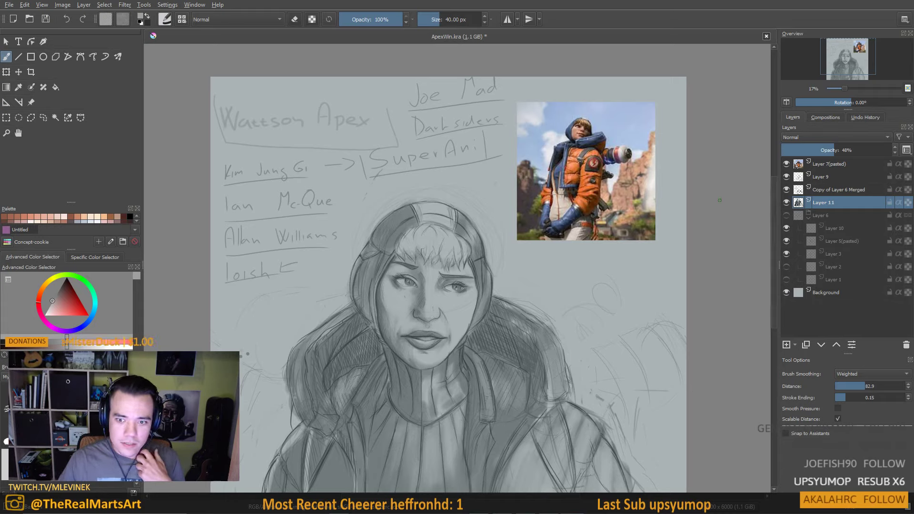
{"action": "scroll", "coordinate": [431, 326], "scroll_direction": "down", "scroll_amount": 2}
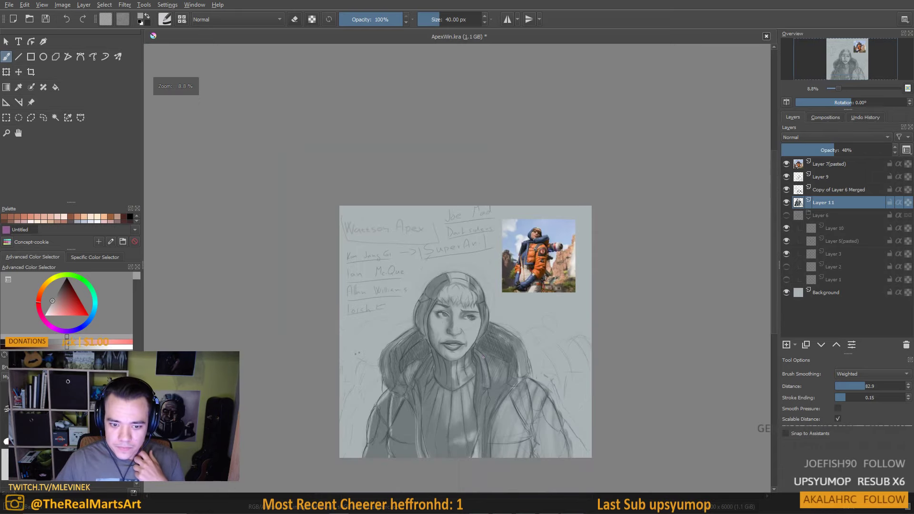
{"action": "scroll", "coordinate": [496, 313], "scroll_direction": "up", "scroll_amount": 2}
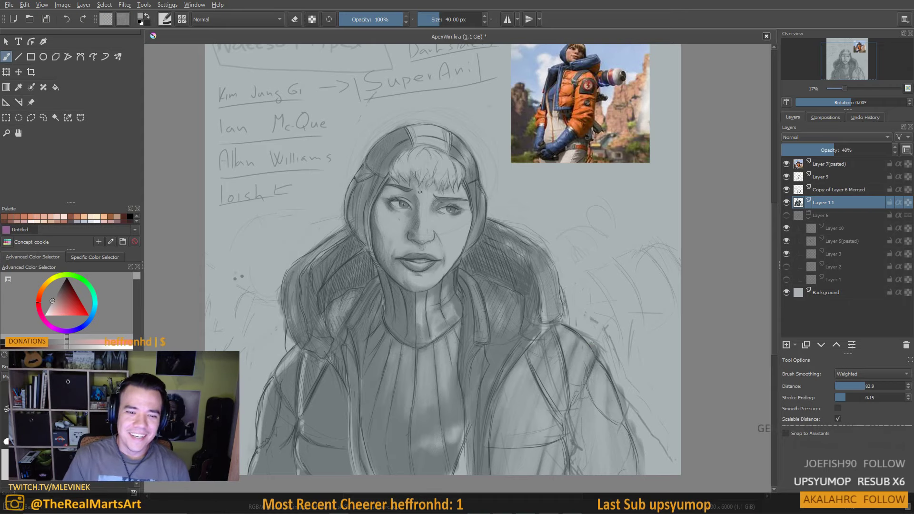
{"action": "key", "text": "minus"}
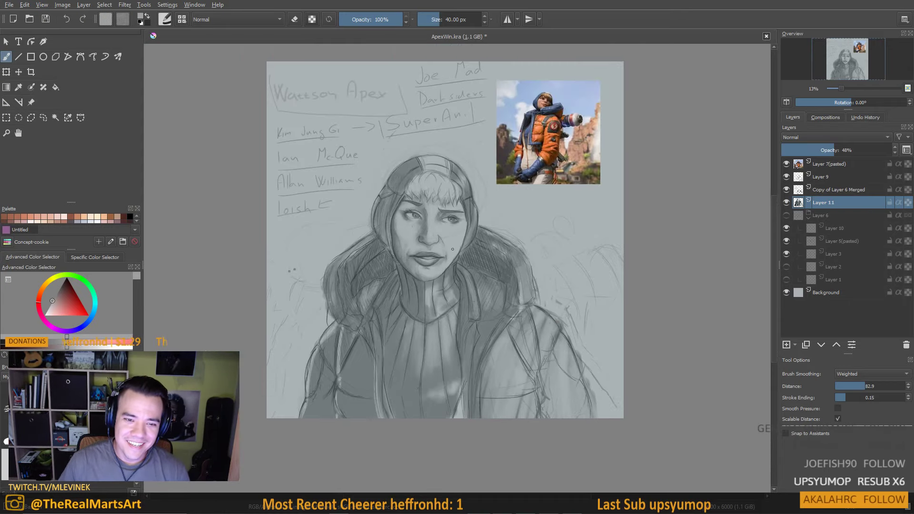
{"action": "scroll", "coordinate": [452, 249], "scroll_direction": "up", "scroll_amount": 3}
{"action": "left_click_drag", "start_coordinate": [448, 252], "coordinate": [463, 272]}
{"action": "scroll", "coordinate": [455, 257], "scroll_direction": "down", "scroll_amount": 2}
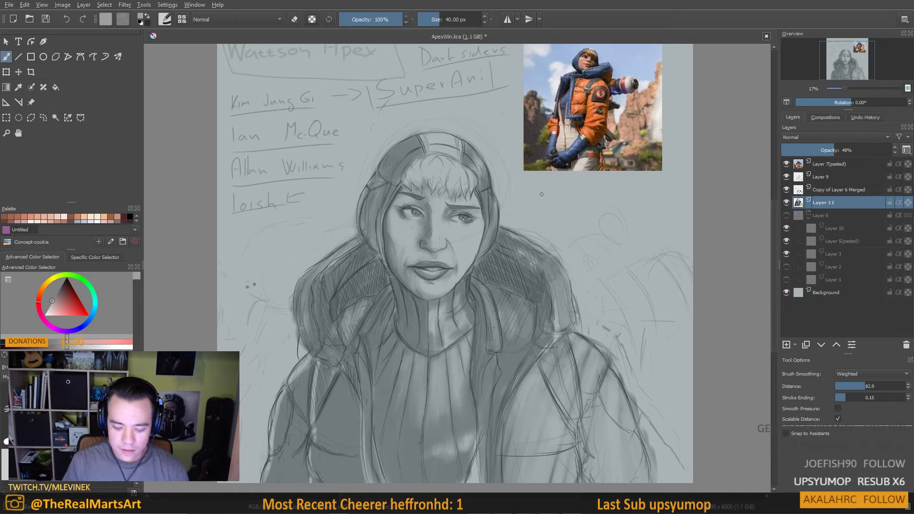
Toggle Layer 11 off and on repeatedly to compare the portrait with and without its shading, leaving the layer visible
{"action": "left_click", "coordinate": [787, 203]}
{"action": "left_click", "coordinate": [787, 203]}
{"action": "left_click", "coordinate": [787, 204]}
{"action": "left_click", "coordinate": [787, 204]}
{"action": "left_click", "coordinate": [787, 204]}
{"action": "left_click", "coordinate": [787, 203]}
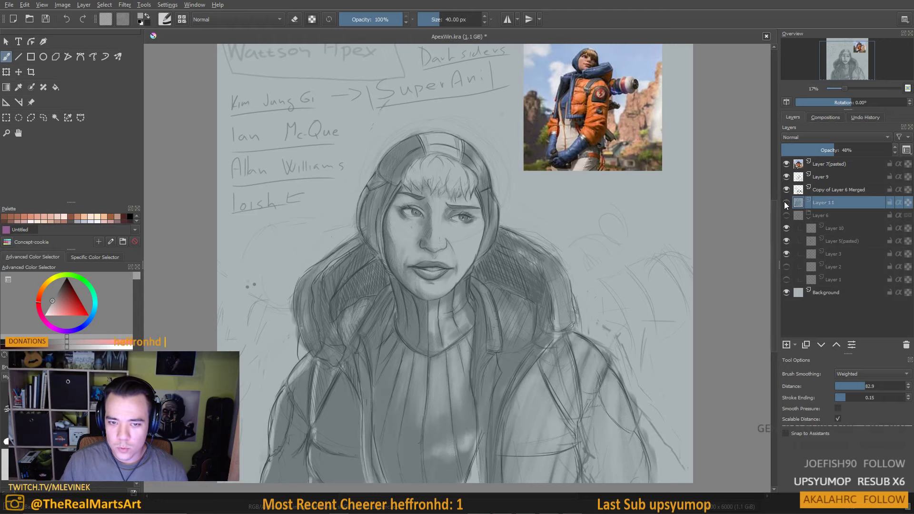
{"action": "left_click", "coordinate": [787, 203]}
{"action": "left_click", "coordinate": [787, 204]}
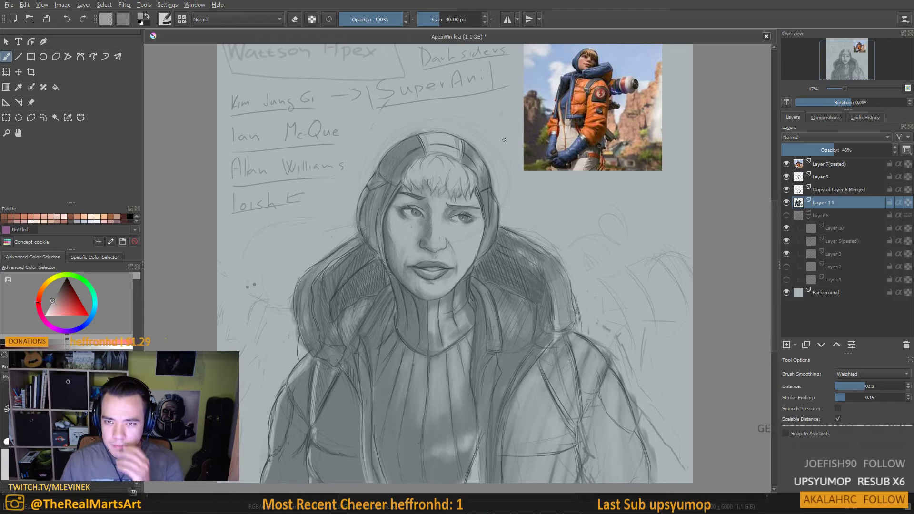
Examine the portrait sketch's face, hood and jacket both up close and as a whole
{"action": "scroll", "coordinate": [536, 107], "scroll_direction": "down", "scroll_amount": 2}
{"action": "scroll", "coordinate": [532, 105], "scroll_direction": "up", "scroll_amount": 2}
{"action": "left_click_drag", "start_coordinate": [429, 169], "coordinate": [429, 200]}
{"action": "scroll", "coordinate": [429, 199], "scroll_direction": "up", "scroll_amount": 1}
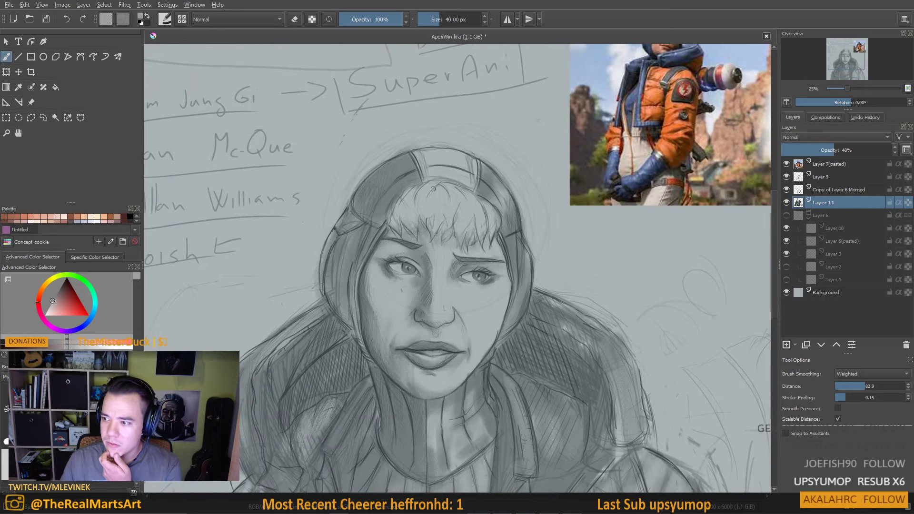
{"action": "scroll", "coordinate": [455, 184], "scroll_direction": "up", "scroll_amount": 1}
{"action": "scroll", "coordinate": [458, 183], "scroll_direction": "down", "scroll_amount": 2}
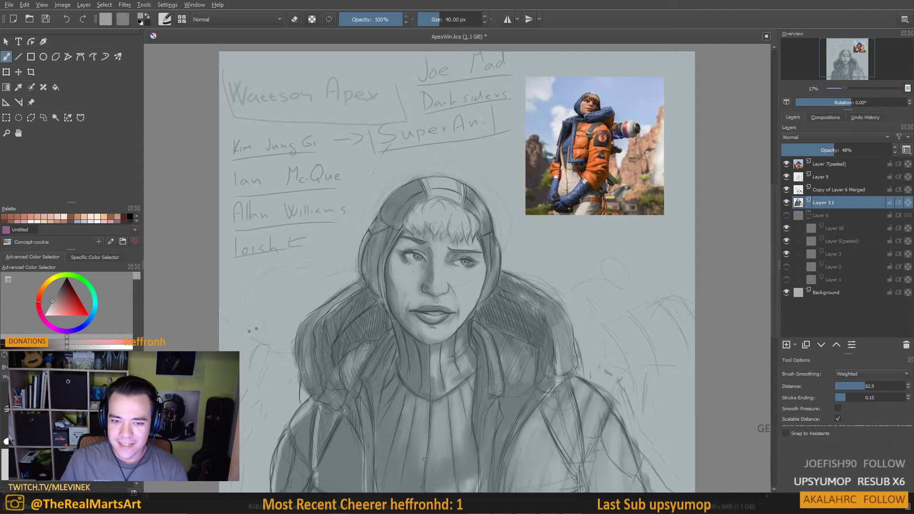
{"action": "scroll", "coordinate": [416, 401], "scroll_direction": "down", "scroll_amount": 2}
{"action": "left_click_drag", "start_coordinate": [416, 401], "coordinate": [427, 381]}
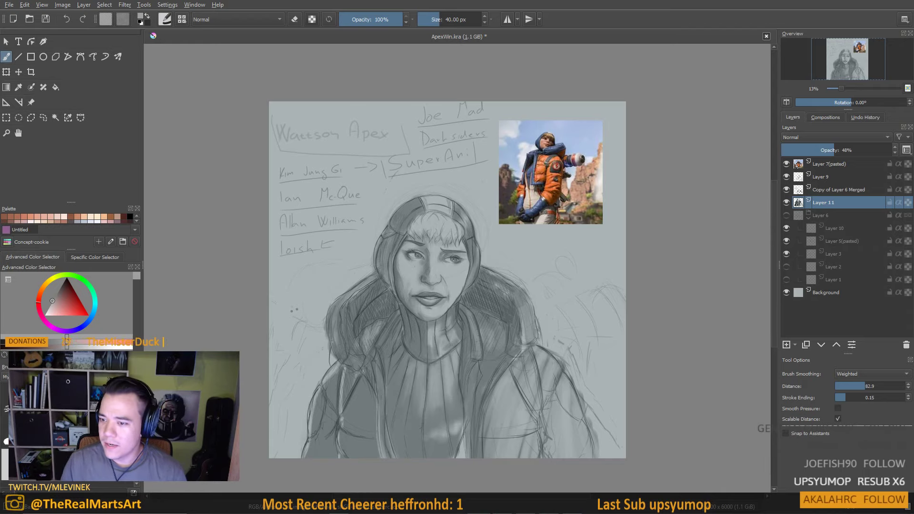
Add a new paint layer directly above Layer 11 and switch to the 600 px brush preset
{"action": "left_click", "coordinate": [787, 345]}
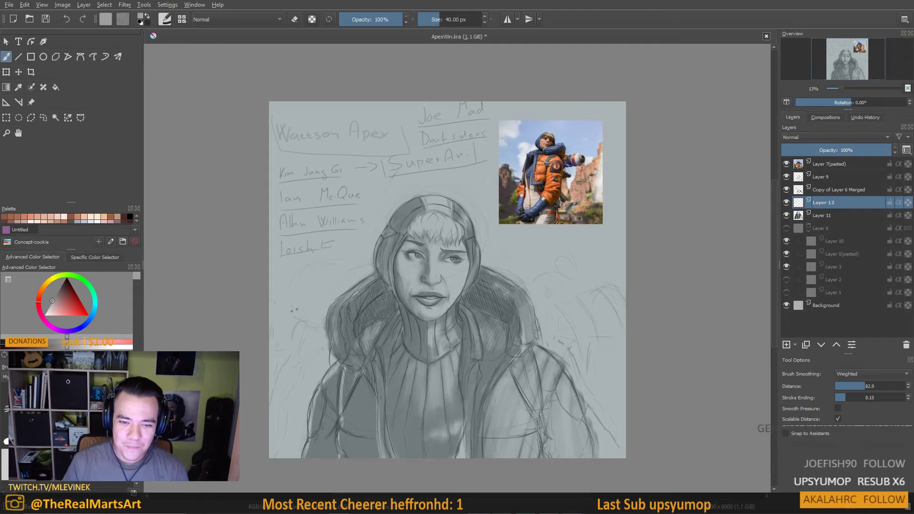
{"action": "scroll", "coordinate": [500, 324], "scroll_direction": "up", "scroll_amount": 1}
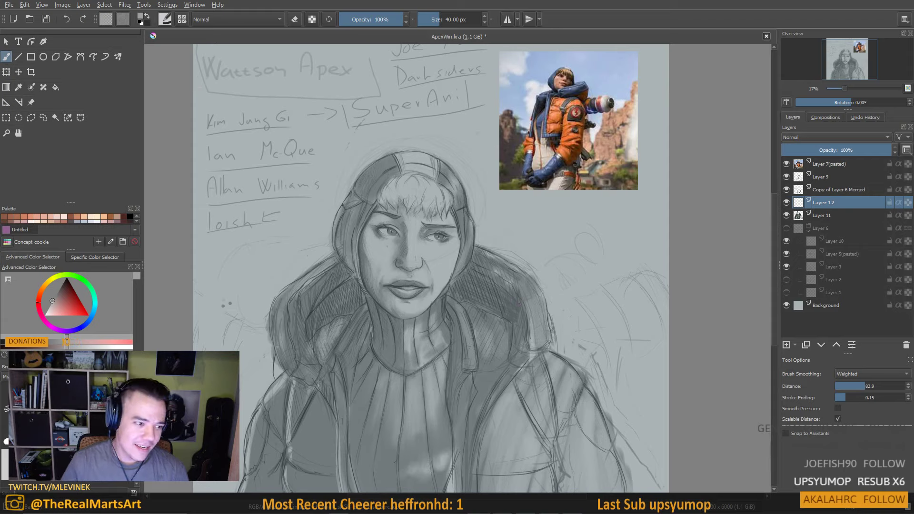
{"action": "key", "text": "slash"}
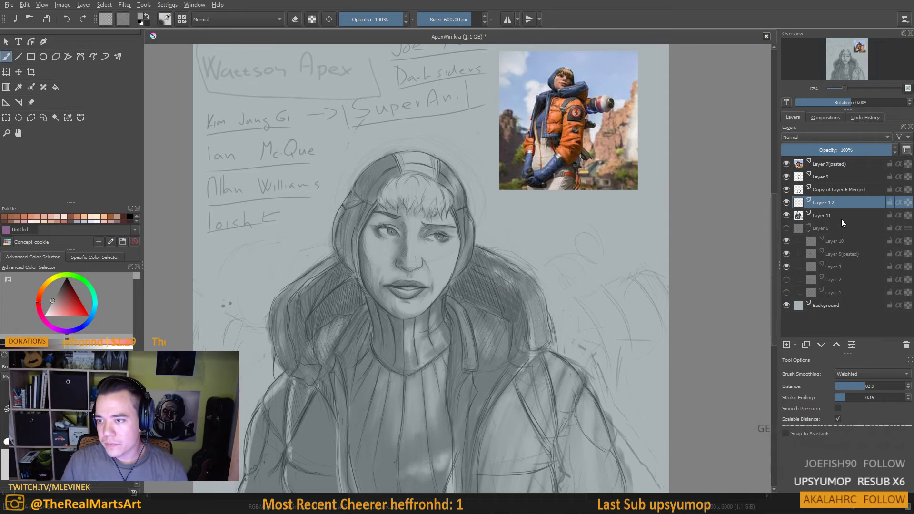
With Layer 11 active, sample the dark tone from the character's pupil and reduce the brush size to 259.87 px
{"action": "left_click", "coordinate": [820, 217]}
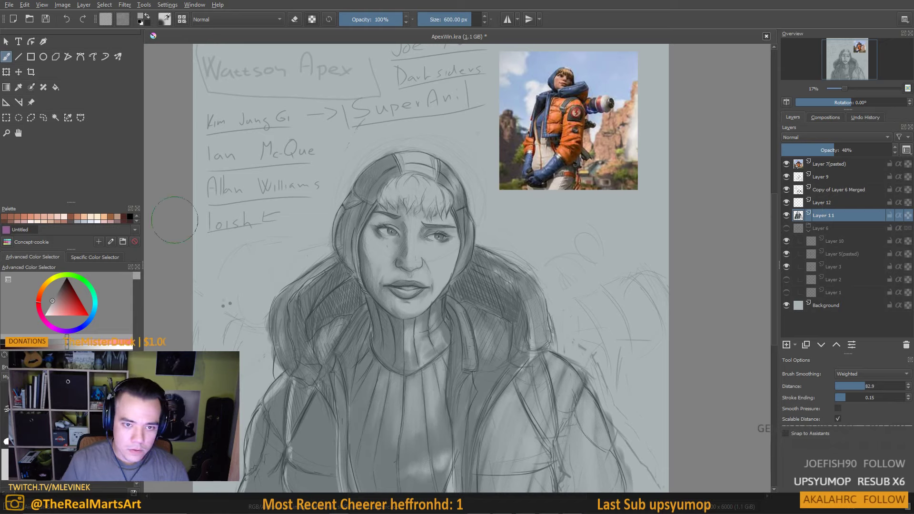
{"action": "left_click", "coordinate": [385, 218], "text": "ctrl"}
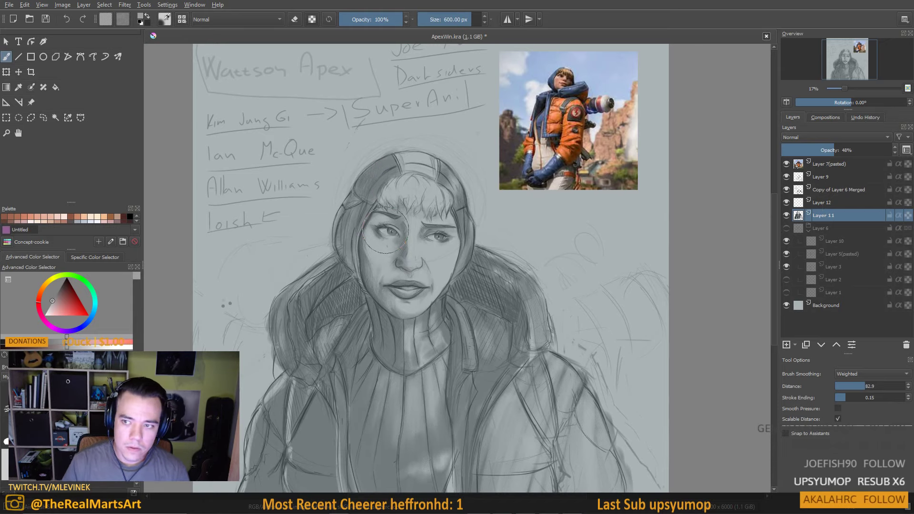
{"action": "scroll", "coordinate": [388, 219], "scroll_direction": "up", "scroll_amount": 8}
{"action": "scroll", "coordinate": [514, 206], "scroll_direction": "up", "scroll_amount": 6}
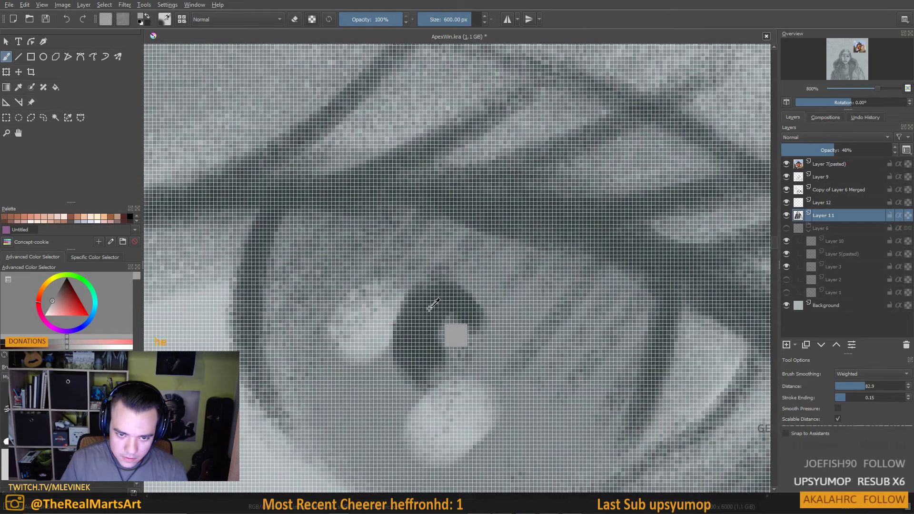
{"action": "left_click", "coordinate": [431, 308], "text": "ctrl"}
{"action": "scroll", "coordinate": [428, 305], "scroll_direction": "down", "scroll_amount": 15}
{"action": "left_click_drag", "start_coordinate": [339, 222], "coordinate": [394, 235]}
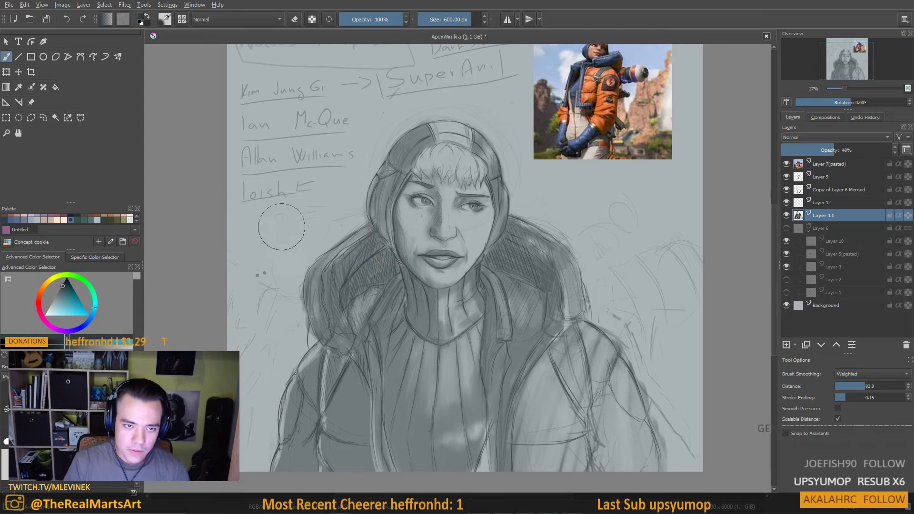
{"action": "left_click_drag", "start_coordinate": [282, 222], "coordinate": [127, 221], "text": "shift"}
{"action": "mouse_move", "coordinate": [681, 199]}
{"action": "left_mouse_down"}
{"action": "mouse_move", "coordinate": [695, 172]}
{"action": "mouse_move", "coordinate": [698, 192]}
{"action": "mouse_move", "coordinate": [693, 167]}
{"action": "mouse_move", "coordinate": [671, 204]}
{"action": "left_mouse_up"}
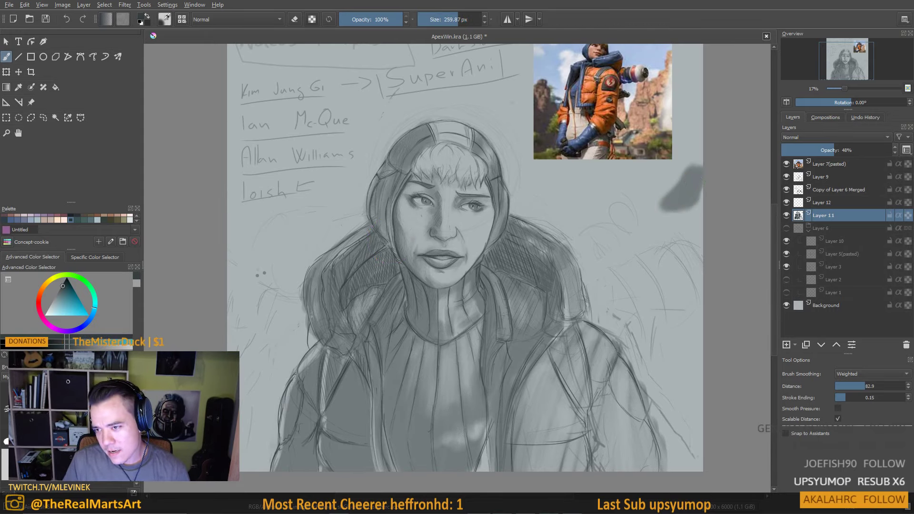
{"action": "key", "text": "ctrl+z"}
{"action": "key", "text": "ctrl+z"}
Add a new layer above Layer 11 and paint a dark tone swatch beside the canvas edge, below the reference image
{"action": "left_click", "coordinate": [786, 344]}
{"action": "mouse_move", "coordinate": [681, 127]}
{"action": "left_mouse_down"}
{"action": "mouse_move", "coordinate": [686, 152]}
{"action": "mouse_move", "coordinate": [667, 171]}
{"action": "mouse_move", "coordinate": [685, 185]}
{"action": "mouse_move", "coordinate": [695, 169]}
{"action": "mouse_move", "coordinate": [683, 163]}
{"action": "mouse_move", "coordinate": [694, 162]}
{"action": "left_mouse_up"}
{"action": "left_click_drag", "start_coordinate": [661, 232], "coordinate": [634, 254]}
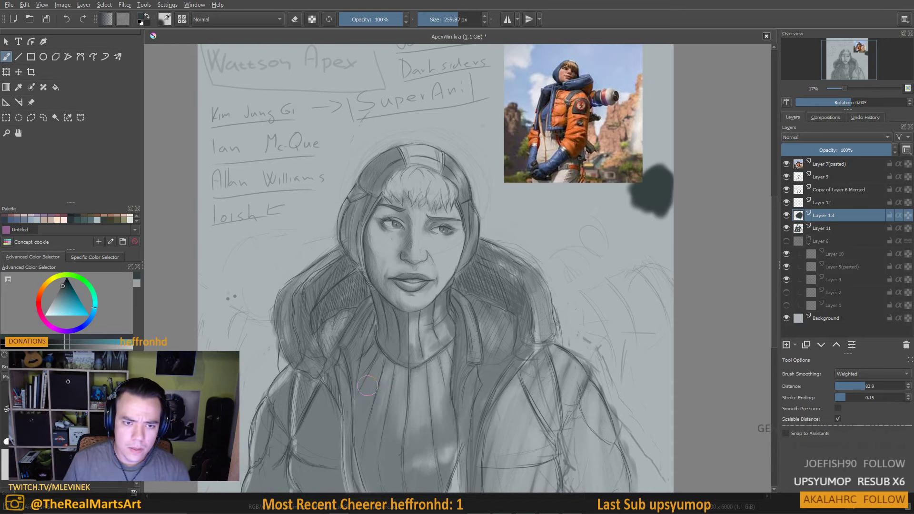
Sample a tone from the character's face and adjust it to a near-white light grey
{"action": "scroll", "coordinate": [454, 315], "scroll_direction": "up", "scroll_amount": 4}
{"action": "scroll", "coordinate": [454, 315], "scroll_direction": "down", "scroll_amount": 1}
{"action": "scroll", "coordinate": [454, 315], "scroll_direction": "up", "scroll_amount": 1}
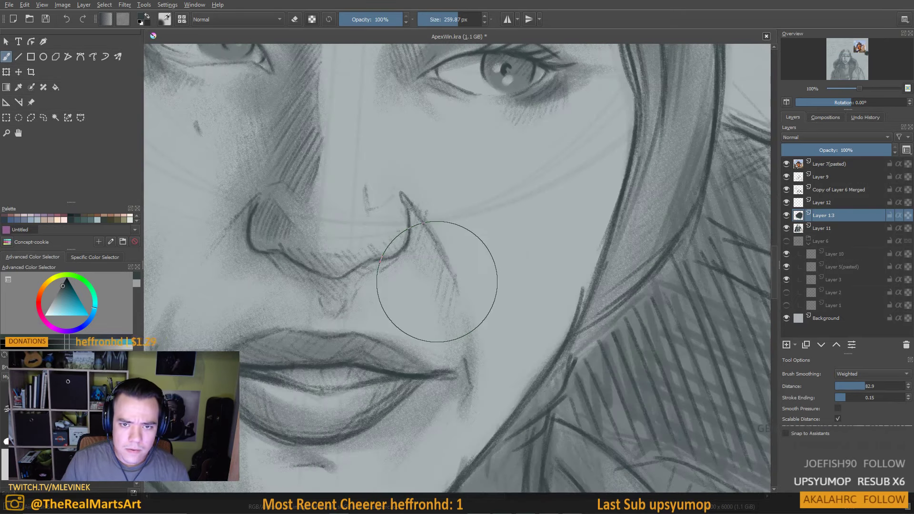
{"action": "scroll", "coordinate": [448, 300], "scroll_direction": "down", "scroll_amount": 3}
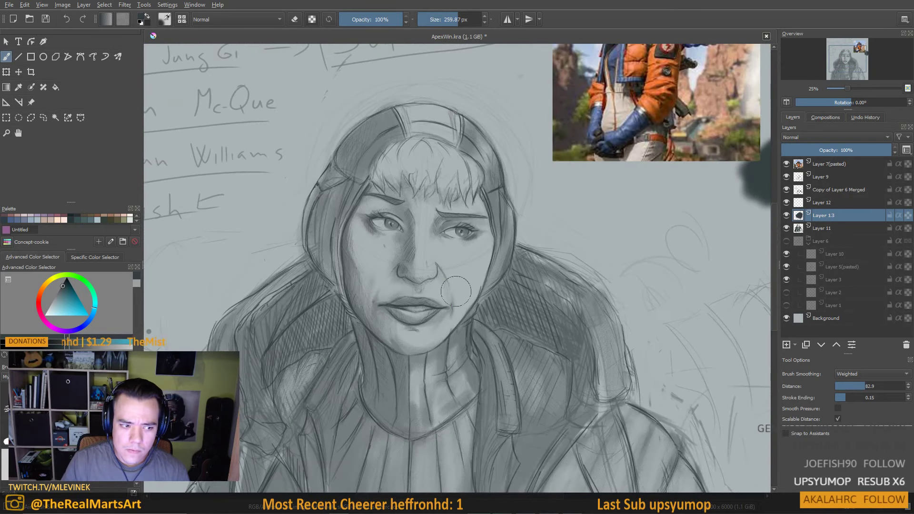
{"action": "scroll", "coordinate": [456, 291], "scroll_direction": "down", "scroll_amount": 1}
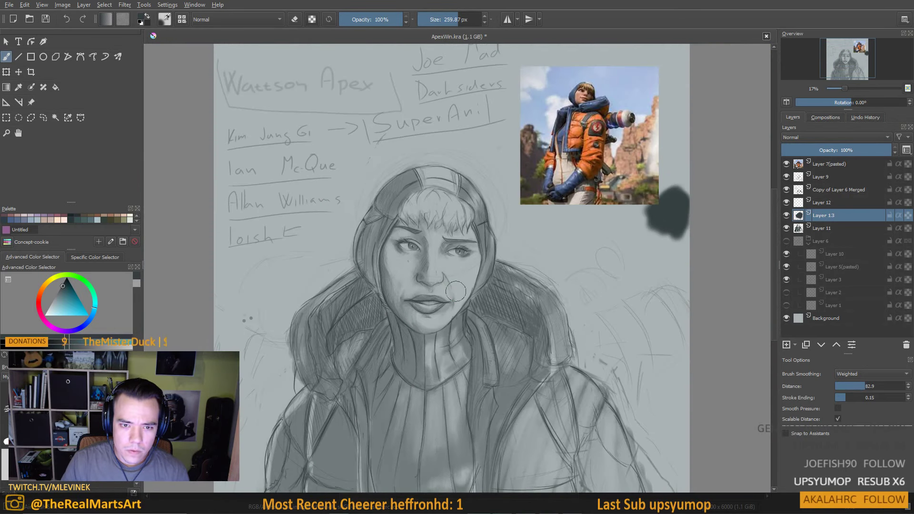
{"action": "scroll", "coordinate": [456, 291], "scroll_direction": "up", "scroll_amount": 2}
{"action": "left_click", "coordinate": [476, 298], "text": "ctrl"}
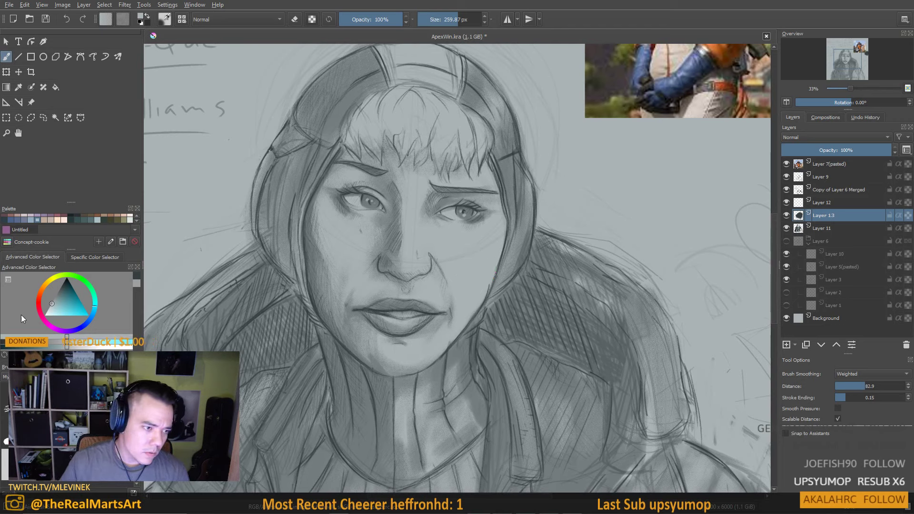
{"action": "left_click_drag", "start_coordinate": [54, 308], "coordinate": [48, 309]}
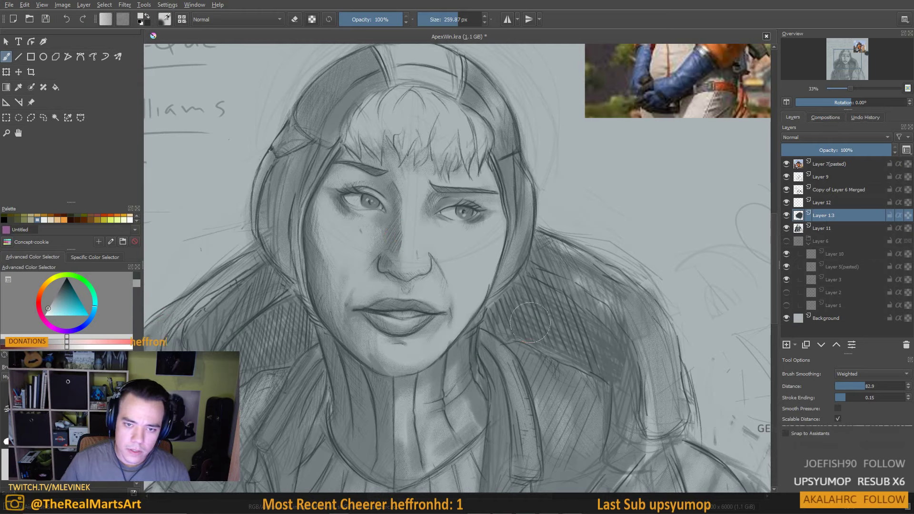
Paint a large near-white swatch directly beneath the dark swatch near the canvas edge
{"action": "left_click_drag", "start_coordinate": [466, 254], "coordinate": [470, 268]}
{"action": "key", "text": "ctrl+z"}
{"action": "left_click_drag", "start_coordinate": [605, 242], "coordinate": [298, 231]}
{"action": "mouse_move", "coordinate": [560, 242]}
{"action": "left_mouse_down"}
{"action": "mouse_move", "coordinate": [579, 232]}
{"action": "mouse_move", "coordinate": [555, 261]}
{"action": "mouse_move", "coordinate": [592, 256]}
{"action": "mouse_move", "coordinate": [566, 238]}
{"action": "mouse_move", "coordinate": [590, 198]}
{"action": "mouse_move", "coordinate": [522, 214]}
{"action": "left_mouse_up"}
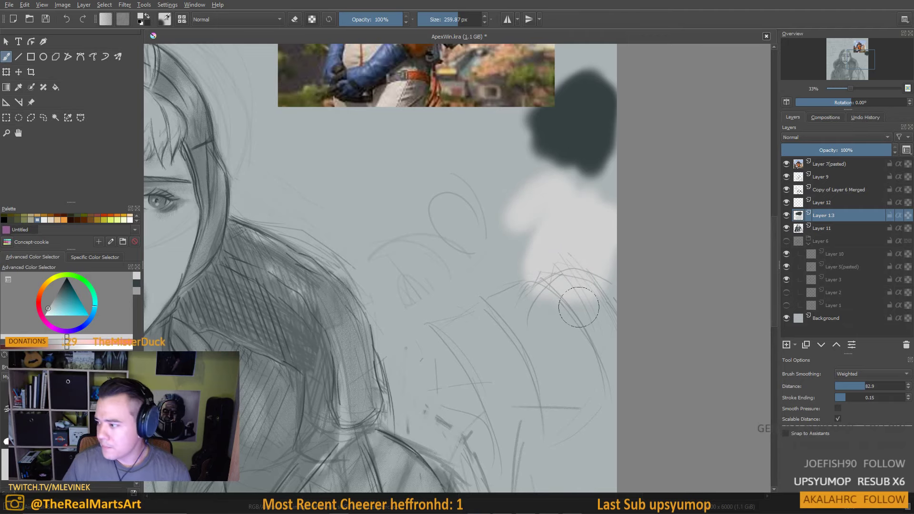
{"action": "scroll", "coordinate": [517, 256], "scroll_direction": "down", "scroll_amount": 1}
{"action": "left_click_drag", "start_coordinate": [517, 257], "coordinate": [605, 267]}
{"action": "scroll", "coordinate": [605, 267], "scroll_direction": "down", "scroll_amount": 1}
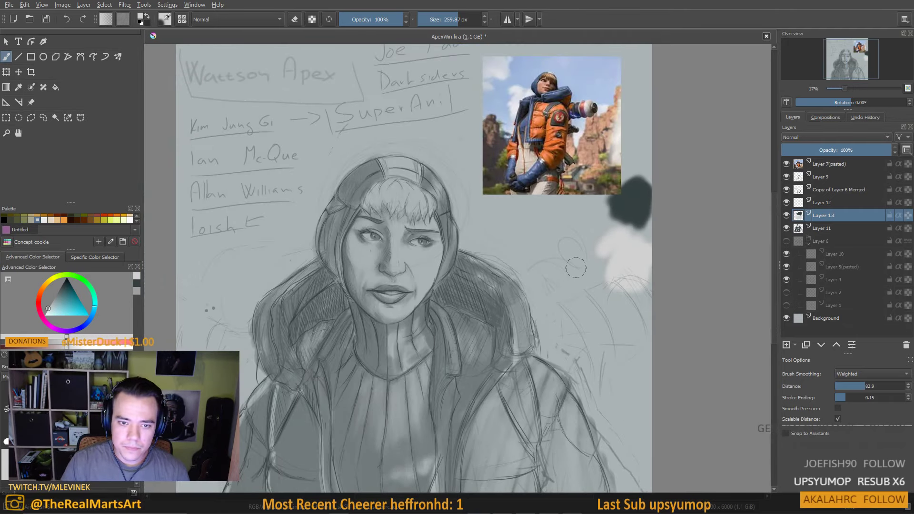
{"action": "left_click", "coordinate": [628, 261], "text": "ctrl"}
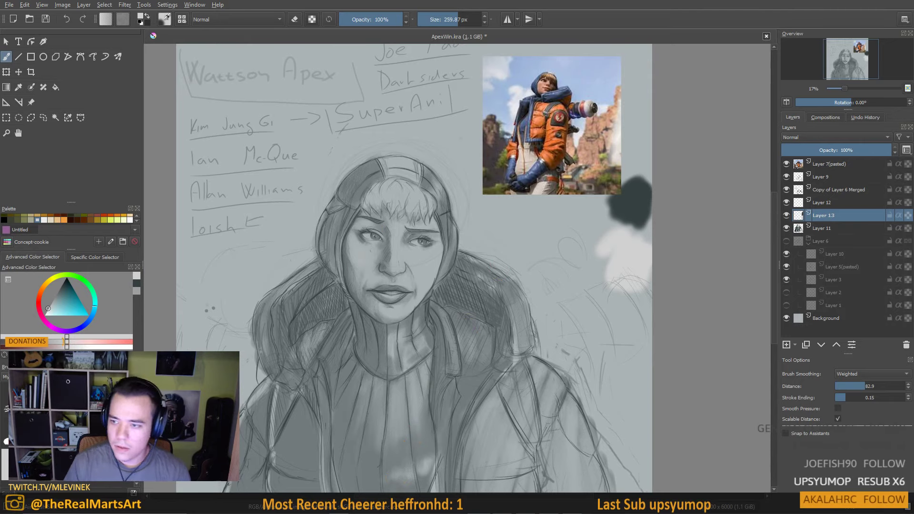
Add another empty paint layer above the swatch layer, Layer 13
{"action": "left_click", "coordinate": [786, 345]}
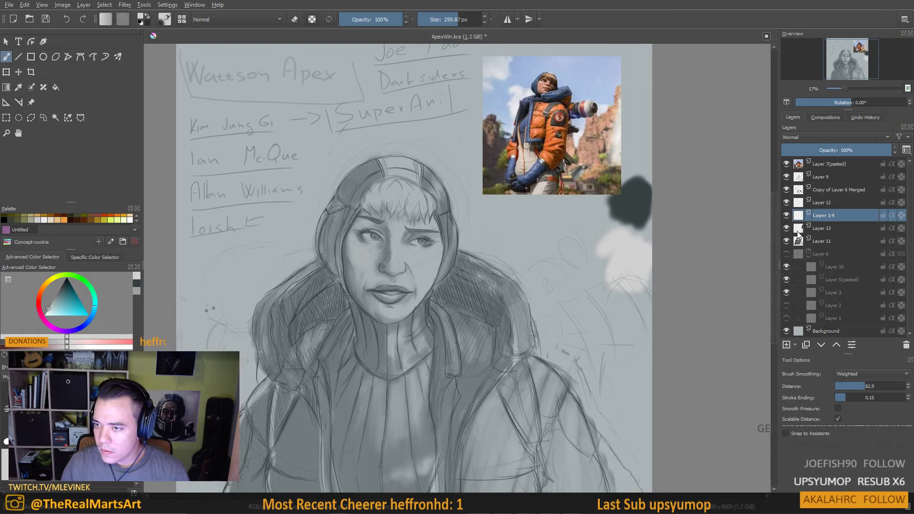
{"action": "scroll", "coordinate": [593, 241], "scroll_direction": "up", "scroll_amount": 2}
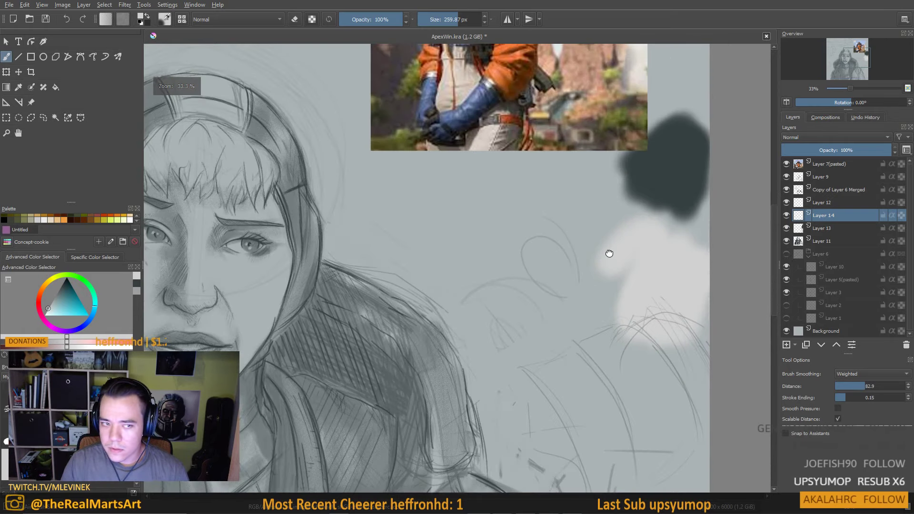
{"action": "left_click_drag", "start_coordinate": [605, 251], "coordinate": [661, 265]}
{"action": "scroll", "coordinate": [655, 263], "scroll_direction": "down", "scroll_amount": 2}
Select Layer 9 and lower its opacity to 76%
{"action": "left_click", "coordinate": [834, 191]}
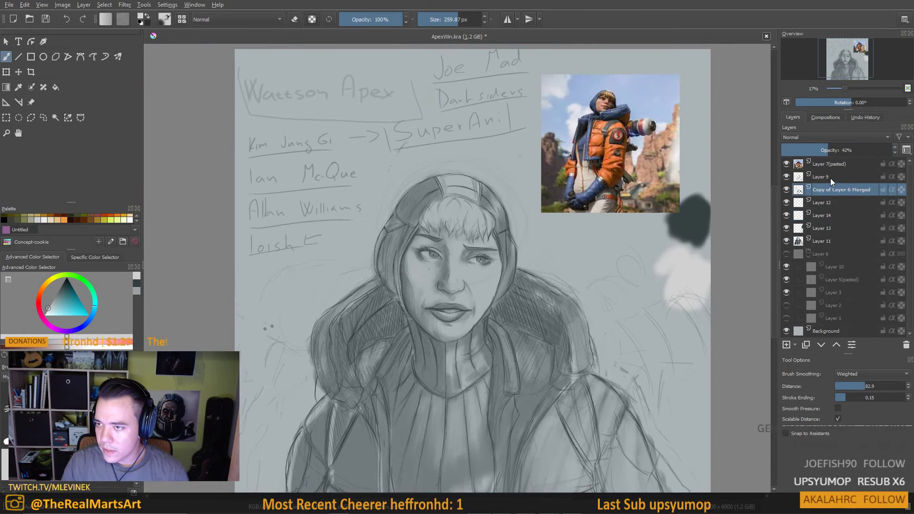
{"action": "left_click", "coordinate": [827, 178]}
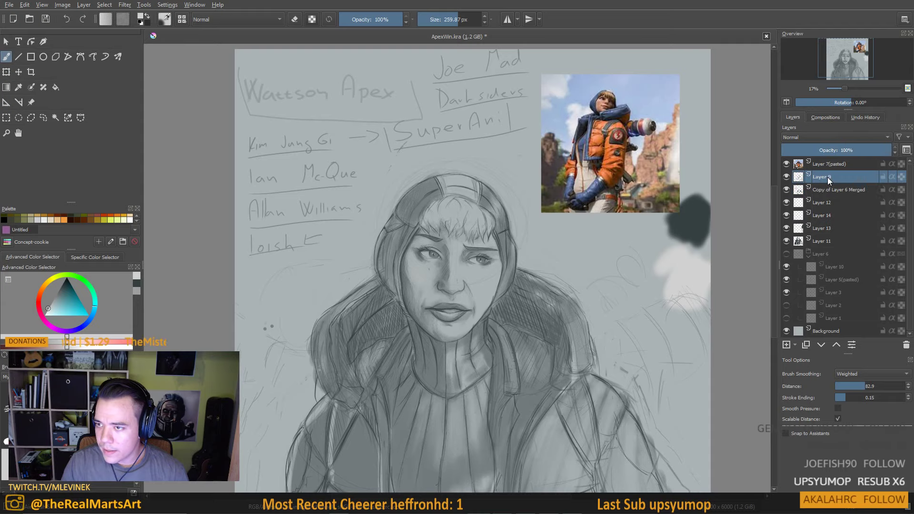
{"action": "left_click", "coordinate": [863, 151]}
{"action": "left_click", "coordinate": [864, 150]}
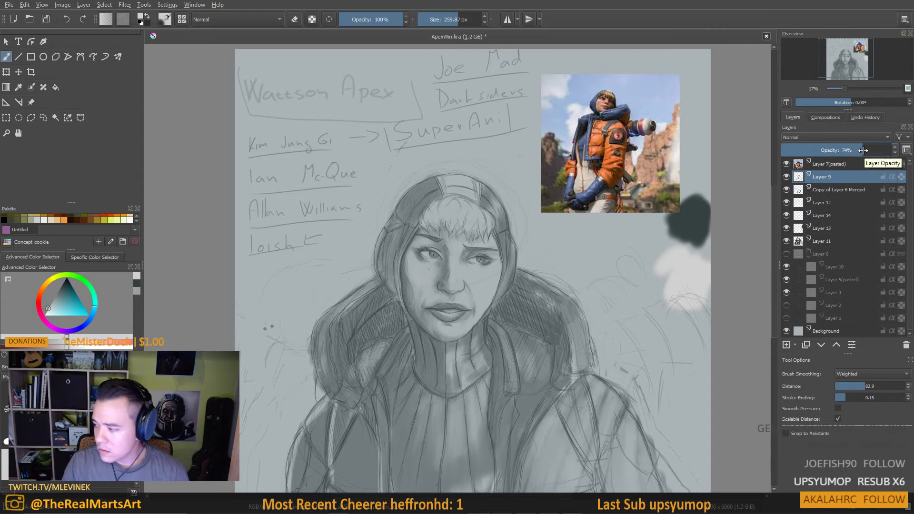
Sample the light tone from the near-white swatch and set the brush size to 145.44 px
{"action": "scroll", "coordinate": [566, 314], "scroll_direction": "up", "scroll_amount": 2}
{"action": "scroll", "coordinate": [566, 315], "scroll_direction": "down", "scroll_amount": 2}
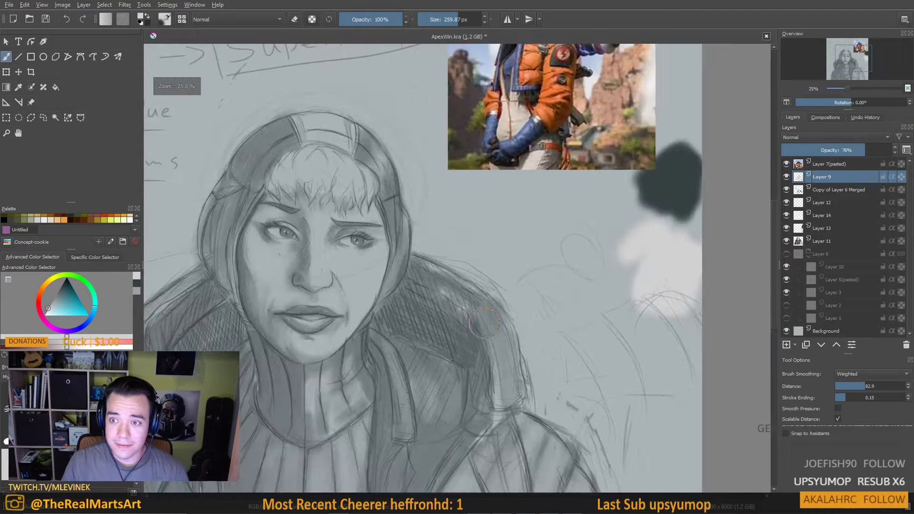
{"action": "left_click", "coordinate": [610, 295], "text": "ctrl"}
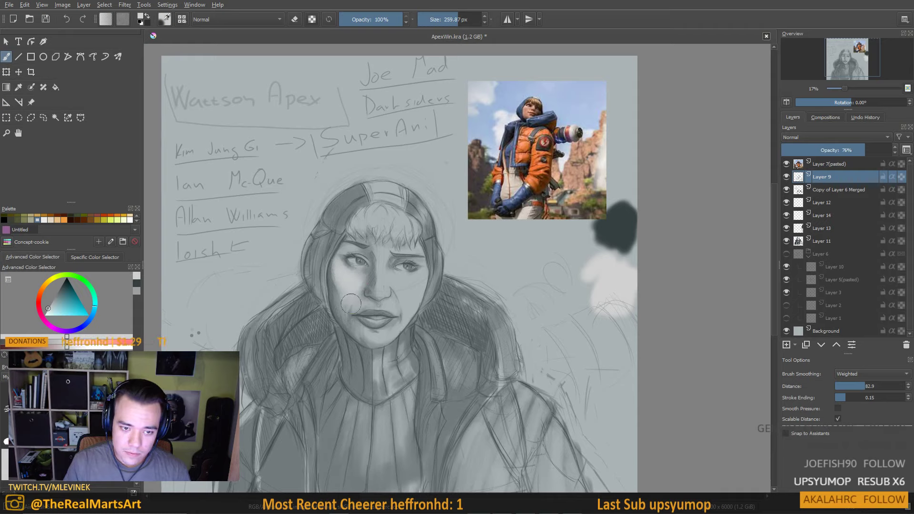
{"action": "left_click_drag", "start_coordinate": [379, 292], "coordinate": [331, 259], "text": "shift"}
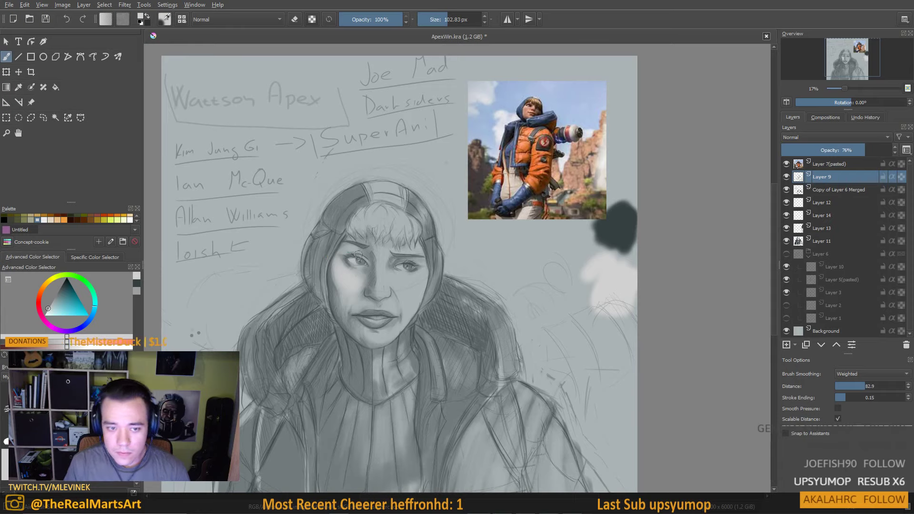
{"action": "left_click_drag", "start_coordinate": [362, 252], "coordinate": [376, 258], "text": "shift"}
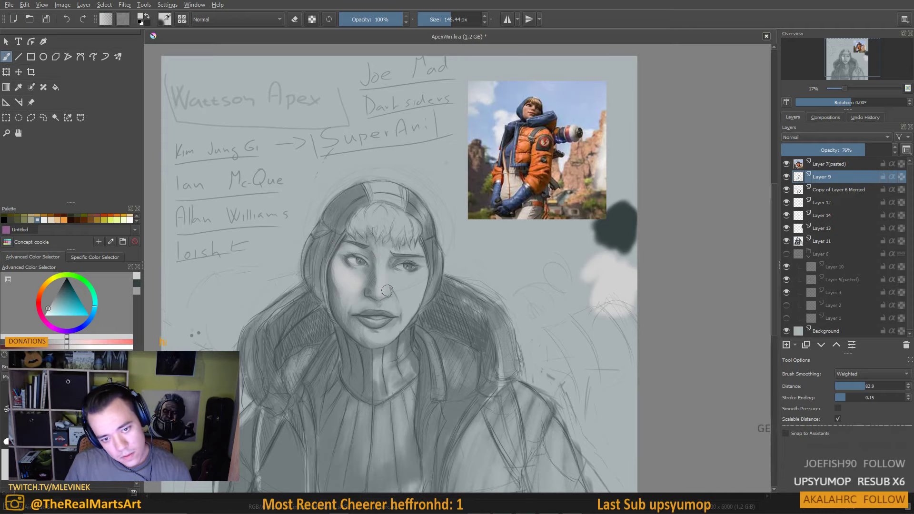
Enlarge the brush to 218.20 px and toggle Layer 9's visibility off and on to compare the sketch
{"action": "key", "text": "]"}
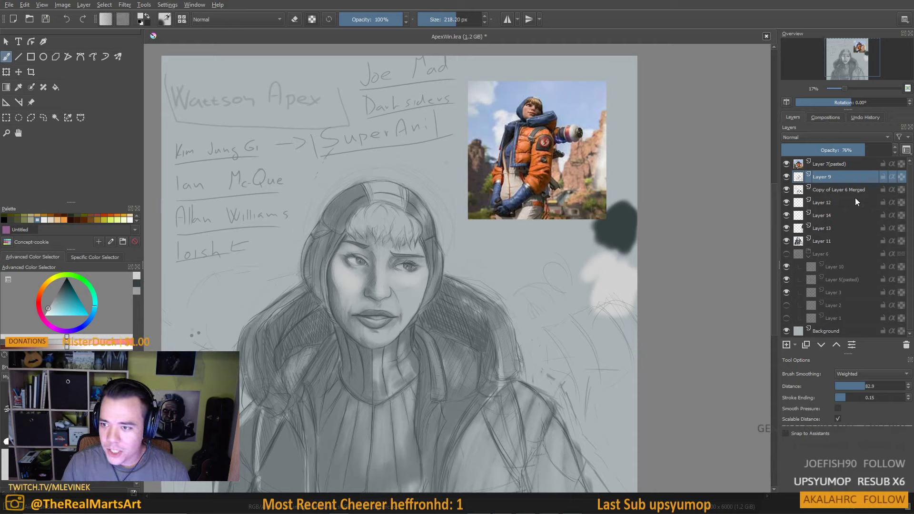
{"action": "left_click", "coordinate": [785, 177]}
{"action": "left_click", "coordinate": [785, 176]}
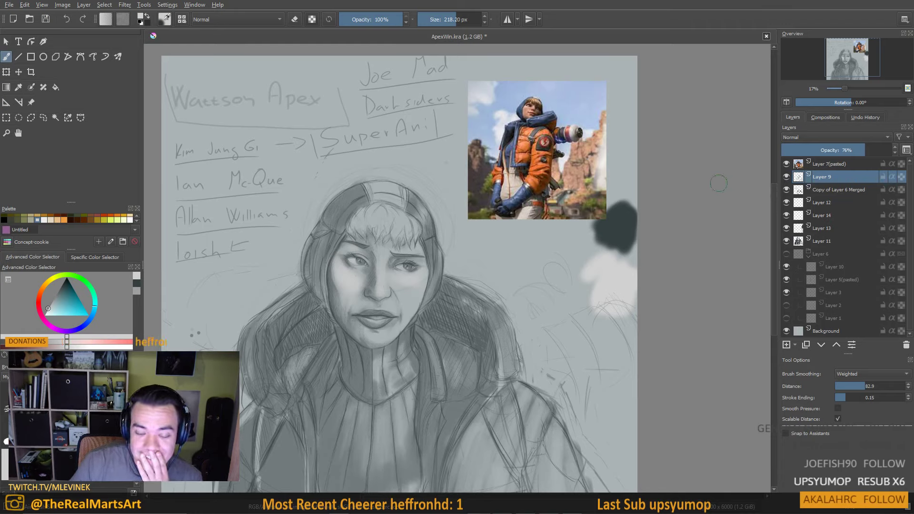
Close ApexWin.kra without saving its changes and reopen it from the recent documents
{"action": "left_click", "coordinate": [9, 5]}
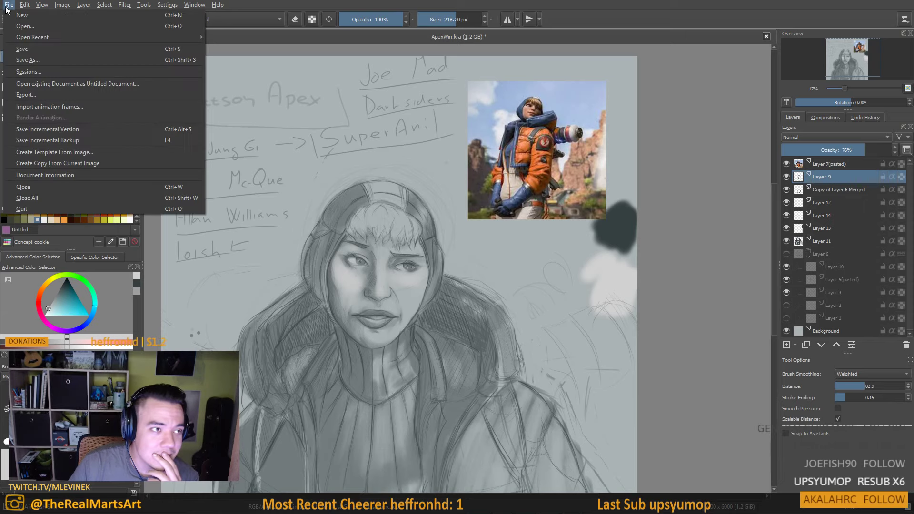
{"action": "mouse_move", "coordinate": [58, 36]}
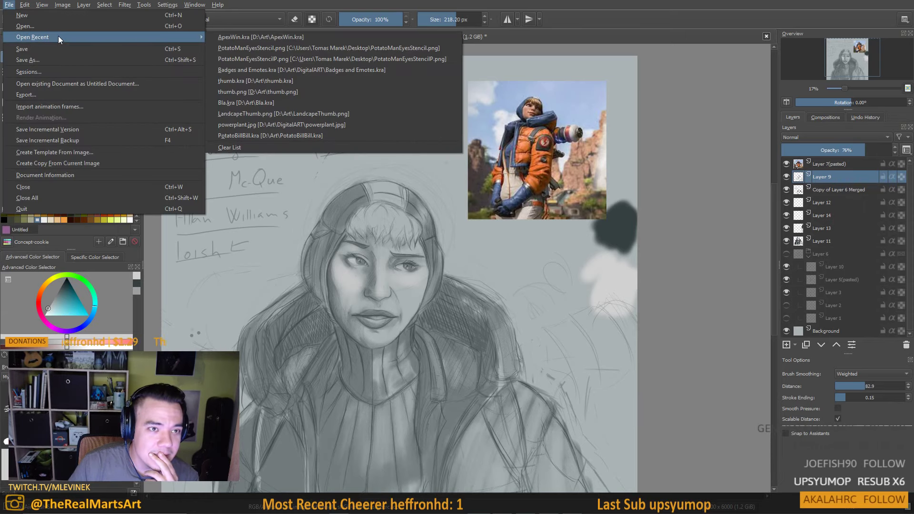
{"action": "left_click", "coordinate": [223, 38]}
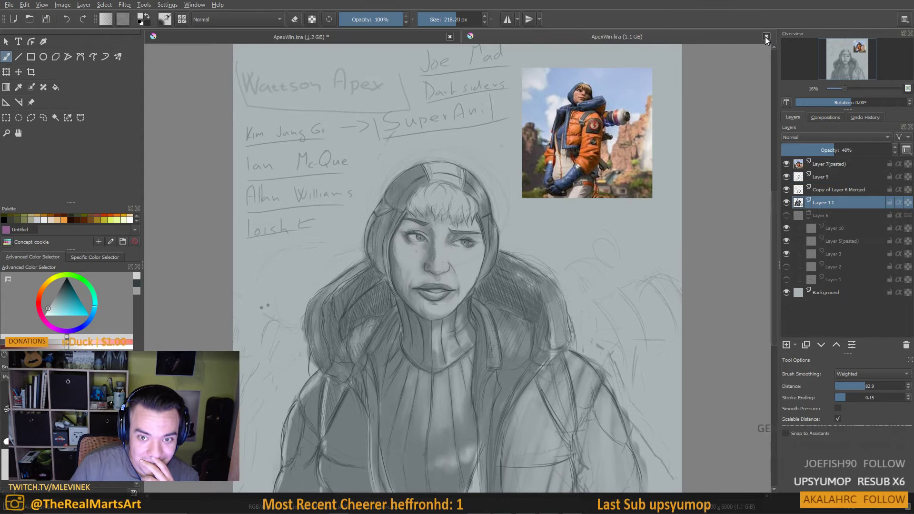
{"action": "left_click", "coordinate": [766, 37]}
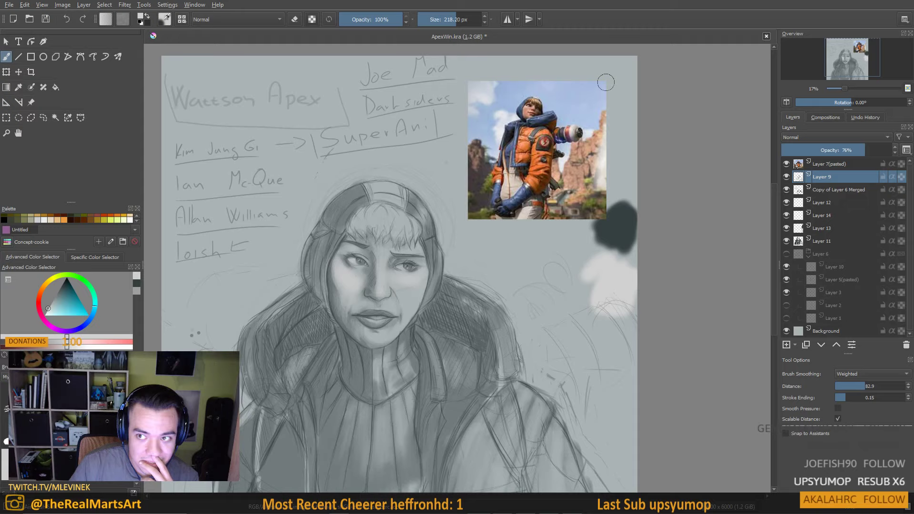
{"action": "left_click", "coordinate": [766, 37]}
{"action": "left_click", "coordinate": [457, 264]}
{"action": "left_click", "coordinate": [8, 5]}
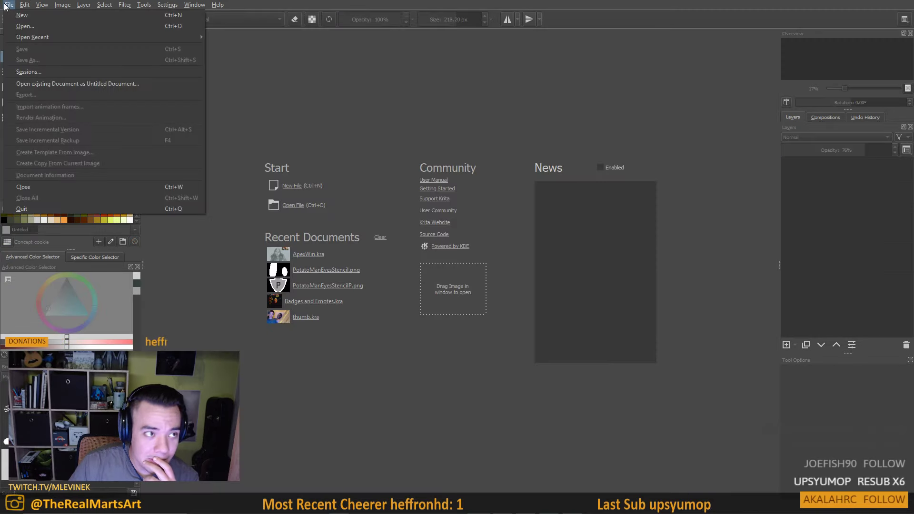
{"action": "mouse_move", "coordinate": [33, 37]}
{"action": "left_click", "coordinate": [241, 37]}
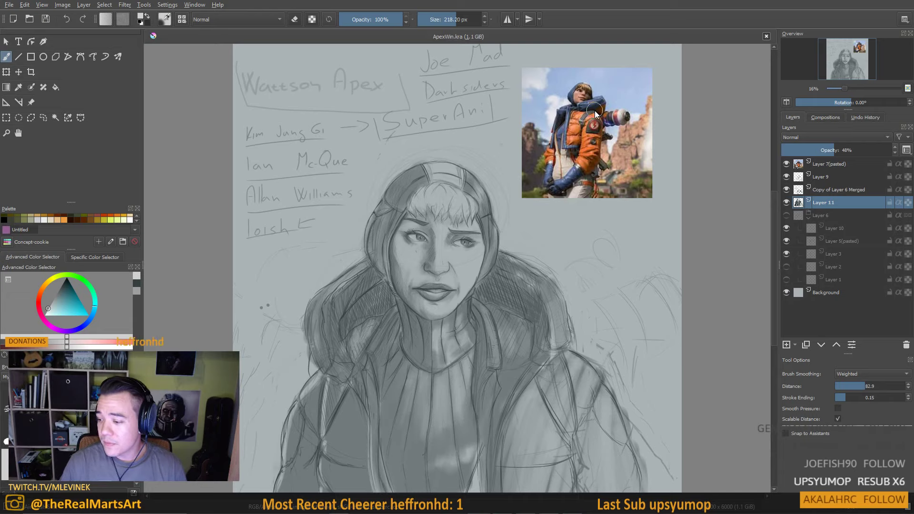
Review Krita's Display, Performance and General preferences, including the Window, Tools, File Handling and Miscellaneous settings
{"action": "left_click", "coordinate": [163, 5]}
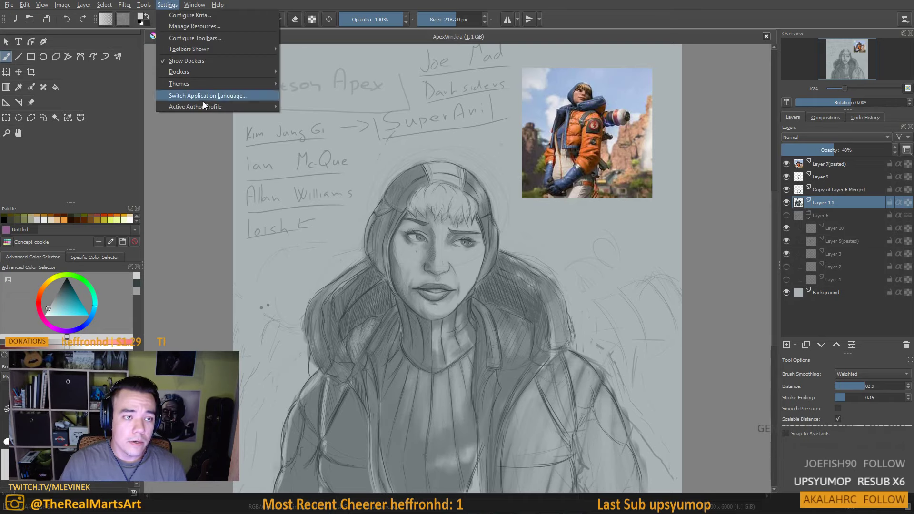
{"action": "left_click", "coordinate": [178, 15]}
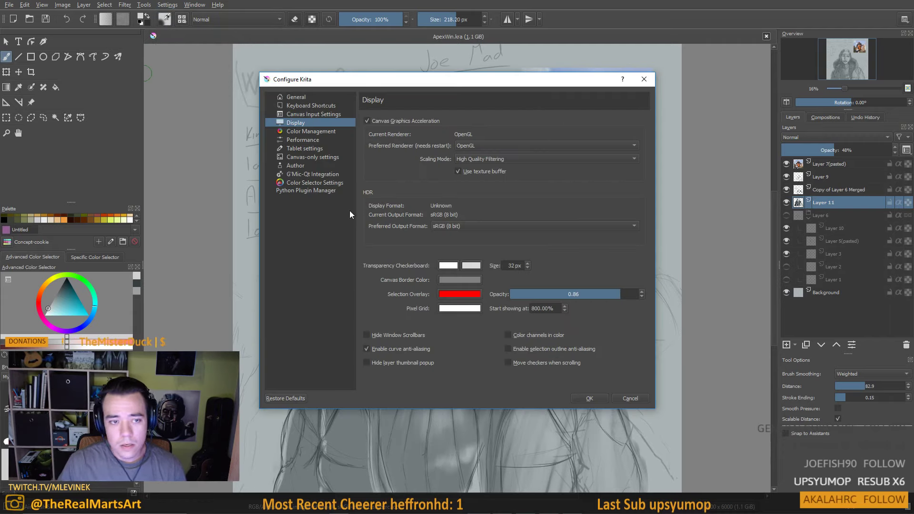
{"action": "left_click", "coordinate": [310, 141]}
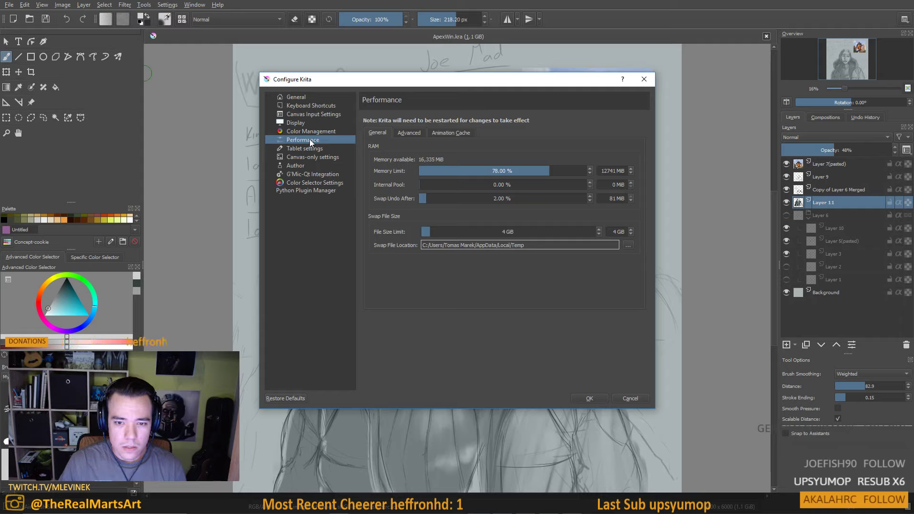
{"action": "left_click", "coordinate": [305, 97]}
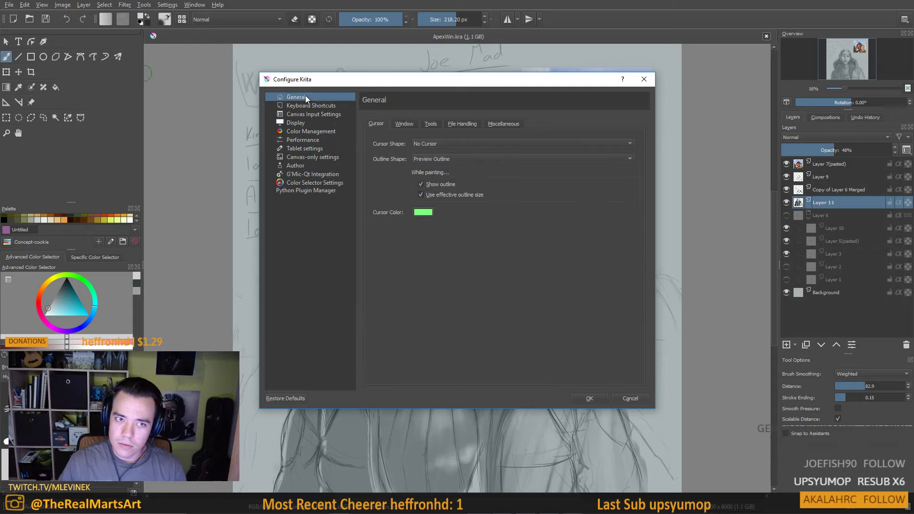
{"action": "left_click", "coordinate": [404, 124]}
{"action": "left_click", "coordinate": [432, 124]}
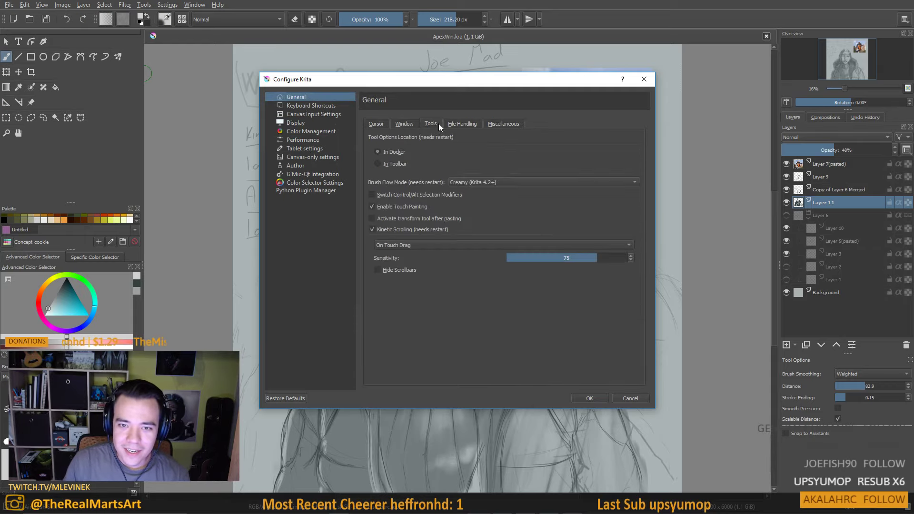
{"action": "left_click", "coordinate": [469, 125]}
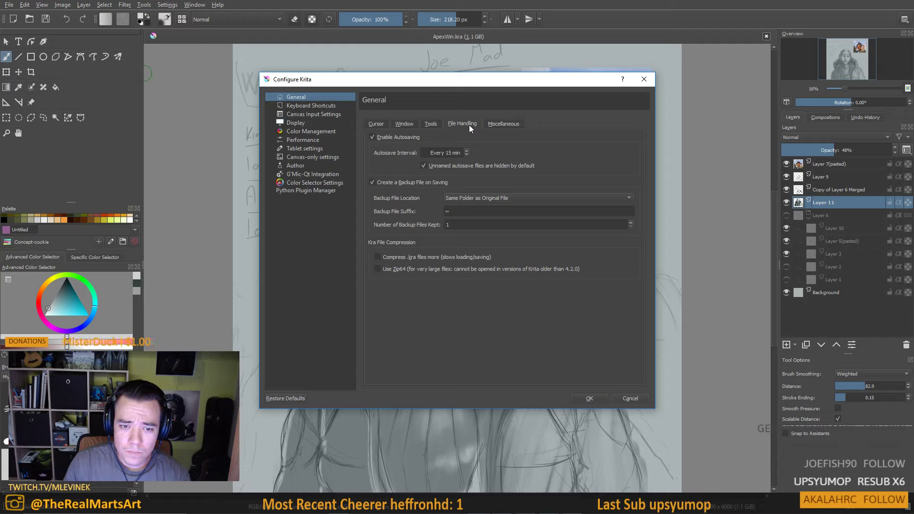
{"action": "left_click", "coordinate": [489, 124]}
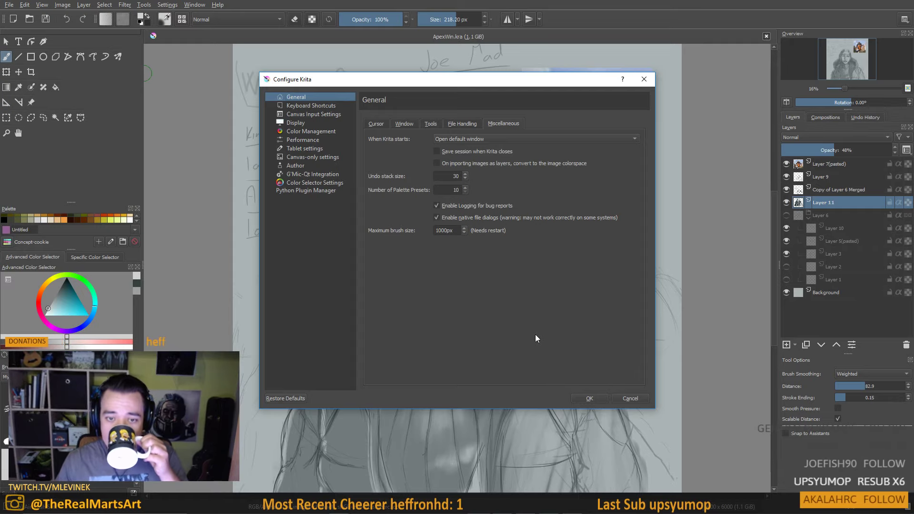
{"action": "left_click", "coordinate": [588, 399]}
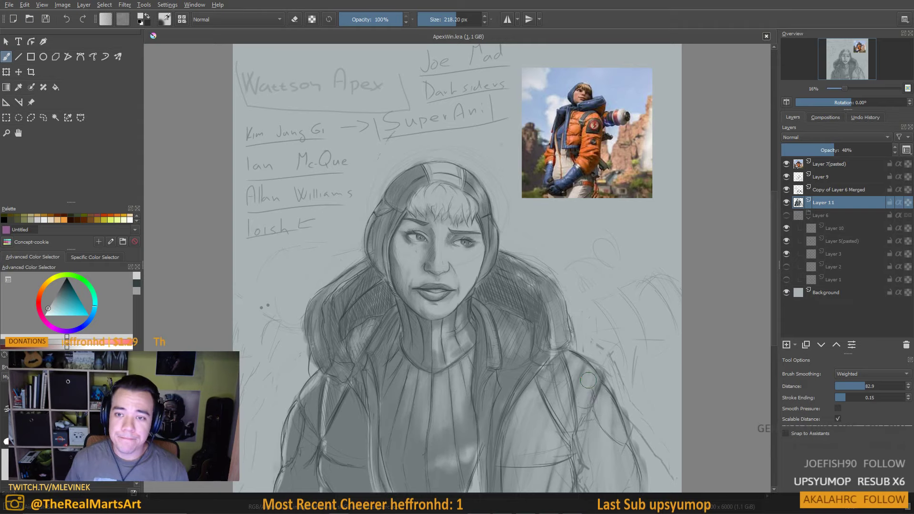
Add an empty paint layer between Layer 11 and Copy of Layer 6 Merged
{"action": "scroll", "coordinate": [491, 283], "scroll_direction": "up", "scroll_amount": 3}
{"action": "scroll", "coordinate": [438, 264], "scroll_direction": "down", "scroll_amount": 3}
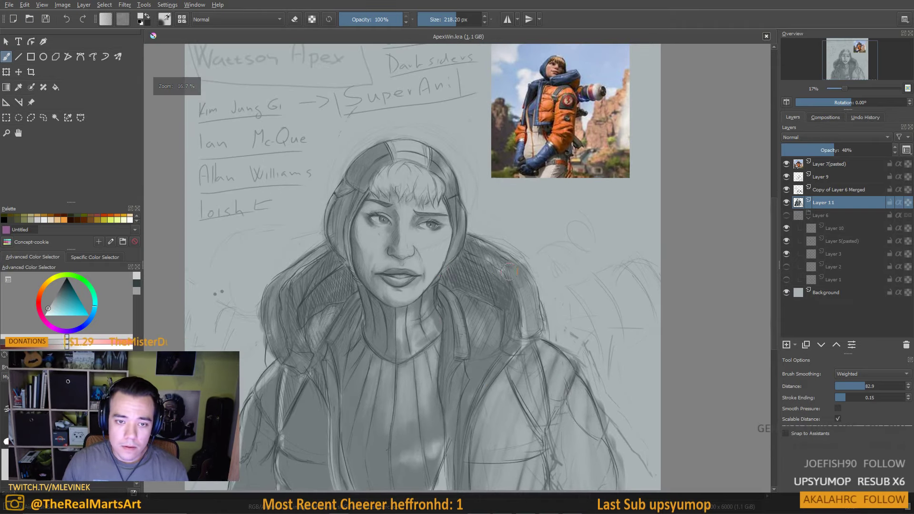
{"action": "scroll", "coordinate": [505, 272], "scroll_direction": "down", "scroll_amount": 2}
{"action": "mouse_move", "coordinate": [502, 272]}
{"action": "left_mouse_down"}
{"action": "mouse_move", "coordinate": [516, 264]}
{"action": "mouse_move", "coordinate": [473, 302]}
{"action": "mouse_move", "coordinate": [474, 290]}
{"action": "left_mouse_up"}
{"action": "scroll", "coordinate": [477, 271], "scroll_direction": "up", "scroll_amount": 2}
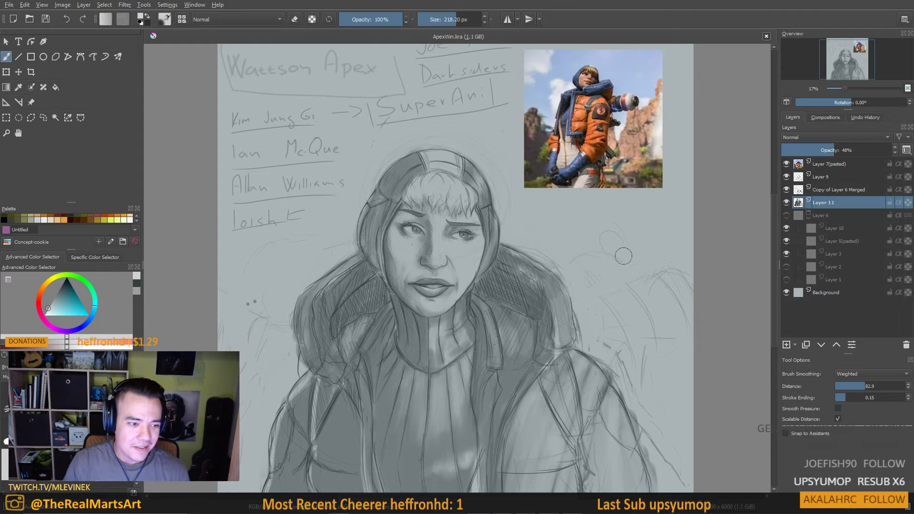
{"action": "left_click_drag", "start_coordinate": [635, 252], "coordinate": [559, 241]}
{"action": "scroll", "coordinate": [562, 239], "scroll_direction": "up", "scroll_amount": 1}
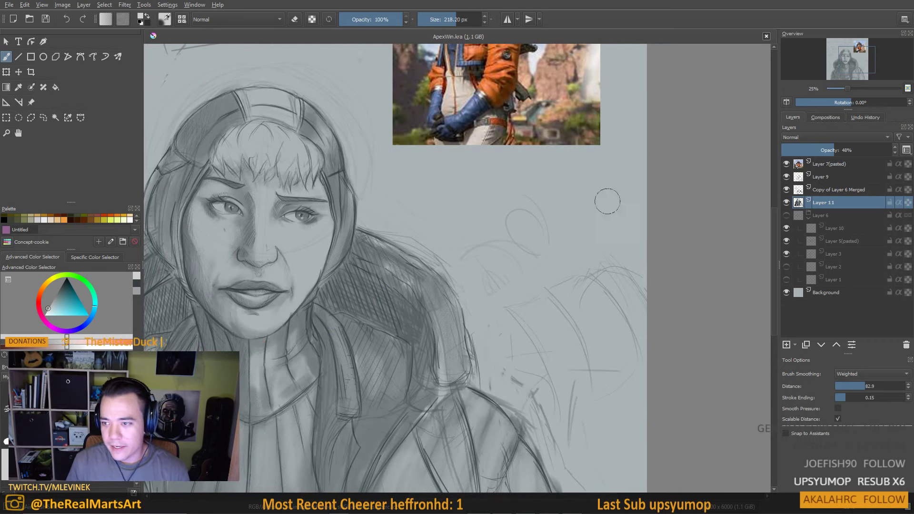
{"action": "left_click", "coordinate": [787, 344]}
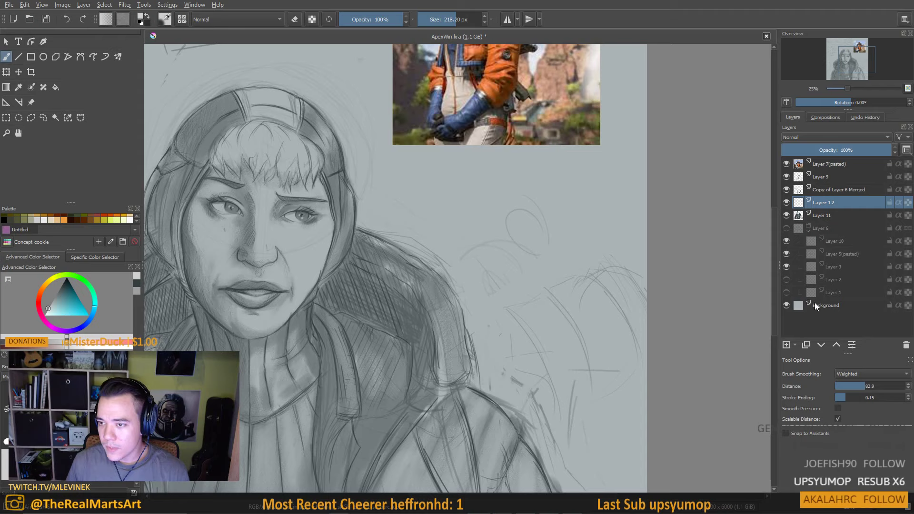
{"action": "left_click", "coordinate": [821, 344]}
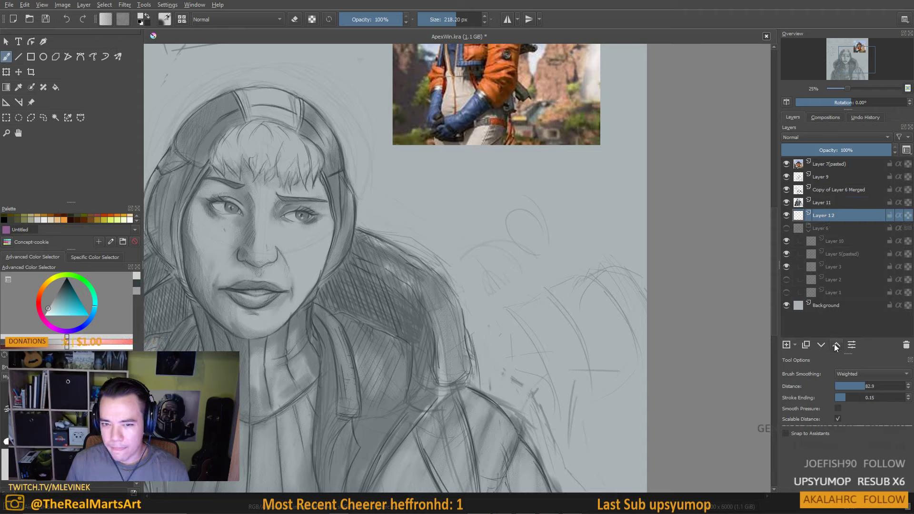
{"action": "left_click", "coordinate": [835, 345]}
Paint a light grey swatch near the canvas edge below the reference photo and a dark swatch directly beneath it
{"action": "mouse_move", "coordinate": [636, 156]}
{"action": "left_mouse_down"}
{"action": "mouse_move", "coordinate": [594, 188]}
{"action": "mouse_move", "coordinate": [604, 188]}
{"action": "mouse_move", "coordinate": [571, 250]}
{"action": "mouse_move", "coordinate": [619, 266]}
{"action": "mouse_move", "coordinate": [602, 273]}
{"action": "left_mouse_up"}
{"action": "left_click", "coordinate": [136, 284]}
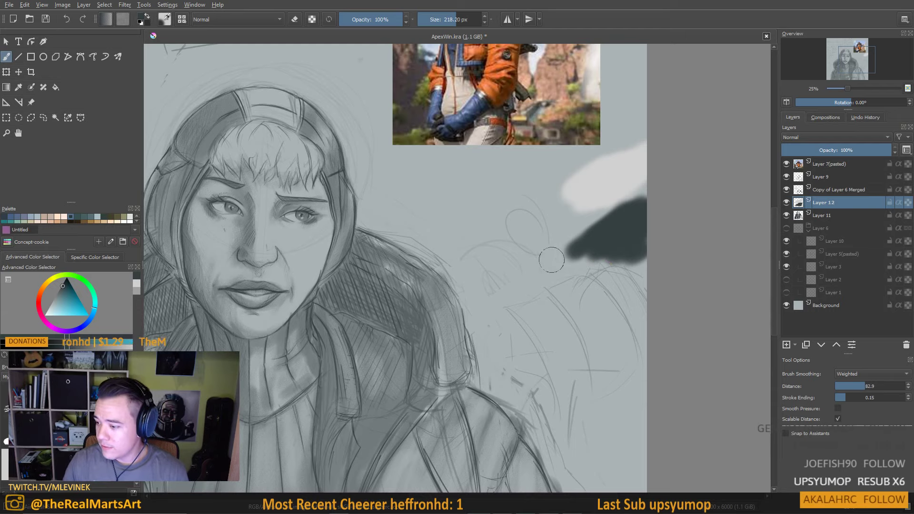
{"action": "left_click_drag", "start_coordinate": [522, 241], "coordinate": [588, 254]}
{"action": "scroll", "coordinate": [586, 252], "scroll_direction": "down", "scroll_amount": 2}
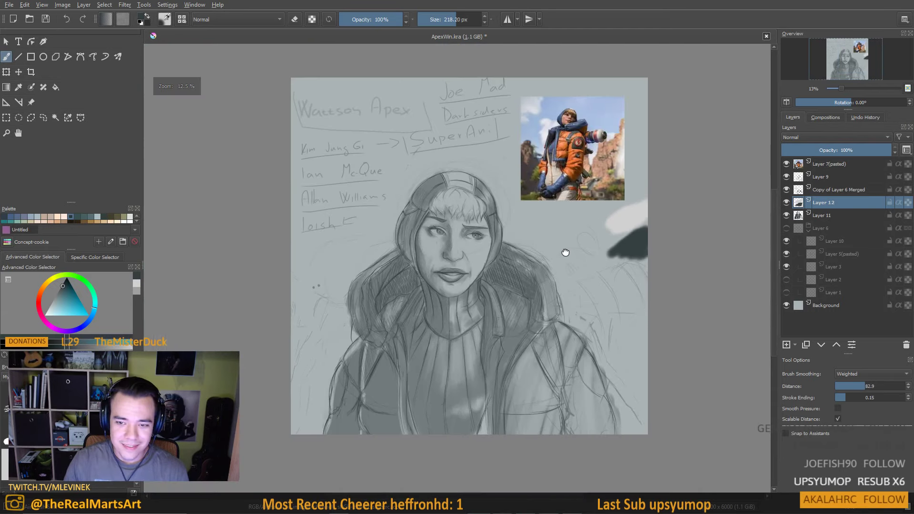
{"action": "scroll", "coordinate": [564, 254], "scroll_direction": "up", "scroll_amount": 2}
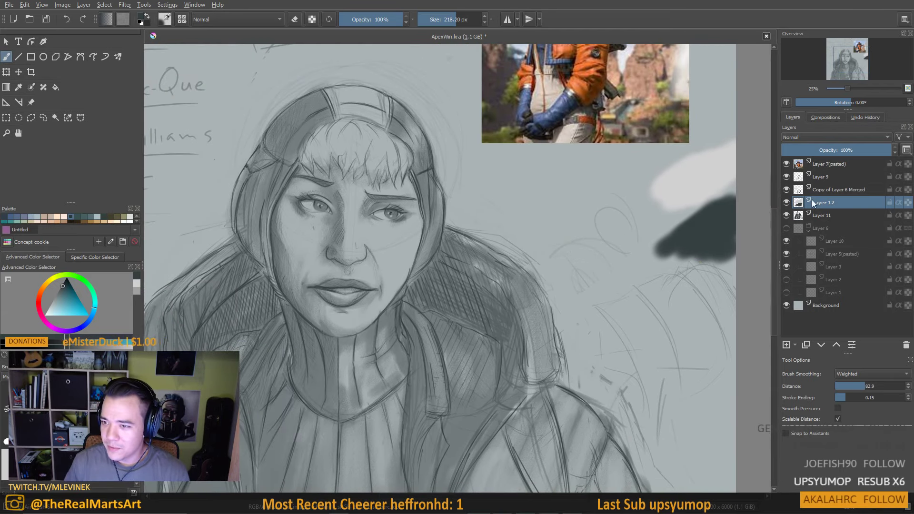
Add an empty paint layer above the swatch layer and sample the light tone from the swatch
{"action": "left_click", "coordinate": [786, 346]}
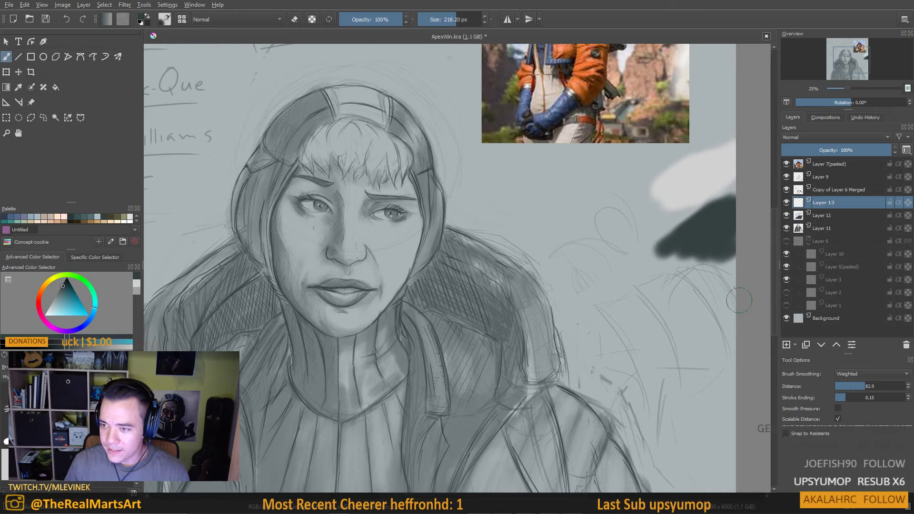
{"action": "left_click", "coordinate": [682, 182], "text": "ctrl"}
{"action": "key", "text": "ctrl+z"}
Brush the light tone over the cheeks, nose, mouth area and the hood's central band, using sizes of 292.07 and 269.27 px
{"action": "mouse_move", "coordinate": [310, 214]}
{"action": "left_mouse_down", "text": "shift"}
{"action": "mouse_move", "coordinate": [338, 217]}
{"action": "mouse_move", "coordinate": [288, 220]}
{"action": "mouse_move", "coordinate": [289, 203]}
{"action": "mouse_move", "coordinate": [314, 231]}
{"action": "mouse_move", "coordinate": [300, 232]}
{"action": "mouse_move", "coordinate": [293, 219]}
{"action": "mouse_move", "coordinate": [292, 227]}
{"action": "mouse_move", "coordinate": [288, 215]}
{"action": "mouse_move", "coordinate": [313, 257]}
{"action": "left_mouse_up", "text": "shift"}
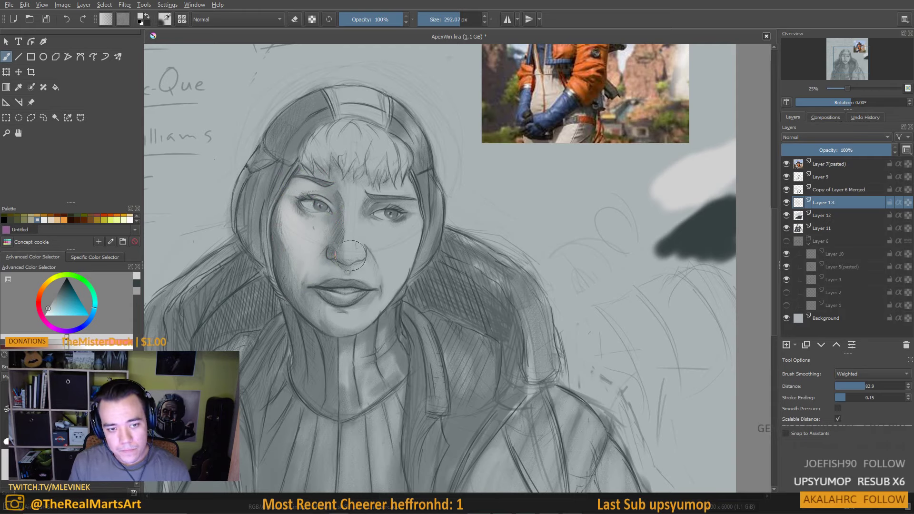
{"action": "left_click_drag", "start_coordinate": [352, 257], "coordinate": [304, 256], "text": "shift"}
{"action": "mouse_move", "coordinate": [353, 241]}
{"action": "left_mouse_down"}
{"action": "mouse_move", "coordinate": [354, 223]}
{"action": "mouse_move", "coordinate": [354, 250]}
{"action": "mouse_move", "coordinate": [366, 259]}
{"action": "left_mouse_up"}
{"action": "mouse_move", "coordinate": [312, 289]}
{"action": "left_mouse_down", "text": "shift"}
{"action": "mouse_move", "coordinate": [371, 271]}
{"action": "mouse_move", "coordinate": [375, 298]}
{"action": "mouse_move", "coordinate": [341, 321]}
{"action": "mouse_move", "coordinate": [346, 308]}
{"action": "mouse_move", "coordinate": [371, 302]}
{"action": "mouse_move", "coordinate": [366, 313]}
{"action": "mouse_move", "coordinate": [377, 303]}
{"action": "left_mouse_up", "text": "shift"}
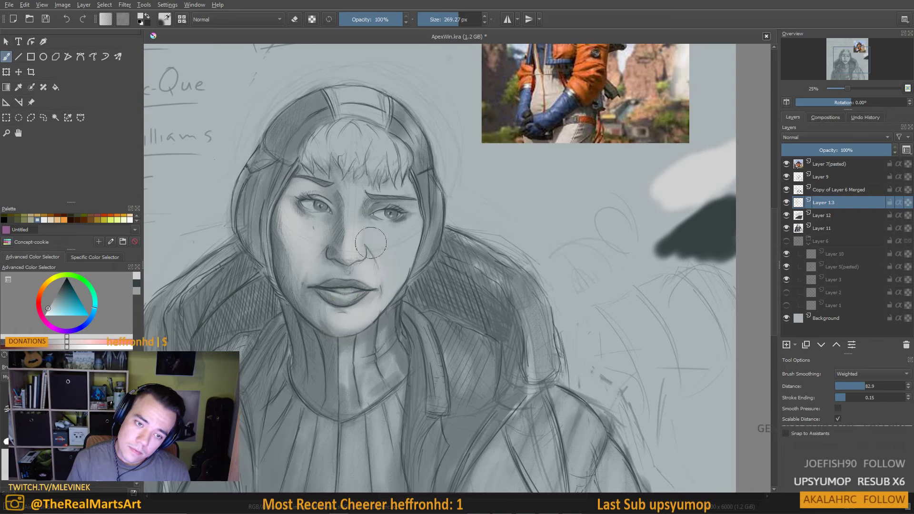
{"action": "mouse_move", "coordinate": [371, 243]}
{"action": "left_mouse_down"}
{"action": "mouse_move", "coordinate": [400, 238]}
{"action": "mouse_move", "coordinate": [411, 227]}
{"action": "mouse_move", "coordinate": [394, 233]}
{"action": "mouse_move", "coordinate": [414, 224]}
{"action": "mouse_move", "coordinate": [394, 287]}
{"action": "mouse_move", "coordinate": [408, 245]}
{"action": "mouse_move", "coordinate": [384, 269]}
{"action": "left_mouse_up"}
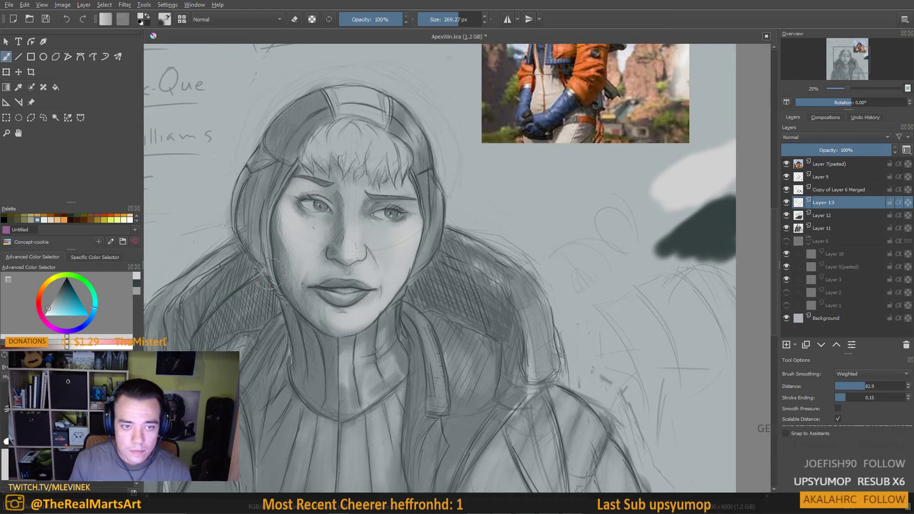
{"action": "mouse_move", "coordinate": [367, 99]}
{"action": "left_mouse_down"}
{"action": "mouse_move", "coordinate": [347, 98]}
{"action": "mouse_move", "coordinate": [348, 110]}
{"action": "mouse_move", "coordinate": [388, 102]}
{"action": "mouse_move", "coordinate": [341, 95]}
{"action": "mouse_move", "coordinate": [278, 176]}
{"action": "mouse_move", "coordinate": [385, 202]}
{"action": "mouse_move", "coordinate": [322, 191]}
{"action": "left_mouse_up"}
Set the brush size to 23.97 px and paint fine light accents around the eyes
{"action": "scroll", "coordinate": [285, 177], "scroll_direction": "down", "scroll_amount": 5}
{"action": "scroll", "coordinate": [290, 186], "scroll_direction": "up", "scroll_amount": 3}
{"action": "scroll", "coordinate": [384, 202], "scroll_direction": "up", "scroll_amount": 2}
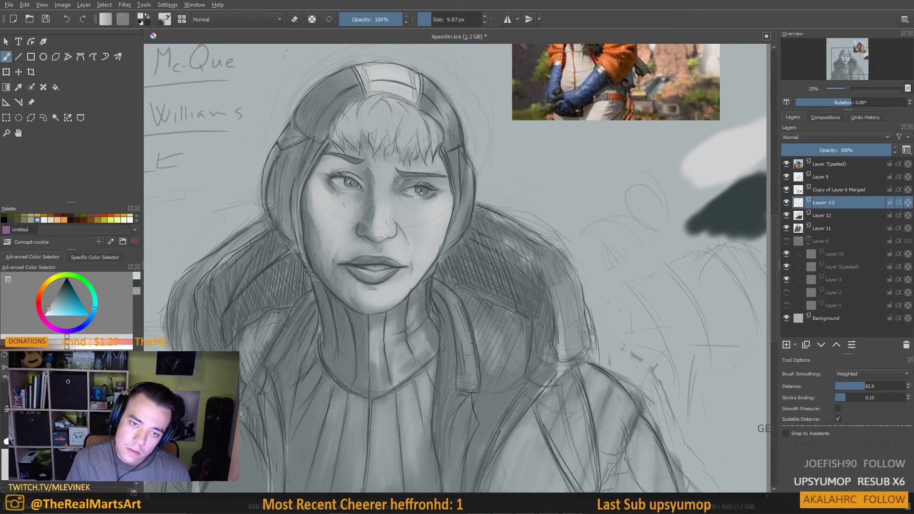
{"action": "left_click_drag", "start_coordinate": [407, 192], "coordinate": [413, 192], "text": "shift"}
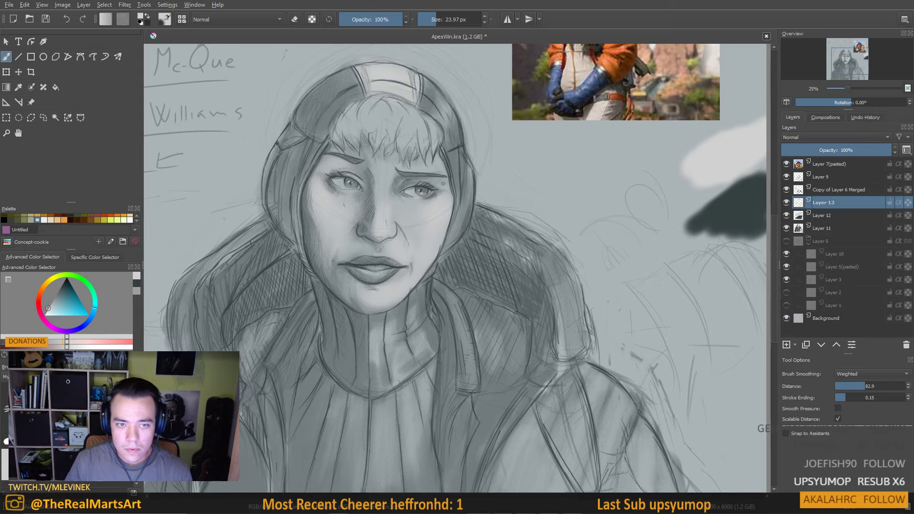
{"action": "scroll", "coordinate": [443, 184], "scroll_direction": "down", "scroll_amount": 1}
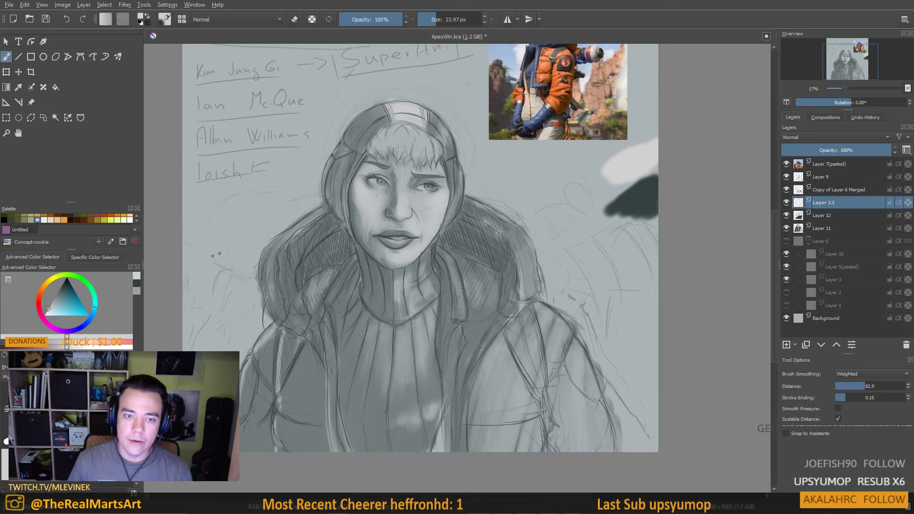
{"action": "scroll", "coordinate": [354, 234], "scroll_direction": "up", "scroll_amount": 2}
{"action": "left_click_drag", "start_coordinate": [416, 220], "coordinate": [379, 318]}
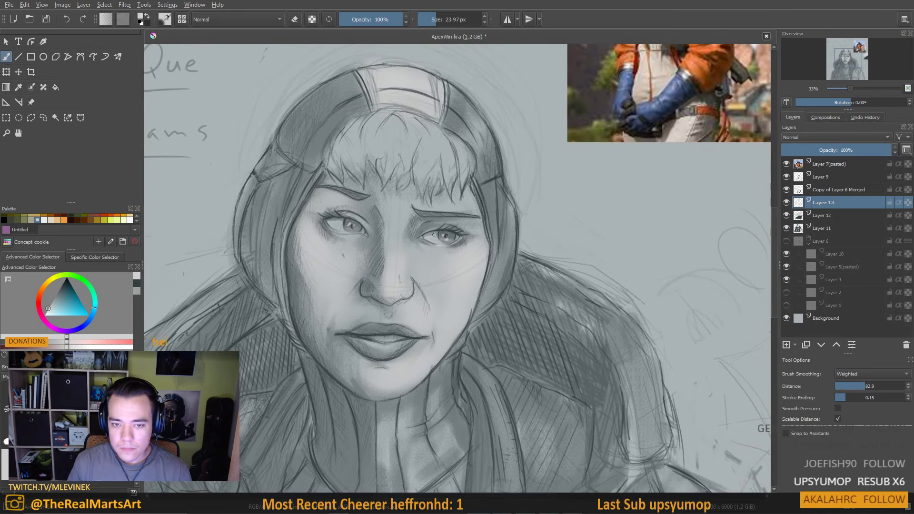
Brush the light tone near the outer eye corner and over the chin, using brush sizes of 65.79 and 111.24 px
{"action": "left_click_drag", "start_coordinate": [458, 231], "coordinate": [477, 230], "text": "shift"}
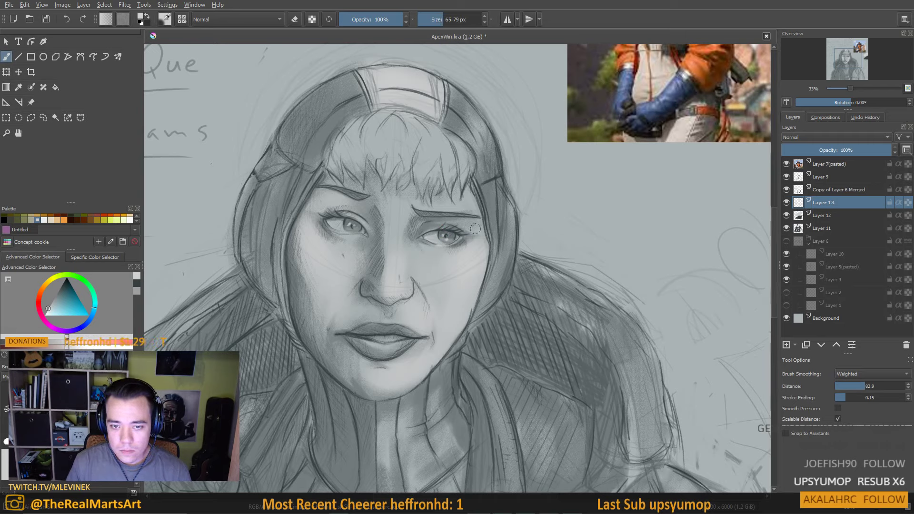
{"action": "key", "text": "bracketright"}
{"action": "key", "text": "bracketright"}
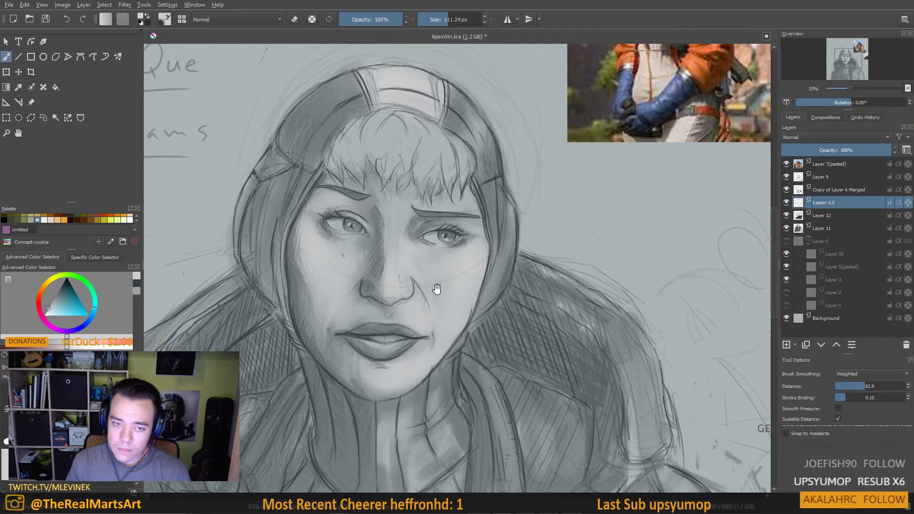
{"action": "left_click_drag", "start_coordinate": [436, 289], "coordinate": [446, 247]}
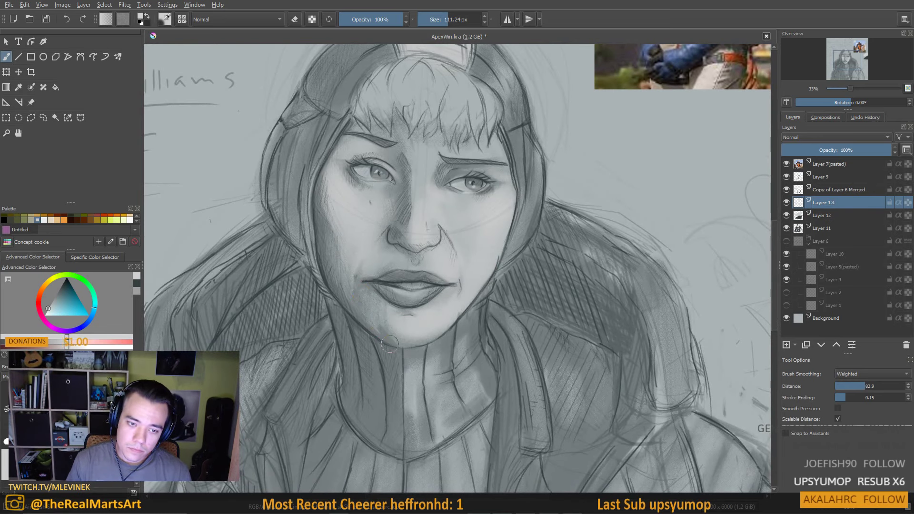
{"action": "left_click_drag", "start_coordinate": [401, 339], "coordinate": [403, 327]}
Paint light accents on the lips with a 51.79 px brush and reduce the brush size to 13.93 px
{"action": "left_click_drag", "start_coordinate": [415, 283], "coordinate": [387, 271], "text": "shift"}
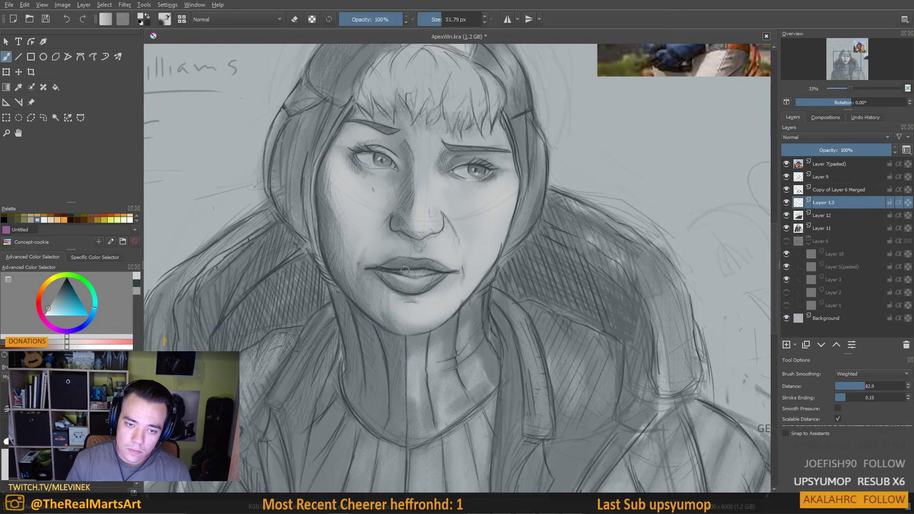
{"action": "key", "text": "bracketright"}
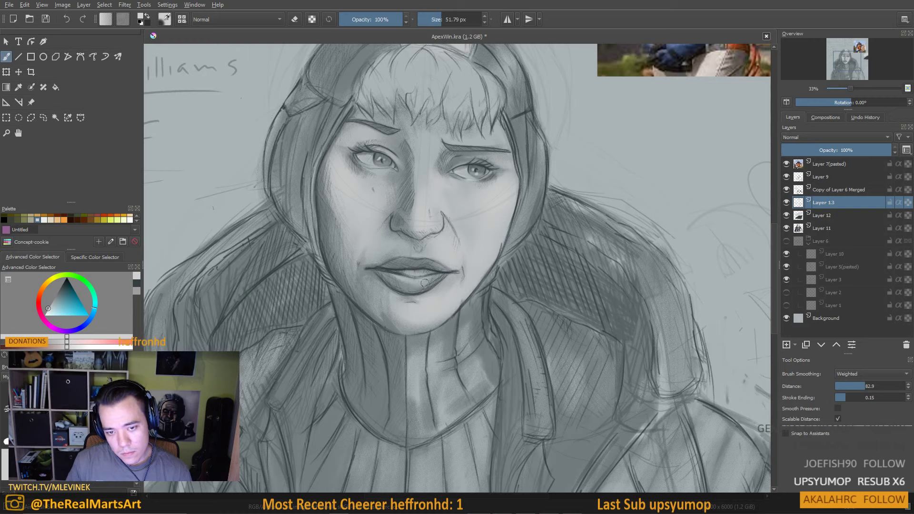
{"action": "key", "text": "bracketleft"}
{"action": "key", "text": "bracketleft"}
{"action": "key", "text": "bracketleft"}
{"action": "key", "text": "bracketleft"}
{"action": "key", "text": "bracketleft"}
{"action": "key", "text": "bracketleft"}
{"action": "key", "text": "bracketright"}
{"action": "key", "text": "bracketright"}
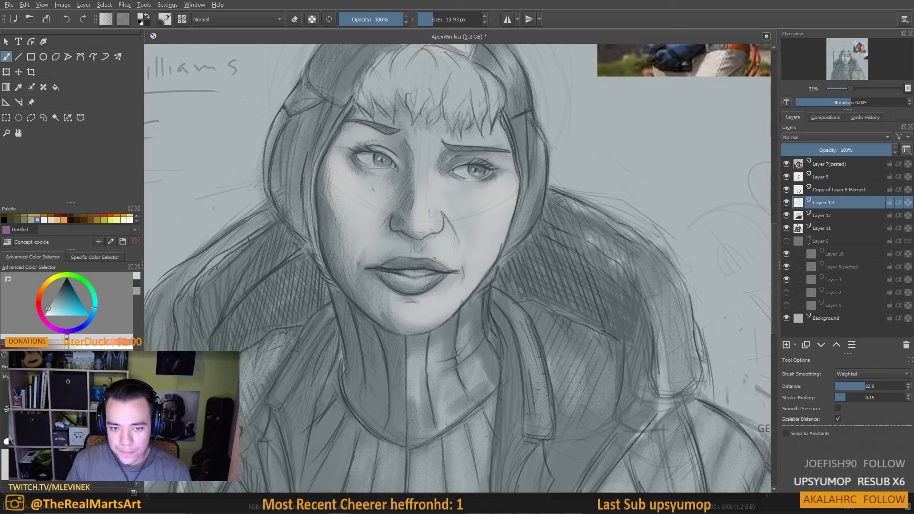
Add light accents to the nose and jaw edge, using brush sizes of 51.82, 24.43 and 11.20 px
{"action": "key", "text": "bracketright"}
{"action": "key", "text": "bracketright"}
{"action": "key", "text": "bracketright"}
{"action": "key", "text": "bracketright"}
{"action": "key", "text": "bracketright"}
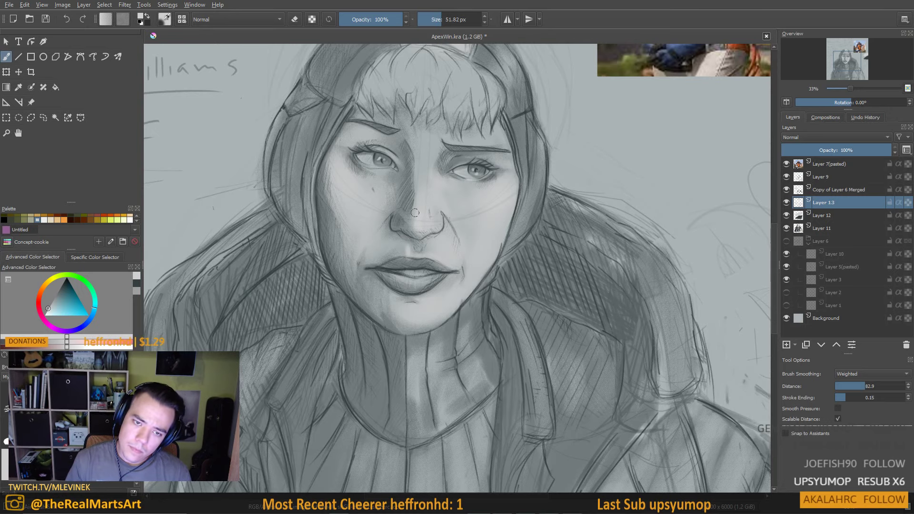
{"action": "left_click_drag", "start_coordinate": [431, 231], "coordinate": [418, 231], "text": "shift"}
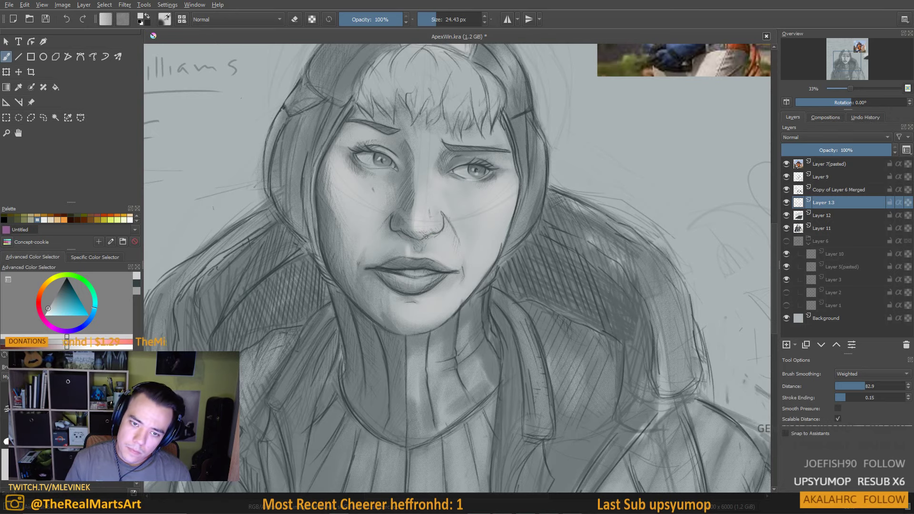
{"action": "scroll", "coordinate": [426, 269], "scroll_direction": "down", "scroll_amount": 1}
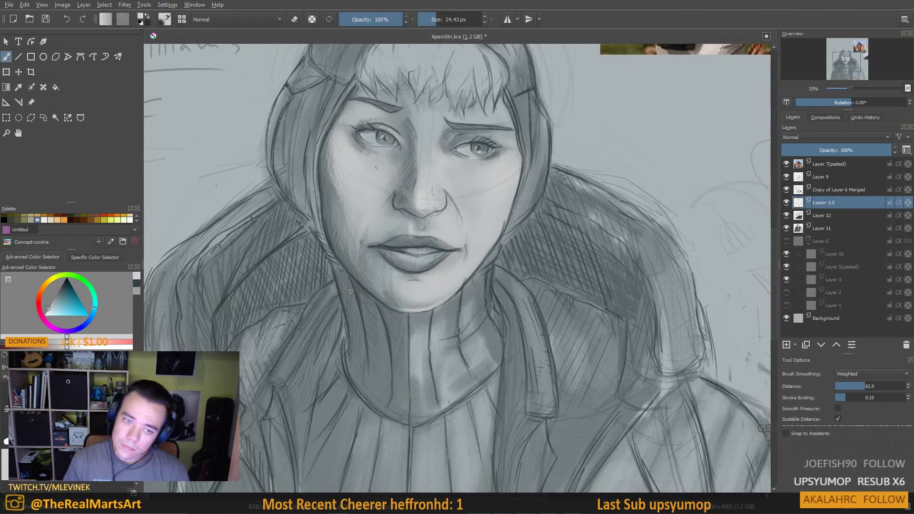
{"action": "left_click_drag", "start_coordinate": [343, 248], "coordinate": [336, 244]}
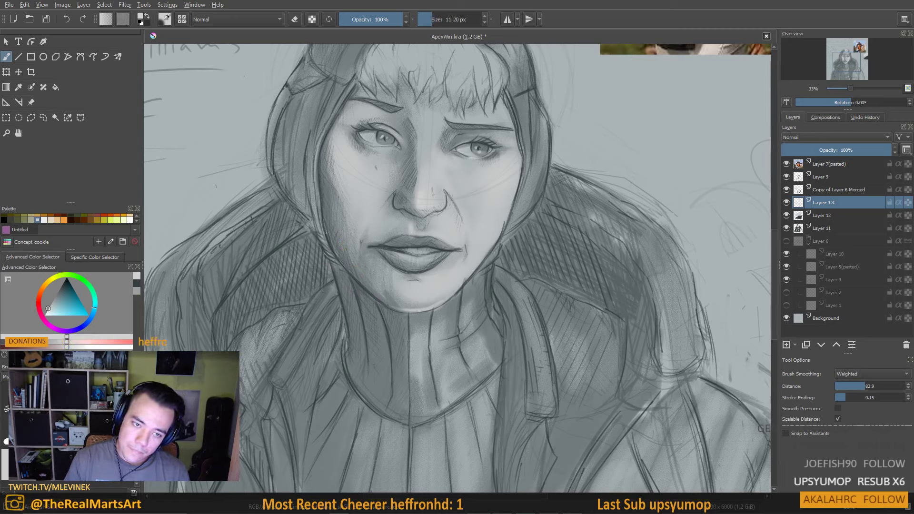
Brush soft light tone over the nose bridge and the cheek on the lit side, using sizes of 87.12 and 168.53 px
{"action": "scroll", "coordinate": [374, 296], "scroll_direction": "down", "scroll_amount": 2}
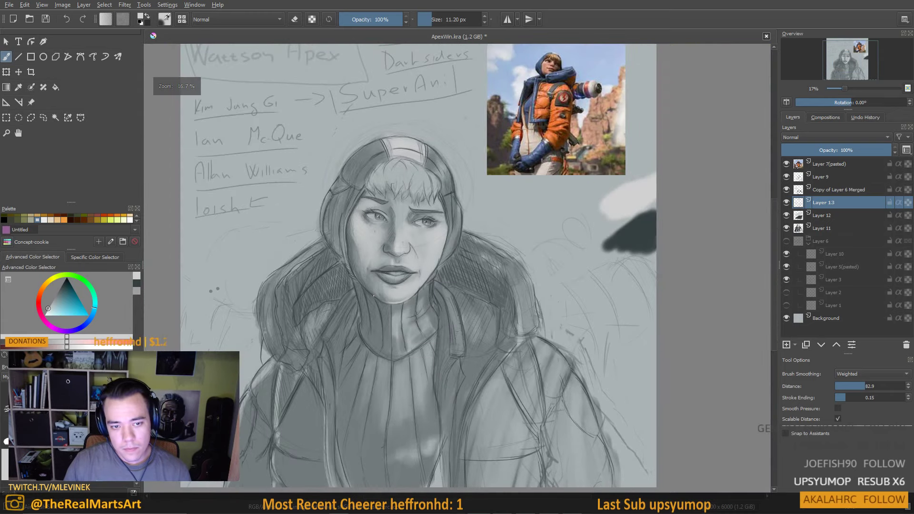
{"action": "scroll", "coordinate": [373, 296], "scroll_direction": "up", "scroll_amount": 2}
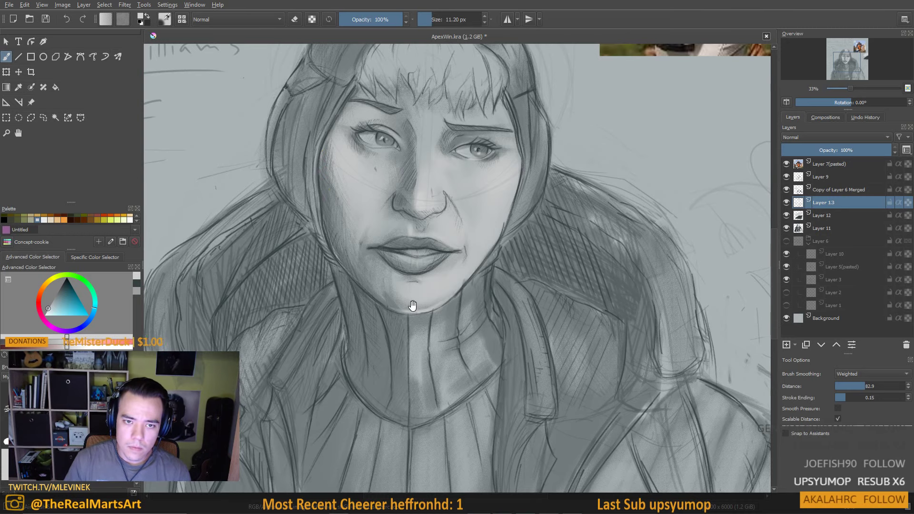
{"action": "scroll", "coordinate": [413, 306], "scroll_direction": "up", "scroll_amount": 1}
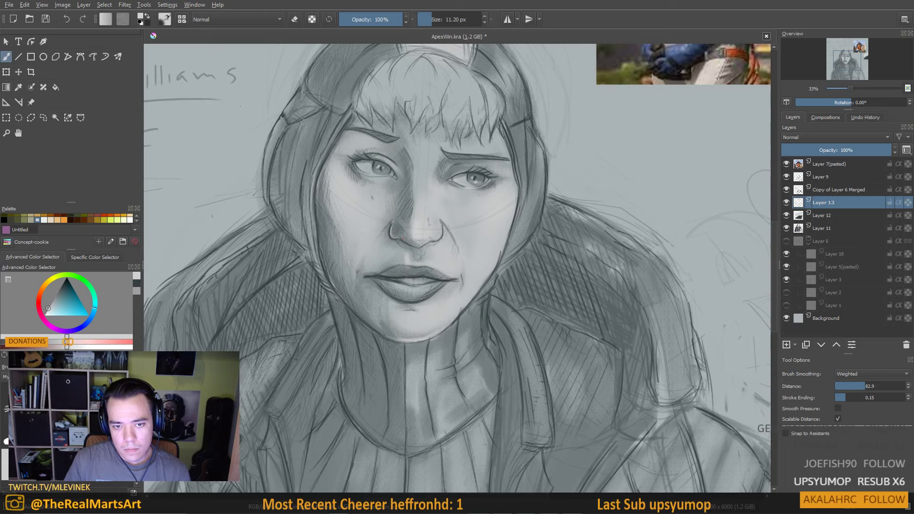
{"action": "scroll", "coordinate": [408, 162], "scroll_direction": "up", "scroll_amount": 1}
{"action": "left_click_drag", "start_coordinate": [429, 198], "coordinate": [447, 198], "text": "shift"}
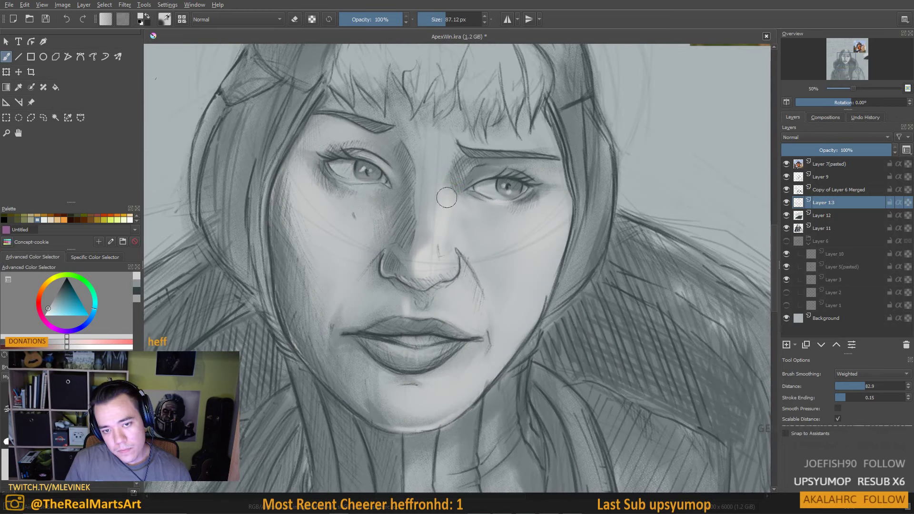
{"action": "left_click_drag", "start_coordinate": [470, 230], "coordinate": [493, 229], "text": "shift"}
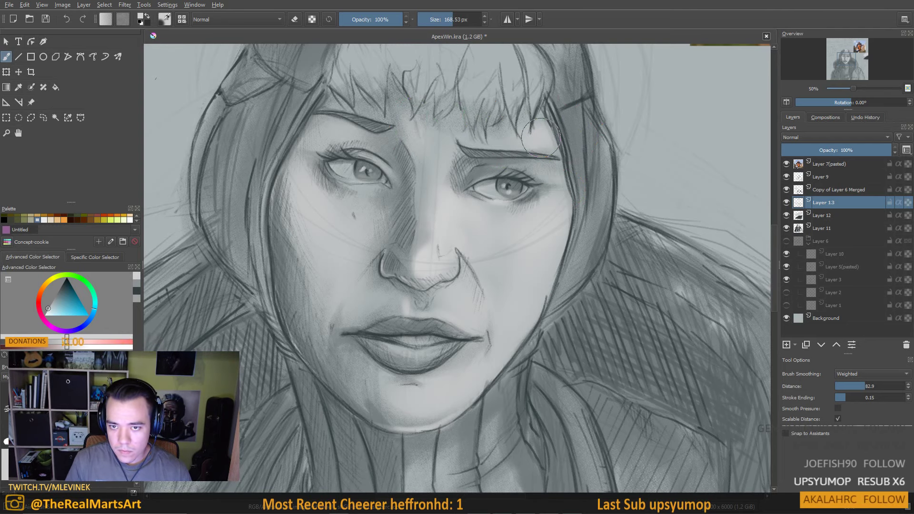
{"action": "left_click_drag", "start_coordinate": [549, 215], "coordinate": [548, 231]}
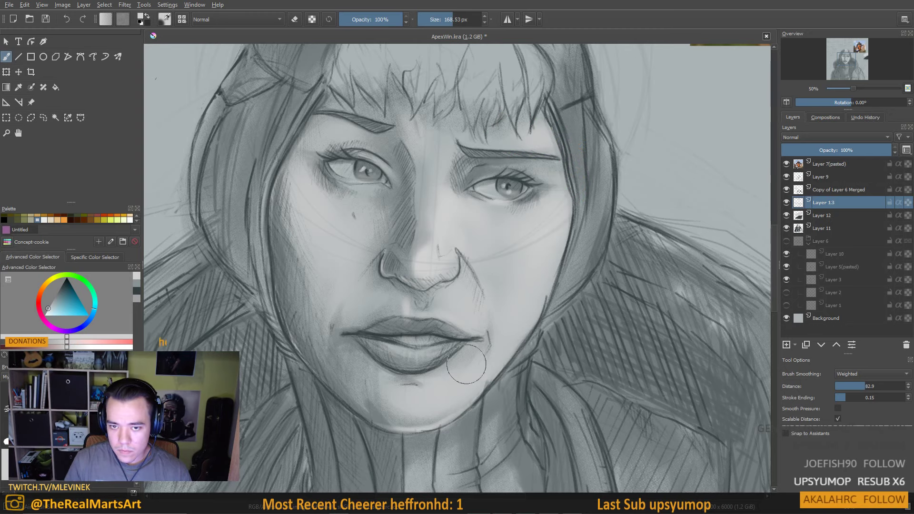
{"action": "left_click", "coordinate": [541, 183], "text": "ctrl"}
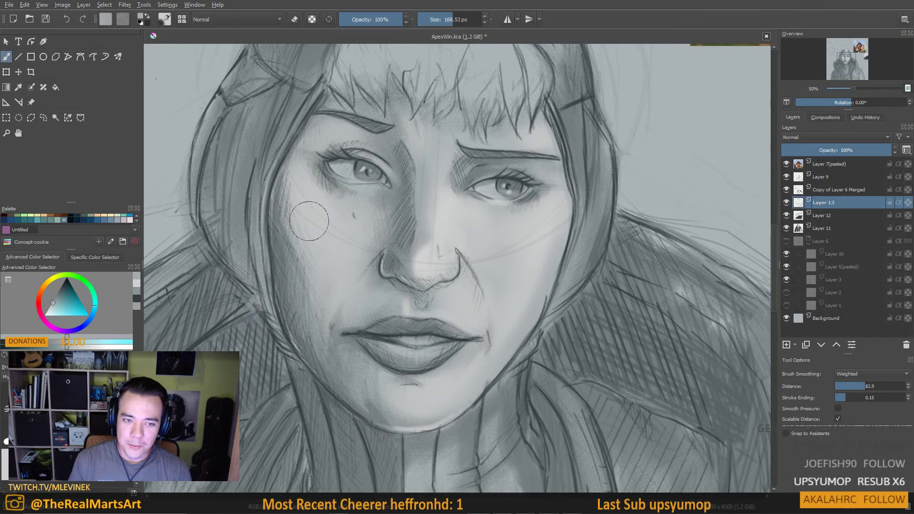
Sample the light tone from the swatch and paint a thin highlight on the turtleneck collar fold with a 24.31 px brush
{"action": "scroll", "coordinate": [395, 271], "scroll_direction": "down", "scroll_amount": 3}
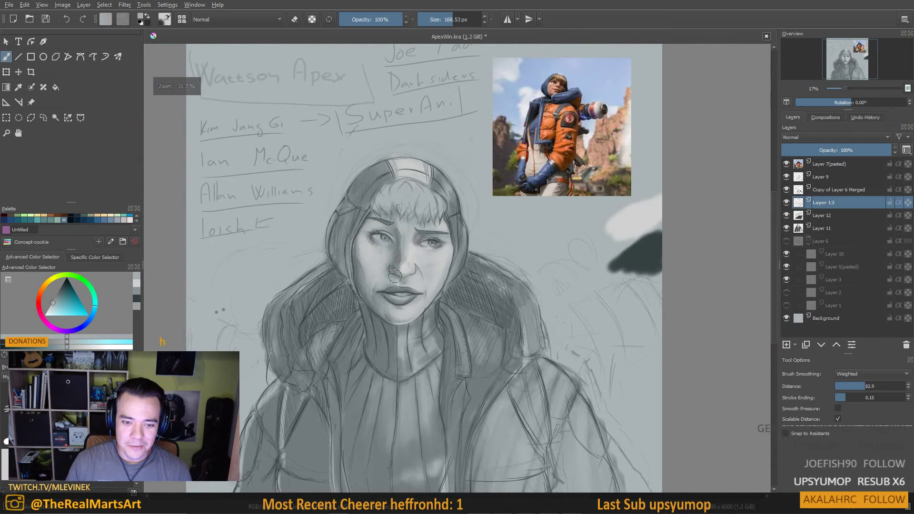
{"action": "scroll", "coordinate": [414, 288], "scroll_direction": "up", "scroll_amount": 2}
{"action": "left_click_drag", "start_coordinate": [441, 373], "coordinate": [419, 373], "text": "shift"}
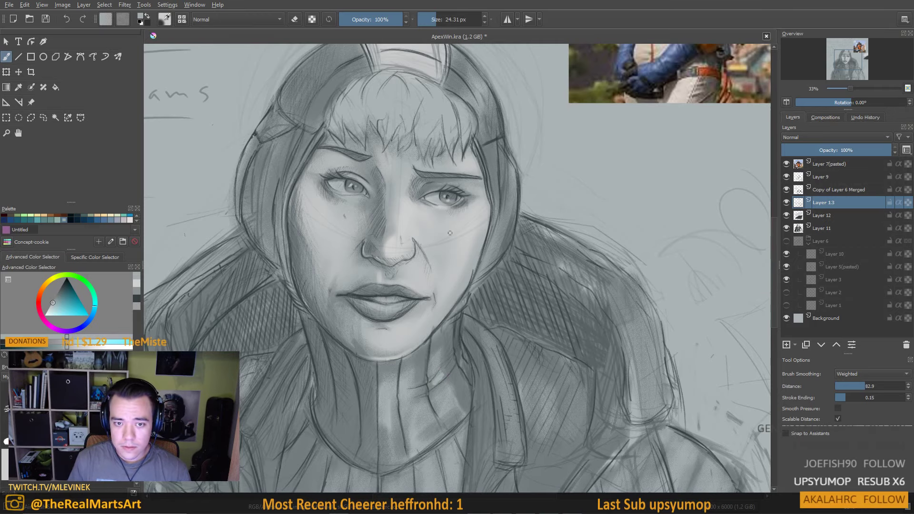
{"action": "left_click_drag", "start_coordinate": [542, 224], "coordinate": [328, 246]}
{"action": "left_click", "coordinate": [635, 179], "text": "ctrl"}
{"action": "left_click_drag", "start_coordinate": [399, 332], "coordinate": [640, 174]}
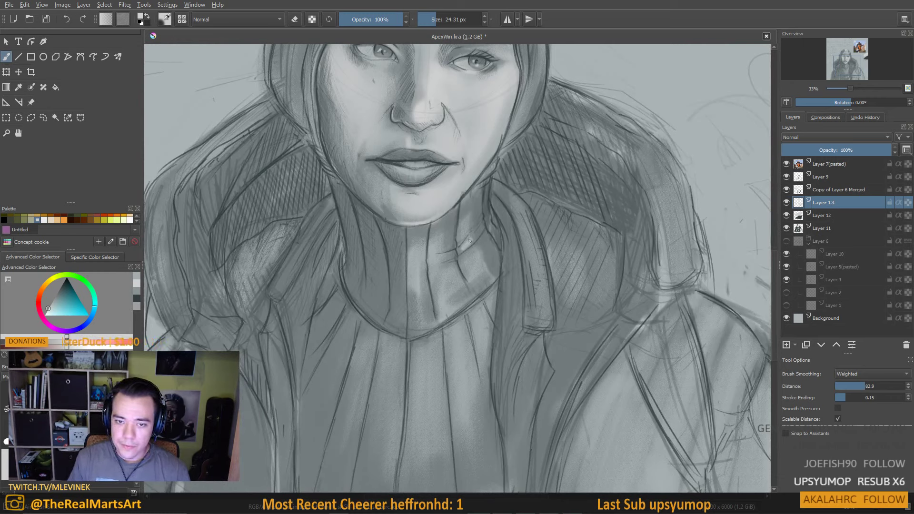
{"action": "left_click_drag", "start_coordinate": [470, 241], "coordinate": [471, 240]}
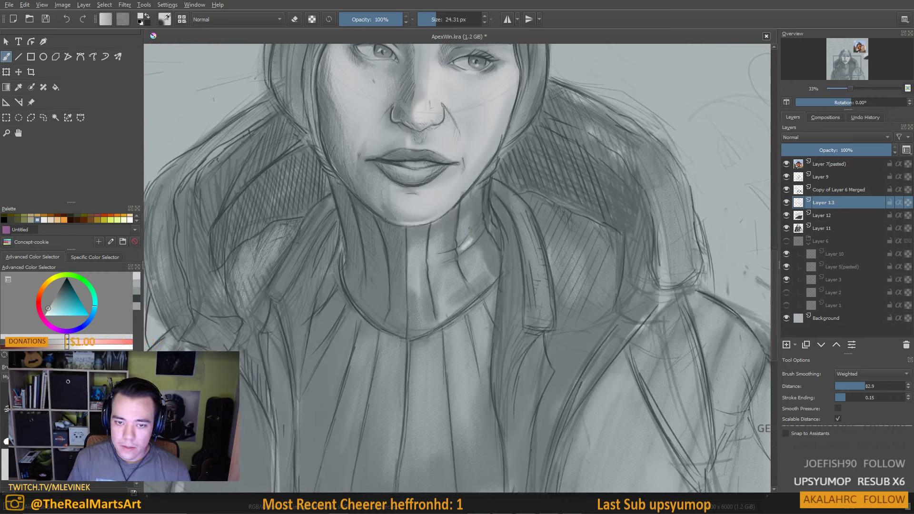
{"action": "left_click_drag", "start_coordinate": [471, 242], "coordinate": [474, 246]}
Brush broader highlights onto the collar folds using sizes of 42.42 and 67.35 px, and reduce the brush to 17.07 px
{"action": "key", "text": "bracketright"}
{"action": "key", "text": "bracketright"}
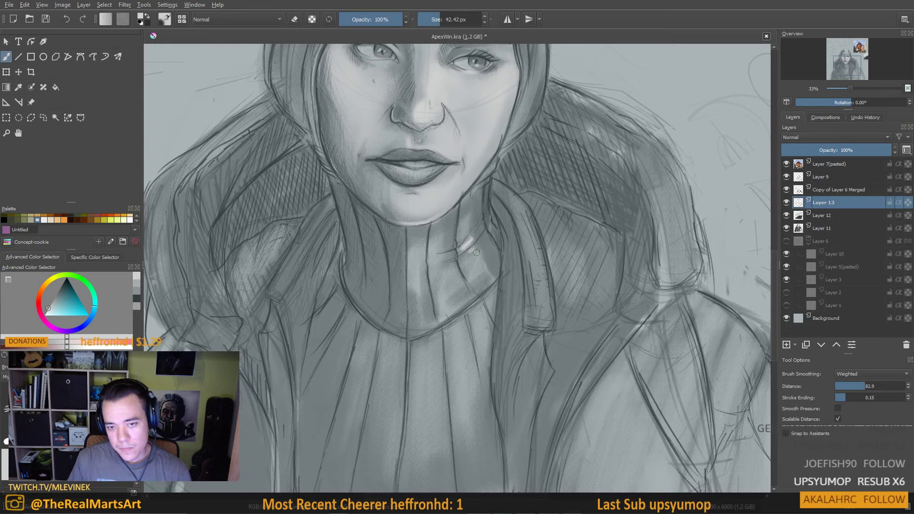
{"action": "left_click_drag", "start_coordinate": [467, 258], "coordinate": [476, 274]}
{"action": "left_click_drag", "start_coordinate": [467, 227], "coordinate": [464, 235]}
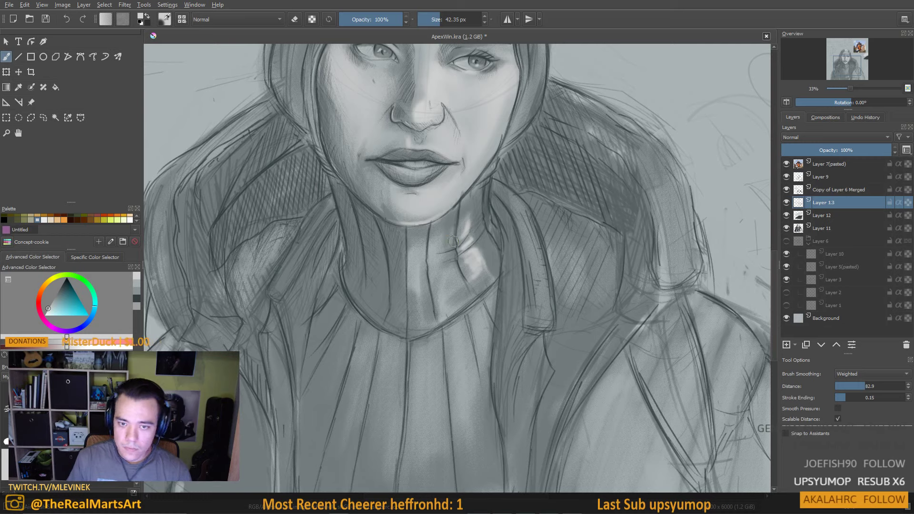
{"action": "key", "text": "bracketright"}
{"action": "mouse_move", "coordinate": [429, 244]}
{"action": "left_mouse_down"}
{"action": "mouse_move", "coordinate": [421, 286]}
{"action": "mouse_move", "coordinate": [422, 242]}
{"action": "mouse_move", "coordinate": [421, 284]}
{"action": "mouse_move", "coordinate": [411, 285]}
{"action": "mouse_move", "coordinate": [435, 279]}
{"action": "mouse_move", "coordinate": [441, 324]}
{"action": "mouse_move", "coordinate": [444, 279]}
{"action": "mouse_move", "coordinate": [453, 271]}
{"action": "mouse_move", "coordinate": [457, 288]}
{"action": "mouse_move", "coordinate": [466, 255]}
{"action": "left_mouse_up"}
{"action": "scroll", "coordinate": [488, 259], "scroll_direction": "down", "scroll_amount": 1}
{"action": "scroll", "coordinate": [487, 258], "scroll_direction": "down", "scroll_amount": 3}
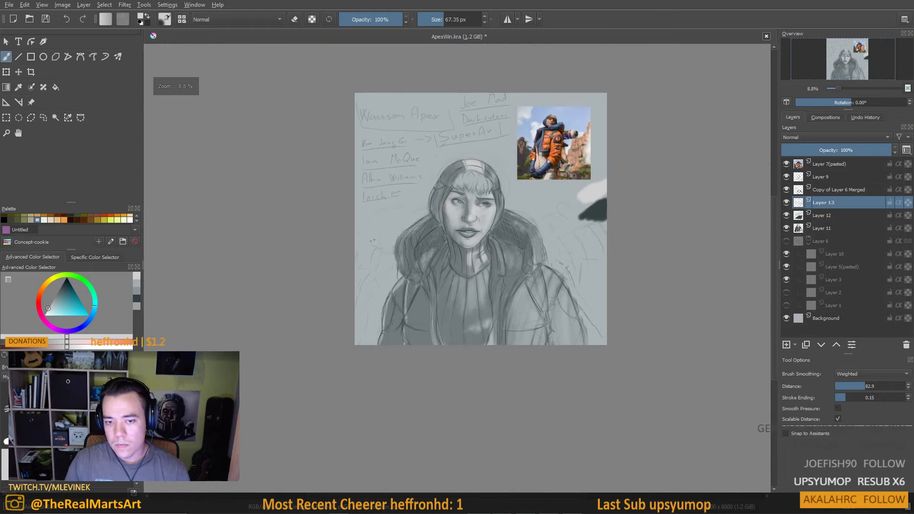
{"action": "scroll", "coordinate": [491, 252], "scroll_direction": "up", "scroll_amount": 2}
{"action": "key", "text": "bracketleft"}
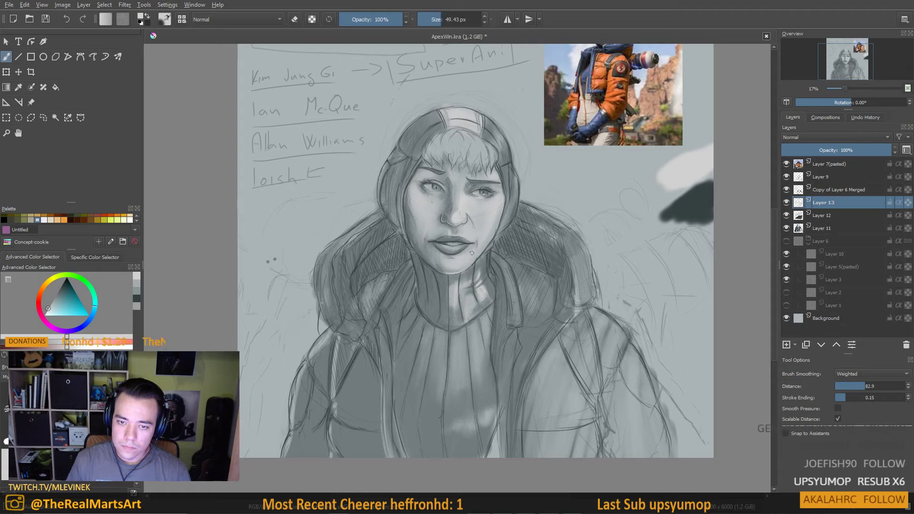
{"action": "key", "text": "bracketleft"}
{"action": "key", "text": "bracketleft"}
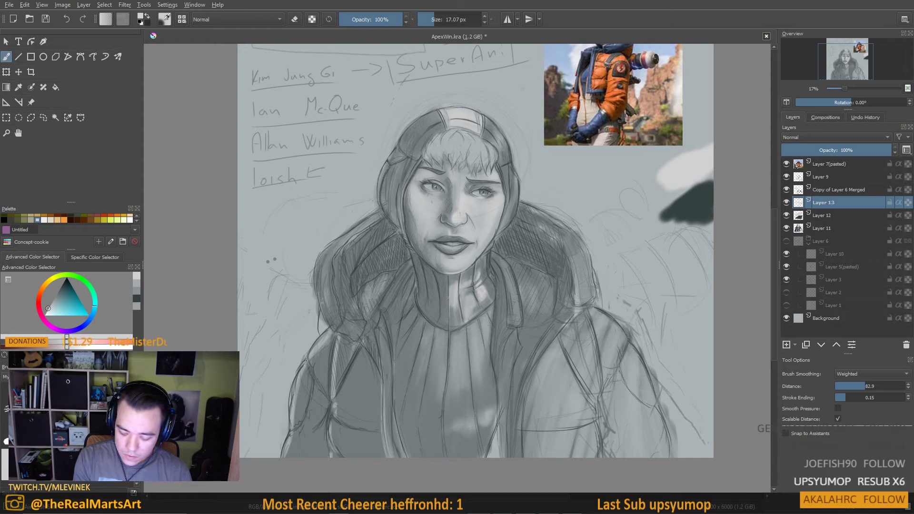
Lower the music playback volume to 92 and skip to the next track
{"action": "key", "text": "XF86AudioLowerVolume"}
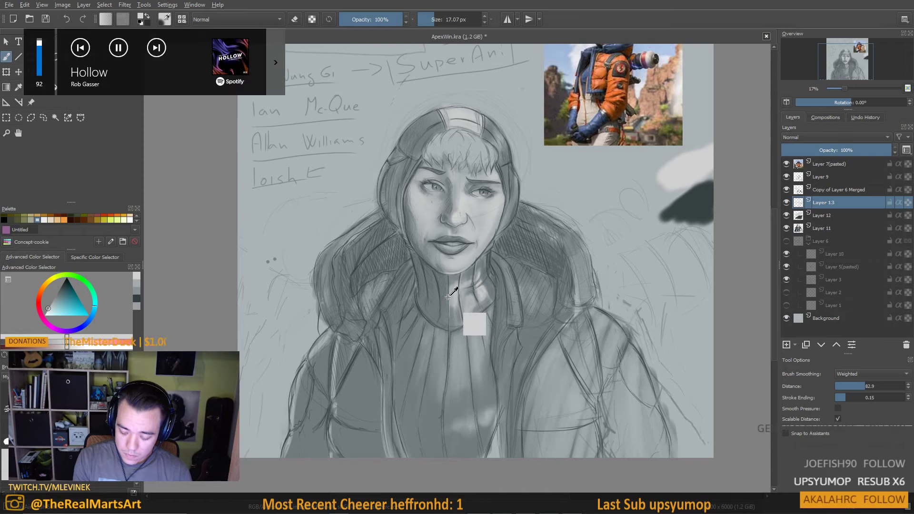
{"action": "key", "text": "XF86AudioNext"}
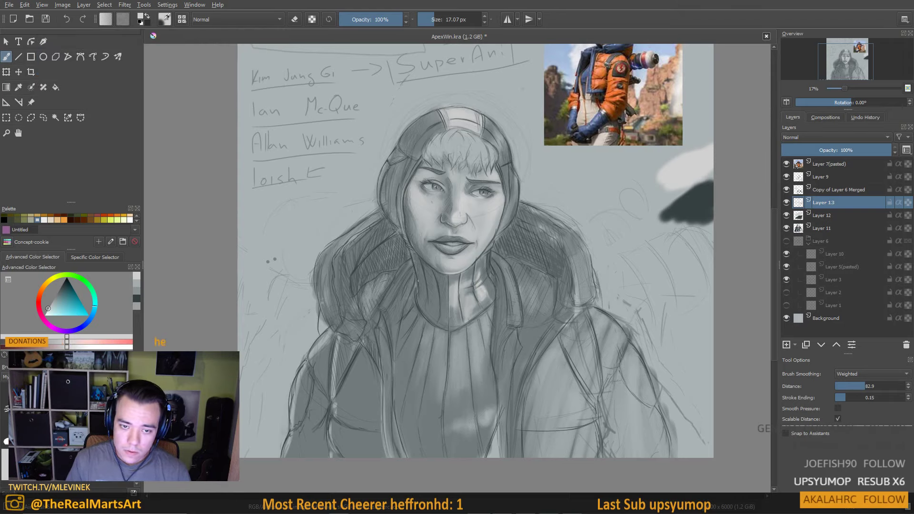
Sample the dark tone from the swatch and shade the shadow side of the hood with a 167.87 px brush
{"action": "left_click_drag", "start_coordinate": [417, 260], "coordinate": [427, 259]}
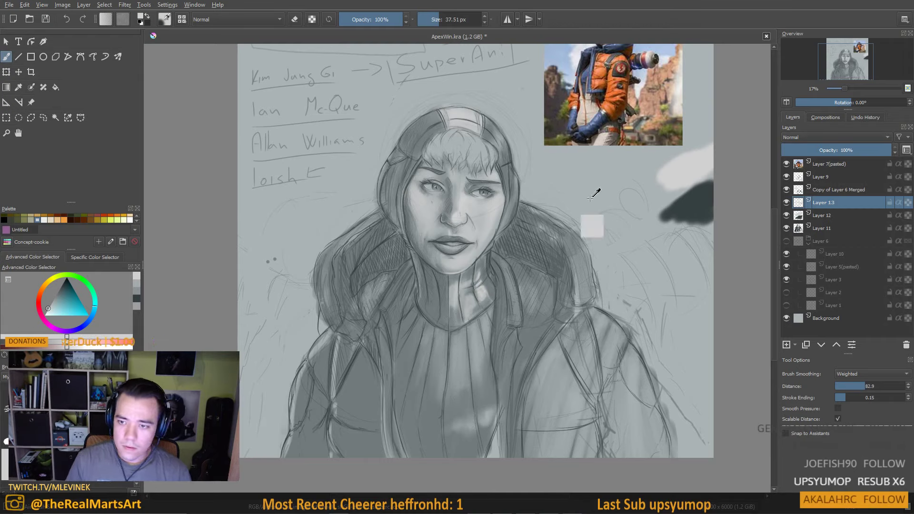
{"action": "left_click", "coordinate": [703, 211], "text": "ctrl"}
{"action": "left_click_drag", "start_coordinate": [421, 139], "coordinate": [480, 139]}
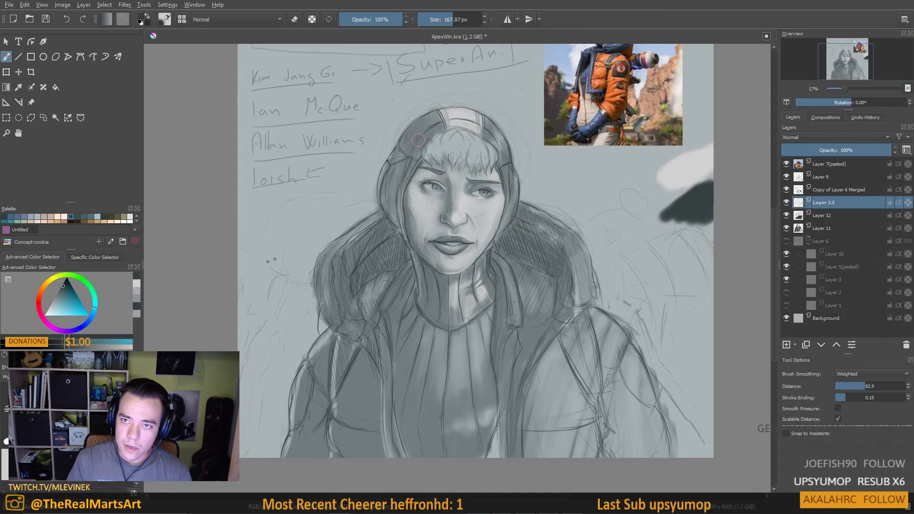
{"action": "left_click_drag", "start_coordinate": [413, 187], "coordinate": [408, 257]}
{"action": "mouse_move", "coordinate": [431, 201]}
{"action": "left_mouse_down"}
{"action": "mouse_move", "coordinate": [405, 224]}
{"action": "mouse_move", "coordinate": [431, 189]}
{"action": "mouse_move", "coordinate": [404, 210]}
{"action": "mouse_move", "coordinate": [428, 187]}
{"action": "mouse_move", "coordinate": [398, 219]}
{"action": "mouse_move", "coordinate": [417, 193]}
{"action": "mouse_move", "coordinate": [409, 228]}
{"action": "mouse_move", "coordinate": [422, 192]}
{"action": "mouse_move", "coordinate": [395, 251]}
{"action": "mouse_move", "coordinate": [414, 229]}
{"action": "mouse_move", "coordinate": [393, 256]}
{"action": "mouse_move", "coordinate": [399, 308]}
{"action": "mouse_move", "coordinate": [390, 277]}
{"action": "mouse_move", "coordinate": [397, 231]}
{"action": "mouse_move", "coordinate": [383, 246]}
{"action": "mouse_move", "coordinate": [380, 237]}
{"action": "mouse_move", "coordinate": [381, 280]}
{"action": "mouse_move", "coordinate": [396, 236]}
{"action": "mouse_move", "coordinate": [391, 223]}
{"action": "mouse_move", "coordinate": [415, 209]}
{"action": "mouse_move", "coordinate": [448, 208]}
{"action": "mouse_move", "coordinate": [390, 238]}
{"action": "mouse_move", "coordinate": [393, 290]}
{"action": "mouse_move", "coordinate": [376, 259]}
{"action": "mouse_move", "coordinate": [383, 251]}
{"action": "mouse_move", "coordinate": [393, 261]}
{"action": "mouse_move", "coordinate": [429, 191]}
{"action": "mouse_move", "coordinate": [395, 218]}
{"action": "mouse_move", "coordinate": [381, 256]}
{"action": "mouse_move", "coordinate": [433, 201]}
{"action": "left_mouse_up"}
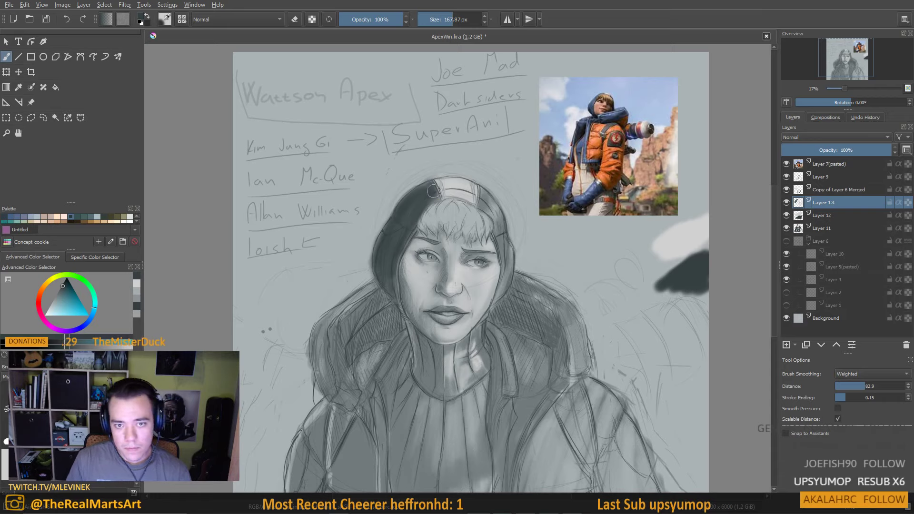
Reduce the brush to 103.02 px and darken the hood's opposite side from the temple down to the jaw
{"action": "key", "text": "bracketleft"}
{"action": "key", "text": "bracketleft"}
{"action": "key", "text": "bracketleft"}
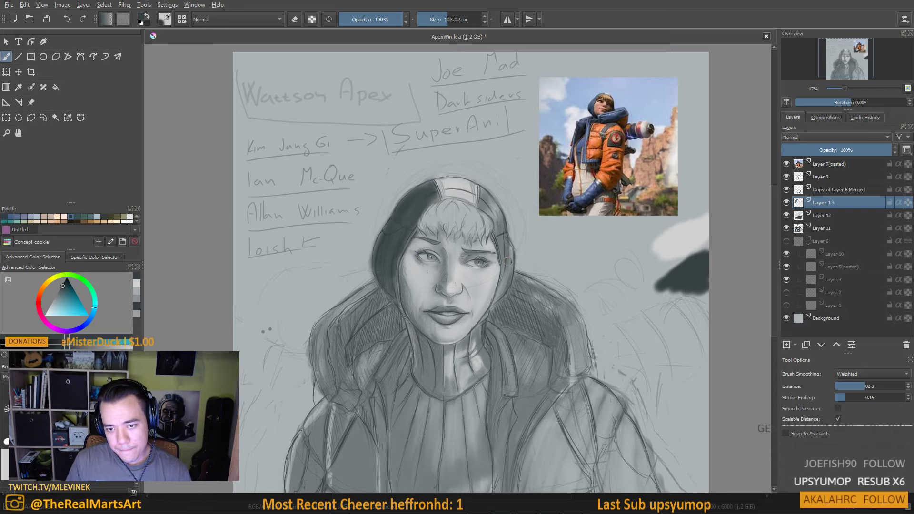
{"action": "mouse_move", "coordinate": [504, 240]}
{"action": "left_mouse_down"}
{"action": "mouse_move", "coordinate": [510, 284]}
{"action": "mouse_move", "coordinate": [507, 257]}
{"action": "mouse_move", "coordinate": [500, 300]}
{"action": "mouse_move", "coordinate": [506, 241]}
{"action": "mouse_move", "coordinate": [504, 286]}
{"action": "mouse_move", "coordinate": [496, 300]}
{"action": "mouse_move", "coordinate": [472, 301]}
{"action": "mouse_move", "coordinate": [483, 322]}
{"action": "mouse_move", "coordinate": [474, 330]}
{"action": "left_mouse_up"}
Shade the collar beneath the jaw on the shadow side with the dark tone, using brush sizes of 92.88 and 136.89 px
{"action": "key", "text": "bracketright"}
{"action": "key", "text": "bracketright"}
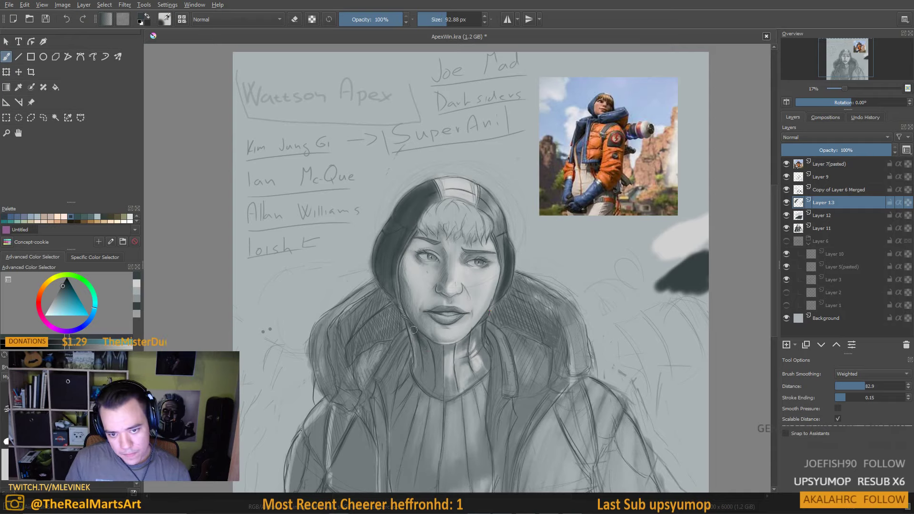
{"action": "key", "text": "bracketright"}
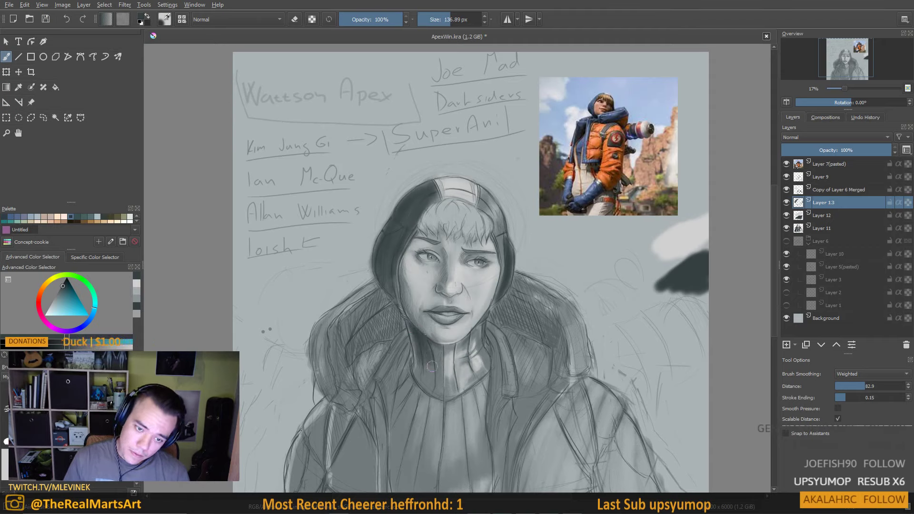
{"action": "mouse_move", "coordinate": [415, 333]}
{"action": "left_mouse_down"}
{"action": "mouse_move", "coordinate": [441, 382]}
{"action": "mouse_move", "coordinate": [450, 348]}
{"action": "left_mouse_up"}
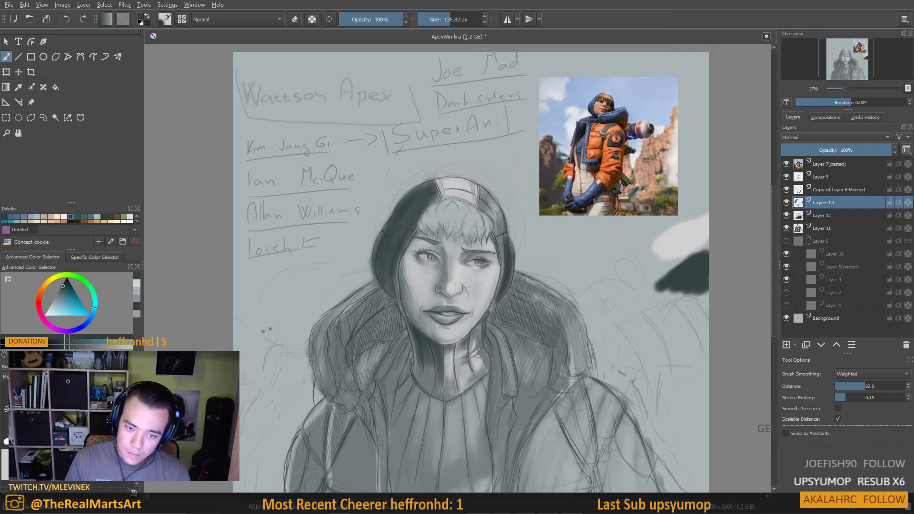
Darken the lit side of the neck collar below the jaw, using brush sizes of 60.86 and 85.92 px
{"action": "left_click_drag", "start_coordinate": [506, 353], "coordinate": [476, 353], "text": "shift"}
{"action": "key", "text": "bracketleft"}
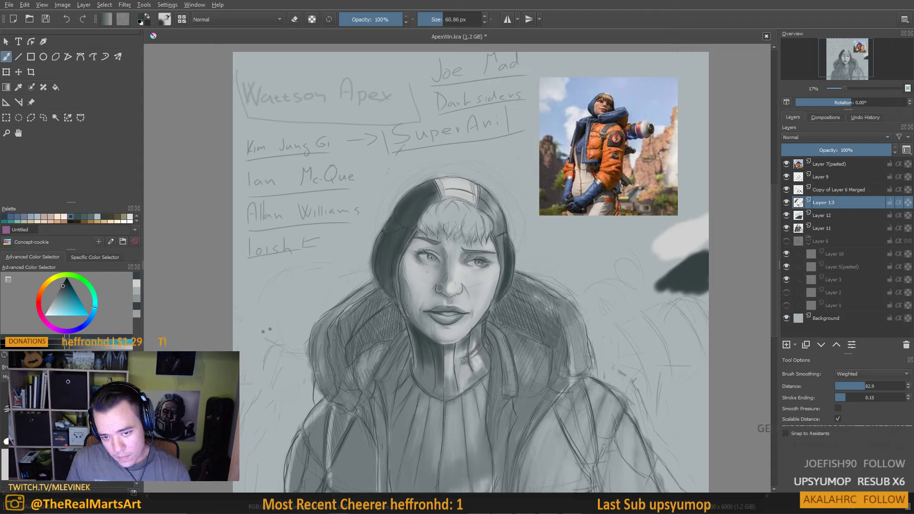
{"action": "mouse_move", "coordinate": [481, 356]}
{"action": "left_mouse_down"}
{"action": "mouse_move", "coordinate": [472, 358]}
{"action": "mouse_move", "coordinate": [482, 350]}
{"action": "left_mouse_up"}
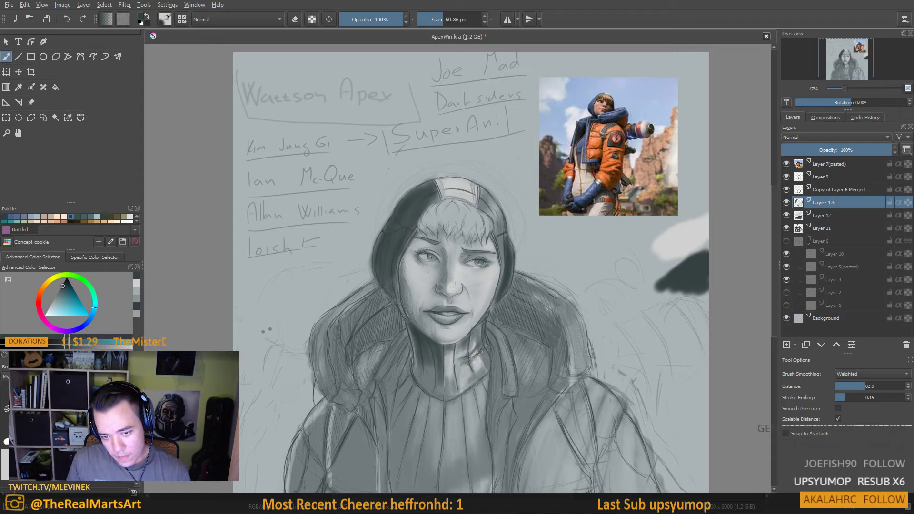
{"action": "key", "text": "bracketright"}
{"action": "key", "text": "bracketright"}
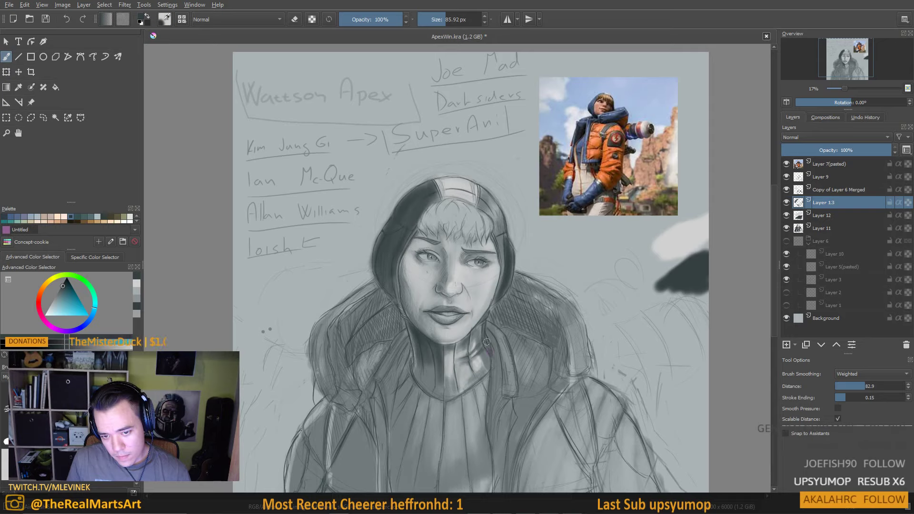
Shade the jacket's inner edge beside the neck on the shadow side and enlarge the brush to 125.99 px
{"action": "mouse_move", "coordinate": [408, 354]}
{"action": "left_mouse_down"}
{"action": "mouse_move", "coordinate": [396, 383]}
{"action": "mouse_move", "coordinate": [411, 354]}
{"action": "mouse_move", "coordinate": [410, 366]}
{"action": "mouse_move", "coordinate": [406, 376]}
{"action": "mouse_move", "coordinate": [405, 348]}
{"action": "mouse_move", "coordinate": [421, 354]}
{"action": "mouse_move", "coordinate": [403, 349]}
{"action": "mouse_move", "coordinate": [393, 366]}
{"action": "mouse_move", "coordinate": [407, 340]}
{"action": "mouse_move", "coordinate": [394, 398]}
{"action": "mouse_move", "coordinate": [407, 338]}
{"action": "mouse_move", "coordinate": [389, 372]}
{"action": "left_mouse_up"}
{"action": "key", "text": "bracketright"}
{"action": "key", "text": "bracketright"}
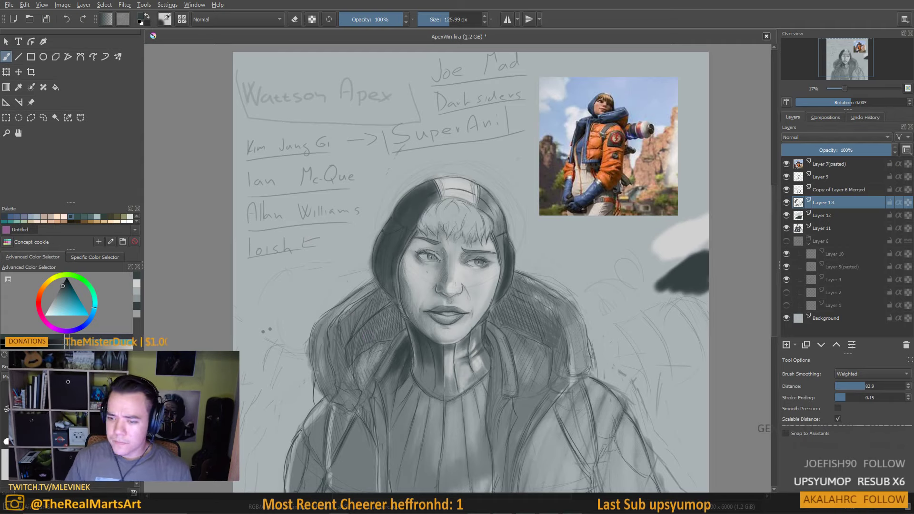
Darken the lash lines and irises of both eyes, using brush sizes of 16.68, 36.36 and 13.98 px
{"action": "scroll", "coordinate": [424, 265], "scroll_direction": "up", "scroll_amount": 2}
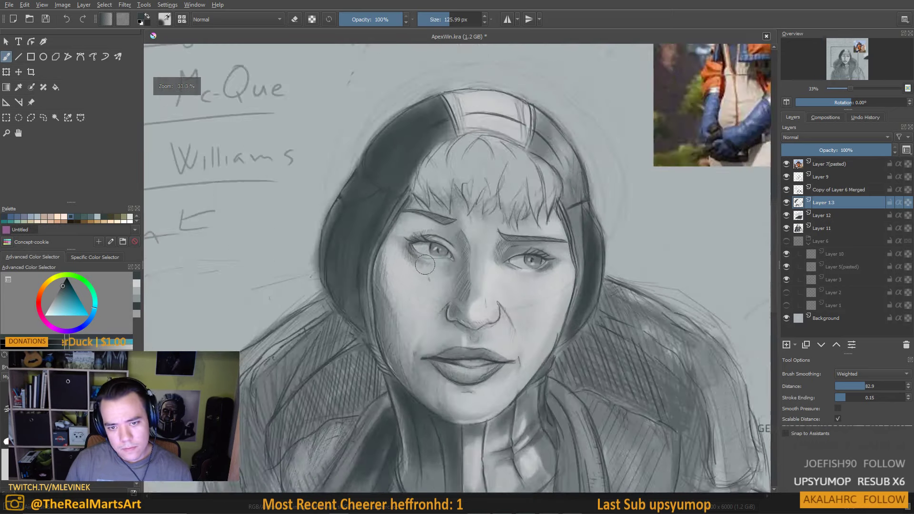
{"action": "scroll", "coordinate": [425, 265], "scroll_direction": "up", "scroll_amount": 1}
{"action": "left_click_drag", "start_coordinate": [427, 239], "coordinate": [405, 238], "text": "shift"}
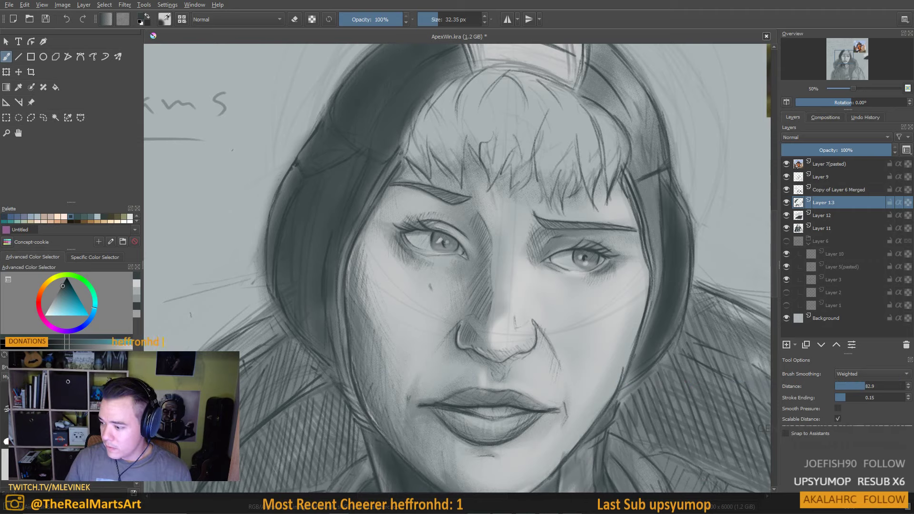
{"action": "key", "text": "super+d"}
{"action": "key", "text": "super+d"}
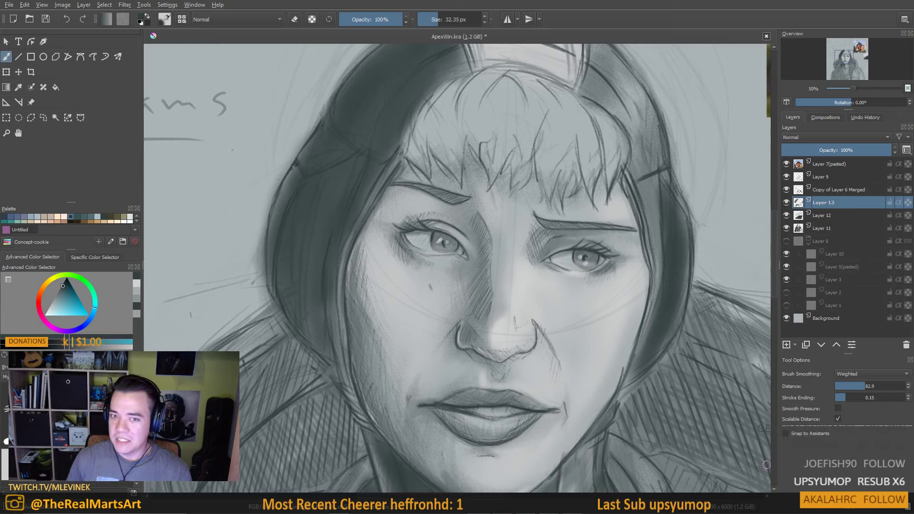
{"action": "left_click_drag", "start_coordinate": [412, 190], "coordinate": [402, 191], "text": "shift"}
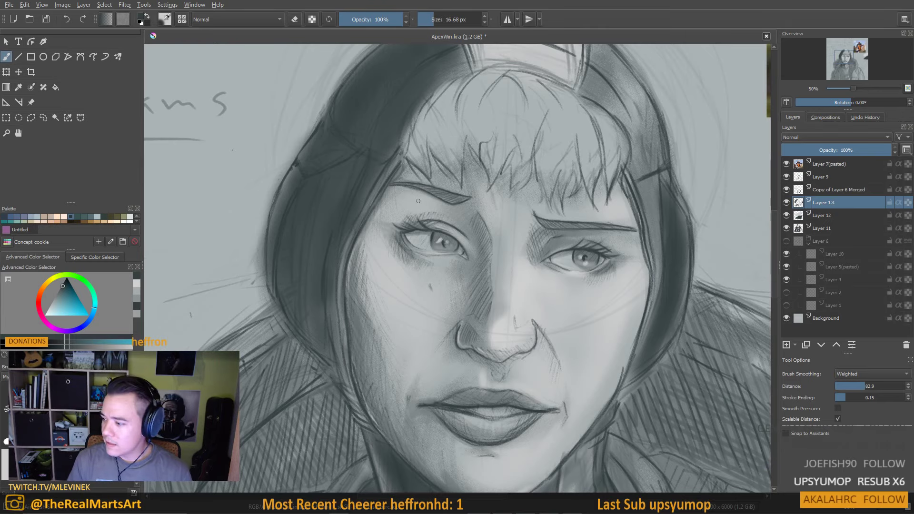
{"action": "left_click_drag", "start_coordinate": [417, 233], "coordinate": [442, 238], "text": "shift"}
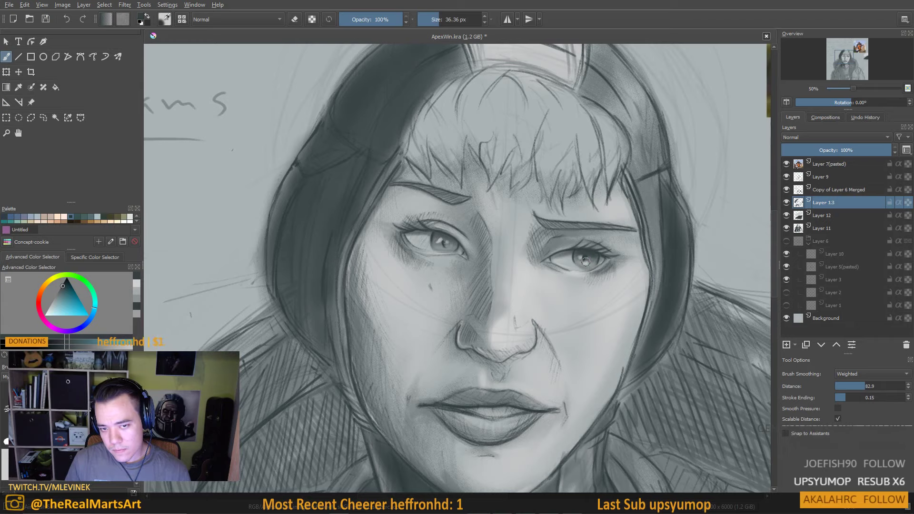
{"action": "left_click_drag", "start_coordinate": [586, 261], "coordinate": [569, 261], "text": "shift"}
{"action": "left_click_drag", "start_coordinate": [440, 242], "coordinate": [446, 242], "text": "shift"}
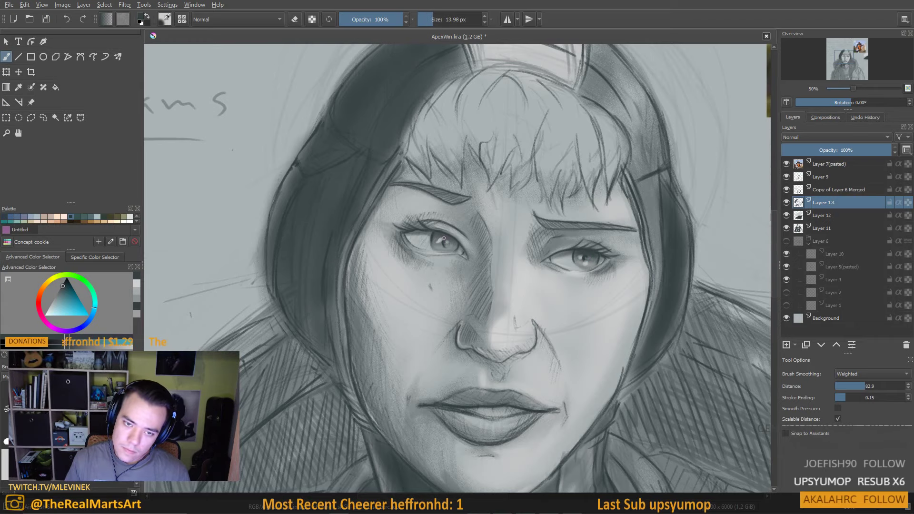
Shade the inner eye socket and the shadow side of the nose, building the brush up from 25.01 to 94.93 px
{"action": "scroll", "coordinate": [460, 243], "scroll_direction": "down", "scroll_amount": 4}
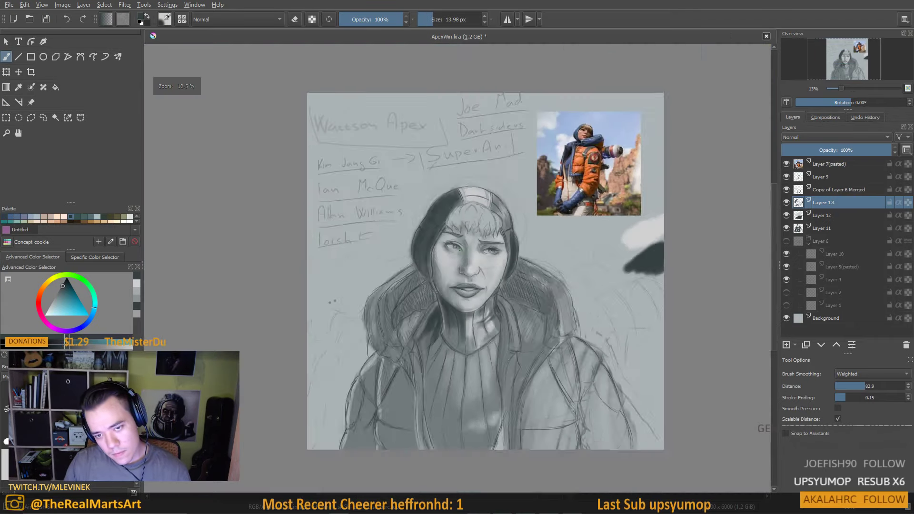
{"action": "scroll", "coordinate": [461, 250], "scroll_direction": "up", "scroll_amount": 3}
{"action": "key", "text": "bracketright"}
{"action": "key", "text": "bracketright"}
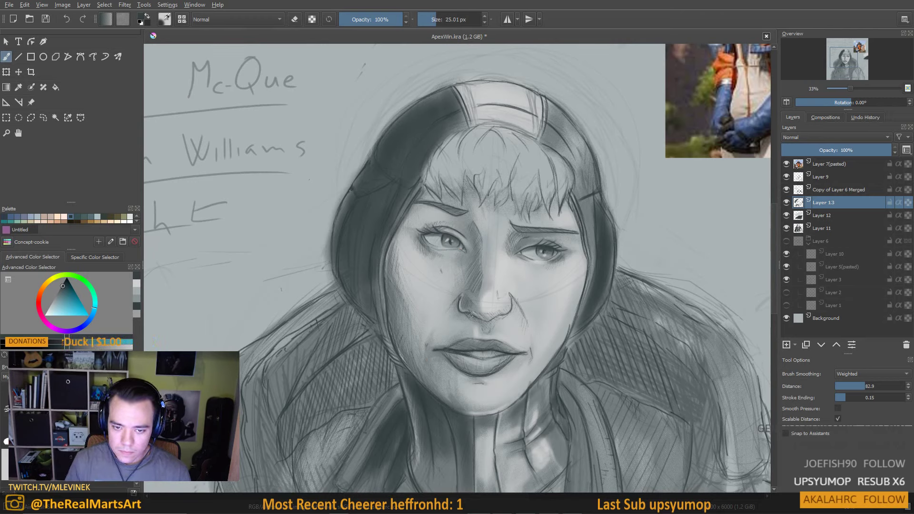
{"action": "key", "text": "bracketright"}
{"action": "key", "text": "bracketright"}
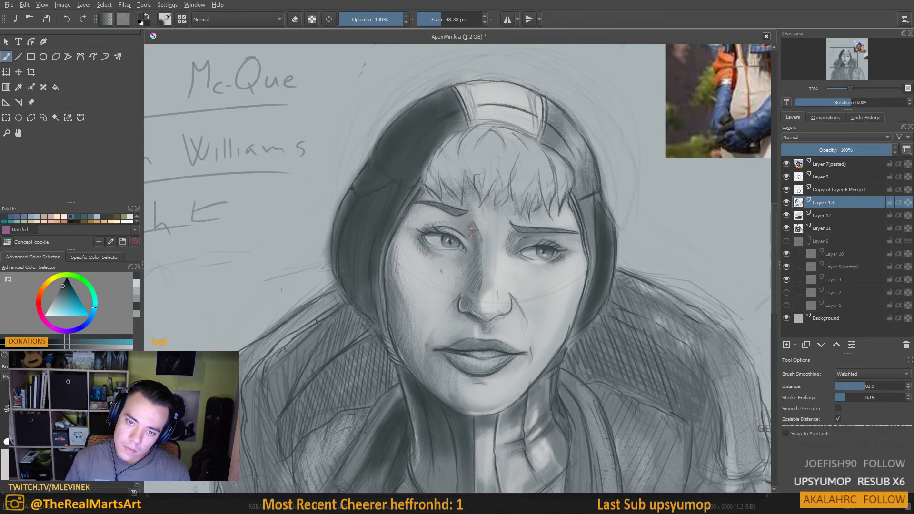
{"action": "key", "text": "bracketright"}
{"action": "key", "text": "bracketright"}
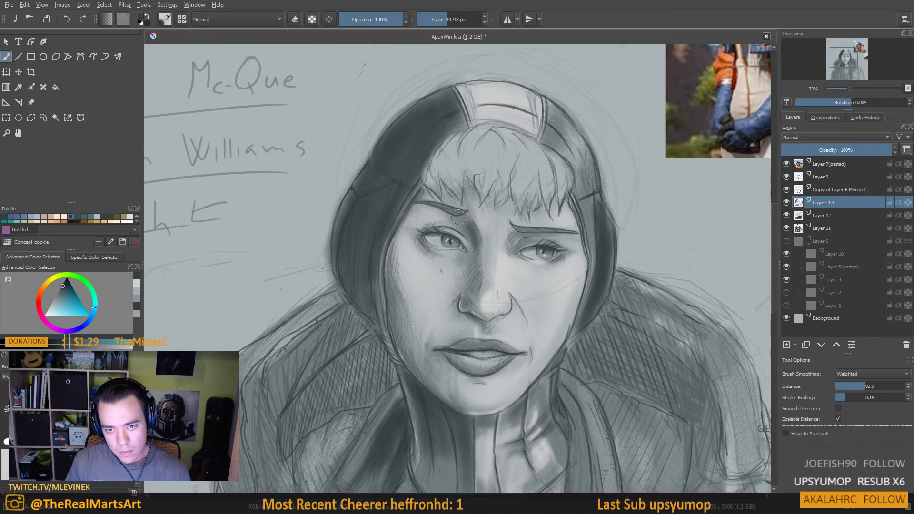
{"action": "left_click_drag", "start_coordinate": [477, 243], "coordinate": [477, 267]}
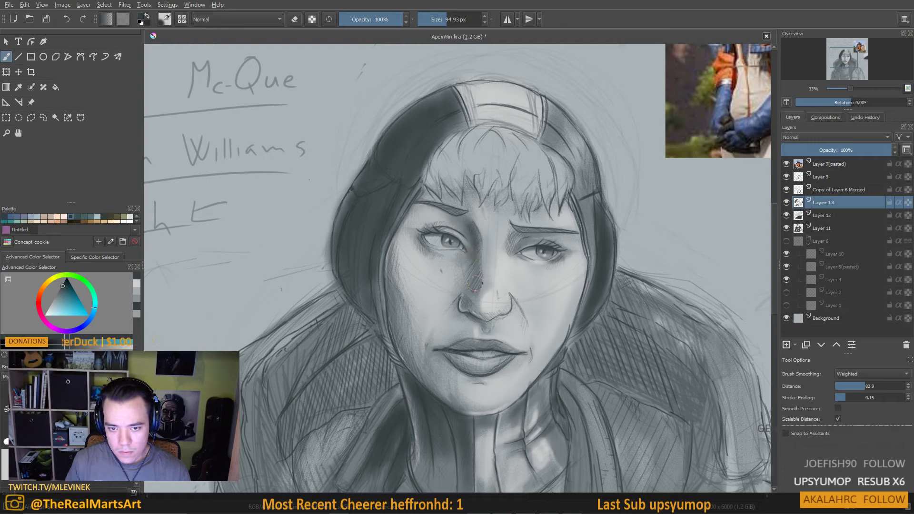
{"action": "left_click_drag", "start_coordinate": [468, 307], "coordinate": [476, 311]}
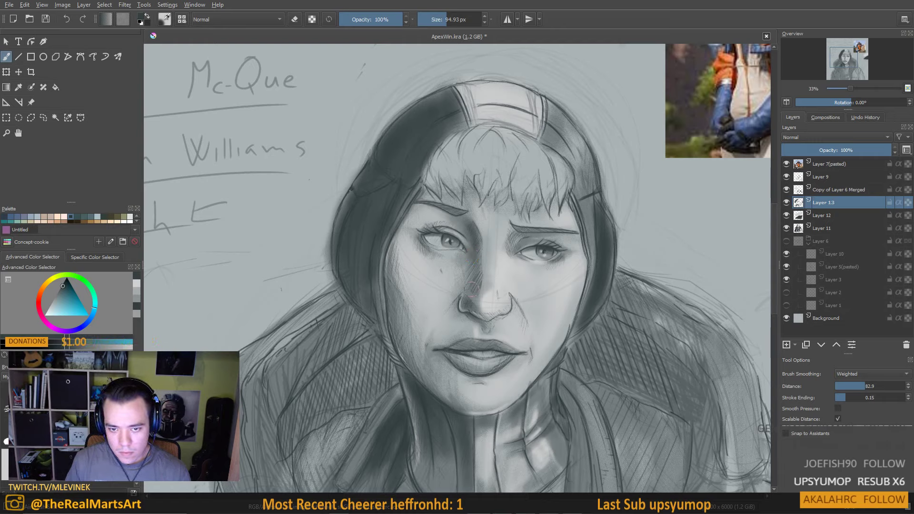
Shade the shadow-side cheek along the hood edge at 94.93 px, then sample a facial tone and enlarge the brush to 160.20 px
{"action": "scroll", "coordinate": [471, 300], "scroll_direction": "down", "scroll_amount": 5}
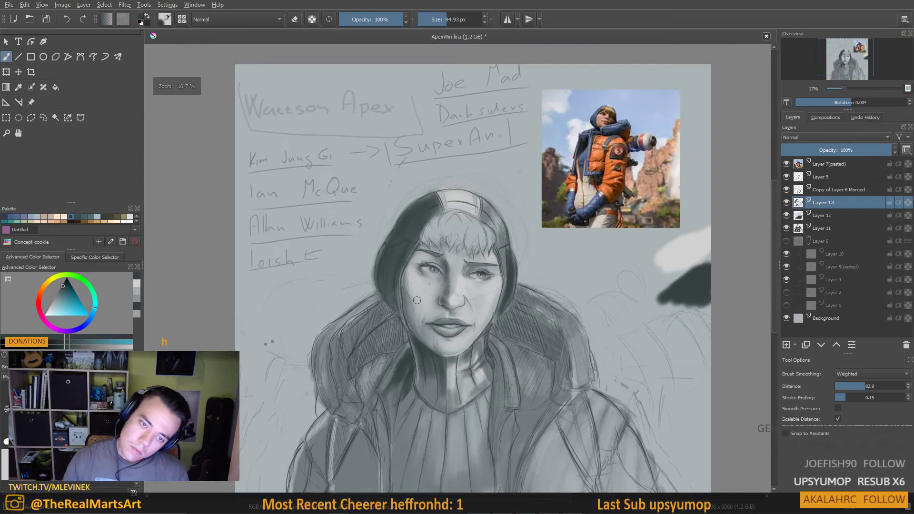
{"action": "scroll", "coordinate": [418, 301], "scroll_direction": "up", "scroll_amount": 1}
{"action": "scroll", "coordinate": [418, 302], "scroll_direction": "down", "scroll_amount": 1}
{"action": "scroll", "coordinate": [419, 301], "scroll_direction": "up", "scroll_amount": 3}
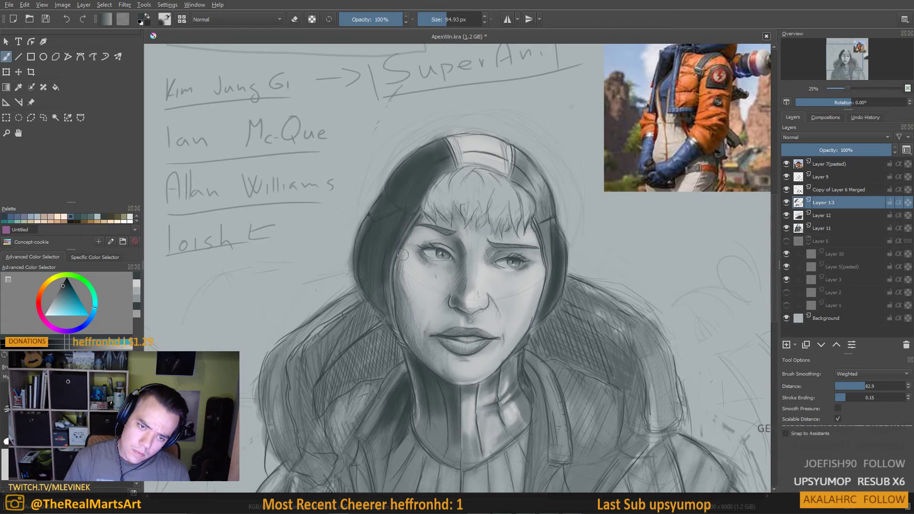
{"action": "left_click_drag", "start_coordinate": [401, 257], "coordinate": [408, 296]}
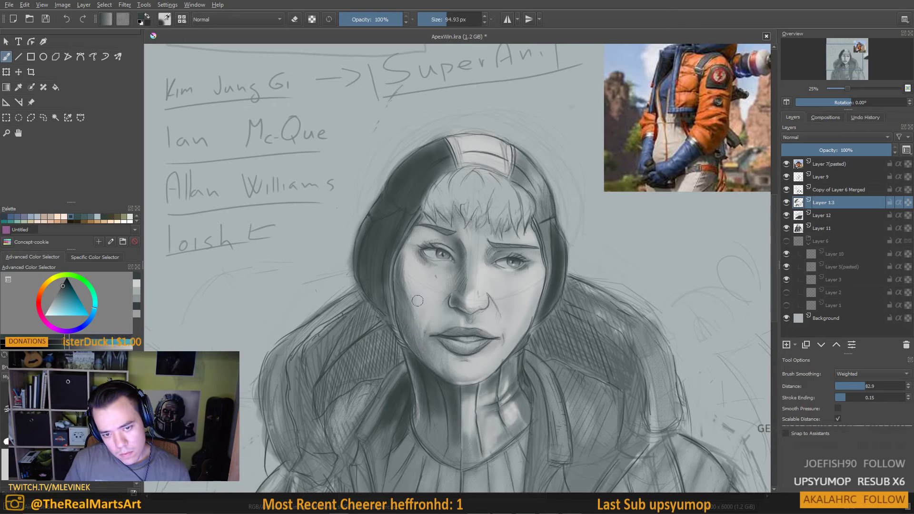
{"action": "left_click", "coordinate": [453, 273], "text": "ctrl"}
{"action": "left_click_drag", "start_coordinate": [413, 276], "coordinate": [443, 276], "text": "shift"}
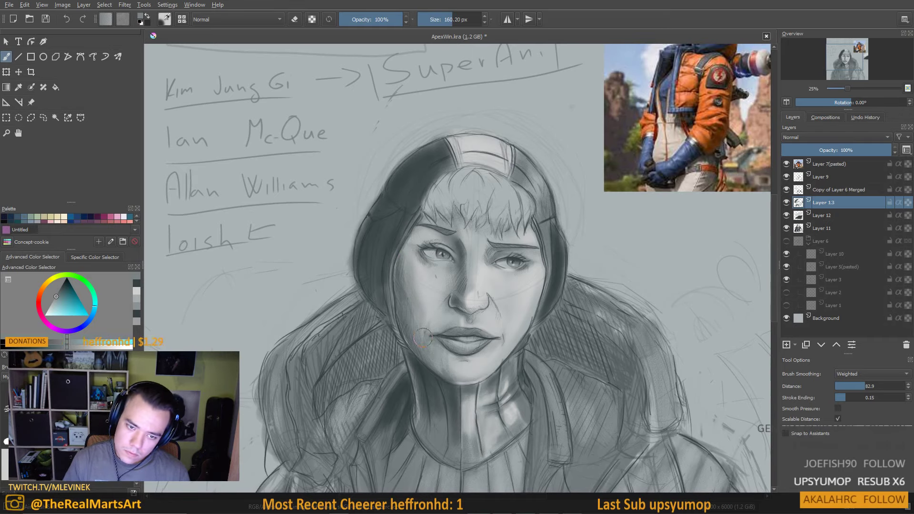
Sample tones from the chin and mouth corner and refine the chin, lips and lit cheek with 29.60 and 39.21 px brushes
{"action": "left_click", "coordinate": [464, 369], "text": "ctrl"}
{"action": "left_click_drag", "start_coordinate": [464, 369], "coordinate": [393, 369]}
{"action": "mouse_move", "coordinate": [447, 383]}
{"action": "left_mouse_down", "text": "shift"}
{"action": "mouse_move", "coordinate": [435, 383]}
{"action": "mouse_move", "coordinate": [451, 382]}
{"action": "left_mouse_up", "text": "shift"}
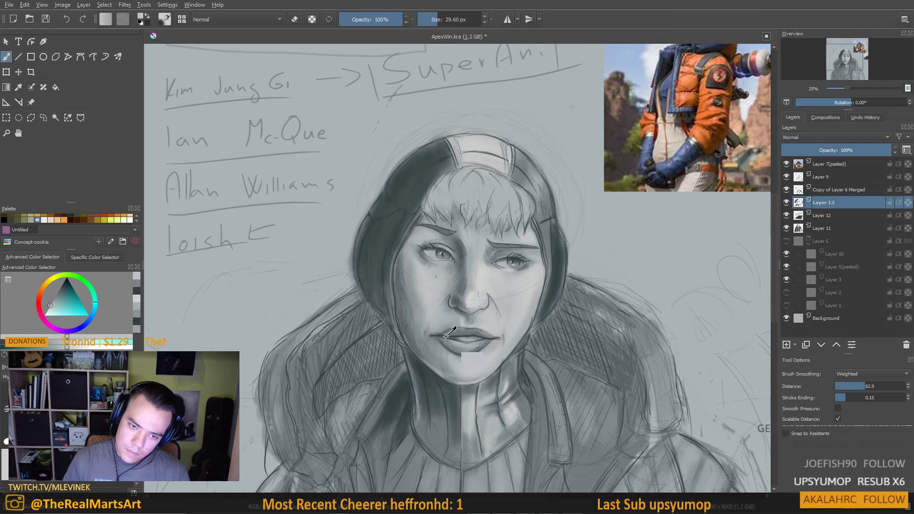
{"action": "left_click", "coordinate": [446, 337], "text": "ctrl"}
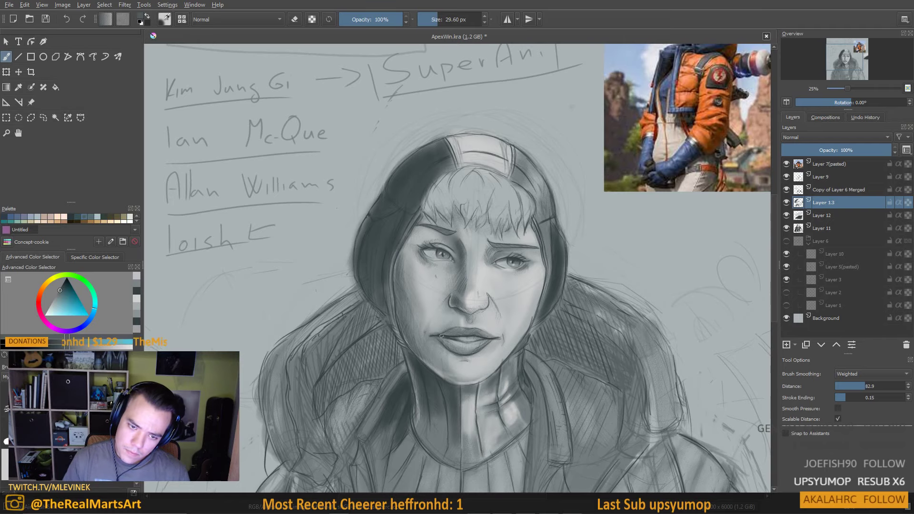
{"action": "mouse_move", "coordinate": [477, 340]}
{"action": "left_mouse_down", "text": "shift"}
{"action": "mouse_move", "coordinate": [485, 340]}
{"action": "mouse_move", "coordinate": [463, 339]}
{"action": "left_mouse_up", "text": "shift"}
{"action": "left_click", "coordinate": [514, 322], "text": "ctrl"}
{"action": "left_click", "coordinate": [521, 304], "text": "ctrl"}
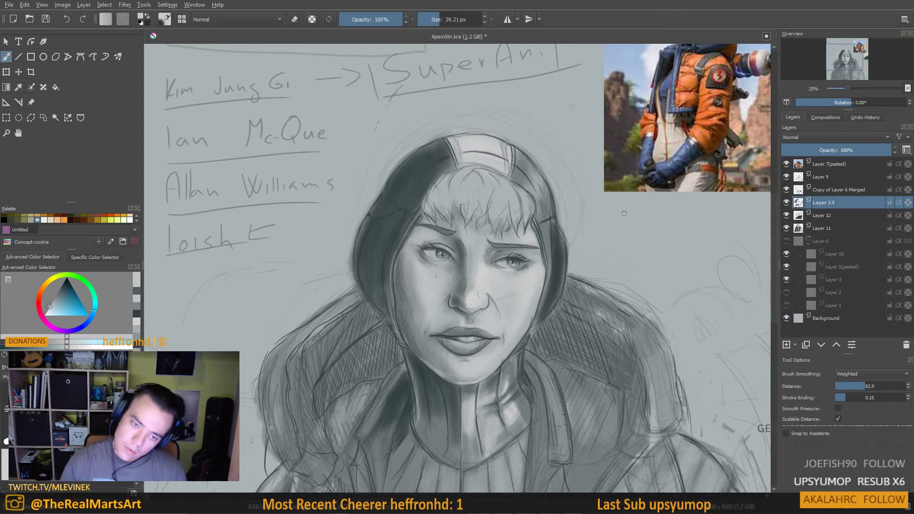
Sample dark and light tones around the eyes and refine the shadow-side eye with the 39.21 px brush
{"action": "scroll", "coordinate": [621, 233], "scroll_direction": "down", "scroll_amount": 2}
{"action": "scroll", "coordinate": [623, 232], "scroll_direction": "up", "scroll_amount": 3}
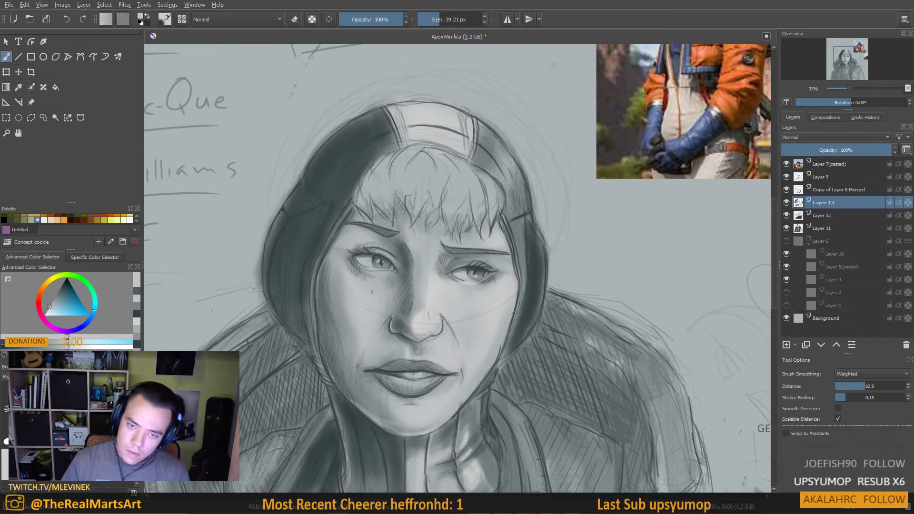
{"action": "scroll", "coordinate": [508, 294], "scroll_direction": "down", "scroll_amount": 1}
{"action": "scroll", "coordinate": [508, 295], "scroll_direction": "up", "scroll_amount": 1}
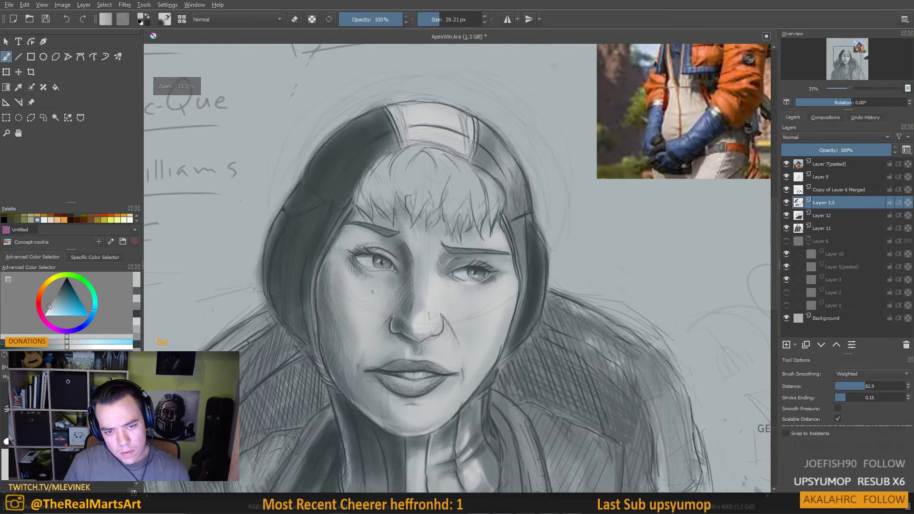
{"action": "left_click", "coordinate": [489, 278], "text": "ctrl"}
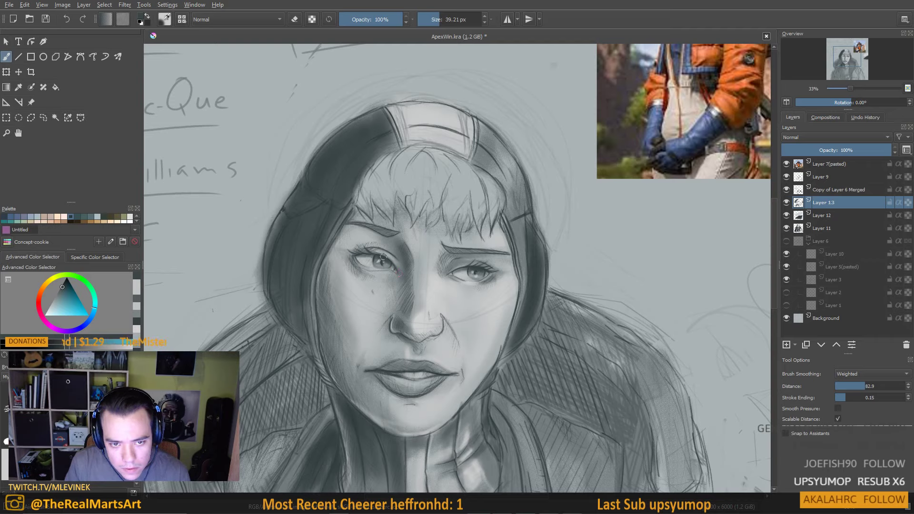
{"action": "left_click", "coordinate": [357, 256], "text": "ctrl"}
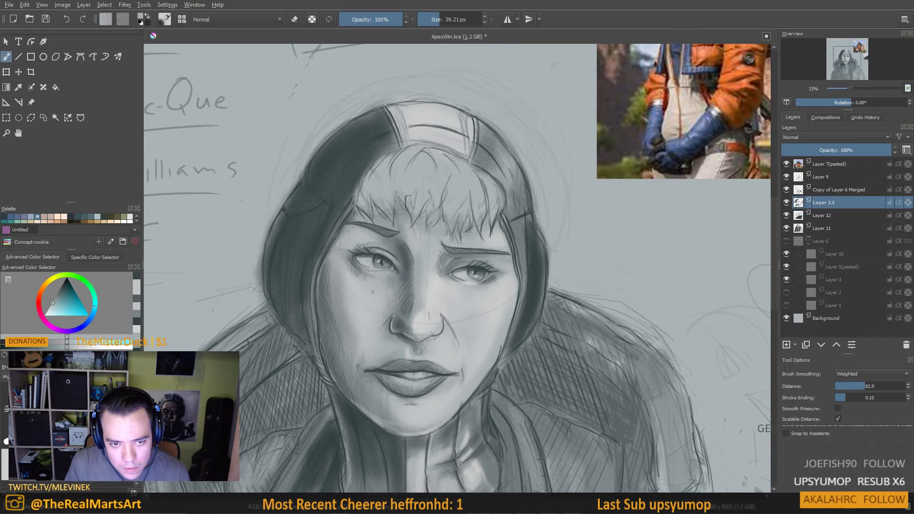
{"action": "left_click", "coordinate": [360, 257], "text": "ctrl"}
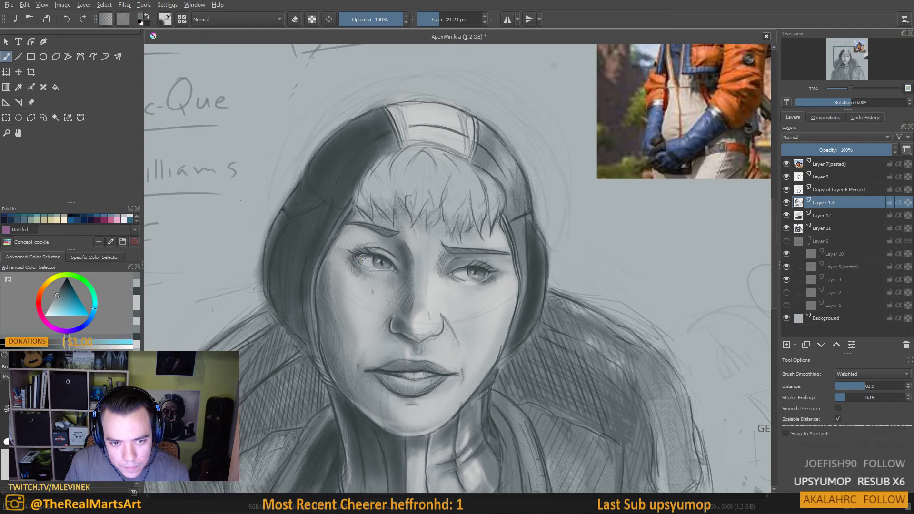
{"action": "left_click", "coordinate": [364, 258], "text": "ctrl"}
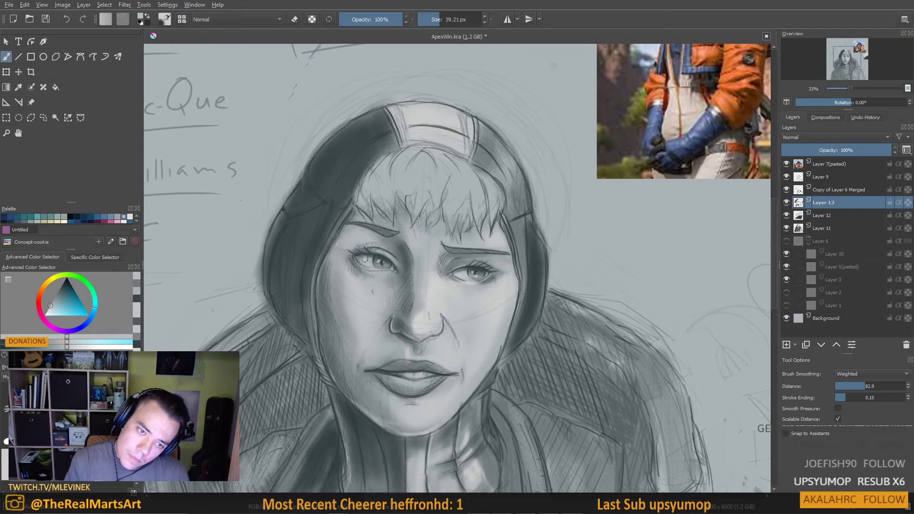
{"action": "left_click", "coordinate": [370, 259], "text": "ctrl"}
{"action": "left_click", "coordinate": [379, 253], "text": "ctrl"}
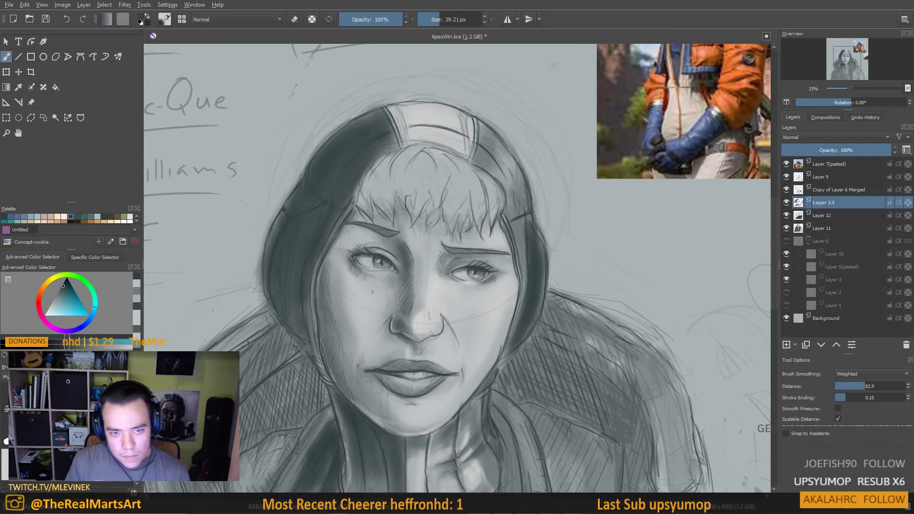
Enlarge the brush to 65.03 px and sample a mid tone to shade the shadow-side eye's outer corner
{"action": "left_click_drag", "start_coordinate": [351, 256], "coordinate": [355, 256]}
{"action": "left_click", "coordinate": [343, 255], "text": "ctrl"}
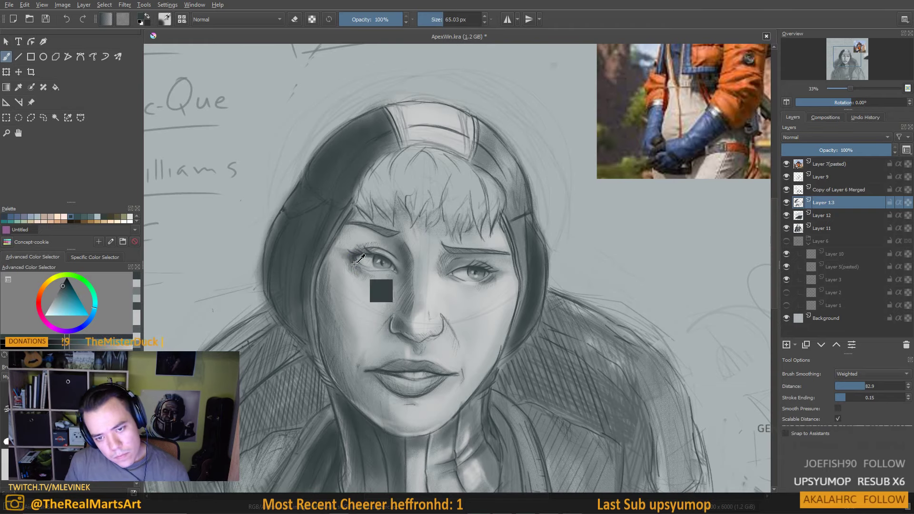
{"action": "left_click", "coordinate": [344, 256], "text": "ctrl"}
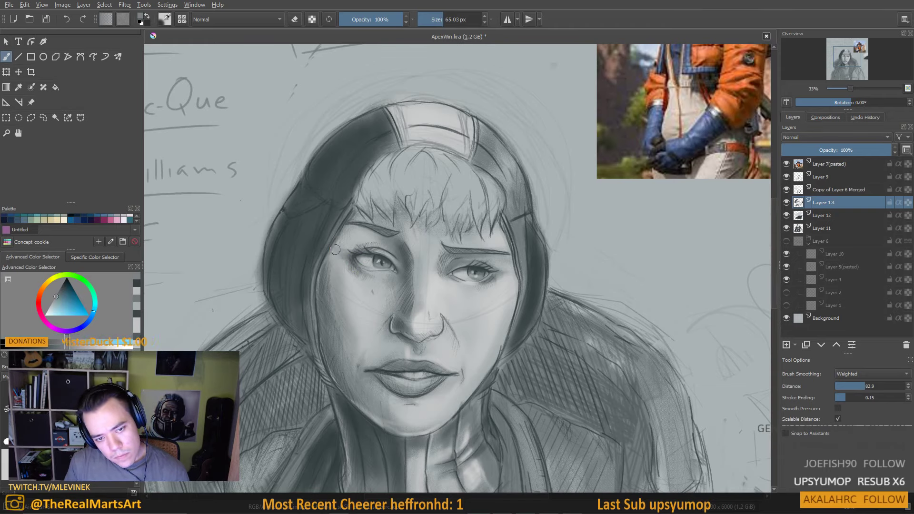
Mirror the canvas view horizontally and check the portrait's face and values
{"action": "key", "text": "m"}
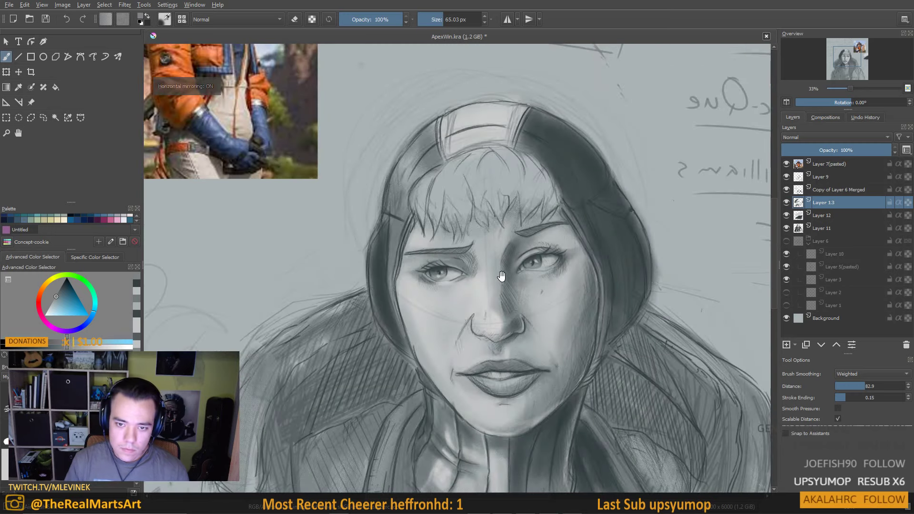
{"action": "key", "text": "m"}
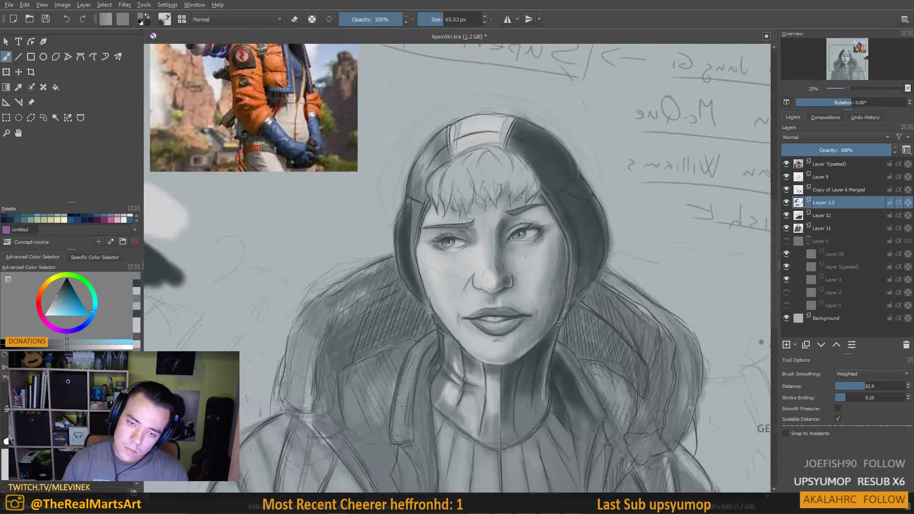
{"action": "scroll", "coordinate": [475, 229], "scroll_direction": "down", "scroll_amount": 5}
{"action": "scroll", "coordinate": [475, 229], "scroll_direction": "up", "scroll_amount": 4}
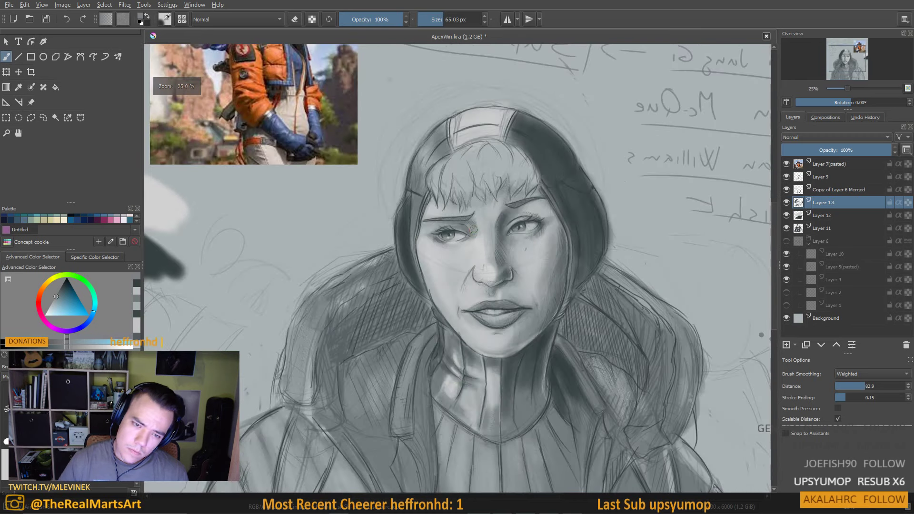
Sample light and mid tones near the outer eye and blend the cheek along the hood's lighter side with 92.78 and 110.91 px brushes
{"action": "left_click", "coordinate": [427, 261], "text": "ctrl"}
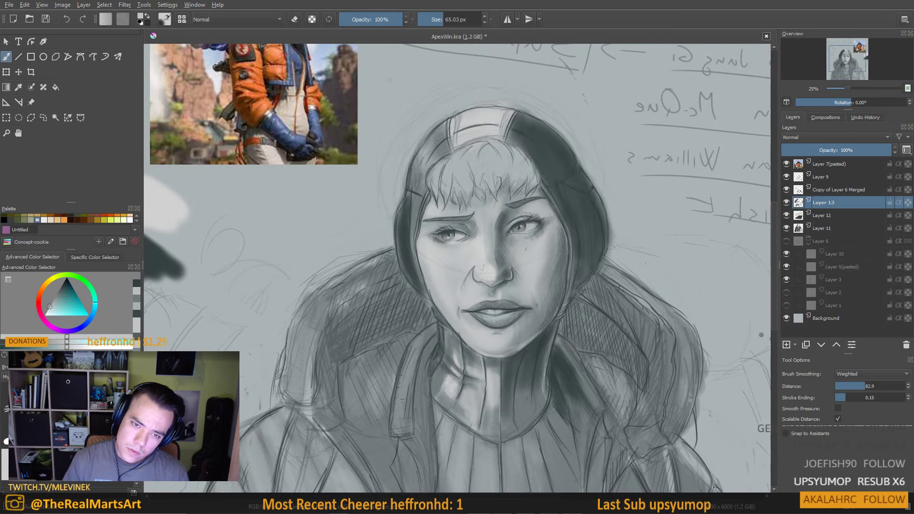
{"action": "left_click", "coordinate": [432, 229], "text": "ctrl"}
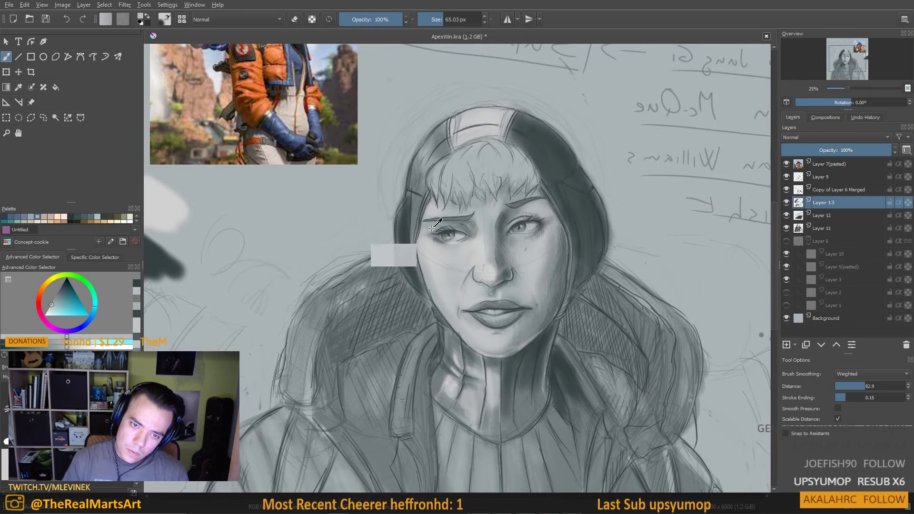
{"action": "left_click_drag", "start_coordinate": [423, 236], "coordinate": [421, 235], "text": "shift"}
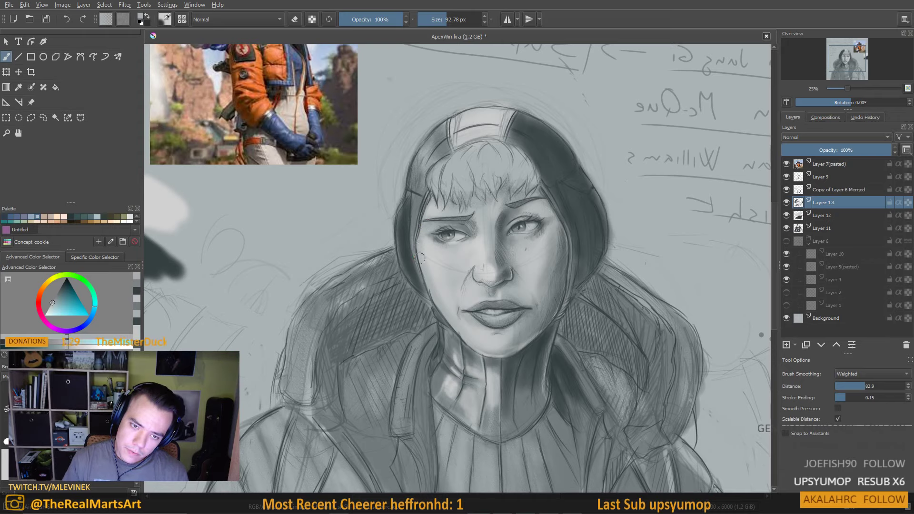
{"action": "mouse_move", "coordinate": [428, 282]}
{"action": "left_mouse_down"}
{"action": "mouse_move", "coordinate": [423, 291]}
{"action": "mouse_move", "coordinate": [422, 266]}
{"action": "left_mouse_up"}
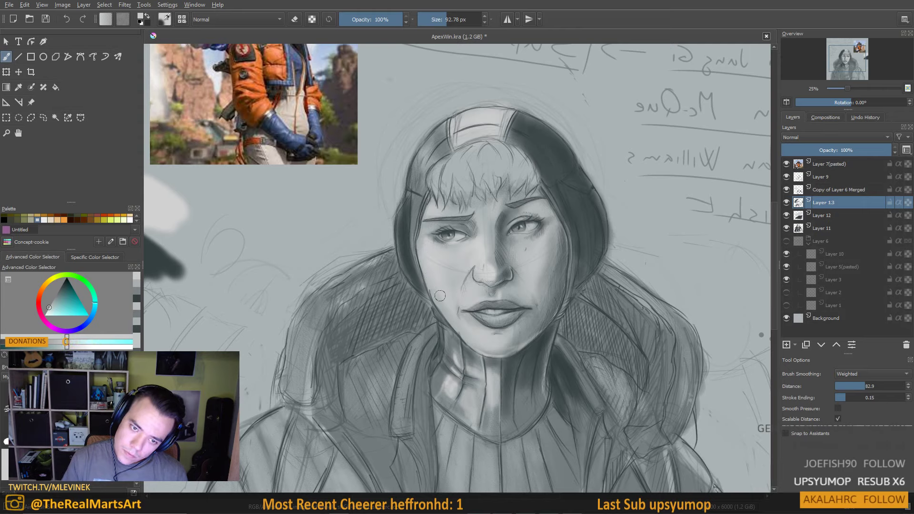
{"action": "left_click_drag", "start_coordinate": [439, 296], "coordinate": [429, 291], "text": "ctrl"}
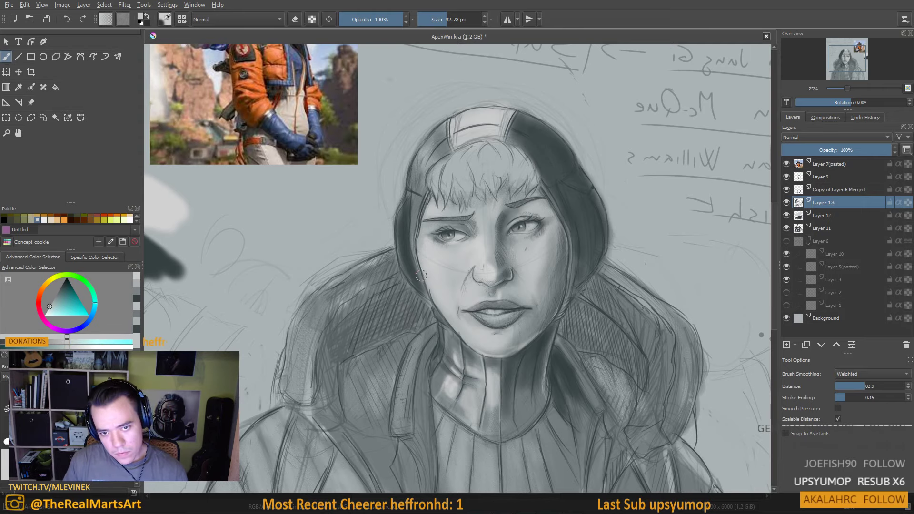
{"action": "left_click", "coordinate": [414, 274], "text": "ctrl"}
{"action": "left_click_drag", "start_coordinate": [435, 286], "coordinate": [435, 282]}
{"action": "left_click", "coordinate": [435, 273], "text": "ctrl"}
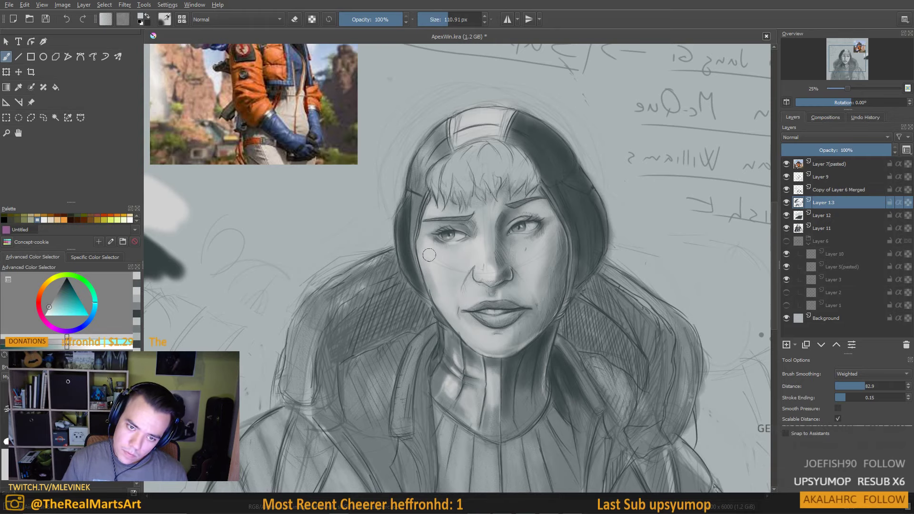
Unmirror the canvas view and sample a dark hood tone and a light tone beside the eye for the cheek's outer edge
{"action": "key", "text": "m"}
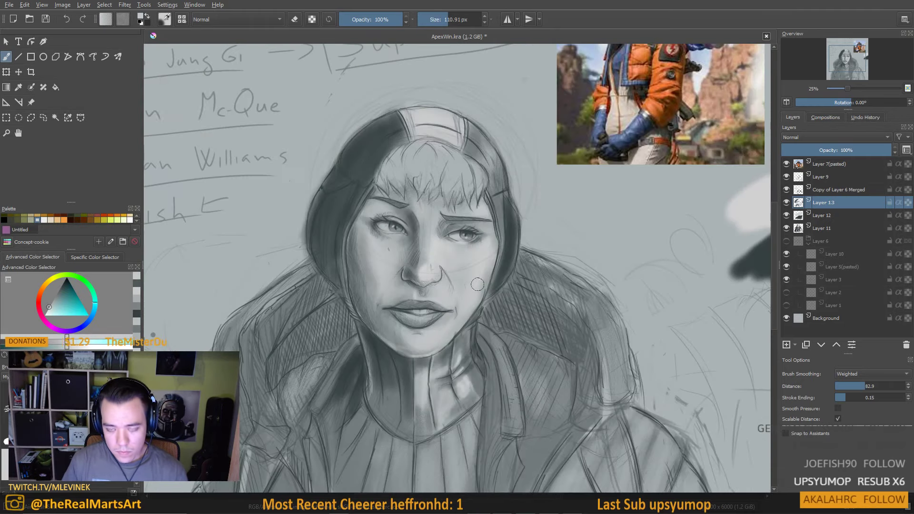
{"action": "left_click_drag", "start_coordinate": [473, 302], "coordinate": [489, 276]}
{"action": "left_click", "coordinate": [526, 199], "text": "ctrl"}
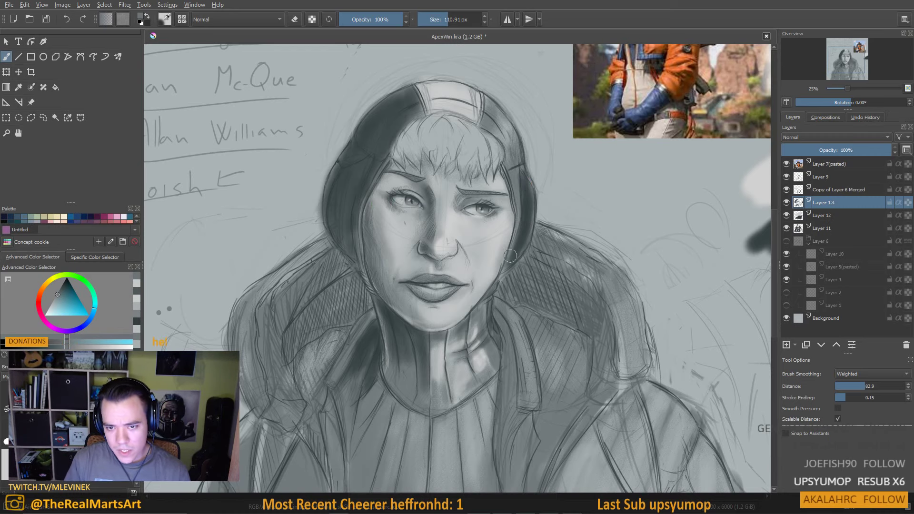
{"action": "scroll", "coordinate": [483, 321], "scroll_direction": "down", "scroll_amount": 1}
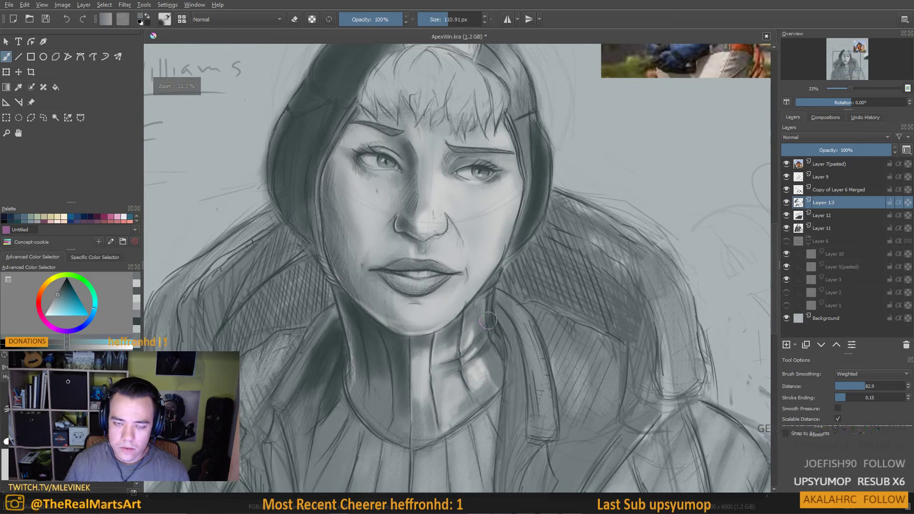
{"action": "scroll", "coordinate": [484, 298], "scroll_direction": "up", "scroll_amount": 1}
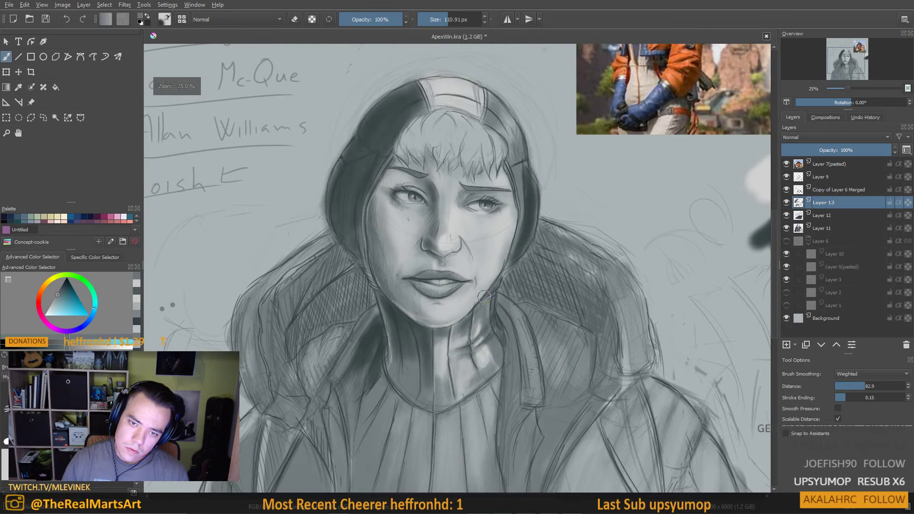
{"action": "left_click", "coordinate": [512, 213], "text": "ctrl"}
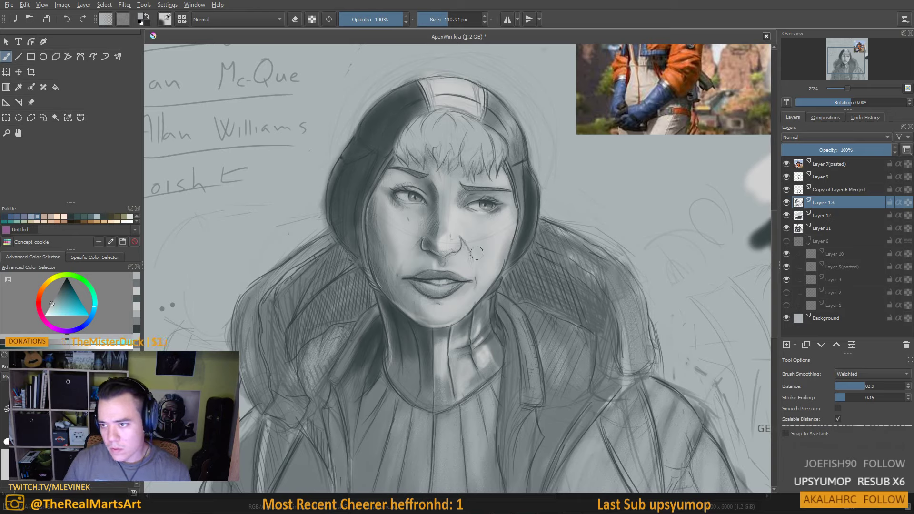
Make Layer 9 the active layer and switch its visibility off and on to compare the portrait with and without its line work
{"action": "left_click", "coordinate": [833, 176]}
{"action": "left_click", "coordinate": [790, 178]}
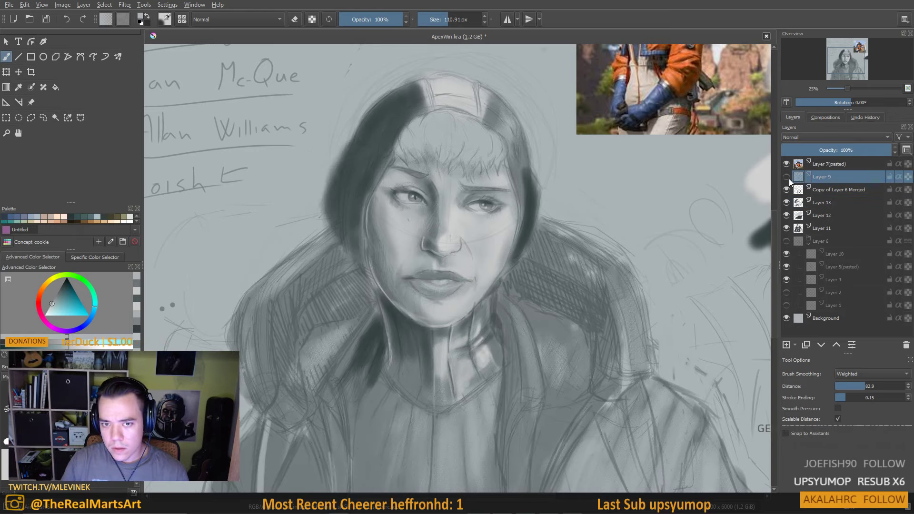
{"action": "left_click", "coordinate": [789, 179]}
{"action": "left_click", "coordinate": [790, 179]}
{"action": "left_click", "coordinate": [789, 178]}
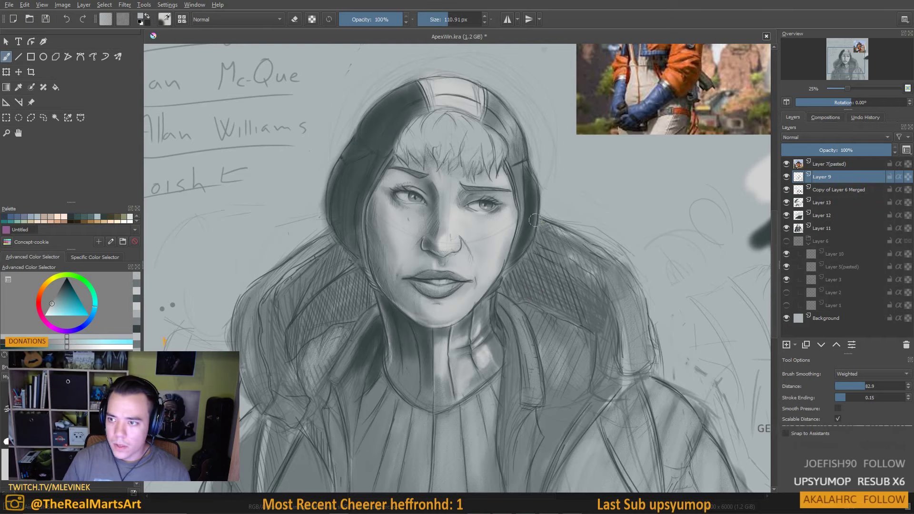
Sample a light cheek tone and touch up around the fringe on Layer 9, reducing the brush through 50.72 to 30.74 px
{"action": "scroll", "coordinate": [458, 219], "scroll_direction": "up", "scroll_amount": 1}
{"action": "left_click_drag", "start_coordinate": [458, 218], "coordinate": [456, 256]}
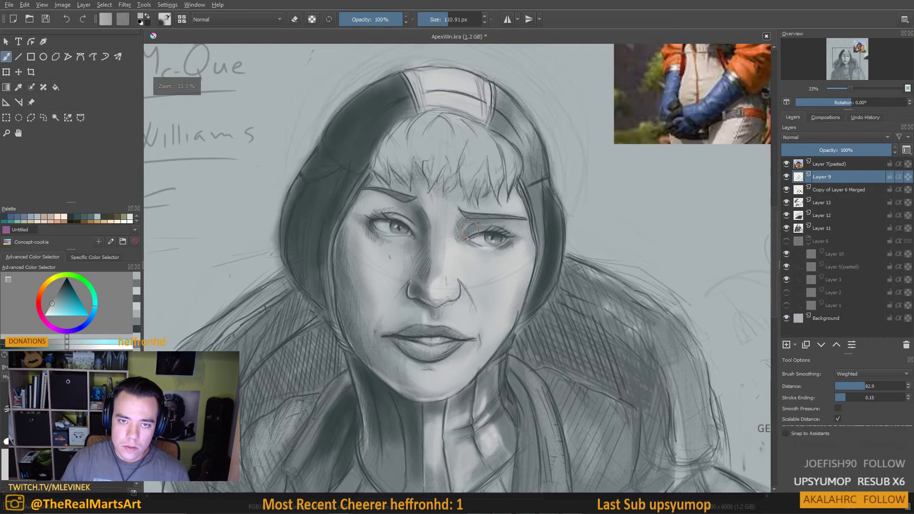
{"action": "left_click", "coordinate": [514, 254], "text": "ctrl"}
{"action": "key", "text": "bracketright"}
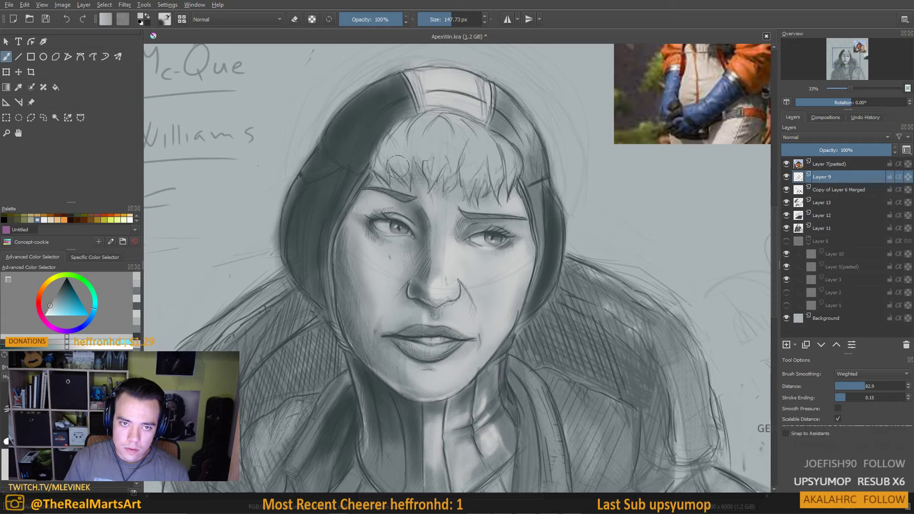
{"action": "key", "text": "bracketleft"}
{"action": "key", "text": "bracketleft"}
{"action": "key", "text": "bracketleft"}
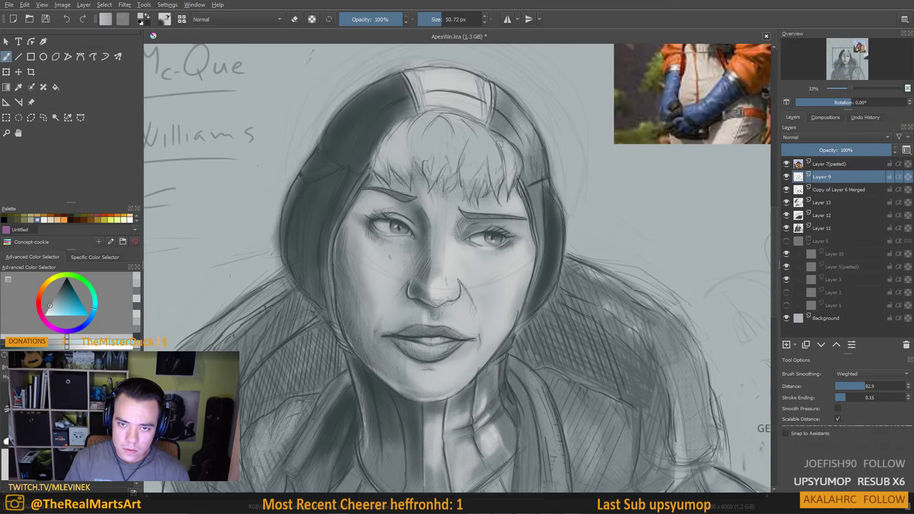
{"action": "key", "text": "bracketleft"}
{"action": "key", "text": "bracketleft"}
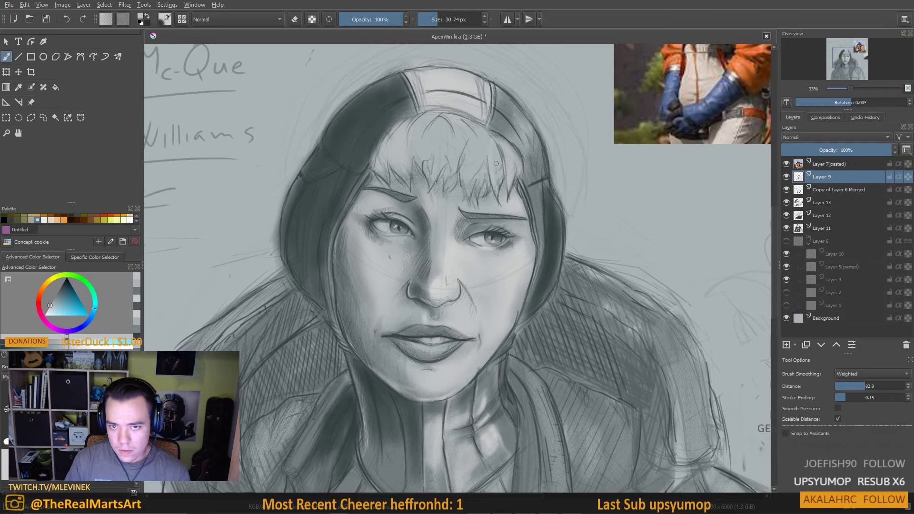
Sample hood and face tones and shade the hood's lighter side beside the eye with 124.65 and 50.43 px brushes
{"action": "scroll", "coordinate": [490, 210], "scroll_direction": "down", "scroll_amount": 1}
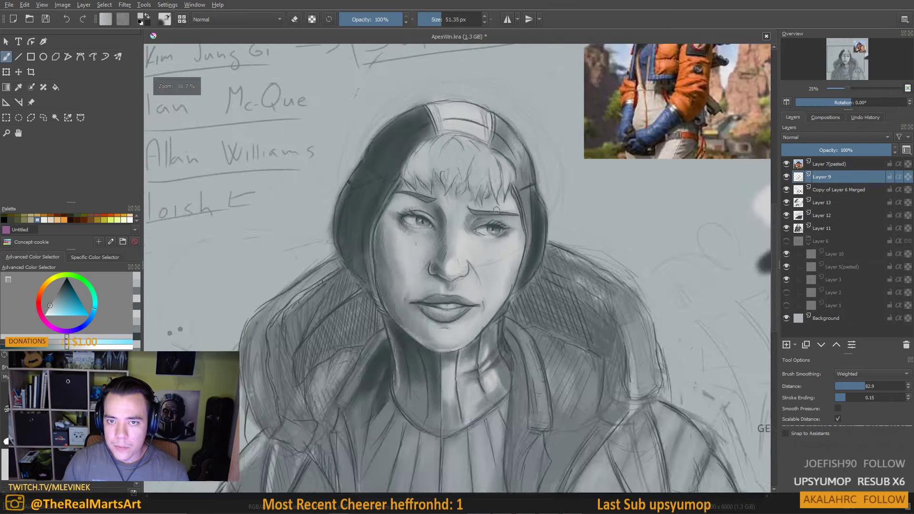
{"action": "left_click", "coordinate": [465, 128], "text": "ctrl"}
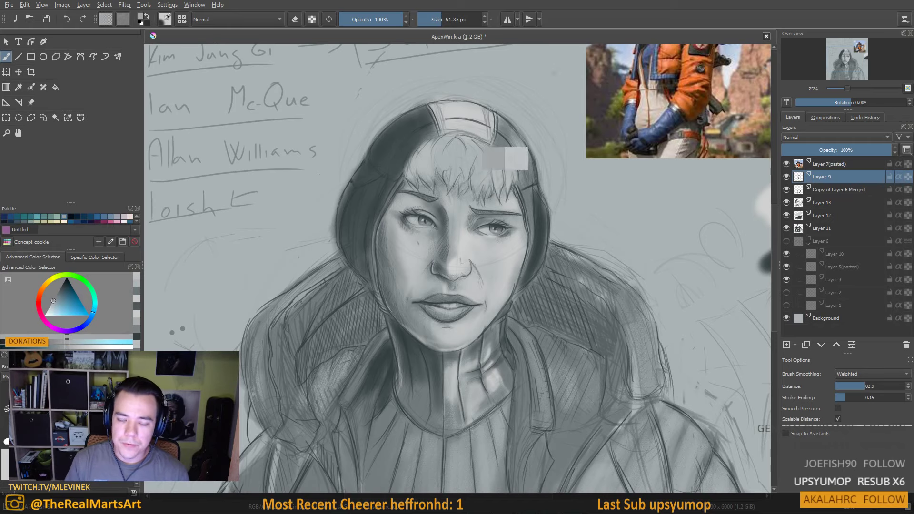
{"action": "left_click", "coordinate": [424, 242], "text": "ctrl"}
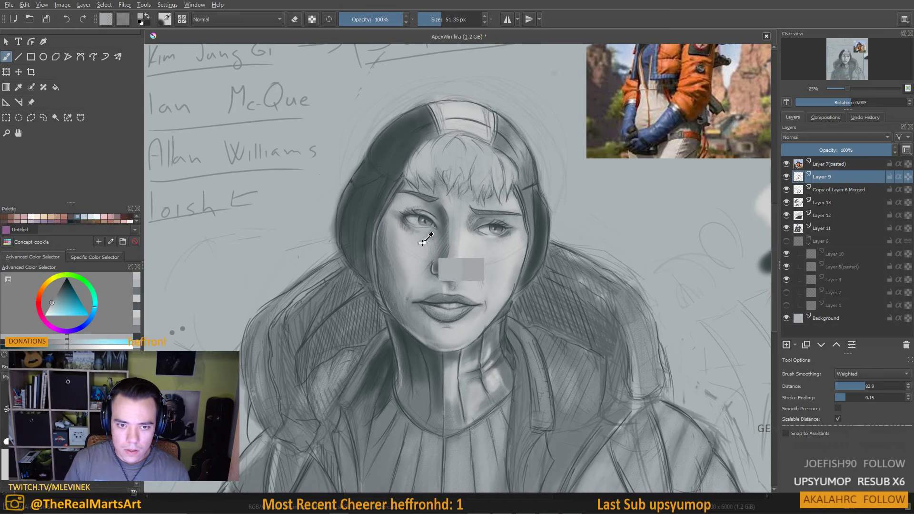
{"action": "left_click_drag", "start_coordinate": [514, 198], "coordinate": [522, 198], "text": "shift"}
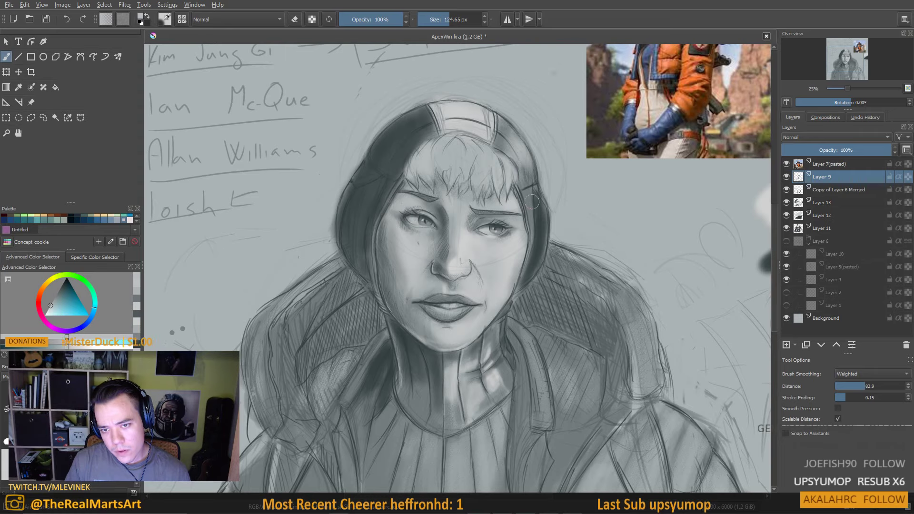
{"action": "mouse_move", "coordinate": [537, 229]}
{"action": "left_mouse_down", "text": "shift"}
{"action": "mouse_move", "coordinate": [523, 223]}
{"action": "mouse_move", "coordinate": [520, 201]}
{"action": "left_mouse_up", "text": "shift"}
{"action": "left_click", "coordinate": [530, 217], "text": "ctrl"}
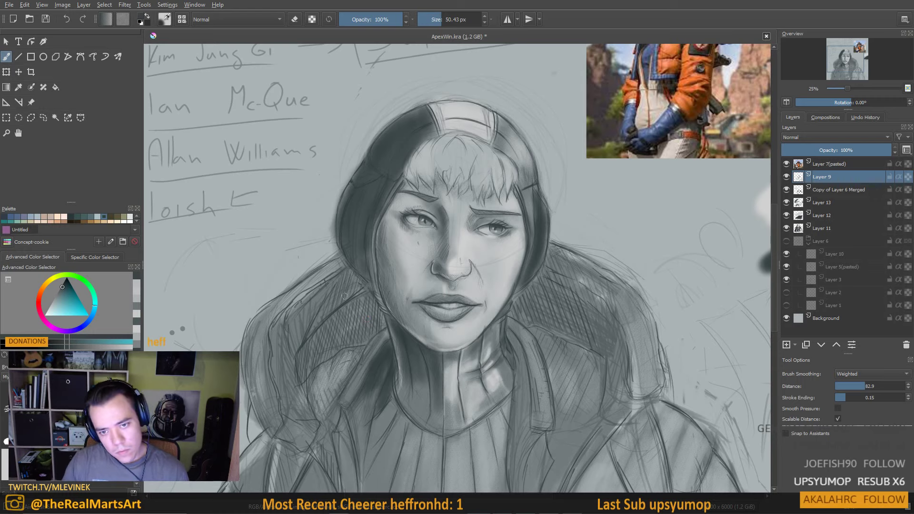
Mirror the canvas view and blend sampled light and mid tones around the outer eye corner and cheek with a 72.79 px brush
{"action": "scroll", "coordinate": [384, 280], "scroll_direction": "down", "scroll_amount": 3}
{"action": "scroll", "coordinate": [383, 280], "scroll_direction": "up", "scroll_amount": 3}
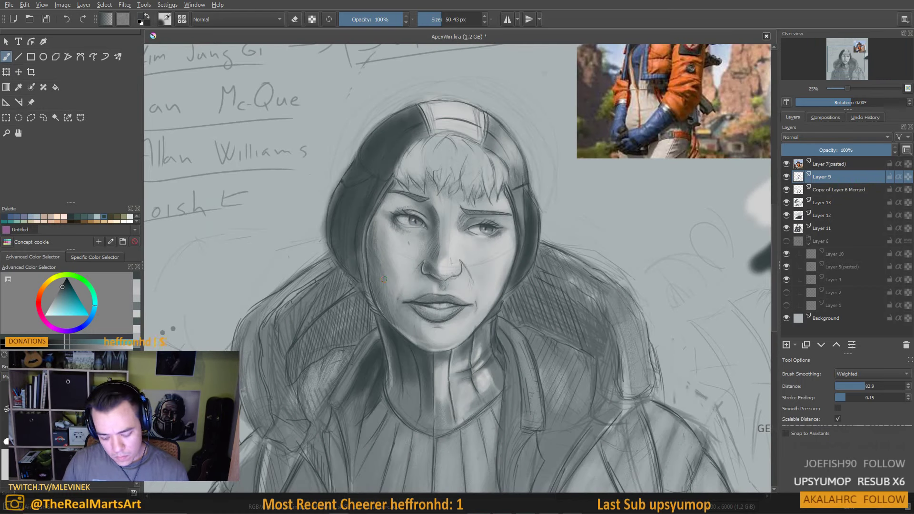
{"action": "key", "text": "m"}
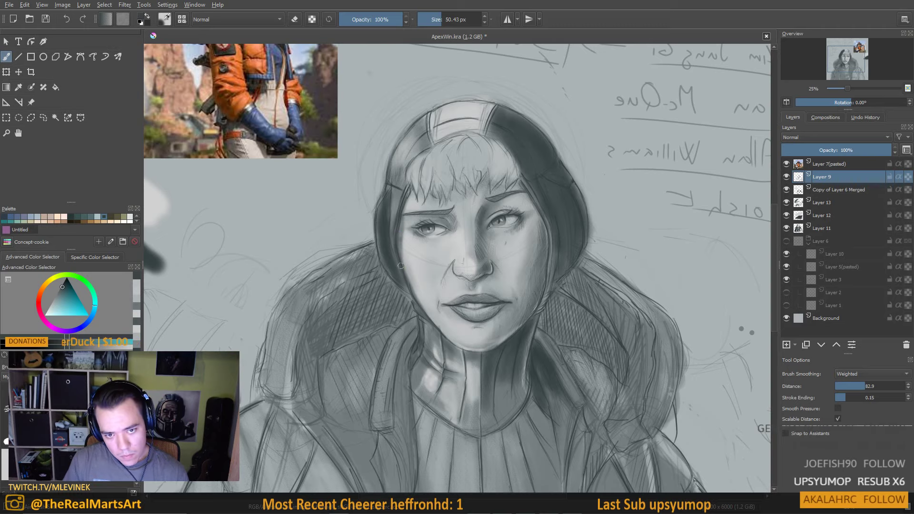
{"action": "key", "text": "super"}
{"action": "key", "text": "super"}
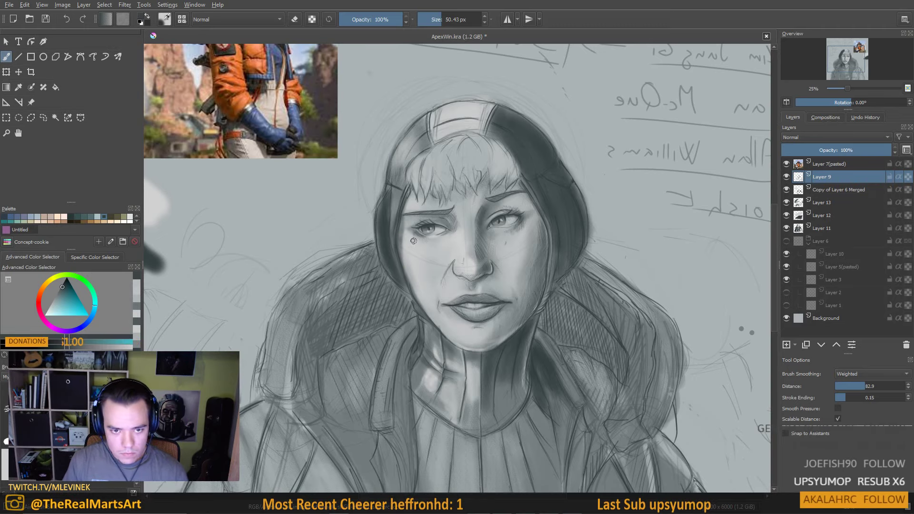
{"action": "left_click", "coordinate": [409, 240], "text": "ctrl"}
{"action": "left_click_drag", "start_coordinate": [402, 248], "coordinate": [405, 248], "text": "shift"}
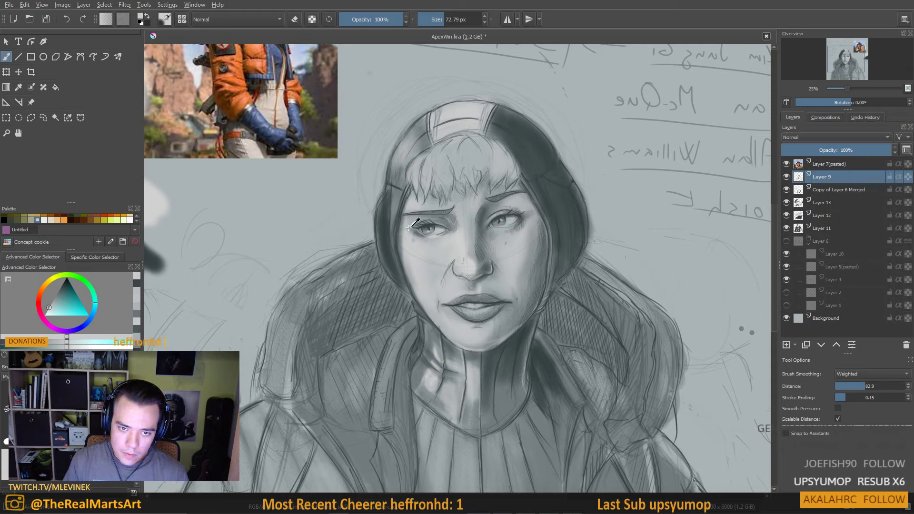
{"action": "left_click", "coordinate": [410, 227], "text": "ctrl"}
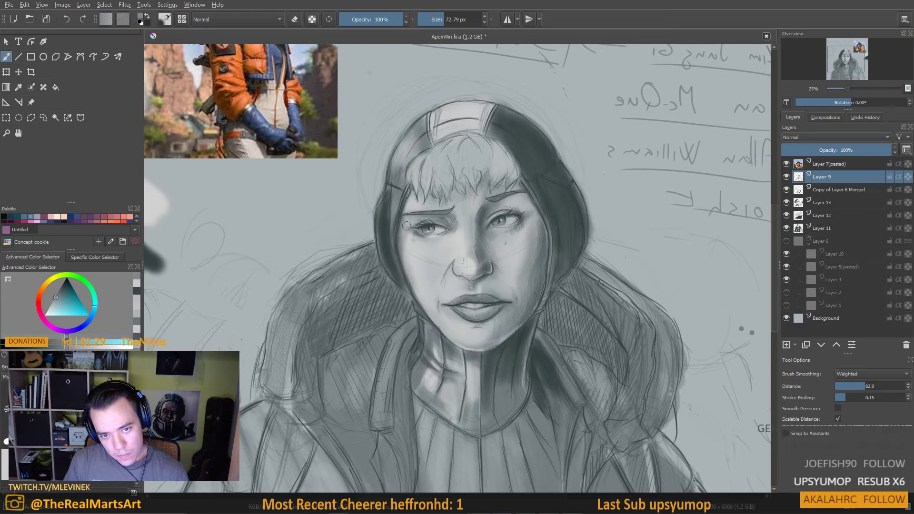
{"action": "left_click", "coordinate": [408, 230], "text": "ctrl"}
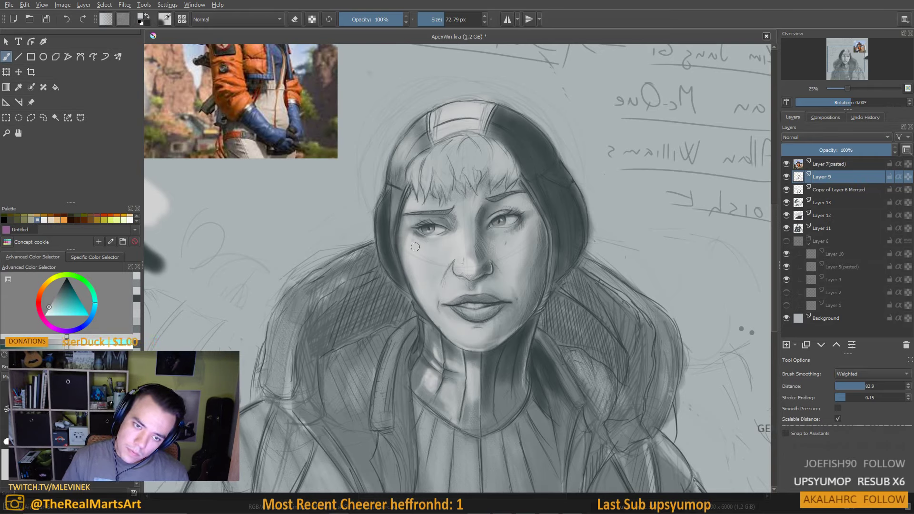
{"action": "left_click", "coordinate": [401, 244], "text": "ctrl"}
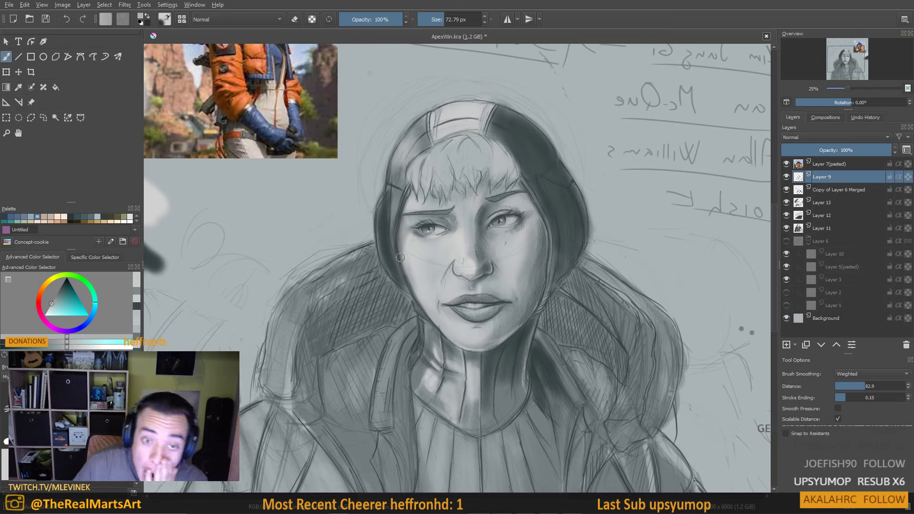
Examine the face at 33% and compare the portrait with Layer 9 hidden and shown
{"action": "key", "text": "minus"}
{"action": "key", "text": "minus"}
{"action": "key", "text": "plus"}
{"action": "key", "text": "plus"}
{"action": "key", "text": "plus"}
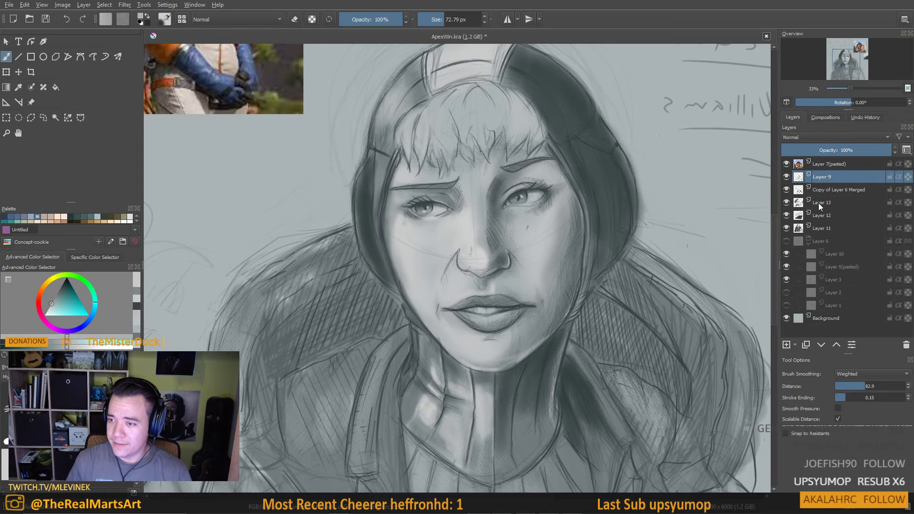
{"action": "left_click", "coordinate": [786, 177]}
{"action": "left_click", "coordinate": [786, 177]}
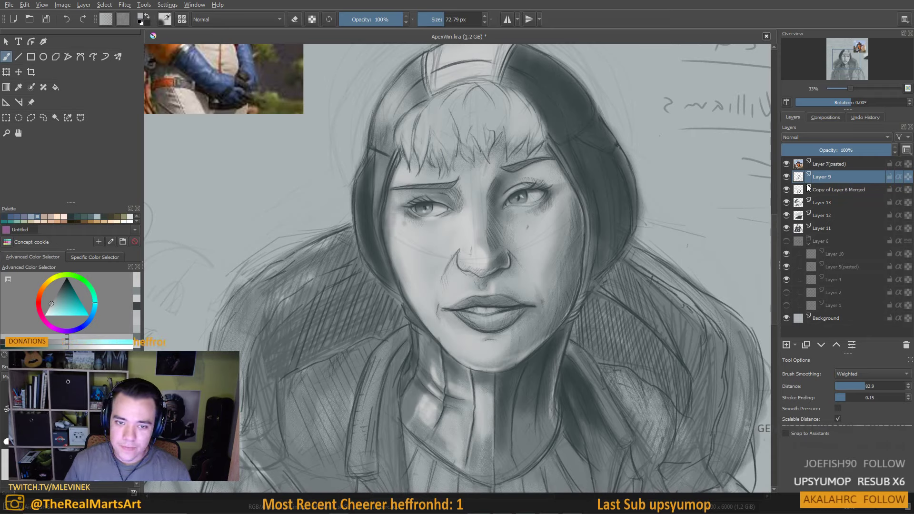
Make Layer 13 the active layer and blend sampled light tones over the cheek and nose area, enlarging the brush to 140.44 px
{"action": "left_click", "coordinate": [824, 190]}
{"action": "left_click", "coordinate": [820, 201]}
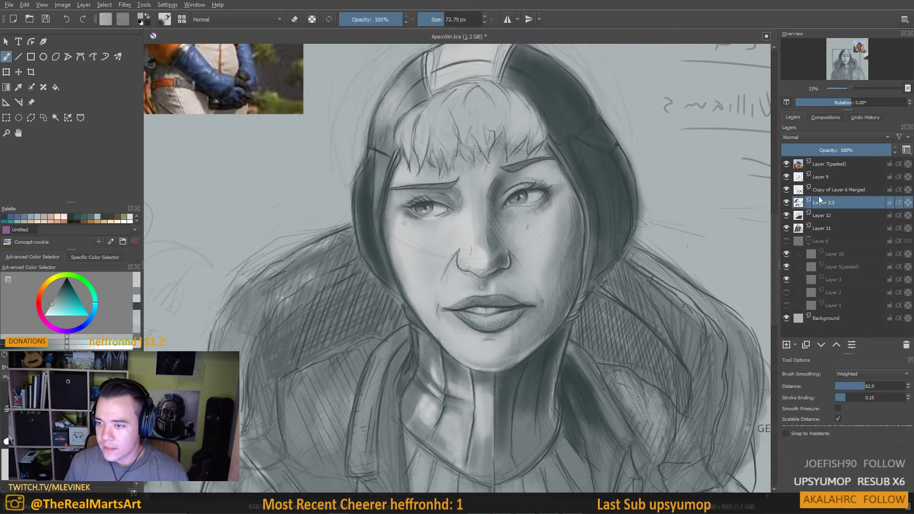
{"action": "left_click", "coordinate": [823, 176]}
{"action": "left_click", "coordinate": [820, 200]}
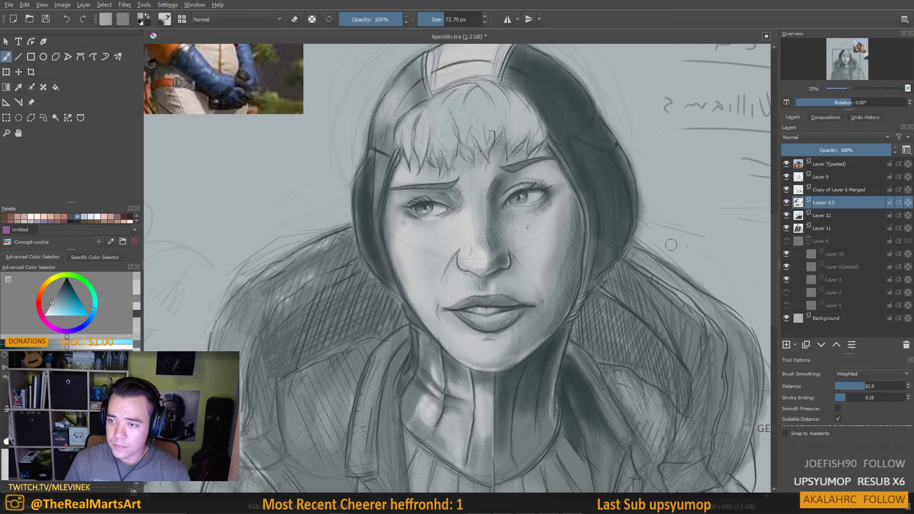
{"action": "left_click", "coordinate": [398, 246], "text": "ctrl"}
{"action": "left_click", "coordinate": [405, 247], "text": "ctrl"}
{"action": "left_click_drag", "start_coordinate": [400, 229], "coordinate": [404, 234]}
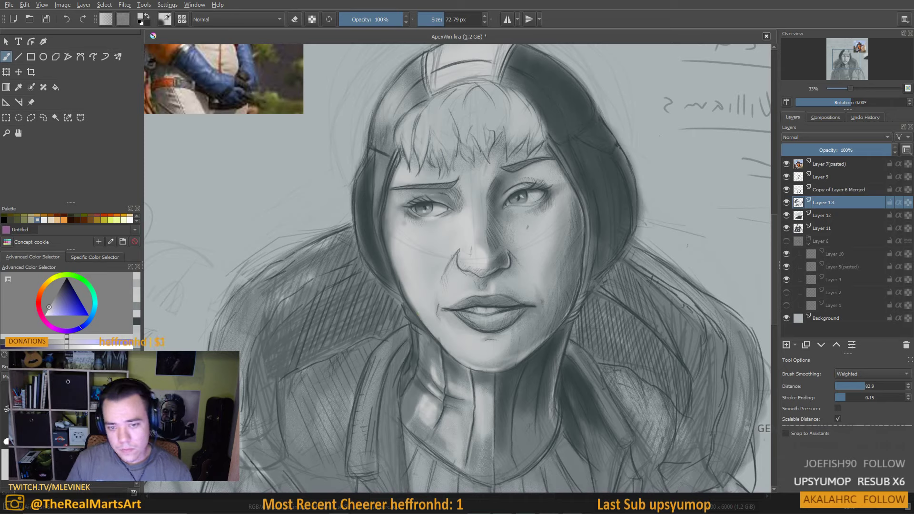
{"action": "left_click", "coordinate": [537, 339], "text": "ctrl"}
{"action": "left_click_drag", "start_coordinate": [438, 315], "coordinate": [469, 315]}
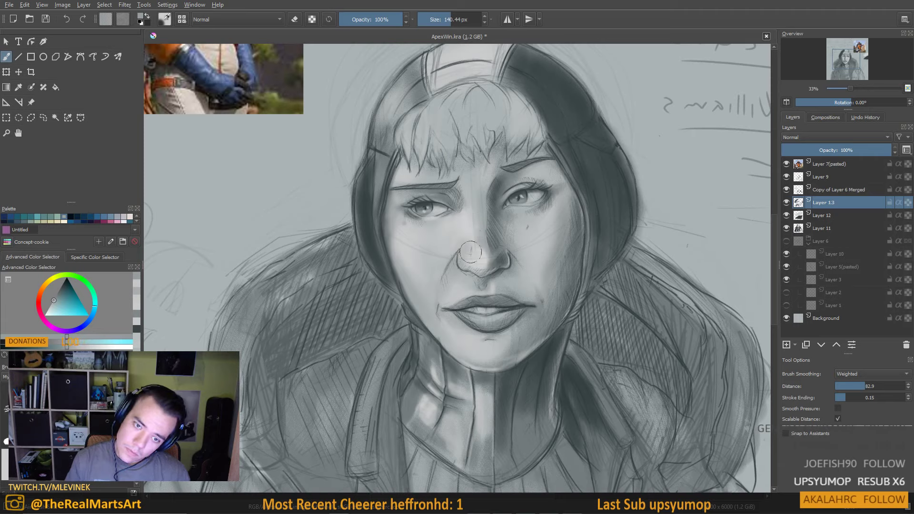
Sample light face tones and blend them over the nose, cheek and eye area with the 140.44 px brush
{"action": "left_click", "coordinate": [490, 287], "text": "ctrl"}
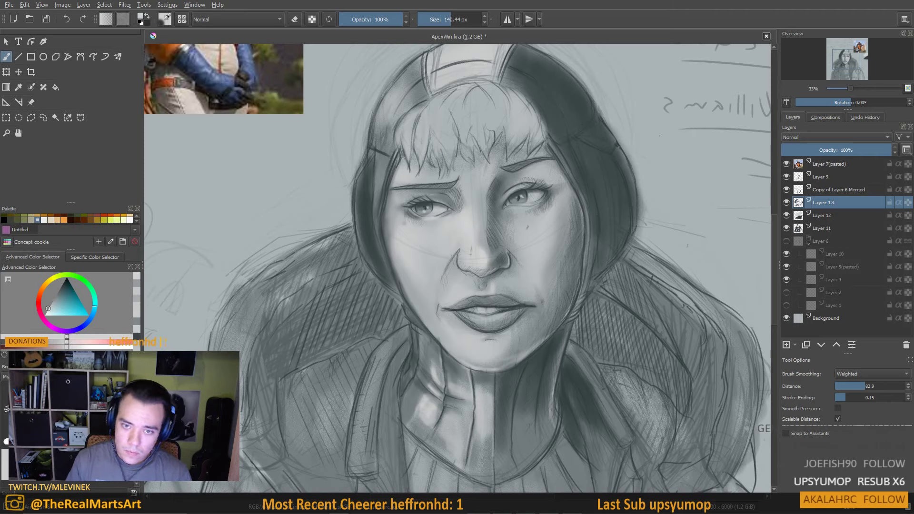
{"action": "left_click", "coordinate": [402, 234], "text": "ctrl"}
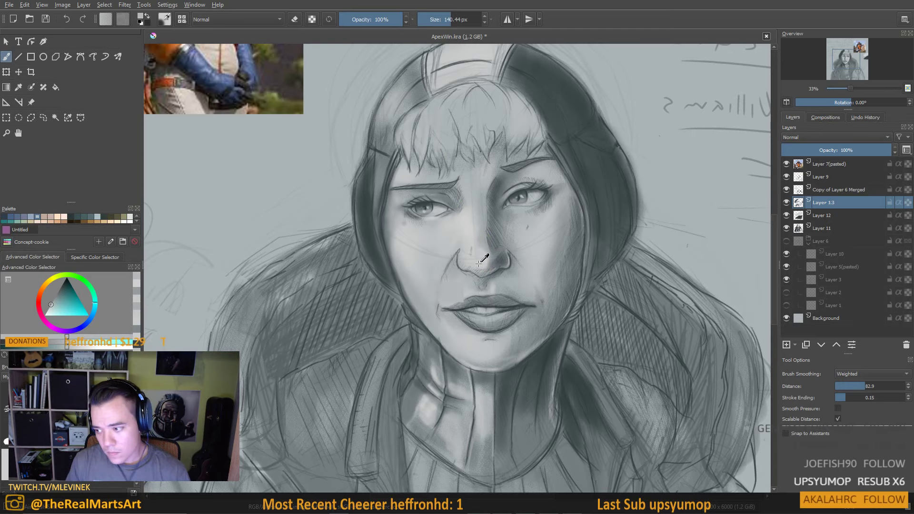
{"action": "scroll", "coordinate": [505, 188], "scroll_direction": "down", "scroll_amount": 1}
{"action": "left_click_drag", "start_coordinate": [506, 188], "coordinate": [503, 185]}
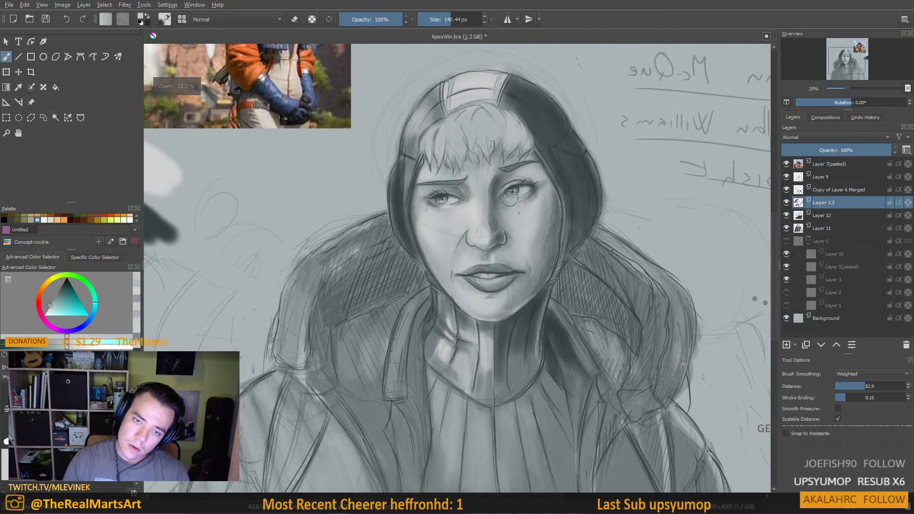
{"action": "left_click", "coordinate": [446, 208], "text": "ctrl"}
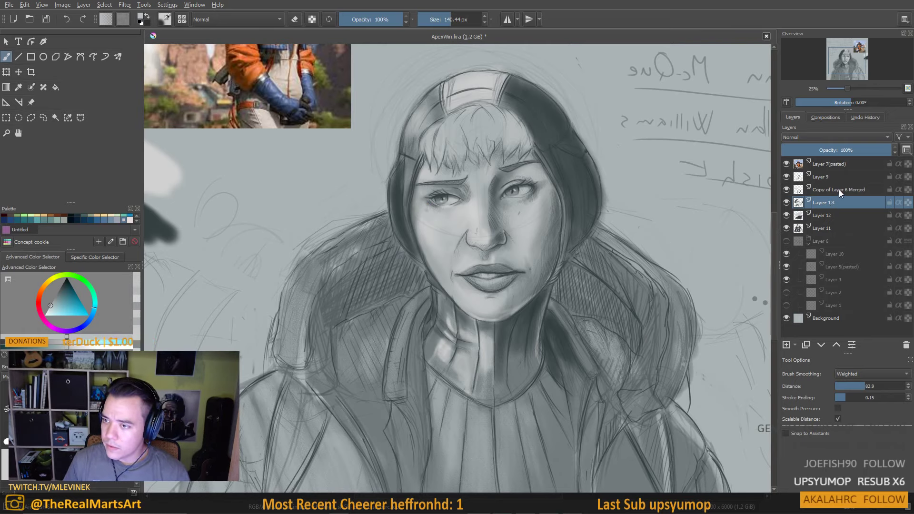
Make Layer 9 active and erase its sketch lines on the cheek below the eye, reducing the eraser to 80.19 px
{"action": "left_click", "coordinate": [836, 174]}
{"action": "key", "text": "e"}
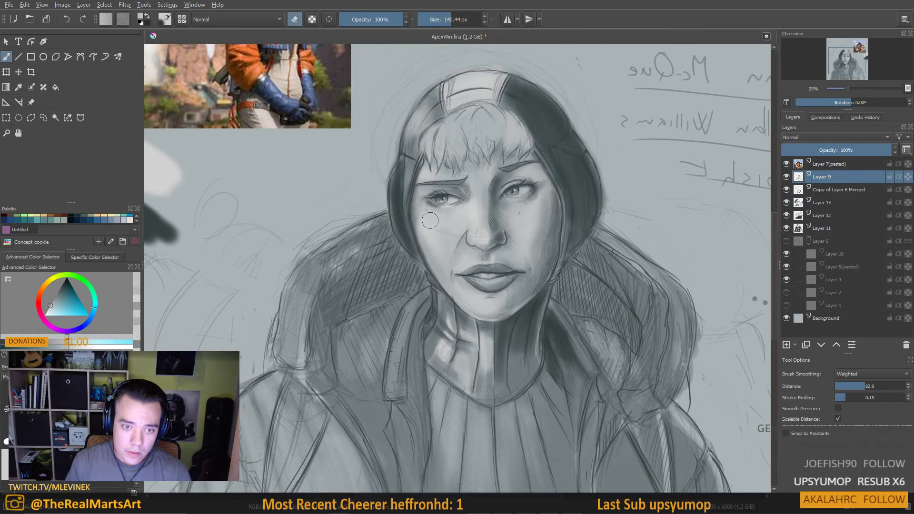
{"action": "left_click_drag", "start_coordinate": [430, 220], "coordinate": [422, 218], "text": "shift"}
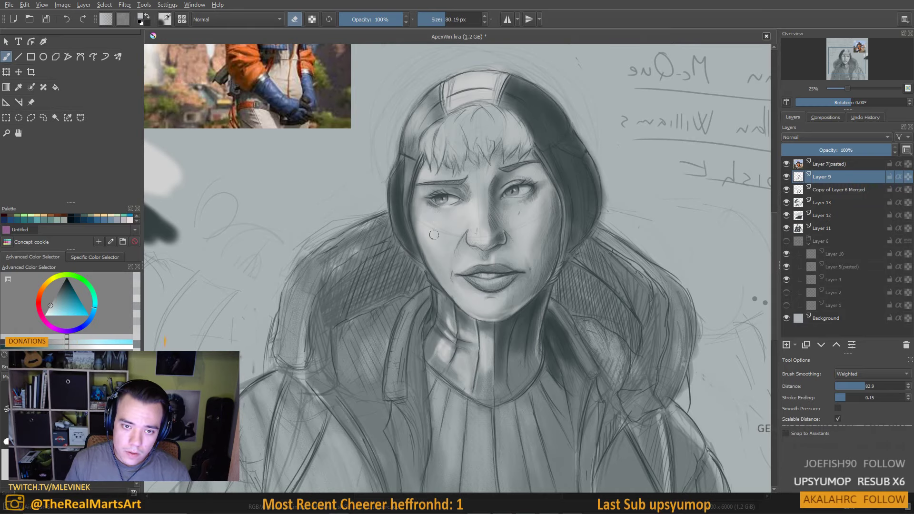
{"action": "scroll", "coordinate": [580, 219], "scroll_direction": "down", "scroll_amount": 3}
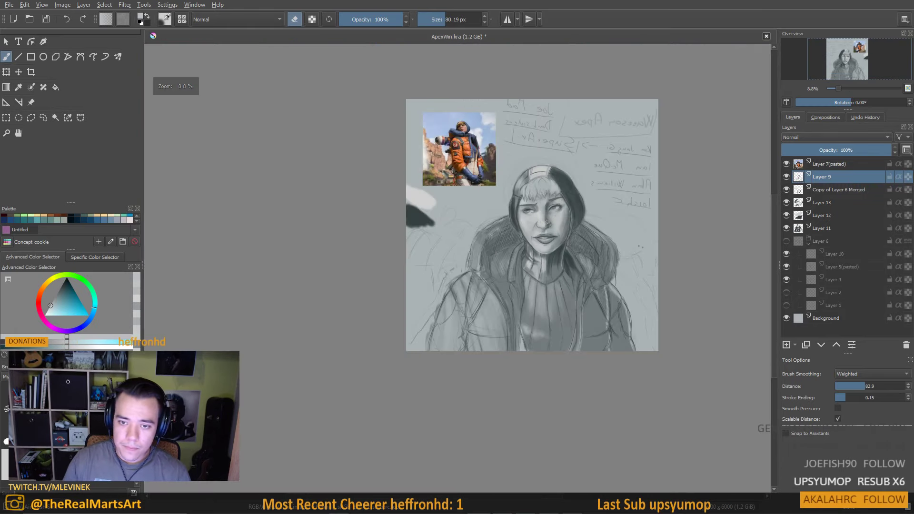
Turn off canvas mirroring and blend sampled light tones over both cheeks on Layer 9, enlarging the brush to 123.51 px
{"action": "scroll", "coordinate": [552, 224], "scroll_direction": "up", "scroll_amount": 3}
{"action": "key", "text": "m"}
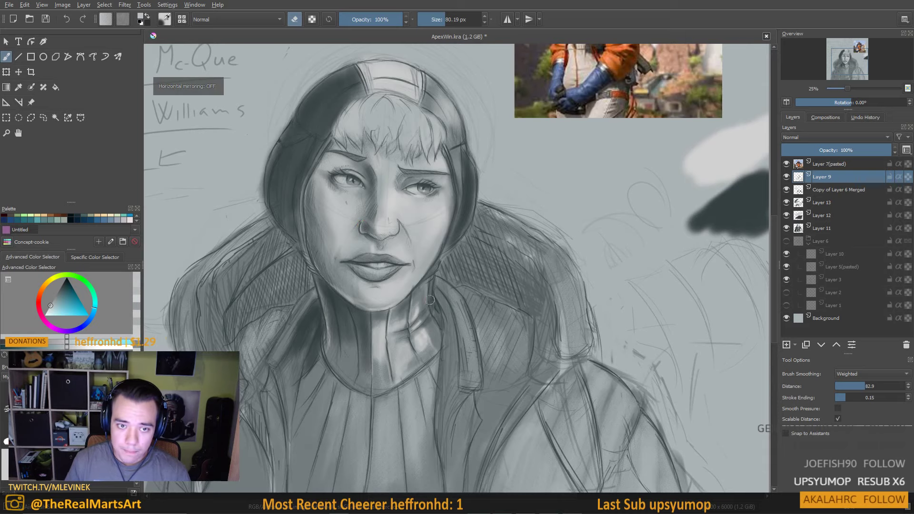
{"action": "left_click_drag", "start_coordinate": [476, 229], "coordinate": [497, 214]}
{"action": "left_click", "coordinate": [458, 209], "text": "ctrl"}
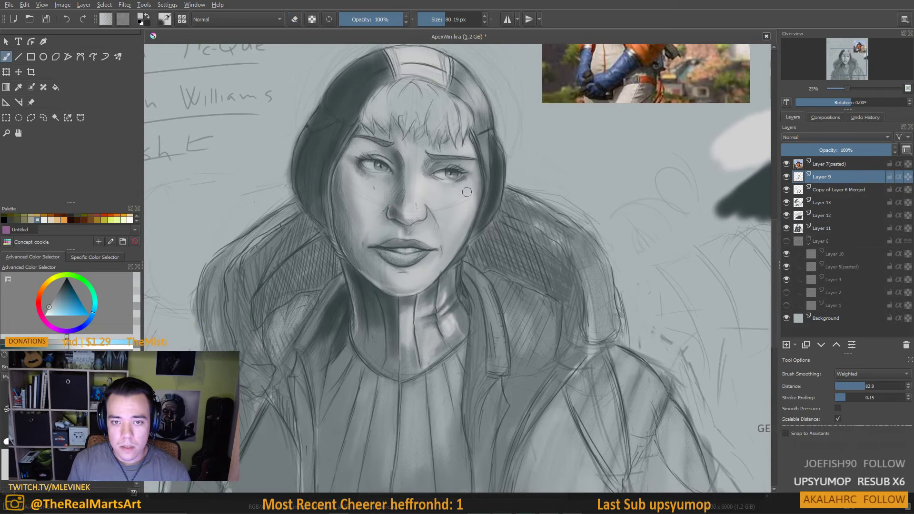
{"action": "left_click", "coordinate": [465, 204], "text": "ctrl"}
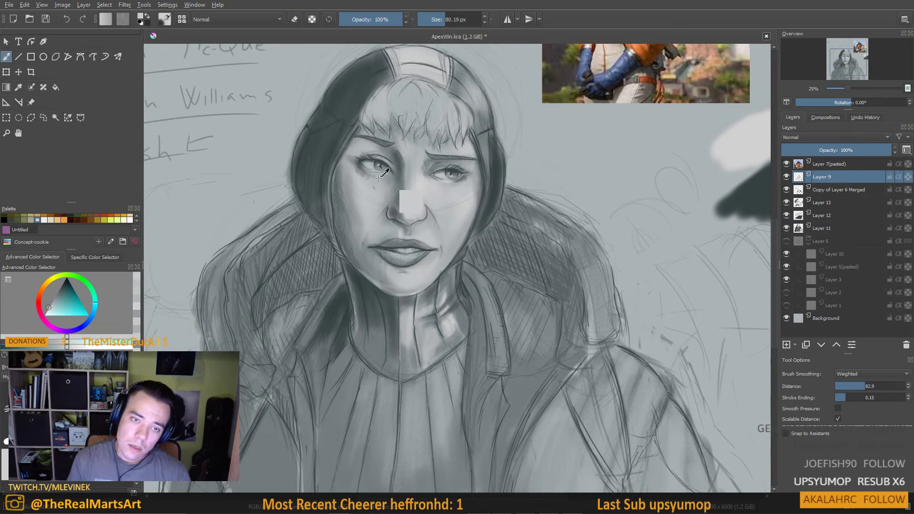
{"action": "left_click", "coordinate": [359, 205], "text": "ctrl"}
{"action": "left_click", "coordinate": [448, 204], "text": "ctrl"}
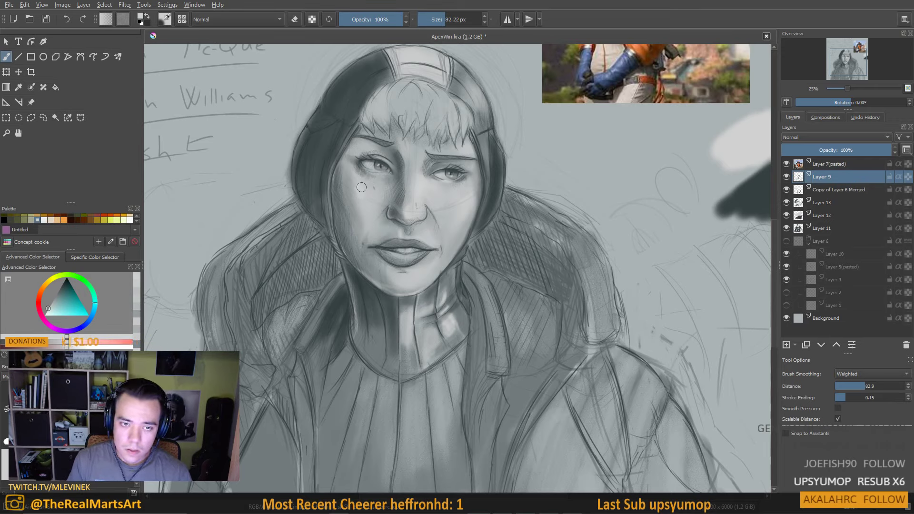
{"action": "left_click_drag", "start_coordinate": [360, 190], "coordinate": [369, 189], "text": "shift"}
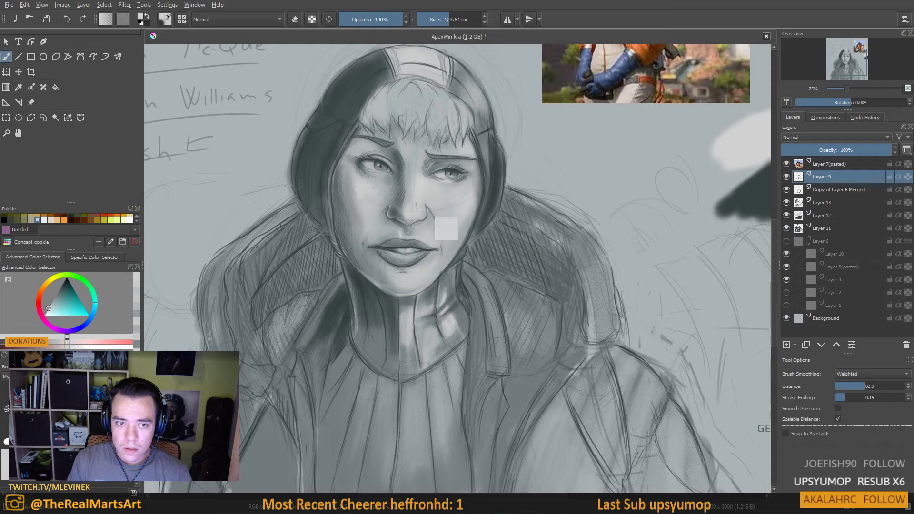
Make Layer 13 active and blend sampled tones over the cheek and upper lip area with a 163.88 px brush
{"action": "left_click", "coordinate": [821, 229]}
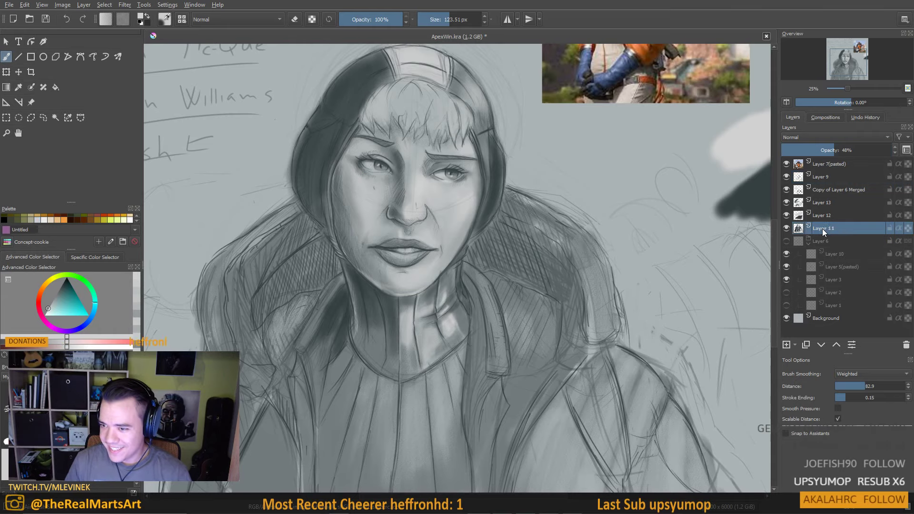
{"action": "left_click", "coordinate": [827, 215]}
{"action": "left_click", "coordinate": [823, 203]}
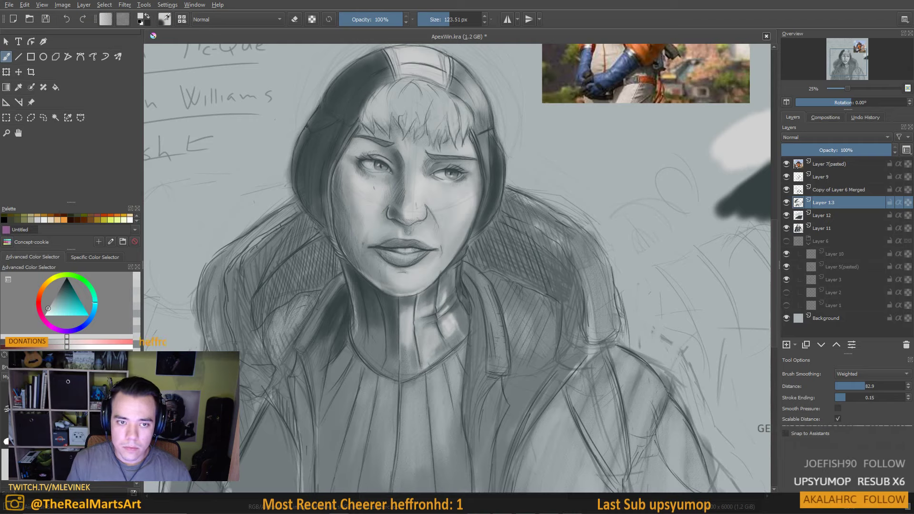
{"action": "left_click_drag", "start_coordinate": [373, 202], "coordinate": [392, 202], "text": "shift"}
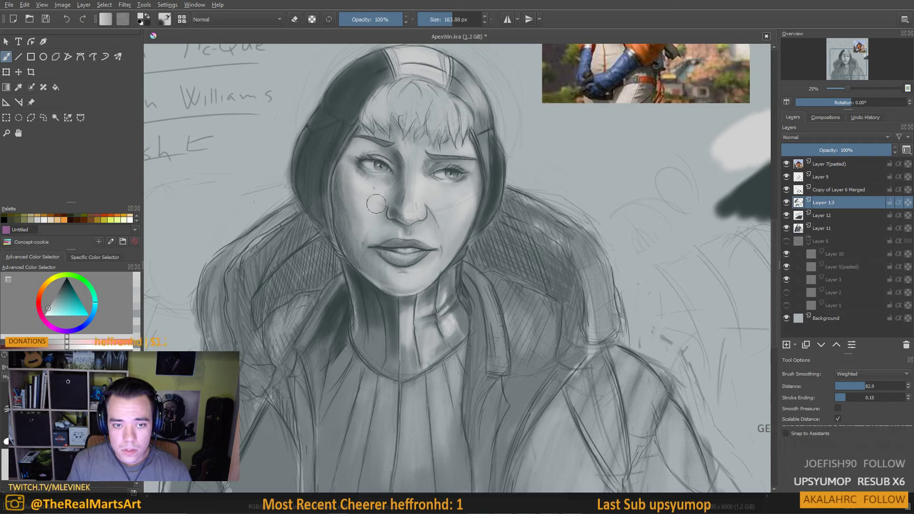
{"action": "left_click", "coordinate": [391, 231], "text": "ctrl"}
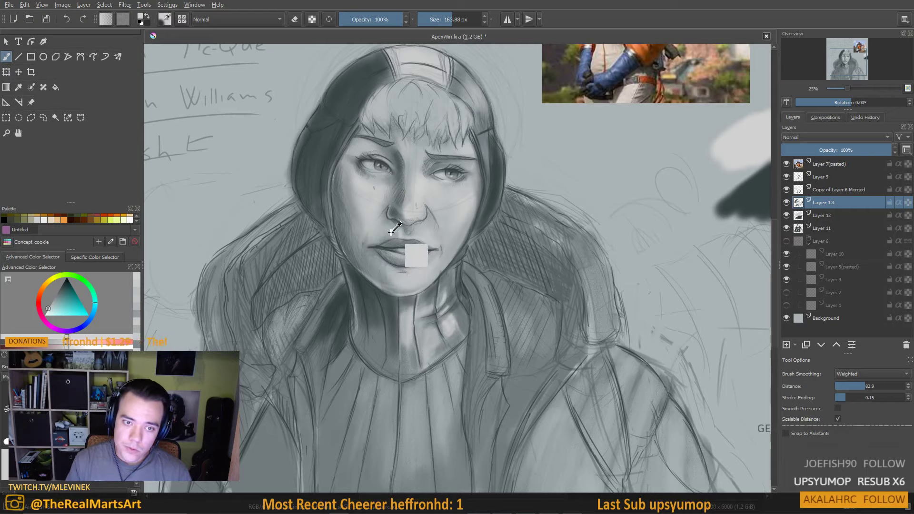
{"action": "left_click", "coordinate": [393, 241], "text": "ctrl"}
{"action": "left_click", "coordinate": [395, 234], "text": "ctrl"}
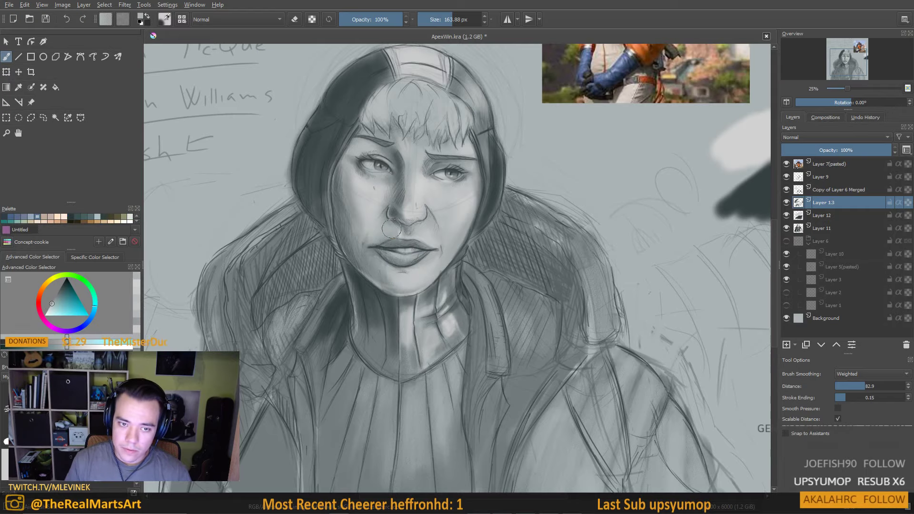
Blend sampled mid tones over the shadowed cheek, chin and nose with the 163.88 px brush
{"action": "scroll", "coordinate": [415, 249], "scroll_direction": "down", "scroll_amount": 4}
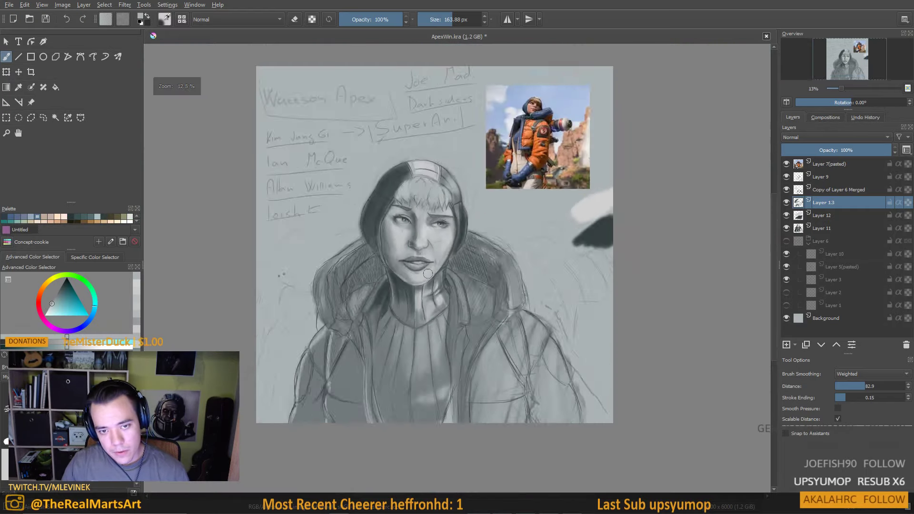
{"action": "scroll", "coordinate": [414, 249], "scroll_direction": "up", "scroll_amount": 3}
{"action": "scroll", "coordinate": [415, 249], "scroll_direction": "up", "scroll_amount": 2}
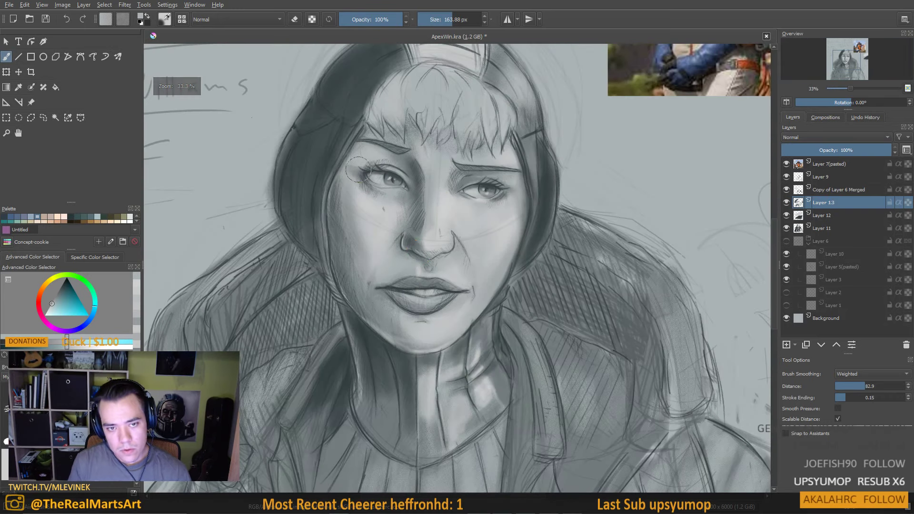
{"action": "left_click_drag", "start_coordinate": [396, 278], "coordinate": [386, 235]}
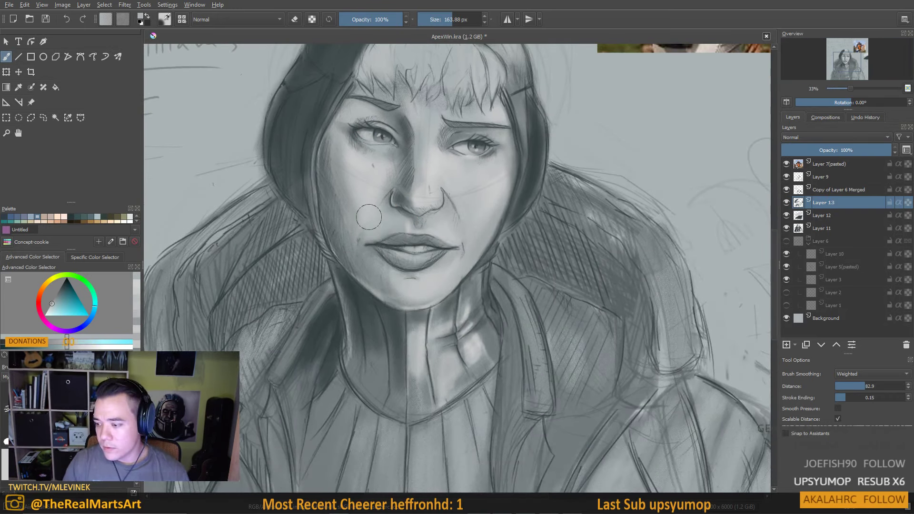
{"action": "scroll", "coordinate": [388, 216], "scroll_direction": "down", "scroll_amount": 1}
{"action": "scroll", "coordinate": [385, 214], "scroll_direction": "up", "scroll_amount": 1}
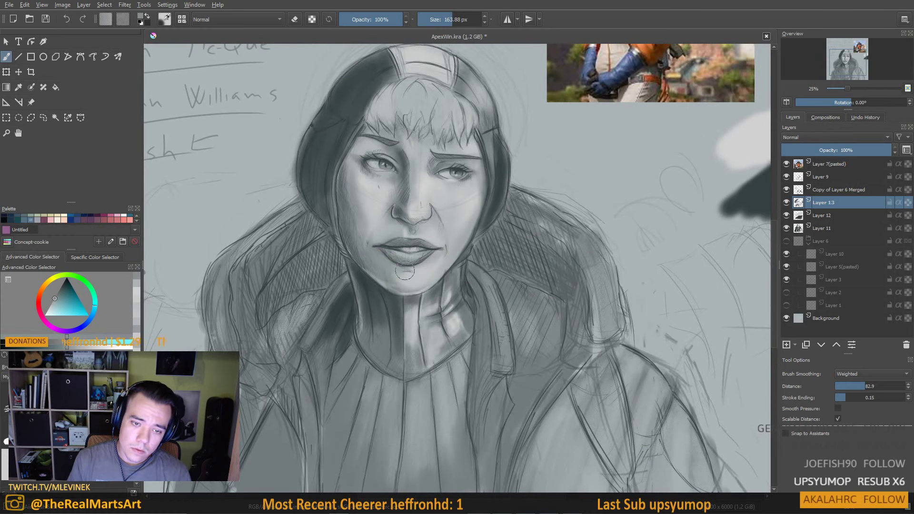
{"action": "key", "text": "ctrl"}
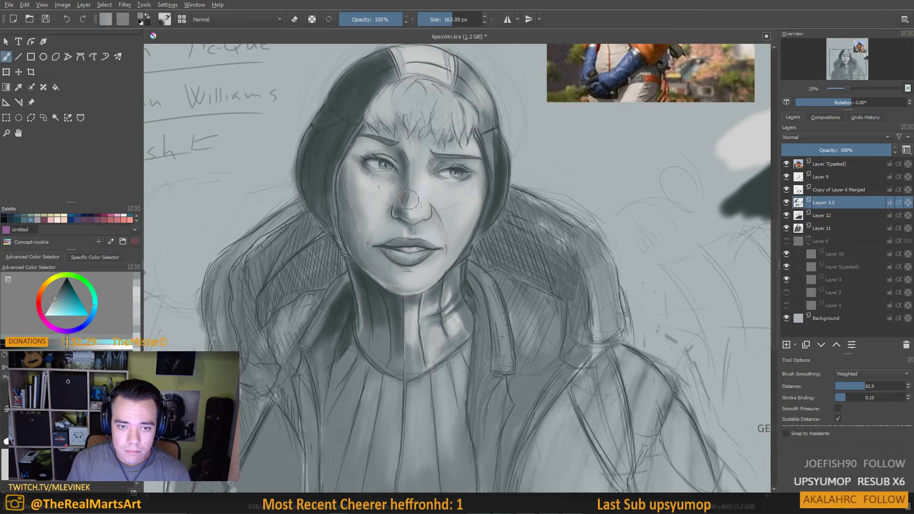
{"action": "left_click", "coordinate": [397, 214], "text": "ctrl"}
Darken the upper lip with a sampled dark tone and a 91.43 px brush
{"action": "mouse_move", "coordinate": [400, 252]}
{"action": "left_mouse_down"}
{"action": "mouse_move", "coordinate": [368, 252]}
{"action": "mouse_move", "coordinate": [392, 256]}
{"action": "left_mouse_up"}
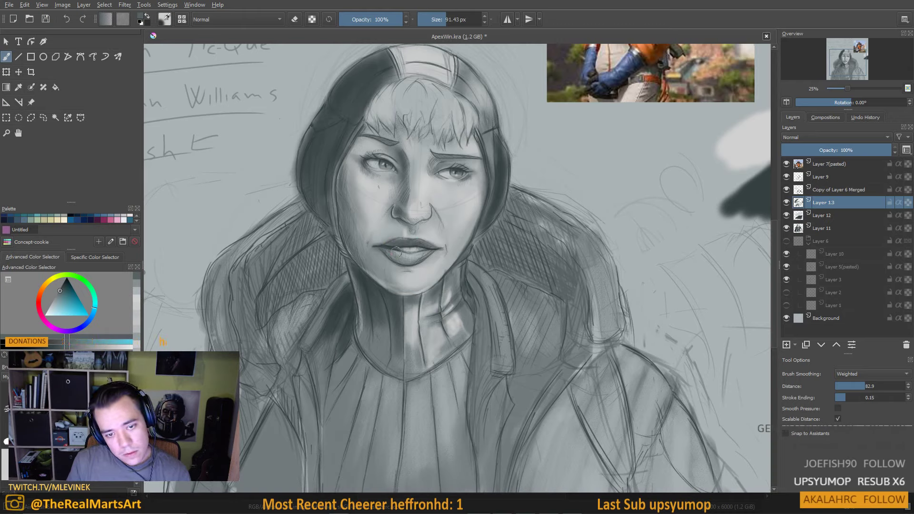
{"action": "mouse_move", "coordinate": [397, 253]}
{"action": "left_mouse_down"}
{"action": "mouse_move", "coordinate": [430, 250]}
{"action": "mouse_move", "coordinate": [390, 254]}
{"action": "left_mouse_up"}
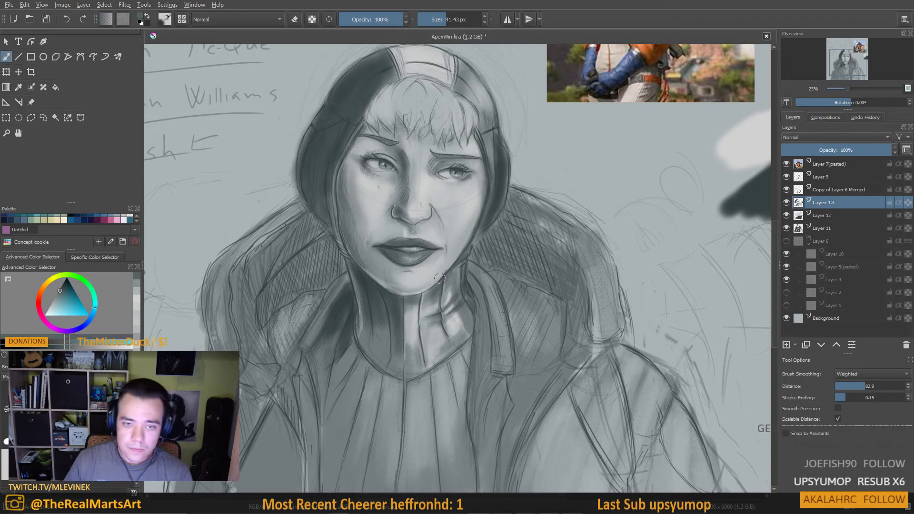
{"action": "scroll", "coordinate": [463, 258], "scroll_direction": "down", "scroll_amount": 4}
{"action": "scroll", "coordinate": [464, 258], "scroll_direction": "up", "scroll_amount": 4}
{"action": "scroll", "coordinate": [464, 259], "scroll_direction": "down", "scroll_amount": 2}
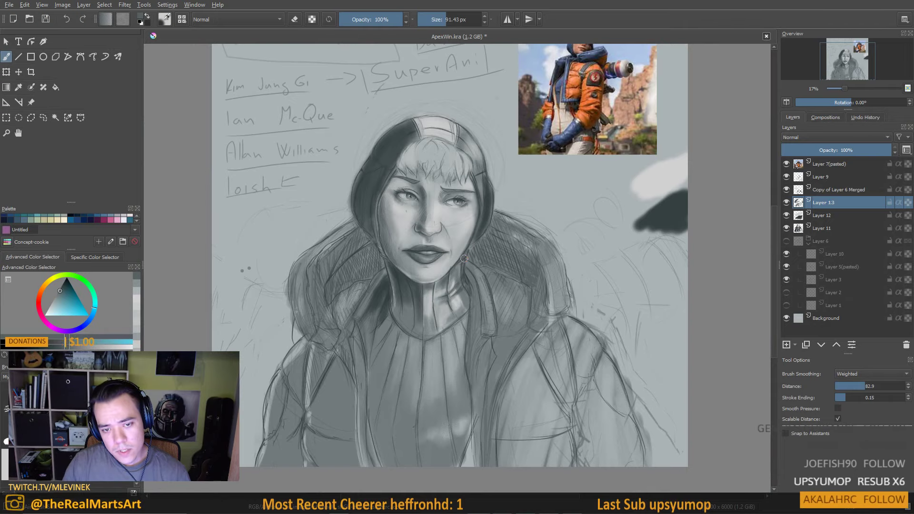
Sample a lighter lip tone and refine the lips up close with a 21.29 px brush
{"action": "scroll", "coordinate": [426, 255], "scroll_direction": "up", "scroll_amount": 6}
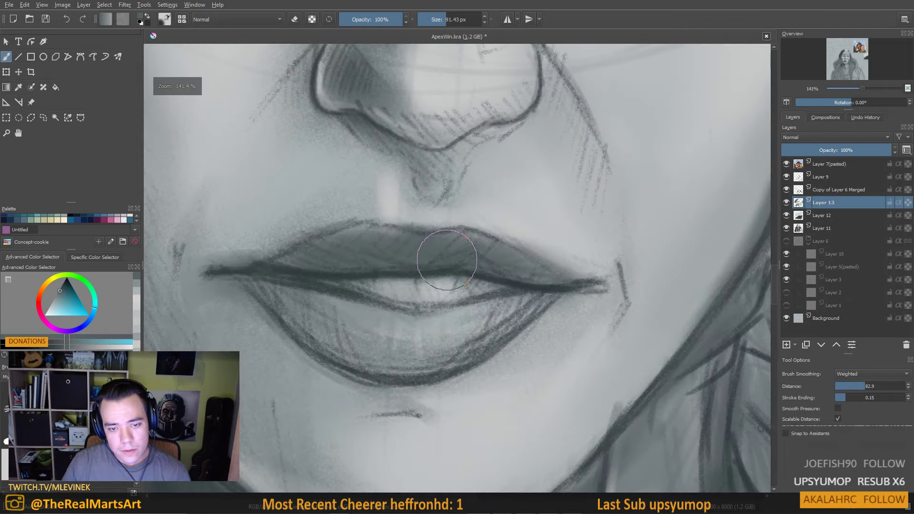
{"action": "left_click", "coordinate": [417, 321], "text": "ctrl"}
{"action": "left_click_drag", "start_coordinate": [350, 247], "coordinate": [304, 247], "text": "shift"}
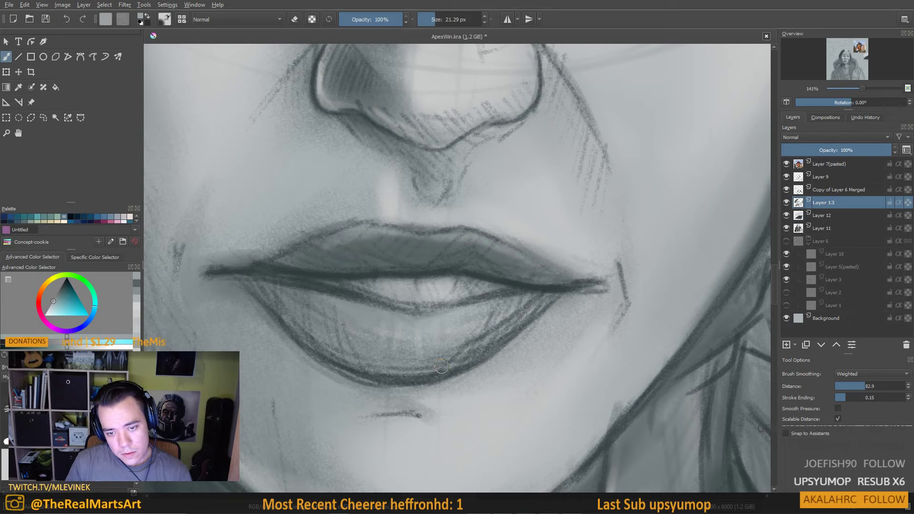
{"action": "key", "text": "minus"}
{"action": "key", "text": "minus"}
{"action": "key", "text": "minus"}
{"action": "key", "text": "minus"}
{"action": "key", "text": "minus"}
{"action": "key", "text": "minus"}
{"action": "key", "text": "minus"}
{"action": "key", "text": "minus"}
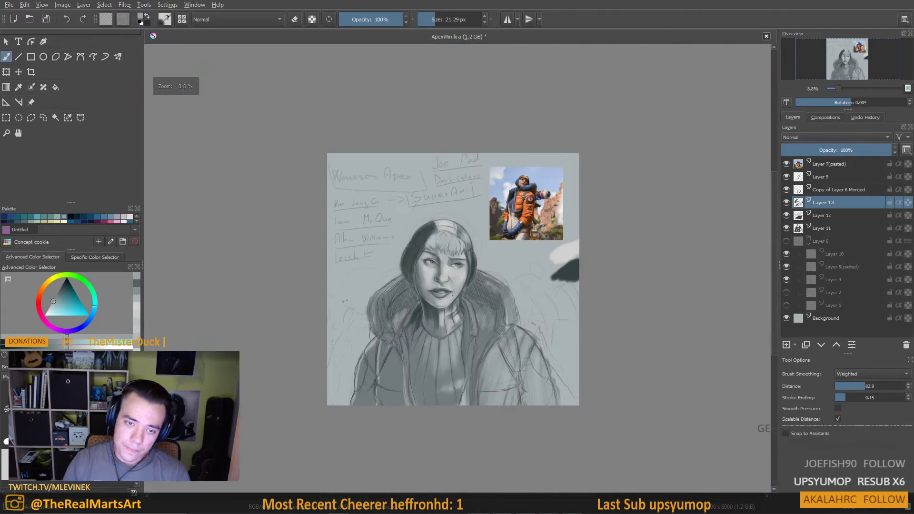
Sample a dark hood tone and shade the shadow side of the sweater below the neck with a 279.58 px brush
{"action": "left_click_drag", "start_coordinate": [452, 311], "coordinate": [481, 278]}
{"action": "scroll", "coordinate": [484, 279], "scroll_direction": "up", "scroll_amount": 1}
{"action": "left_click", "coordinate": [439, 182], "text": "ctrl"}
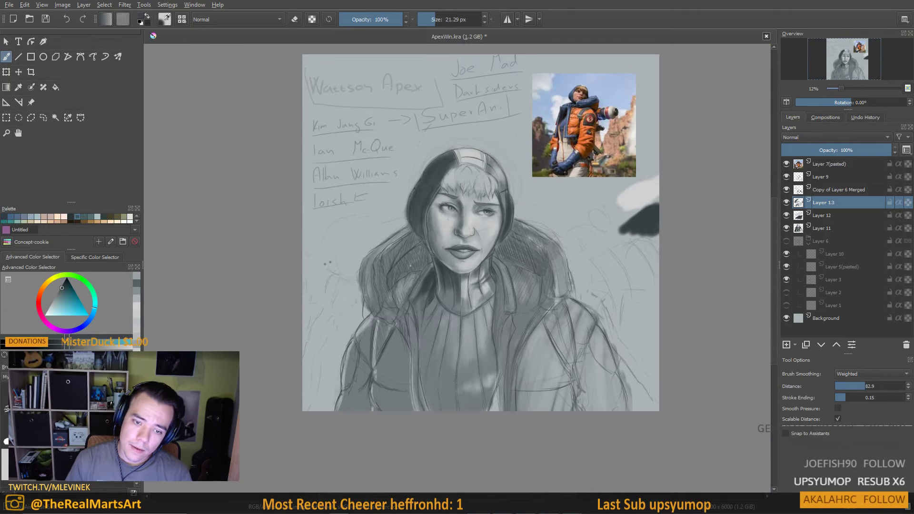
{"action": "left_click_drag", "start_coordinate": [410, 265], "coordinate": [457, 265]}
{"action": "mouse_move", "coordinate": [434, 305]}
{"action": "left_mouse_down"}
{"action": "mouse_move", "coordinate": [421, 326]}
{"action": "mouse_move", "coordinate": [435, 298]}
{"action": "mouse_move", "coordinate": [427, 322]}
{"action": "mouse_move", "coordinate": [468, 342]}
{"action": "mouse_move", "coordinate": [432, 301]}
{"action": "mouse_move", "coordinate": [442, 327]}
{"action": "mouse_move", "coordinate": [420, 327]}
{"action": "mouse_move", "coordinate": [441, 320]}
{"action": "mouse_move", "coordinate": [428, 354]}
{"action": "mouse_move", "coordinate": [407, 318]}
{"action": "mouse_move", "coordinate": [421, 345]}
{"action": "mouse_move", "coordinate": [440, 303]}
{"action": "mouse_move", "coordinate": [426, 367]}
{"action": "mouse_move", "coordinate": [428, 331]}
{"action": "mouse_move", "coordinate": [432, 402]}
{"action": "mouse_move", "coordinate": [426, 385]}
{"action": "left_mouse_up"}
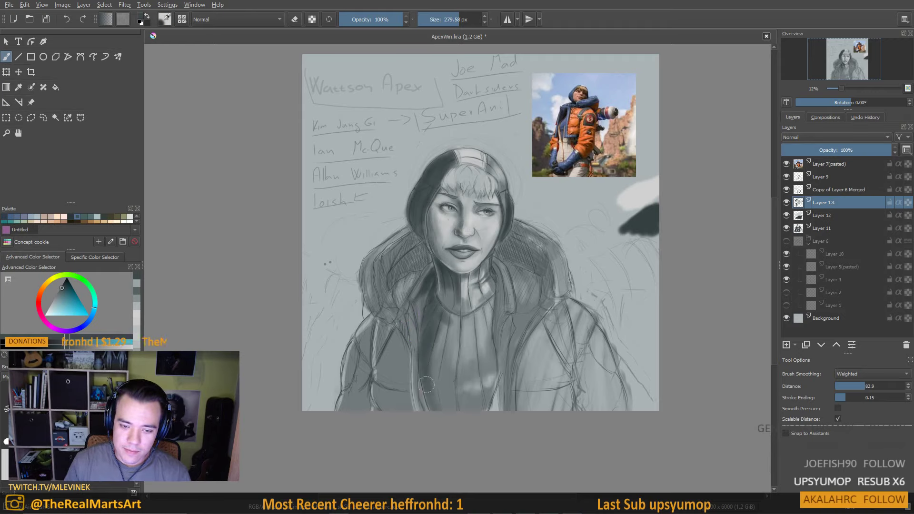
{"action": "mouse_move", "coordinate": [439, 321]}
{"action": "left_mouse_down"}
{"action": "mouse_move", "coordinate": [433, 357]}
{"action": "mouse_move", "coordinate": [444, 312]}
{"action": "mouse_move", "coordinate": [438, 332]}
{"action": "mouse_move", "coordinate": [437, 321]}
{"action": "mouse_move", "coordinate": [427, 324]}
{"action": "mouse_move", "coordinate": [427, 303]}
{"action": "mouse_move", "coordinate": [445, 318]}
{"action": "left_mouse_up"}
{"action": "left_click", "coordinate": [438, 322], "text": "ctrl"}
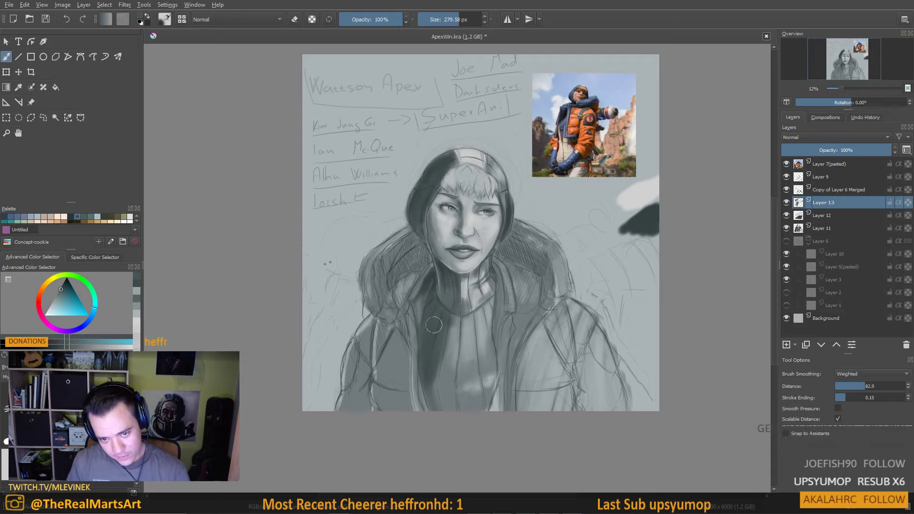
Blend a sampled mid tone over the sweater's folds to soften the edge of the dark shading
{"action": "key", "text": "ctrl"}
{"action": "left_click_drag", "start_coordinate": [447, 327], "coordinate": [450, 366]}
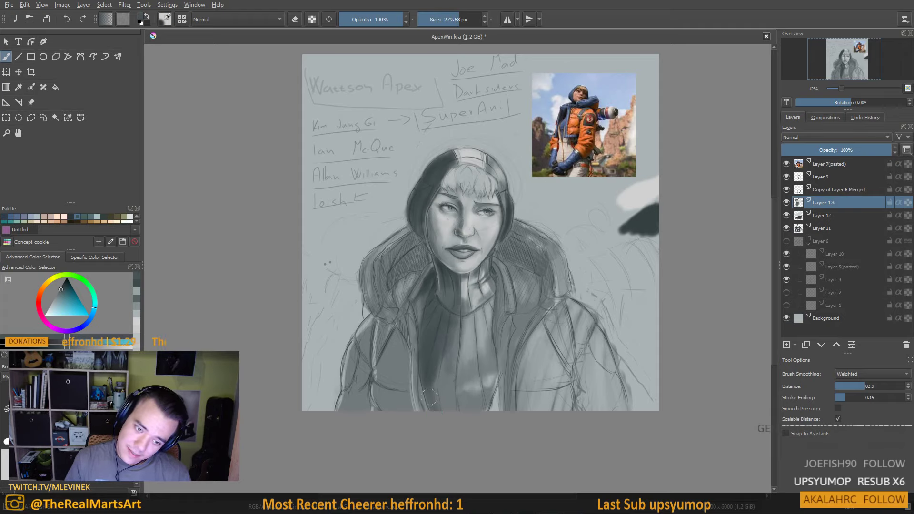
{"action": "left_click", "coordinate": [451, 381], "text": "ctrl"}
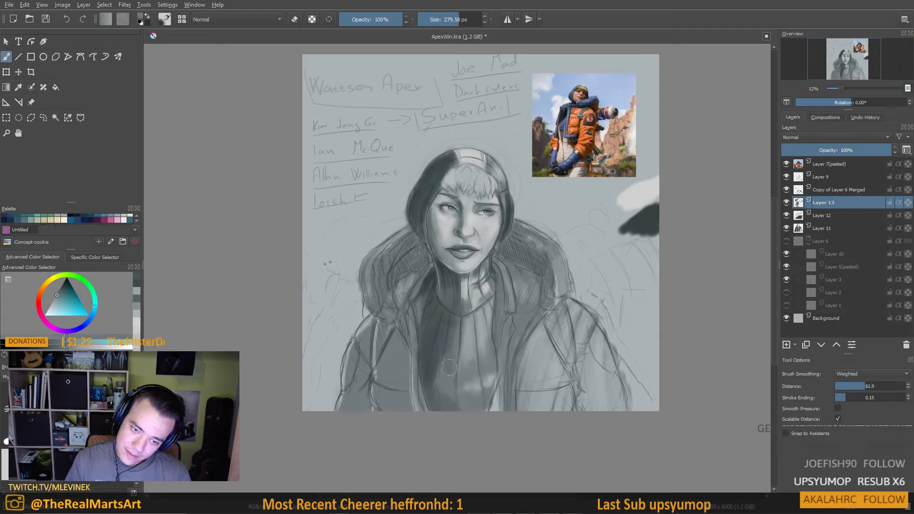
{"action": "mouse_move", "coordinate": [449, 372]}
{"action": "left_mouse_down"}
{"action": "mouse_move", "coordinate": [435, 362]}
{"action": "mouse_move", "coordinate": [445, 325]}
{"action": "mouse_move", "coordinate": [430, 339]}
{"action": "mouse_move", "coordinate": [435, 321]}
{"action": "left_mouse_up"}
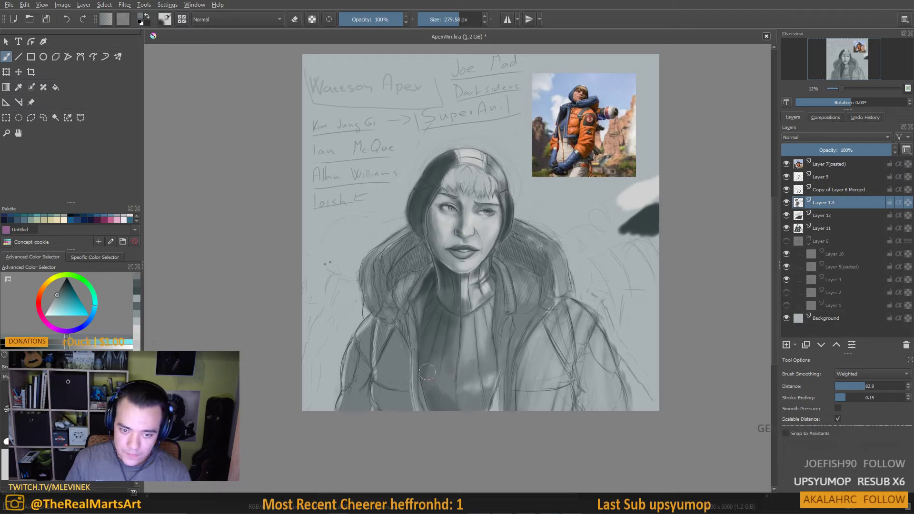
Darken the lower sweater with sampled dark tones and add lighter sampled accents over the chest
{"action": "left_click", "coordinate": [446, 404], "text": "ctrl"}
{"action": "mouse_move", "coordinate": [465, 407]}
{"action": "left_mouse_down"}
{"action": "mouse_move", "coordinate": [448, 314]}
{"action": "mouse_move", "coordinate": [435, 317]}
{"action": "mouse_move", "coordinate": [472, 421]}
{"action": "mouse_move", "coordinate": [494, 380]}
{"action": "mouse_move", "coordinate": [474, 420]}
{"action": "mouse_move", "coordinate": [462, 398]}
{"action": "mouse_move", "coordinate": [472, 413]}
{"action": "mouse_move", "coordinate": [458, 409]}
{"action": "mouse_move", "coordinate": [460, 417]}
{"action": "mouse_move", "coordinate": [453, 390]}
{"action": "mouse_move", "coordinate": [475, 402]}
{"action": "mouse_move", "coordinate": [463, 378]}
{"action": "mouse_move", "coordinate": [472, 395]}
{"action": "mouse_move", "coordinate": [458, 408]}
{"action": "mouse_move", "coordinate": [452, 397]}
{"action": "mouse_move", "coordinate": [466, 325]}
{"action": "mouse_move", "coordinate": [468, 414]}
{"action": "mouse_move", "coordinate": [471, 316]}
{"action": "mouse_move", "coordinate": [469, 404]}
{"action": "mouse_move", "coordinate": [450, 332]}
{"action": "mouse_move", "coordinate": [449, 405]}
{"action": "mouse_move", "coordinate": [426, 396]}
{"action": "mouse_move", "coordinate": [429, 346]}
{"action": "mouse_move", "coordinate": [469, 337]}
{"action": "mouse_move", "coordinate": [459, 406]}
{"action": "mouse_move", "coordinate": [463, 328]}
{"action": "mouse_move", "coordinate": [466, 406]}
{"action": "left_mouse_up"}
{"action": "left_click", "coordinate": [436, 315], "text": "ctrl"}
{"action": "left_click", "coordinate": [461, 402], "text": "ctrl"}
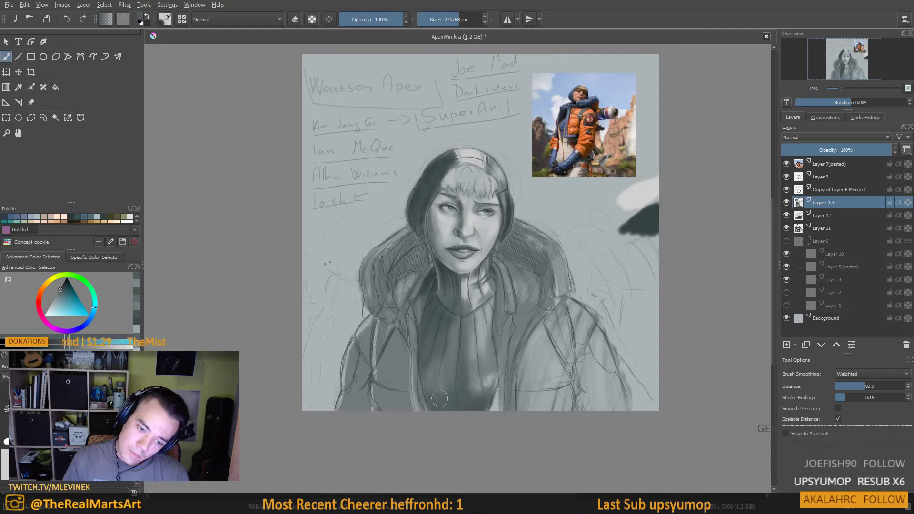
{"action": "left_click", "coordinate": [491, 376], "text": "ctrl"}
{"action": "left_click_drag", "start_coordinate": [444, 384], "coordinate": [441, 372]}
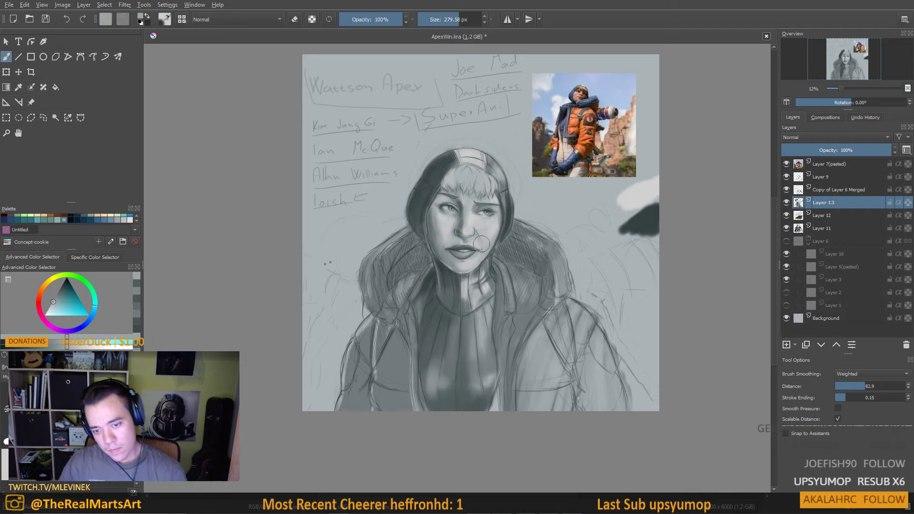
Shade the inside of the jacket collar's shadow side with a sampled dark tone, reducing the brush to 127.34 px, and sample a lighter tone for a 54.49 px brush
{"action": "scroll", "coordinate": [493, 244], "scroll_direction": "down", "scroll_amount": 2}
{"action": "scroll", "coordinate": [492, 246], "scroll_direction": "up", "scroll_amount": 2}
{"action": "left_click_drag", "start_coordinate": [482, 251], "coordinate": [477, 257]}
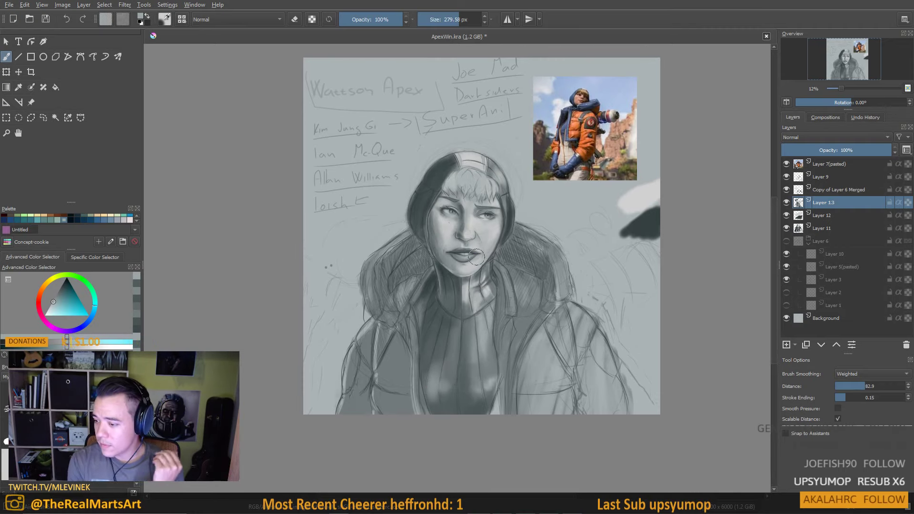
{"action": "left_click", "coordinate": [432, 187], "text": "ctrl"}
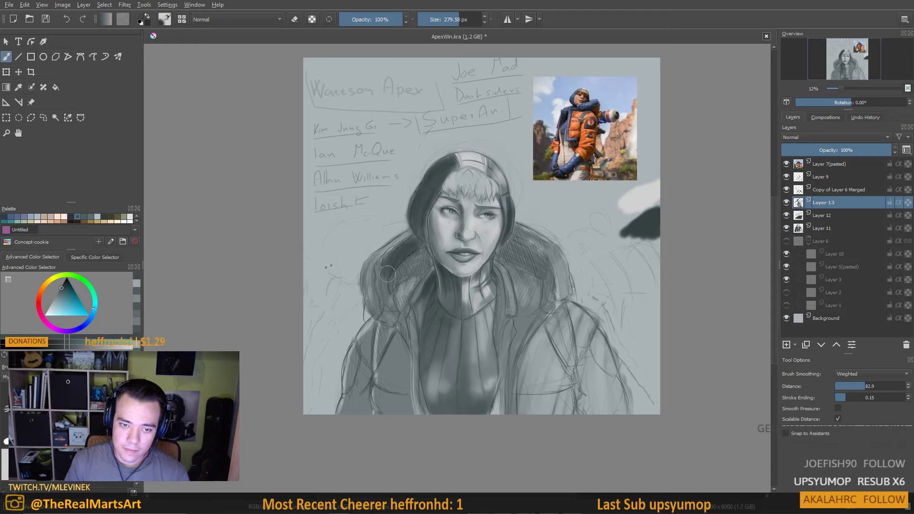
{"action": "mouse_move", "coordinate": [416, 241]}
{"action": "left_mouse_down"}
{"action": "mouse_move", "coordinate": [381, 279]}
{"action": "mouse_move", "coordinate": [382, 268]}
{"action": "mouse_move", "coordinate": [391, 265]}
{"action": "mouse_move", "coordinate": [397, 312]}
{"action": "mouse_move", "coordinate": [394, 278]}
{"action": "mouse_move", "coordinate": [422, 258]}
{"action": "left_mouse_up"}
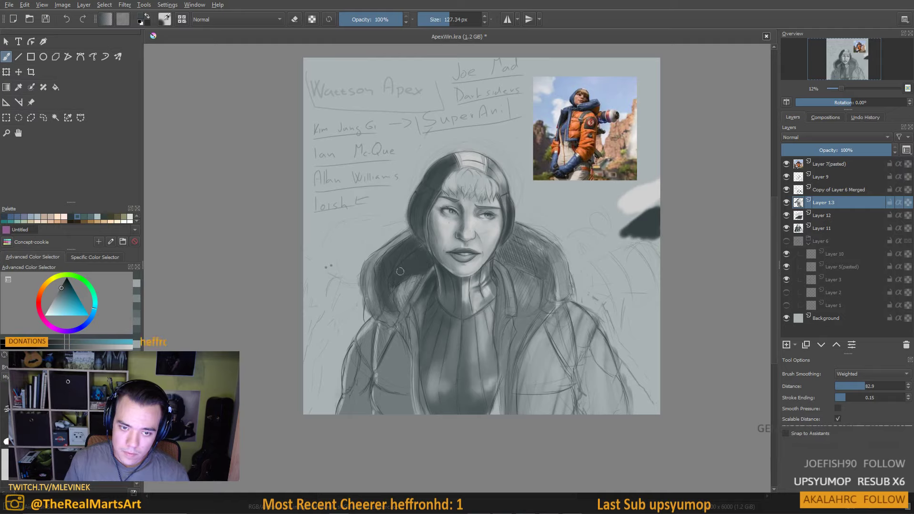
{"action": "left_click", "coordinate": [446, 250], "text": "ctrl"}
{"action": "left_click_drag", "start_coordinate": [425, 262], "coordinate": [421, 262]}
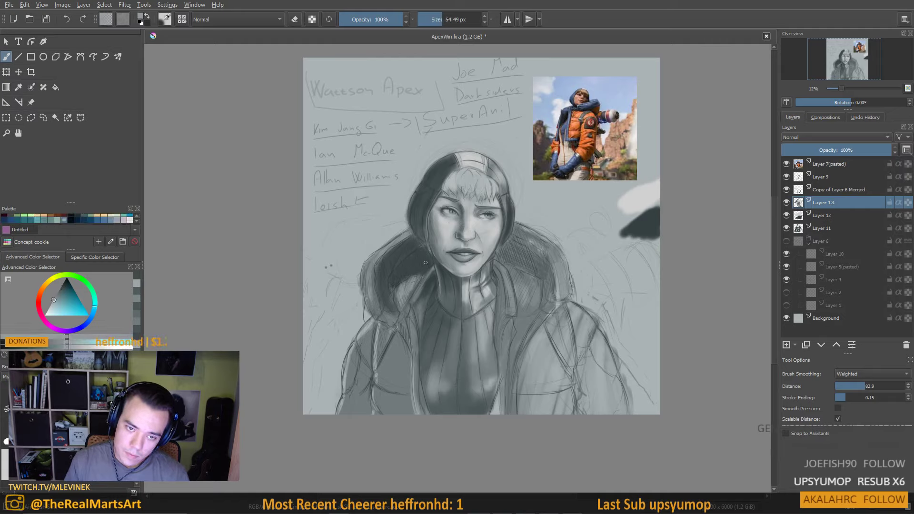
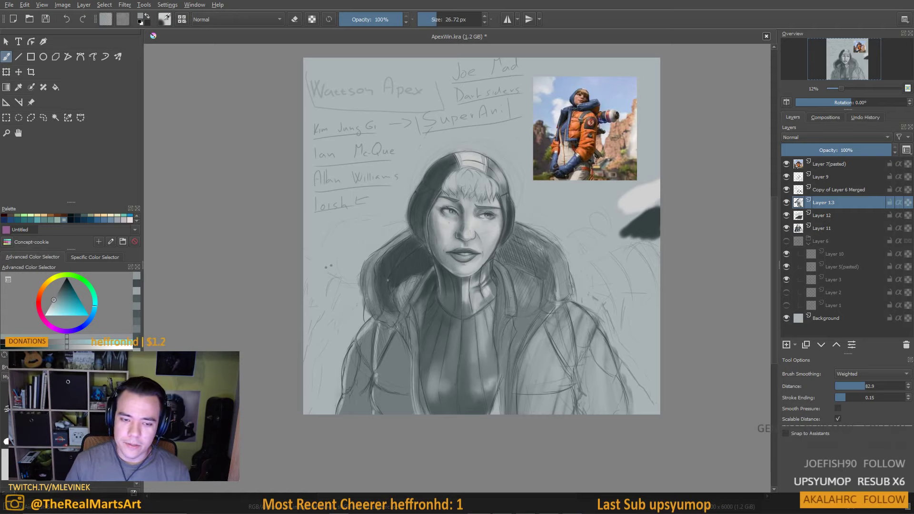
Try shading the inner edge of the shadow-side jacket collar with a sampled dark tone and a 121.89 px brush, undoing the strokes
{"action": "left_click", "coordinate": [448, 212], "text": "ctrl"}
{"action": "mouse_move", "coordinate": [408, 212]}
{"action": "left_mouse_down", "text": "shift"}
{"action": "mouse_move", "coordinate": [430, 258]}
{"action": "mouse_move", "coordinate": [396, 254]}
{"action": "left_mouse_up", "text": "shift"}
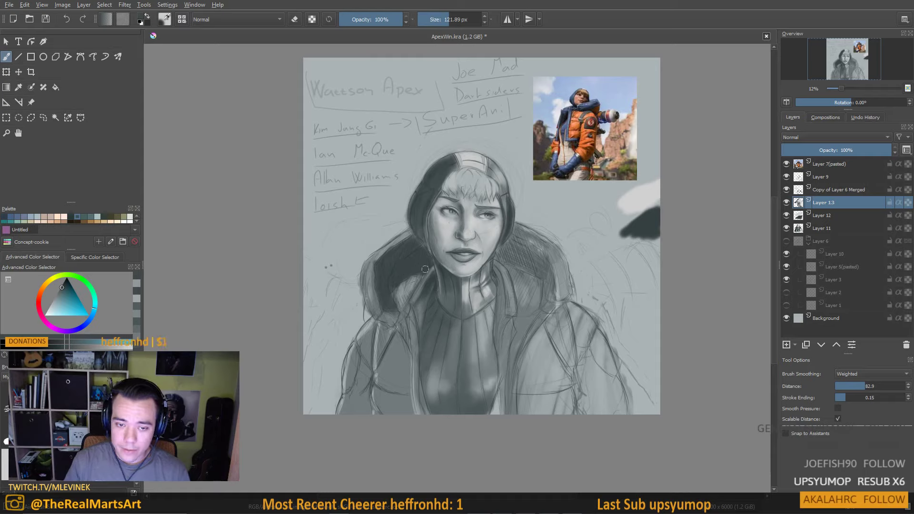
{"action": "mouse_move", "coordinate": [426, 274]}
{"action": "left_mouse_down", "text": "ctrl"}
{"action": "mouse_move", "coordinate": [425, 287]}
{"action": "mouse_move", "coordinate": [447, 305]}
{"action": "mouse_move", "coordinate": [386, 275]}
{"action": "mouse_move", "coordinate": [416, 293]}
{"action": "left_mouse_up", "text": "ctrl"}
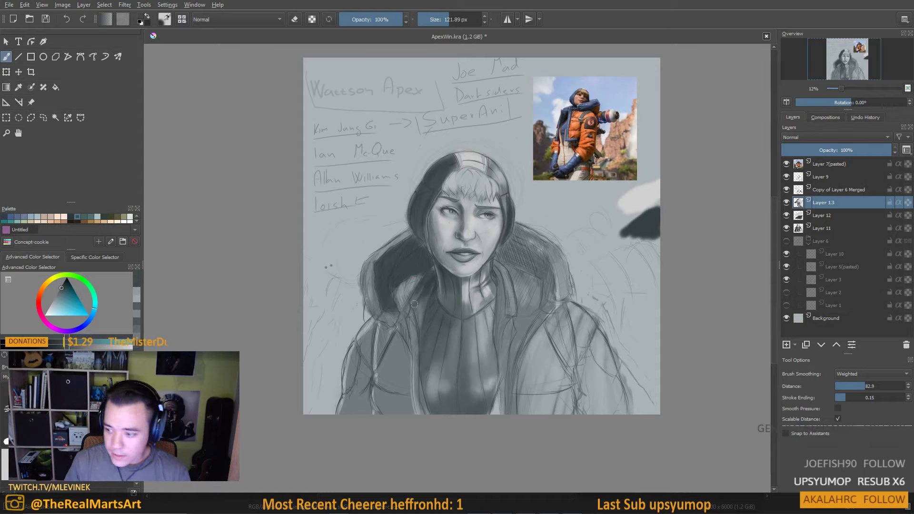
{"action": "key", "text": "ctrl+z"}
{"action": "key", "text": "ctrl+z"}
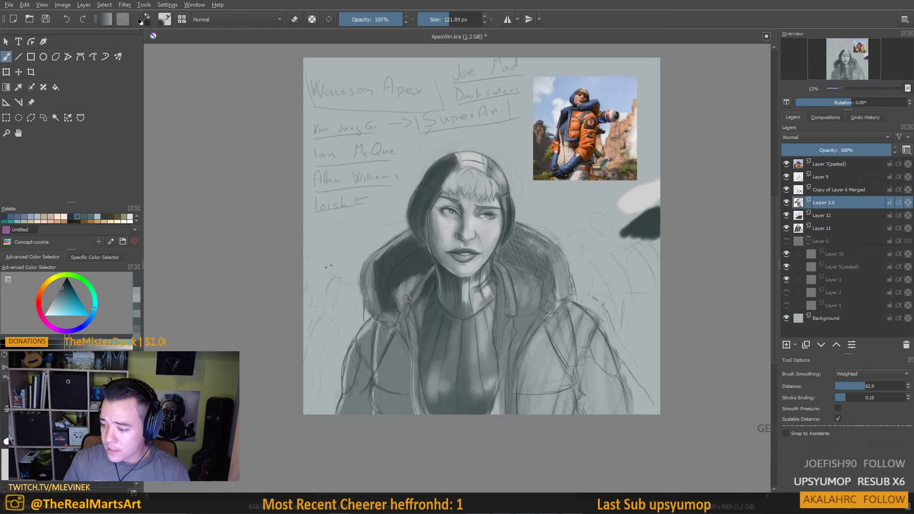
Shade the collar's inner edge beside the neck with alternating sampled mid and dark tones, using the 121.89 px brush
{"action": "left_click", "coordinate": [423, 291], "text": "ctrl"}
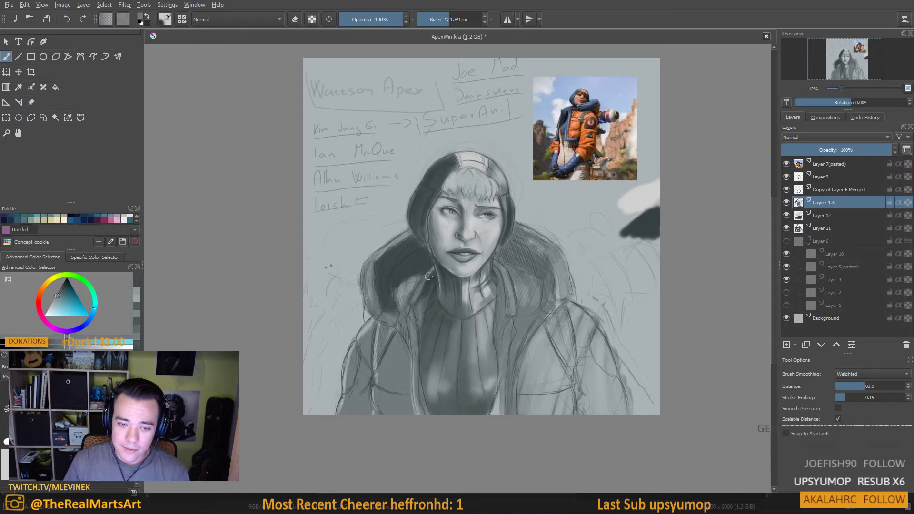
{"action": "left_click_drag", "start_coordinate": [430, 274], "coordinate": [417, 291]}
{"action": "left_click", "coordinate": [425, 296], "text": "ctrl"}
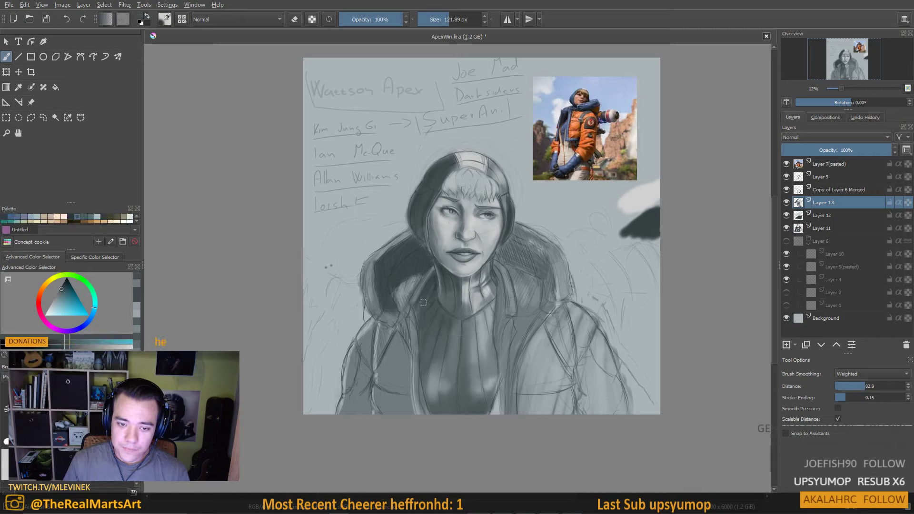
{"action": "left_click", "coordinate": [399, 257], "text": "ctrl"}
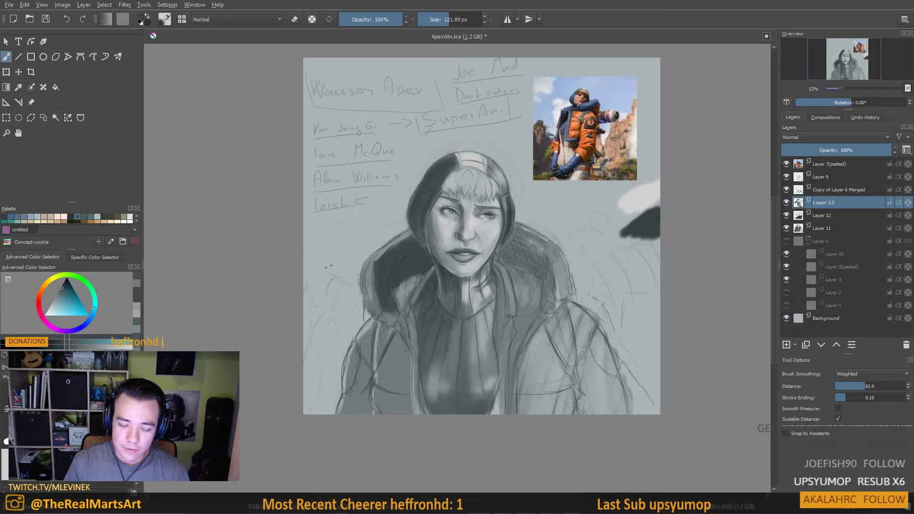
{"action": "left_click", "coordinate": [413, 313], "text": "ctrl"}
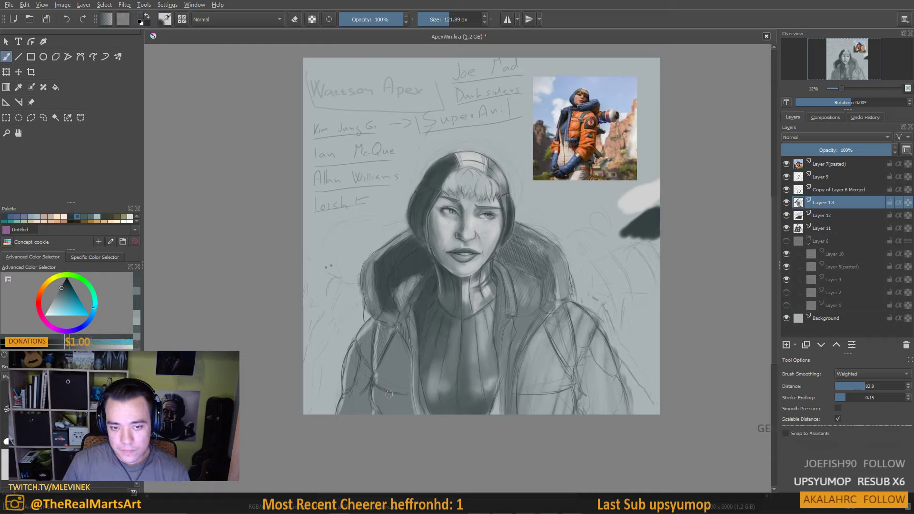
Sample a light neck tone and a dark sweater tone, and shade the hollow inside the collar with a 165.44 px brush
{"action": "left_click_drag", "start_coordinate": [410, 361], "coordinate": [412, 347]}
{"action": "key", "text": "ctrl"}
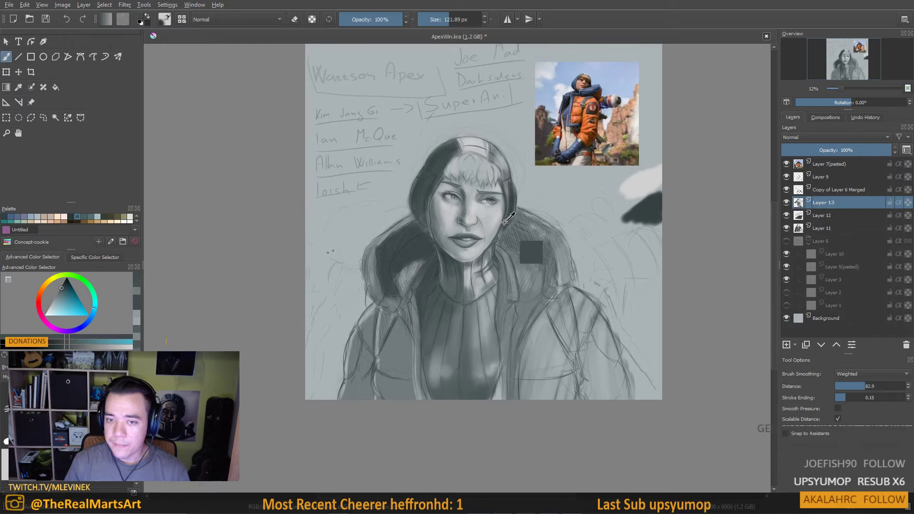
{"action": "left_click", "coordinate": [466, 286], "text": "ctrl"}
{"action": "left_click_drag", "start_coordinate": [366, 293], "coordinate": [386, 293]}
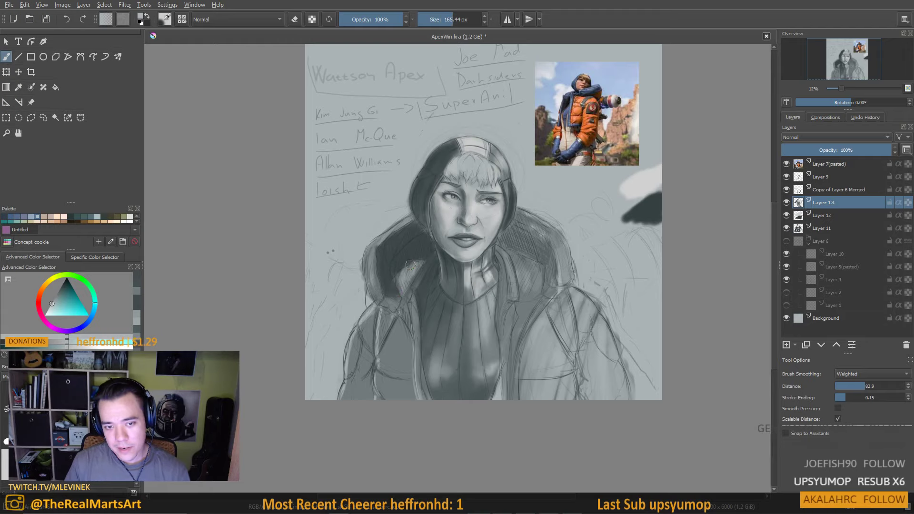
{"action": "left_click", "coordinate": [441, 304], "text": "ctrl"}
{"action": "left_click_drag", "start_coordinate": [415, 258], "coordinate": [418, 264]}
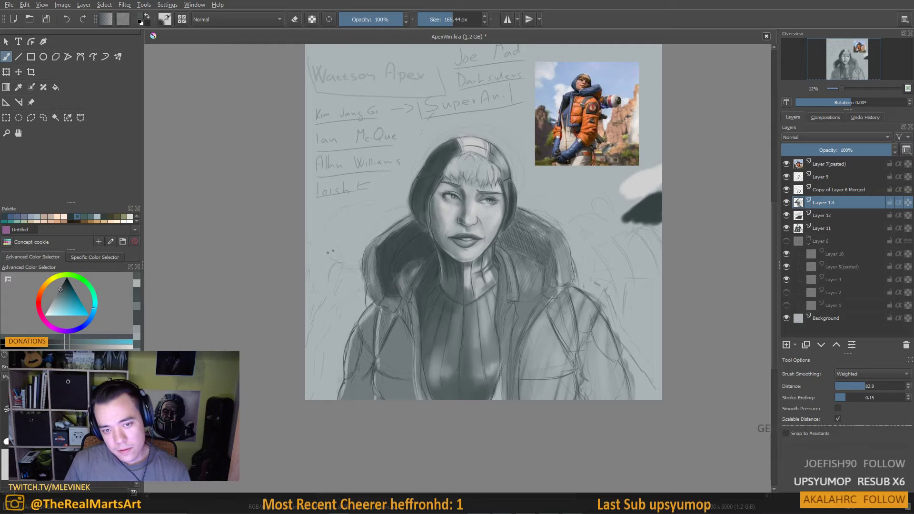
Reduce the brush to 79.39 px, add a sampled lighter accent to the collar's inner fold, and resample its dark tone
{"action": "left_click", "coordinate": [397, 293], "text": "ctrl"}
{"action": "mouse_move", "coordinate": [417, 256]}
{"action": "left_mouse_down"}
{"action": "mouse_move", "coordinate": [403, 273]}
{"action": "mouse_move", "coordinate": [399, 262]}
{"action": "mouse_move", "coordinate": [364, 260]}
{"action": "left_mouse_up"}
{"action": "left_click", "coordinate": [455, 227], "text": "ctrl"}
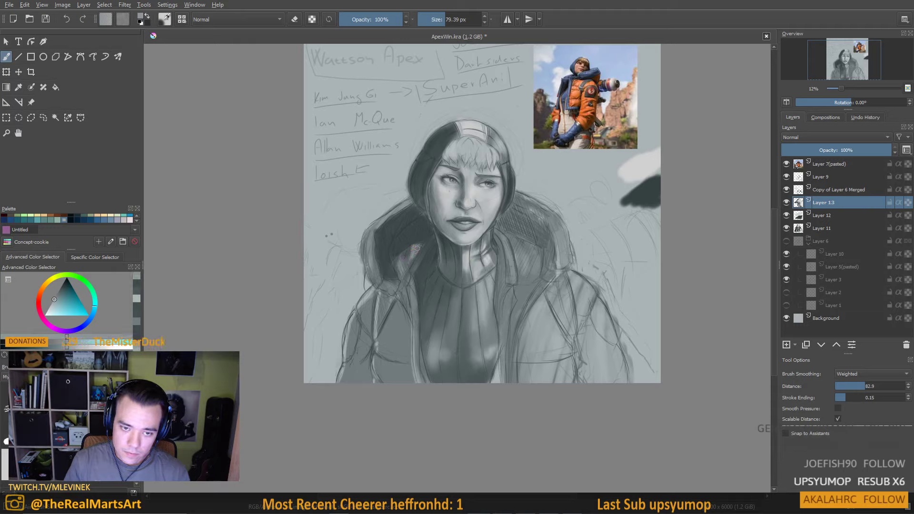
{"action": "left_click_drag", "start_coordinate": [402, 256], "coordinate": [403, 266]}
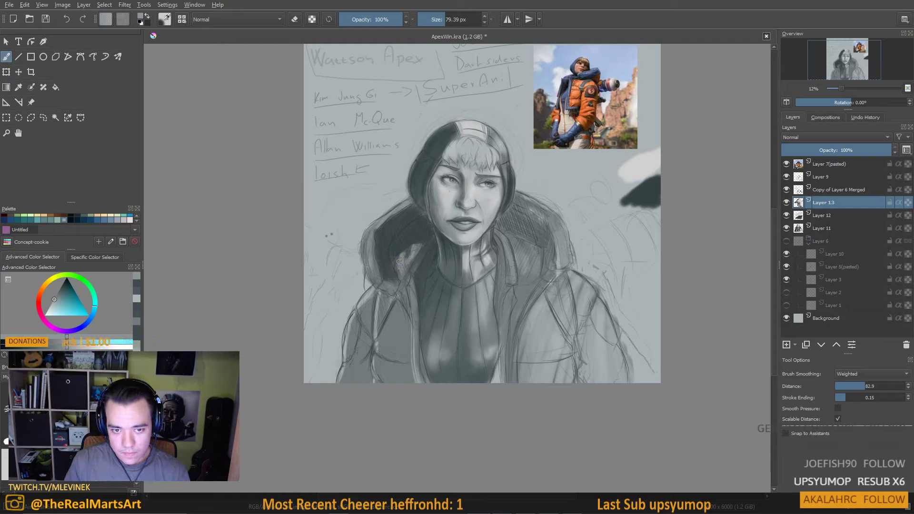
{"action": "left_click", "coordinate": [394, 265], "text": "ctrl"}
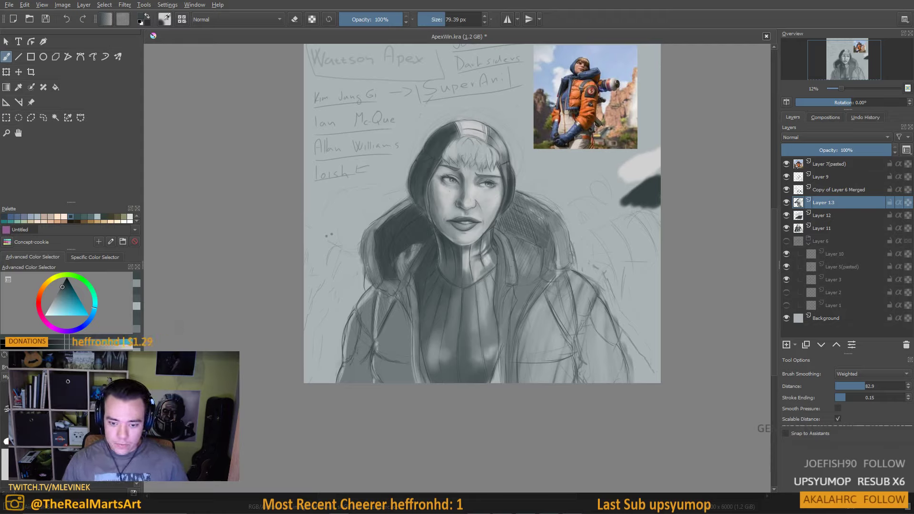
{"action": "key", "text": "super"}
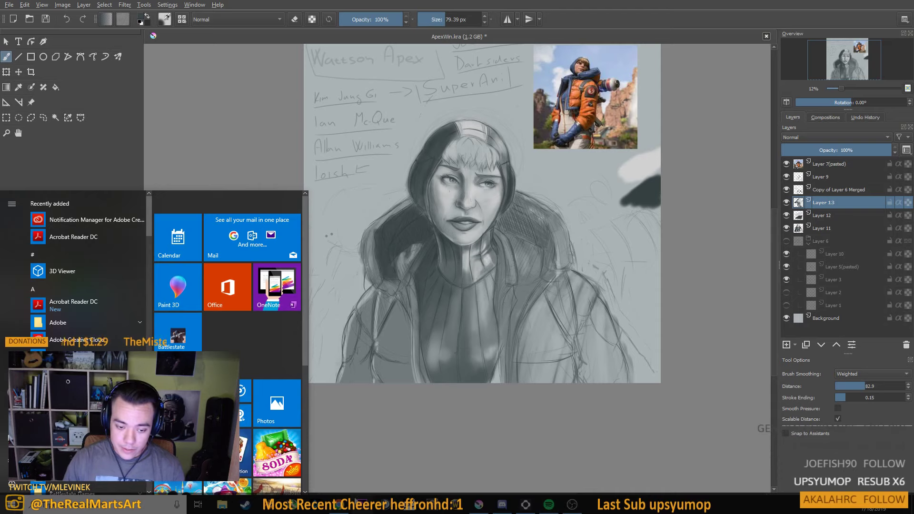
{"action": "left_click", "coordinate": [342, 506]}
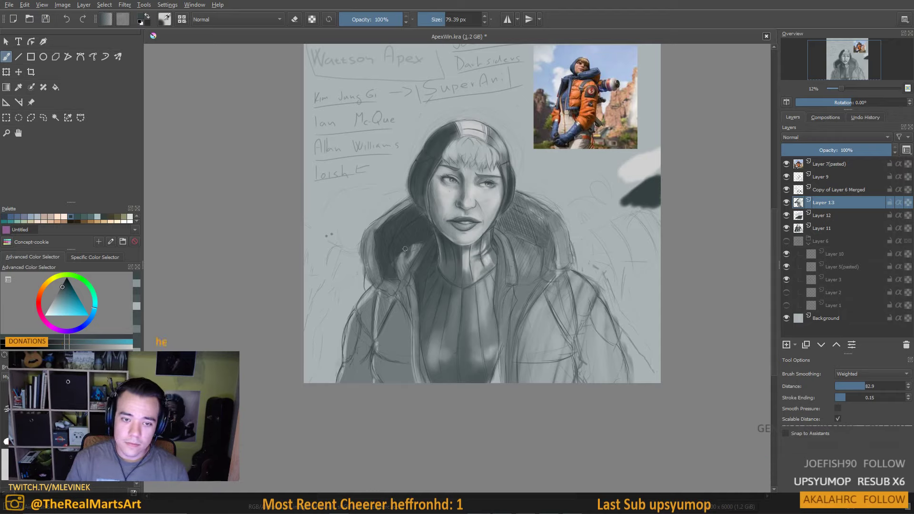
Darken the outer rim of the shadow-side collar with a 126.92 px brush, and rework its lower inner fold at 50.04 px
{"action": "left_click_drag", "start_coordinate": [384, 250], "coordinate": [386, 250], "text": "shift"}
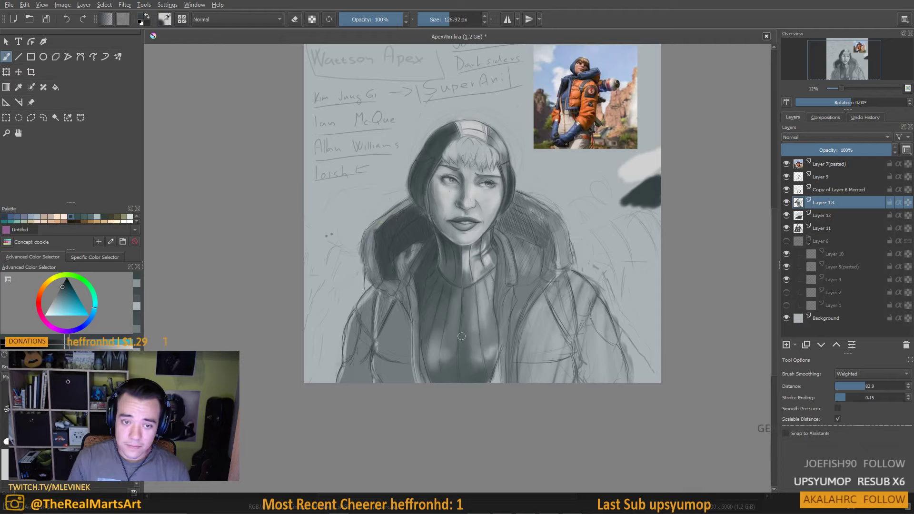
{"action": "mouse_move", "coordinate": [410, 200]}
{"action": "left_mouse_down"}
{"action": "mouse_move", "coordinate": [366, 234]}
{"action": "mouse_move", "coordinate": [379, 223]}
{"action": "mouse_move", "coordinate": [374, 242]}
{"action": "mouse_move", "coordinate": [363, 233]}
{"action": "mouse_move", "coordinate": [384, 265]}
{"action": "mouse_move", "coordinate": [371, 245]}
{"action": "left_mouse_up"}
{"action": "left_click", "coordinate": [373, 269], "text": "ctrl"}
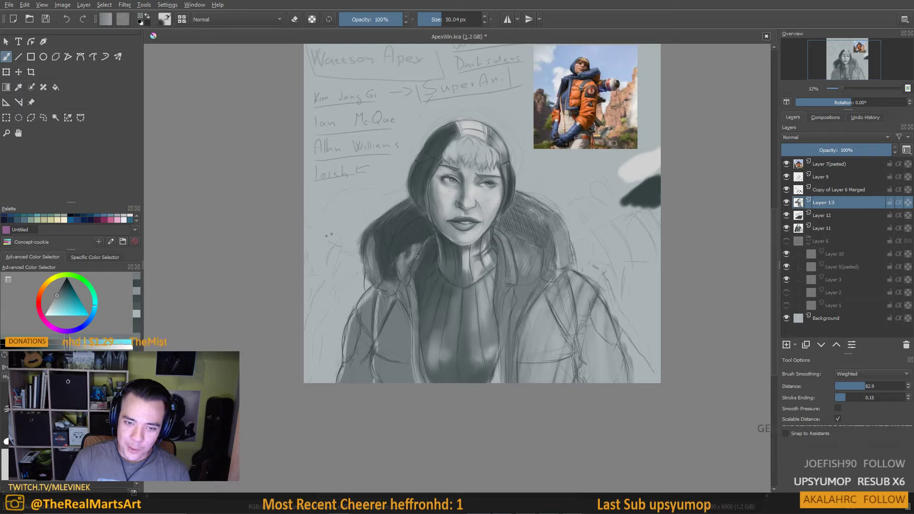
{"action": "left_click", "coordinate": [411, 231], "text": "ctrl"}
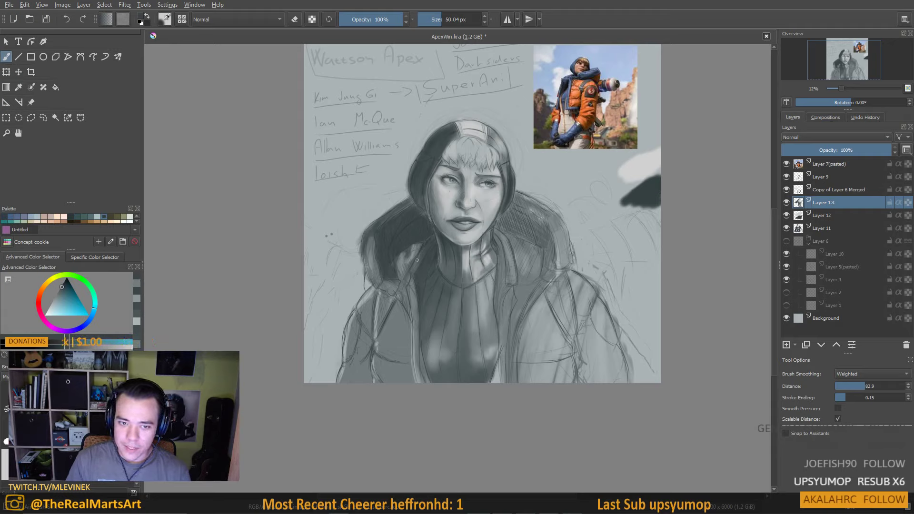
{"action": "left_click_drag", "start_coordinate": [384, 282], "coordinate": [415, 270], "text": "ctrl"}
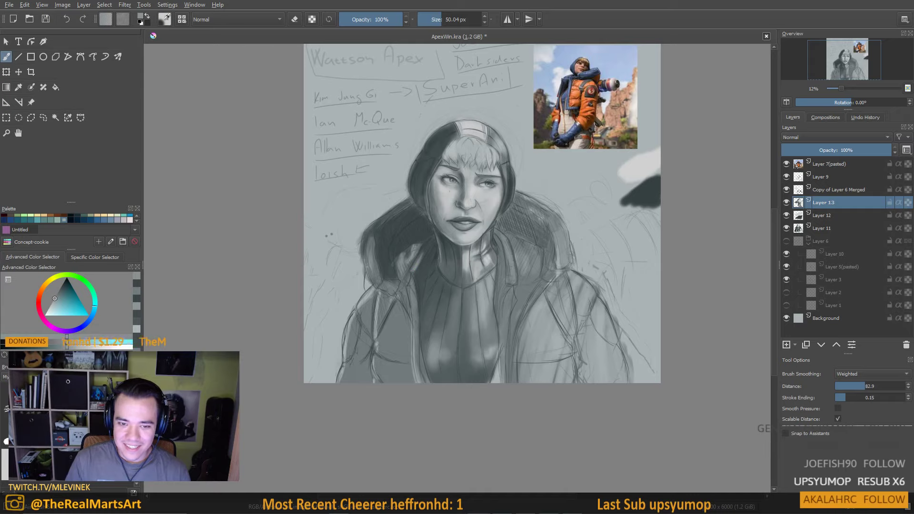
Refine the narrow collar edge beside the neck with sampled light and dark tones, varying the brush between 29.90 and 42.40 px
{"action": "left_click", "coordinate": [424, 250], "text": "ctrl"}
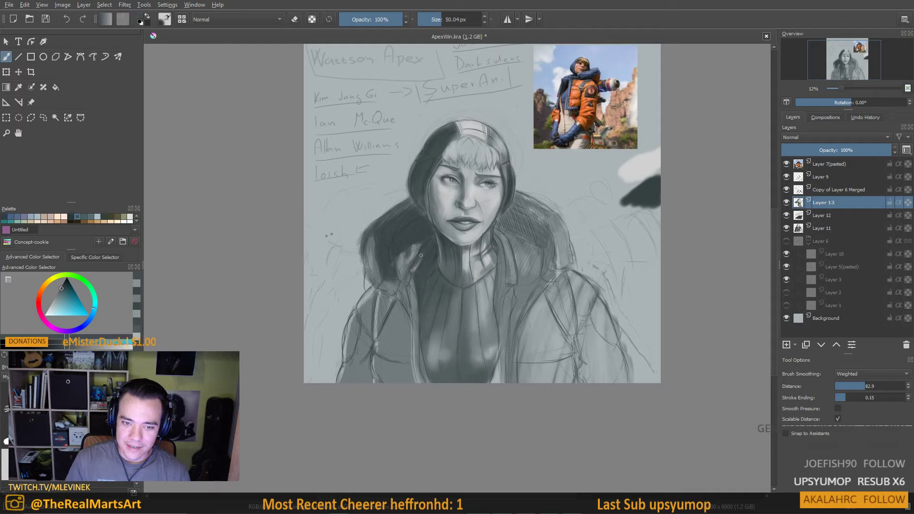
{"action": "left_click", "coordinate": [417, 266], "text": "ctrl"}
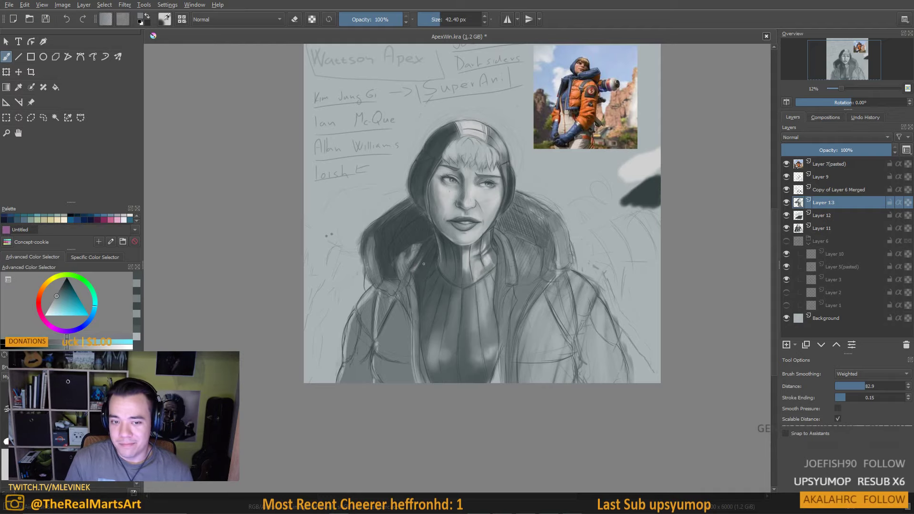
{"action": "left_click_drag", "start_coordinate": [430, 259], "coordinate": [421, 259], "text": "shift"}
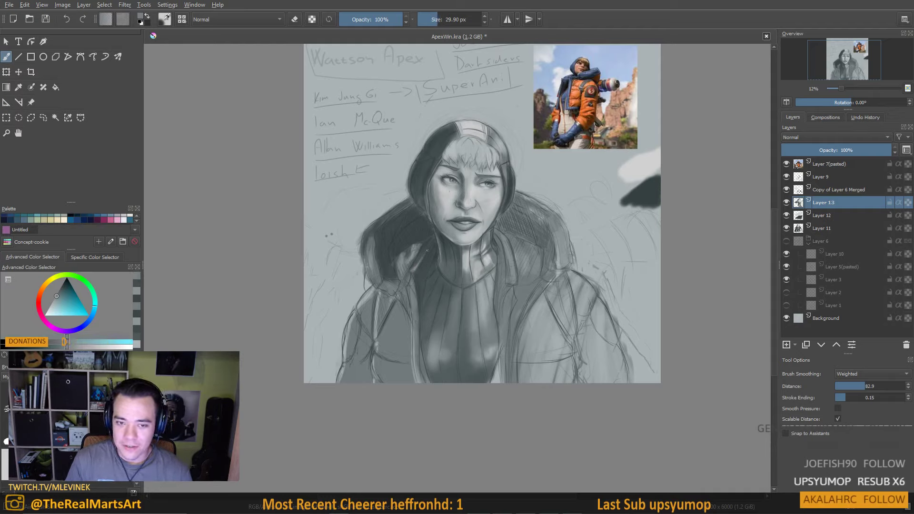
{"action": "left_click", "coordinate": [421, 252], "text": "ctrl"}
{"action": "left_click", "coordinate": [381, 245], "text": "ctrl"}
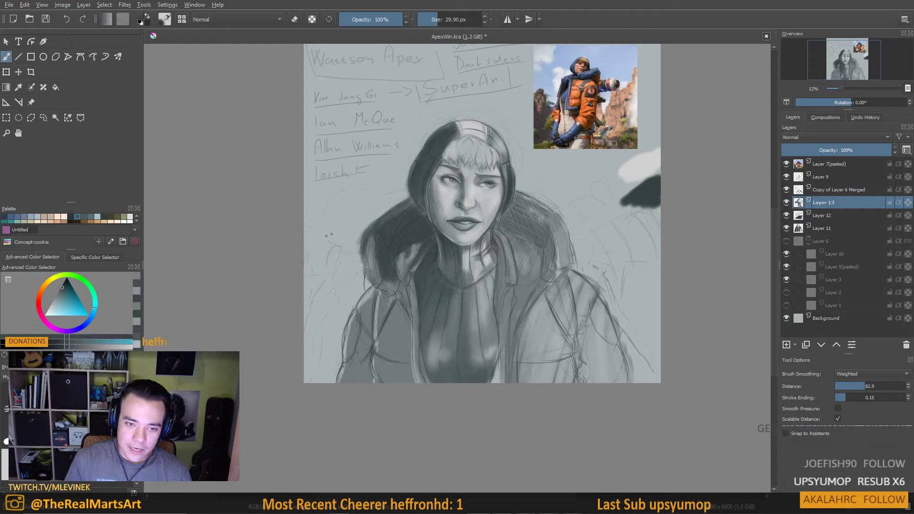
{"action": "left_click_drag", "start_coordinate": [424, 251], "coordinate": [411, 268]}
{"action": "key", "text": "bracketright"}
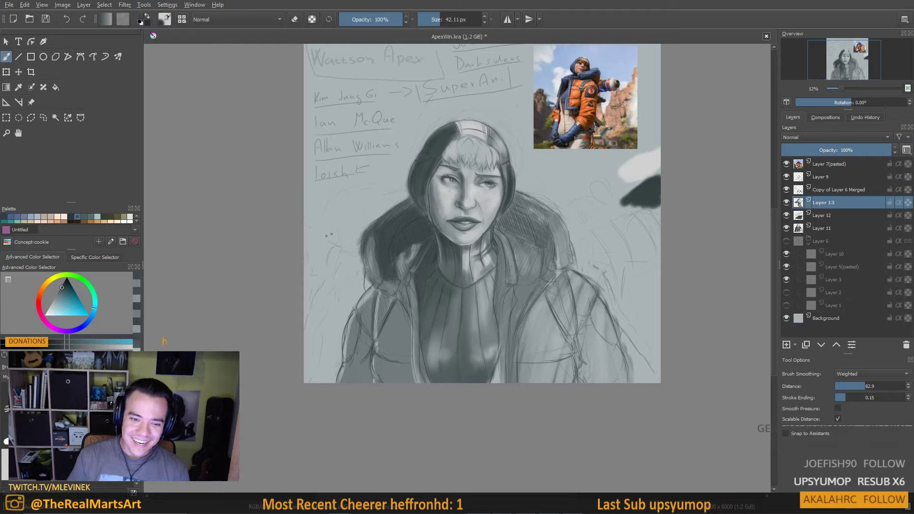
Deepen the outer collar's shading with sampled mid and dark tones, enlarging the brush to 63.24 px and again to 93.82 px
{"action": "left_click", "coordinate": [375, 265], "text": "ctrl"}
{"action": "left_click_drag", "start_coordinate": [377, 224], "coordinate": [385, 224]}
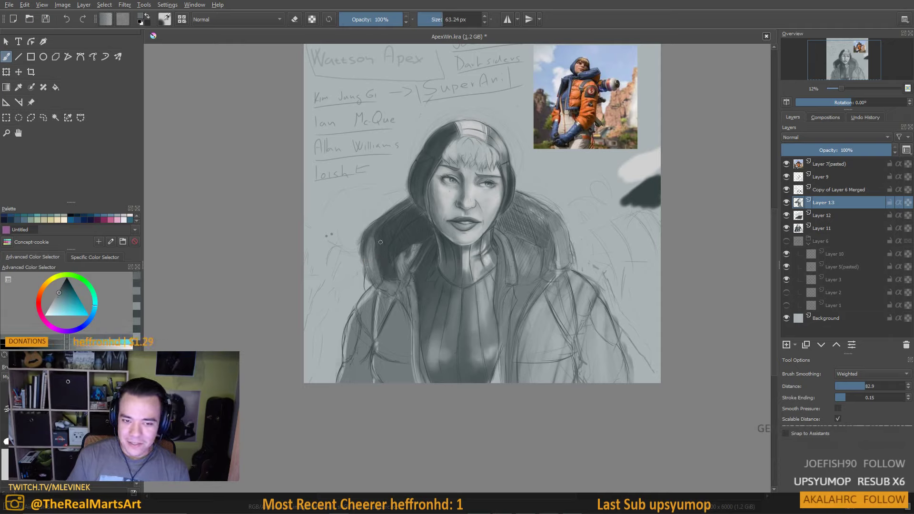
{"action": "left_click", "coordinate": [432, 150], "text": "ctrl"}
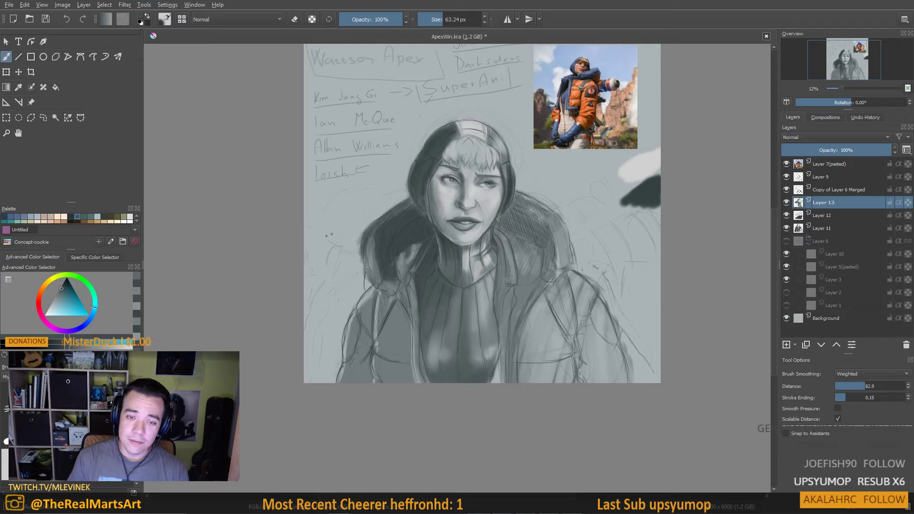
{"action": "left_click", "coordinate": [386, 241], "text": "ctrl"}
{"action": "left_click_drag", "start_coordinate": [383, 220], "coordinate": [412, 221]}
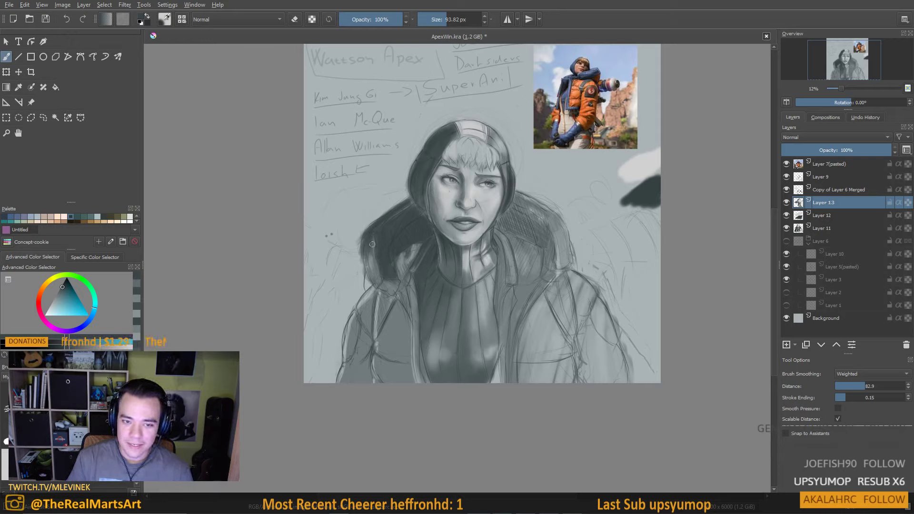
{"action": "left_click", "coordinate": [377, 270], "text": "ctrl"}
{"action": "left_click_drag", "start_coordinate": [375, 261], "coordinate": [374, 277]}
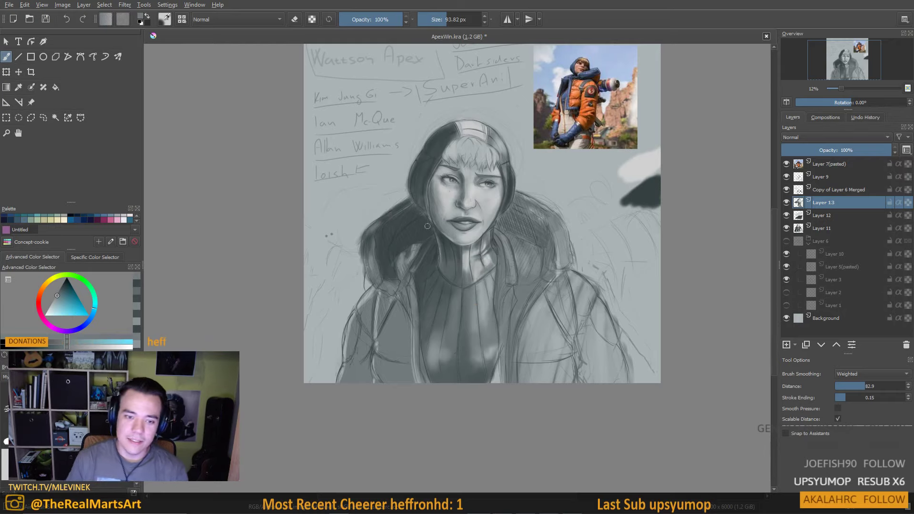
Darken the collar's base and the jacket's opening edge down the sweater with sampled dark tones, enlarging the brush from 93.82 to 138.24 px
{"action": "left_click", "coordinate": [419, 177], "text": "ctrl"}
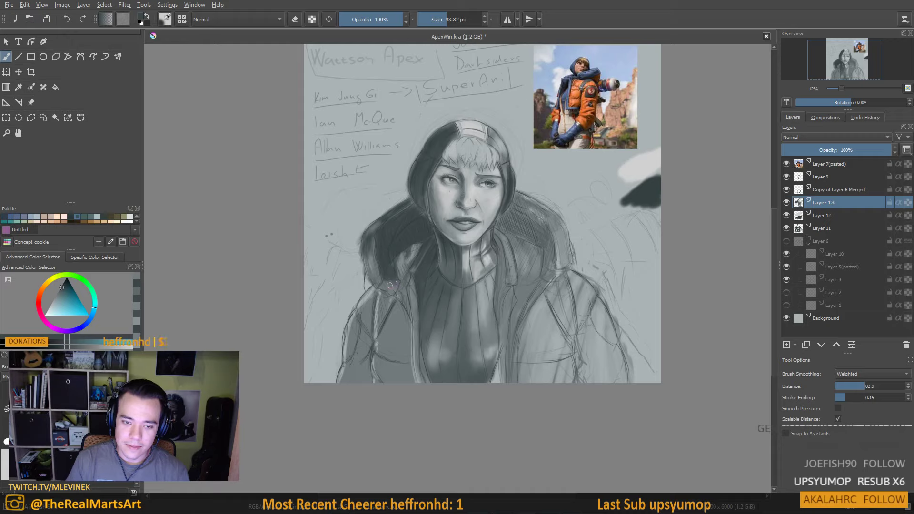
{"action": "left_click_drag", "start_coordinate": [388, 282], "coordinate": [394, 292]}
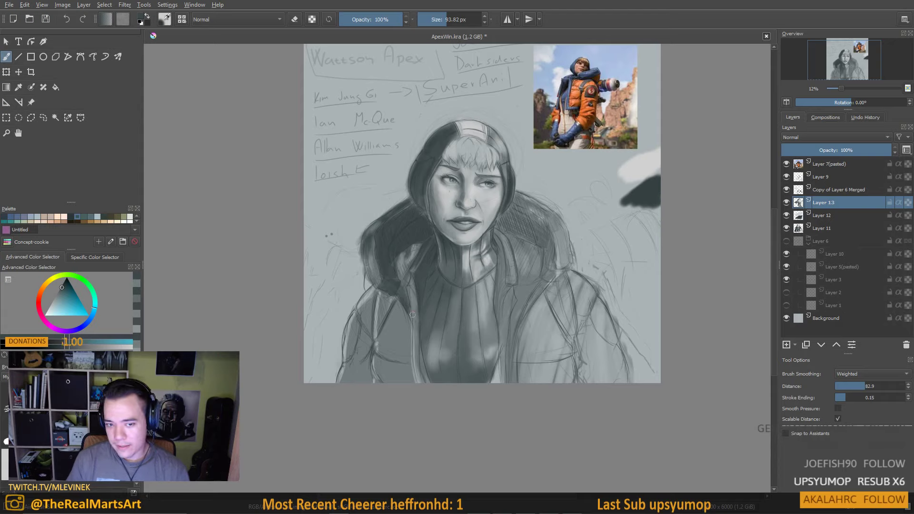
{"action": "left_click_drag", "start_coordinate": [404, 290], "coordinate": [417, 291], "text": "shift"}
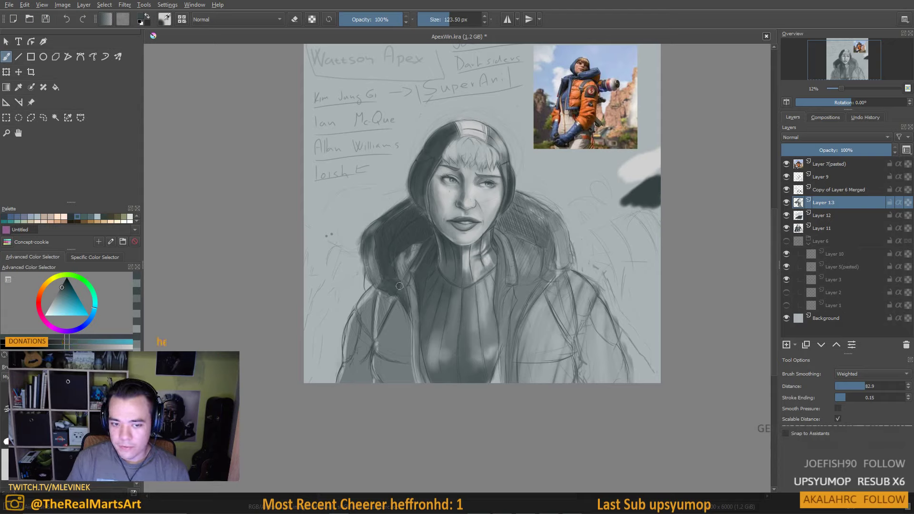
{"action": "left_click", "coordinate": [407, 267], "text": "ctrl"}
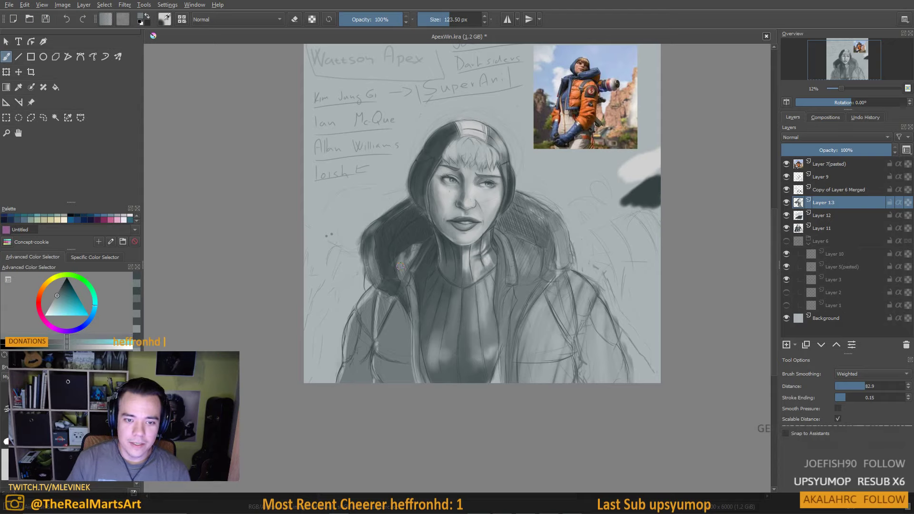
{"action": "left_click", "coordinate": [407, 304], "text": "ctrl"}
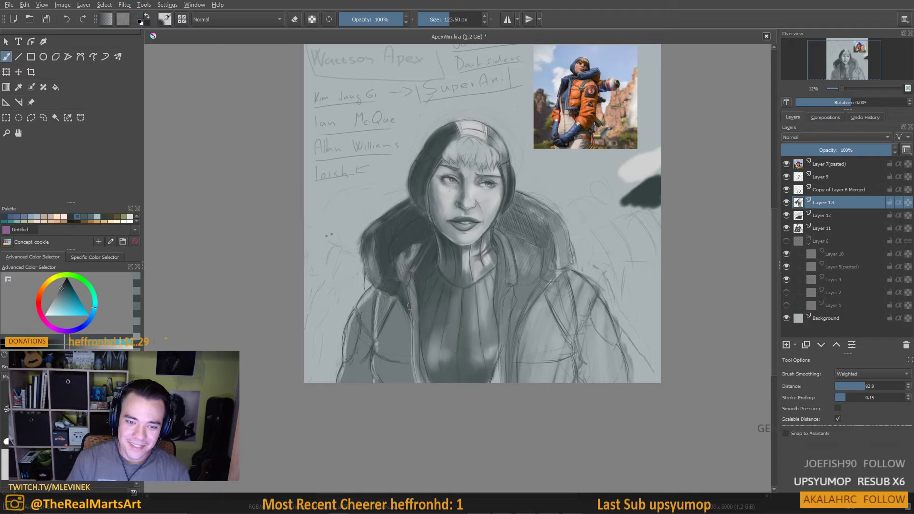
{"action": "mouse_move", "coordinate": [410, 315]}
{"action": "left_mouse_down"}
{"action": "mouse_move", "coordinate": [411, 278]}
{"action": "mouse_move", "coordinate": [416, 328]}
{"action": "left_mouse_up"}
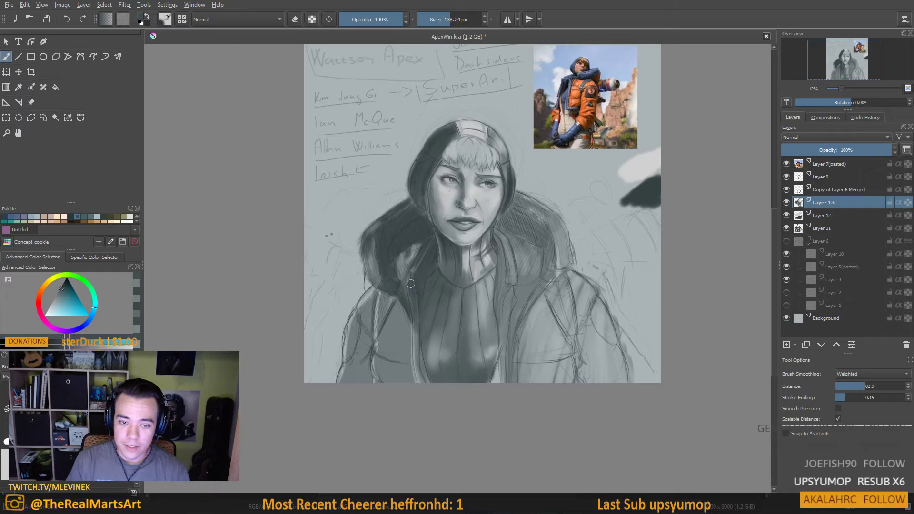
{"action": "mouse_move", "coordinate": [411, 284]}
{"action": "left_mouse_down"}
{"action": "mouse_move", "coordinate": [416, 371]}
{"action": "mouse_move", "coordinate": [418, 313]}
{"action": "mouse_move", "coordinate": [417, 373]}
{"action": "mouse_move", "coordinate": [416, 321]}
{"action": "mouse_move", "coordinate": [425, 374]}
{"action": "left_mouse_up"}
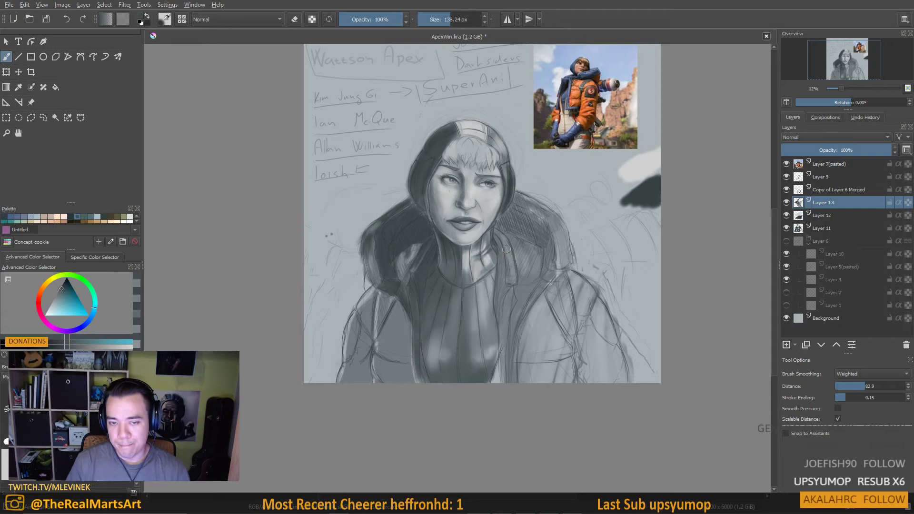
Blend the sweater's collar edge and folds with a sampled mid tone, reducing the brush to 118.43, 58.47 and 35.37 px
{"action": "left_click_drag", "start_coordinate": [507, 250], "coordinate": [512, 250], "text": "shift"}
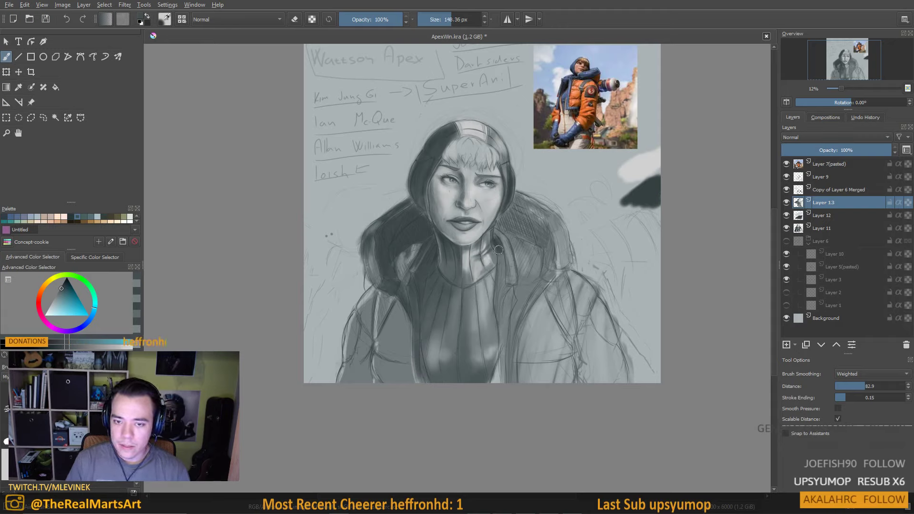
{"action": "left_click", "coordinate": [447, 287], "text": "ctrl"}
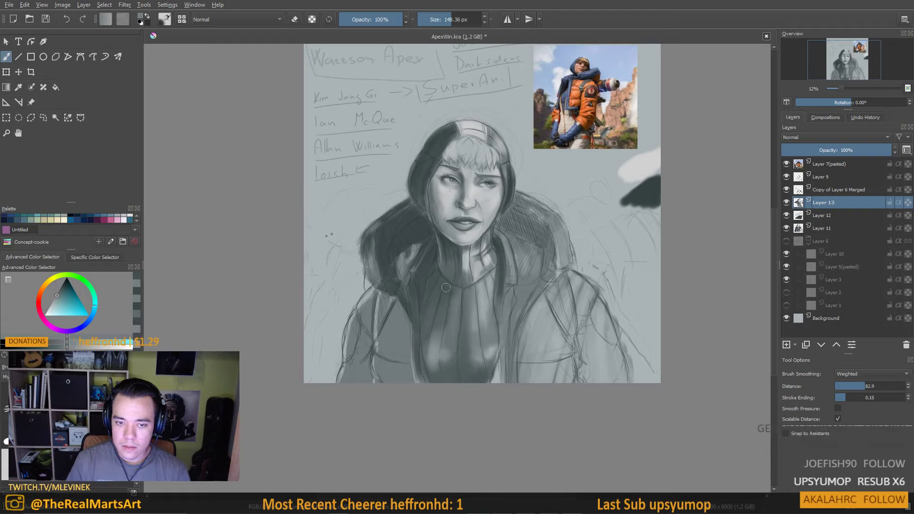
{"action": "key", "text": "bracketleft"}
{"action": "key", "text": "bracketleft"}
{"action": "key", "text": "bracketleft"}
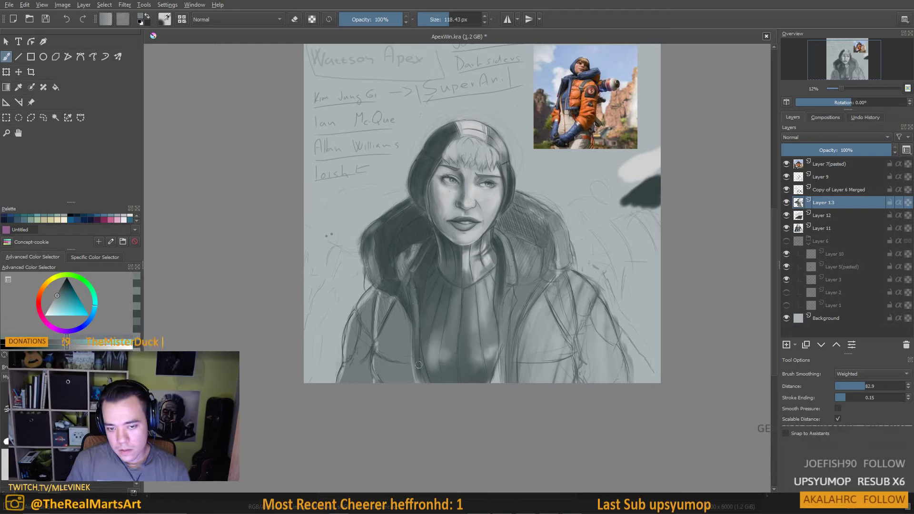
{"action": "key", "text": "bracketleft"}
{"action": "key", "text": "bracketleft"}
{"action": "key", "text": "bracketleft"}
{"action": "key", "text": "bracketleft"}
{"action": "key", "text": "bracketleft"}
{"action": "key", "text": "bracketleft"}
{"action": "key", "text": "bracketleft"}
{"action": "key", "text": "bracketleft"}
{"action": "key", "text": "bracketleft"}
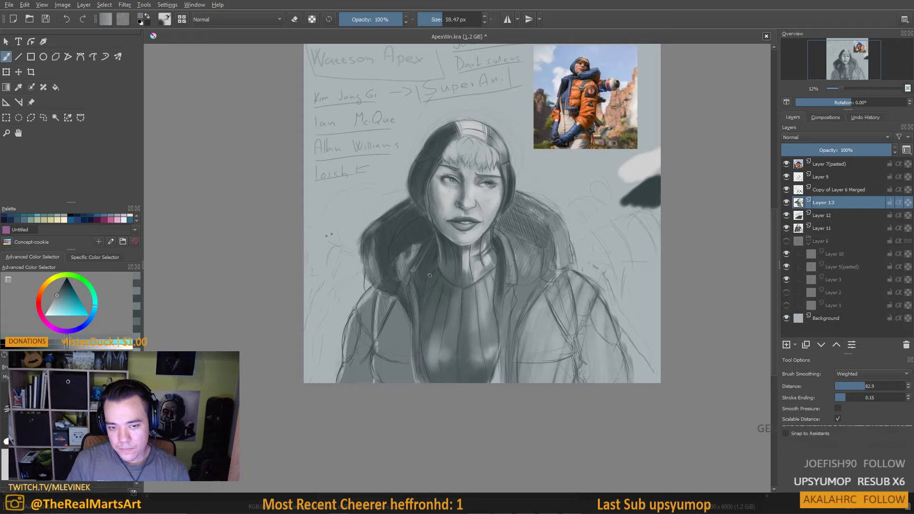
{"action": "key", "text": "bracketleft"}
{"action": "key", "text": "bracketleft"}
{"action": "key", "text": "bracketleft"}
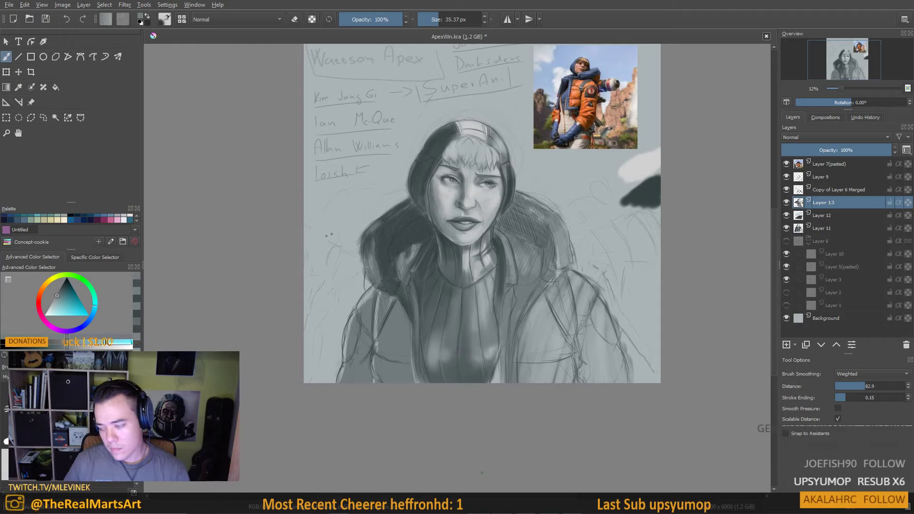
Touch up the edge between jaw and shadow-side collar with a light tone sampled from the face, at 22.67 px
{"action": "left_click_drag", "start_coordinate": [506, 297], "coordinate": [518, 270]}
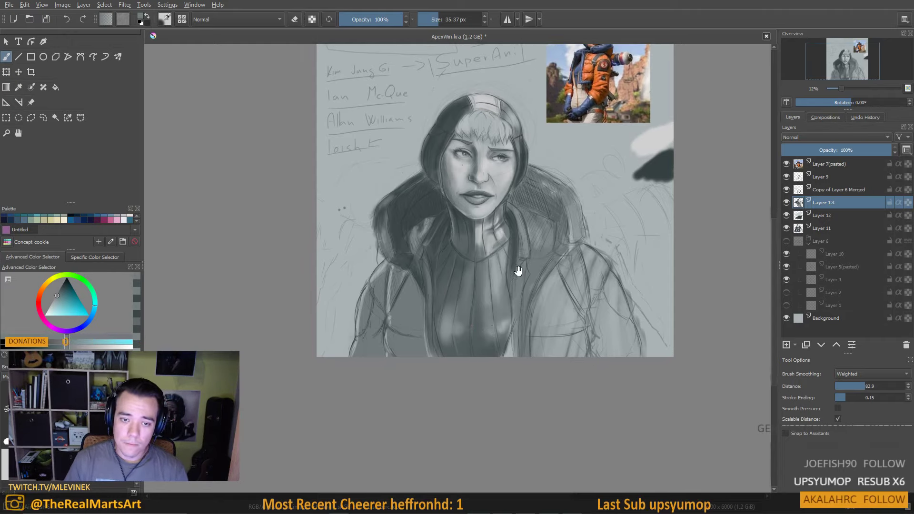
{"action": "left_click", "coordinate": [498, 178], "text": "ctrl"}
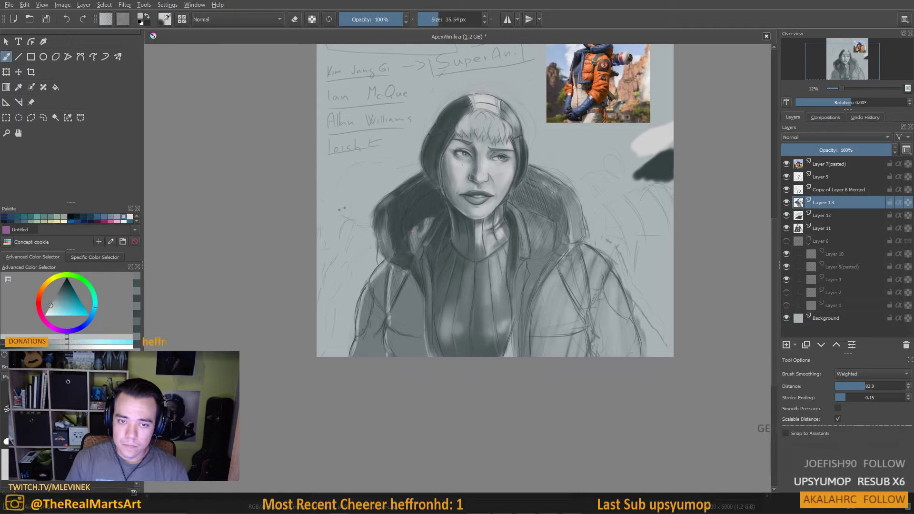
{"action": "key", "text": "["}
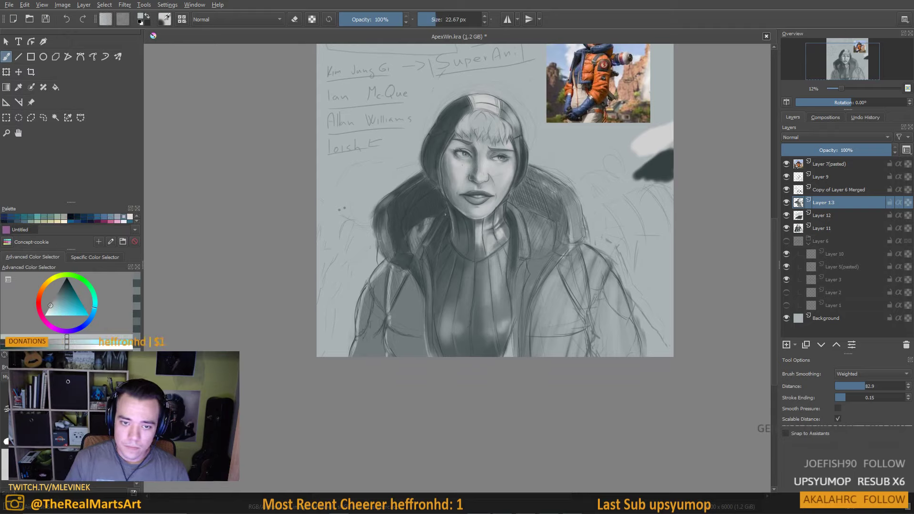
{"action": "left_click_drag", "start_coordinate": [445, 215], "coordinate": [446, 214]}
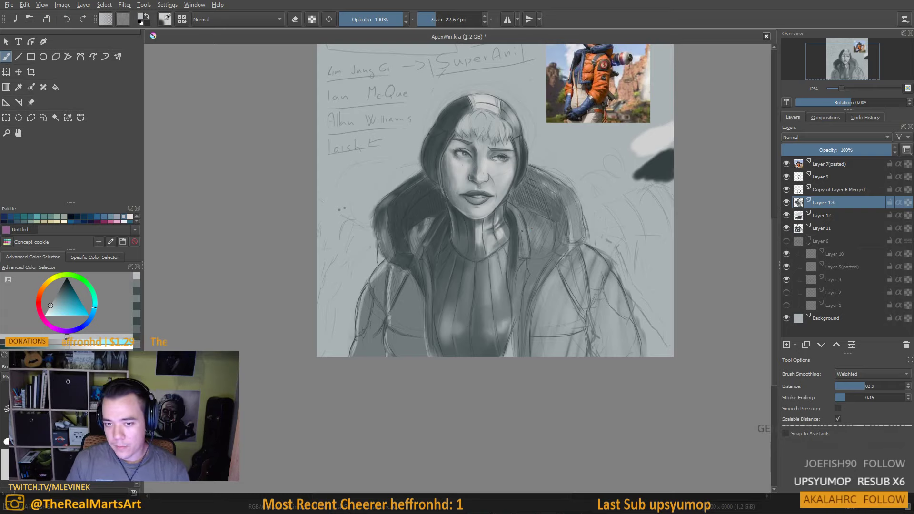
Shade the light-side inner collar beside the neck with the sweater's sampled dark tone, enlarging the brush from 79.90 to 101.47 px
{"action": "left_click", "coordinate": [458, 268], "text": "ctrl"}
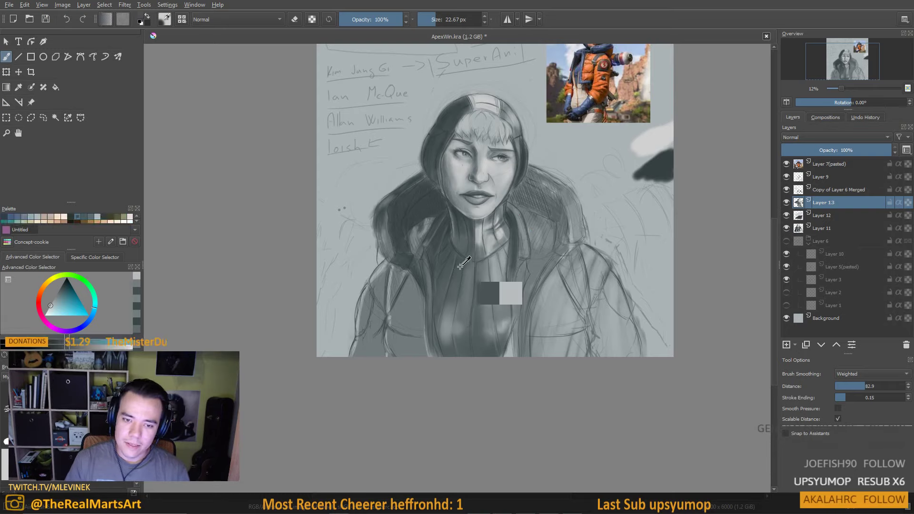
{"action": "left_click_drag", "start_coordinate": [505, 206], "coordinate": [522, 209], "text": "shift"}
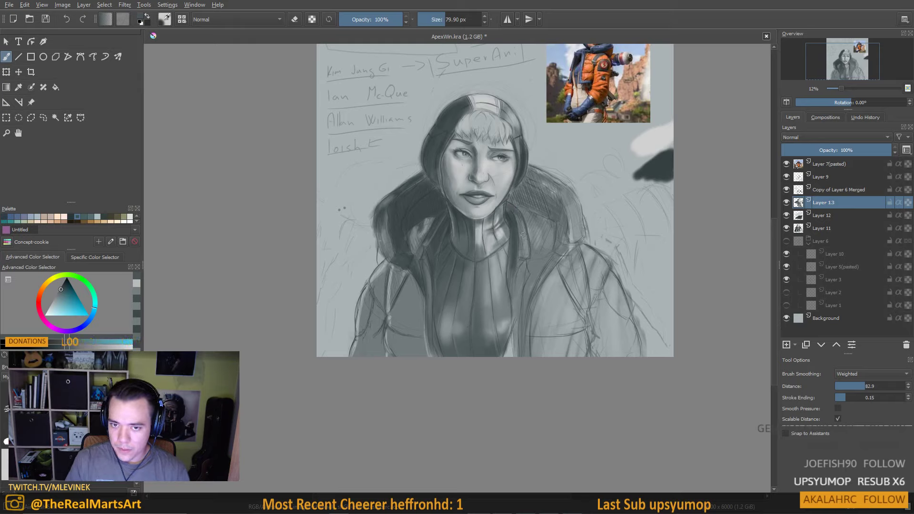
{"action": "left_click_drag", "start_coordinate": [518, 222], "coordinate": [519, 225]}
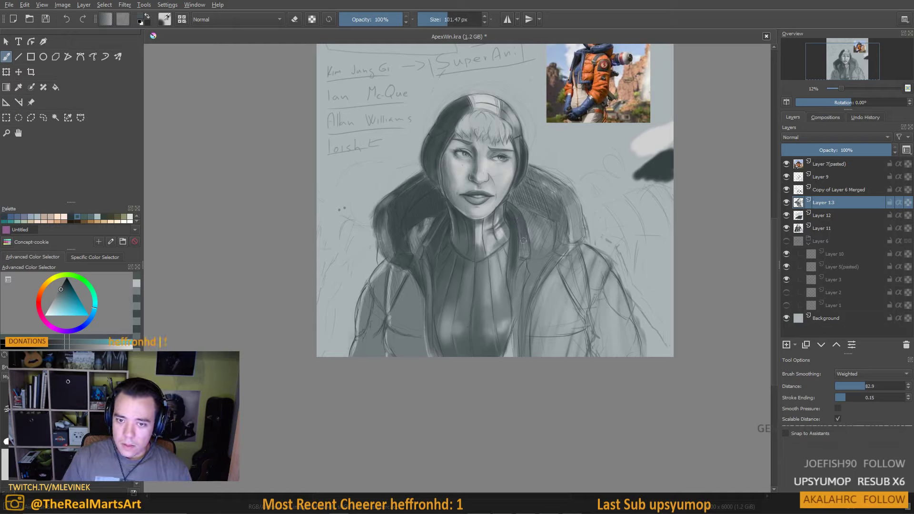
{"action": "left_click", "coordinate": [515, 236], "text": "ctrl"}
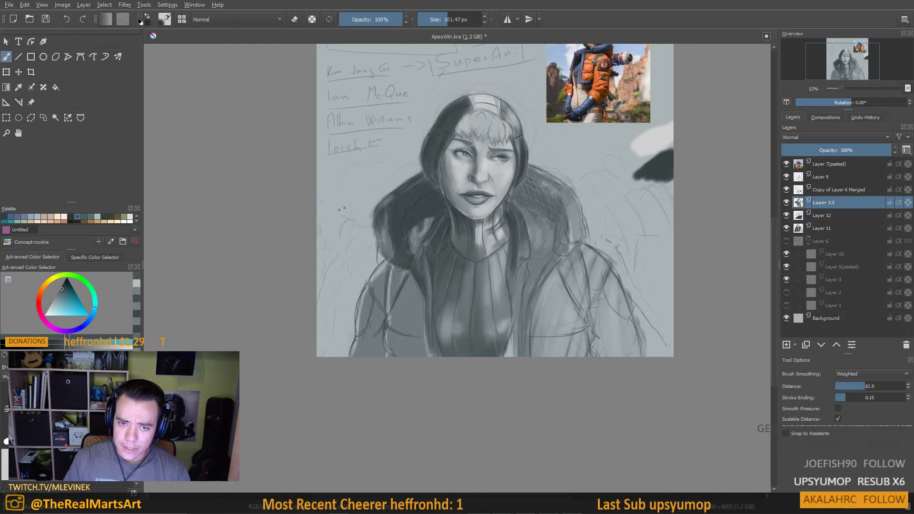
Darken the jacket's opening edge beside the sweater with sampled dark tones, varying the brush between 72.96 and 101.12 px
{"action": "left_click", "coordinate": [521, 163], "text": "ctrl"}
{"action": "mouse_move", "coordinate": [519, 243]}
{"action": "left_mouse_down"}
{"action": "mouse_move", "coordinate": [511, 244]}
{"action": "mouse_move", "coordinate": [512, 295]}
{"action": "mouse_move", "coordinate": [518, 262]}
{"action": "mouse_move", "coordinate": [512, 274]}
{"action": "left_mouse_up"}
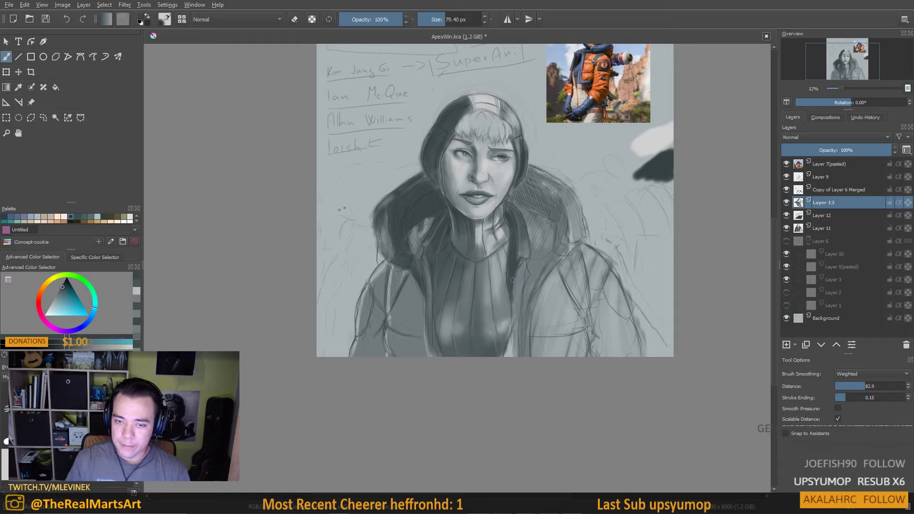
{"action": "left_click_drag", "start_coordinate": [511, 291], "coordinate": [521, 291], "text": "shift"}
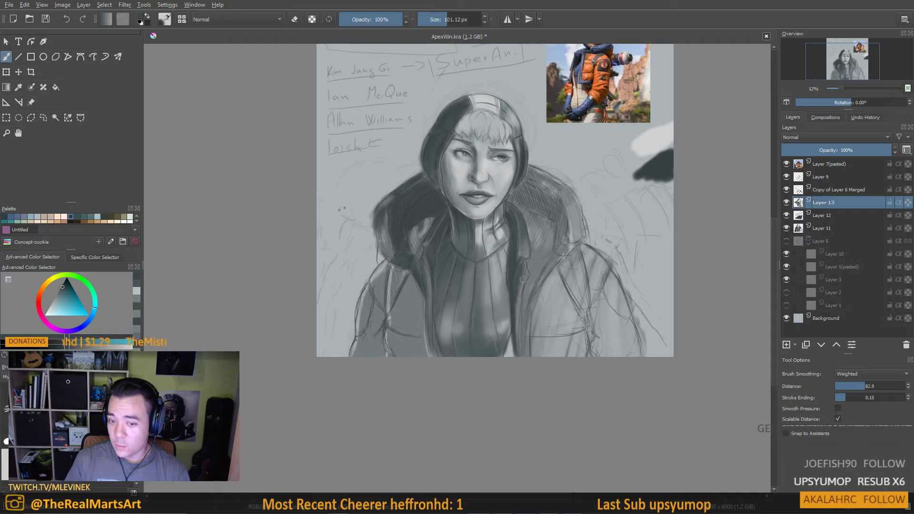
{"action": "left_click_drag", "start_coordinate": [520, 285], "coordinate": [517, 323]}
{"action": "left_click", "coordinate": [513, 264], "text": "ctrl"}
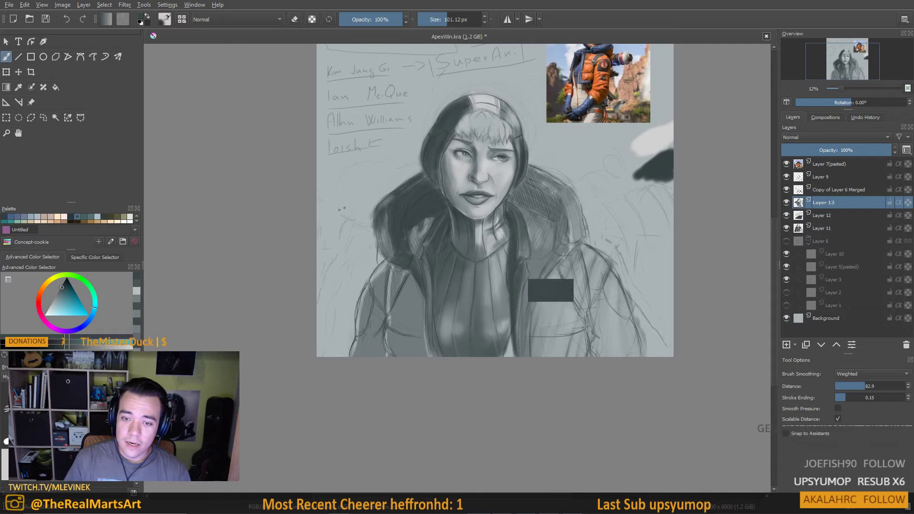
{"action": "left_click_drag", "start_coordinate": [510, 291], "coordinate": [506, 291], "text": "shift"}
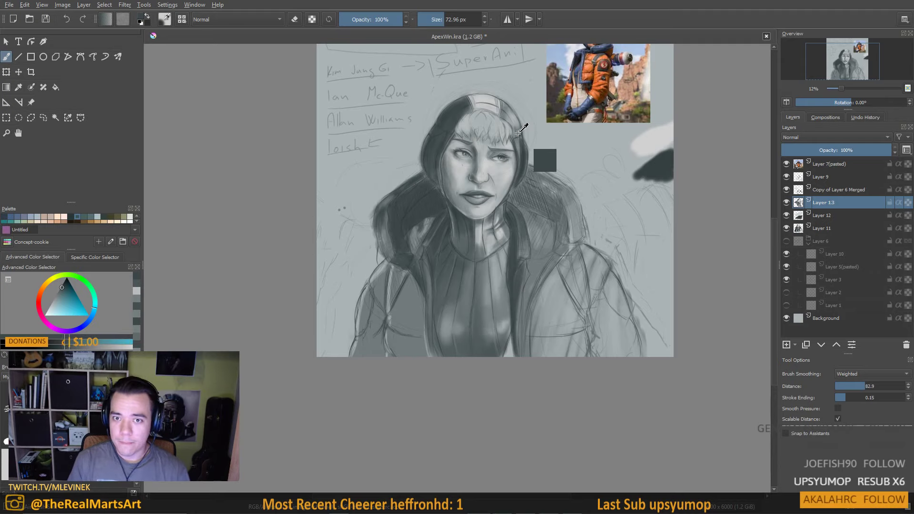
Refine the jacket's opening edge below the collar with a light face tone at 52.00 px and a sampled dark tone at 62.54 px
{"action": "left_click", "coordinate": [502, 172], "text": "ctrl"}
{"action": "left_click_drag", "start_coordinate": [520, 270], "coordinate": [510, 269], "text": "shift"}
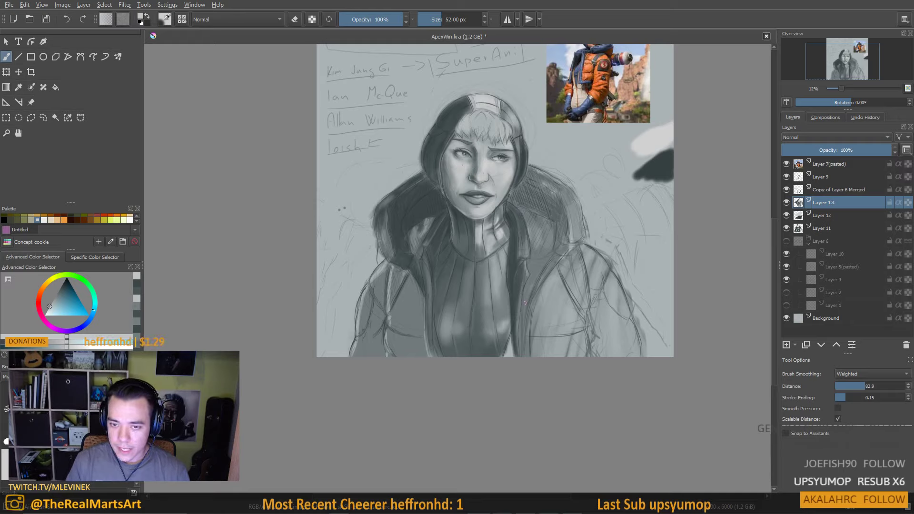
{"action": "left_click", "coordinate": [521, 274], "text": "ctrl"}
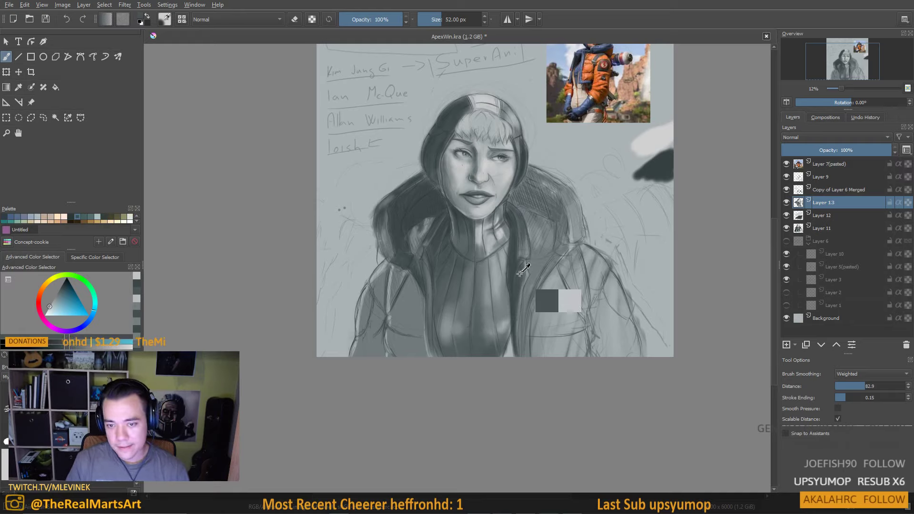
{"action": "left_click_drag", "start_coordinate": [523, 270], "coordinate": [523, 264], "text": "shift"}
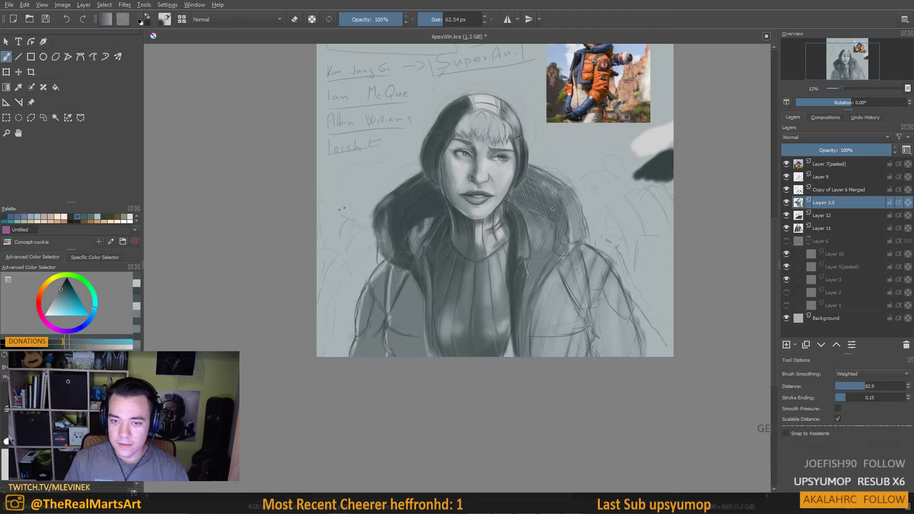
Block in the light-side hood collar's interior with a sampled dark tone, enlarging the brush from 130.87 to 183.38 px
{"action": "left_click", "coordinate": [469, 230], "text": "ctrl"}
{"action": "left_click_drag", "start_coordinate": [526, 197], "coordinate": [531, 197]}
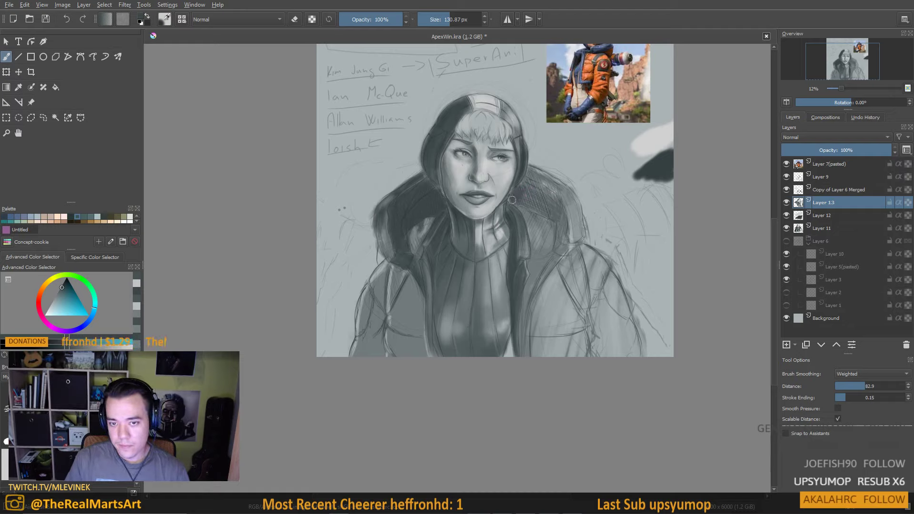
{"action": "left_click_drag", "start_coordinate": [522, 201], "coordinate": [528, 197]}
{"action": "mouse_move", "coordinate": [527, 192]}
{"action": "left_mouse_down"}
{"action": "mouse_move", "coordinate": [557, 203]}
{"action": "mouse_move", "coordinate": [548, 211]}
{"action": "mouse_move", "coordinate": [521, 197]}
{"action": "mouse_move", "coordinate": [536, 197]}
{"action": "mouse_move", "coordinate": [556, 219]}
{"action": "left_mouse_up"}
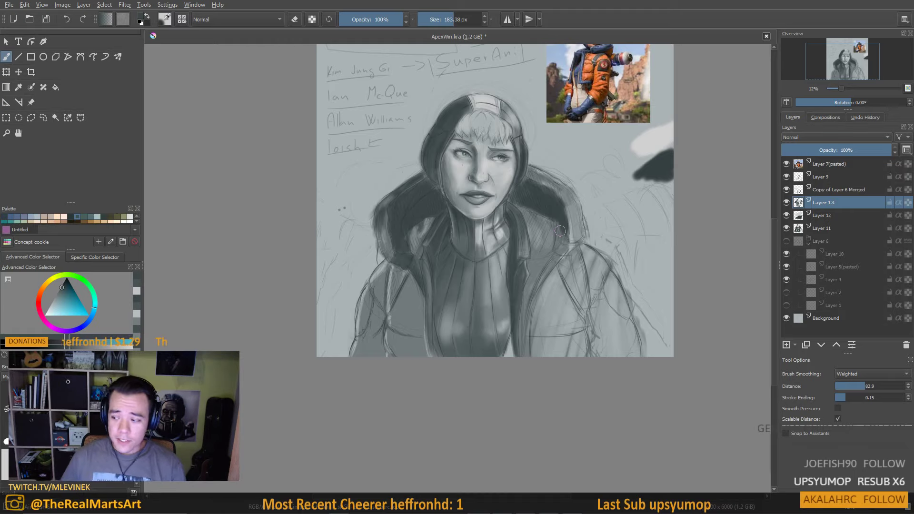
Refine the dark hood interior's edges and the adjoining inner collar flap, varying the brush between 68.27 and 127.75 px
{"action": "mouse_move", "coordinate": [517, 213]}
{"action": "left_mouse_down", "text": "shift"}
{"action": "mouse_move", "coordinate": [495, 213]}
{"action": "mouse_move", "coordinate": [535, 184]}
{"action": "left_mouse_up", "text": "shift"}
{"action": "key", "text": "bracketleft"}
{"action": "key", "text": "bracketleft"}
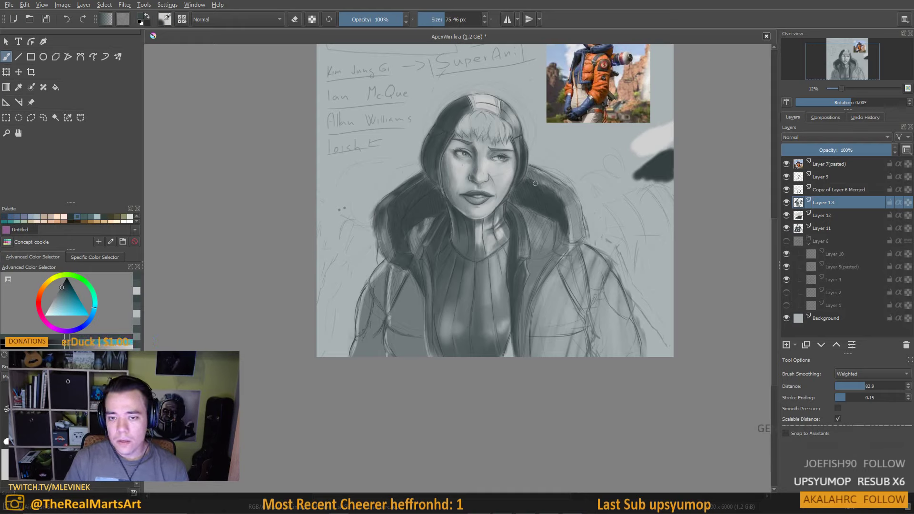
{"action": "key", "text": "bracketright"}
{"action": "key", "text": "bracketright"}
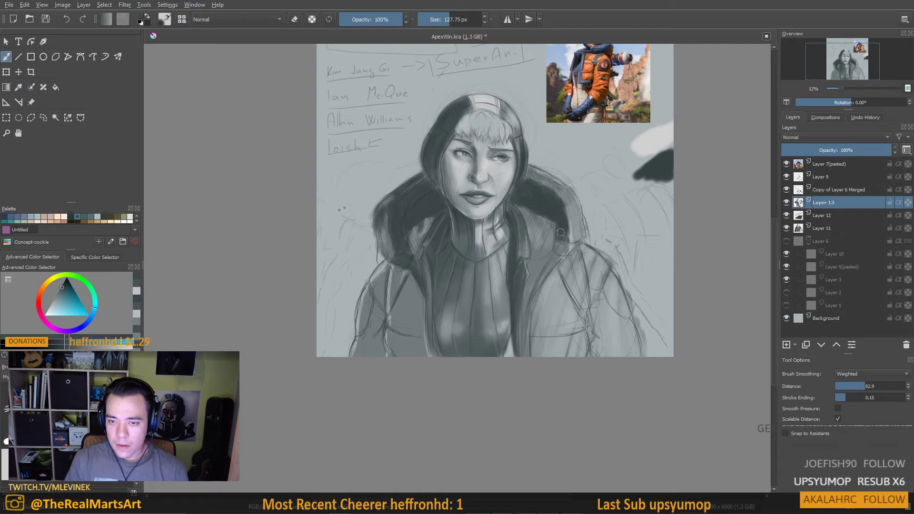
{"action": "left_click_drag", "start_coordinate": [589, 221], "coordinate": [555, 221], "text": "shift"}
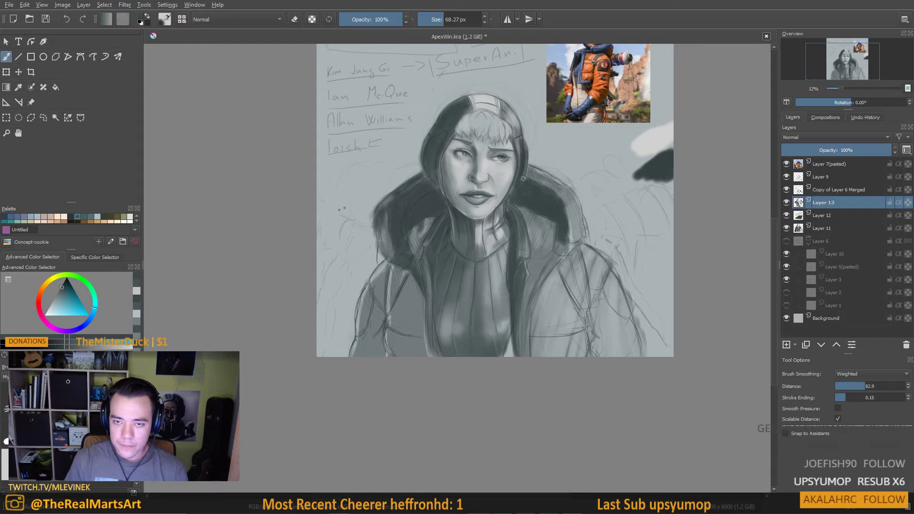
{"action": "mouse_move", "coordinate": [532, 249]}
{"action": "left_mouse_down"}
{"action": "mouse_move", "coordinate": [528, 283]}
{"action": "mouse_move", "coordinate": [533, 258]}
{"action": "left_mouse_up"}
{"action": "left_click_drag", "start_coordinate": [531, 216], "coordinate": [546, 220], "text": "shift"}
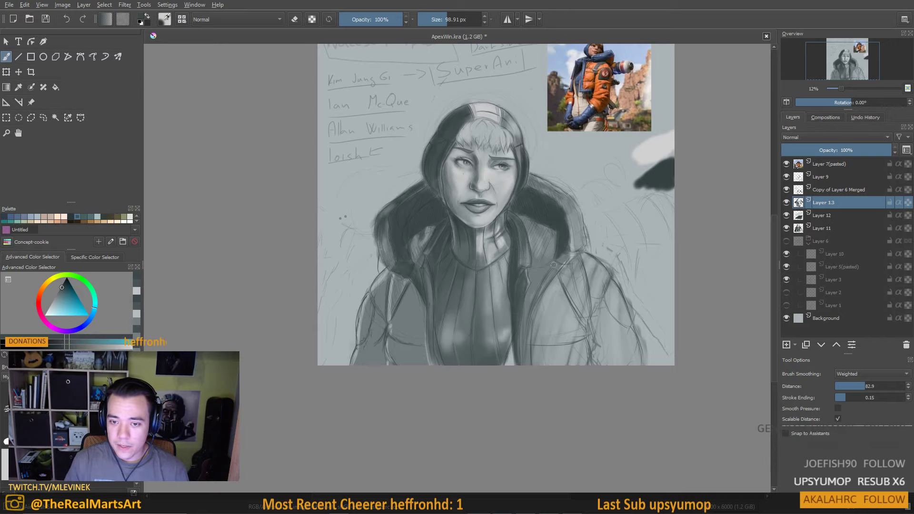
{"action": "left_click_drag", "start_coordinate": [553, 266], "coordinate": [565, 232]}
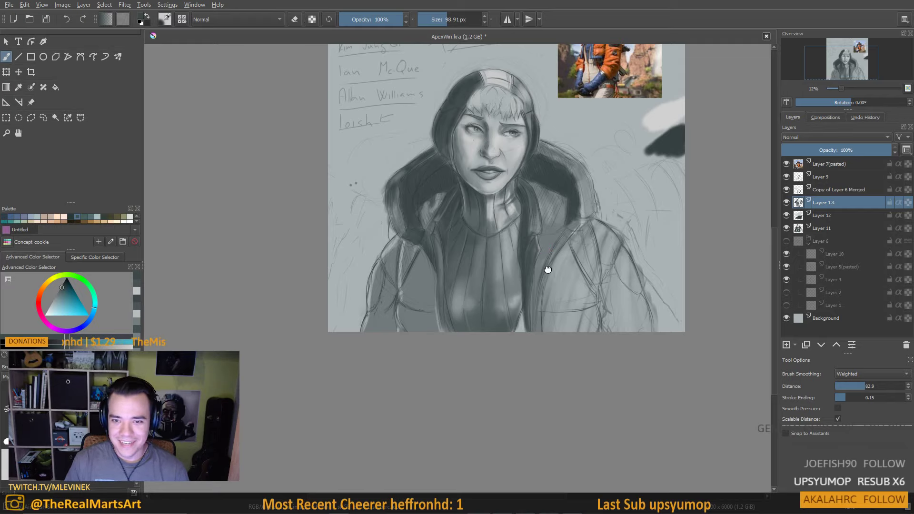
{"action": "left_click_drag", "start_coordinate": [547, 270], "coordinate": [535, 322]}
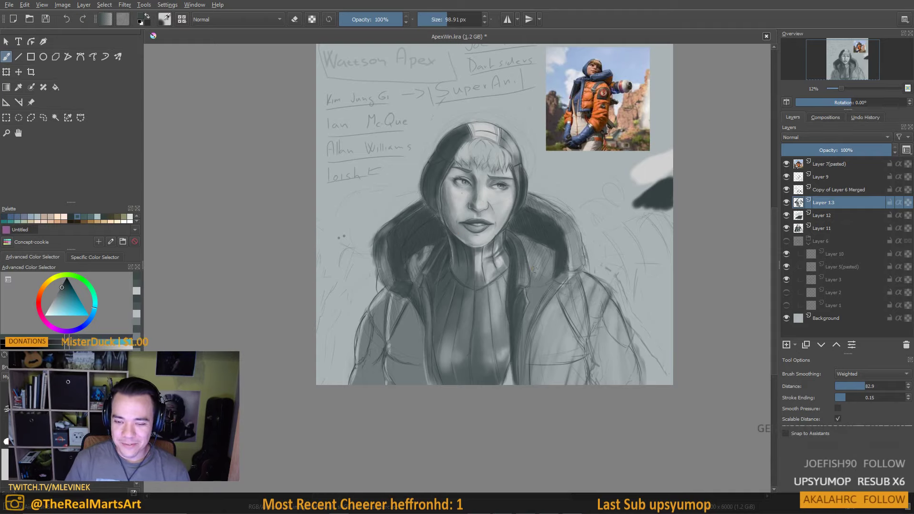
{"action": "left_click_drag", "start_coordinate": [538, 234], "coordinate": [530, 253]}
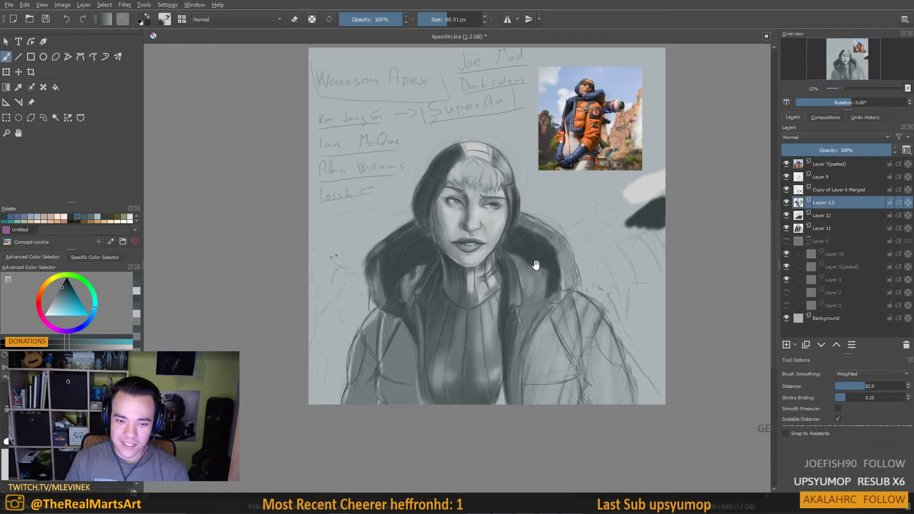
{"action": "left_click_drag", "start_coordinate": [537, 282], "coordinate": [548, 249]}
Refine the dark hood interior beside the jaw and neck with the sampled dark swatch, varying the brush between 51.92 and 131.33 px
{"action": "left_click", "coordinate": [666, 178], "text": "ctrl"}
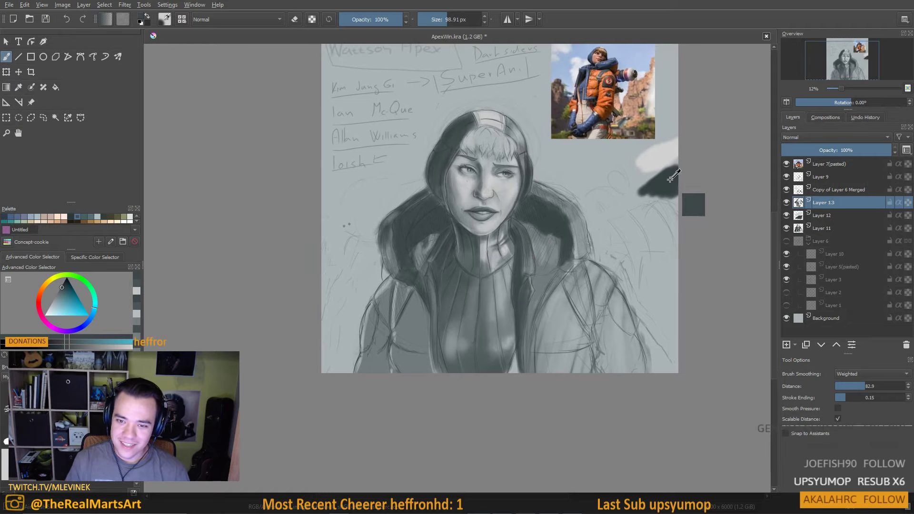
{"action": "left_click_drag", "start_coordinate": [534, 210], "coordinate": [536, 210]}
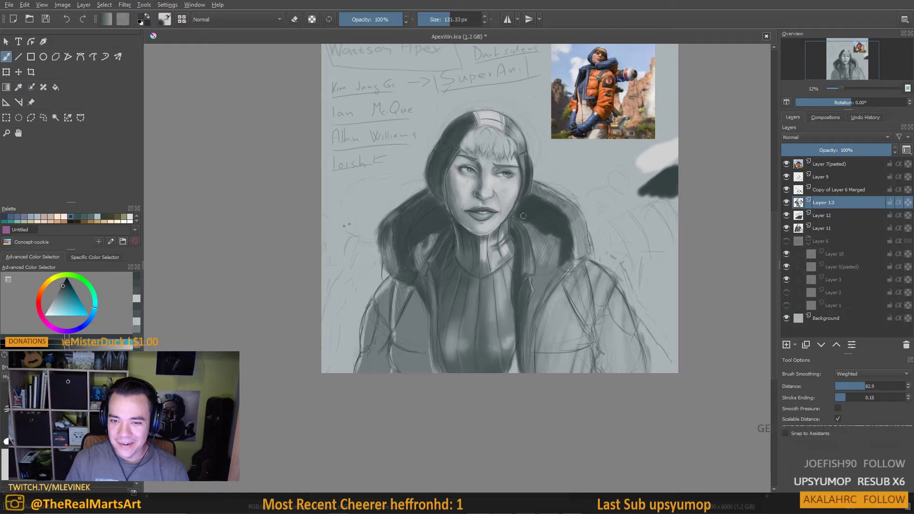
{"action": "left_click_drag", "start_coordinate": [524, 215], "coordinate": [515, 213], "text": "shift"}
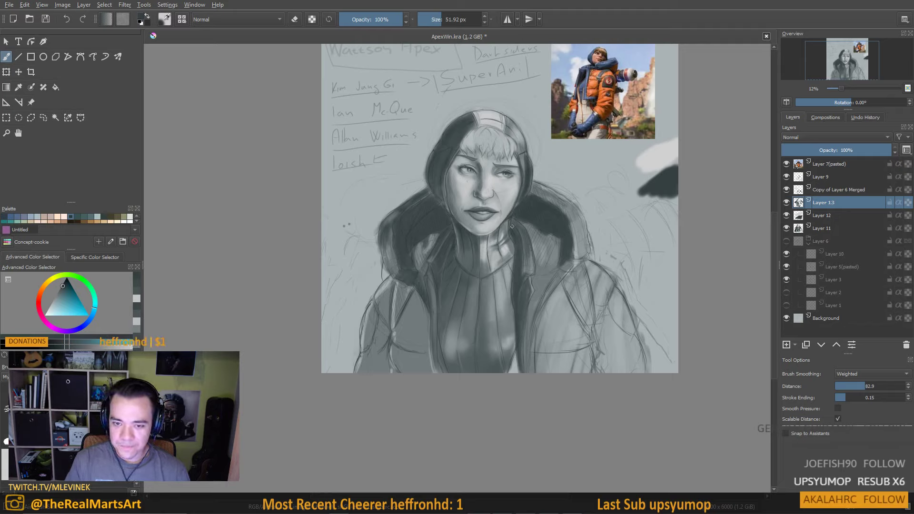
{"action": "key", "text": "bracketright"}
{"action": "key", "text": "bracketright"}
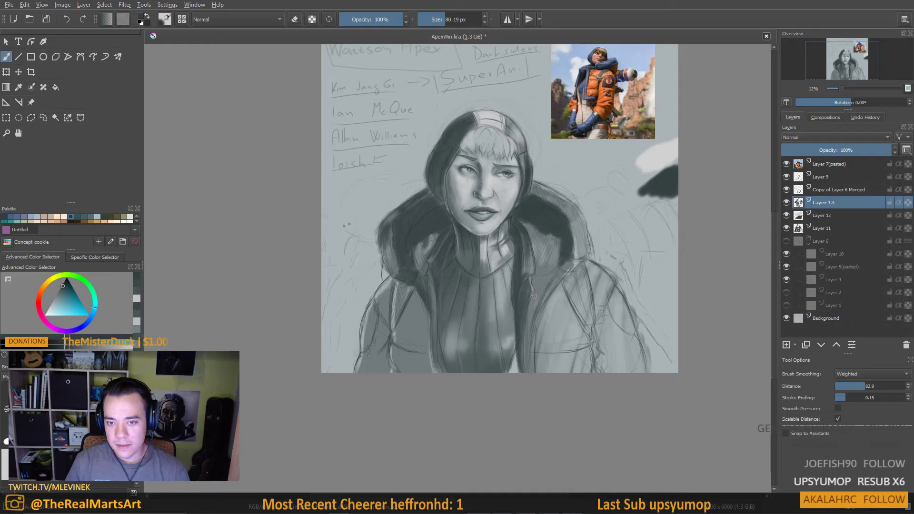
Darken the light-side jacket's opening edge from the hood collar down to the canvas bottom, enlarging the brush from 101.79 to 133.71 px
{"action": "left_click_drag", "start_coordinate": [531, 256], "coordinate": [517, 253]}
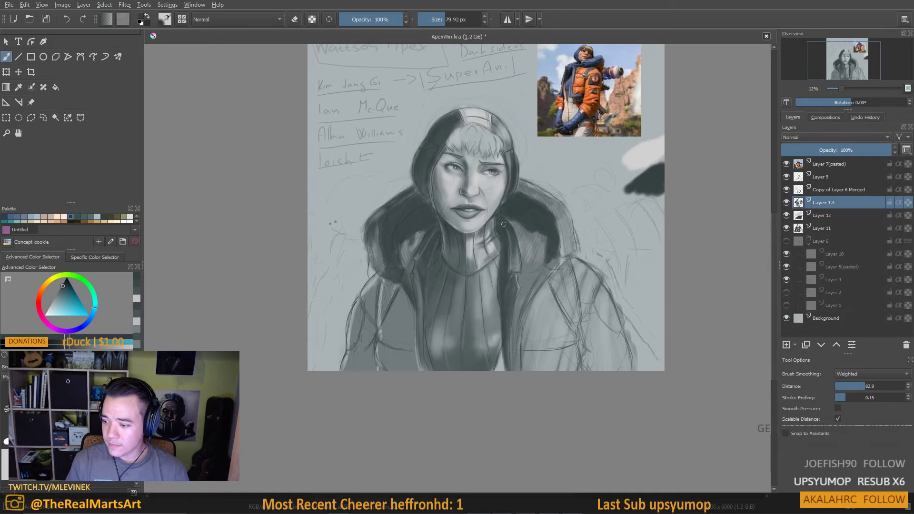
{"action": "key", "text": "bracketright"}
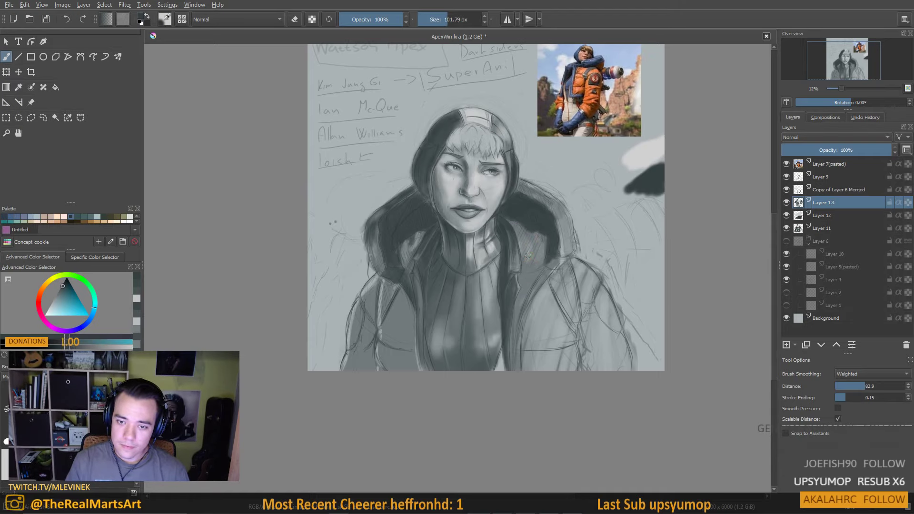
{"action": "left_click_drag", "start_coordinate": [552, 252], "coordinate": [525, 309]}
{"action": "mouse_move", "coordinate": [546, 275]}
{"action": "left_mouse_down"}
{"action": "mouse_move", "coordinate": [515, 354]}
{"action": "mouse_move", "coordinate": [541, 280]}
{"action": "mouse_move", "coordinate": [524, 284]}
{"action": "mouse_move", "coordinate": [517, 309]}
{"action": "left_mouse_up"}
{"action": "left_click_drag", "start_coordinate": [547, 267], "coordinate": [519, 317]}
{"action": "mouse_move", "coordinate": [533, 281]}
{"action": "left_mouse_down"}
{"action": "mouse_move", "coordinate": [512, 344]}
{"action": "mouse_move", "coordinate": [525, 290]}
{"action": "mouse_move", "coordinate": [514, 318]}
{"action": "mouse_move", "coordinate": [516, 377]}
{"action": "left_mouse_up"}
{"action": "left_click_drag", "start_coordinate": [513, 333], "coordinate": [515, 370]}
{"action": "left_click_drag", "start_coordinate": [515, 335], "coordinate": [514, 367]}
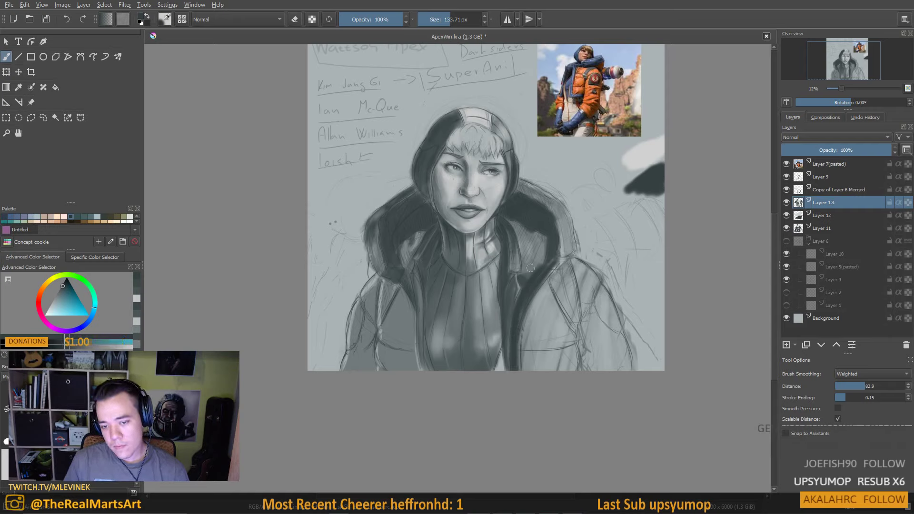
Shade the sweater's edge beside the light-side jacket opening with sampled tones, reducing the brush from 133.71 to 96.56 px
{"action": "mouse_move", "coordinate": [507, 298]}
{"action": "left_mouse_down"}
{"action": "mouse_move", "coordinate": [508, 372]}
{"action": "mouse_move", "coordinate": [516, 278]}
{"action": "mouse_move", "coordinate": [497, 367]}
{"action": "mouse_move", "coordinate": [500, 373]}
{"action": "left_mouse_up"}
{"action": "left_click", "coordinate": [494, 354], "text": "ctrl"}
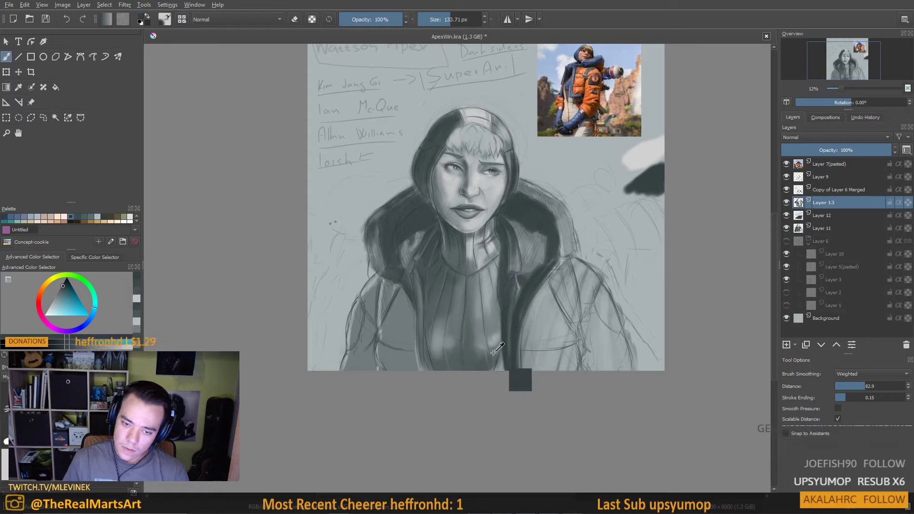
{"action": "left_click", "coordinate": [508, 335], "text": "ctrl"}
{"action": "mouse_move", "coordinate": [493, 368]}
{"action": "left_mouse_down"}
{"action": "mouse_move", "coordinate": [471, 368]}
{"action": "mouse_move", "coordinate": [501, 344]}
{"action": "mouse_move", "coordinate": [509, 358]}
{"action": "mouse_move", "coordinate": [493, 367]}
{"action": "mouse_move", "coordinate": [503, 359]}
{"action": "mouse_move", "coordinate": [499, 348]}
{"action": "mouse_move", "coordinate": [495, 356]}
{"action": "left_mouse_up"}
{"action": "left_click", "coordinate": [502, 358], "text": "ctrl"}
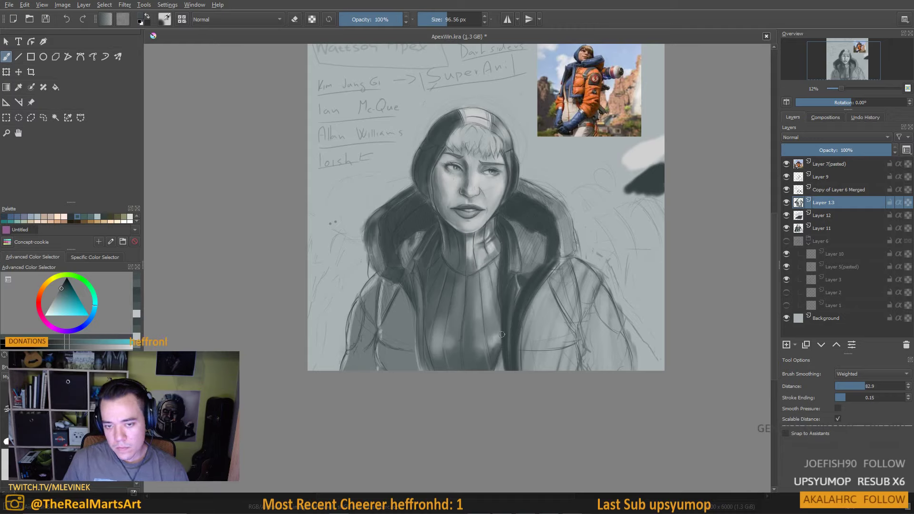
Darken the bottom of the sweater with a sampled dark tone, enlarging the brush from 137.97 to 193.98 px
{"action": "left_click_drag", "start_coordinate": [478, 388], "coordinate": [497, 387], "text": "shift"}
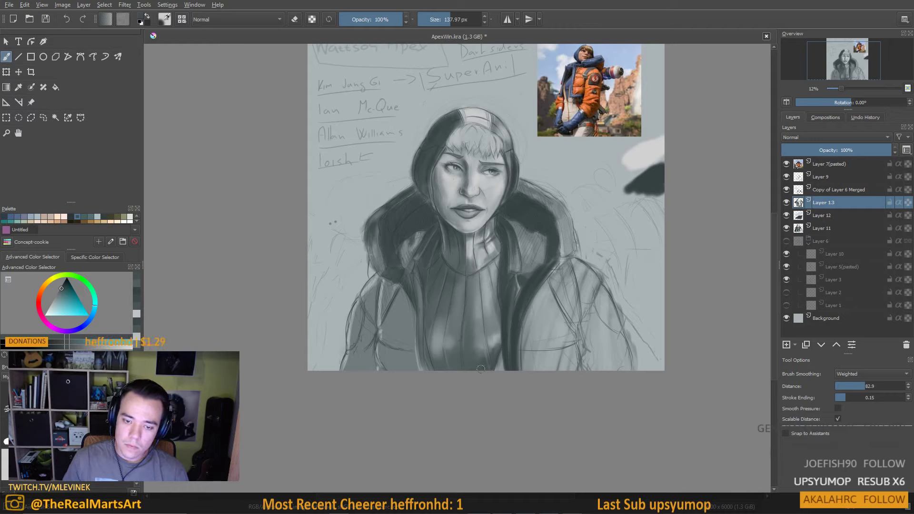
{"action": "left_click", "coordinate": [513, 342], "text": "ctrl"}
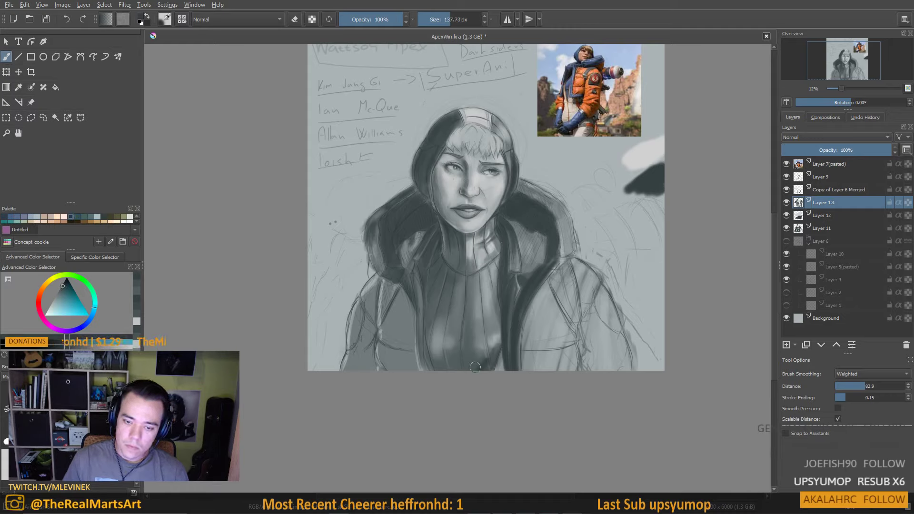
{"action": "left_click_drag", "start_coordinate": [484, 364], "coordinate": [494, 357]}
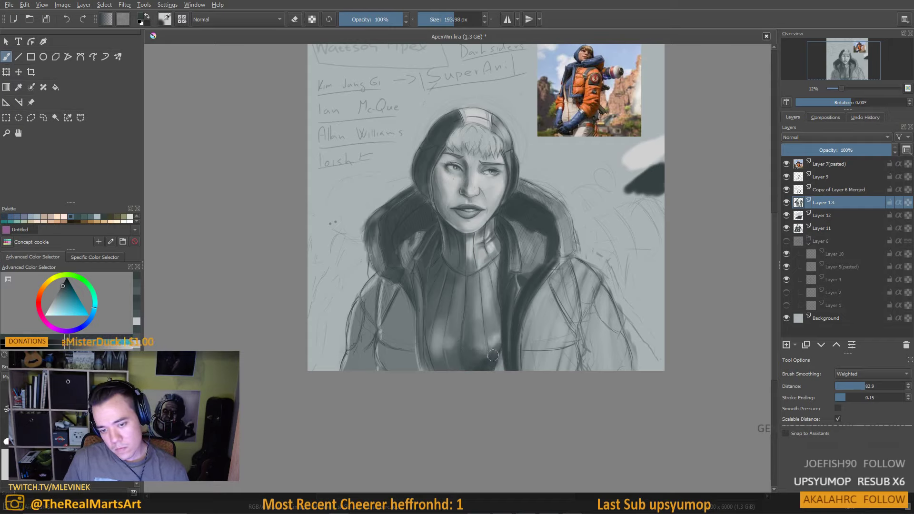
{"action": "left_click_drag", "start_coordinate": [460, 365], "coordinate": [428, 354]}
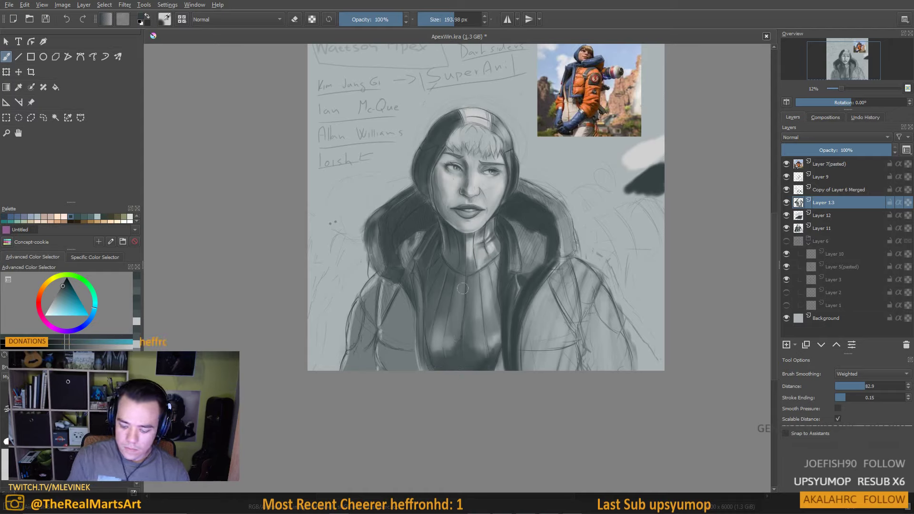
{"action": "key", "text": "XF86AudioLowerVolume"}
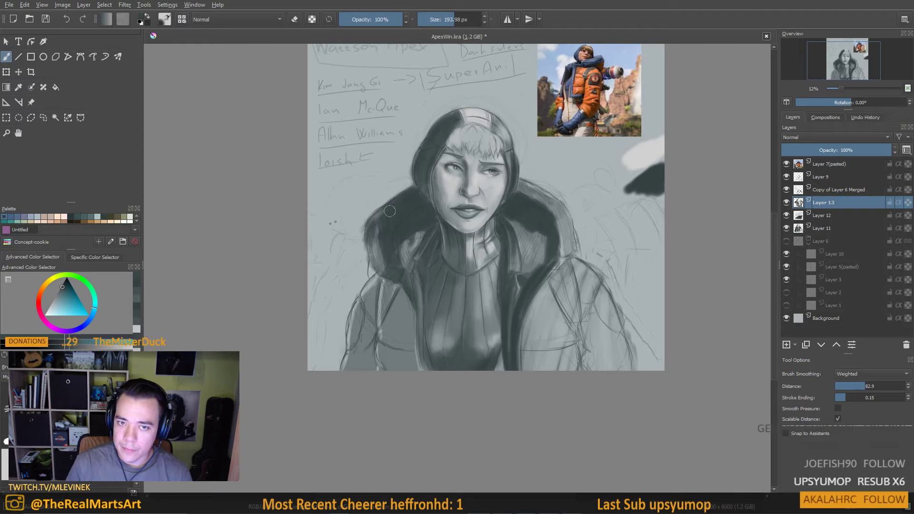
Extend the light-side hood's dark interior down toward the jacket opening with sampled mid and dark tones at 193.98 px
{"action": "left_click", "coordinate": [522, 165], "text": "ctrl"}
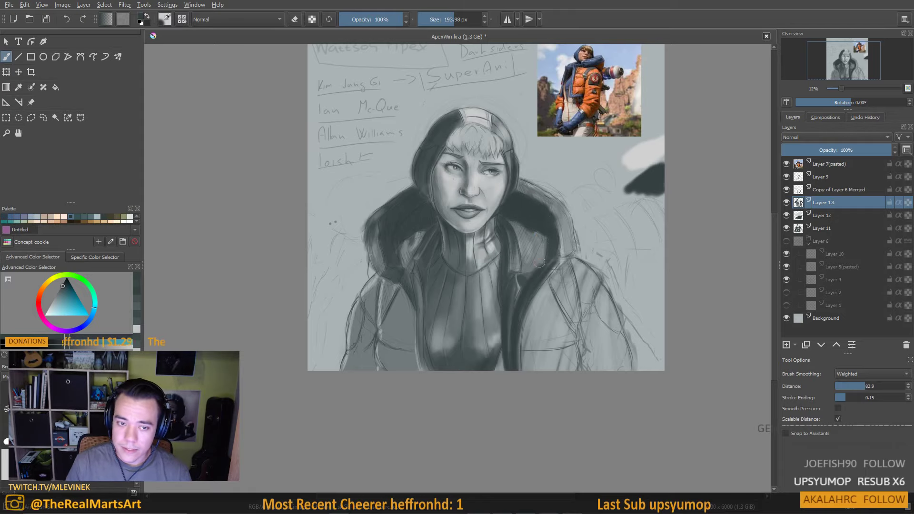
{"action": "left_click_drag", "start_coordinate": [527, 242], "coordinate": [521, 266]}
{"action": "left_click", "coordinate": [511, 264], "text": "ctrl"}
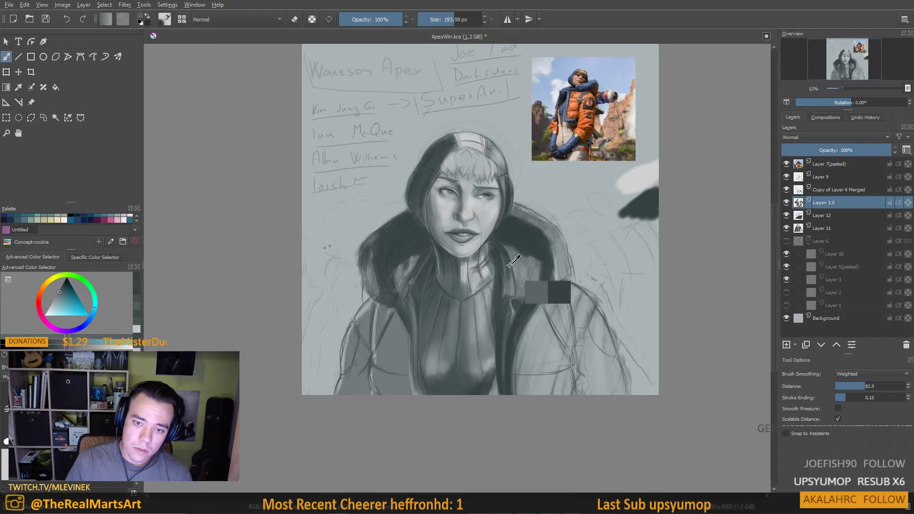
{"action": "left_click", "coordinate": [521, 257], "text": "ctrl"}
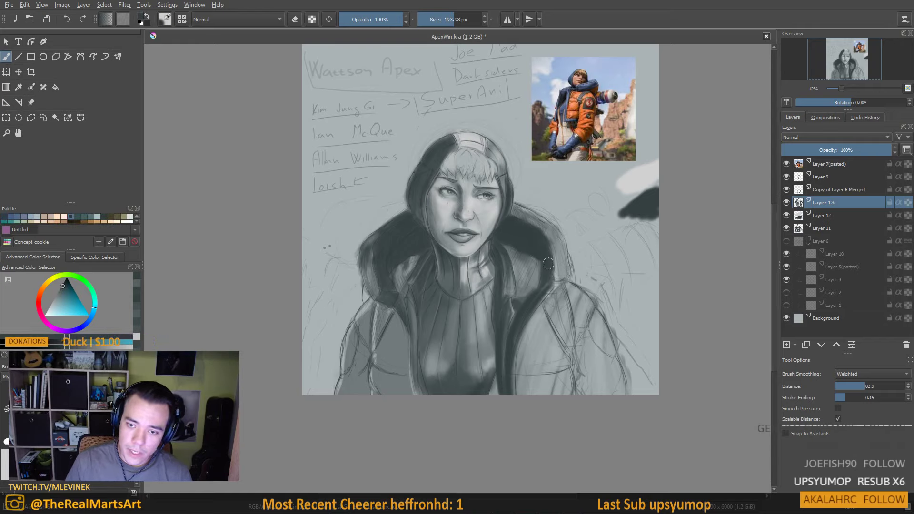
{"action": "left_click_drag", "start_coordinate": [488, 302], "coordinate": [485, 300]}
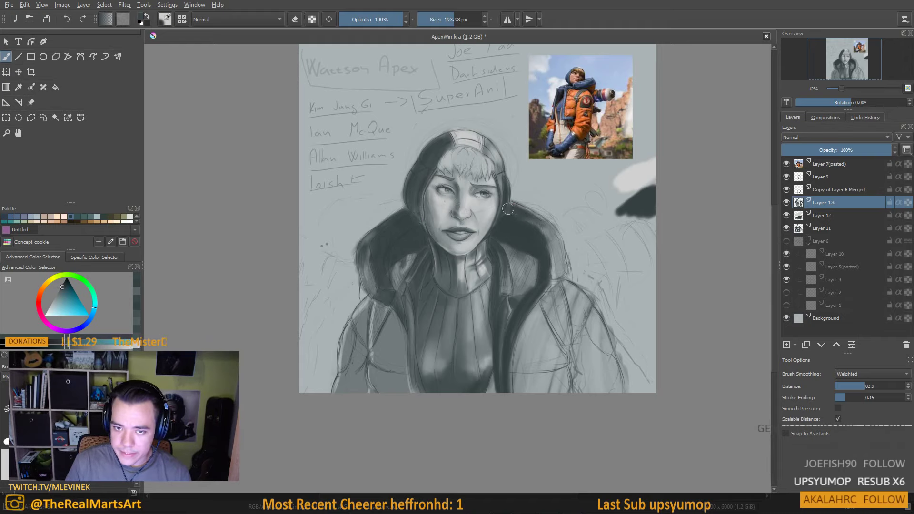
{"action": "mouse_move", "coordinate": [514, 208]}
{"action": "left_mouse_down"}
{"action": "mouse_move", "coordinate": [555, 223]}
{"action": "mouse_move", "coordinate": [564, 253]}
{"action": "mouse_move", "coordinate": [558, 269]}
{"action": "mouse_move", "coordinate": [509, 283]}
{"action": "left_mouse_up"}
Paint a light highlight on the outer rim of the light-side hood collar with the sampled light swatch
{"action": "left_click", "coordinate": [632, 182], "text": "ctrl"}
{"action": "mouse_move", "coordinate": [563, 268]}
{"action": "left_mouse_down"}
{"action": "mouse_move", "coordinate": [560, 255]}
{"action": "mouse_move", "coordinate": [556, 274]}
{"action": "mouse_move", "coordinate": [563, 234]}
{"action": "left_mouse_up"}
{"action": "left_click_drag", "start_coordinate": [549, 303], "coordinate": [557, 262]}
{"action": "key", "text": "bracketleft"}
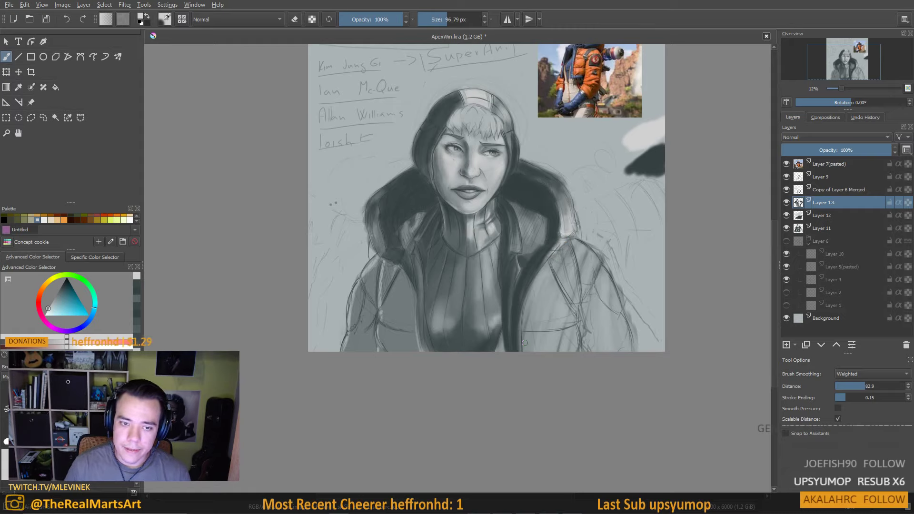
Darken the shadow-side jacket's shoulder, sleeve and chest with sampled tones, using a 244.84 px brush
{"action": "left_click", "coordinate": [594, 261], "text": "ctrl"}
{"action": "key", "text": "bracketright"}
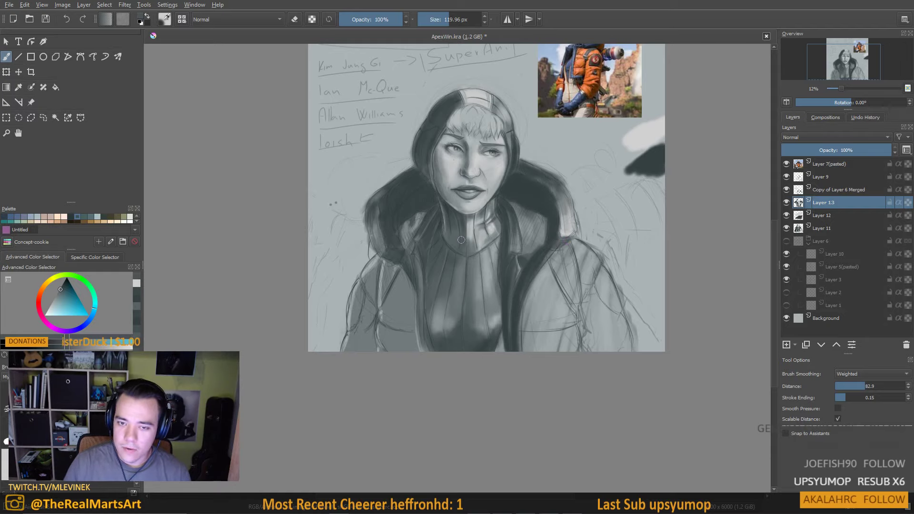
{"action": "left_click", "coordinate": [534, 195], "text": "ctrl"}
{"action": "key", "text": "bracketright"}
{"action": "key", "text": "bracketright"}
{"action": "key", "text": "bracketright"}
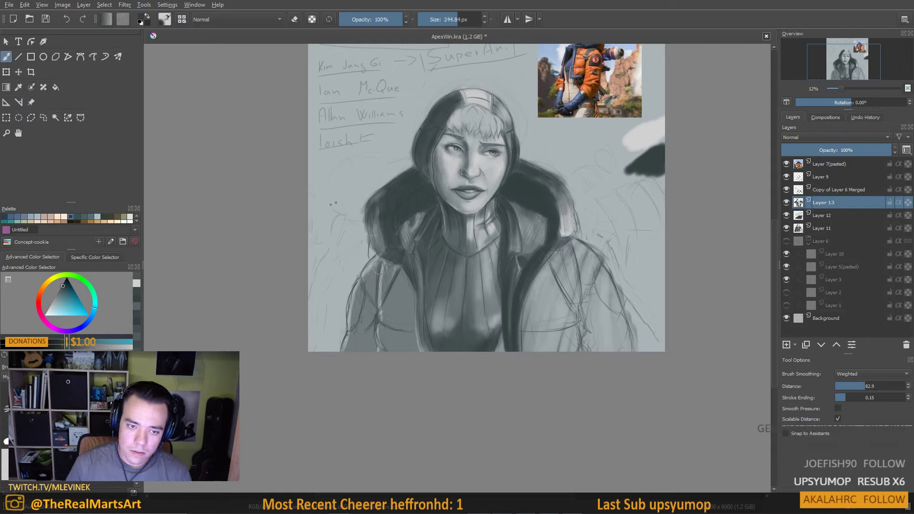
{"action": "mouse_move", "coordinate": [369, 290]}
{"action": "left_mouse_down"}
{"action": "mouse_move", "coordinate": [375, 310]}
{"action": "mouse_move", "coordinate": [363, 328]}
{"action": "mouse_move", "coordinate": [365, 300]}
{"action": "mouse_move", "coordinate": [353, 336]}
{"action": "mouse_move", "coordinate": [375, 317]}
{"action": "mouse_move", "coordinate": [379, 358]}
{"action": "mouse_move", "coordinate": [374, 328]}
{"action": "mouse_move", "coordinate": [350, 355]}
{"action": "mouse_move", "coordinate": [360, 343]}
{"action": "mouse_move", "coordinate": [382, 355]}
{"action": "mouse_move", "coordinate": [400, 334]}
{"action": "mouse_move", "coordinate": [400, 272]}
{"action": "mouse_move", "coordinate": [414, 354]}
{"action": "left_mouse_up"}
{"action": "mouse_move", "coordinate": [404, 271]}
{"action": "left_mouse_down"}
{"action": "mouse_move", "coordinate": [408, 326]}
{"action": "mouse_move", "coordinate": [403, 312]}
{"action": "mouse_move", "coordinate": [406, 322]}
{"action": "mouse_move", "coordinate": [382, 316]}
{"action": "mouse_move", "coordinate": [397, 275]}
{"action": "mouse_move", "coordinate": [405, 327]}
{"action": "mouse_move", "coordinate": [398, 273]}
{"action": "mouse_move", "coordinate": [406, 348]}
{"action": "left_mouse_up"}
{"action": "left_click", "coordinate": [403, 289], "text": "ctrl"}
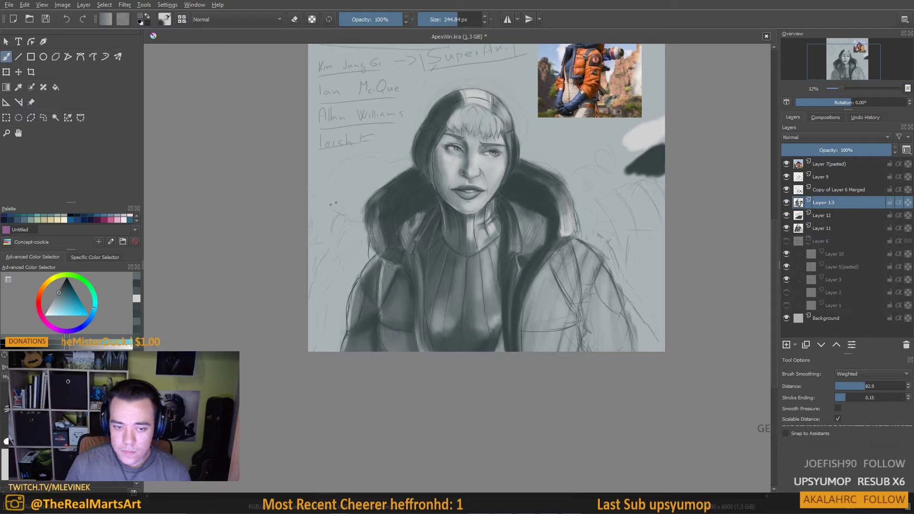
{"action": "left_click", "coordinate": [417, 326], "text": "ctrl"}
{"action": "left_click", "coordinate": [381, 278], "text": "ctrl"}
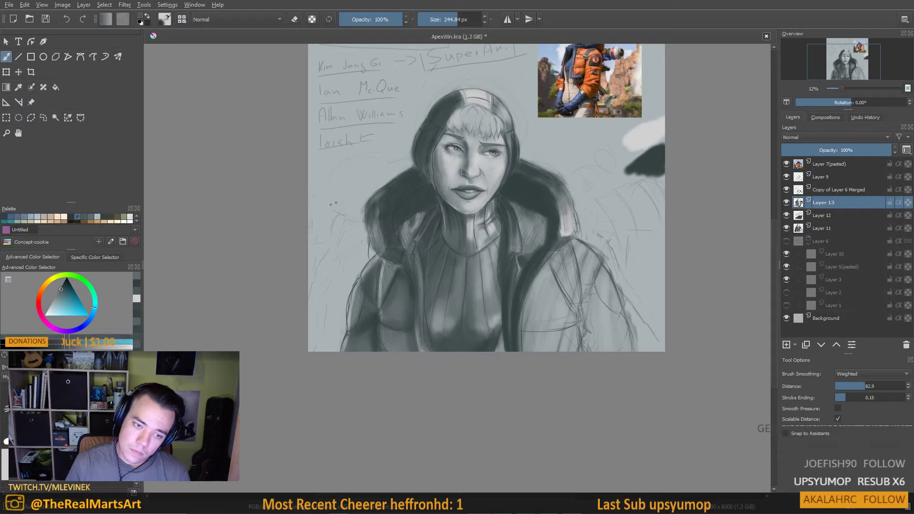
Add a highlight to the shadow-side jacket's chest fold with the light swatch at 149.14 px and soften it with sampled darker tones
{"action": "left_click", "coordinate": [638, 136], "text": "ctrl"}
{"action": "left_click_drag", "start_coordinate": [411, 321], "coordinate": [403, 321]}
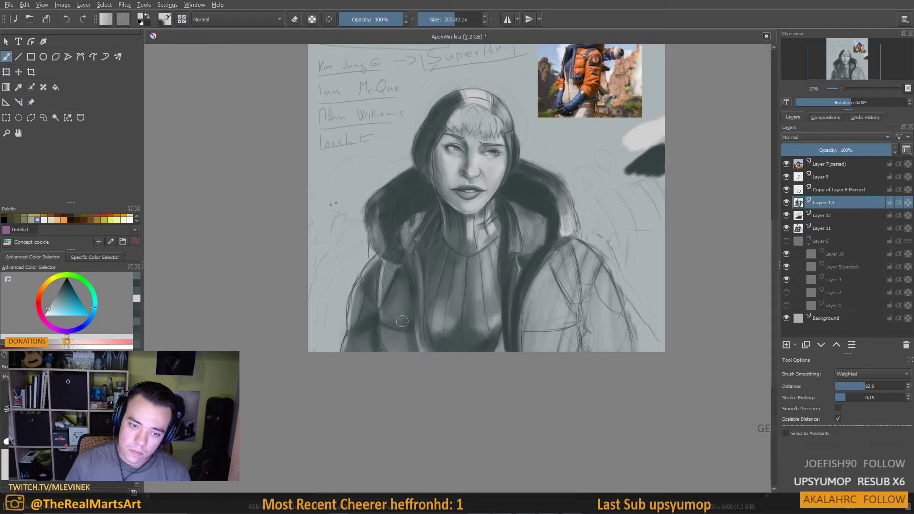
{"action": "key", "text": "["}
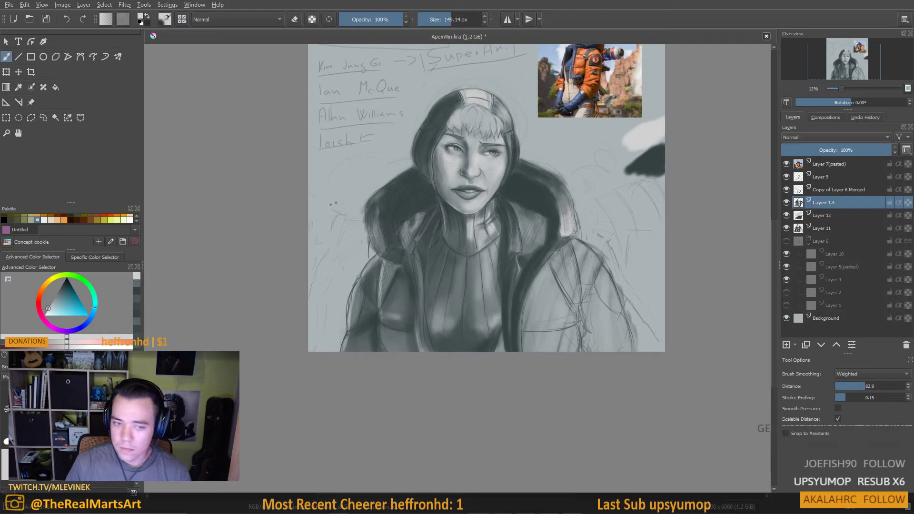
{"action": "left_click", "coordinate": [403, 311], "text": "ctrl"}
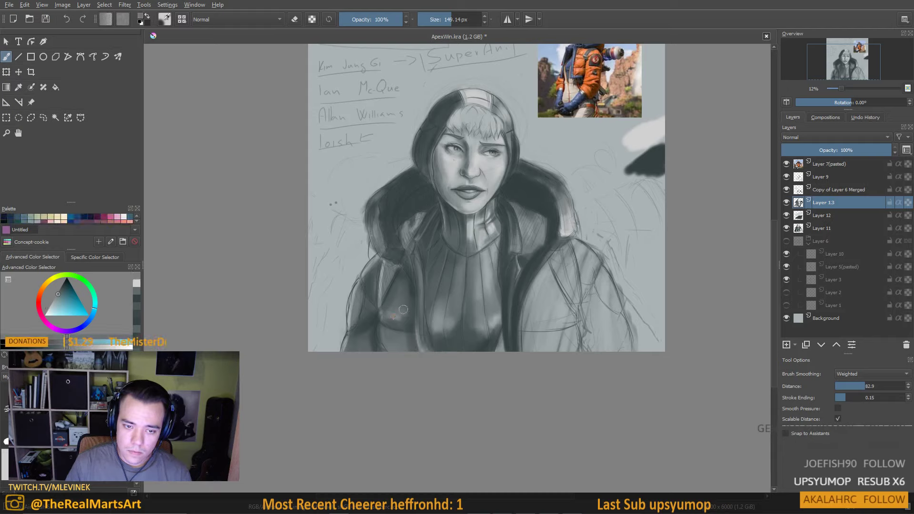
{"action": "left_click", "coordinate": [405, 282], "text": "ctrl"}
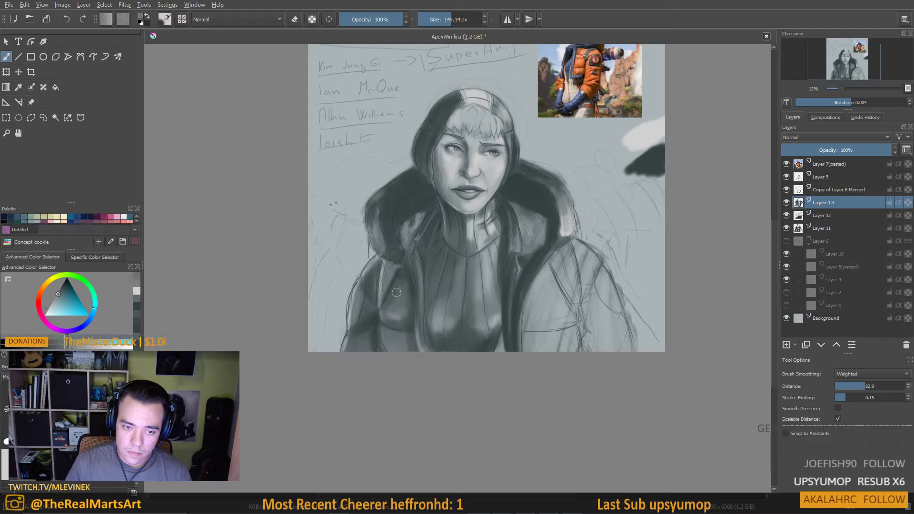
Refine the shadow-side chest fold's edges with sampled mid tones, reducing the brush from 100.19 to 67.91 px
{"action": "left_click", "coordinate": [393, 339], "text": "ctrl"}
{"action": "key", "text": "bracketleft"}
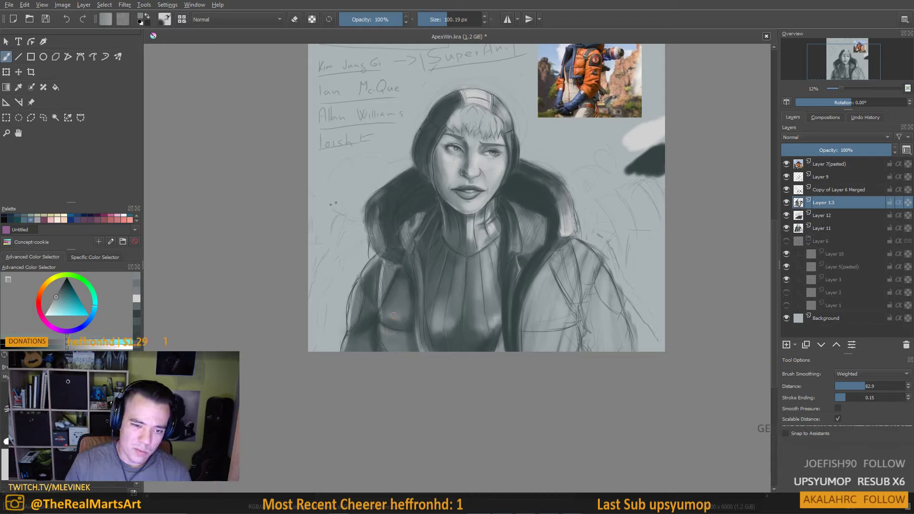
{"action": "left_click", "coordinate": [400, 343], "text": "ctrl"}
{"action": "left_click_drag", "start_coordinate": [386, 324], "coordinate": [383, 323]}
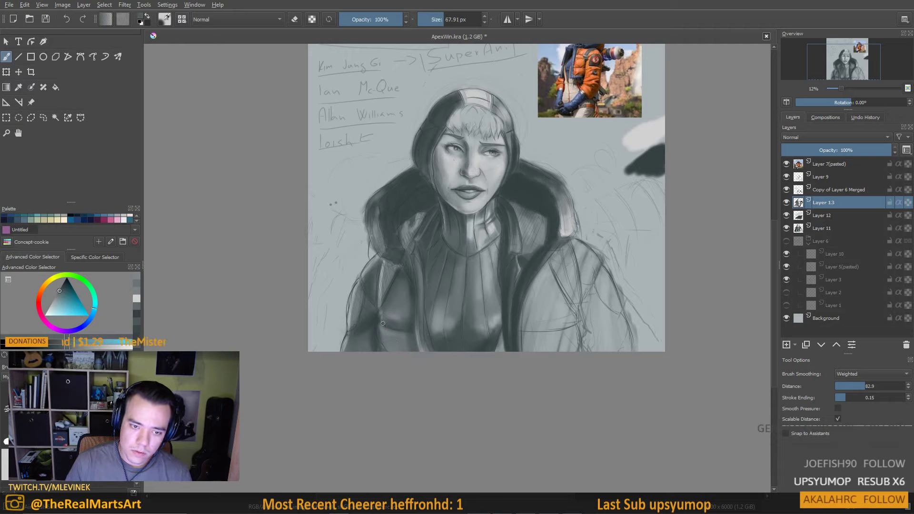
{"action": "left_click", "coordinate": [438, 322], "text": "ctrl"}
Touch up the shadow-side jacket's sleeve seam with a light tone sampled from the sweater collar, using 89.92 and 51.15 px brushes
{"action": "left_click", "coordinate": [472, 232], "text": "ctrl"}
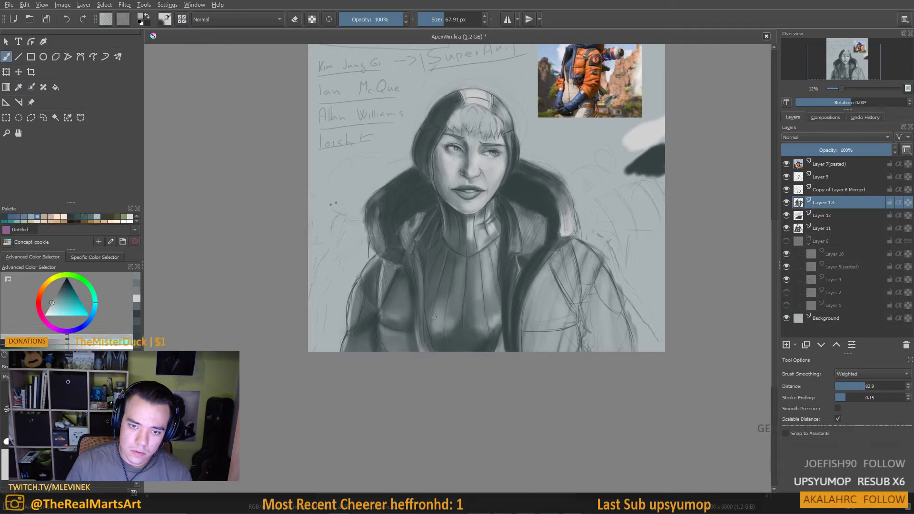
{"action": "left_click_drag", "start_coordinate": [387, 317], "coordinate": [382, 311]}
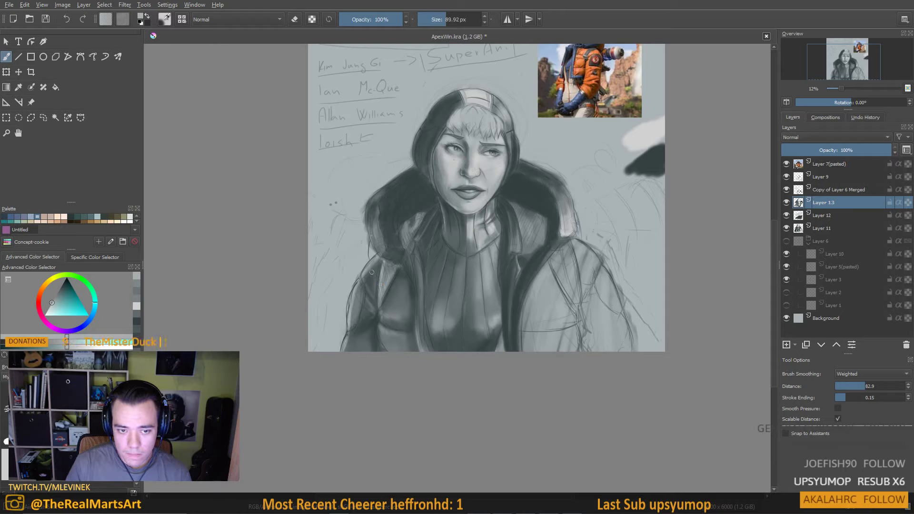
{"action": "left_click_drag", "start_coordinate": [379, 256], "coordinate": [376, 256], "text": "shift"}
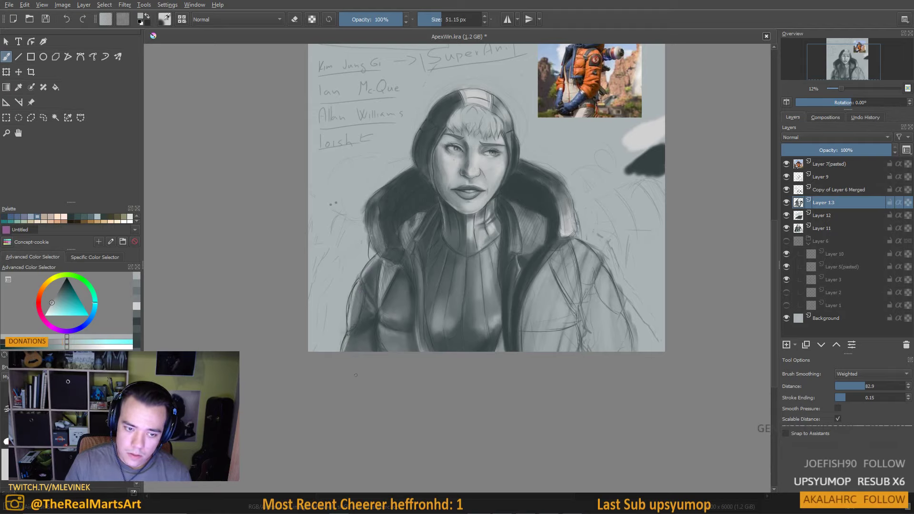
Refine the shadow-side jacket's chest seam and lower sleeve folds, using 42.76 and 99.17 px brushes
{"action": "scroll", "coordinate": [387, 259], "scroll_direction": "down", "scroll_amount": 2}
{"action": "scroll", "coordinate": [388, 272], "scroll_direction": "up", "scroll_amount": 2}
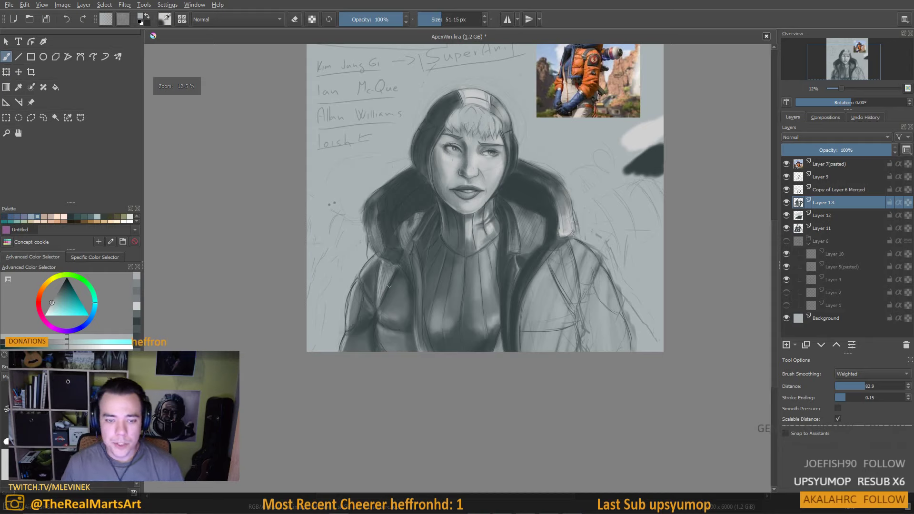
{"action": "left_click_drag", "start_coordinate": [397, 291], "coordinate": [393, 291], "text": "shift"}
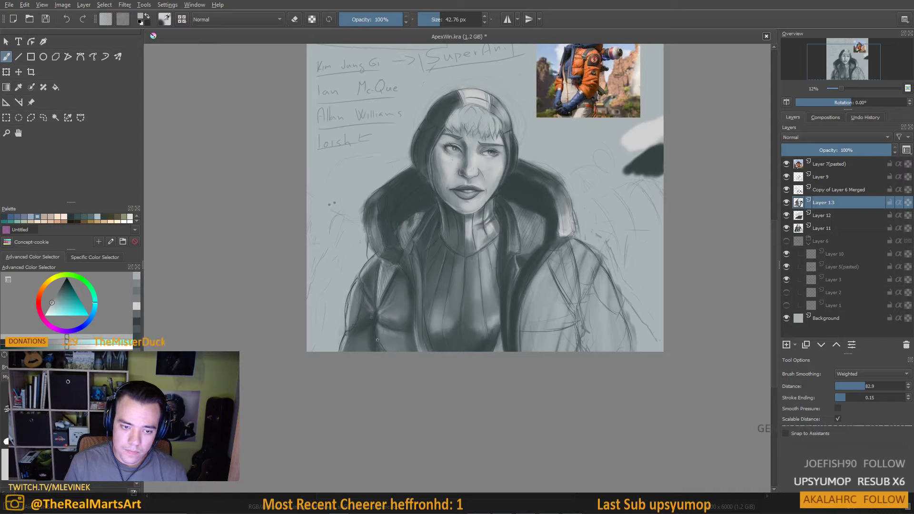
{"action": "left_click_drag", "start_coordinate": [357, 340], "coordinate": [362, 336]}
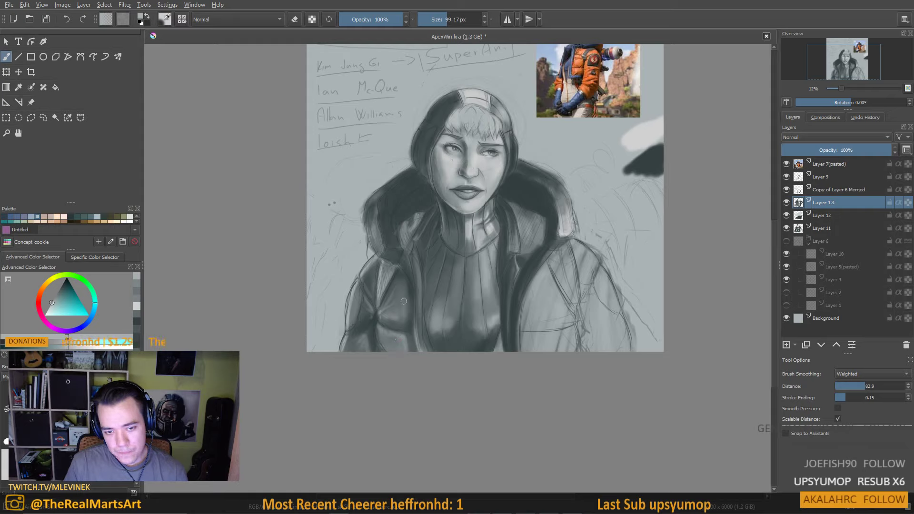
Touch up the shadow-side jacket's shoulder below the hood collar with a light tone sampled from the collar's lit edge, at 38.11 px
{"action": "scroll", "coordinate": [403, 304], "scroll_direction": "down", "scroll_amount": 3}
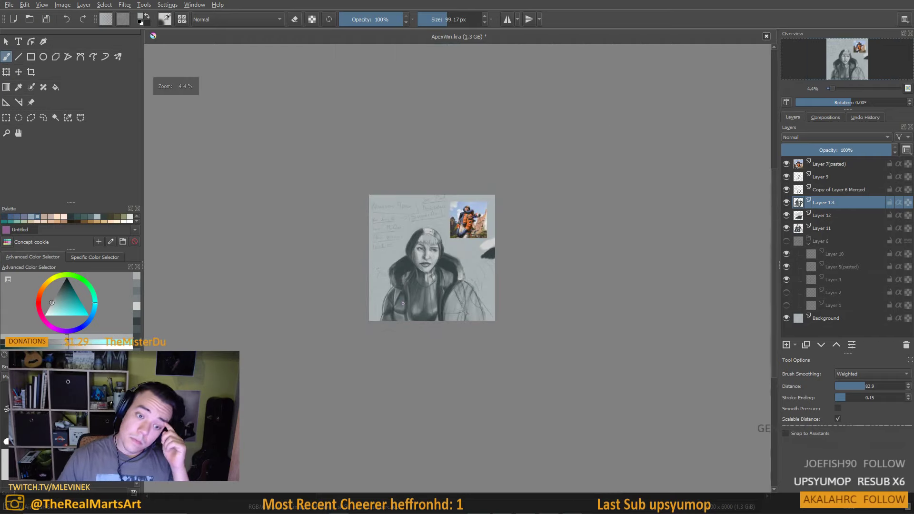
{"action": "scroll", "coordinate": [402, 303], "scroll_direction": "up", "scroll_amount": 2}
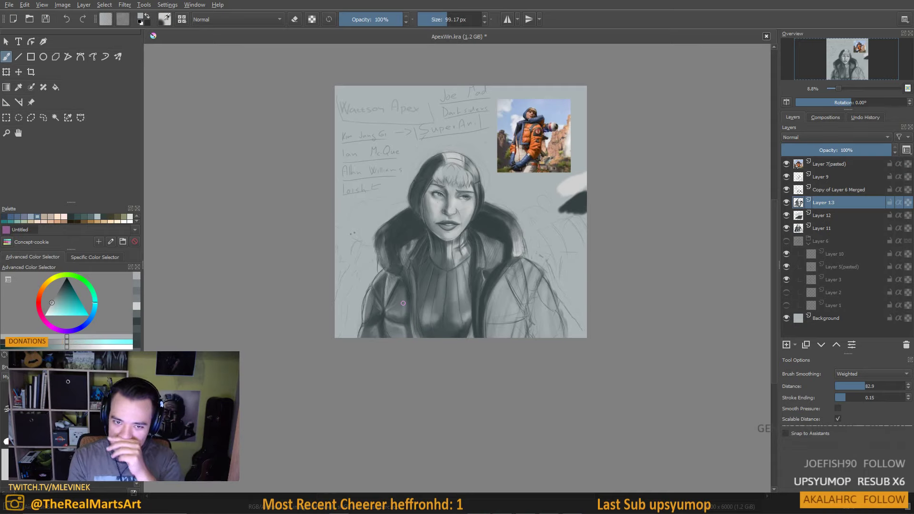
{"action": "scroll", "coordinate": [315, 267], "scroll_direction": "up", "scroll_amount": 1}
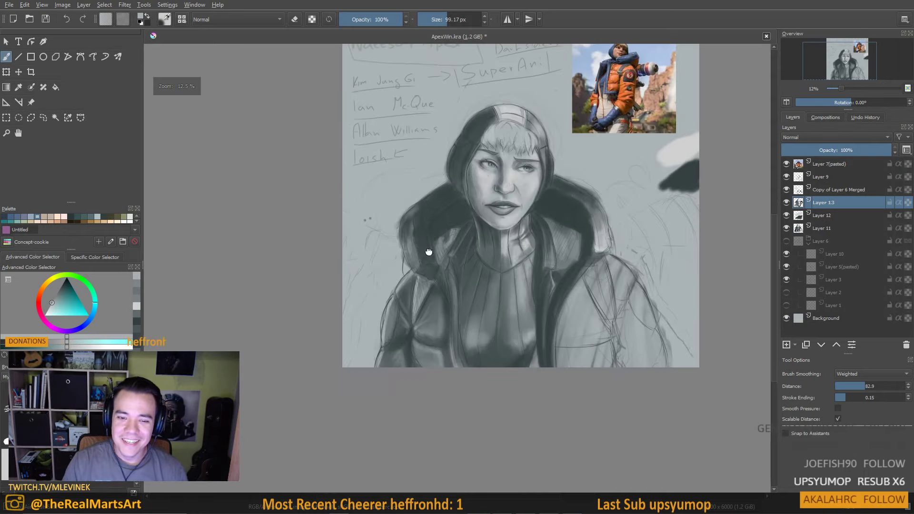
{"action": "left_click_drag", "start_coordinate": [433, 249], "coordinate": [417, 255]}
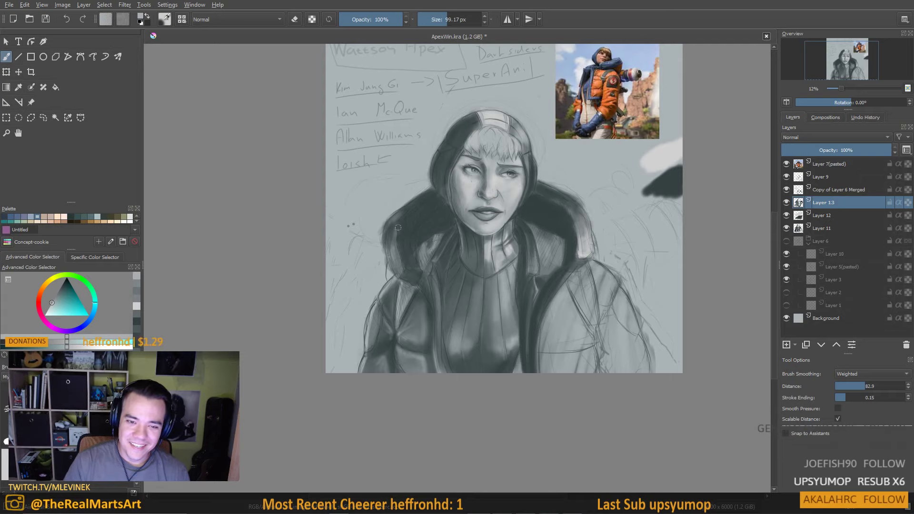
{"action": "key", "text": "ctrl"}
{"action": "left_click", "coordinate": [588, 251], "text": "ctrl"}
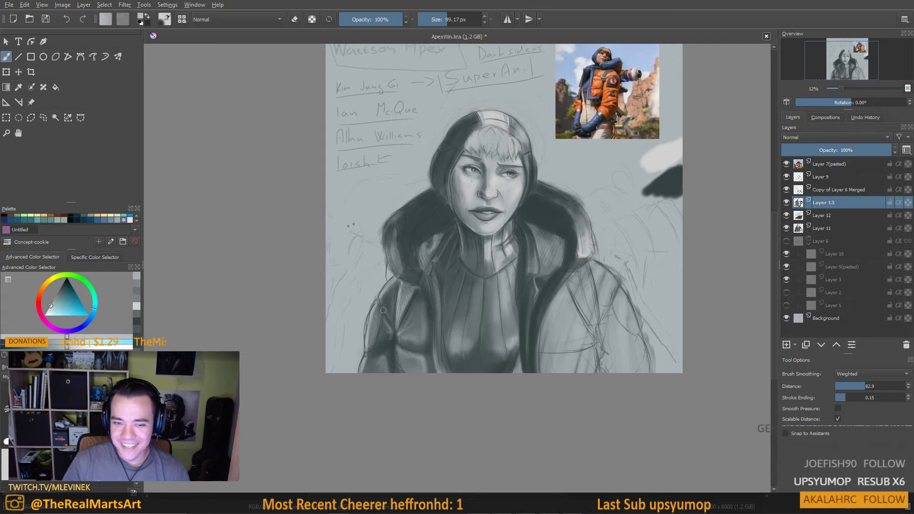
{"action": "left_click_drag", "start_coordinate": [403, 269], "coordinate": [374, 270], "text": "shift"}
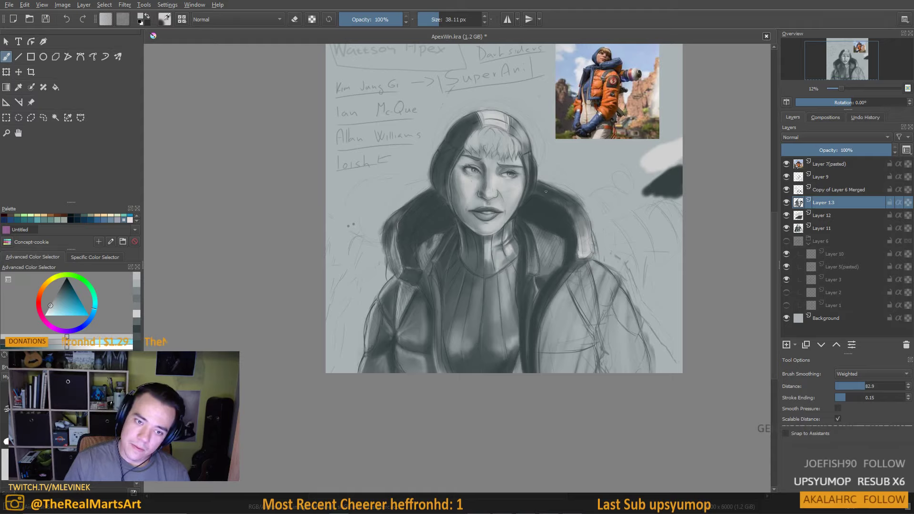
Shade the light-side hood collar's outer edge with a dark tone sampled from the collar, using a 64.10 px brush
{"action": "left_click", "coordinate": [576, 214], "text": "ctrl"}
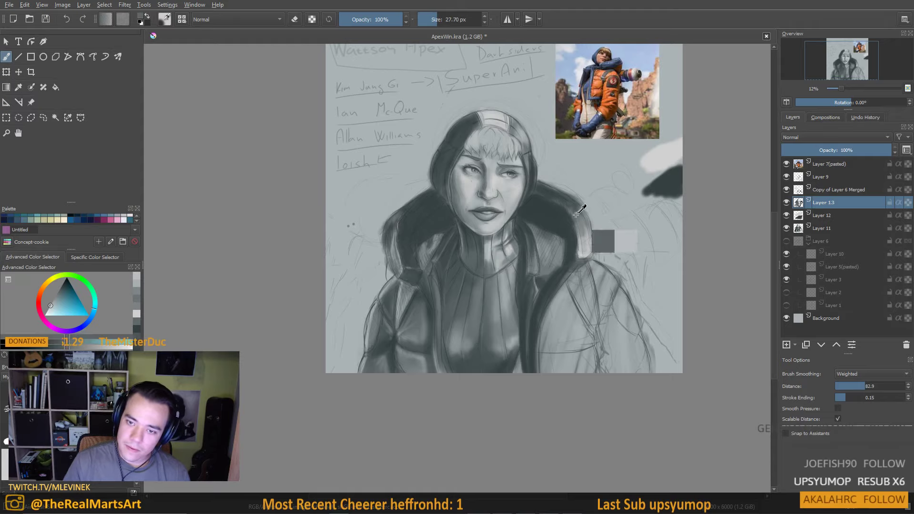
{"action": "left_click_drag", "start_coordinate": [593, 232], "coordinate": [595, 232], "text": "shift"}
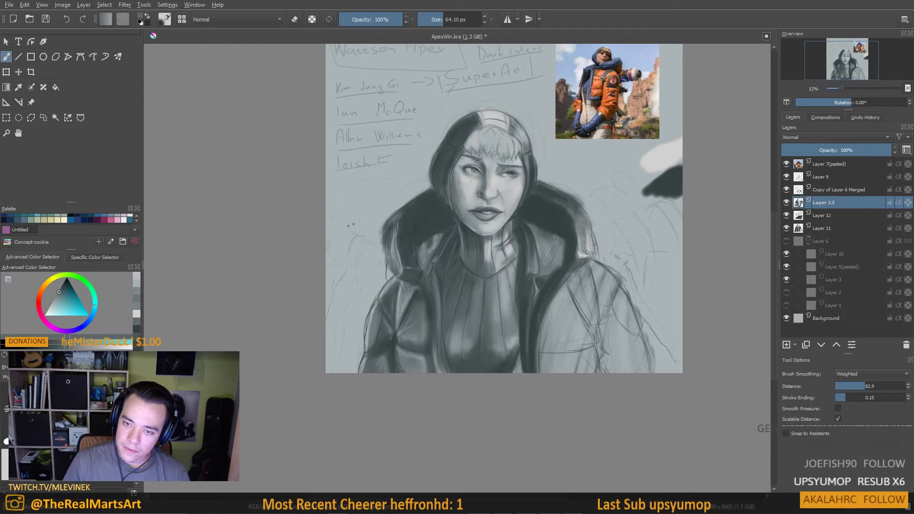
{"action": "scroll", "coordinate": [572, 256], "scroll_direction": "down", "scroll_amount": 1}
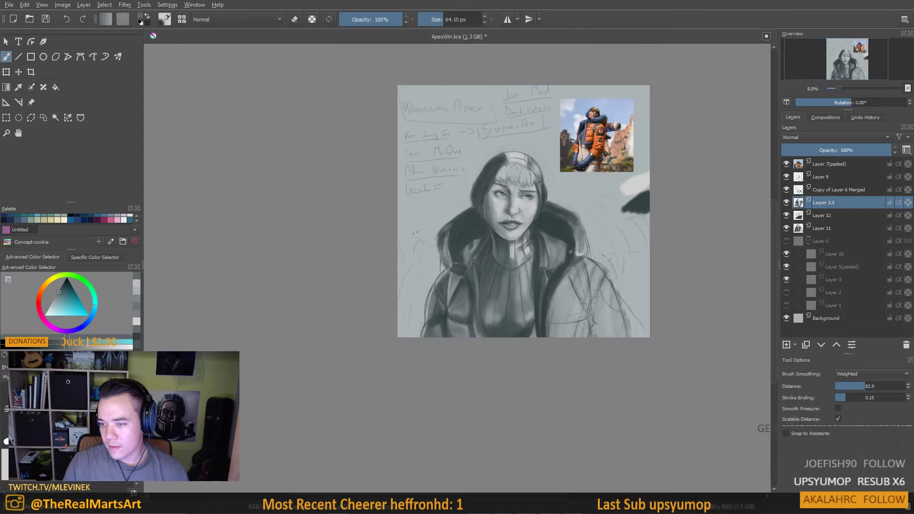
{"action": "scroll", "coordinate": [573, 256], "scroll_direction": "up", "scroll_amount": 1}
Shade the light-side collar lining with a sampled dark tone and highlight it with the light swatch at 115.65 px
{"action": "left_click", "coordinate": [565, 227], "text": "ctrl"}
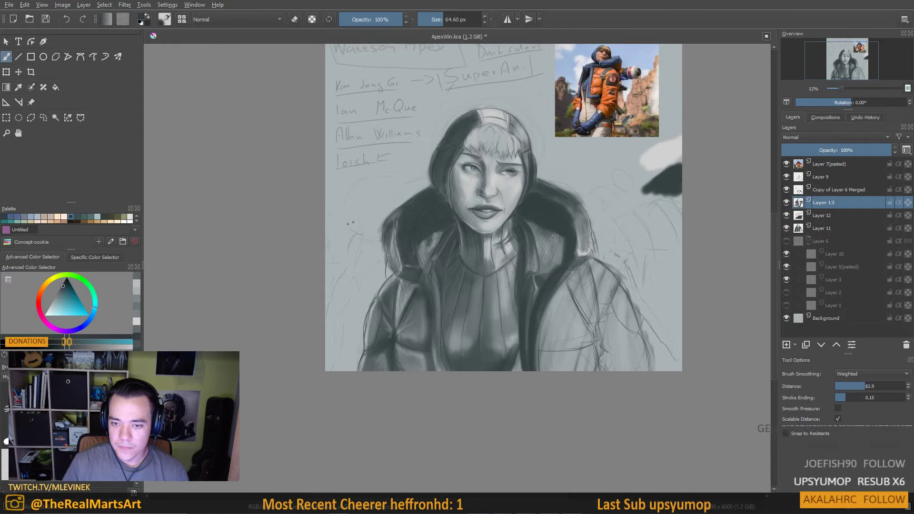
{"action": "mouse_move", "coordinate": [564, 242]}
{"action": "left_mouse_down", "text": "shift"}
{"action": "mouse_move", "coordinate": [588, 242]}
{"action": "mouse_move", "coordinate": [542, 226]}
{"action": "left_mouse_up", "text": "shift"}
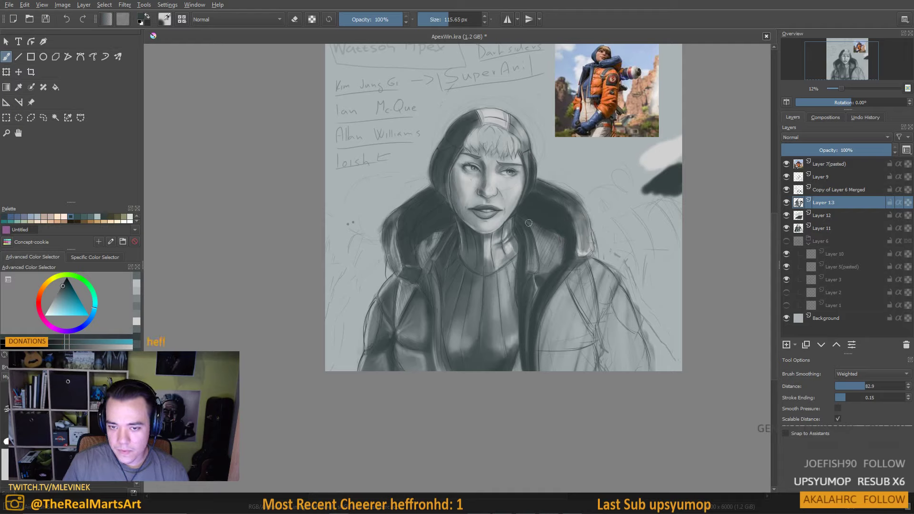
{"action": "left_click", "coordinate": [667, 148], "text": "ctrl"}
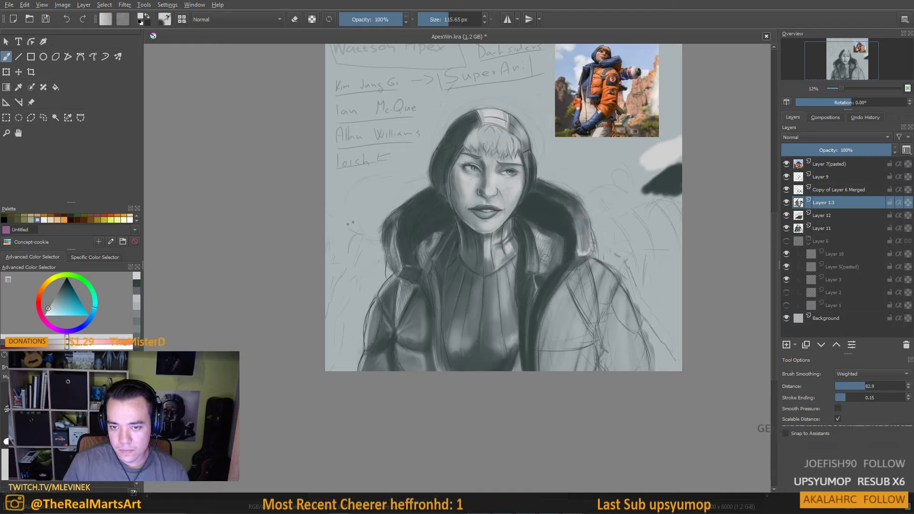
{"action": "left_click", "coordinate": [546, 273], "text": "ctrl"}
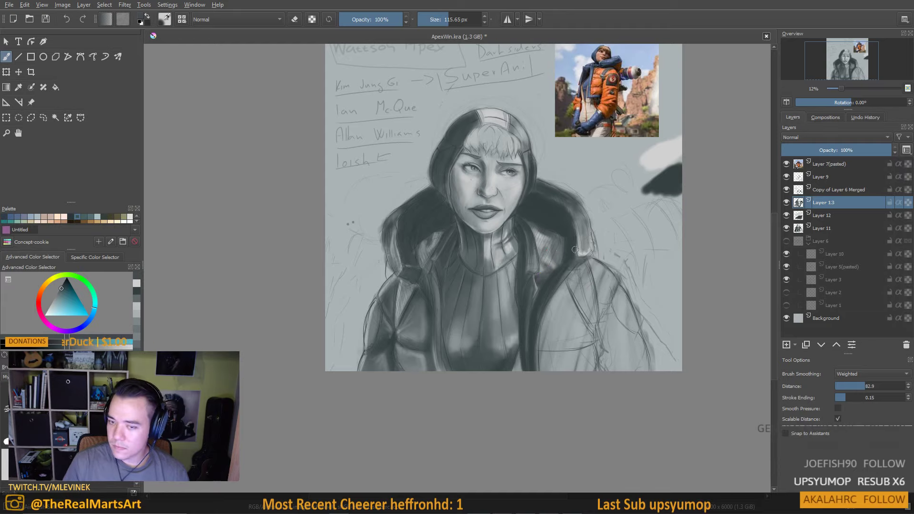
Darken the jacket opening beside the sweater with a sampled dark tone at 115.65 px
{"action": "scroll", "coordinate": [544, 260], "scroll_direction": "down", "scroll_amount": 4}
{"action": "scroll", "coordinate": [541, 277], "scroll_direction": "up", "scroll_amount": 4}
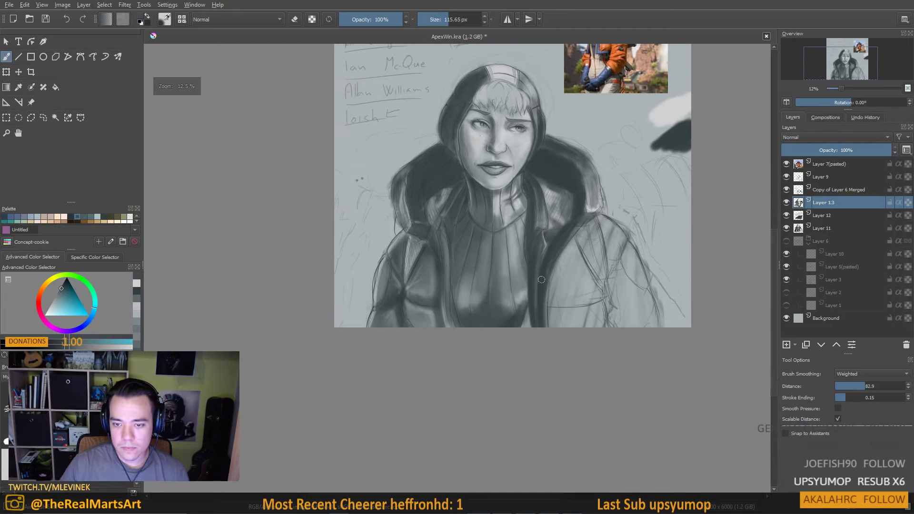
{"action": "mouse_move", "coordinate": [445, 290]}
{"action": "left_mouse_down"}
{"action": "mouse_move", "coordinate": [446, 306]}
{"action": "mouse_move", "coordinate": [463, 307]}
{"action": "left_mouse_up"}
{"action": "left_click", "coordinate": [432, 293], "text": "ctrl"}
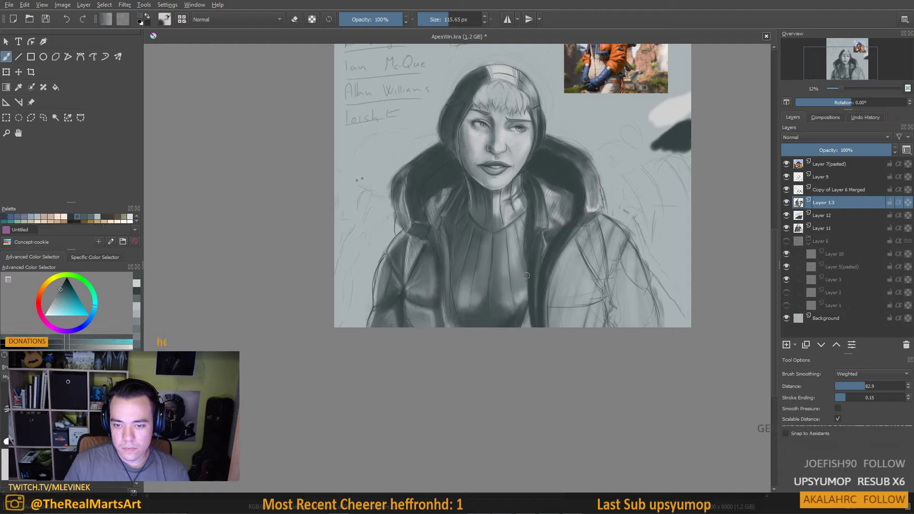
Block in the light-side jacket's chest and sleeve with the sampled dark tone, using 156.64 and 277.81 px brushes
{"action": "key", "text": "bracketright"}
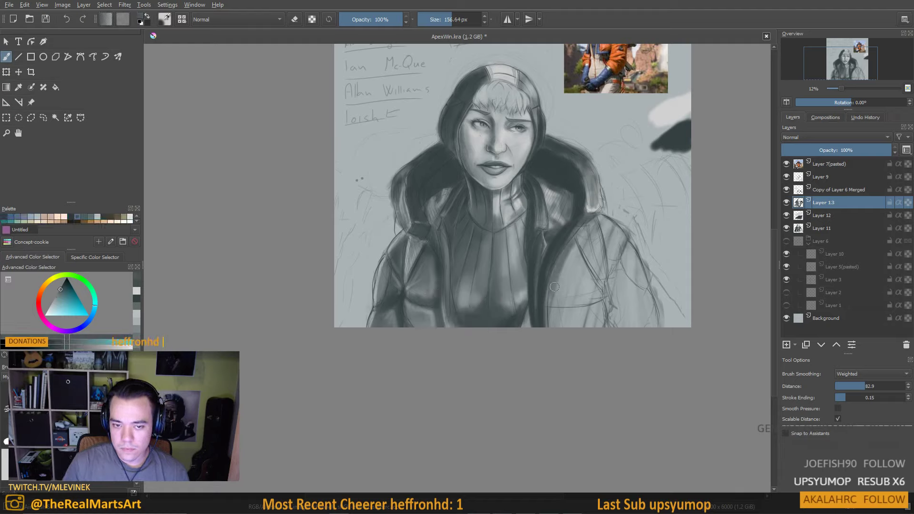
{"action": "mouse_move", "coordinate": [555, 286]}
{"action": "left_mouse_down"}
{"action": "mouse_move", "coordinate": [562, 260]}
{"action": "mouse_move", "coordinate": [569, 291]}
{"action": "mouse_move", "coordinate": [580, 267]}
{"action": "mouse_move", "coordinate": [571, 280]}
{"action": "left_mouse_up"}
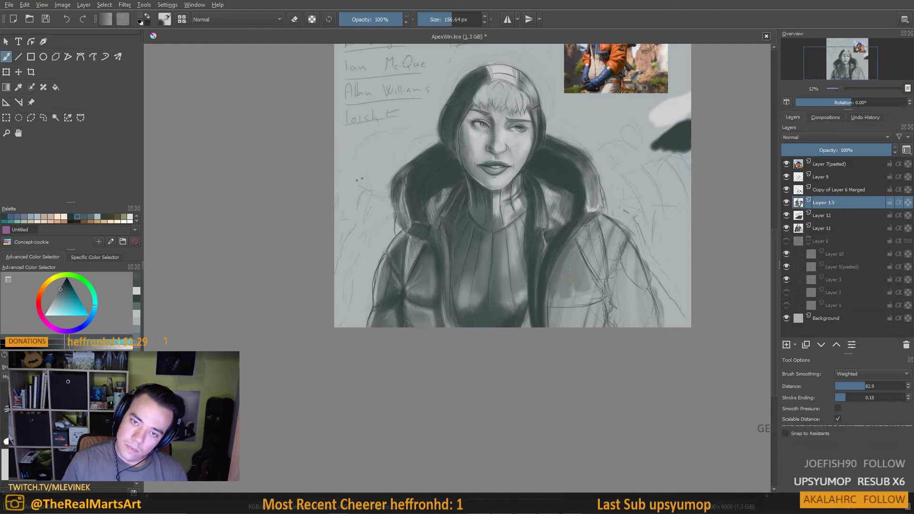
{"action": "key", "text": "bracketright"}
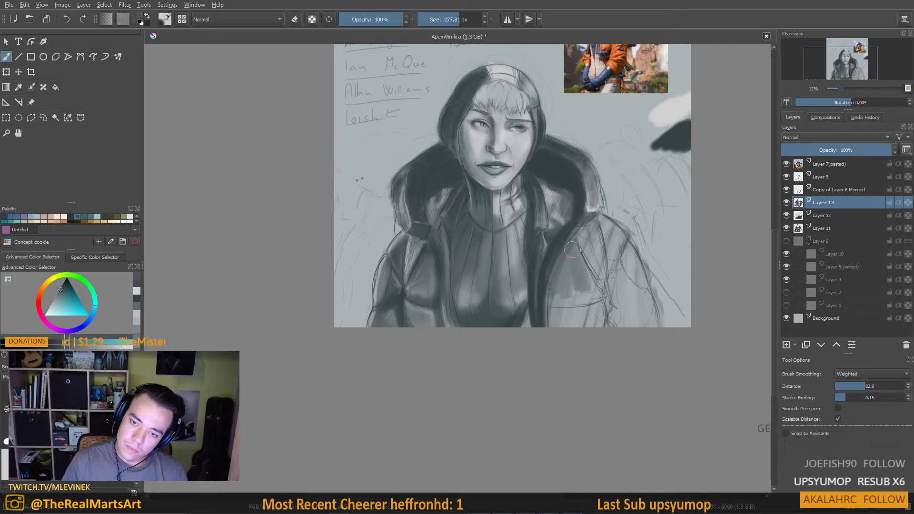
{"action": "mouse_move", "coordinate": [596, 295]}
{"action": "left_mouse_down"}
{"action": "mouse_move", "coordinate": [564, 280]}
{"action": "mouse_move", "coordinate": [571, 259]}
{"action": "mouse_move", "coordinate": [599, 299]}
{"action": "mouse_move", "coordinate": [550, 303]}
{"action": "mouse_move", "coordinate": [571, 308]}
{"action": "mouse_move", "coordinate": [606, 294]}
{"action": "mouse_move", "coordinate": [579, 241]}
{"action": "mouse_move", "coordinate": [606, 335]}
{"action": "mouse_move", "coordinate": [604, 316]}
{"action": "mouse_move", "coordinate": [568, 306]}
{"action": "mouse_move", "coordinate": [600, 303]}
{"action": "mouse_move", "coordinate": [607, 327]}
{"action": "mouse_move", "coordinate": [593, 335]}
{"action": "mouse_move", "coordinate": [577, 317]}
{"action": "mouse_move", "coordinate": [556, 319]}
{"action": "mouse_move", "coordinate": [551, 307]}
{"action": "mouse_move", "coordinate": [563, 309]}
{"action": "mouse_move", "coordinate": [578, 340]}
{"action": "mouse_move", "coordinate": [599, 306]}
{"action": "mouse_move", "coordinate": [586, 225]}
{"action": "mouse_move", "coordinate": [603, 216]}
{"action": "mouse_move", "coordinate": [603, 233]}
{"action": "mouse_move", "coordinate": [624, 248]}
{"action": "mouse_move", "coordinate": [614, 251]}
{"action": "mouse_move", "coordinate": [612, 313]}
{"action": "mouse_move", "coordinate": [628, 336]}
{"action": "mouse_move", "coordinate": [645, 322]}
{"action": "mouse_move", "coordinate": [647, 287]}
{"action": "mouse_move", "coordinate": [623, 244]}
{"action": "mouse_move", "coordinate": [610, 231]}
{"action": "mouse_move", "coordinate": [615, 238]}
{"action": "mouse_move", "coordinate": [600, 268]}
{"action": "mouse_move", "coordinate": [585, 230]}
{"action": "mouse_move", "coordinate": [606, 279]}
{"action": "mouse_move", "coordinate": [674, 115]}
{"action": "mouse_move", "coordinate": [573, 269]}
{"action": "mouse_move", "coordinate": [581, 261]}
{"action": "mouse_move", "coordinate": [592, 290]}
{"action": "mouse_move", "coordinate": [569, 248]}
{"action": "mouse_move", "coordinate": [568, 288]}
{"action": "mouse_move", "coordinate": [585, 276]}
{"action": "mouse_move", "coordinate": [593, 285]}
{"action": "mouse_move", "coordinate": [586, 271]}
{"action": "mouse_move", "coordinate": [576, 294]}
{"action": "mouse_move", "coordinate": [566, 295]}
{"action": "mouse_move", "coordinate": [588, 293]}
{"action": "mouse_move", "coordinate": [562, 295]}
{"action": "mouse_move", "coordinate": [564, 281]}
{"action": "mouse_move", "coordinate": [588, 286]}
{"action": "mouse_move", "coordinate": [592, 300]}
{"action": "mouse_move", "coordinate": [569, 318]}
{"action": "mouse_move", "coordinate": [597, 323]}
{"action": "left_mouse_up"}
Add highlights to the light-side jacket's chest and shoulder with the light swatch at 298.90 px
{"action": "left_click", "coordinate": [673, 116], "text": "ctrl"}
{"action": "key", "text": "]"}
{"action": "mouse_move", "coordinate": [612, 241]}
{"action": "left_mouse_down"}
{"action": "mouse_move", "coordinate": [616, 253]}
{"action": "mouse_move", "coordinate": [607, 225]}
{"action": "left_mouse_up"}
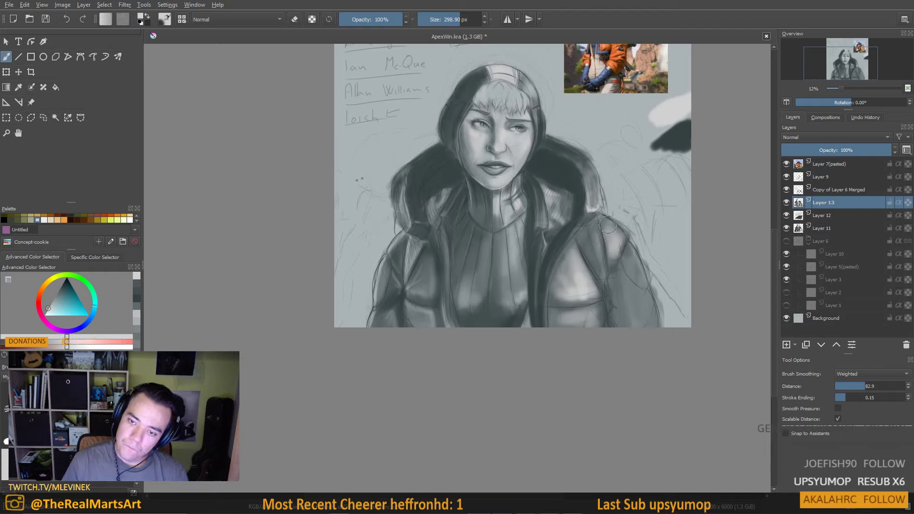
Define the light-side jacket's front edge with sampled dark and mid tones, using 171.21 and 193.97 px brushes
{"action": "left_click", "coordinate": [598, 259], "text": "ctrl"}
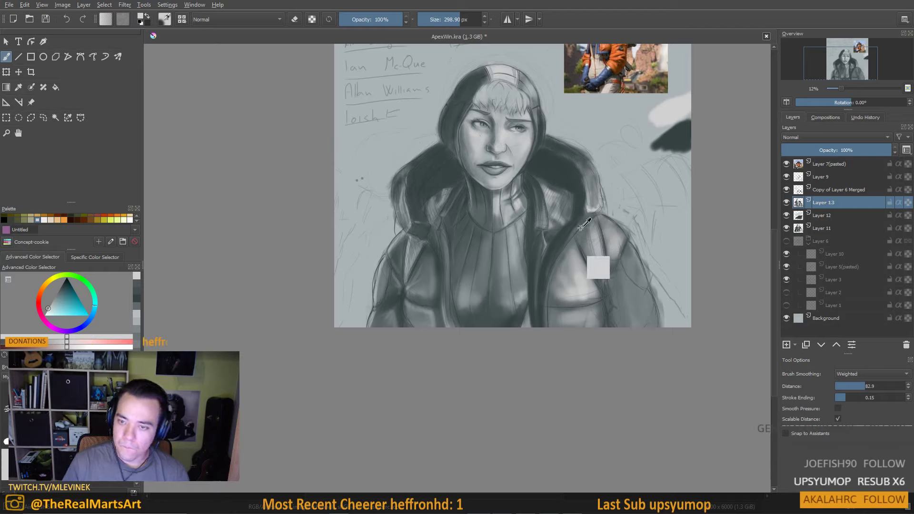
{"action": "left_click_drag", "start_coordinate": [565, 275], "coordinate": [508, 274]}
{"action": "mouse_move", "coordinate": [585, 232]}
{"action": "left_mouse_down"}
{"action": "mouse_move", "coordinate": [592, 221]}
{"action": "mouse_move", "coordinate": [572, 238]}
{"action": "mouse_move", "coordinate": [556, 288]}
{"action": "left_mouse_up"}
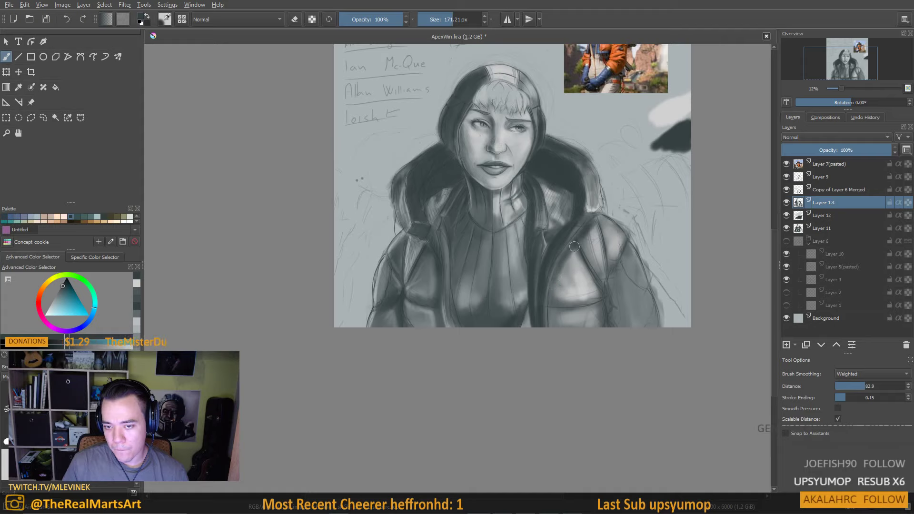
{"action": "left_click_drag", "start_coordinate": [576, 250], "coordinate": [576, 257]}
{"action": "left_click", "coordinate": [568, 267], "text": "ctrl"}
{"action": "left_click", "coordinate": [579, 237], "text": "ctrl"}
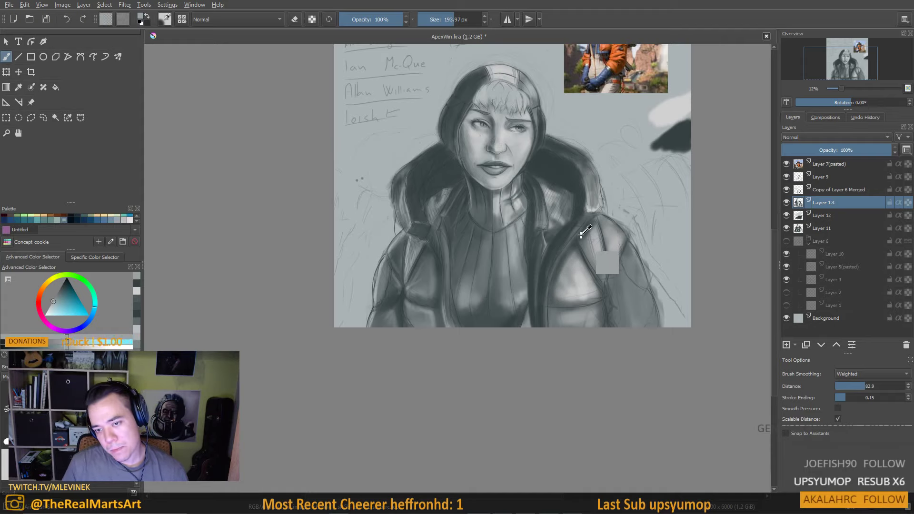
Deepen the light-side jacket's horizontal chest fold and armpit seam with the dark swatch, ending at a 142.18 px brush
{"action": "left_click_drag", "start_coordinate": [550, 305], "coordinate": [553, 325]}
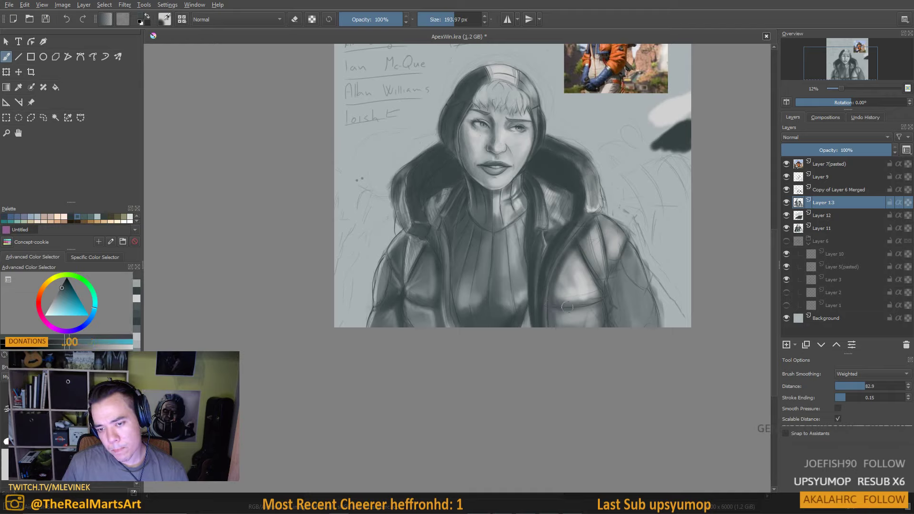
{"action": "left_click", "coordinate": [671, 139], "text": "ctrl"}
{"action": "mouse_move", "coordinate": [590, 293]}
{"action": "left_mouse_down"}
{"action": "mouse_move", "coordinate": [566, 293]}
{"action": "mouse_move", "coordinate": [574, 307]}
{"action": "mouse_move", "coordinate": [600, 301]}
{"action": "mouse_move", "coordinate": [606, 318]}
{"action": "left_mouse_up"}
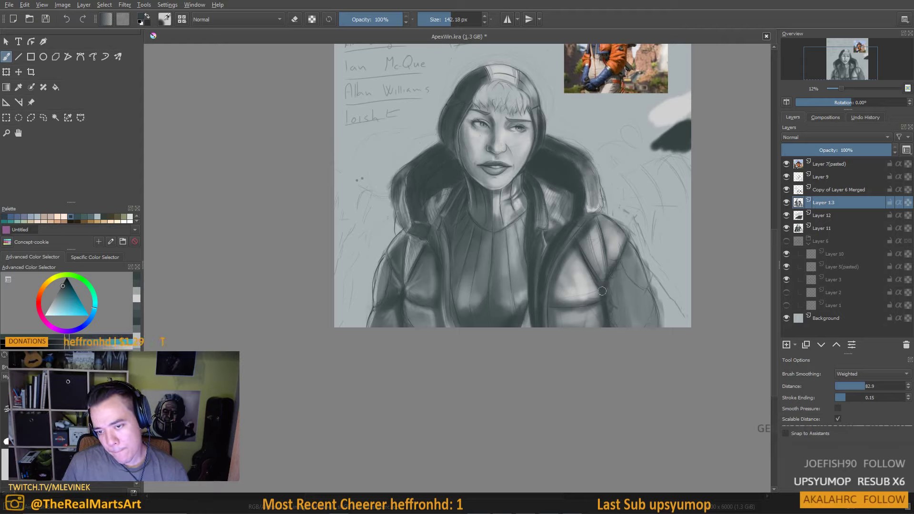
Lighten the light-side jacket's shoulder and upper sleeve with a sampled light tone and the light swatch, ending at 212.01 px
{"action": "left_click", "coordinate": [619, 241], "text": "ctrl"}
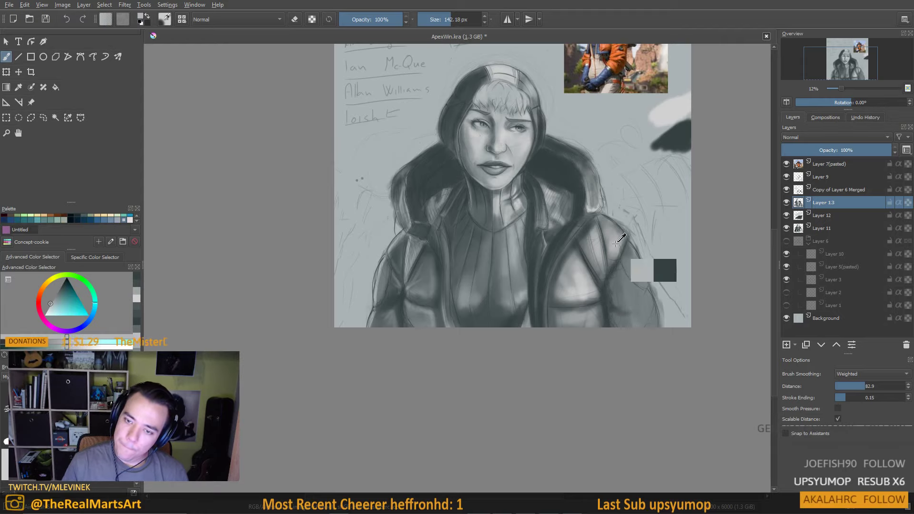
{"action": "mouse_move", "coordinate": [616, 244]}
{"action": "left_mouse_down"}
{"action": "mouse_move", "coordinate": [643, 280]}
{"action": "mouse_move", "coordinate": [636, 265]}
{"action": "mouse_move", "coordinate": [677, 109]}
{"action": "mouse_move", "coordinate": [643, 277]}
{"action": "mouse_move", "coordinate": [605, 229]}
{"action": "mouse_move", "coordinate": [612, 257]}
{"action": "left_mouse_up"}
{"action": "left_click", "coordinate": [680, 106], "text": "ctrl"}
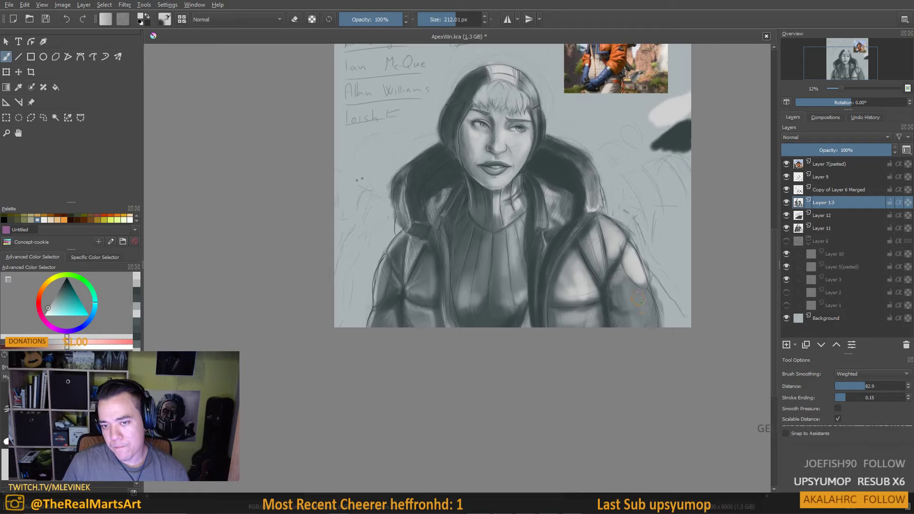
Define the light-side sleeve's lower folds and outer edge with the dark swatch, ending at a 69.42 px brush
{"action": "mouse_move", "coordinate": [623, 305]}
{"action": "left_mouse_down", "text": "shift"}
{"action": "mouse_move", "coordinate": [647, 299]}
{"action": "mouse_move", "coordinate": [624, 289]}
{"action": "mouse_move", "coordinate": [618, 269]}
{"action": "mouse_move", "coordinate": [618, 315]}
{"action": "mouse_move", "coordinate": [650, 325]}
{"action": "mouse_move", "coordinate": [574, 305]}
{"action": "left_mouse_up", "text": "shift"}
{"action": "left_click", "coordinate": [680, 138], "text": "ctrl"}
{"action": "left_click", "coordinate": [679, 139], "text": "ctrl"}
{"action": "left_click_drag", "start_coordinate": [651, 297], "coordinate": [659, 327]}
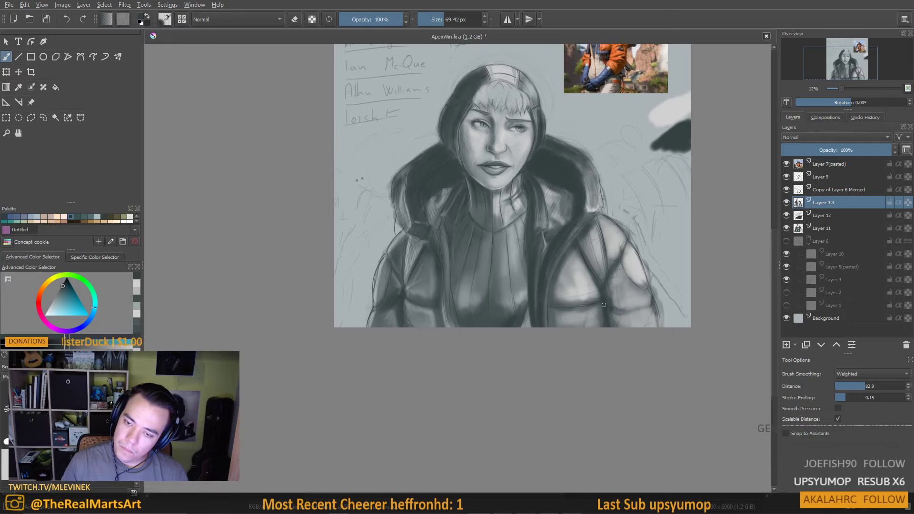
Darken the light-side jacket's crossing armpit and shoulder seams with sampled dark tones at 143.33 px
{"action": "scroll", "coordinate": [469, 242], "scroll_direction": "down", "scroll_amount": 3}
{"action": "scroll", "coordinate": [489, 236], "scroll_direction": "up", "scroll_amount": 2}
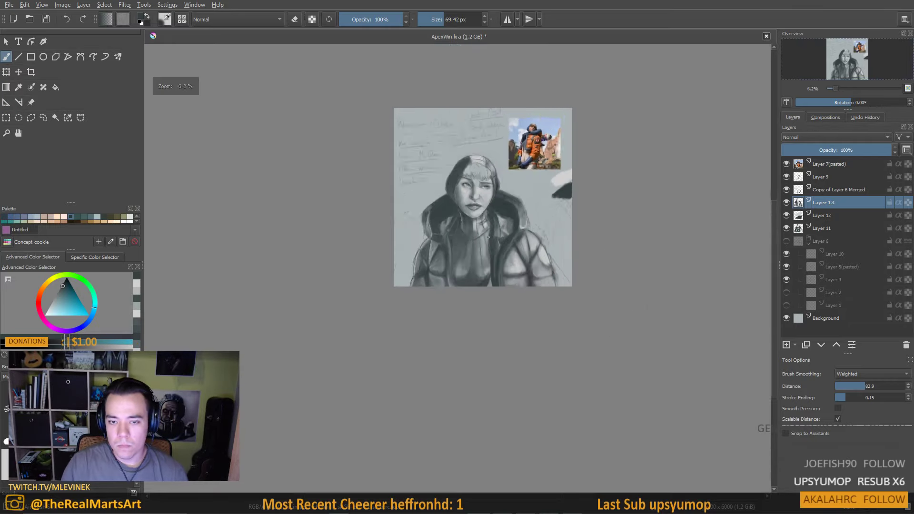
{"action": "left_click_drag", "start_coordinate": [496, 235], "coordinate": [479, 250]}
{"action": "scroll", "coordinate": [486, 245], "scroll_direction": "down", "scroll_amount": 1}
{"action": "scroll", "coordinate": [480, 249], "scroll_direction": "up", "scroll_amount": 1}
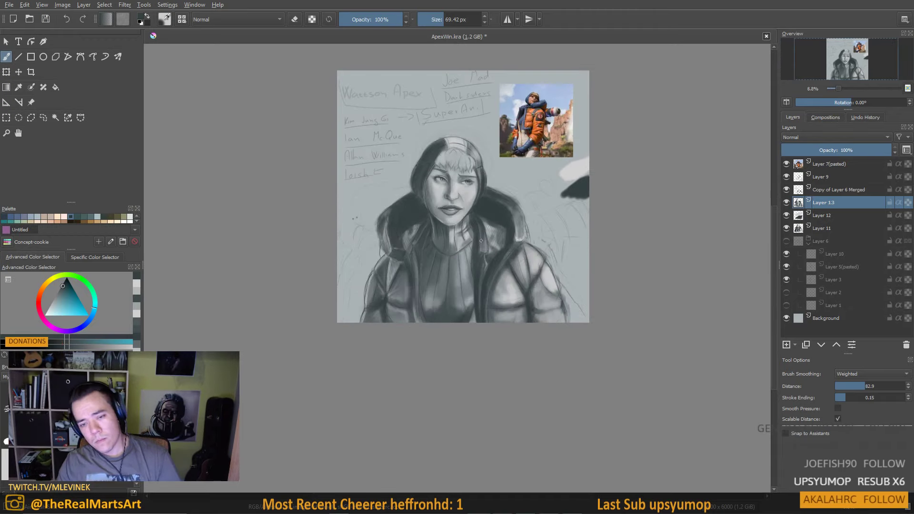
{"action": "mouse_move", "coordinate": [524, 290]}
{"action": "left_mouse_down"}
{"action": "mouse_move", "coordinate": [507, 310]}
{"action": "mouse_move", "coordinate": [540, 303]}
{"action": "left_mouse_up"}
{"action": "left_click", "coordinate": [527, 302], "text": "ctrl"}
{"action": "left_click_drag", "start_coordinate": [524, 302], "coordinate": [516, 290]}
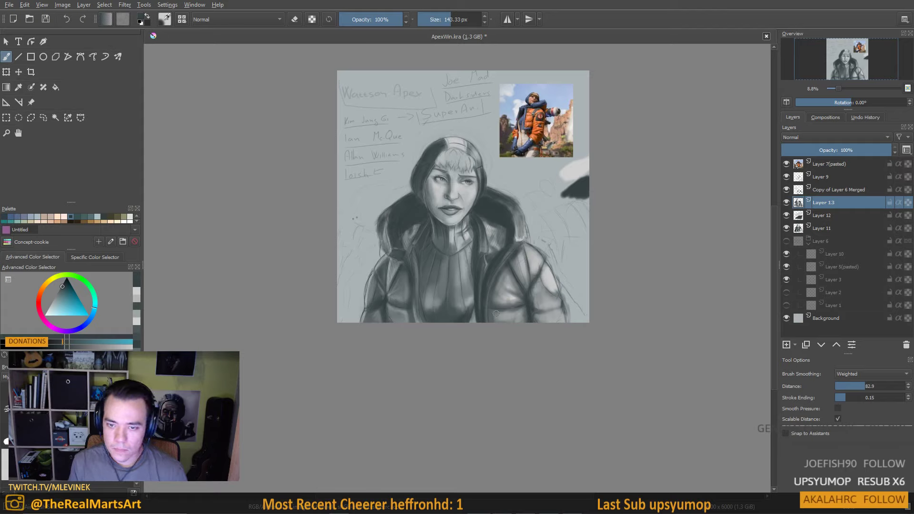
{"action": "left_click", "coordinate": [535, 272], "text": "ctrl"}
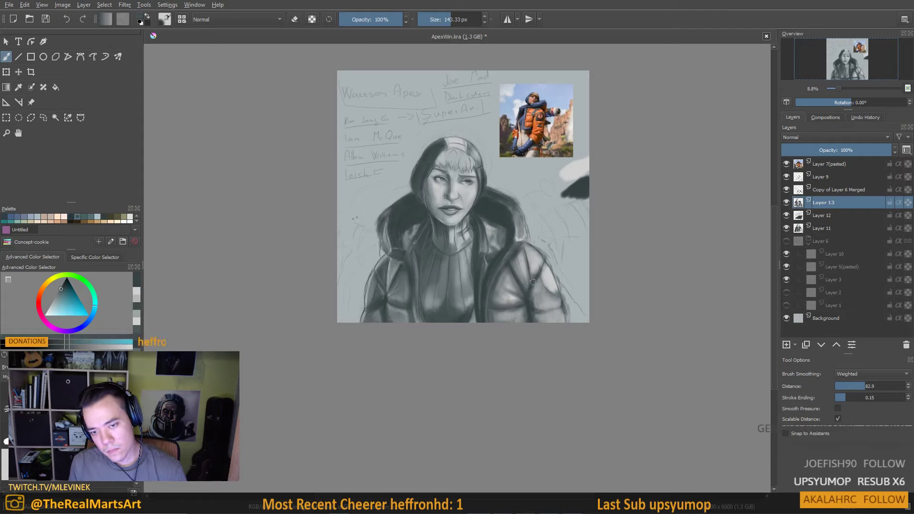
{"action": "left_click_drag", "start_coordinate": [533, 283], "coordinate": [533, 279]}
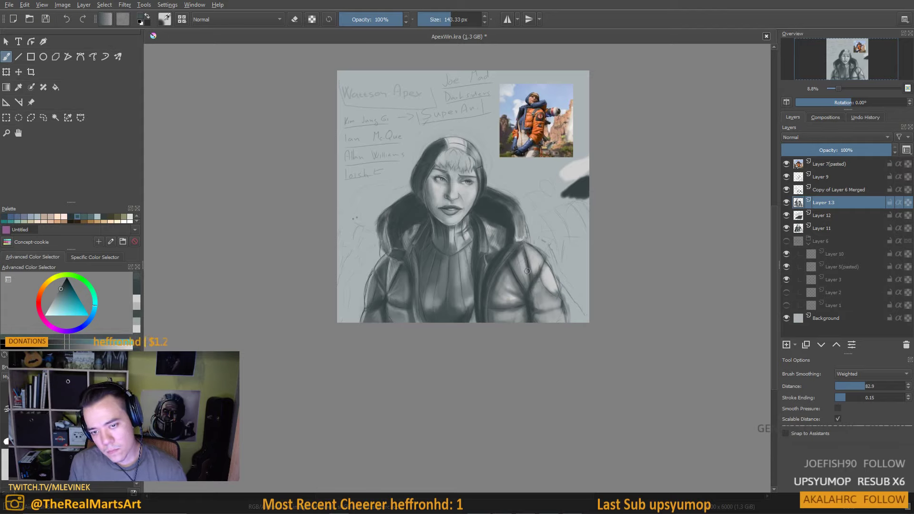
Refine the light-side sleeve's armpit and elbow folds with sampled dark tones and the dark swatch, ending at a 176.63 px brush
{"action": "left_click", "coordinate": [527, 283], "text": "ctrl"}
{"action": "left_click", "coordinate": [523, 281], "text": "ctrl"}
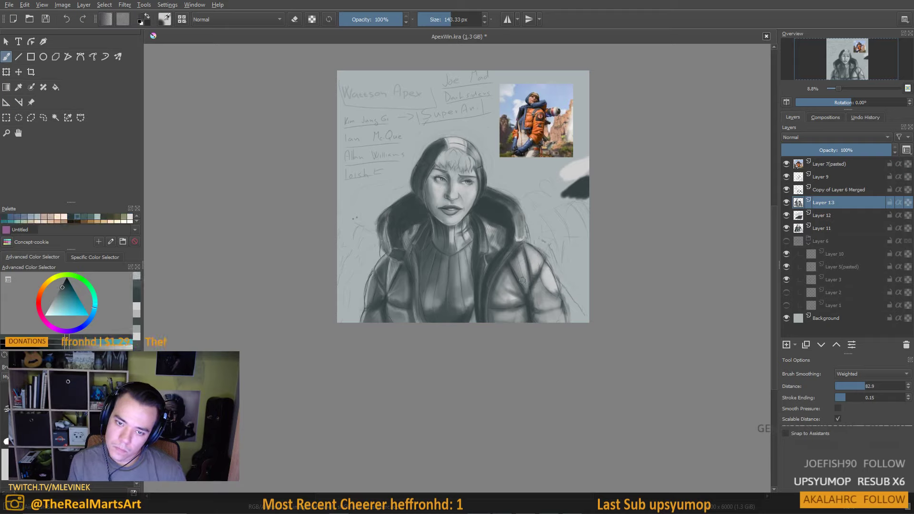
{"action": "left_click", "coordinate": [527, 294], "text": "ctrl"}
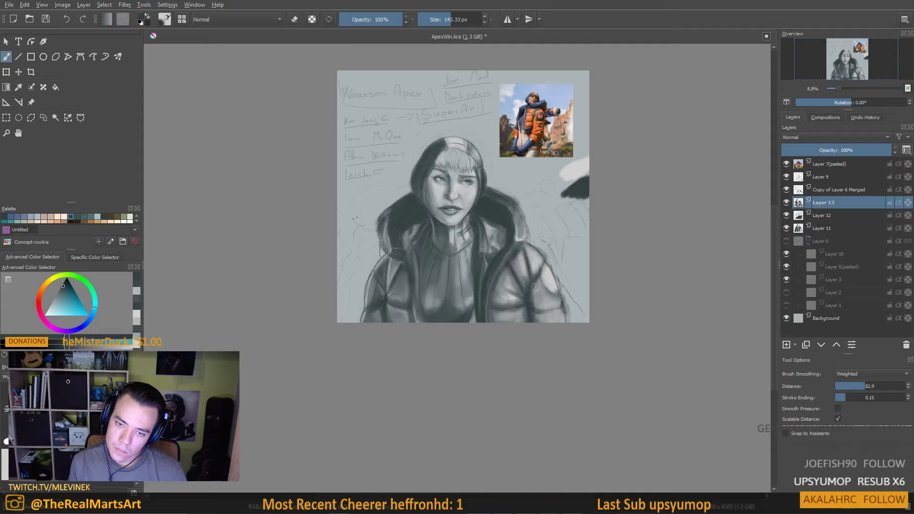
{"action": "key", "text": "bracketright"}
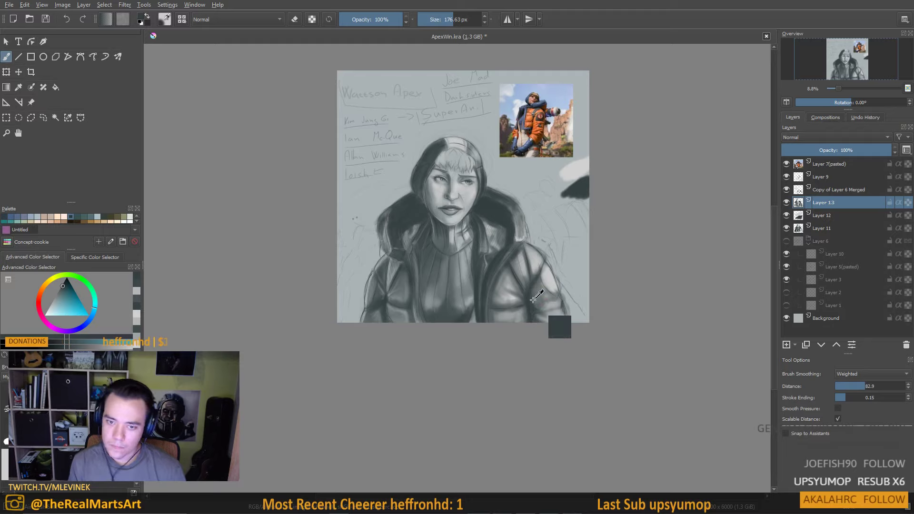
{"action": "left_click", "coordinate": [580, 190], "text": "ctrl"}
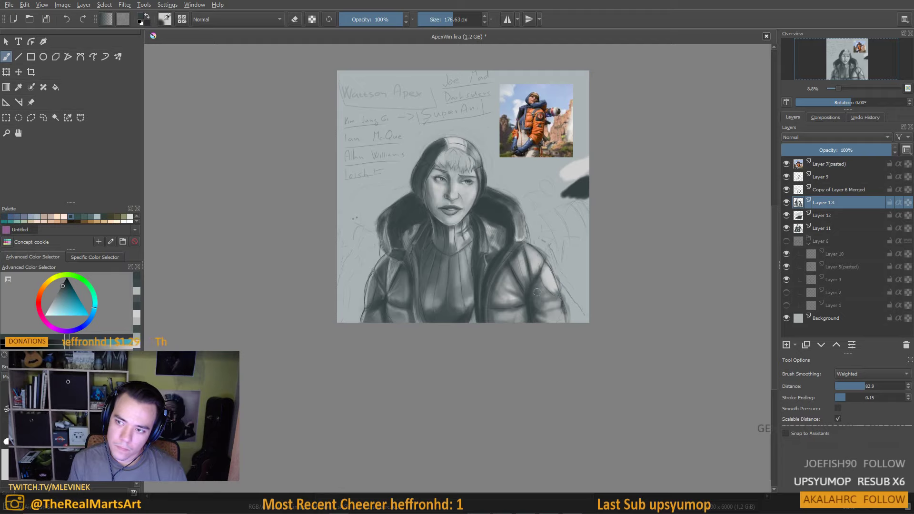
{"action": "scroll", "coordinate": [543, 342], "scroll_direction": "down", "scroll_amount": 3}
{"action": "scroll", "coordinate": [537, 333], "scroll_direction": "up", "scroll_amount": 3}
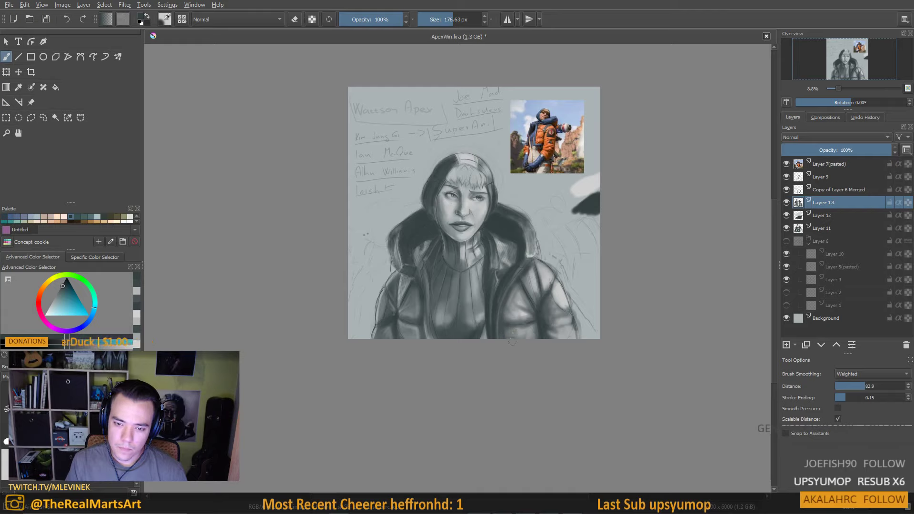
Deepen the light-side jacket's shoulder and sleeve shading with the dark tone and a 257.70 px brush
{"action": "left_click_drag", "start_coordinate": [512, 342], "coordinate": [522, 332]}
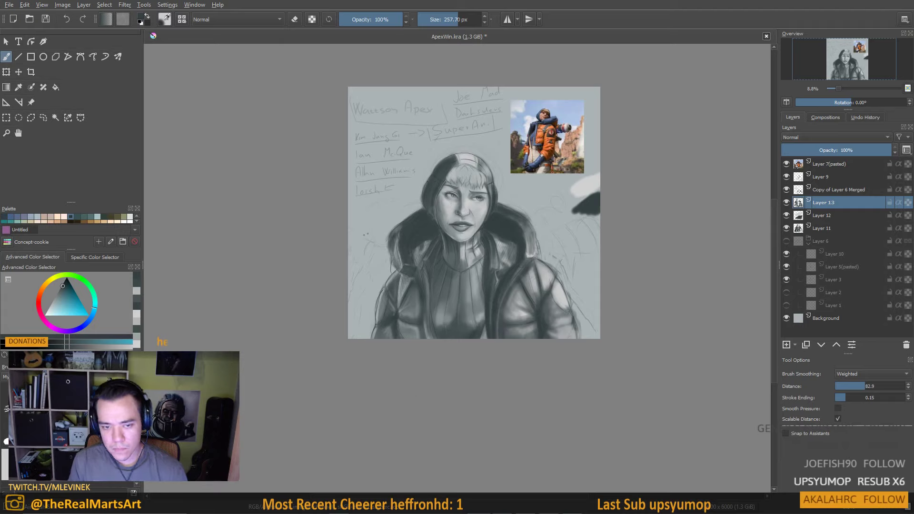
{"action": "scroll", "coordinate": [382, 330], "scroll_direction": "down", "scroll_amount": 3}
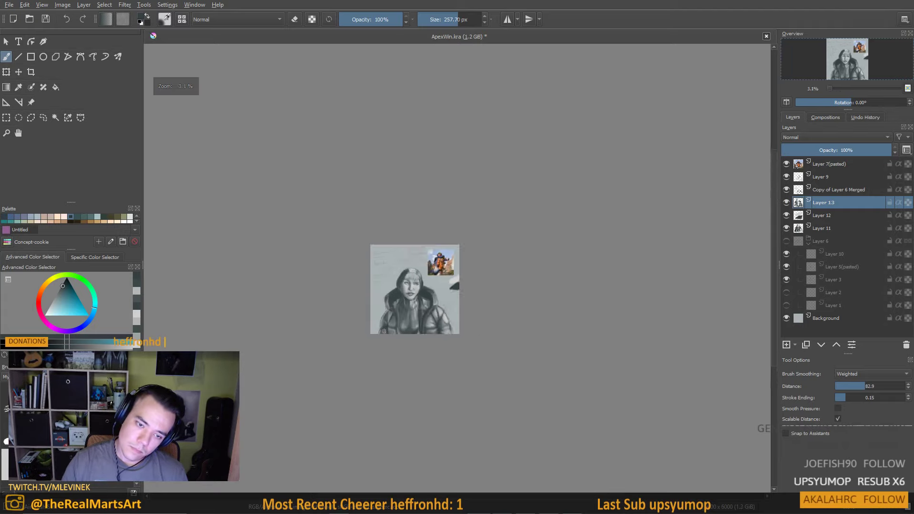
{"action": "scroll", "coordinate": [383, 331], "scroll_direction": "up", "scroll_amount": 3}
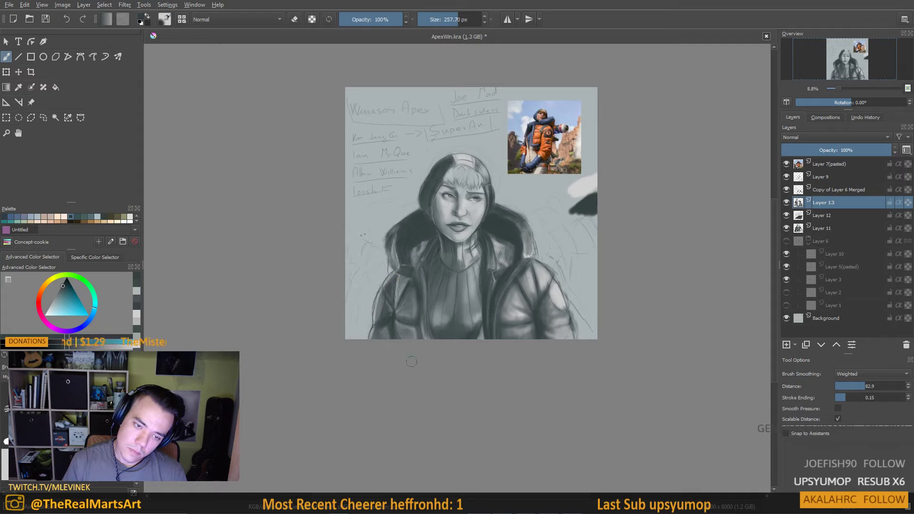
{"action": "scroll", "coordinate": [456, 250], "scroll_direction": "down", "scroll_amount": 3}
{"action": "scroll", "coordinate": [486, 257], "scroll_direction": "up", "scroll_amount": 2}
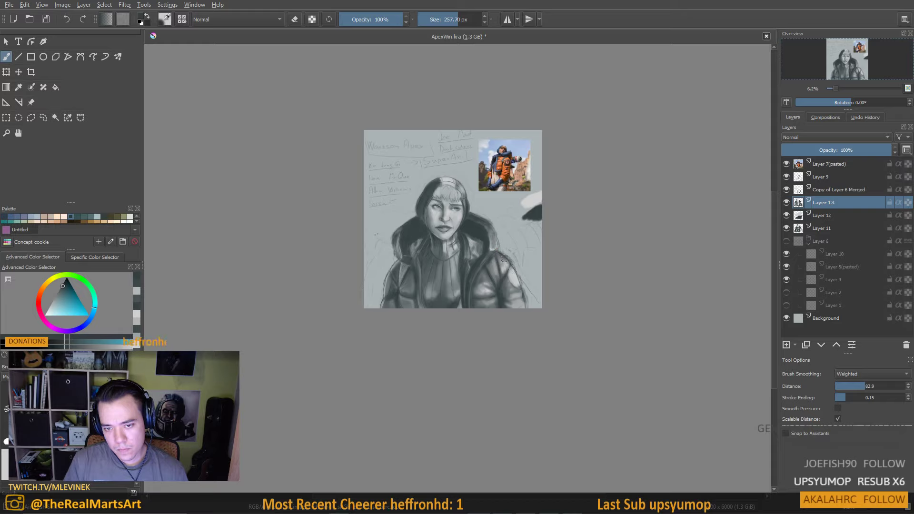
{"action": "left_click_drag", "start_coordinate": [504, 258], "coordinate": [518, 280]}
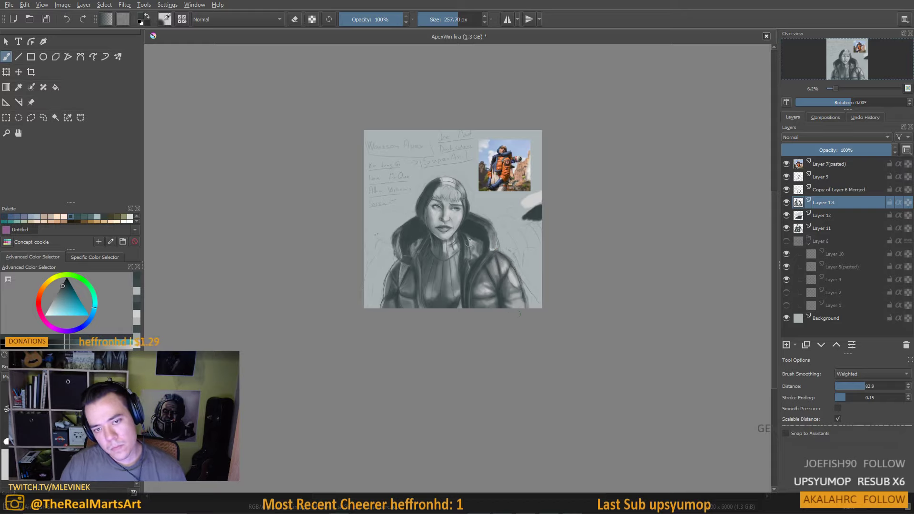
Highlight the light-side rim of the head hood with the light swatch, reducing the brush to 33.33 px
{"action": "scroll", "coordinate": [474, 219], "scroll_direction": "down", "scroll_amount": 1}
{"action": "scroll", "coordinate": [462, 235], "scroll_direction": "up", "scroll_amount": 2}
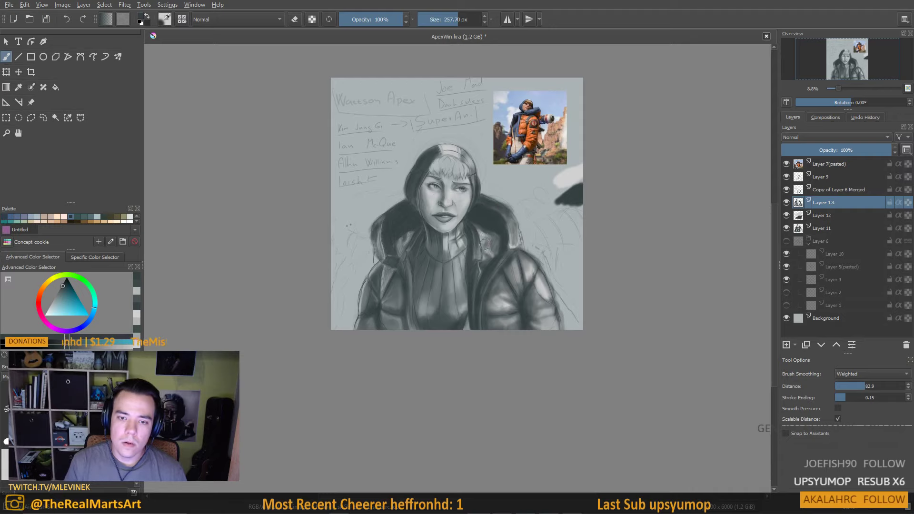
{"action": "scroll", "coordinate": [486, 243], "scroll_direction": "down", "scroll_amount": 2}
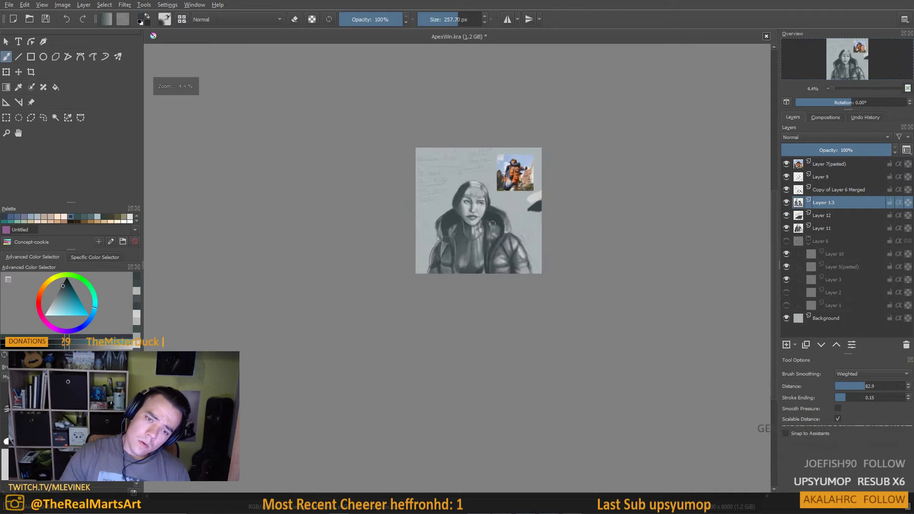
{"action": "scroll", "coordinate": [485, 240], "scroll_direction": "up", "scroll_amount": 1}
{"action": "scroll", "coordinate": [484, 240], "scroll_direction": "up", "scroll_amount": 2}
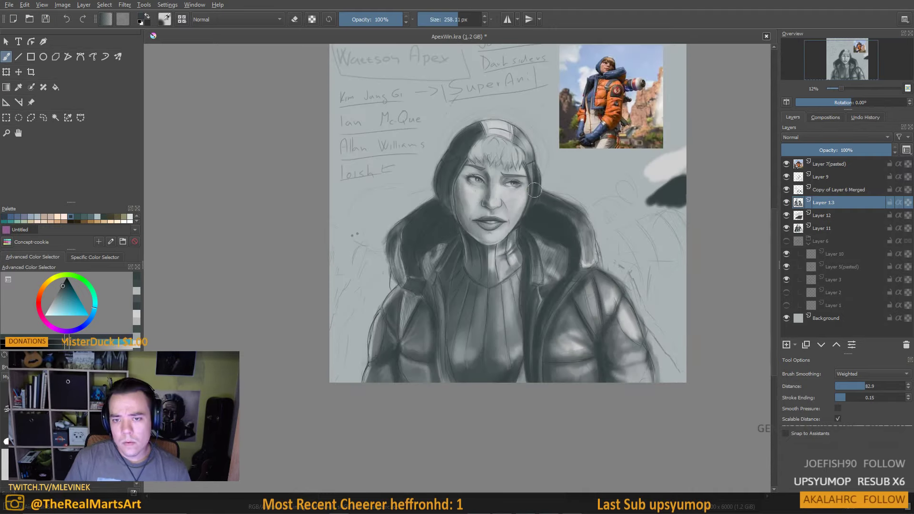
{"action": "key", "text": "bracketleft"}
{"action": "left_click", "coordinate": [673, 164], "text": "ctrl"}
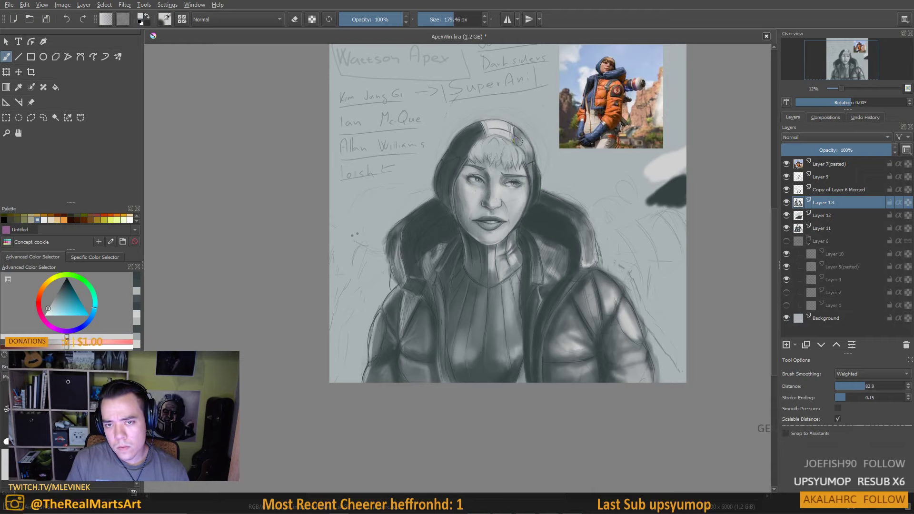
{"action": "left_click_drag", "start_coordinate": [506, 141], "coordinate": [462, 141]}
{"action": "key", "text": "bracketleft"}
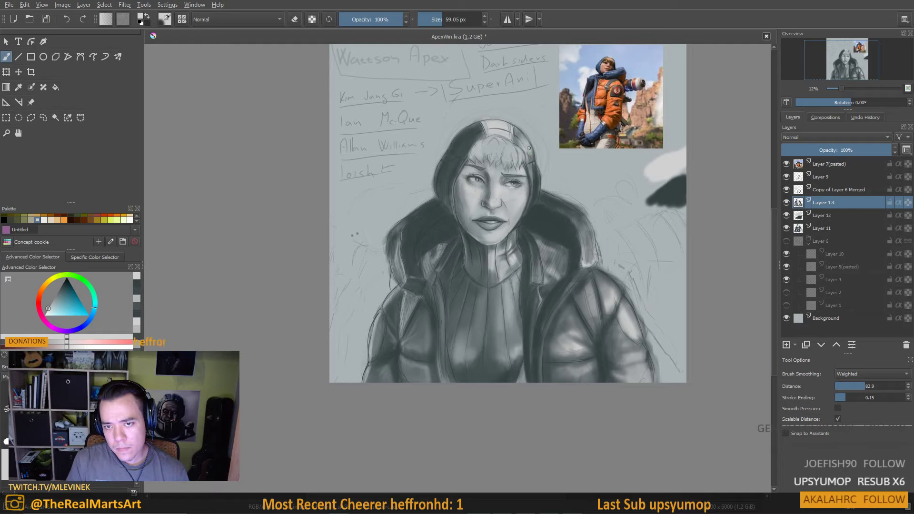
{"action": "left_click_drag", "start_coordinate": [538, 173], "coordinate": [537, 165], "text": "shift"}
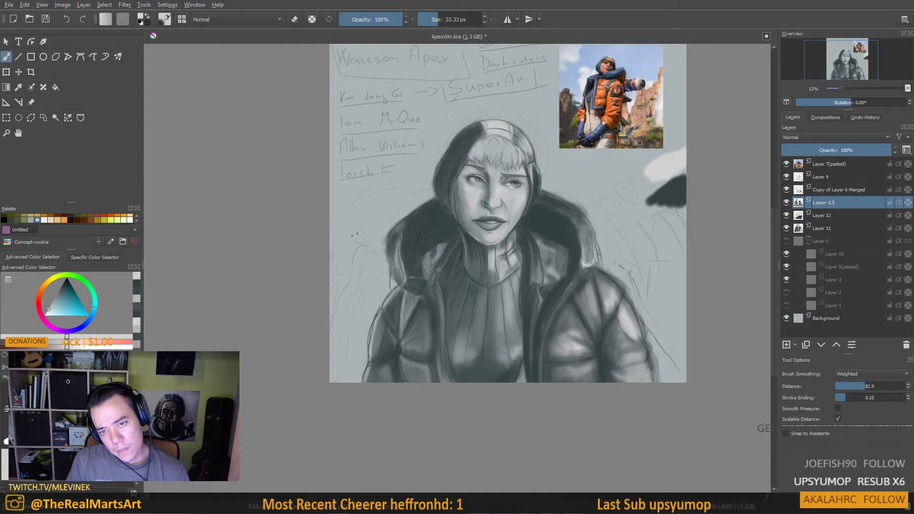
Add thin light accents along the dark-side crown of the head hood with 12.28 px and 30.61 px brushes
{"action": "key", "text": "bracketleft"}
{"action": "key", "text": "bracketleft"}
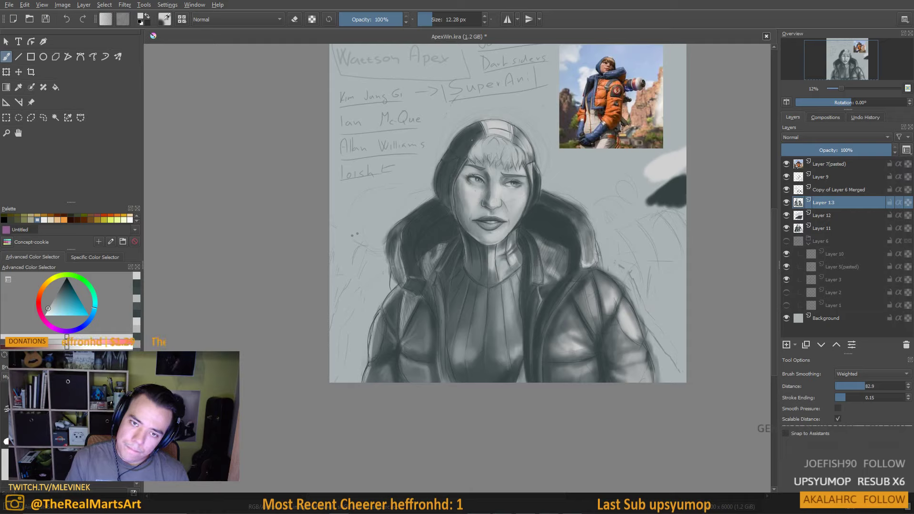
{"action": "left_click_drag", "start_coordinate": [470, 128], "coordinate": [478, 128], "text": "shift"}
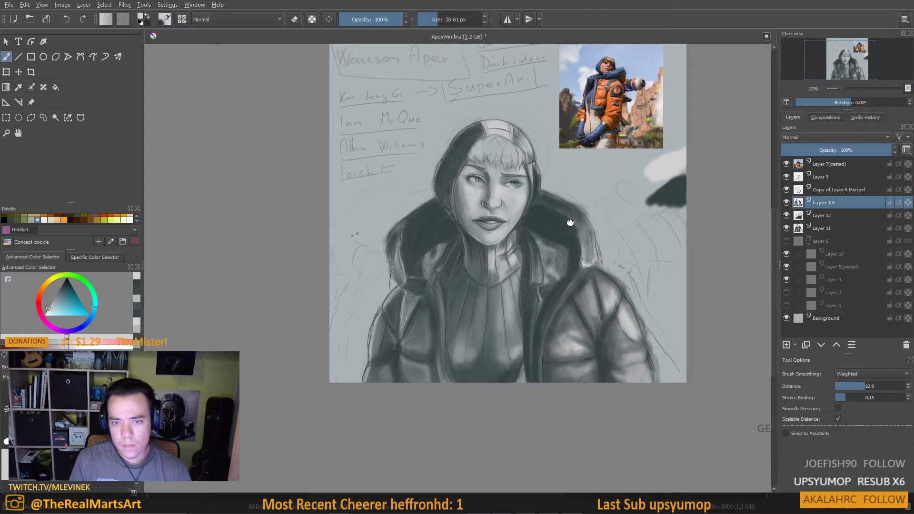
{"action": "left_click_drag", "start_coordinate": [571, 223], "coordinate": [570, 217]}
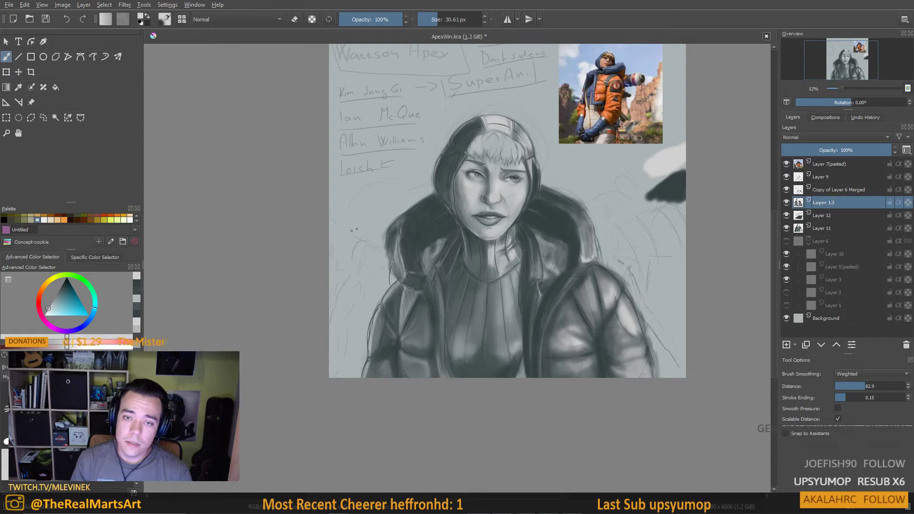
Darken the head hood's inner edge beside the dark-side cheek with a sampled dark tone, ending at a 90.75 px brush
{"action": "left_click", "coordinate": [459, 136], "text": "ctrl"}
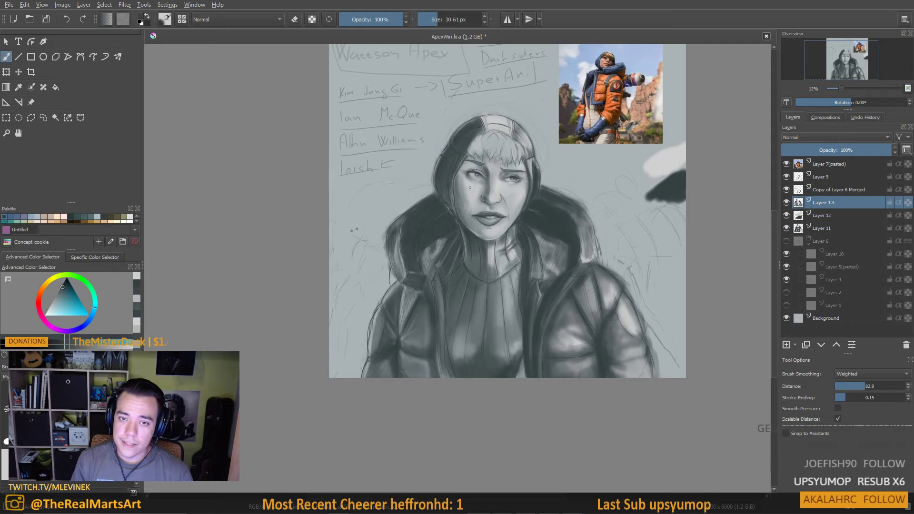
{"action": "left_click_drag", "start_coordinate": [471, 182], "coordinate": [472, 182], "text": "shift"}
{"action": "scroll", "coordinate": [471, 182], "scroll_direction": "up", "scroll_amount": 3}
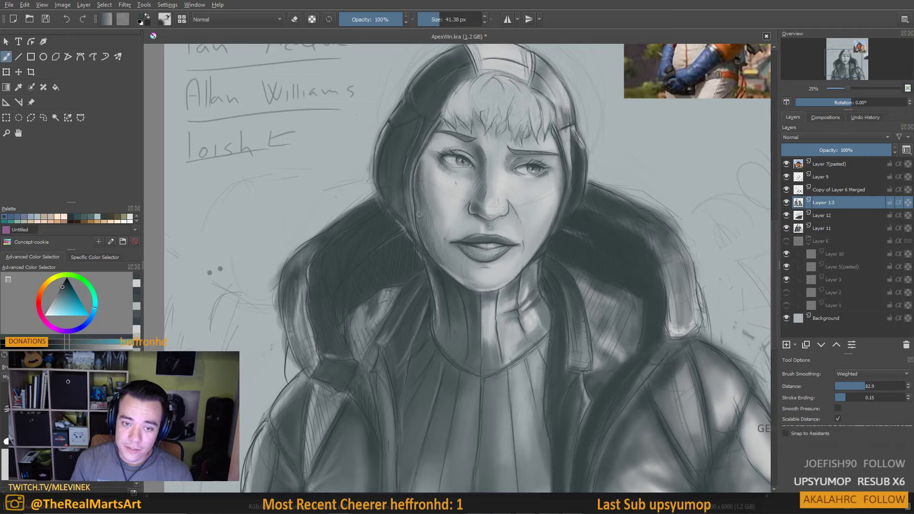
{"action": "left_click_drag", "start_coordinate": [419, 214], "coordinate": [429, 214], "text": "shift"}
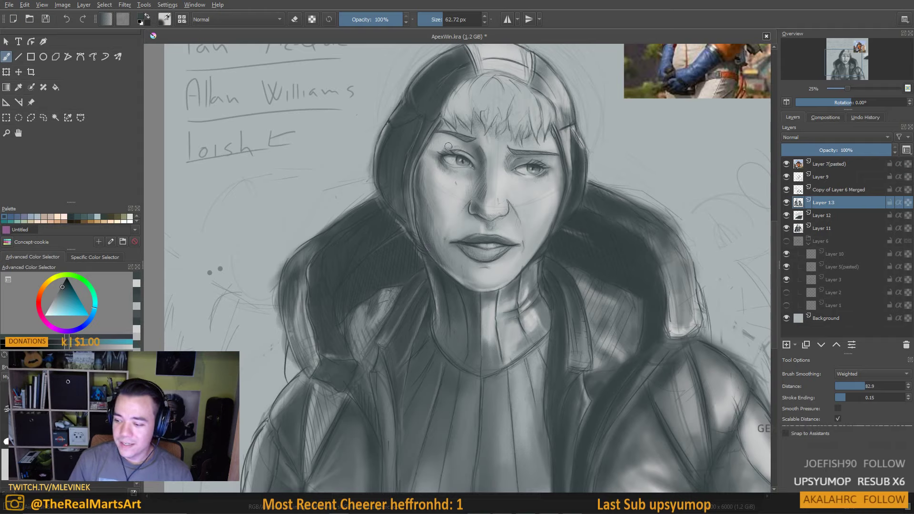
{"action": "key", "text": "bracketright"}
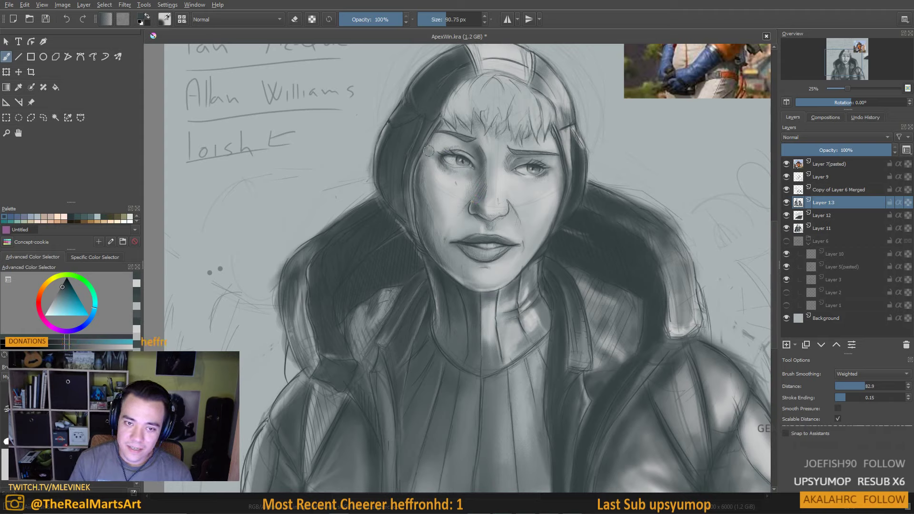
Shade the dark-side cheek and jaw with sampled skin mid-tones at 90.75 px
{"action": "left_click", "coordinate": [434, 187], "text": "ctrl"}
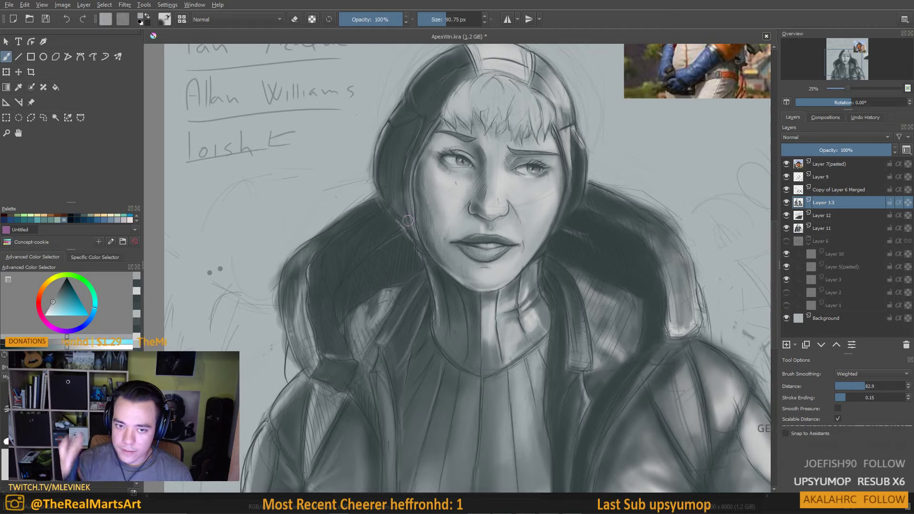
{"action": "left_click", "coordinate": [435, 217], "text": "ctrl"}
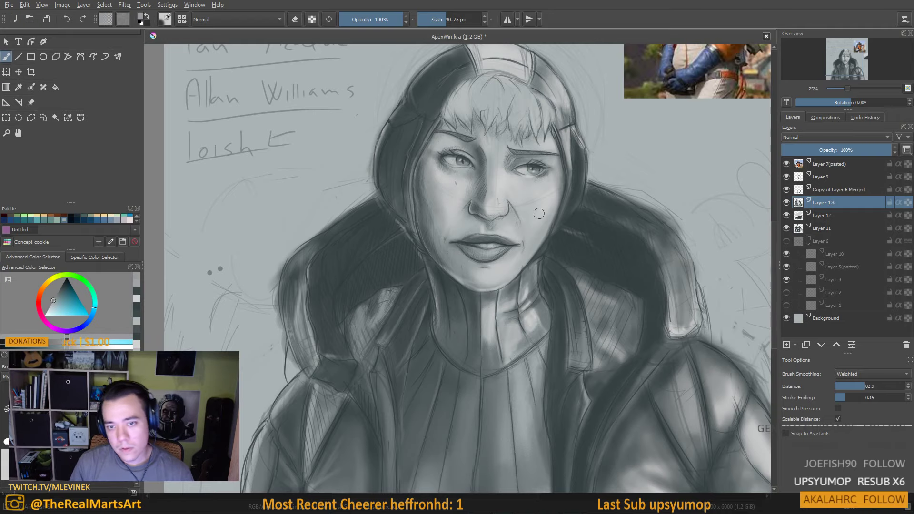
{"action": "left_click", "coordinate": [438, 240], "text": "ctrl"}
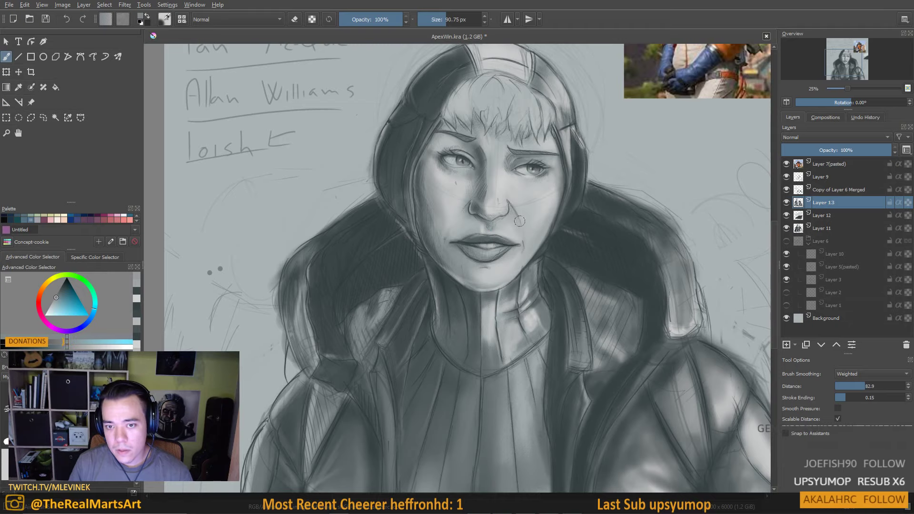
Deepen the shading of the lips and mouth corner with a sampled dark tone at 90.75 px
{"action": "left_click_drag", "start_coordinate": [509, 300], "coordinate": [520, 277]}
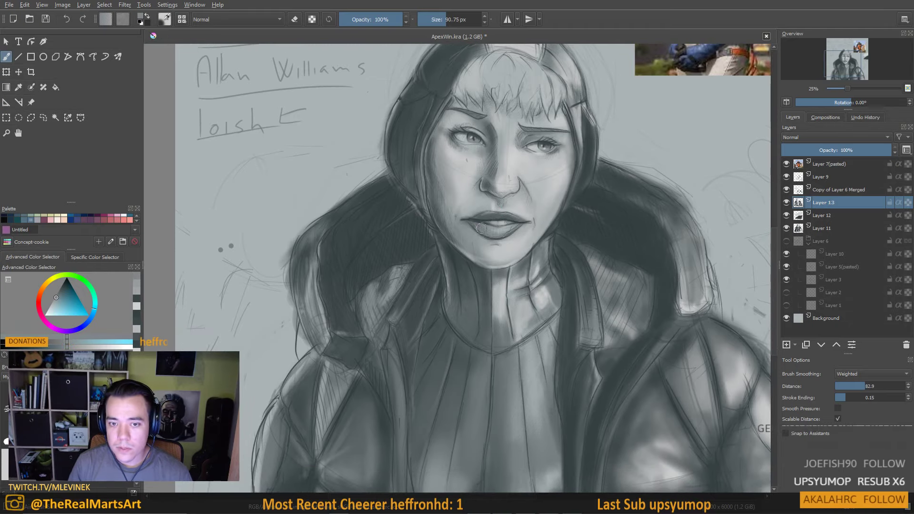
{"action": "left_click", "coordinate": [482, 215], "text": "ctrl"}
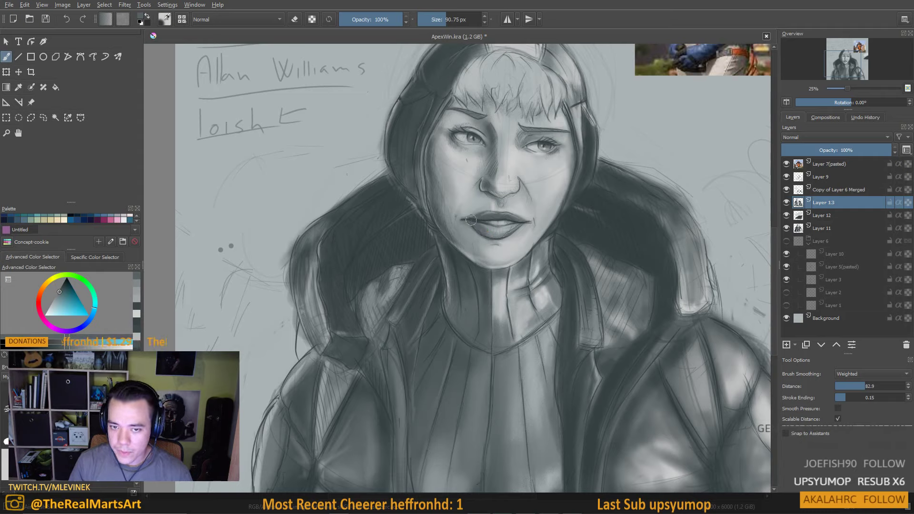
{"action": "left_click_drag", "start_coordinate": [472, 222], "coordinate": [495, 229]}
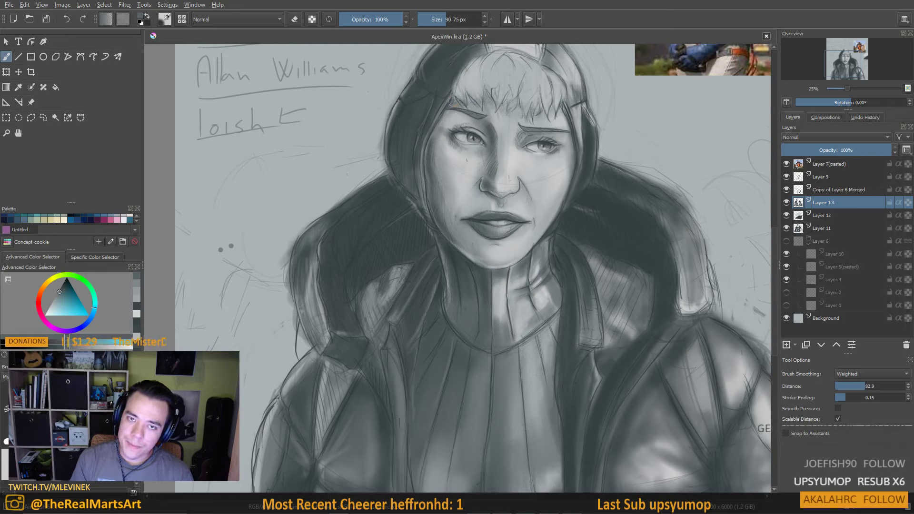
Shade the forehead below the fringe and around the inner brow with sampled mid-tones, ending at a 51.54 px brush
{"action": "left_click", "coordinate": [479, 107], "text": "ctrl"}
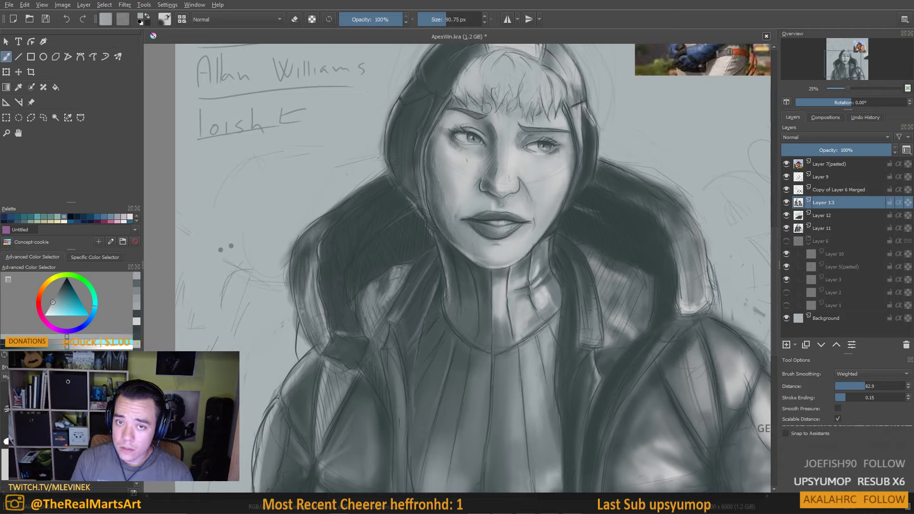
{"action": "left_click", "coordinate": [493, 124], "text": "ctrl"}
{"action": "left_click", "coordinate": [494, 127], "text": "ctrl"}
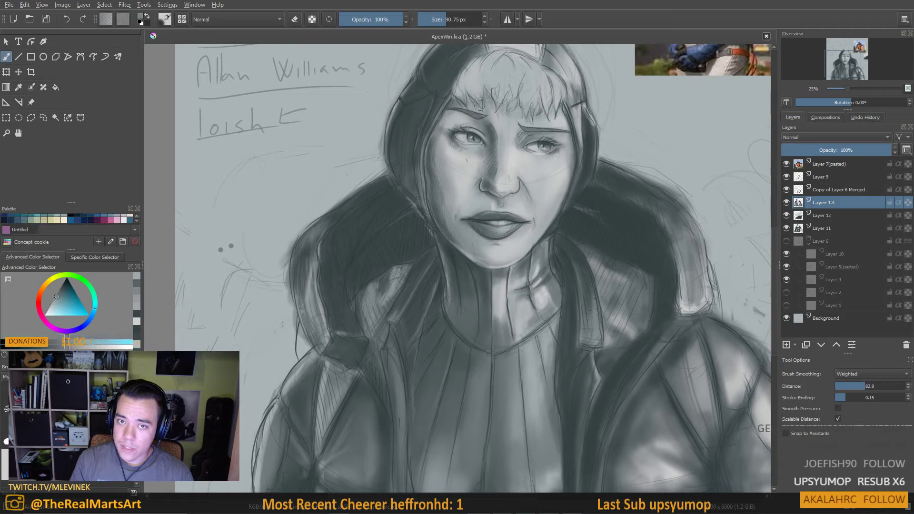
{"action": "left_click_drag", "start_coordinate": [469, 95], "coordinate": [451, 95], "text": "shift"}
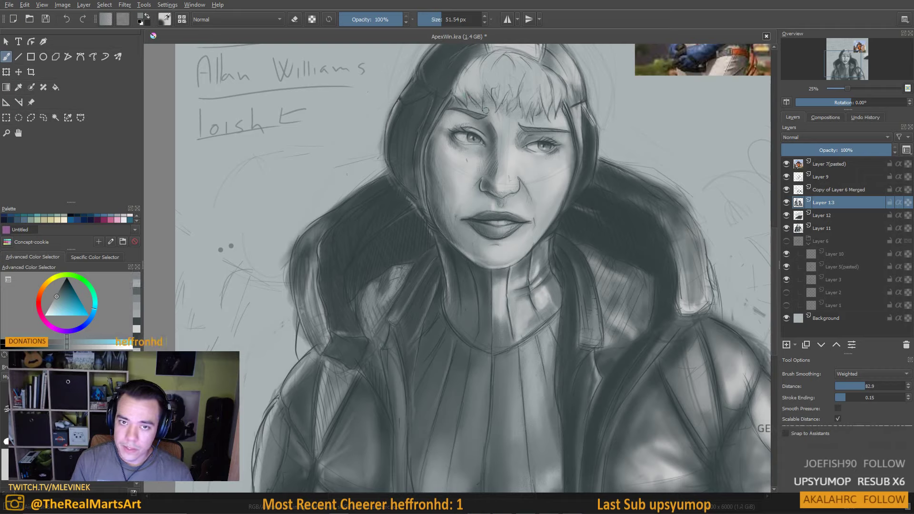
Darken the dark-side eyebrow and the shadow between the brows with a sampled dark tone, ending at 81.25 px
{"action": "left_click", "coordinate": [477, 114], "text": "ctrl"}
{"action": "mouse_move", "coordinate": [477, 115]}
{"action": "left_mouse_down", "text": "shift"}
{"action": "mouse_move", "coordinate": [484, 114]}
{"action": "mouse_move", "coordinate": [469, 108]}
{"action": "left_mouse_up", "text": "shift"}
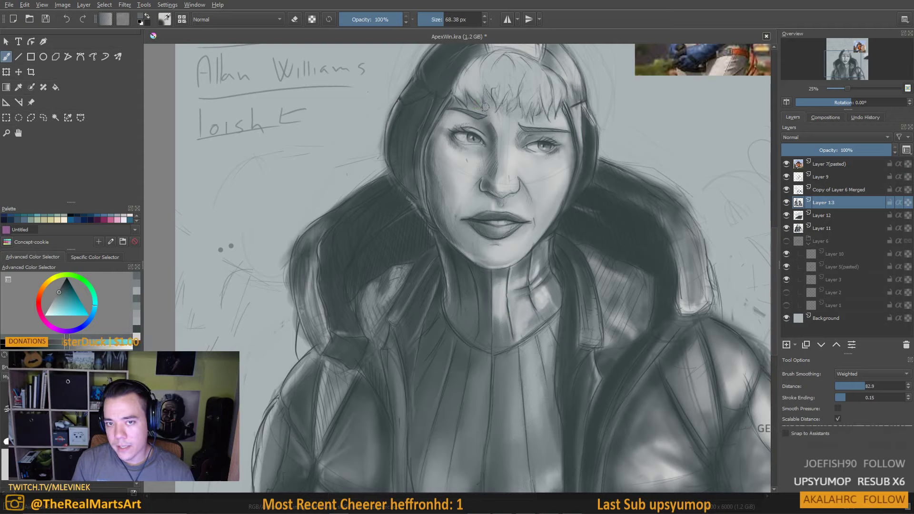
{"action": "left_click_drag", "start_coordinate": [500, 113], "coordinate": [508, 114], "text": "shift"}
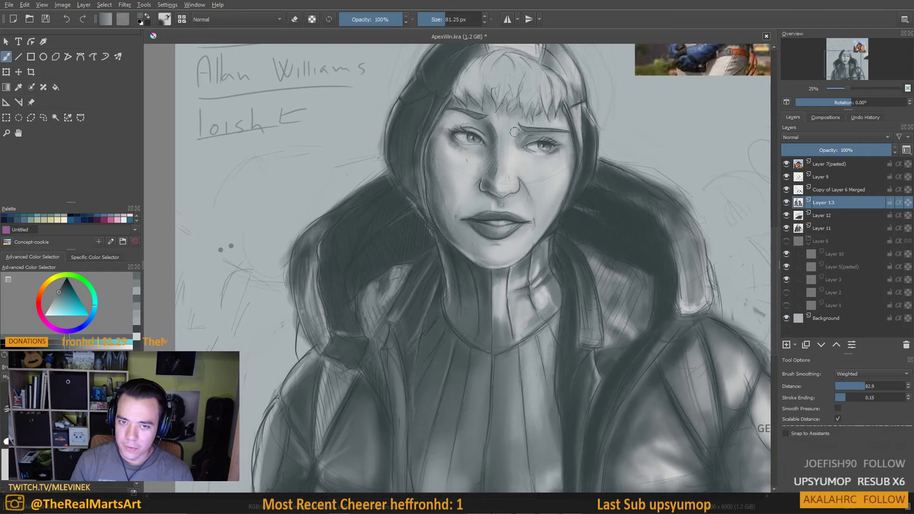
{"action": "left_click_drag", "start_coordinate": [389, 163], "coordinate": [345, 218]}
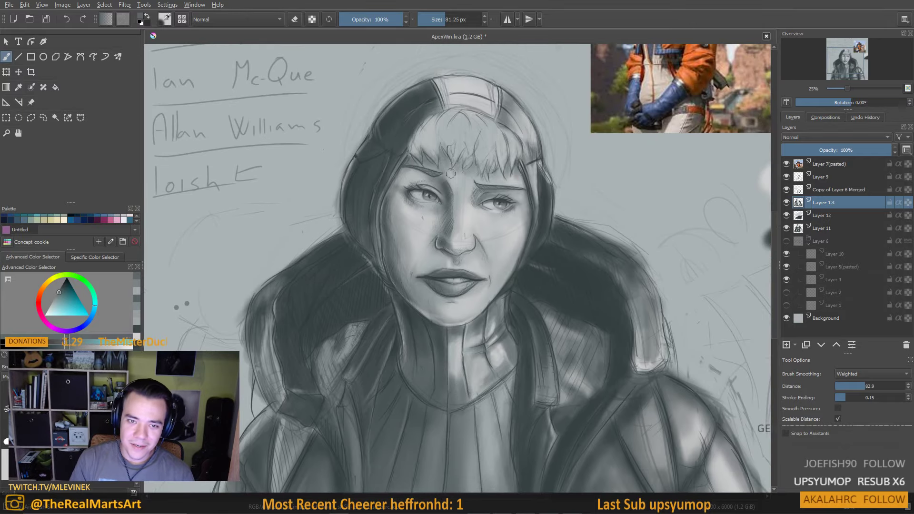
Shade the fringe with sampled dark and mid-tones and lighten its strands with a sampled light value at 81.25 px
{"action": "left_click", "coordinate": [408, 125], "text": "ctrl"}
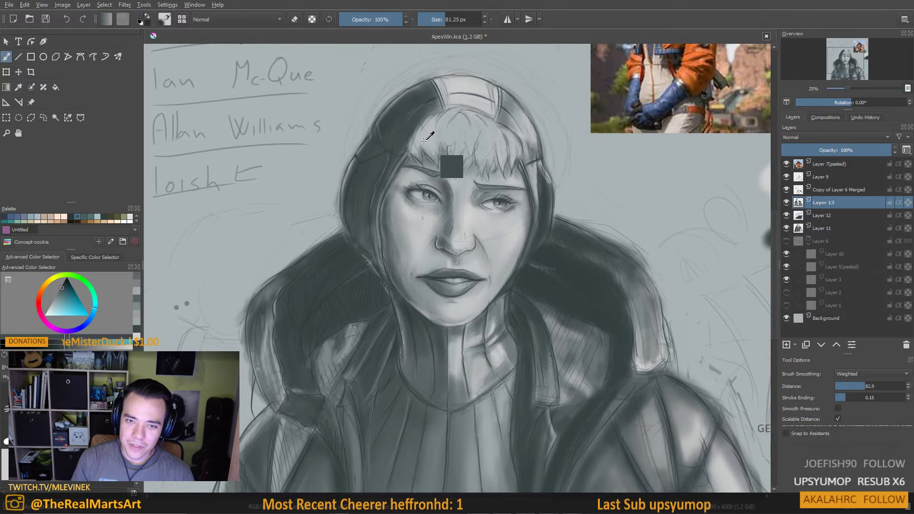
{"action": "left_click", "coordinate": [539, 149], "text": "ctrl"}
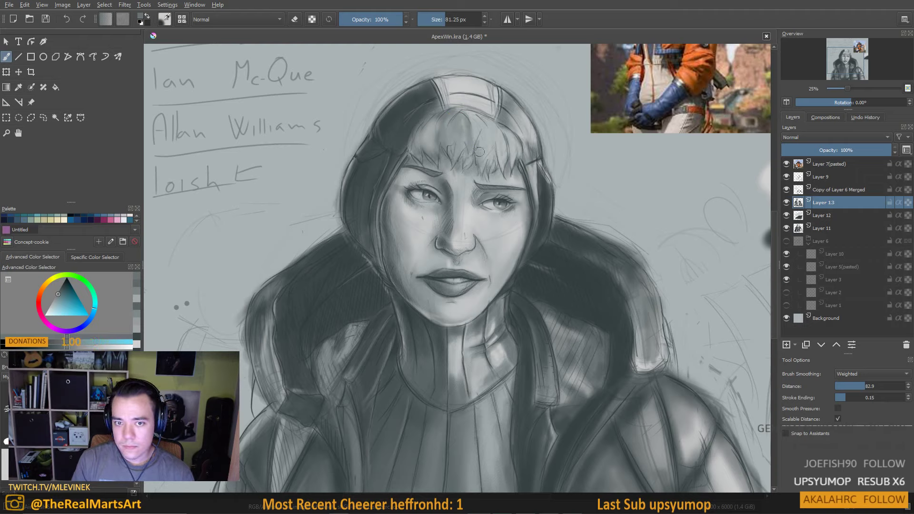
{"action": "left_click", "coordinate": [469, 95], "text": "ctrl"}
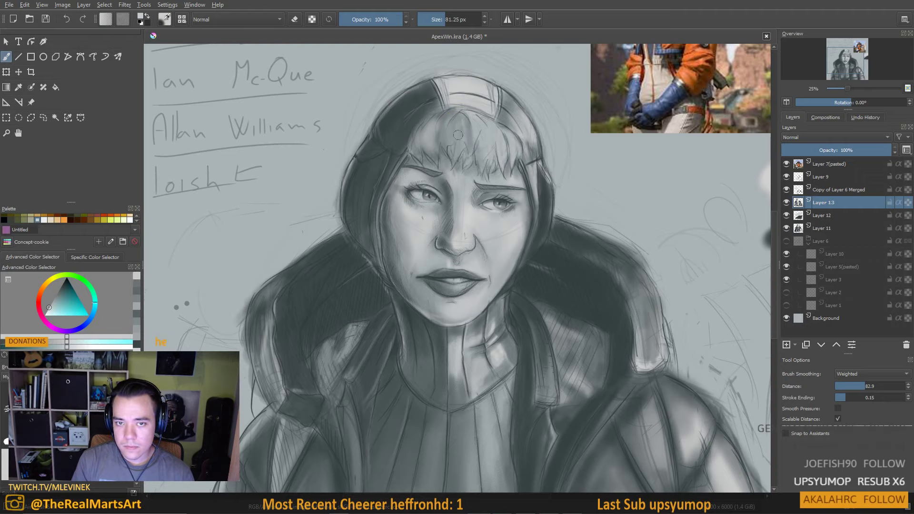
{"action": "mouse_move", "coordinate": [458, 135]}
{"action": "left_mouse_down"}
{"action": "mouse_move", "coordinate": [461, 114]}
{"action": "mouse_move", "coordinate": [475, 125]}
{"action": "mouse_move", "coordinate": [458, 111]}
{"action": "mouse_move", "coordinate": [413, 132]}
{"action": "mouse_move", "coordinate": [463, 114]}
{"action": "mouse_move", "coordinate": [459, 169]}
{"action": "mouse_move", "coordinate": [481, 118]}
{"action": "mouse_move", "coordinate": [487, 151]}
{"action": "mouse_move", "coordinate": [500, 154]}
{"action": "mouse_move", "coordinate": [498, 126]}
{"action": "mouse_move", "coordinate": [520, 161]}
{"action": "left_mouse_up"}
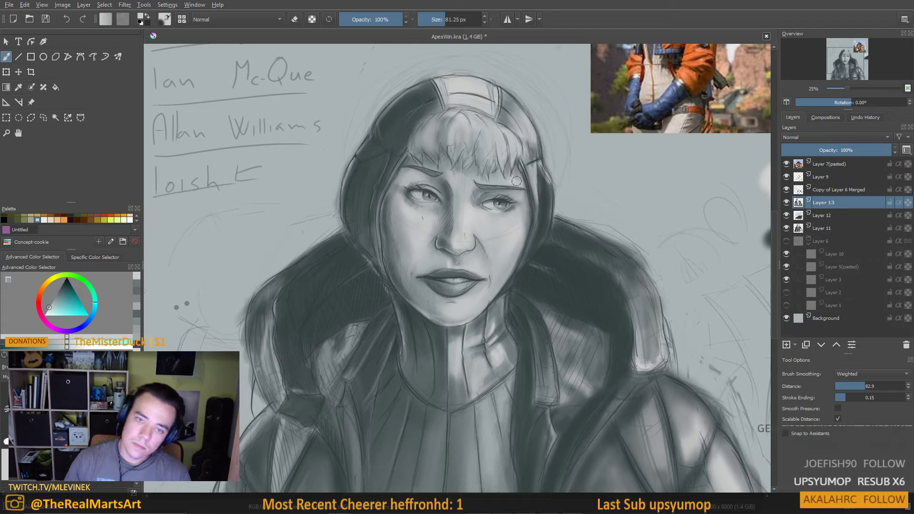
Paint light highlights on the light side of the high collar with the value sampled from the hood stripe, ending at an 18.57 px brush
{"action": "scroll", "coordinate": [476, 181], "scroll_direction": "down", "scroll_amount": 5}
{"action": "scroll", "coordinate": [480, 214], "scroll_direction": "up", "scroll_amount": 3}
{"action": "left_click_drag", "start_coordinate": [479, 211], "coordinate": [503, 247]}
{"action": "scroll", "coordinate": [493, 169], "scroll_direction": "up", "scroll_amount": 1}
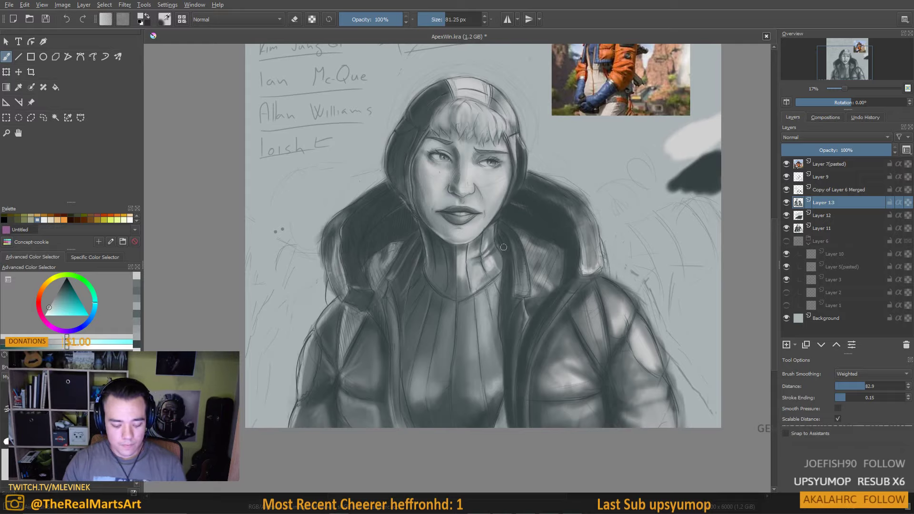
{"action": "key", "text": "ctrl"}
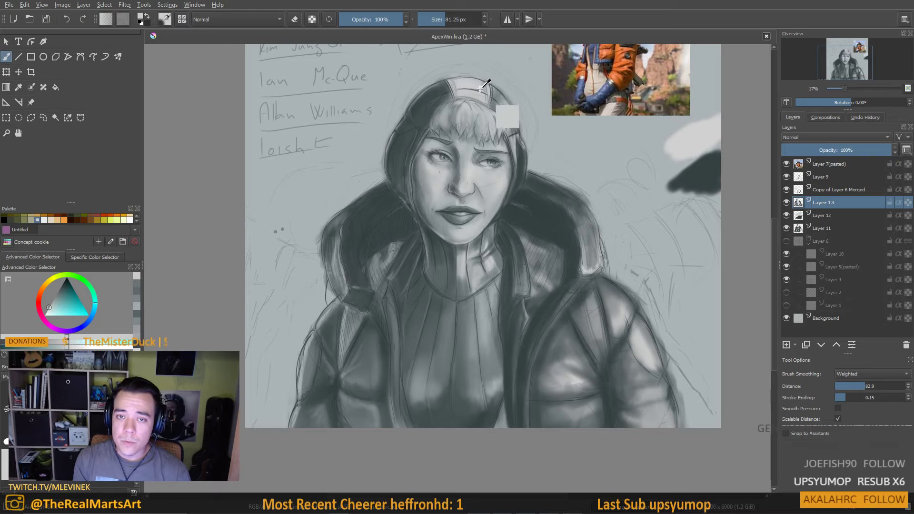
{"action": "mouse_move", "coordinate": [519, 269]}
{"action": "left_mouse_down"}
{"action": "mouse_move", "coordinate": [488, 264]}
{"action": "mouse_move", "coordinate": [491, 227]}
{"action": "left_mouse_up"}
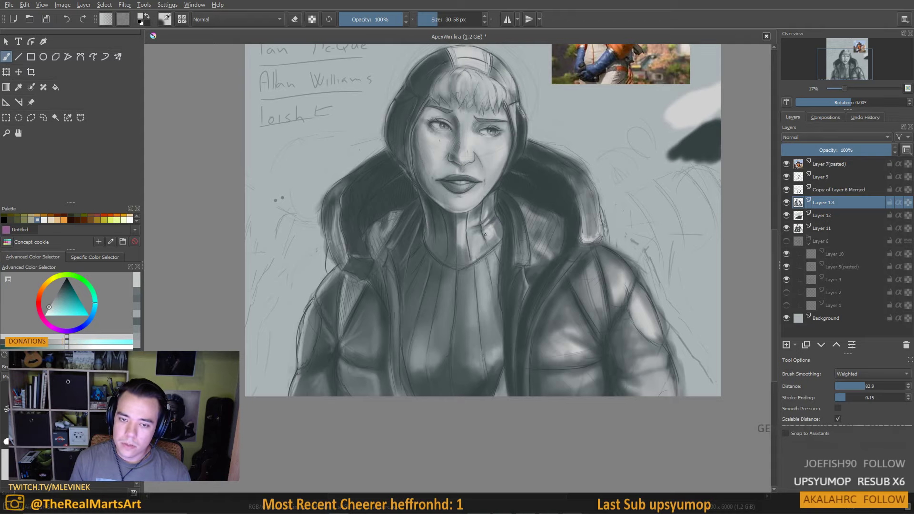
{"action": "scroll", "coordinate": [496, 265], "scroll_direction": "down", "scroll_amount": 1}
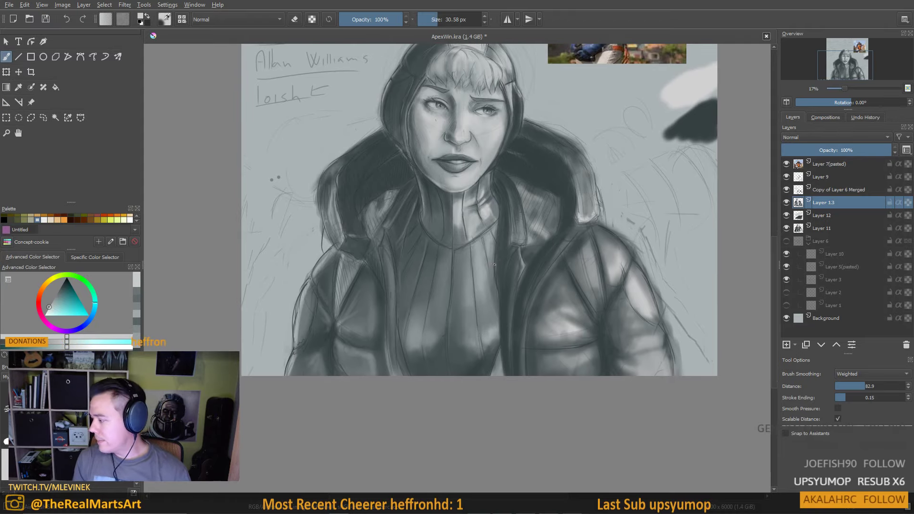
{"action": "left_click_drag", "start_coordinate": [505, 271], "coordinate": [528, 300]}
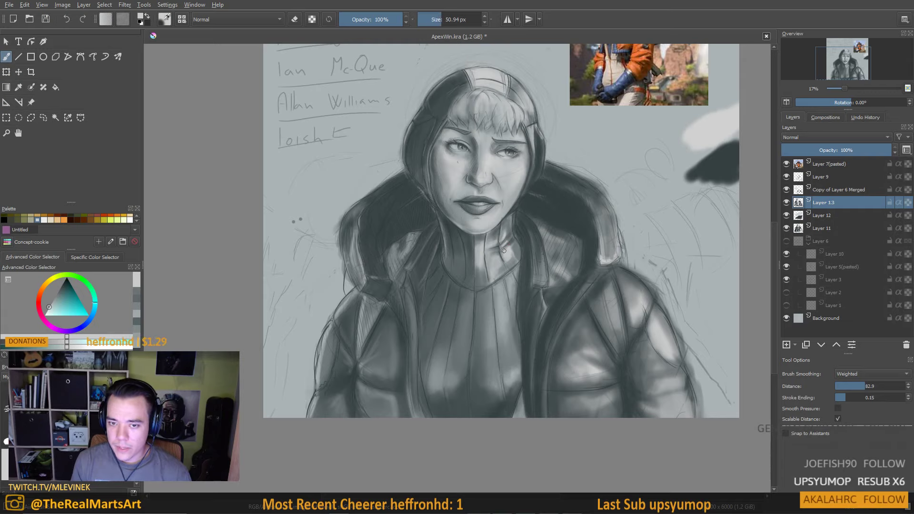
{"action": "scroll", "coordinate": [514, 274], "scroll_direction": "down", "scroll_amount": 1}
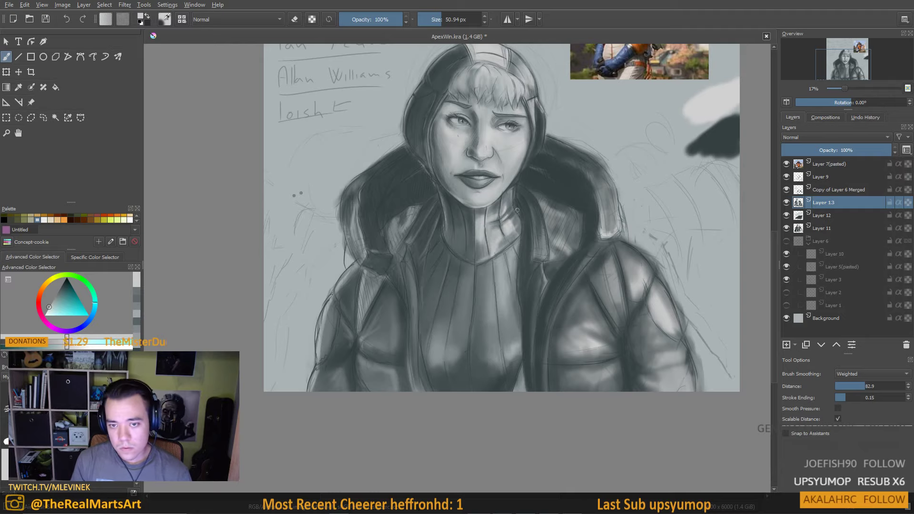
{"action": "left_click_drag", "start_coordinate": [512, 203], "coordinate": [504, 197], "text": "shift"}
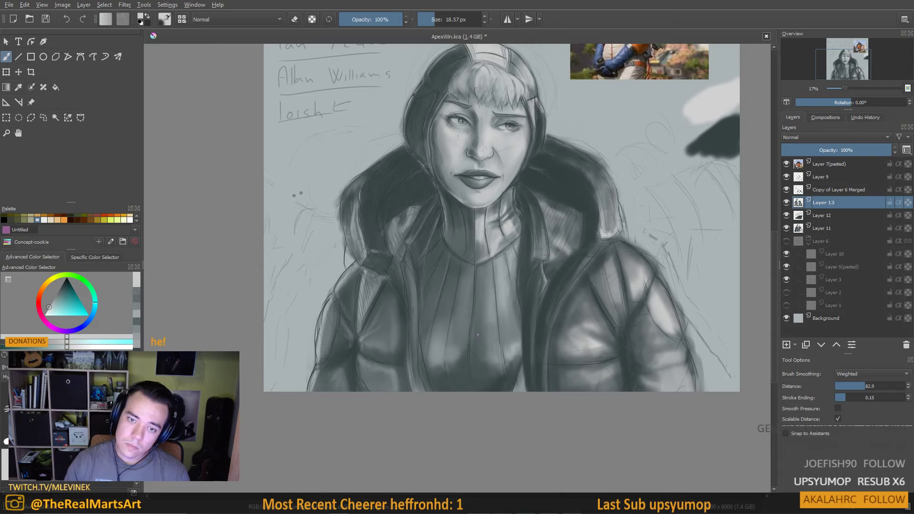
{"action": "scroll", "coordinate": [477, 336], "scroll_direction": "down", "scroll_amount": 1}
{"action": "left_click_drag", "start_coordinate": [505, 378], "coordinate": [500, 386], "text": "ctrl"}
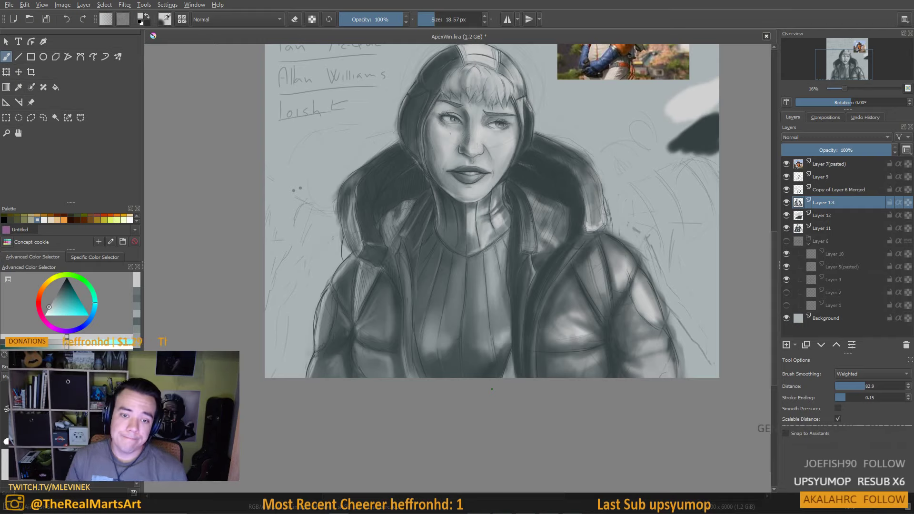
Refine the collar's lower edge and the chest panel beside the jacket opening with sampled mid and light tones, using a 21.89 px brush for accents
{"action": "left_click", "coordinate": [513, 220], "text": "ctrl"}
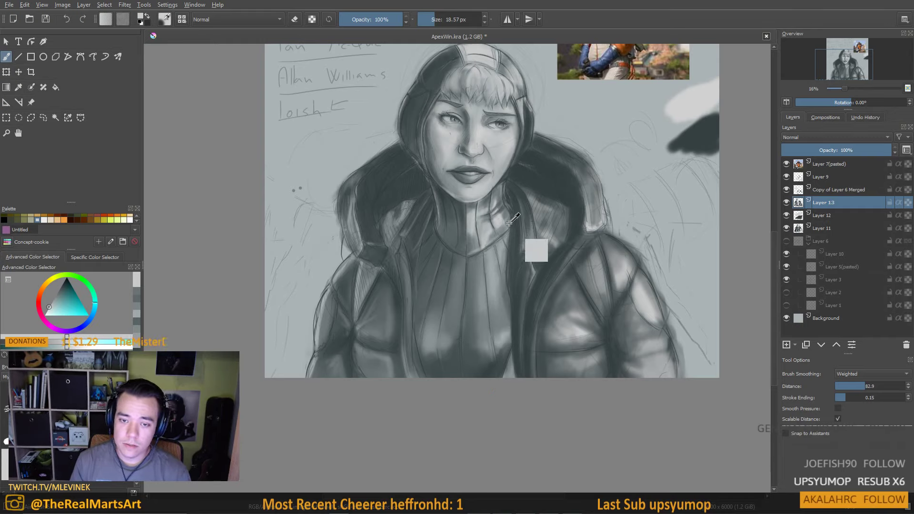
{"action": "left_click", "coordinate": [508, 233], "text": "ctrl"}
{"action": "left_click", "coordinate": [512, 270], "text": "ctrl"}
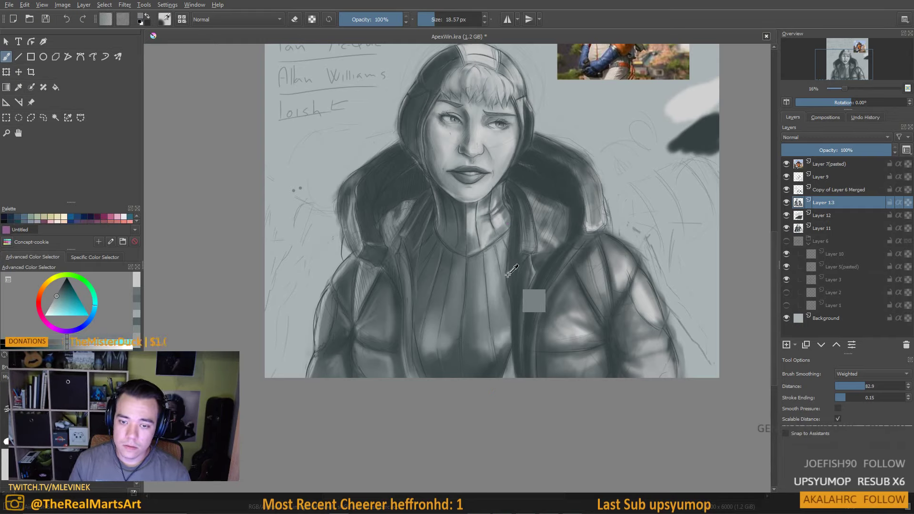
{"action": "mouse_move", "coordinate": [502, 272]}
{"action": "left_mouse_down"}
{"action": "mouse_move", "coordinate": [473, 372]}
{"action": "mouse_move", "coordinate": [475, 325]}
{"action": "left_mouse_up"}
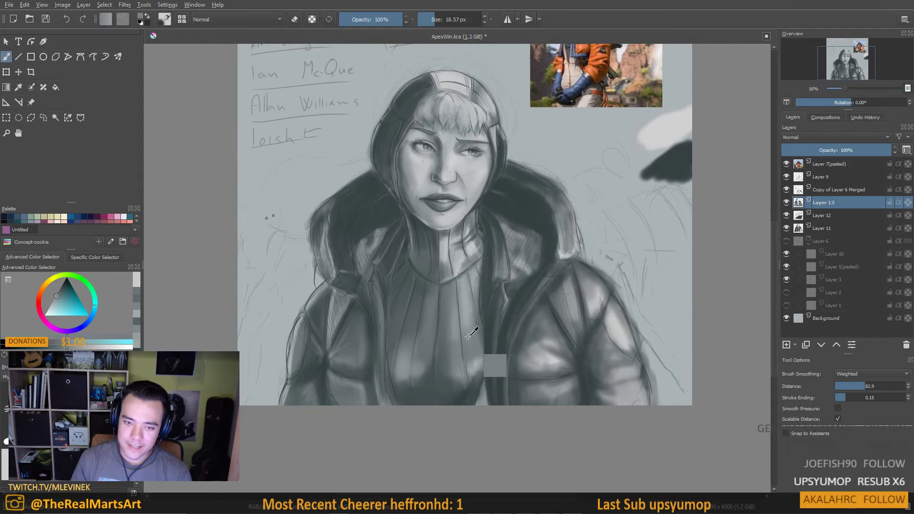
{"action": "left_click", "coordinate": [464, 294], "text": "ctrl"}
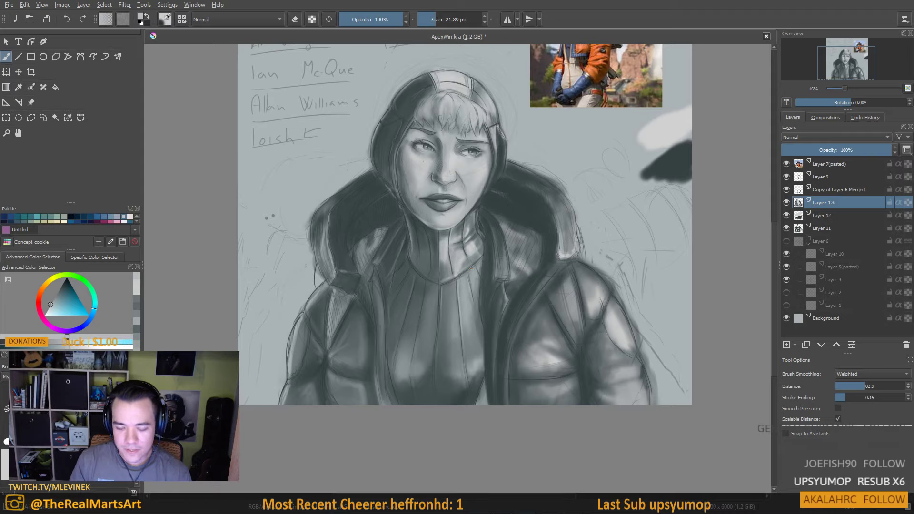
{"action": "left_click", "coordinate": [486, 266], "text": "ctrl"}
{"action": "mouse_move", "coordinate": [468, 291]}
{"action": "left_mouse_down"}
{"action": "mouse_move", "coordinate": [479, 291]}
{"action": "mouse_move", "coordinate": [482, 264]}
{"action": "left_mouse_up"}
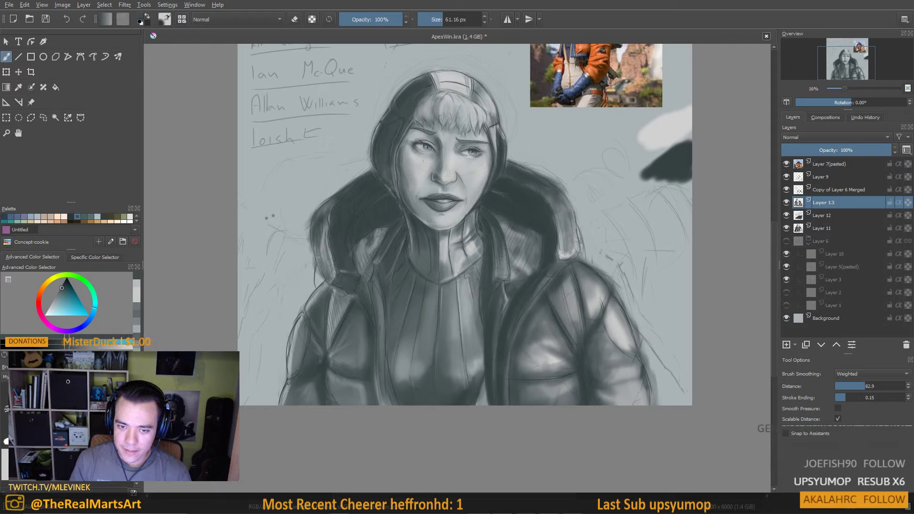
Soften the light side of the chest with sampled dark and mid-tones at 80.82 px and 113.84 px
{"action": "left_click_drag", "start_coordinate": [467, 292], "coordinate": [475, 292]}
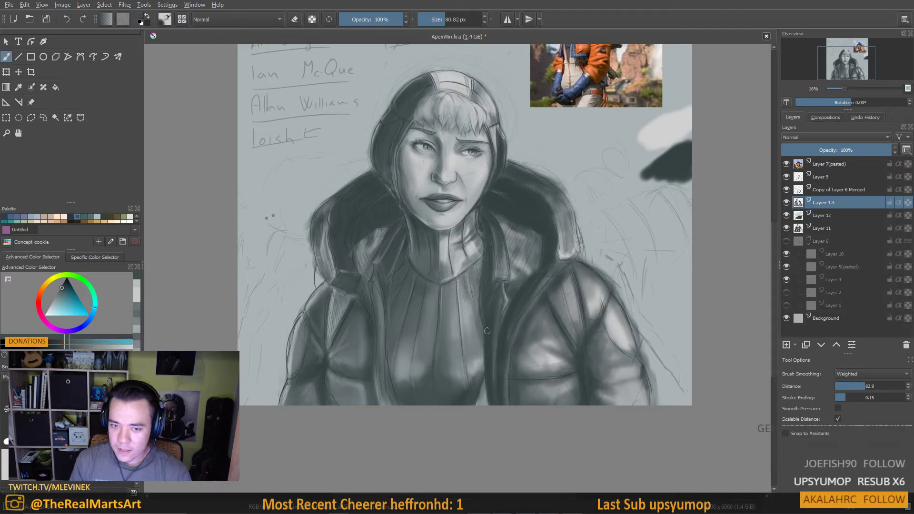
{"action": "left_click", "coordinate": [475, 301], "text": "ctrl"}
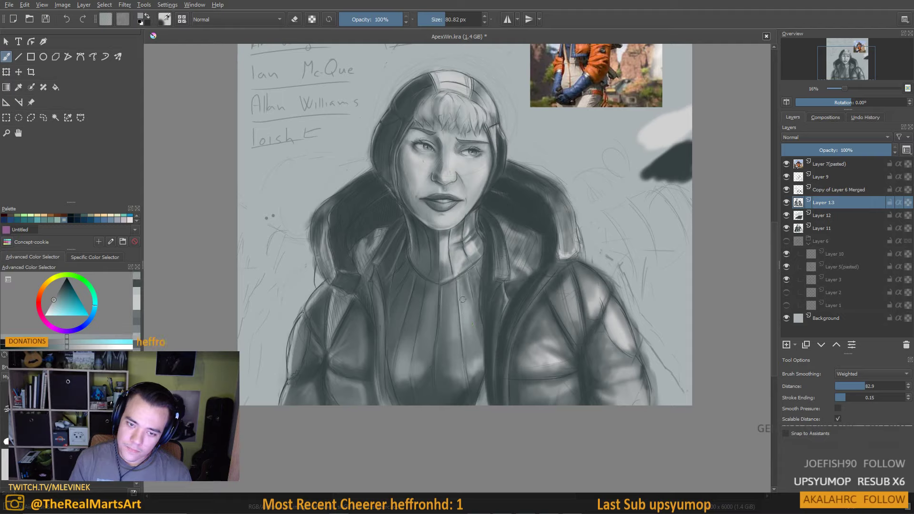
{"action": "left_click", "coordinate": [495, 346], "text": "ctrl"}
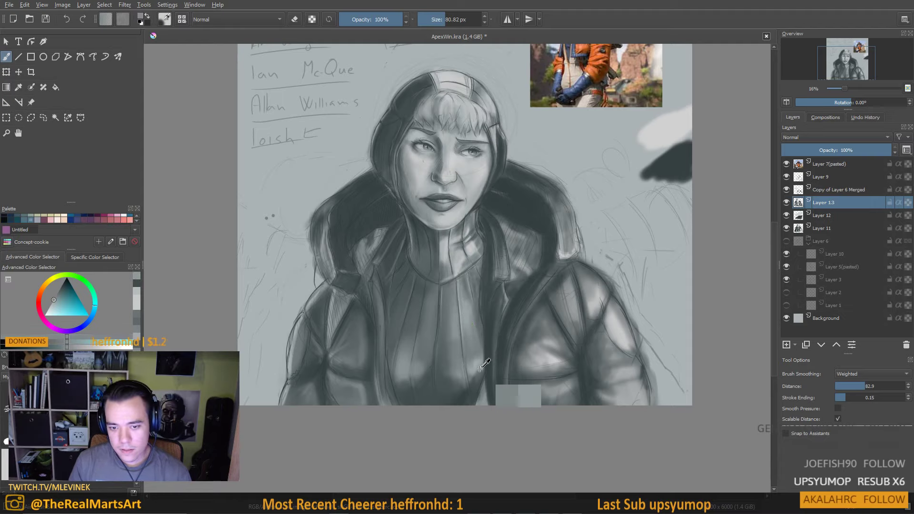
{"action": "left_click_drag", "start_coordinate": [468, 339], "coordinate": [483, 339]}
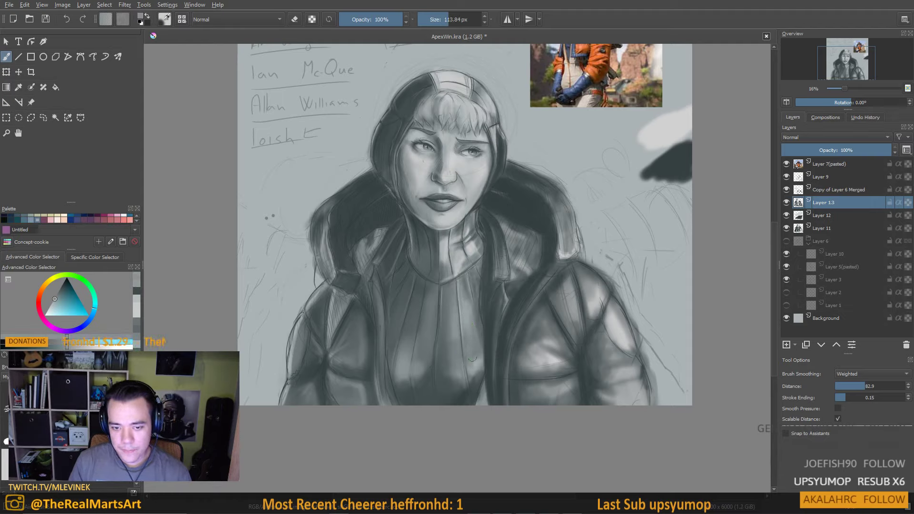
{"action": "left_click", "coordinate": [475, 363], "text": "ctrl"}
{"action": "left_click_drag", "start_coordinate": [475, 364], "coordinate": [481, 356]}
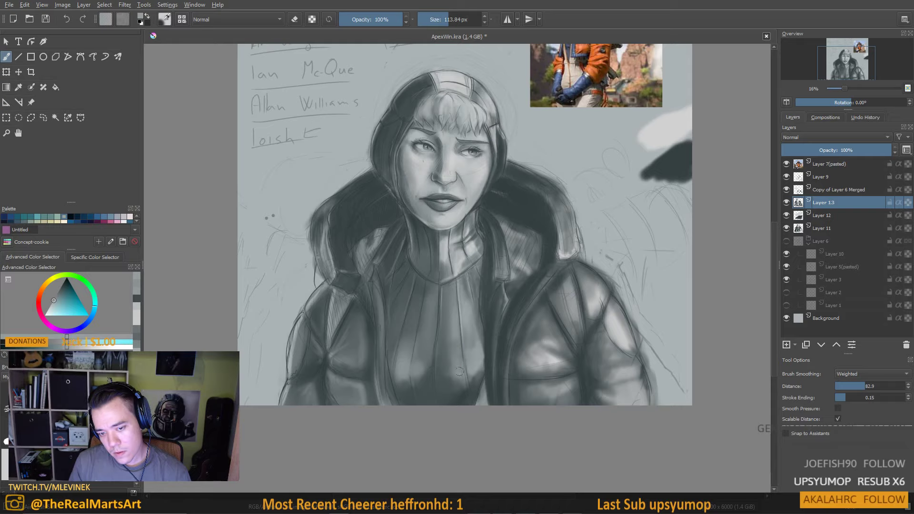
Add thin light highlights along the lower chest panel seams with a sampled light value, ending at a 25.91 px brush
{"action": "left_click_drag", "start_coordinate": [436, 313], "coordinate": [424, 315]}
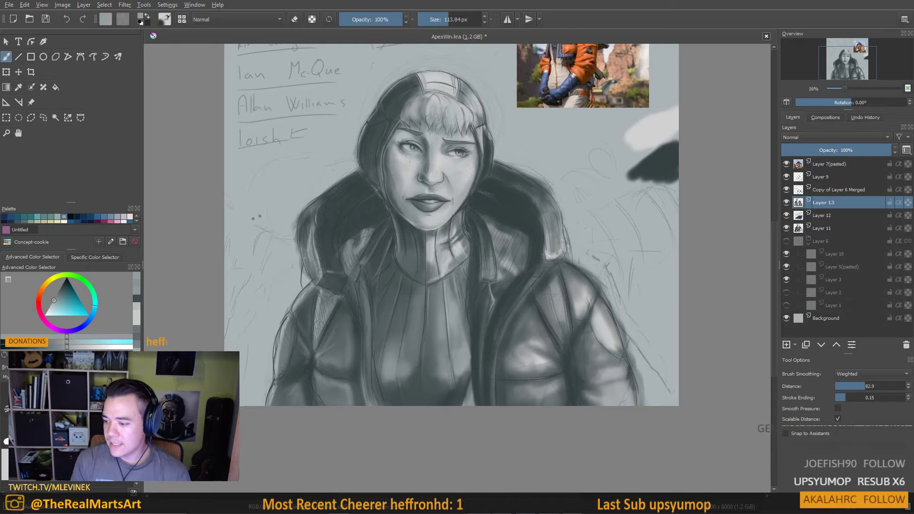
{"action": "left_click_drag", "start_coordinate": [420, 276], "coordinate": [394, 188]}
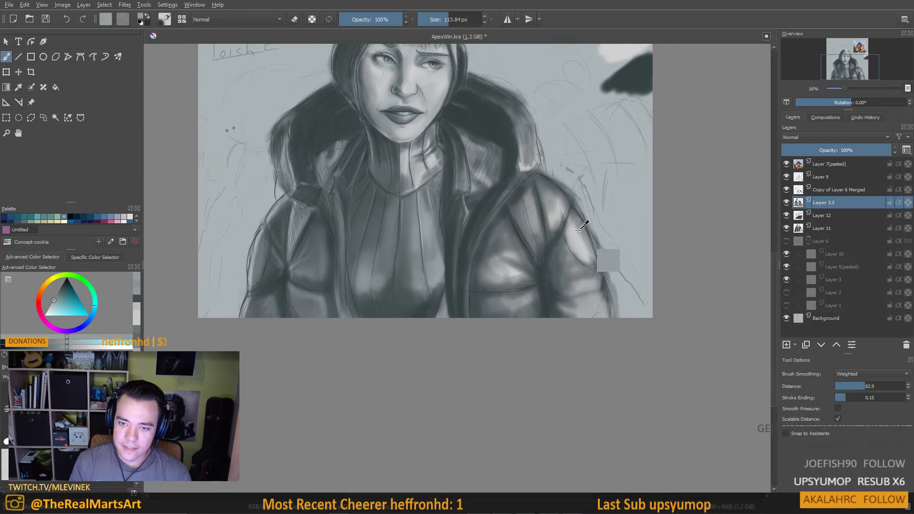
{"action": "mouse_move", "coordinate": [524, 175]}
{"action": "left_mouse_down"}
{"action": "mouse_move", "coordinate": [543, 284]}
{"action": "mouse_move", "coordinate": [557, 173]}
{"action": "left_mouse_up"}
{"action": "left_click", "coordinate": [650, 151], "text": "ctrl"}
{"action": "left_click_drag", "start_coordinate": [482, 298], "coordinate": [482, 288]}
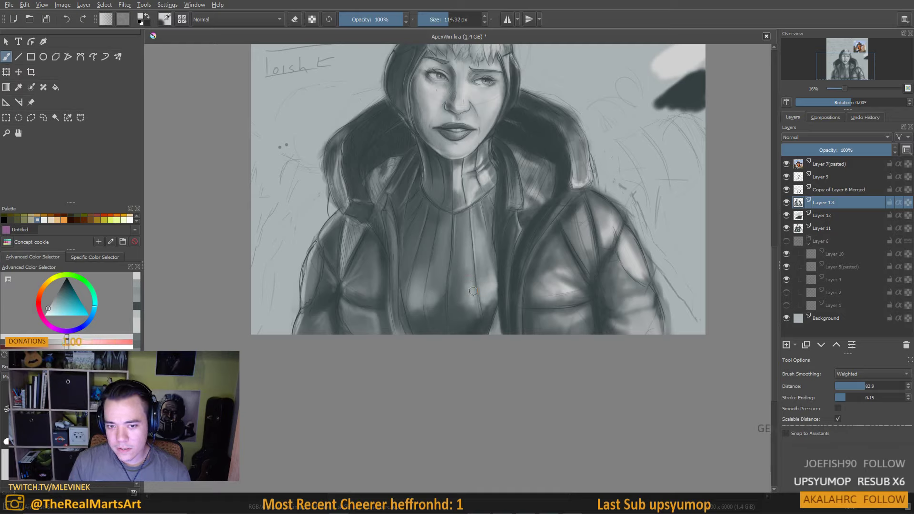
{"action": "left_click_drag", "start_coordinate": [473, 292], "coordinate": [431, 292], "text": "shift"}
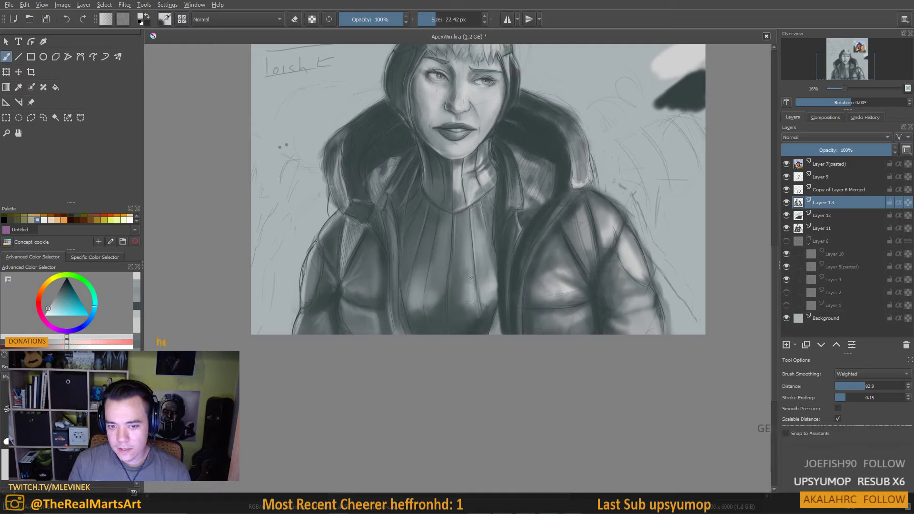
{"action": "key", "text": "bracketright"}
{"action": "key", "text": "bracketright"}
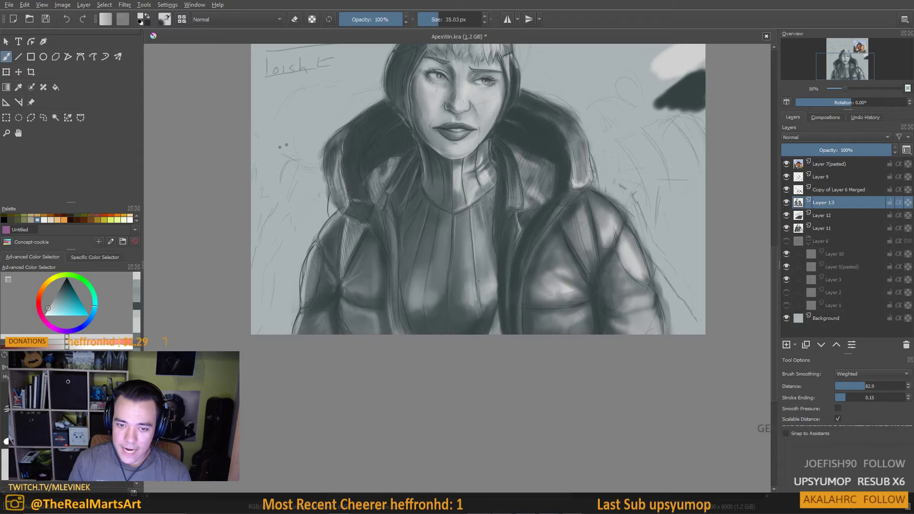
{"action": "left_click_drag", "start_coordinate": [443, 302], "coordinate": [448, 296]}
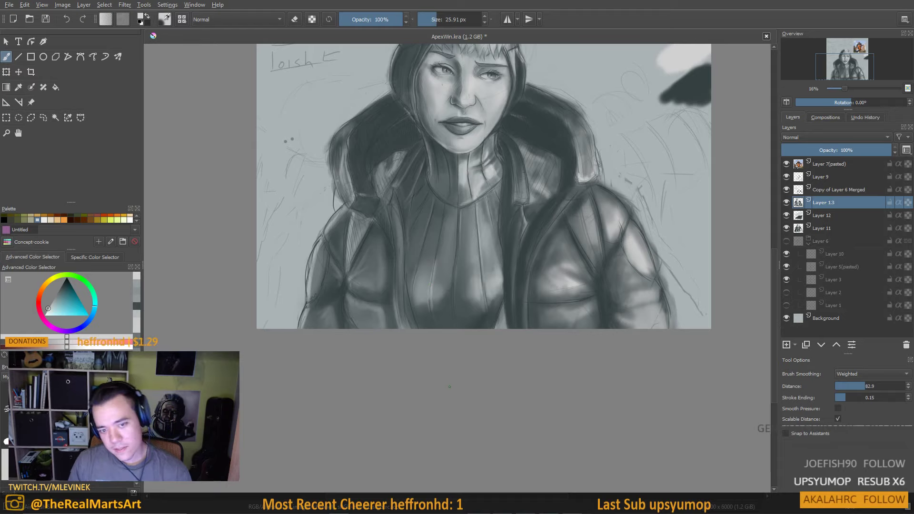
Blend the lower chest folds with sampled mid and dark tones, enlarging the brush from 58.74 px to 100.28 px
{"action": "key", "text": "ctrl"}
{"action": "left_click", "coordinate": [445, 299], "text": "ctrl"}
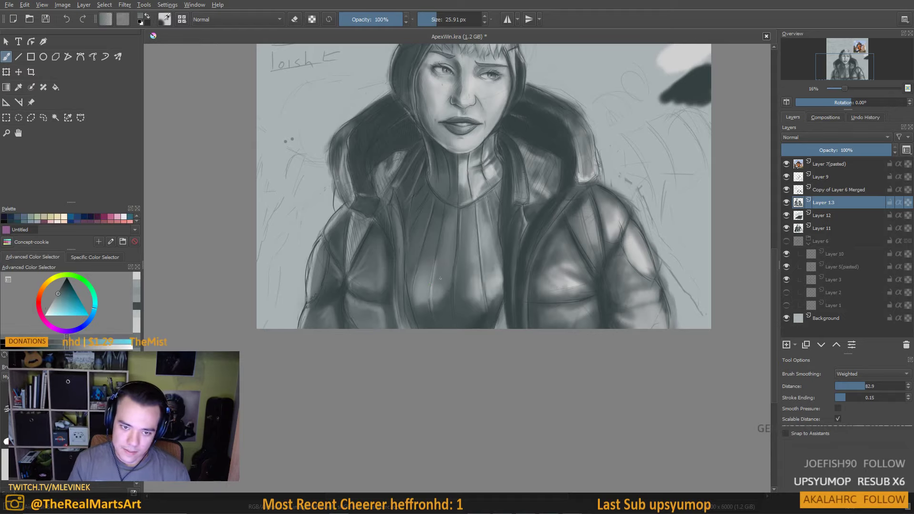
{"action": "left_click_drag", "start_coordinate": [439, 266], "coordinate": [439, 259], "text": "shift"}
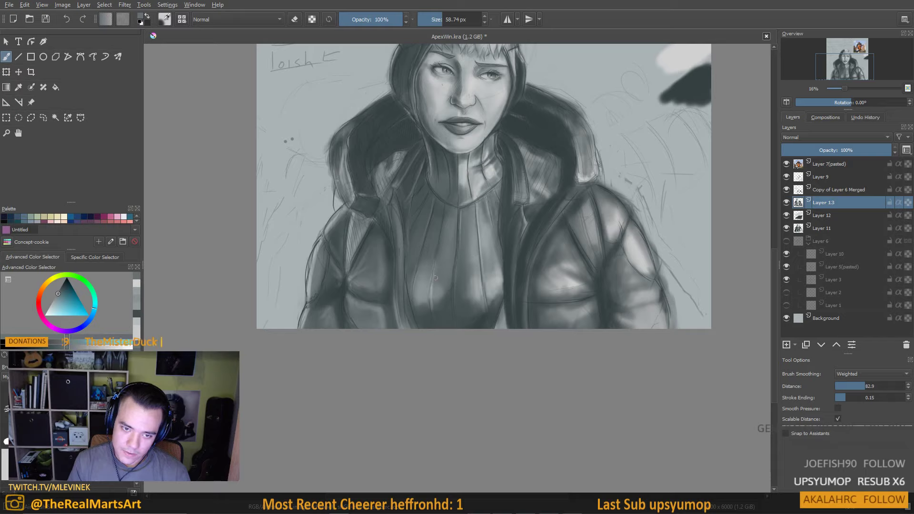
{"action": "left_click", "coordinate": [435, 300], "text": "ctrl"}
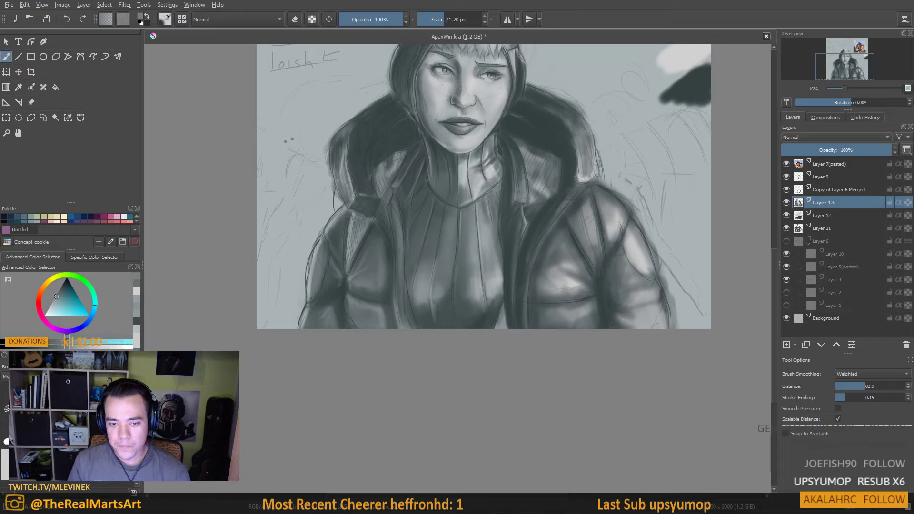
{"action": "left_click", "coordinate": [438, 310], "text": "ctrl"}
{"action": "mouse_move", "coordinate": [431, 299]}
{"action": "left_mouse_down"}
{"action": "mouse_move", "coordinate": [434, 307]}
{"action": "mouse_move", "coordinate": [473, 303]}
{"action": "left_mouse_up"}
{"action": "left_click", "coordinate": [459, 315], "text": "ctrl"}
{"action": "left_click", "coordinate": [450, 286], "text": "ctrl"}
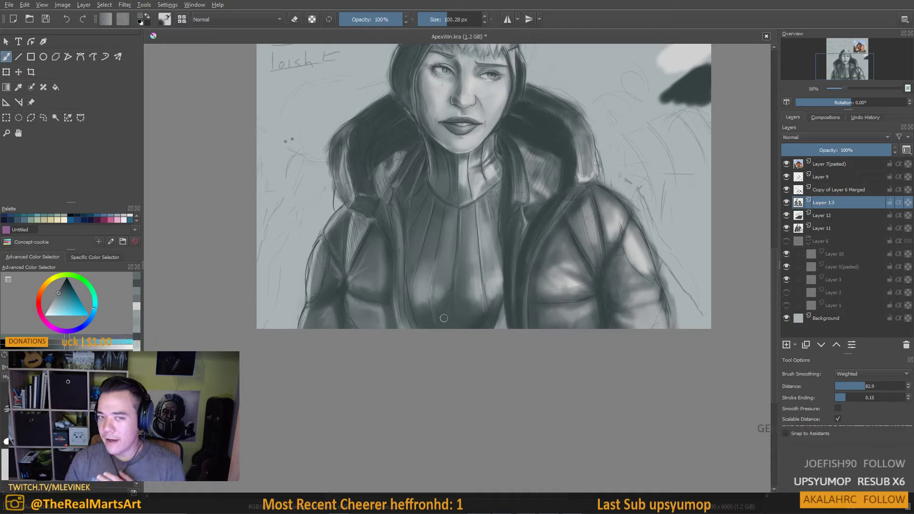
Reduce the brush to 30.71 px and frame the light-side eye and hood edge up close
{"action": "scroll", "coordinate": [564, 177], "scroll_direction": "up", "scroll_amount": 3}
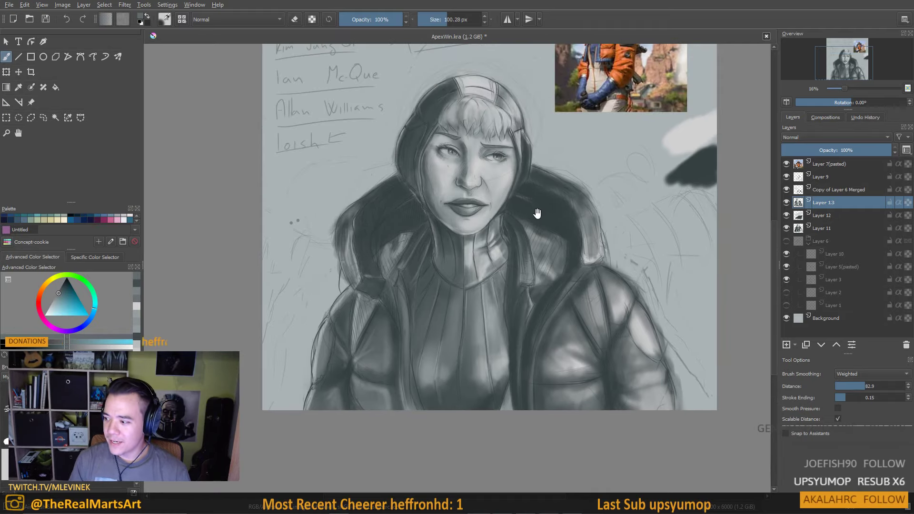
{"action": "scroll", "coordinate": [537, 211], "scroll_direction": "up", "scroll_amount": 1}
{"action": "scroll", "coordinate": [482, 155], "scroll_direction": "up", "scroll_amount": 4}
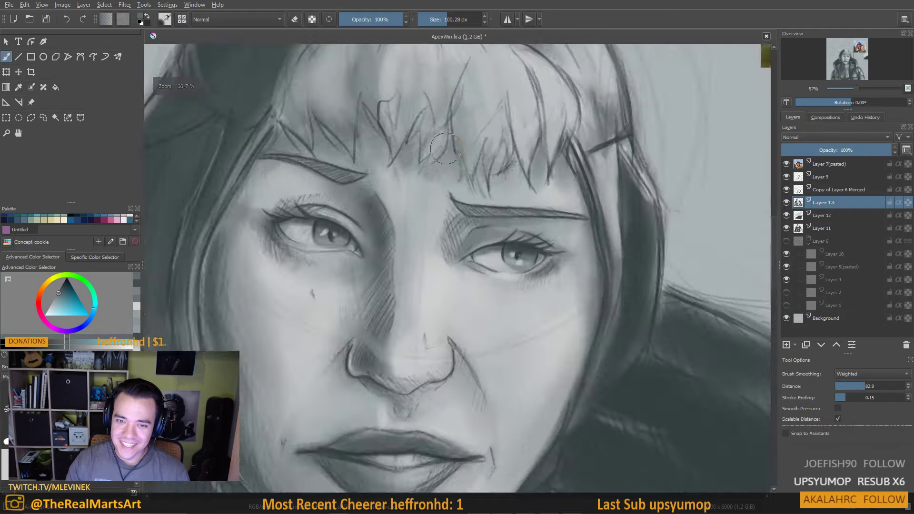
{"action": "scroll", "coordinate": [519, 310], "scroll_direction": "down", "scroll_amount": 4}
{"action": "scroll", "coordinate": [521, 303], "scroll_direction": "up", "scroll_amount": 3}
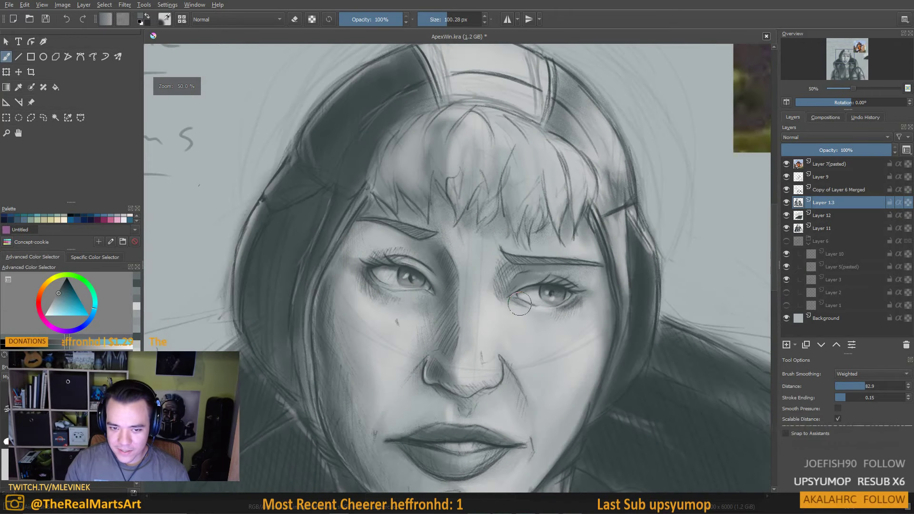
{"action": "scroll", "coordinate": [506, 301], "scroll_direction": "up", "scroll_amount": 1}
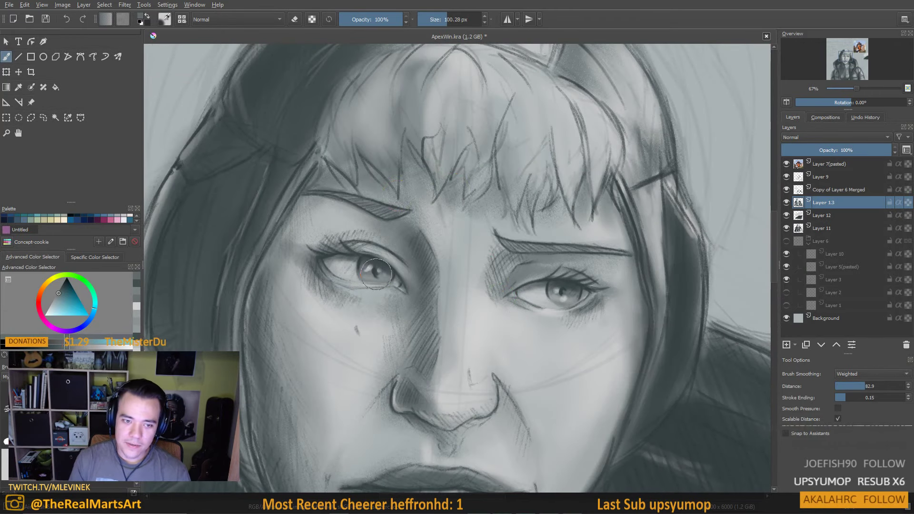
{"action": "left_click_drag", "start_coordinate": [646, 231], "coordinate": [534, 255]}
{"action": "left_click_drag", "start_coordinate": [677, 218], "coordinate": [645, 218]}
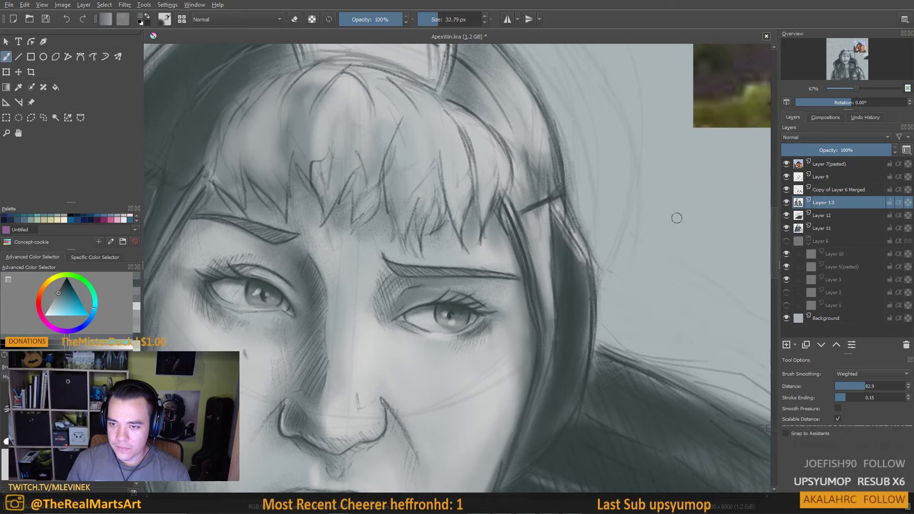
{"action": "left_click_drag", "start_coordinate": [595, 309], "coordinate": [534, 339]}
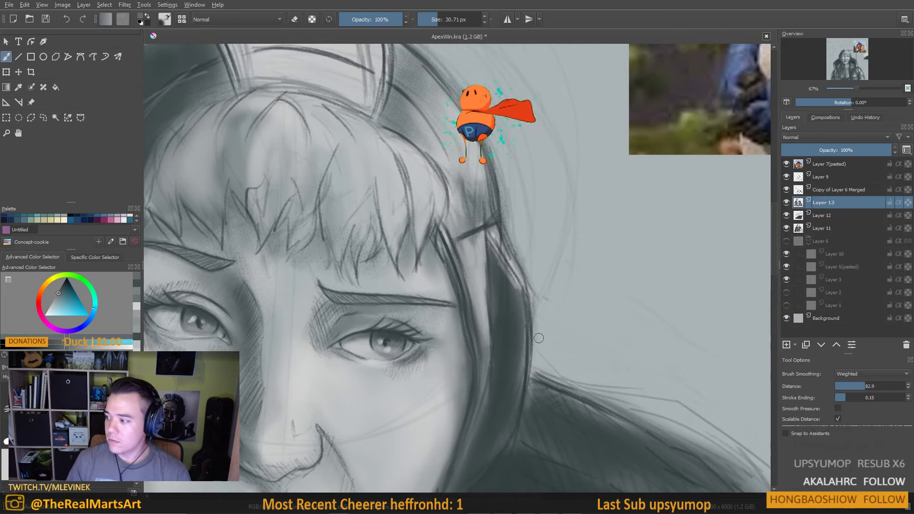
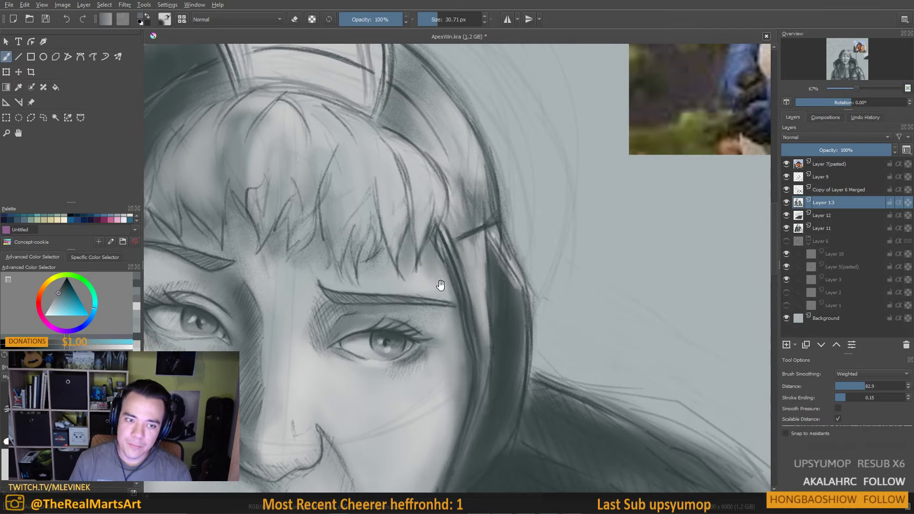
Touch up the area around both eyes with a sampled light value, reducing the brush to 13.78 px
{"action": "left_click_drag", "start_coordinate": [446, 394], "coordinate": [586, 304]}
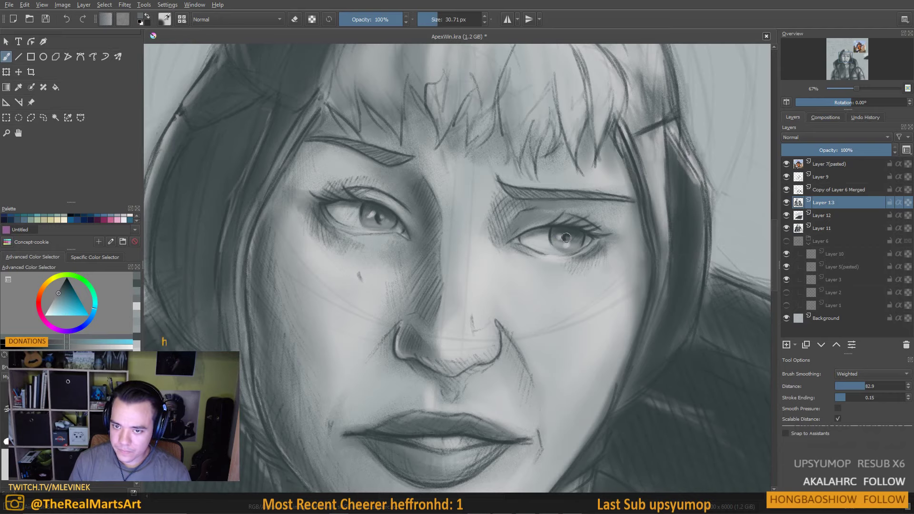
{"action": "left_click_drag", "start_coordinate": [545, 259], "coordinate": [568, 298]}
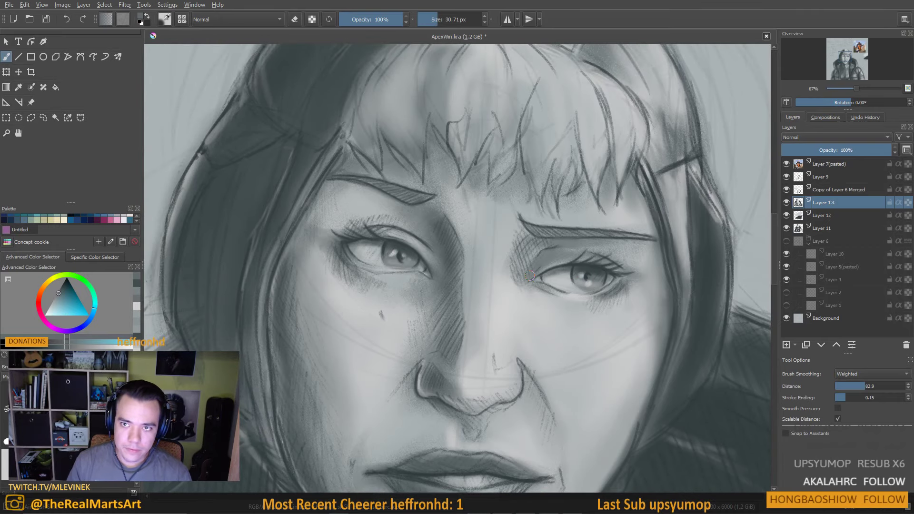
{"action": "mouse_move", "coordinate": [374, 271]}
{"action": "left_mouse_down"}
{"action": "mouse_move", "coordinate": [356, 271]}
{"action": "mouse_move", "coordinate": [376, 267]}
{"action": "left_mouse_up"}
{"action": "left_click", "coordinate": [372, 247], "text": "ctrl"}
{"action": "left_click", "coordinate": [556, 283], "text": "ctrl"}
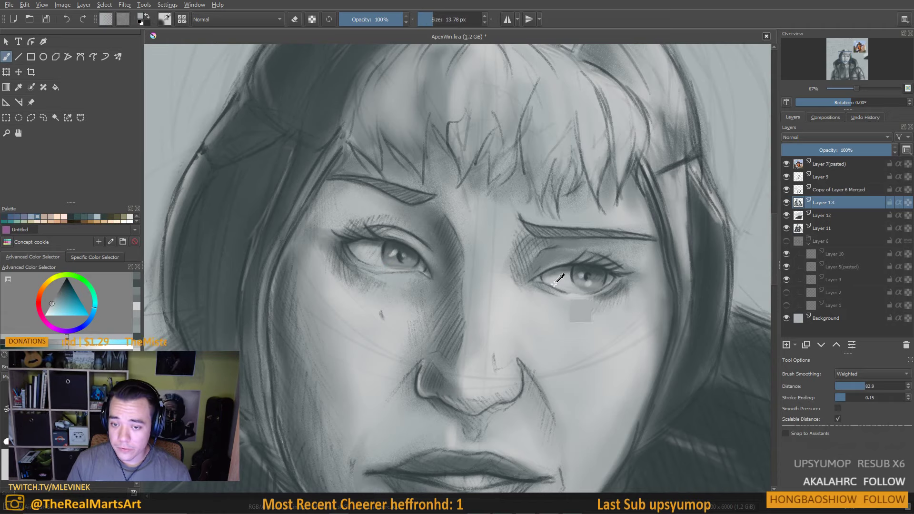
Rough in a demonstration eye with a pupil beside the hood, using a sampled light value and a 39.89 px brush
{"action": "mouse_move", "coordinate": [554, 283]}
{"action": "left_mouse_down"}
{"action": "mouse_move", "coordinate": [567, 281]}
{"action": "mouse_move", "coordinate": [548, 289]}
{"action": "mouse_move", "coordinate": [556, 284]}
{"action": "left_mouse_up"}
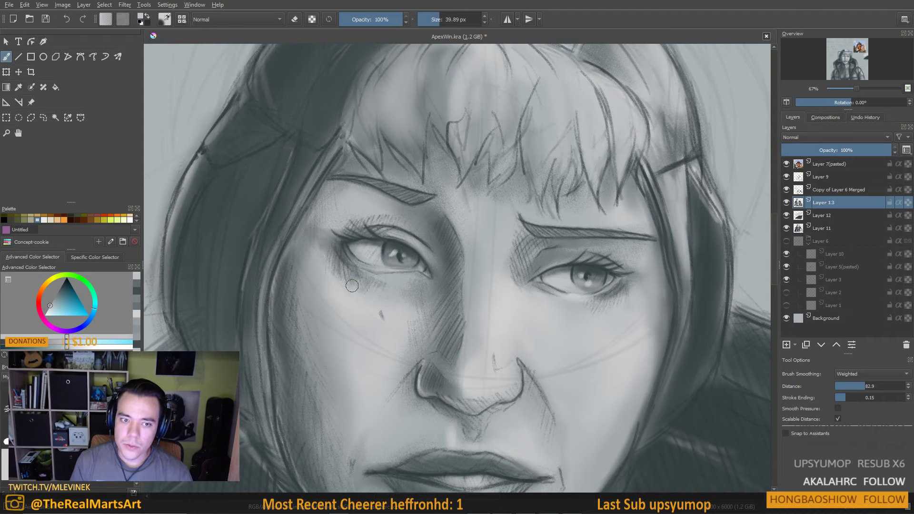
{"action": "left_click_drag", "start_coordinate": [514, 228], "coordinate": [357, 231]}
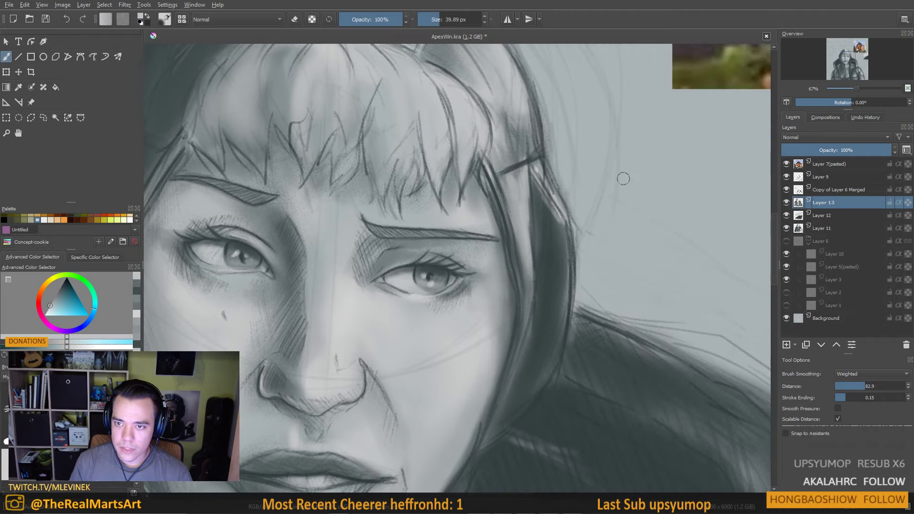
{"action": "mouse_move", "coordinate": [624, 179]}
{"action": "left_mouse_down"}
{"action": "mouse_move", "coordinate": [709, 192]}
{"action": "mouse_move", "coordinate": [635, 193]}
{"action": "mouse_move", "coordinate": [673, 211]}
{"action": "mouse_move", "coordinate": [721, 163]}
{"action": "mouse_move", "coordinate": [709, 151]}
{"action": "mouse_move", "coordinate": [698, 158]}
{"action": "mouse_move", "coordinate": [698, 150]}
{"action": "mouse_move", "coordinate": [674, 190]}
{"action": "mouse_move", "coordinate": [694, 154]}
{"action": "mouse_move", "coordinate": [696, 194]}
{"action": "mouse_move", "coordinate": [697, 152]}
{"action": "mouse_move", "coordinate": [690, 184]}
{"action": "mouse_move", "coordinate": [701, 167]}
{"action": "mouse_move", "coordinate": [675, 178]}
{"action": "mouse_move", "coordinate": [680, 168]}
{"action": "mouse_move", "coordinate": [720, 141]}
{"action": "mouse_move", "coordinate": [717, 158]}
{"action": "mouse_move", "coordinate": [732, 140]}
{"action": "left_mouse_up"}
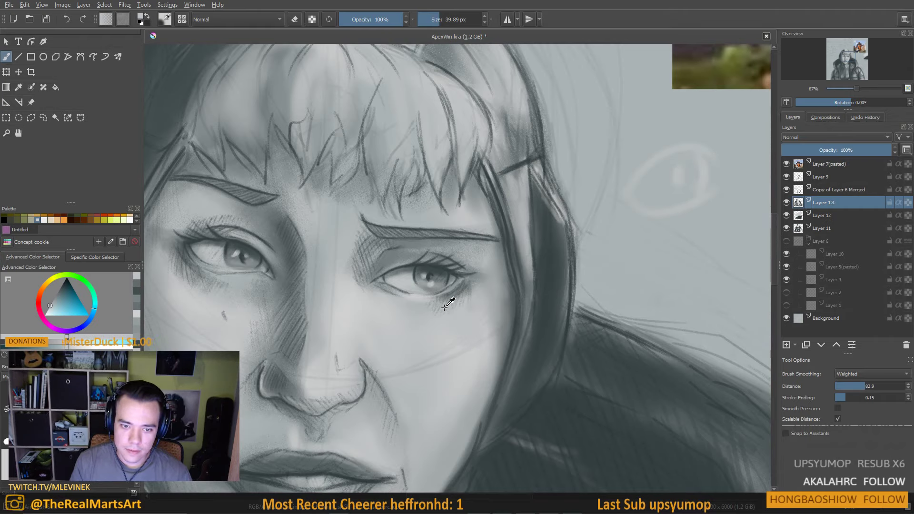
Outline the demonstration eye's lids and tear duct with a sampled dark value and a 14.42 px brush
{"action": "left_click", "coordinate": [430, 284], "text": "ctrl"}
{"action": "left_click", "coordinate": [611, 368], "text": "ctrl"}
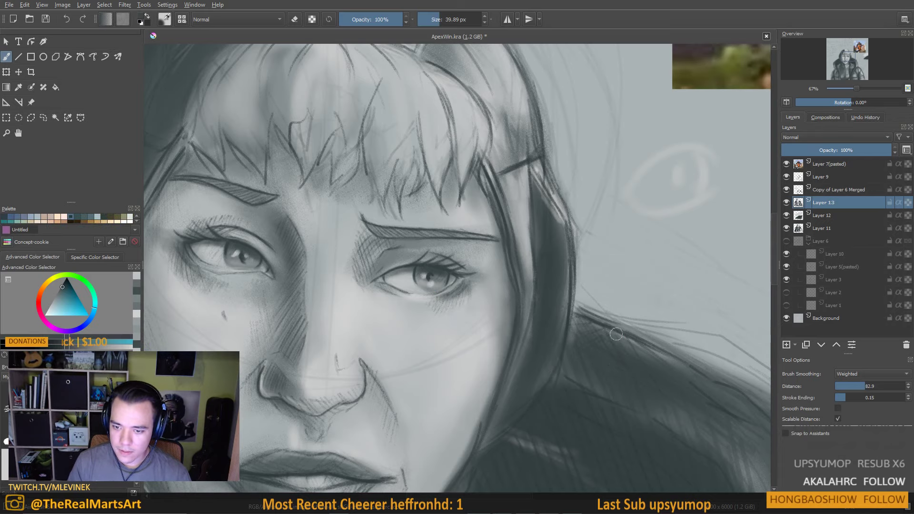
{"action": "left_click_drag", "start_coordinate": [656, 225], "coordinate": [650, 224]}
{"action": "left_click_drag", "start_coordinate": [682, 186], "coordinate": [670, 167]}
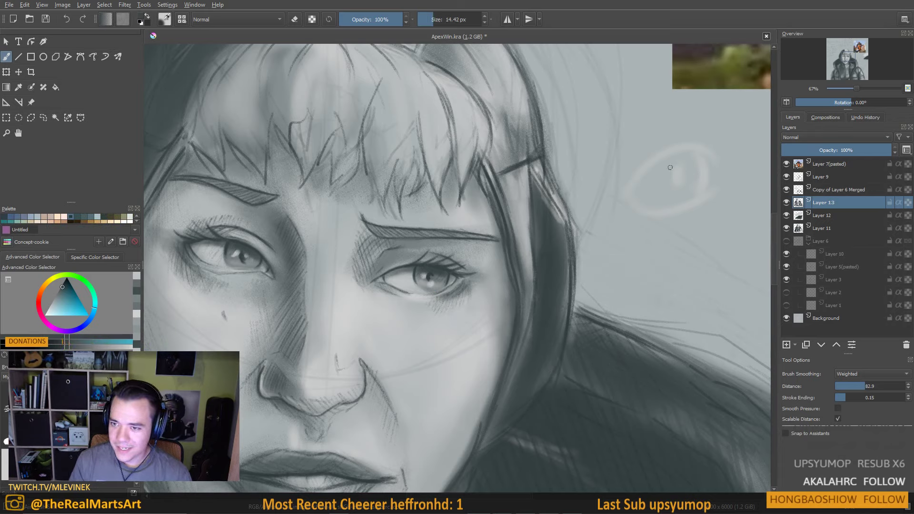
{"action": "mouse_move", "coordinate": [626, 196]}
{"action": "left_mouse_down"}
{"action": "mouse_move", "coordinate": [650, 166]}
{"action": "mouse_move", "coordinate": [683, 152]}
{"action": "mouse_move", "coordinate": [721, 164]}
{"action": "mouse_move", "coordinate": [728, 176]}
{"action": "mouse_move", "coordinate": [704, 160]}
{"action": "mouse_move", "coordinate": [705, 186]}
{"action": "left_mouse_up"}
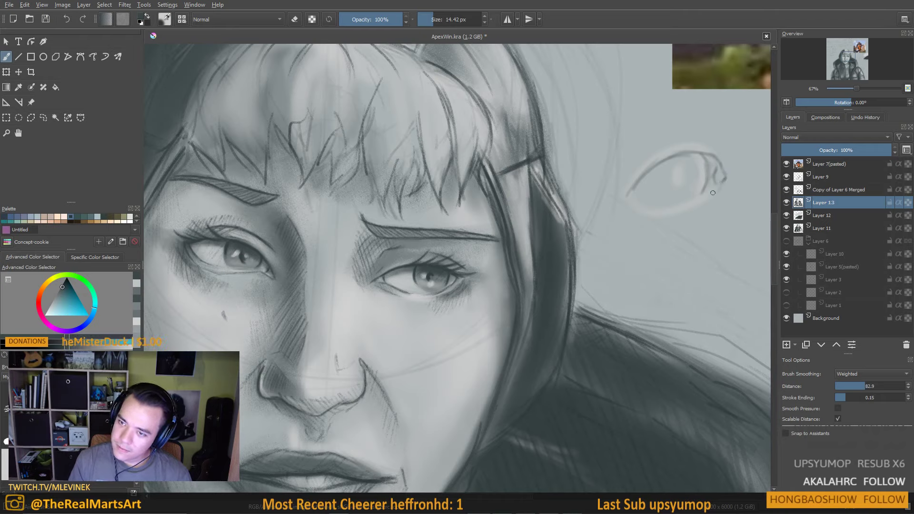
{"action": "mouse_move", "coordinate": [720, 183]}
{"action": "left_mouse_down"}
{"action": "mouse_move", "coordinate": [699, 207]}
{"action": "mouse_move", "coordinate": [710, 199]}
{"action": "mouse_move", "coordinate": [653, 217]}
{"action": "mouse_move", "coordinate": [673, 214]}
{"action": "mouse_move", "coordinate": [630, 201]}
{"action": "mouse_move", "coordinate": [692, 202]}
{"action": "mouse_move", "coordinate": [646, 204]}
{"action": "mouse_move", "coordinate": [698, 197]}
{"action": "left_mouse_up"}
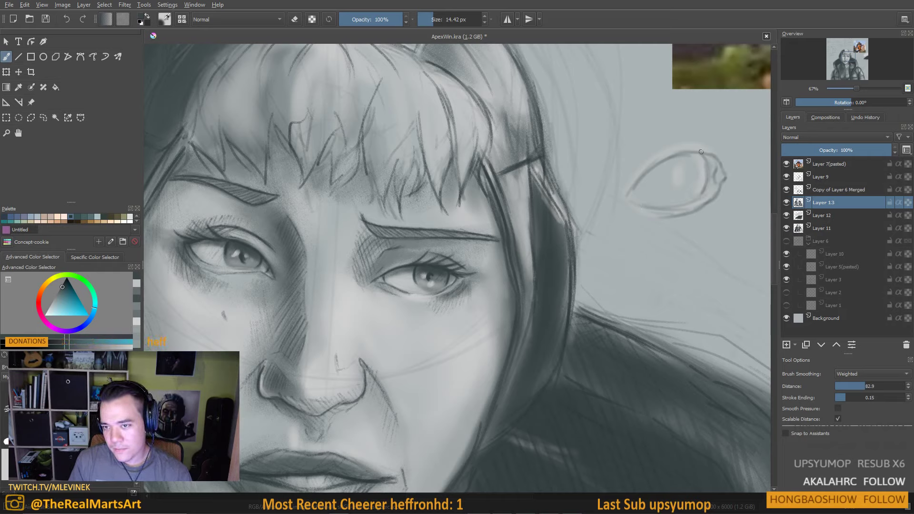
Draw short upper lashes, the pupil and both sides of the iris on the demonstration eye
{"action": "mouse_move", "coordinate": [700, 152]}
{"action": "left_mouse_down"}
{"action": "mouse_move", "coordinate": [730, 161]}
{"action": "mouse_move", "coordinate": [692, 153]}
{"action": "mouse_move", "coordinate": [697, 142]}
{"action": "mouse_move", "coordinate": [681, 153]}
{"action": "mouse_move", "coordinate": [700, 136]}
{"action": "left_mouse_up"}
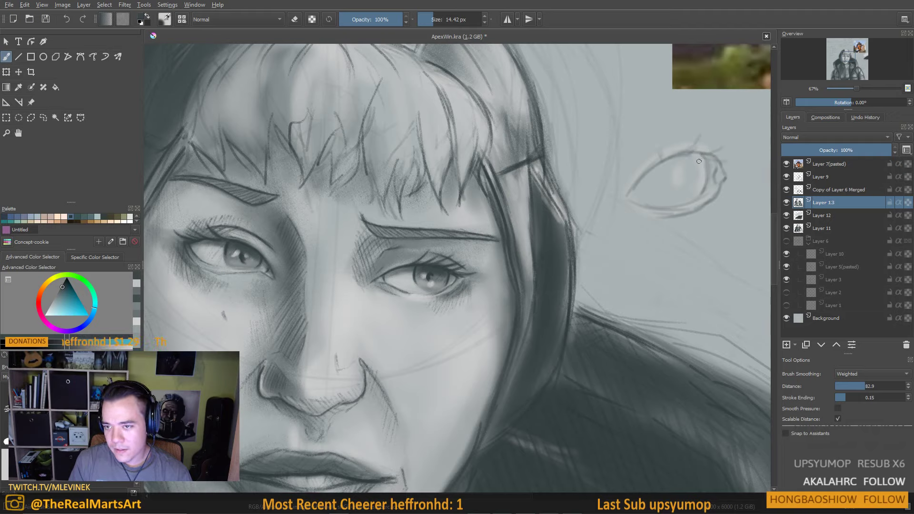
{"action": "left_click_drag", "start_coordinate": [680, 168], "coordinate": [679, 180]}
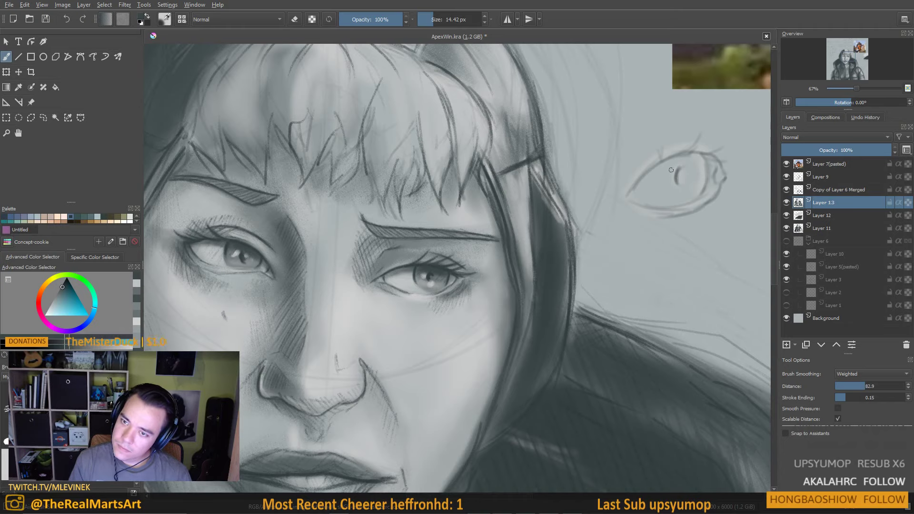
{"action": "left_click_drag", "start_coordinate": [664, 163], "coordinate": [663, 200]}
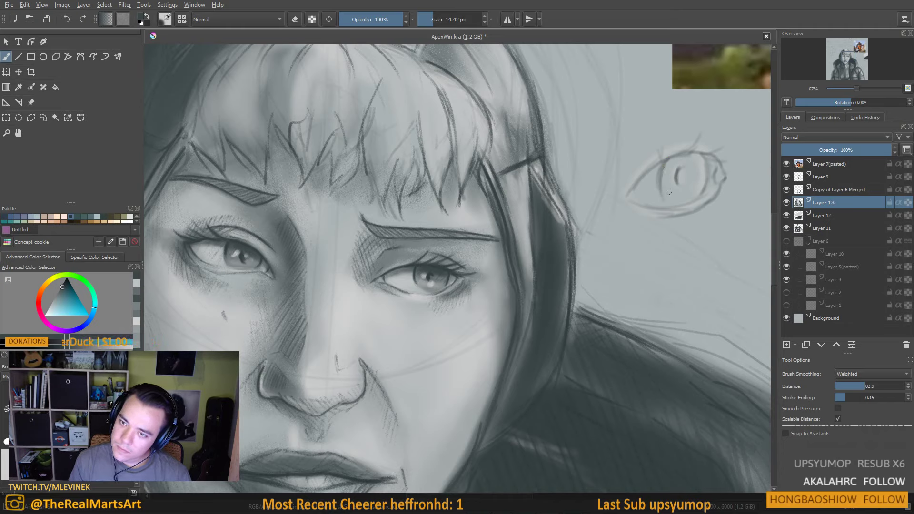
{"action": "left_click_drag", "start_coordinate": [693, 161], "coordinate": [690, 189]}
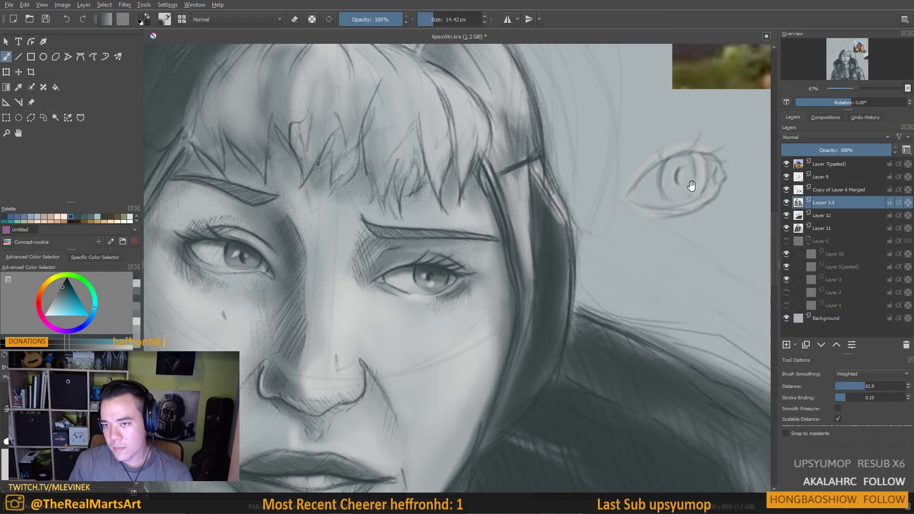
Add an upper lid contour and longer lashes to the demonstration eye, and draw an arrow pointing down at it from above the tear duct
{"action": "left_click_drag", "start_coordinate": [693, 185], "coordinate": [639, 202]}
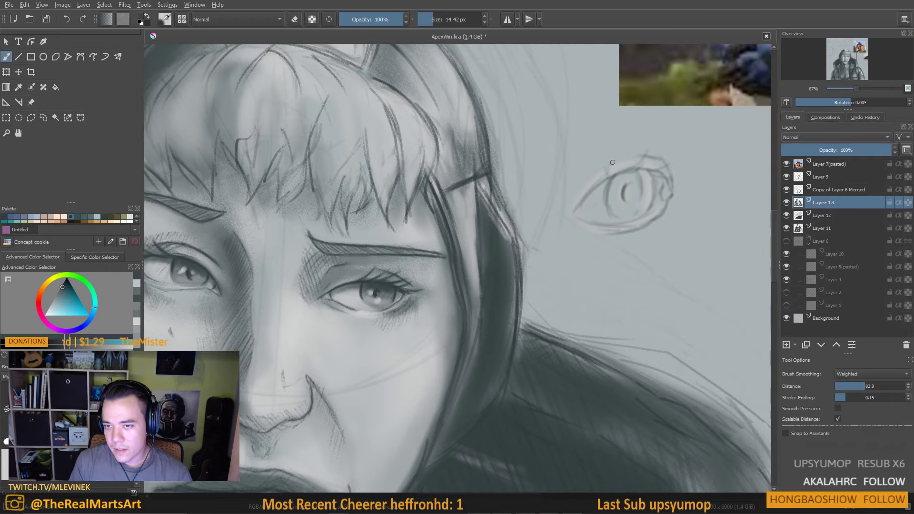
{"action": "left_click_drag", "start_coordinate": [613, 161], "coordinate": [646, 153]}
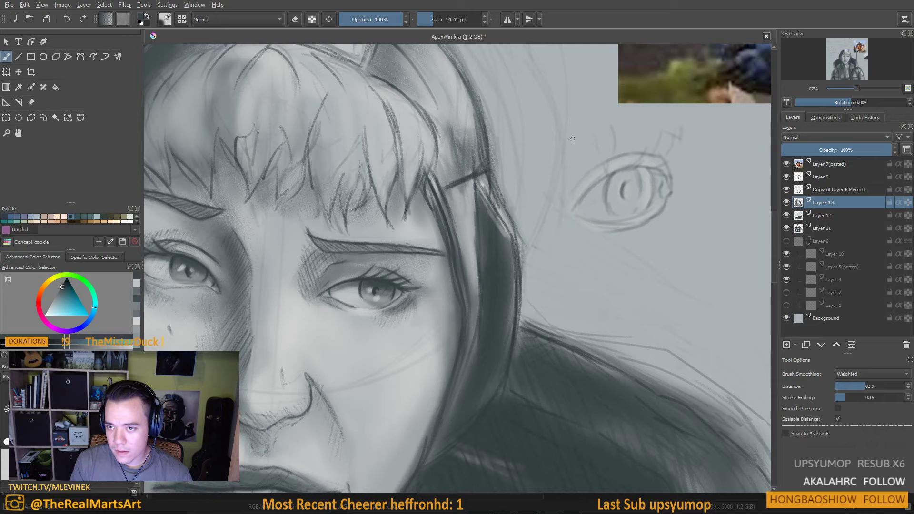
{"action": "left_click_drag", "start_coordinate": [586, 244], "coordinate": [596, 226]}
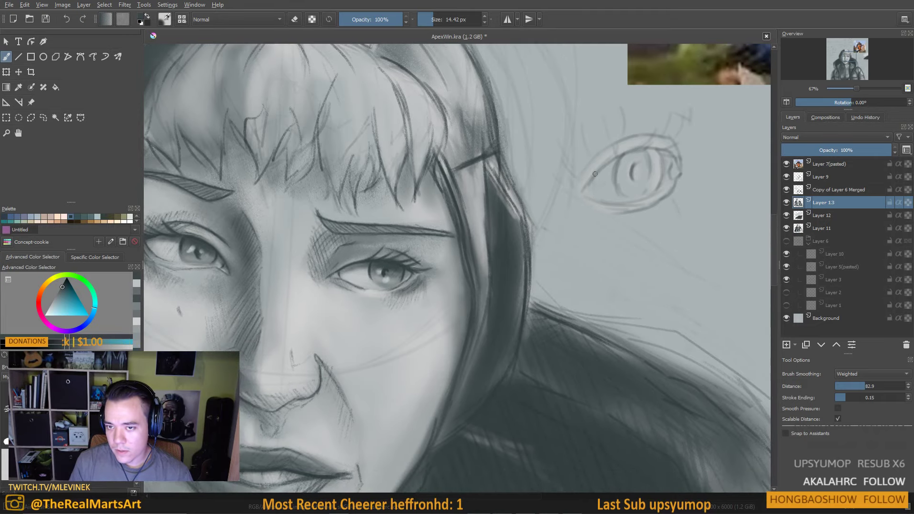
{"action": "left_click_drag", "start_coordinate": [692, 144], "coordinate": [663, 171]}
{"action": "mouse_move", "coordinate": [730, 124]}
{"action": "left_mouse_down"}
{"action": "mouse_move", "coordinate": [689, 159]}
{"action": "mouse_move", "coordinate": [711, 179]}
{"action": "left_mouse_up"}
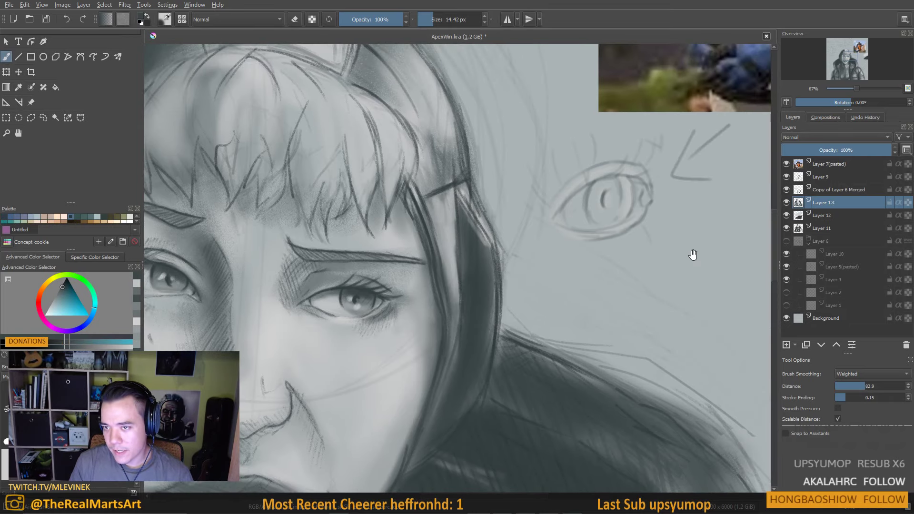
Darken the demonstration eye's upper lid line and shade the shadow it casts across the eyeball and upper iris
{"action": "left_click_drag", "start_coordinate": [619, 263], "coordinate": [609, 260]}
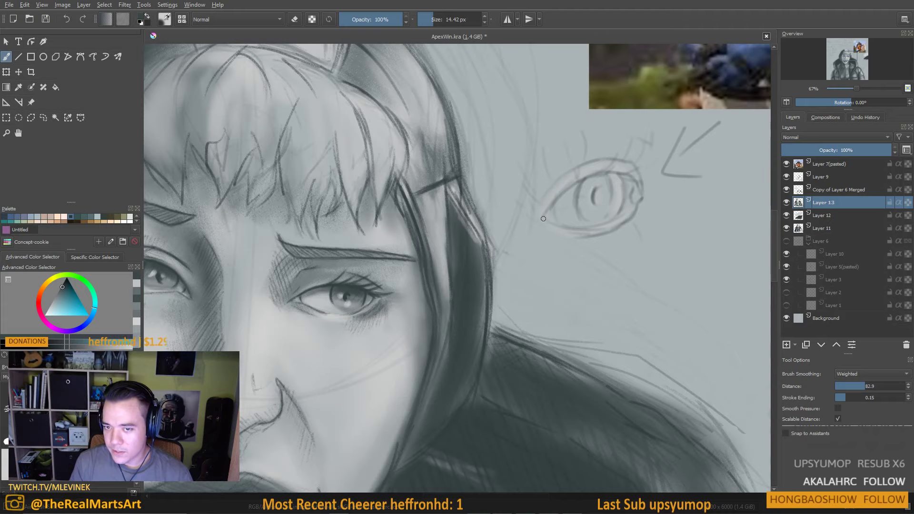
{"action": "left_click_drag", "start_coordinate": [545, 214], "coordinate": [574, 194]}
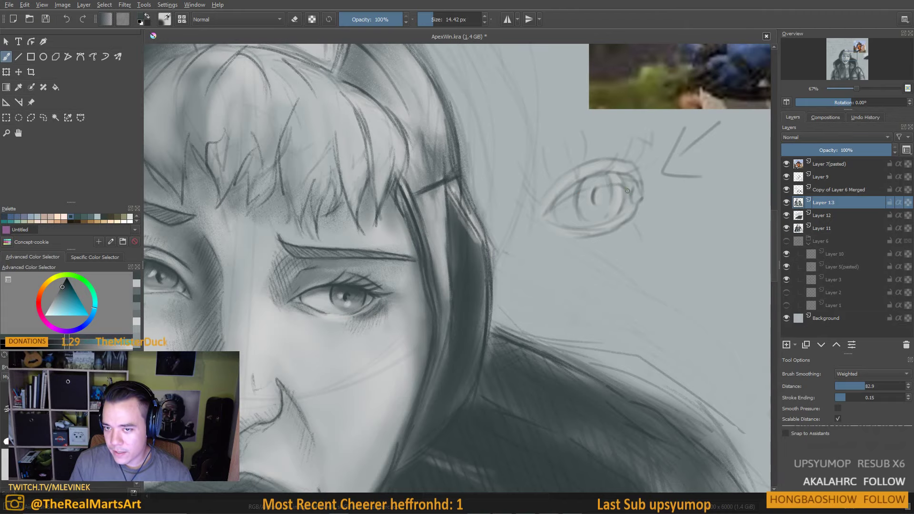
{"action": "left_click_drag", "start_coordinate": [596, 181], "coordinate": [601, 179]}
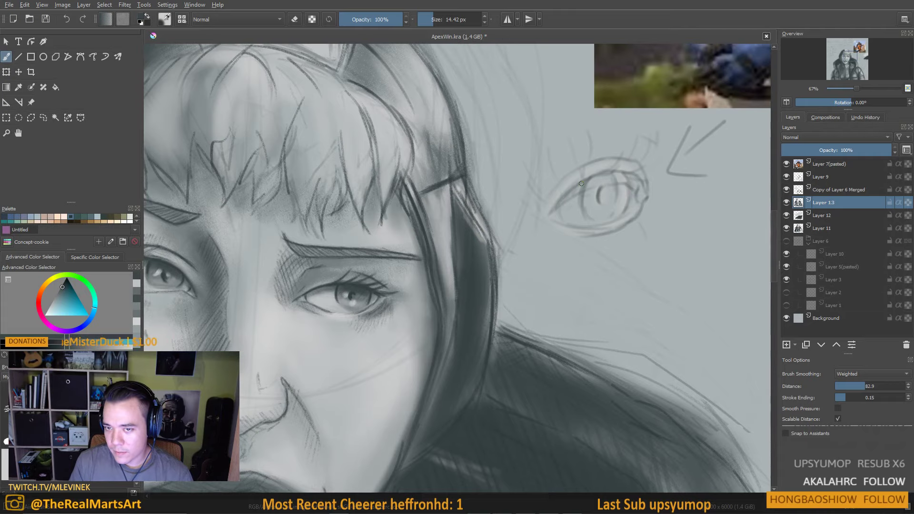
{"action": "left_click_drag", "start_coordinate": [637, 182], "coordinate": [645, 173]}
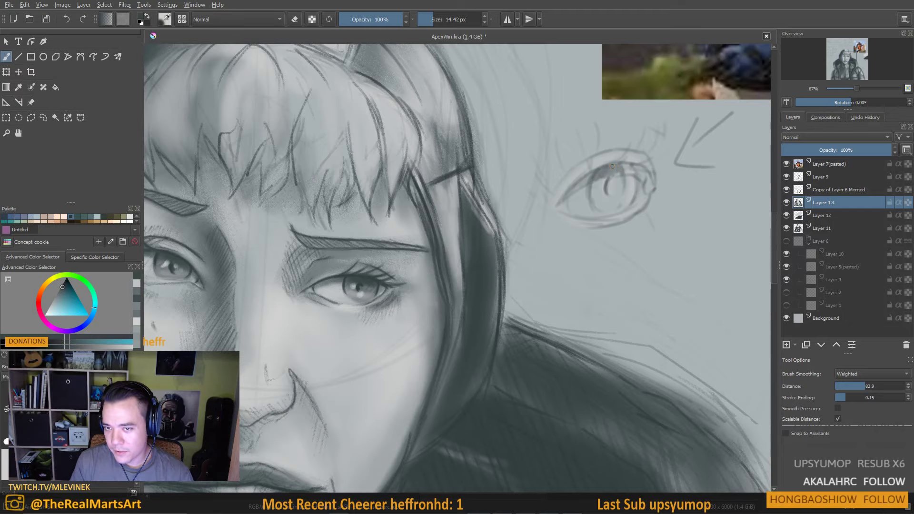
{"action": "left_click_drag", "start_coordinate": [614, 173], "coordinate": [609, 193]}
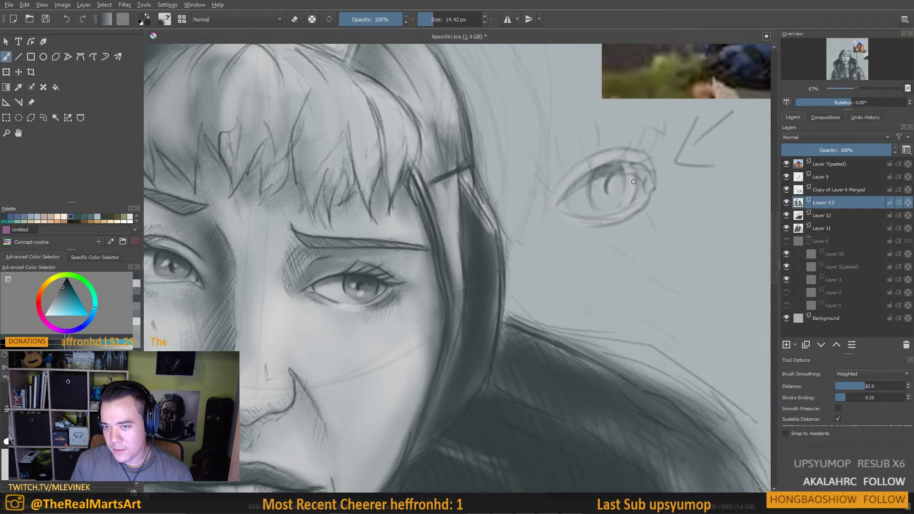
Draw a small arrow below the demonstration eye pointing up at its lower lid
{"action": "mouse_move", "coordinate": [651, 235]}
{"action": "left_mouse_down"}
{"action": "mouse_move", "coordinate": [644, 221]}
{"action": "mouse_move", "coordinate": [652, 241]}
{"action": "left_mouse_up"}
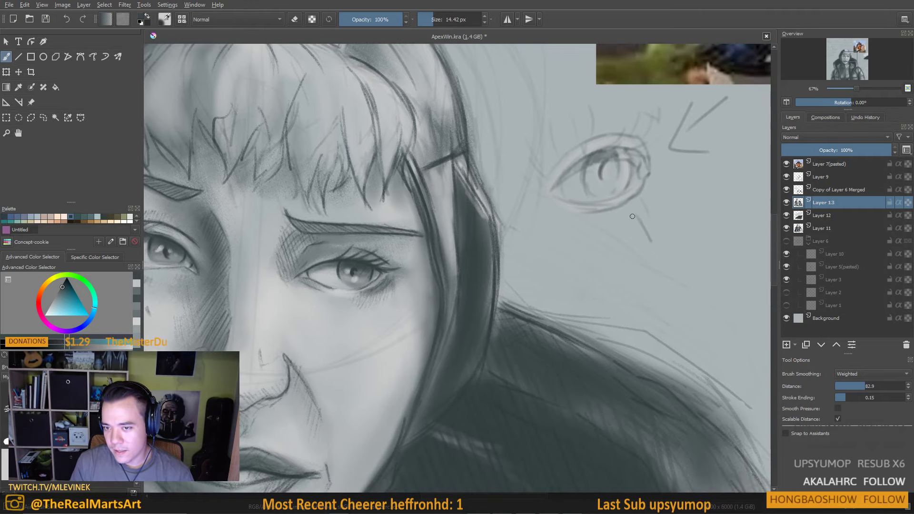
{"action": "left_click_drag", "start_coordinate": [624, 204], "coordinate": [633, 215]}
{"action": "left_click_drag", "start_coordinate": [624, 204], "coordinate": [649, 212]}
{"action": "left_click_drag", "start_coordinate": [641, 250], "coordinate": [642, 282]}
{"action": "left_click_drag", "start_coordinate": [622, 206], "coordinate": [623, 217]}
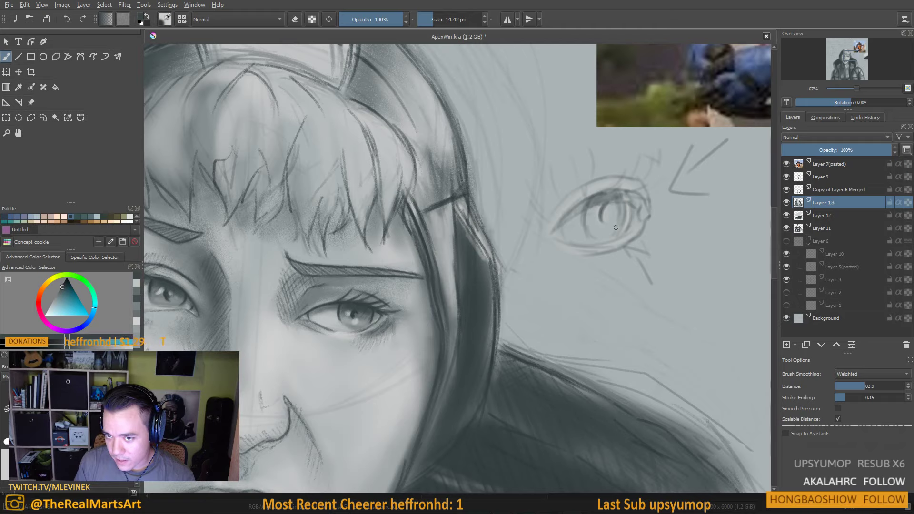
Shade the demonstration eye's iris and pupil, and add a catchlight with a sampled light value at 5.93 px
{"action": "mouse_move", "coordinate": [591, 210]}
{"action": "left_mouse_down"}
{"action": "mouse_move", "coordinate": [588, 230]}
{"action": "mouse_move", "coordinate": [601, 221]}
{"action": "mouse_move", "coordinate": [598, 238]}
{"action": "mouse_move", "coordinate": [621, 228]}
{"action": "mouse_move", "coordinate": [600, 242]}
{"action": "left_mouse_up"}
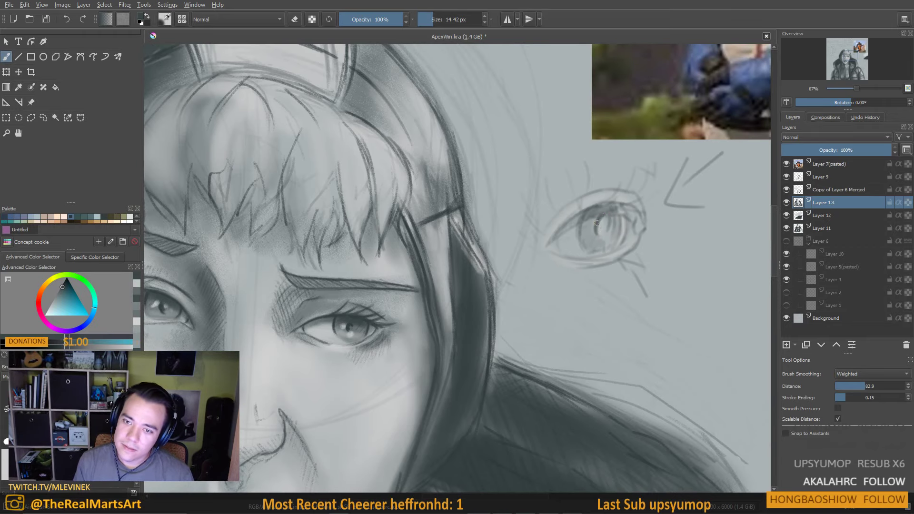
{"action": "left_click_drag", "start_coordinate": [601, 227], "coordinate": [608, 223]}
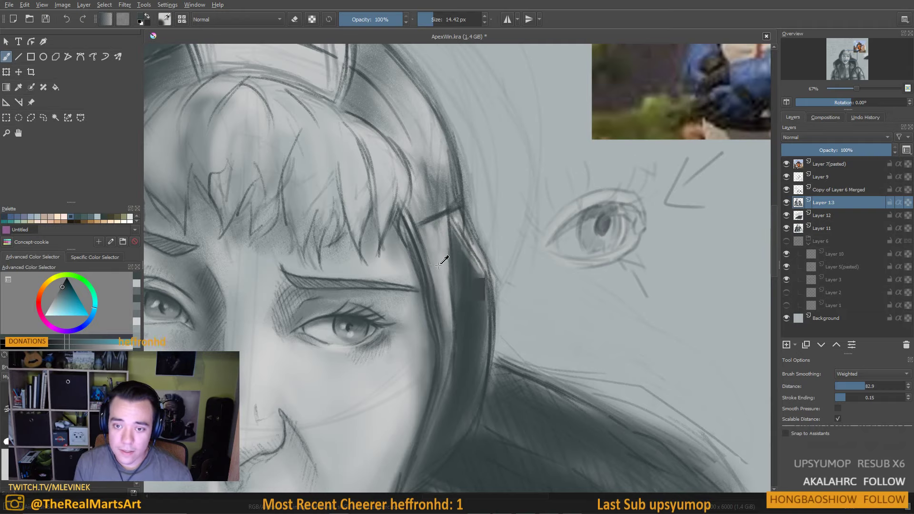
{"action": "left_click", "coordinate": [348, 315], "text": "ctrl"}
{"action": "left_click", "coordinate": [330, 330], "text": "ctrl"}
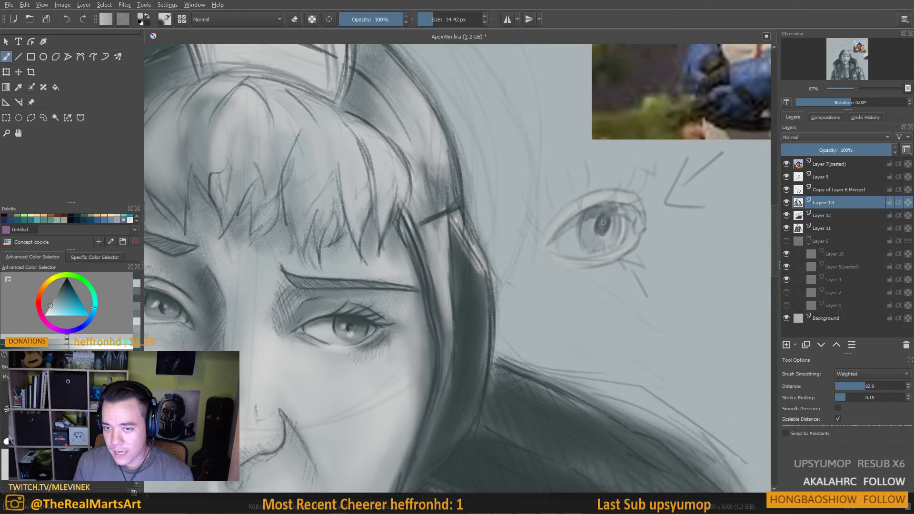
{"action": "left_click_drag", "start_coordinate": [605, 226], "coordinate": [602, 226], "text": "shift"}
{"action": "key", "text": "bracketleft"}
{"action": "key", "text": "bracketleft"}
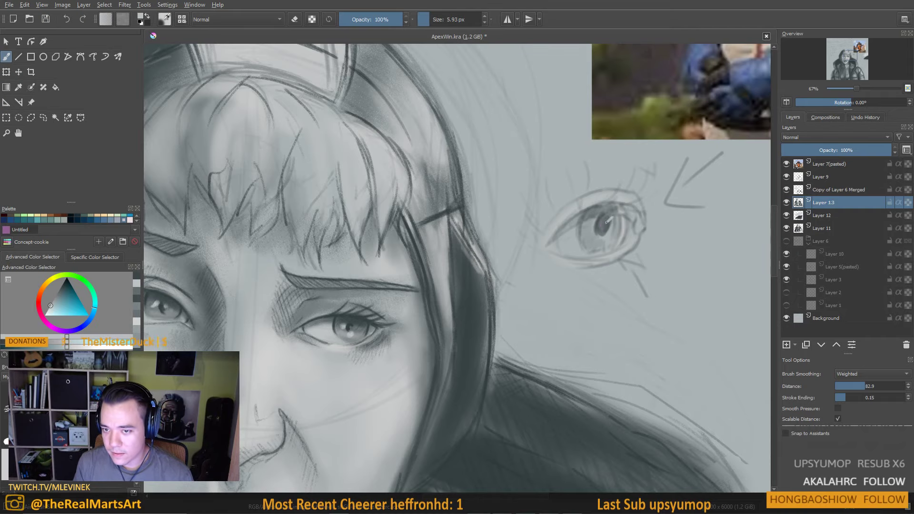
{"action": "left_click_drag", "start_coordinate": [608, 218], "coordinate": [615, 208]}
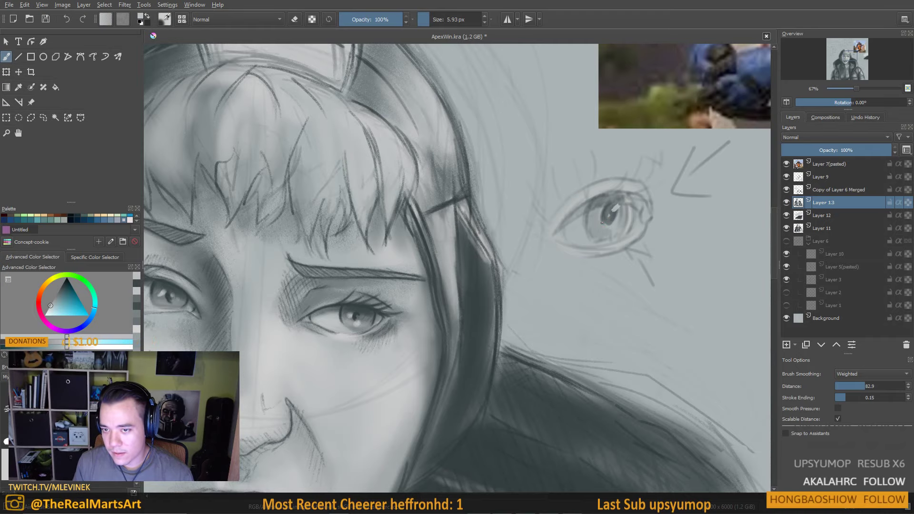
Add fine light accents along the demonstration eye's lower lid and iris edge at 4.33 px, ending at a 28.10 px brush
{"action": "left_click_drag", "start_coordinate": [615, 234], "coordinate": [616, 267]}
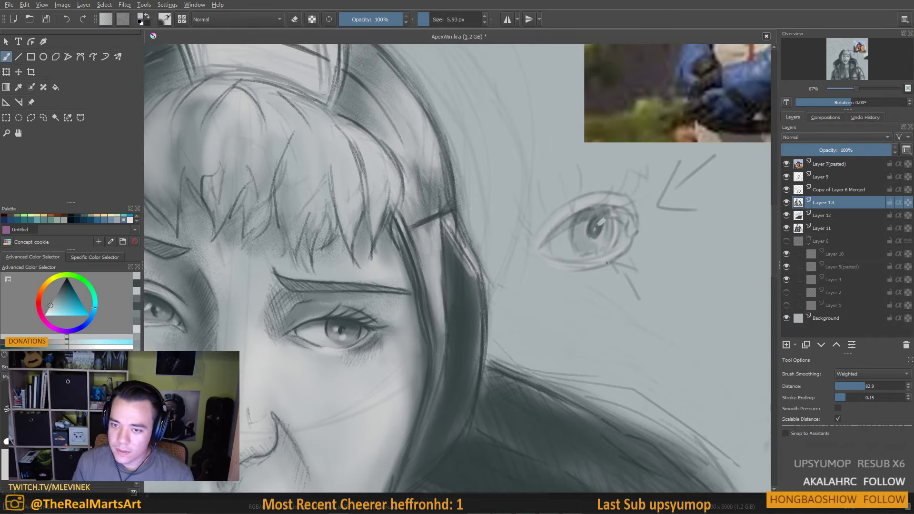
{"action": "left_click_drag", "start_coordinate": [560, 263], "coordinate": [573, 263], "text": "shift"}
{"action": "left_click_drag", "start_coordinate": [620, 234], "coordinate": [607, 233]}
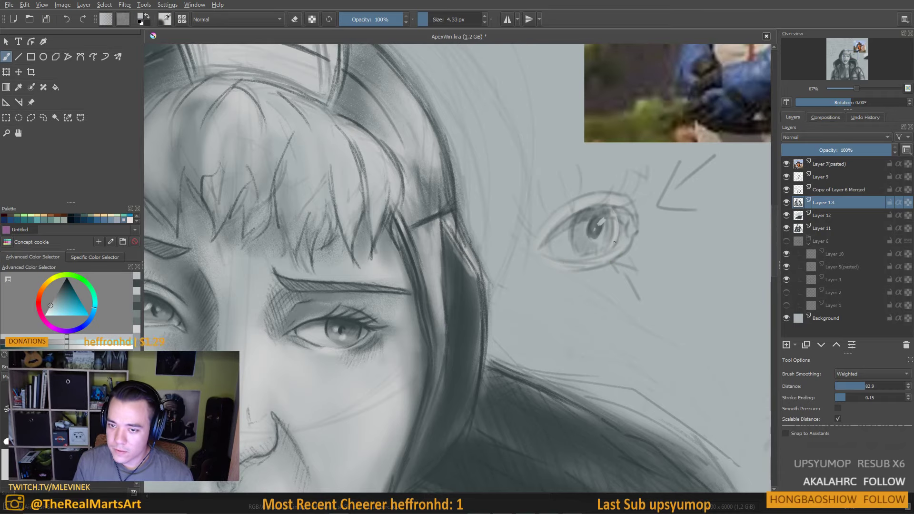
{"action": "left_click_drag", "start_coordinate": [612, 242], "coordinate": [624, 248]}
{"action": "left_click_drag", "start_coordinate": [607, 208], "coordinate": [619, 208], "text": "shift"}
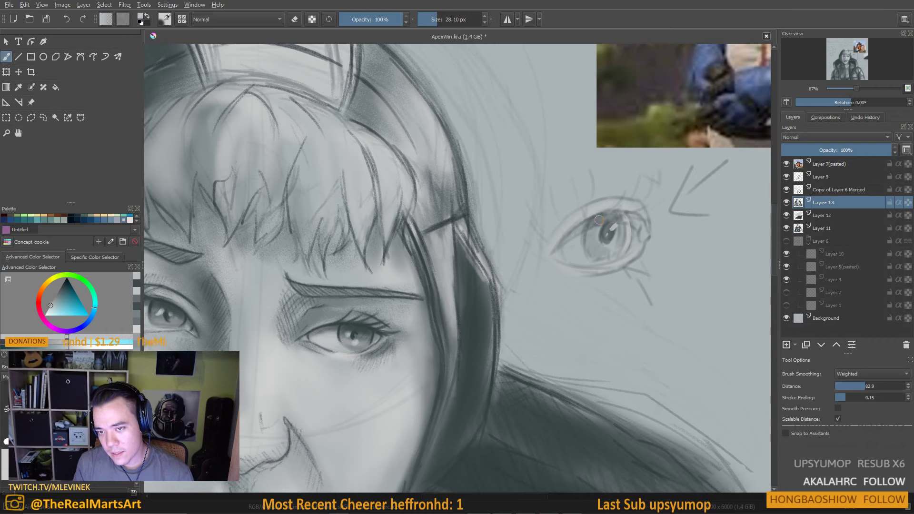
{"action": "scroll", "coordinate": [706, 222], "scroll_direction": "down", "scroll_amount": 3}
{"action": "scroll", "coordinate": [681, 230], "scroll_direction": "up", "scroll_amount": 1}
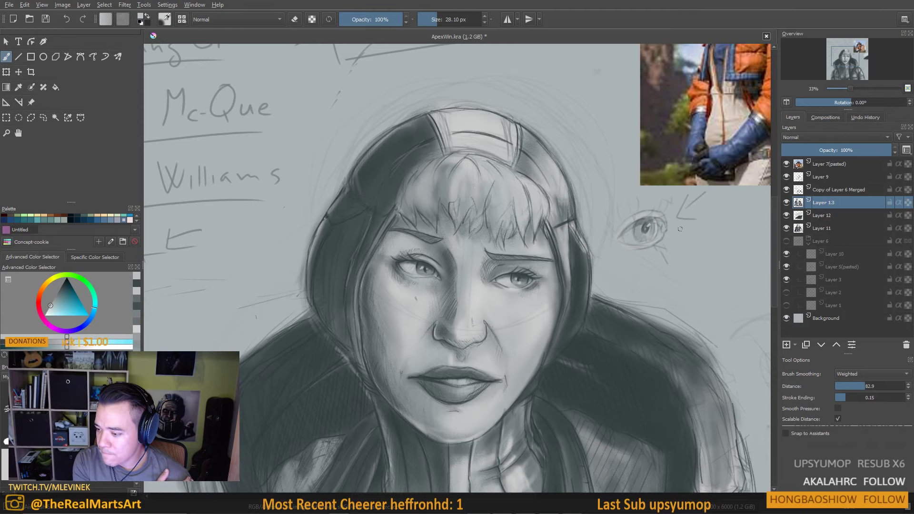
{"action": "scroll", "coordinate": [680, 229], "scroll_direction": "up", "scroll_amount": 2}
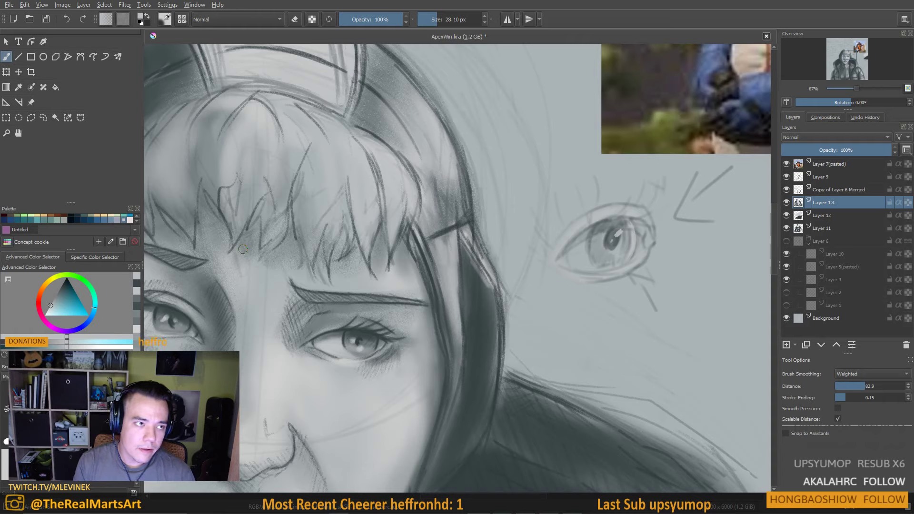
{"action": "left_click", "coordinate": [43, 118]}
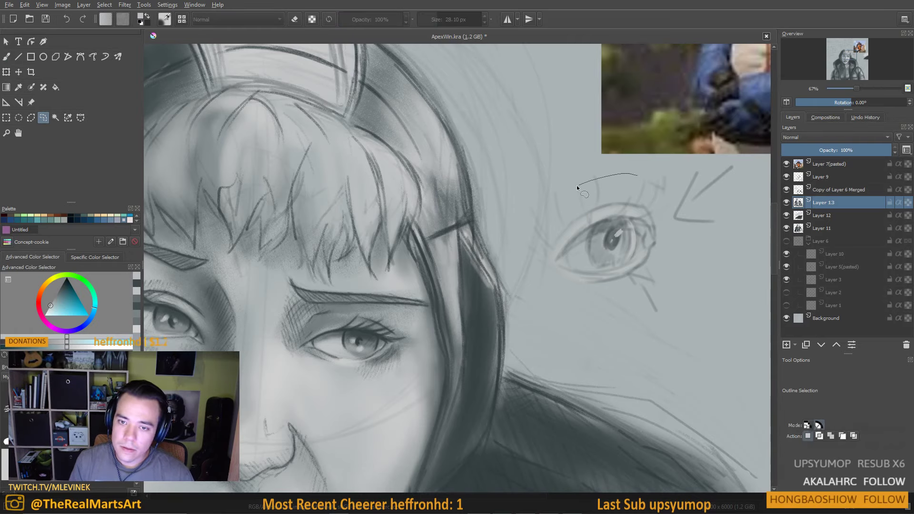
{"action": "mouse_move", "coordinate": [572, 178]}
{"action": "left_mouse_down"}
{"action": "mouse_move", "coordinate": [570, 311]}
{"action": "mouse_move", "coordinate": [596, 314]}
{"action": "left_mouse_up"}
{"action": "scroll", "coordinate": [533, 321], "scroll_direction": "down", "scroll_amount": 4}
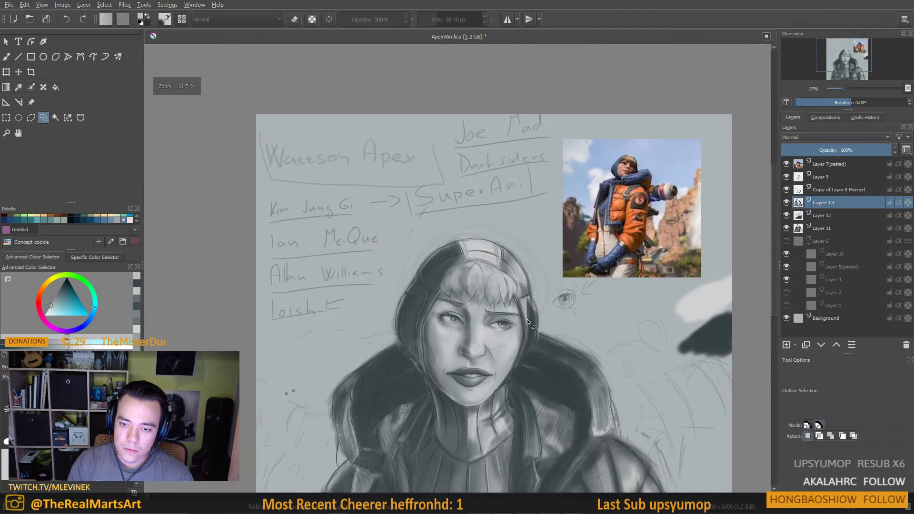
{"action": "scroll", "coordinate": [532, 299], "scroll_direction": "up", "scroll_amount": 4}
{"action": "left_click_drag", "start_coordinate": [534, 296], "coordinate": [429, 348]}
{"action": "scroll", "coordinate": [479, 336], "scroll_direction": "down", "scroll_amount": 3}
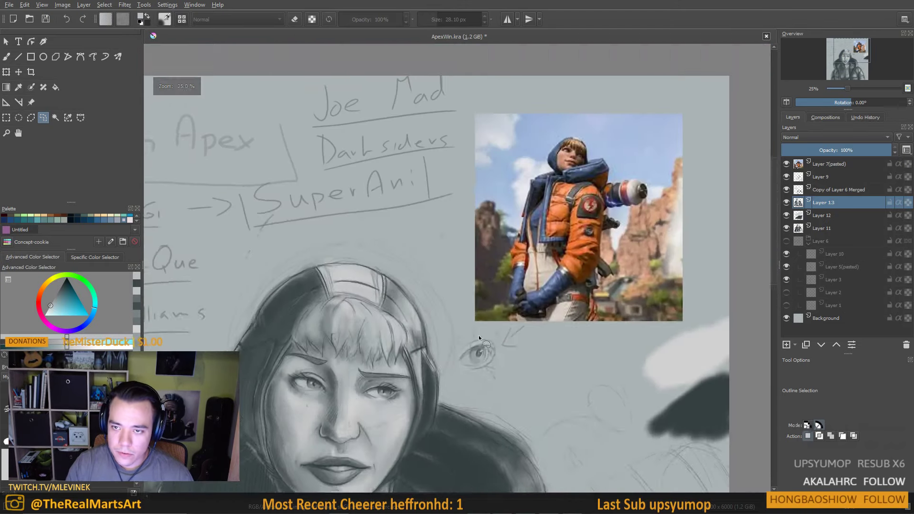
{"action": "scroll", "coordinate": [479, 336], "scroll_direction": "up", "scroll_amount": 3}
{"action": "key", "text": "b"}
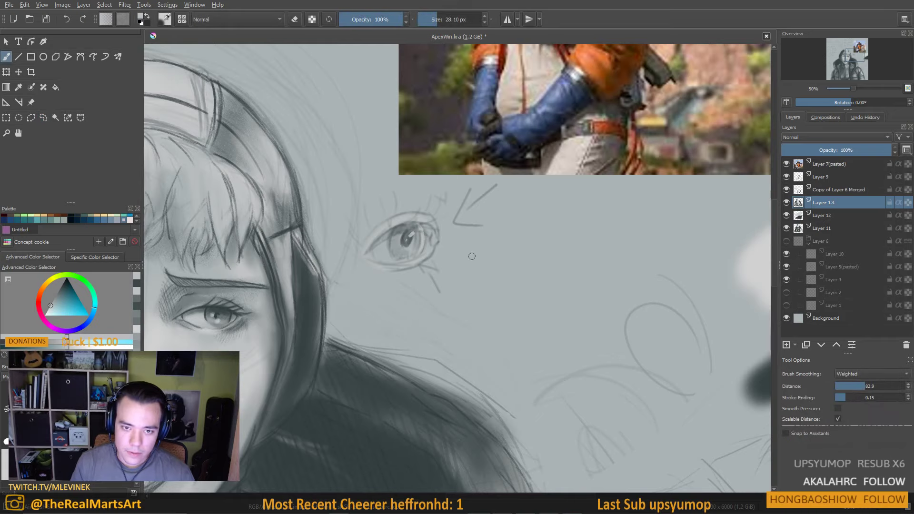
Sample a grey from the demonstration eye and draw thin arrow lines below its lower lid with an 8.37 px brush
{"action": "left_click", "coordinate": [413, 237], "text": "ctrl"}
{"action": "left_click_drag", "start_coordinate": [481, 300], "coordinate": [444, 275]}
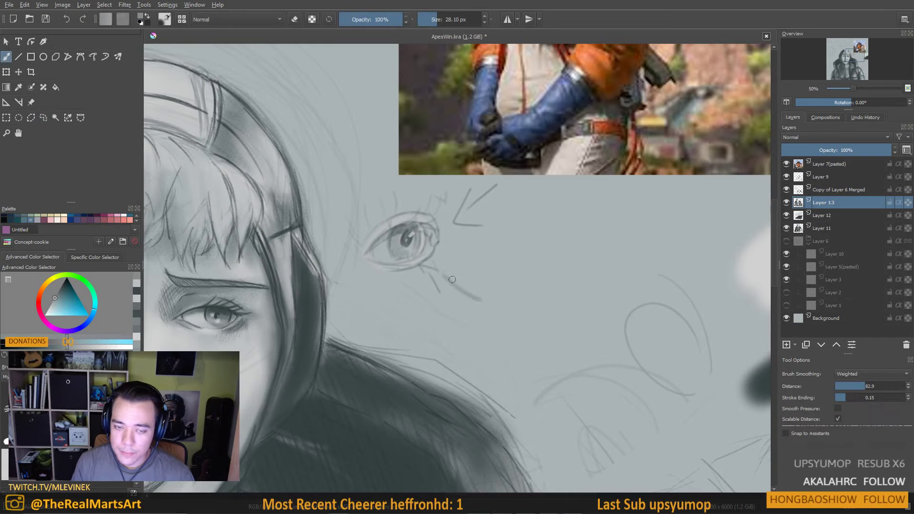
{"action": "key", "text": "ctrl+z"}
{"action": "key", "text": "bracketleft"}
{"action": "key", "text": "bracketleft"}
{"action": "key", "text": "bracketleft"}
{"action": "key", "text": "bracketleft"}
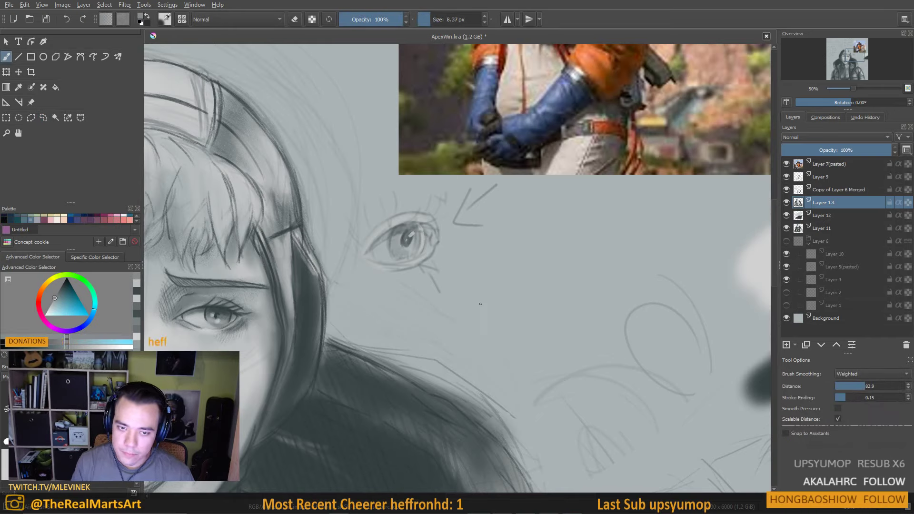
{"action": "mouse_move", "coordinate": [462, 296]}
{"action": "left_mouse_down"}
{"action": "mouse_move", "coordinate": [491, 325]}
{"action": "mouse_move", "coordinate": [477, 284]}
{"action": "left_mouse_up"}
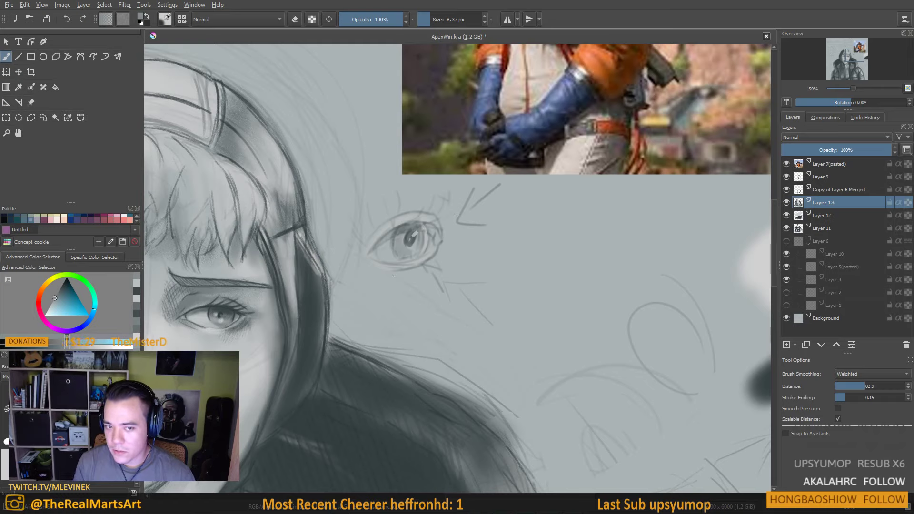
Sketch a tilted oval cranium with jaw guide lines in the empty area beside the demonstration eye
{"action": "mouse_move", "coordinate": [423, 257]}
{"action": "left_mouse_down"}
{"action": "mouse_move", "coordinate": [518, 214]}
{"action": "mouse_move", "coordinate": [442, 210]}
{"action": "left_mouse_up"}
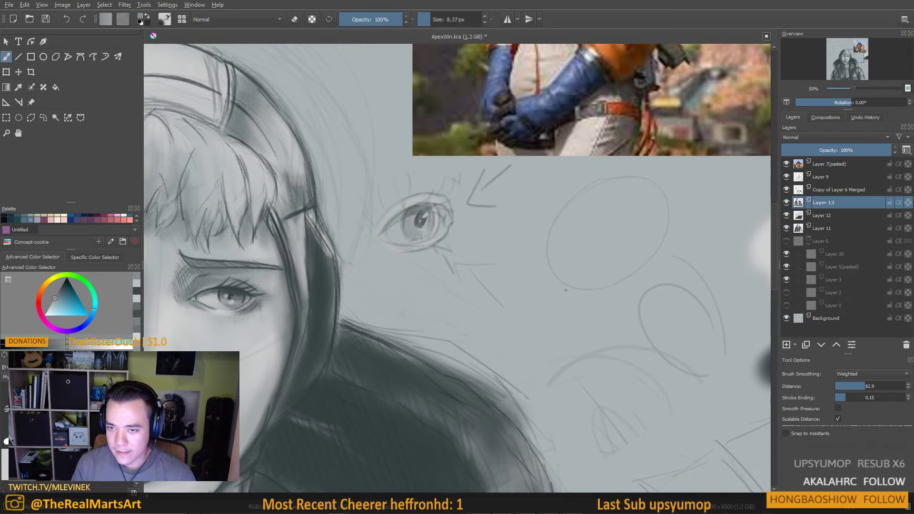
{"action": "left_click_drag", "start_coordinate": [563, 272], "coordinate": [523, 252]}
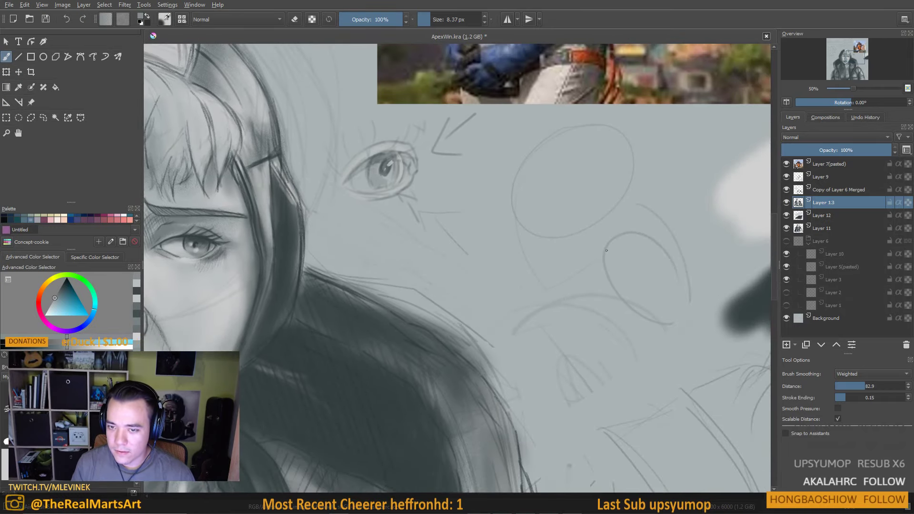
{"action": "left_click_drag", "start_coordinate": [604, 218], "coordinate": [594, 254]}
{"action": "left_click_drag", "start_coordinate": [607, 269], "coordinate": [602, 262]}
{"action": "left_click_drag", "start_coordinate": [613, 195], "coordinate": [640, 279]}
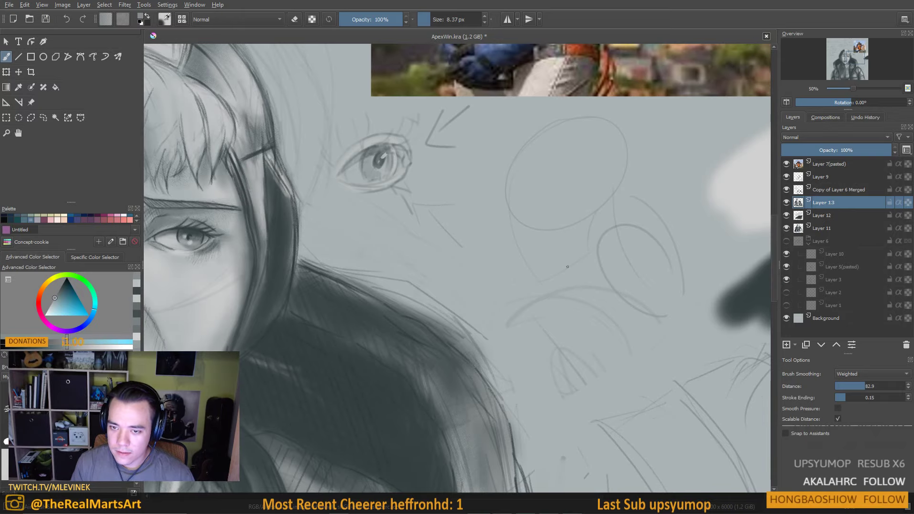
Draw the small head's side-facing contour with nose, mouth and chin, and add the neck lines
{"action": "left_click_drag", "start_coordinate": [568, 267], "coordinate": [577, 287]}
{"action": "left_click_drag", "start_coordinate": [508, 212], "coordinate": [535, 246]}
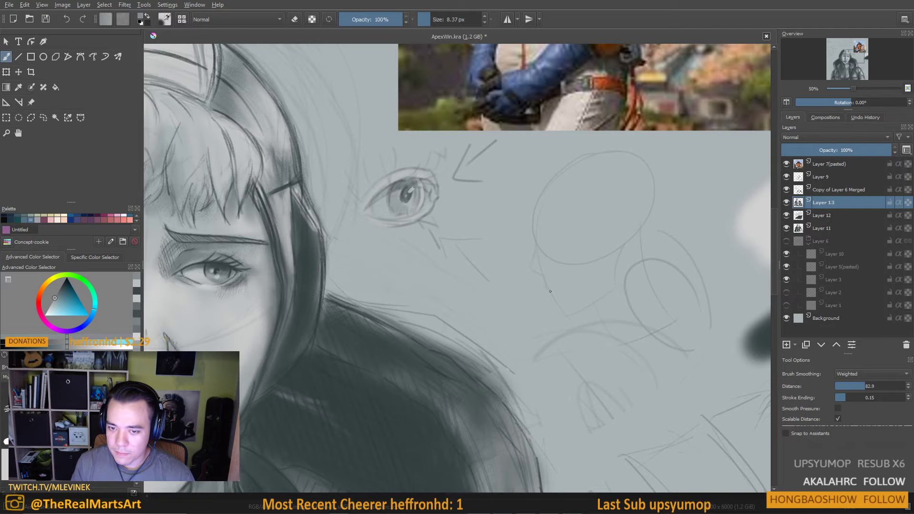
{"action": "left_click_drag", "start_coordinate": [592, 311], "coordinate": [580, 339]}
{"action": "left_click_drag", "start_coordinate": [568, 231], "coordinate": [570, 219]}
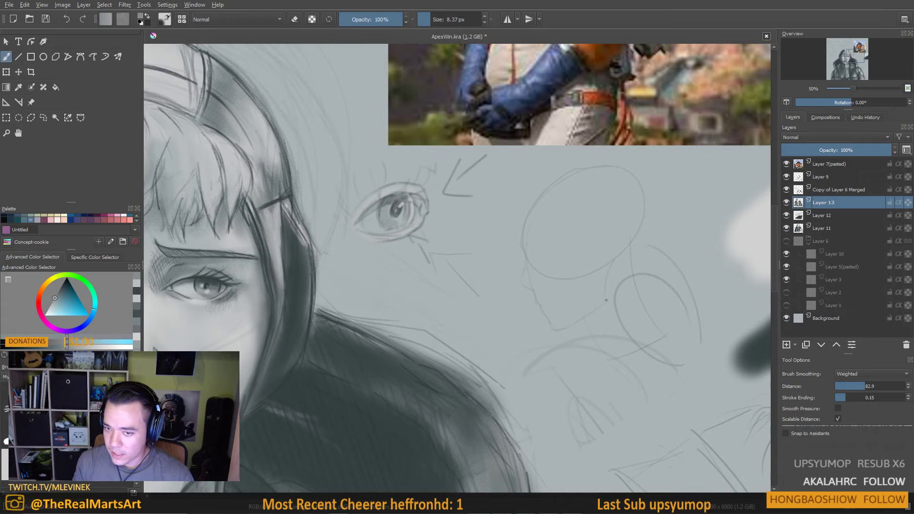
Sketch the eye and brow line at the front of the side-facing head
{"action": "left_click_drag", "start_coordinate": [536, 260], "coordinate": [541, 267]}
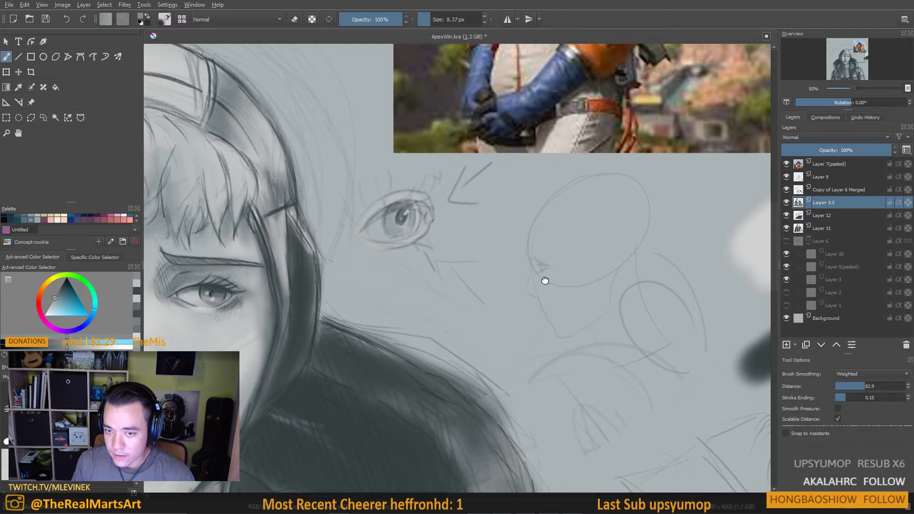
{"action": "left_click_drag", "start_coordinate": [545, 272], "coordinate": [535, 277]}
{"action": "mouse_move", "coordinate": [701, 246]}
{"action": "left_mouse_down"}
{"action": "mouse_move", "coordinate": [577, 261]}
{"action": "mouse_move", "coordinate": [528, 243]}
{"action": "left_mouse_up"}
{"action": "left_click_drag", "start_coordinate": [521, 196], "coordinate": [530, 191]}
{"action": "key", "text": "ctrl+z"}
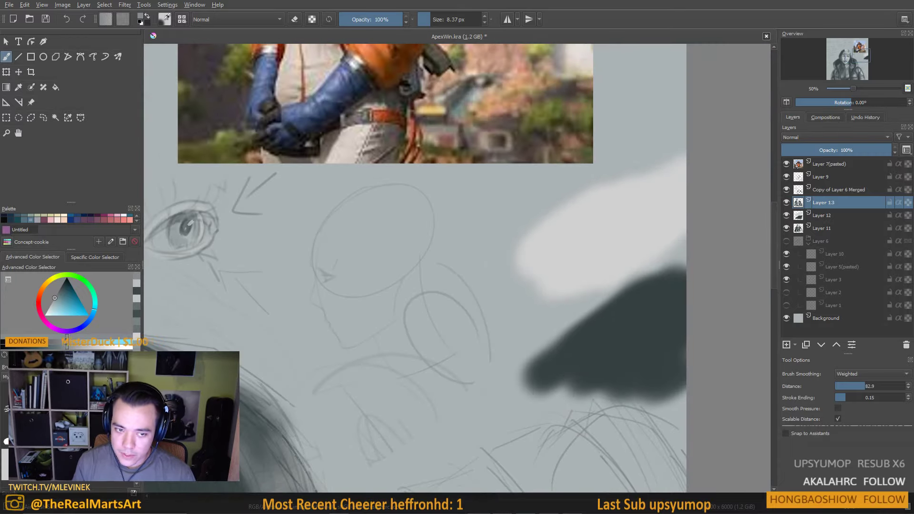
{"action": "left_click_drag", "start_coordinate": [446, 279], "coordinate": [448, 260]}
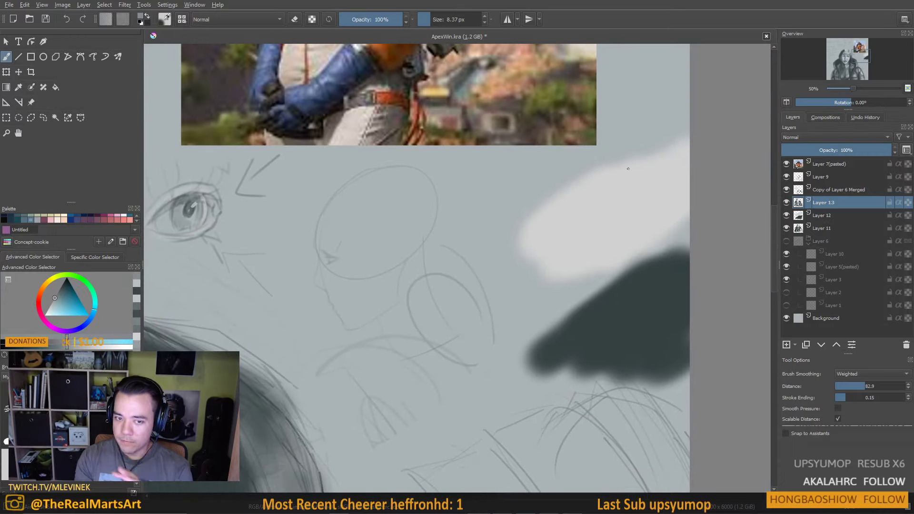
Sketch a second, smaller head beside the first with an oval cranium, eye, nose, lips, jaw and neck lines
{"action": "mouse_move", "coordinate": [527, 173]}
{"action": "left_mouse_down"}
{"action": "mouse_move", "coordinate": [559, 192]}
{"action": "mouse_move", "coordinate": [529, 247]}
{"action": "mouse_move", "coordinate": [465, 240]}
{"action": "left_mouse_up"}
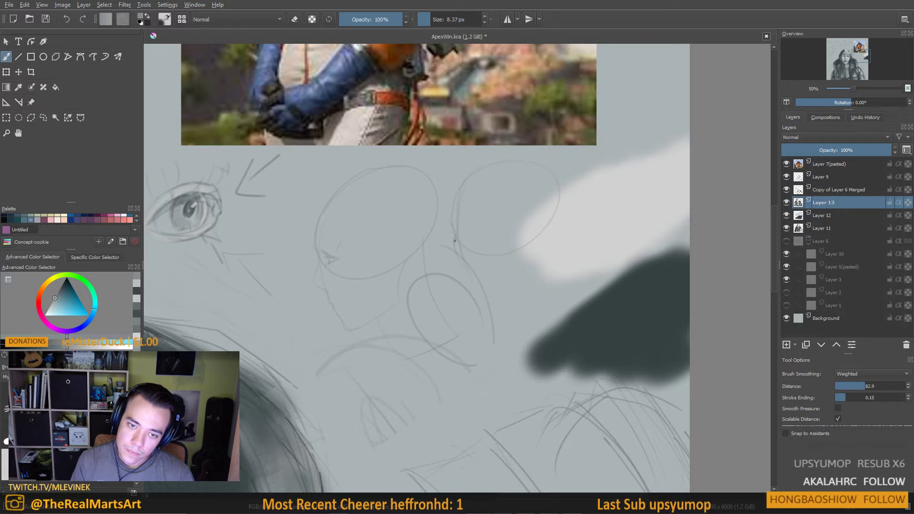
{"action": "scroll", "coordinate": [467, 265], "scroll_direction": "down", "scroll_amount": 1}
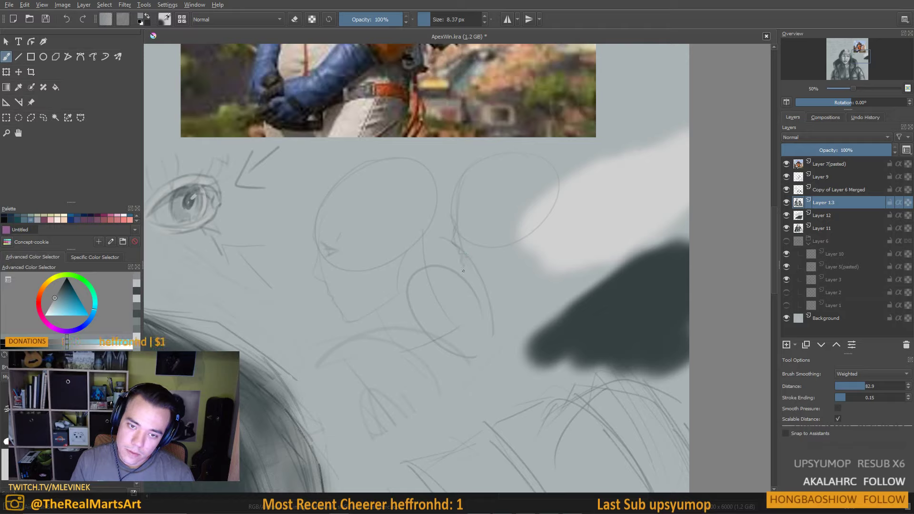
{"action": "scroll", "coordinate": [473, 206], "scroll_direction": "down", "scroll_amount": 1}
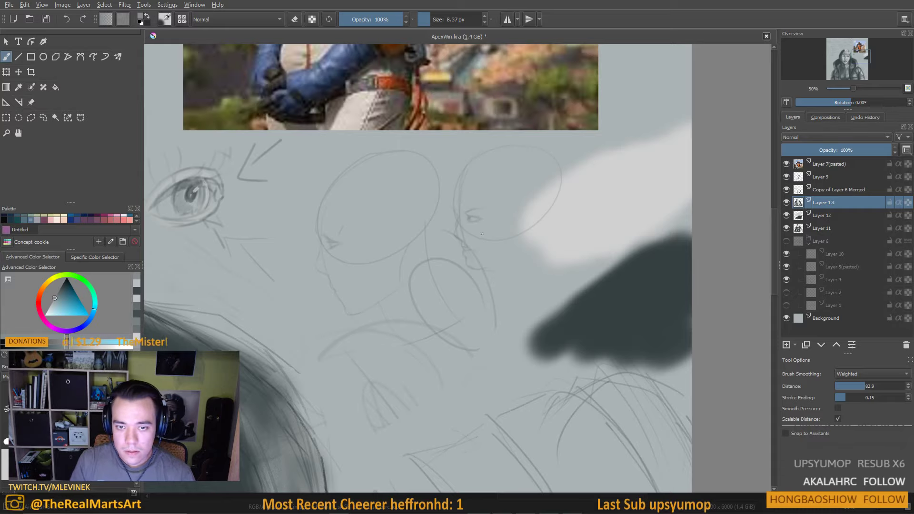
{"action": "mouse_move", "coordinate": [484, 236]}
{"action": "left_mouse_down"}
{"action": "mouse_move", "coordinate": [489, 230]}
{"action": "mouse_move", "coordinate": [500, 257]}
{"action": "left_mouse_up"}
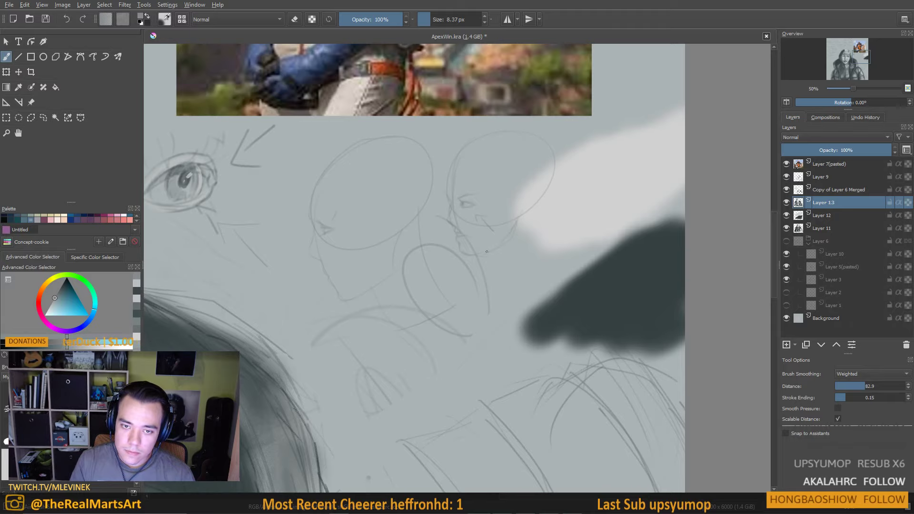
{"action": "left_click_drag", "start_coordinate": [544, 220], "coordinate": [554, 255]}
{"action": "left_click_drag", "start_coordinate": [515, 288], "coordinate": [539, 282]}
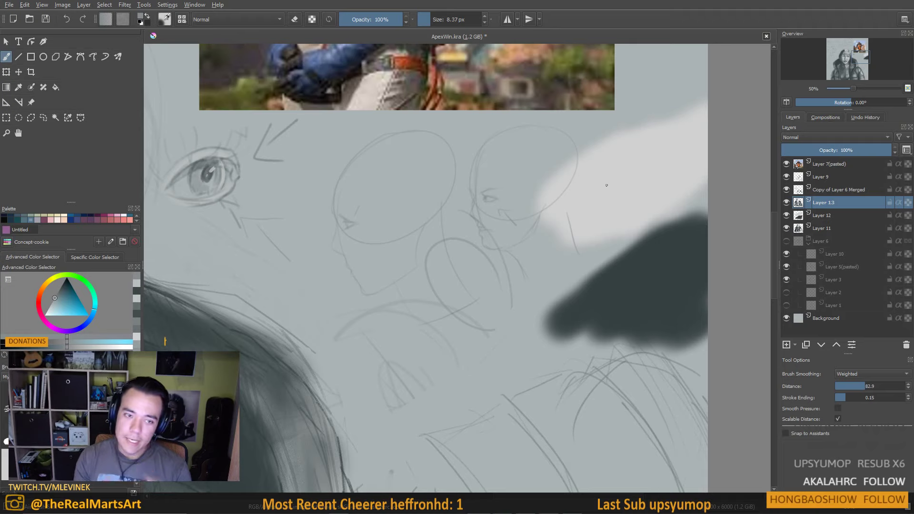
Add more thin lines fanning out below the demonstration eye's lower lid to form additional upward arrows
{"action": "left_click_drag", "start_coordinate": [265, 210], "coordinate": [333, 237]}
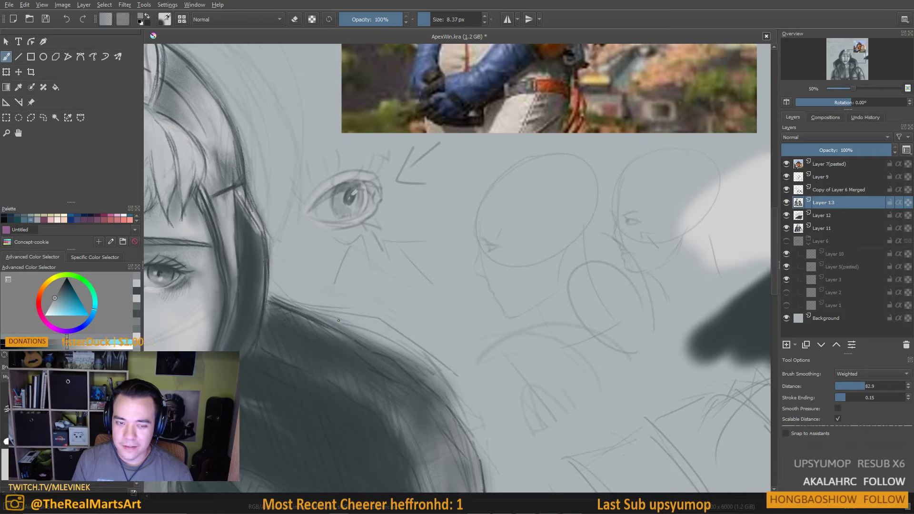
{"action": "left_click_drag", "start_coordinate": [353, 225], "coordinate": [378, 264]}
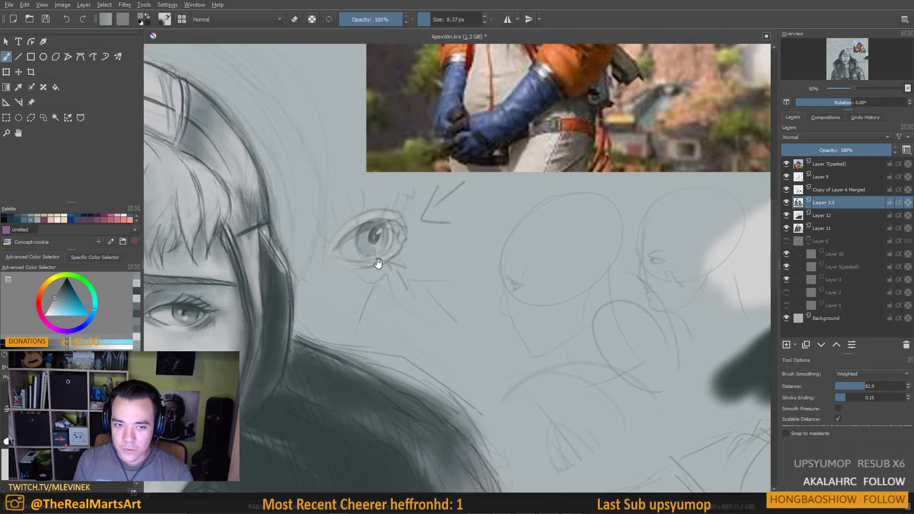
{"action": "left_click_drag", "start_coordinate": [427, 282], "coordinate": [391, 286]}
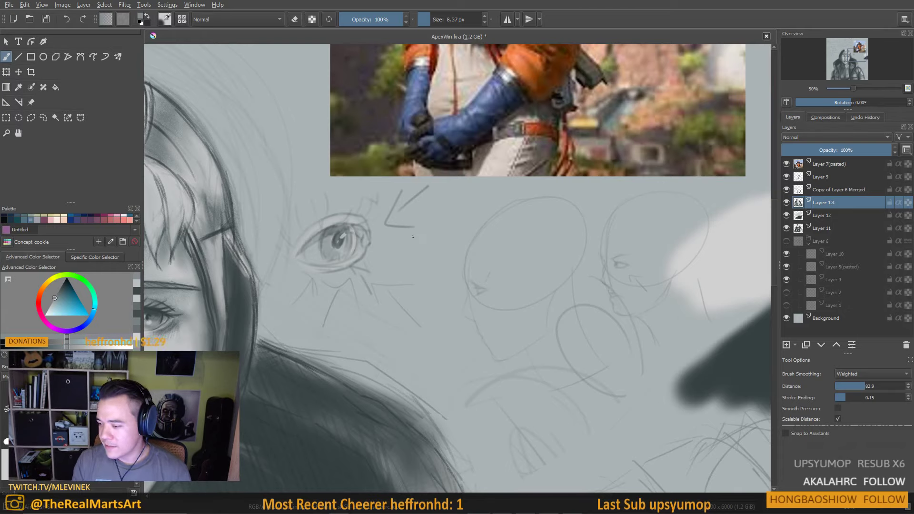
Draw short converging arrow lines across the second head's cheek, pointing towards its eye
{"action": "left_click_drag", "start_coordinate": [562, 304], "coordinate": [487, 270]}
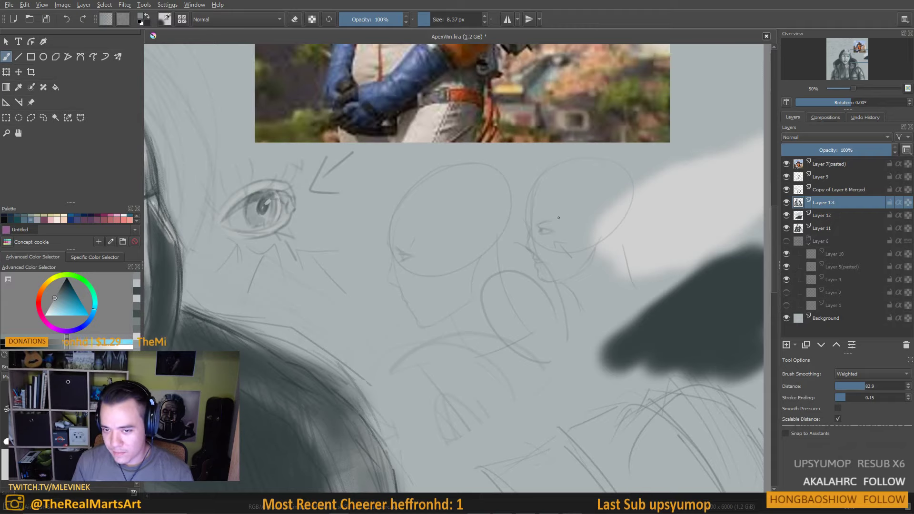
{"action": "left_click_drag", "start_coordinate": [577, 241], "coordinate": [600, 250]}
{"action": "left_click_drag", "start_coordinate": [592, 294], "coordinate": [520, 313]}
{"action": "scroll", "coordinate": [481, 237], "scroll_direction": "down", "scroll_amount": 1}
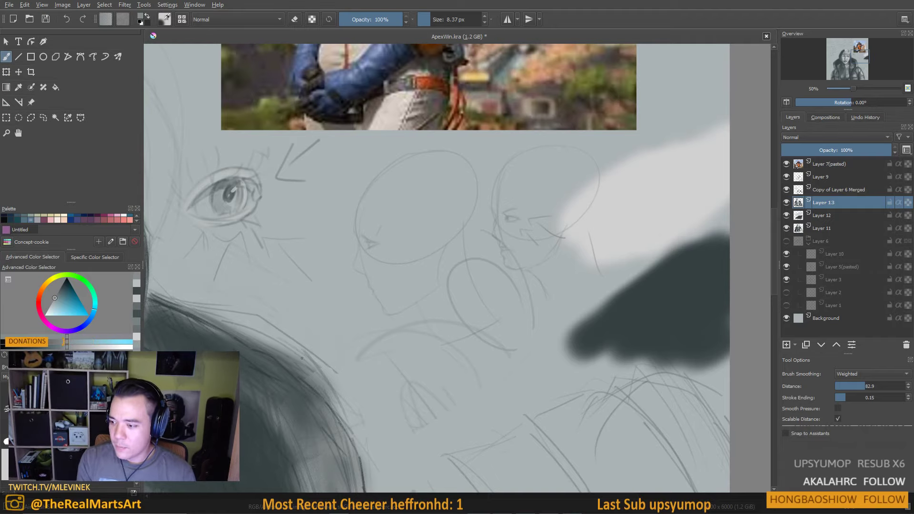
{"action": "mouse_move", "coordinate": [545, 255]}
{"action": "left_mouse_down"}
{"action": "mouse_move", "coordinate": [606, 241]}
{"action": "mouse_move", "coordinate": [545, 271]}
{"action": "mouse_move", "coordinate": [640, 231]}
{"action": "mouse_move", "coordinate": [571, 377]}
{"action": "mouse_move", "coordinate": [574, 267]}
{"action": "left_mouse_up"}
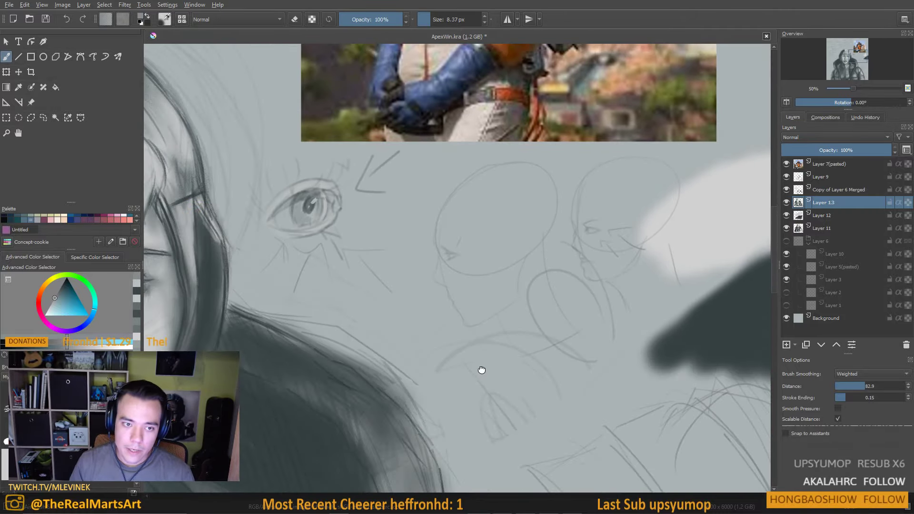
{"action": "left_click_drag", "start_coordinate": [482, 371], "coordinate": [515, 345]}
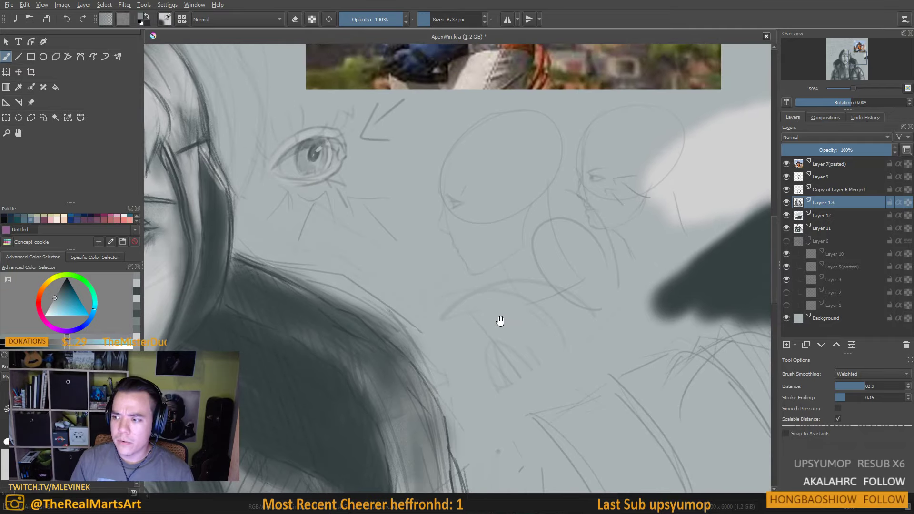
{"action": "left_click_drag", "start_coordinate": [498, 315], "coordinate": [510, 341]}
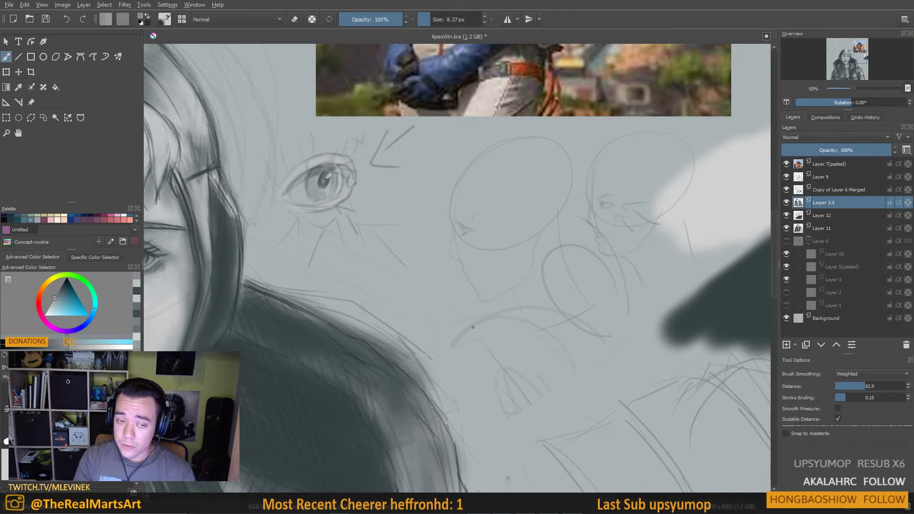
{"action": "left_click_drag", "start_coordinate": [512, 358], "coordinate": [498, 293]}
{"action": "left_click_drag", "start_coordinate": [503, 244], "coordinate": [528, 317]}
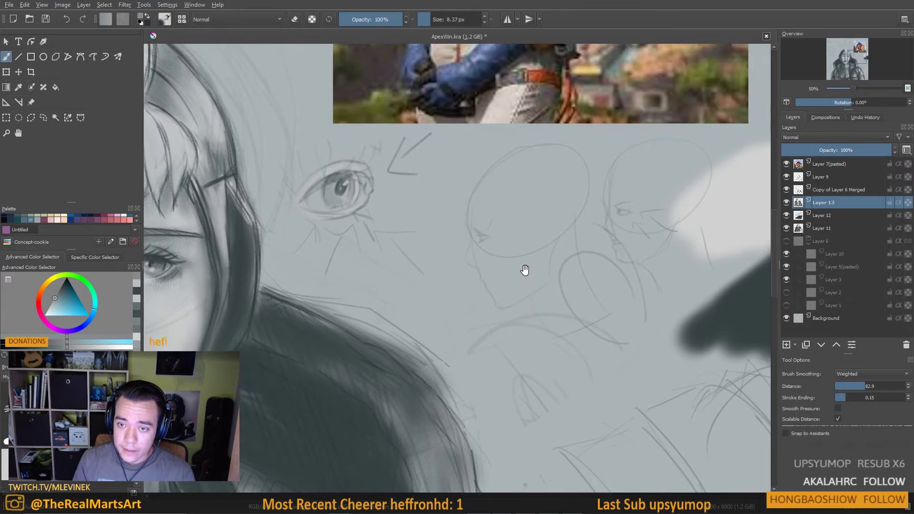
{"action": "left_click_drag", "start_coordinate": [525, 270], "coordinate": [490, 296]}
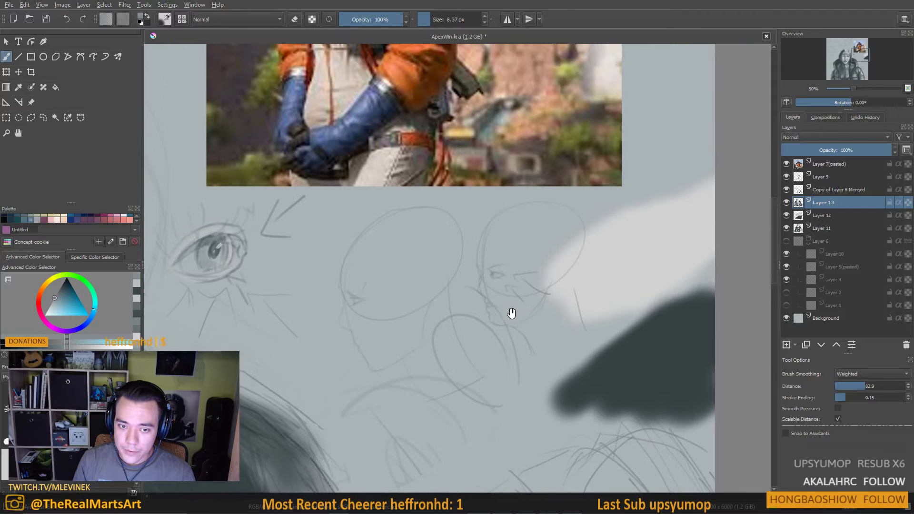
{"action": "left_click_drag", "start_coordinate": [513, 340], "coordinate": [514, 309]}
{"action": "left_click_drag", "start_coordinate": [562, 335], "coordinate": [589, 242]}
{"action": "left_click_drag", "start_coordinate": [559, 282], "coordinate": [583, 215]}
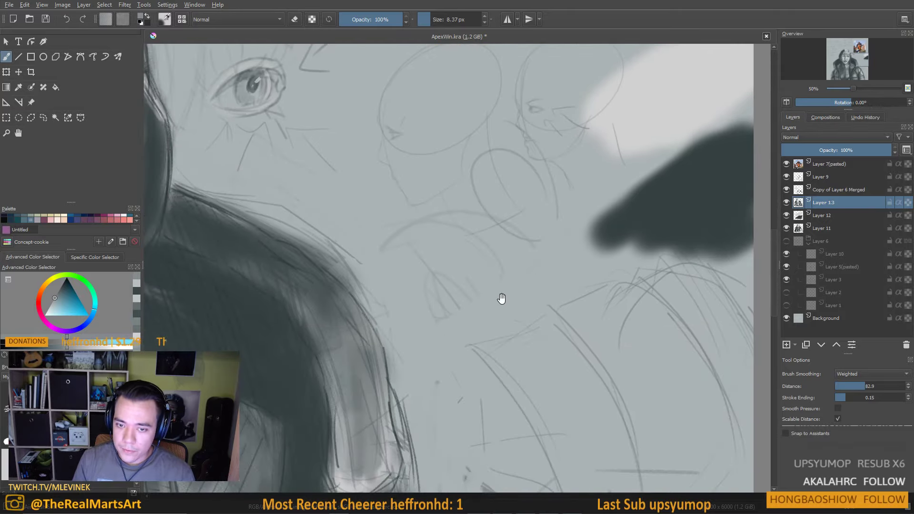
{"action": "left_click_drag", "start_coordinate": [502, 298], "coordinate": [505, 283]}
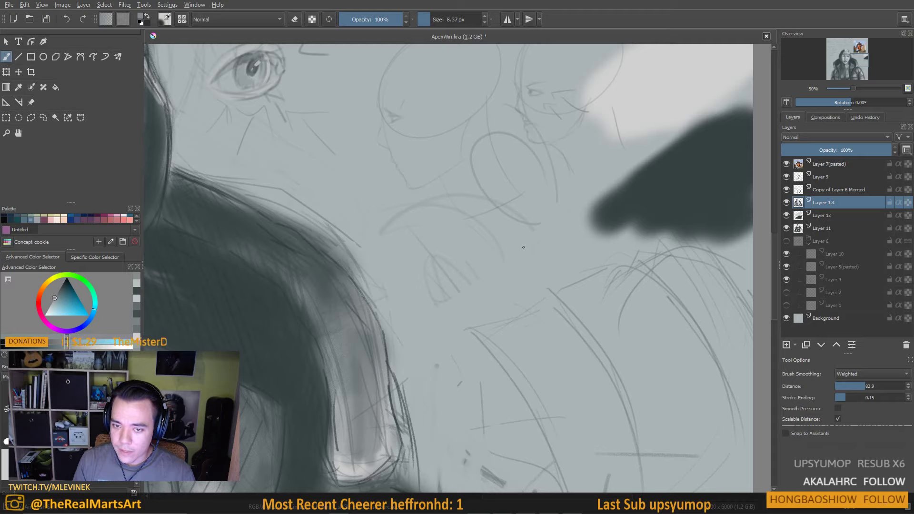
Sketch the construction torso's side and centre lines below the neck, with a shoulder-joint circle enclosed in a box
{"action": "left_click_drag", "start_coordinate": [525, 248], "coordinate": [533, 322]}
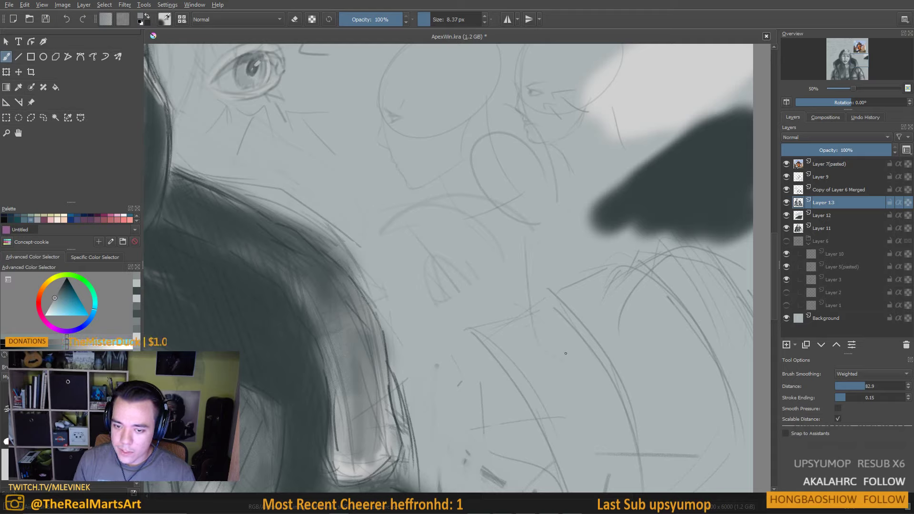
{"action": "left_click_drag", "start_coordinate": [488, 197], "coordinate": [503, 201]}
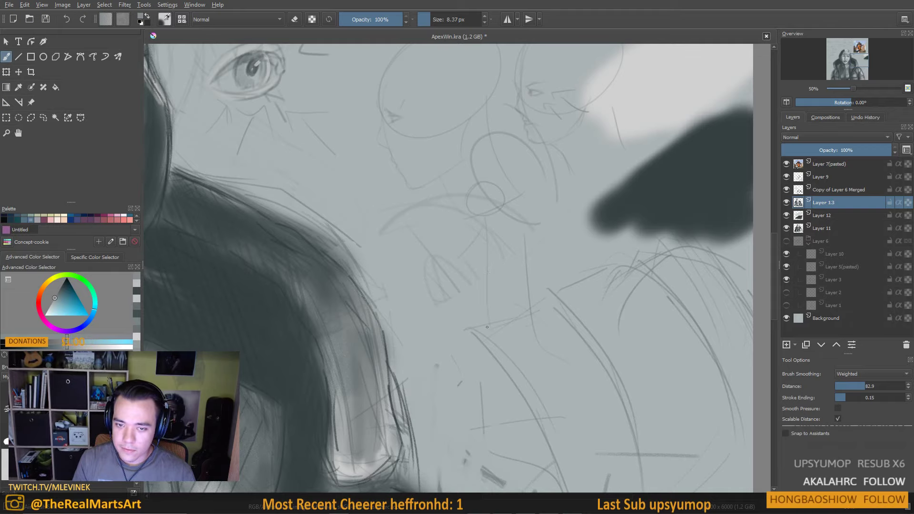
{"action": "mouse_move", "coordinate": [500, 230]}
{"action": "left_mouse_down"}
{"action": "mouse_move", "coordinate": [508, 224]}
{"action": "mouse_move", "coordinate": [516, 258]}
{"action": "left_mouse_up"}
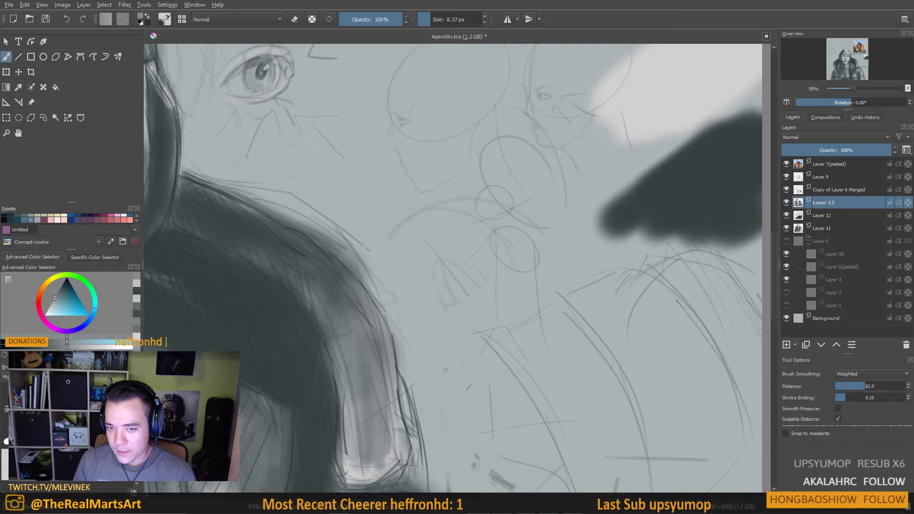
{"action": "key", "text": "ctrl+z"}
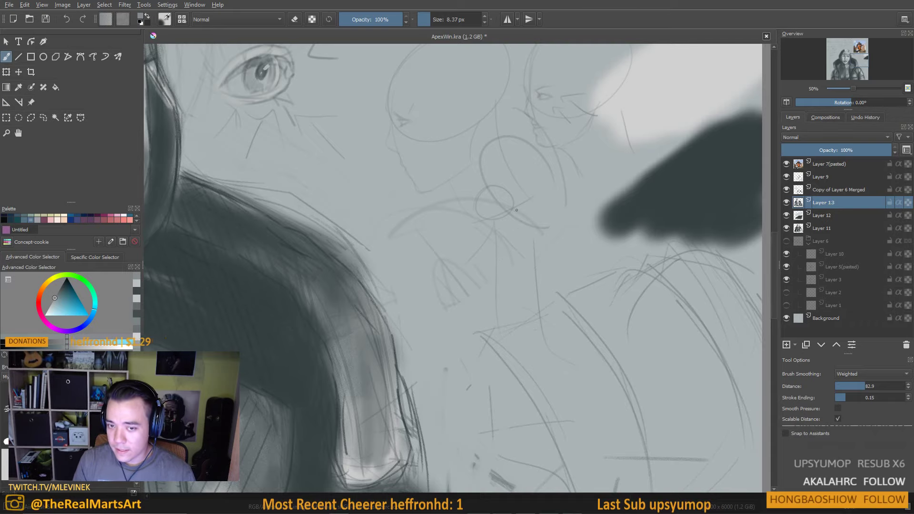
{"action": "left_click_drag", "start_coordinate": [500, 255], "coordinate": [502, 265]}
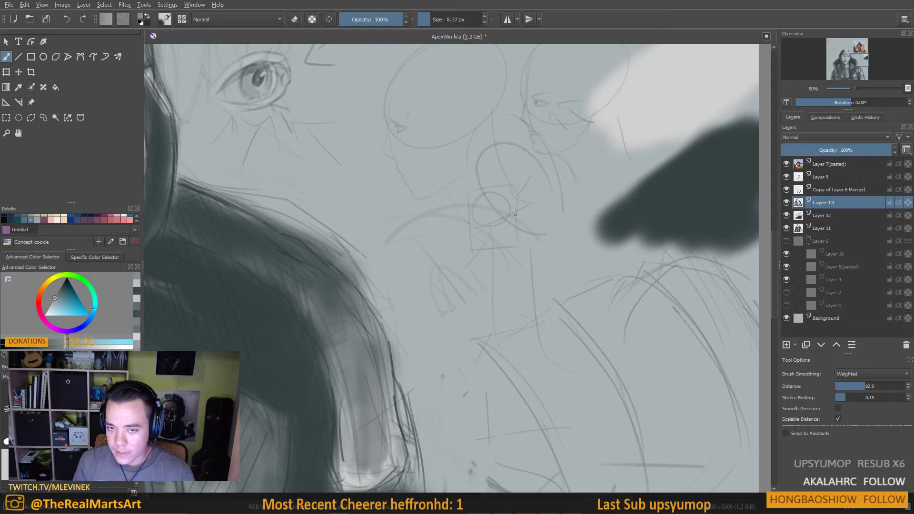
{"action": "left_click_drag", "start_coordinate": [487, 239], "coordinate": [482, 212]}
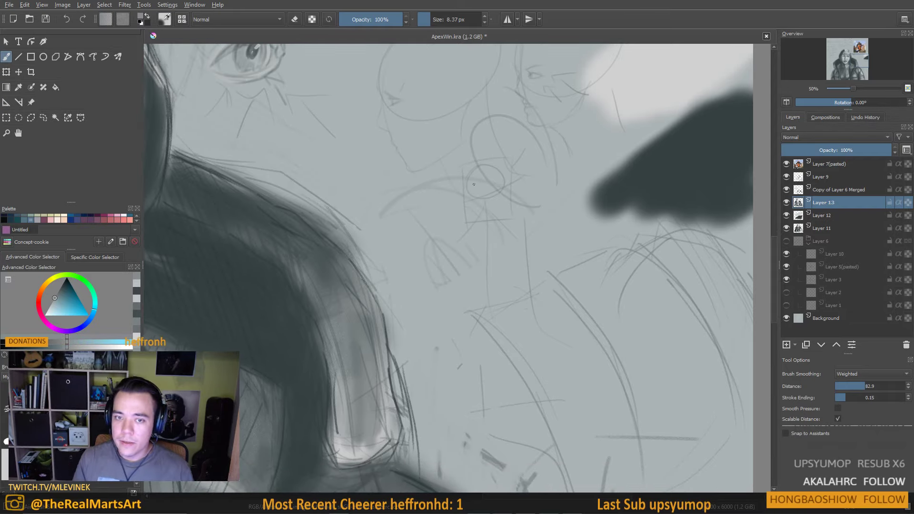
Draw a large construction circle under the shoulder box and add loose arm lines running from the shoulder joint
{"action": "left_click_drag", "start_coordinate": [452, 227], "coordinate": [441, 240]}
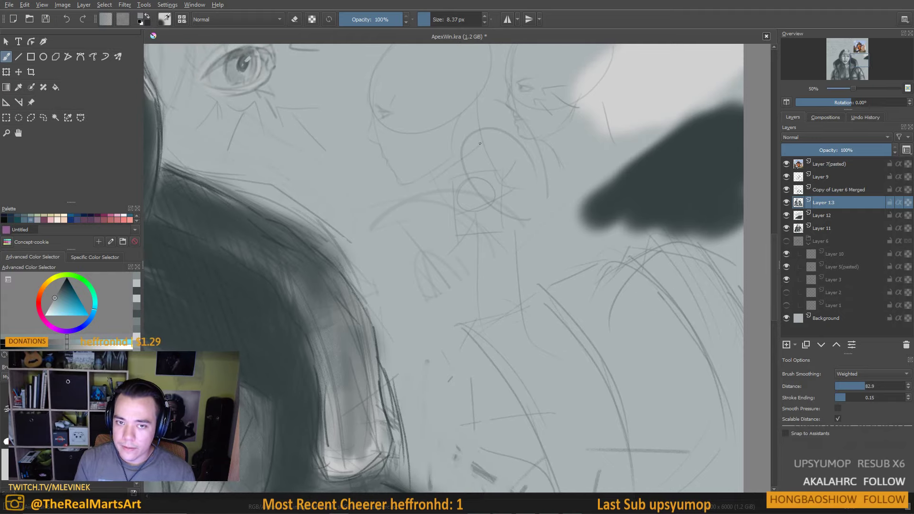
{"action": "scroll", "coordinate": [494, 186], "scroll_direction": "down", "scroll_amount": 1}
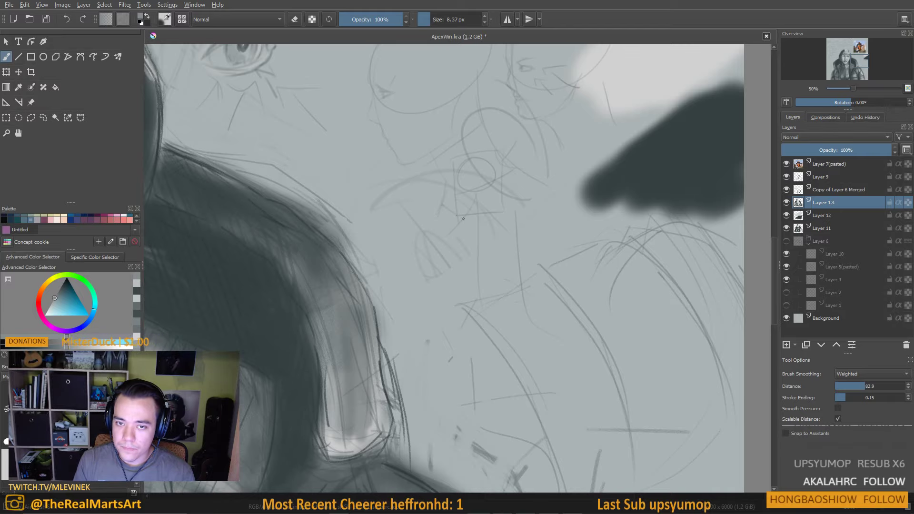
{"action": "left_click_drag", "start_coordinate": [530, 227], "coordinate": [523, 220]}
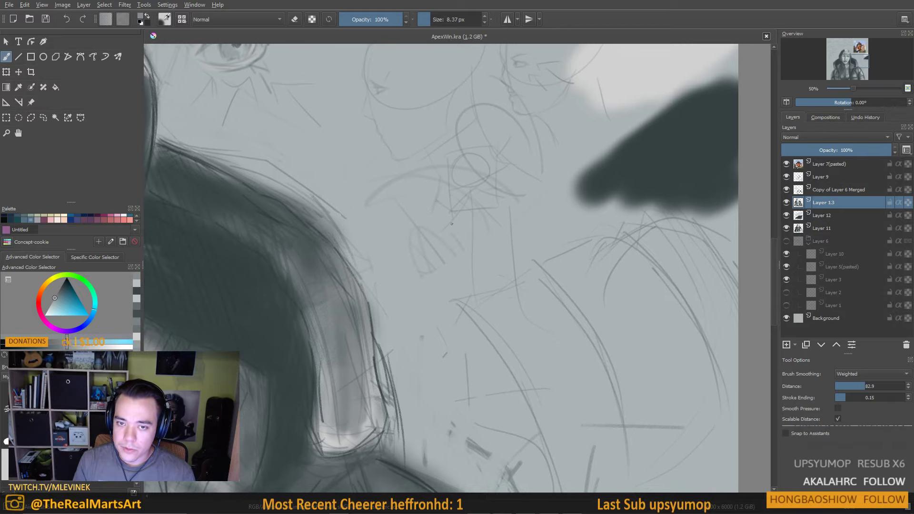
{"action": "left_click_drag", "start_coordinate": [519, 265], "coordinate": [507, 248]}
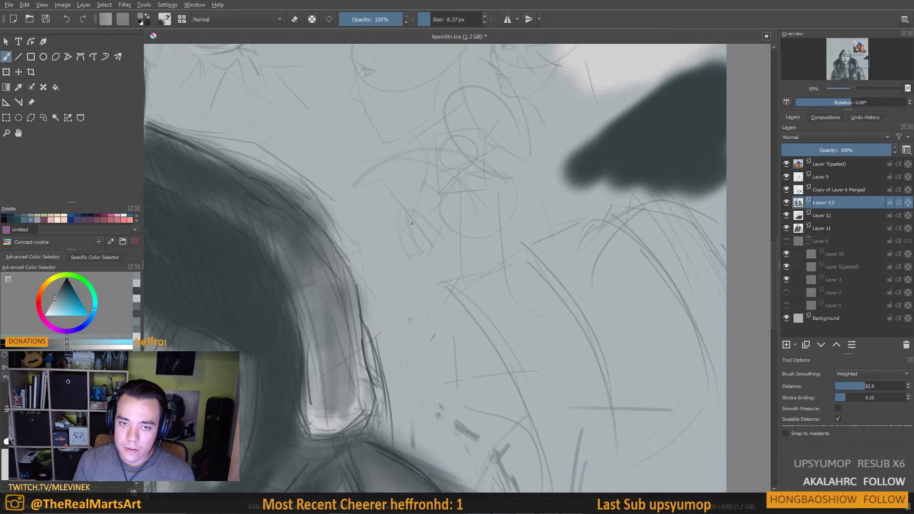
{"action": "scroll", "coordinate": [436, 229], "scroll_direction": "down", "scroll_amount": 1}
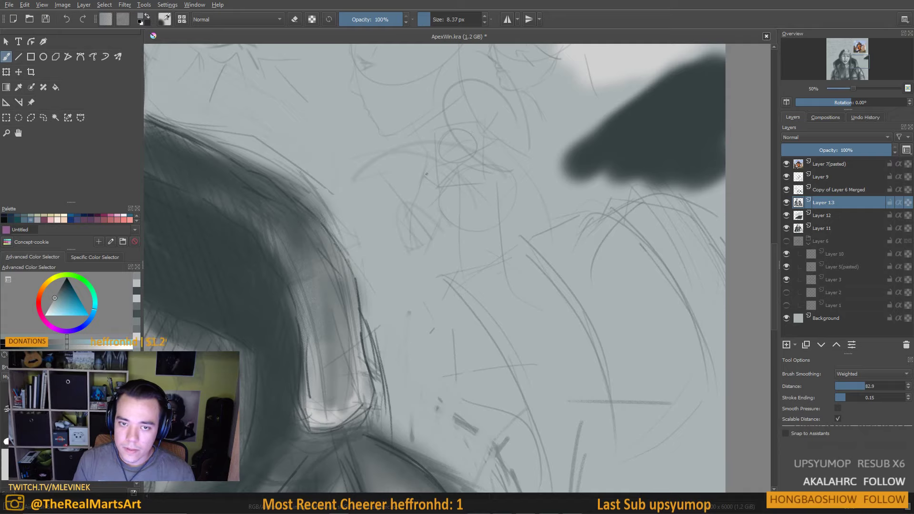
{"action": "left_click_drag", "start_coordinate": [474, 152], "coordinate": [517, 248]}
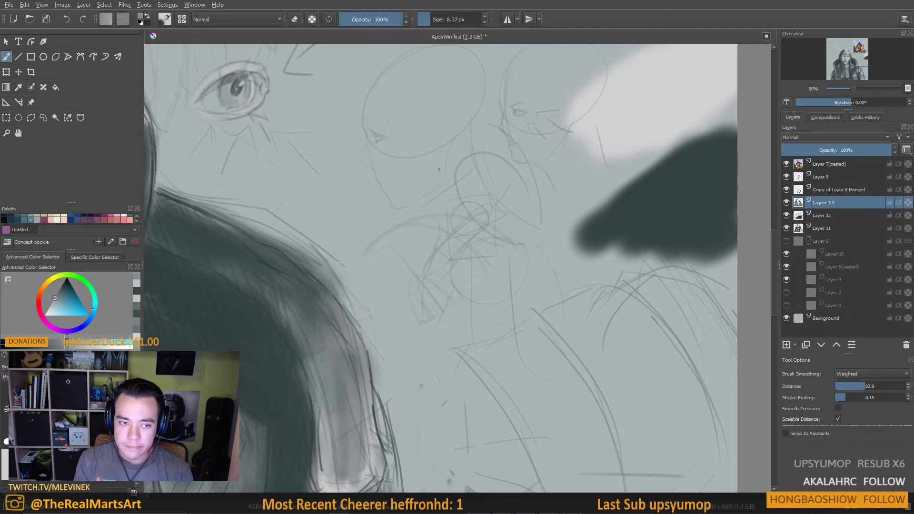
Sketch a small box enclosing two ovals beside the demonstration eye, with a joint circle and limb lines extending from its corner
{"action": "left_click_drag", "start_coordinate": [420, 212], "coordinate": [487, 280]}
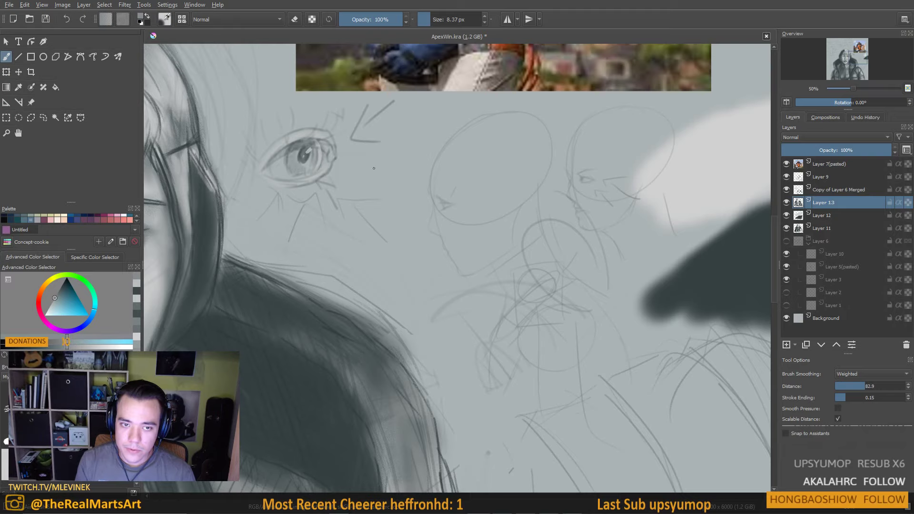
{"action": "mouse_move", "coordinate": [412, 160]}
{"action": "left_mouse_down"}
{"action": "mouse_move", "coordinate": [380, 200]}
{"action": "mouse_move", "coordinate": [375, 195]}
{"action": "mouse_move", "coordinate": [376, 172]}
{"action": "mouse_move", "coordinate": [402, 184]}
{"action": "left_mouse_up"}
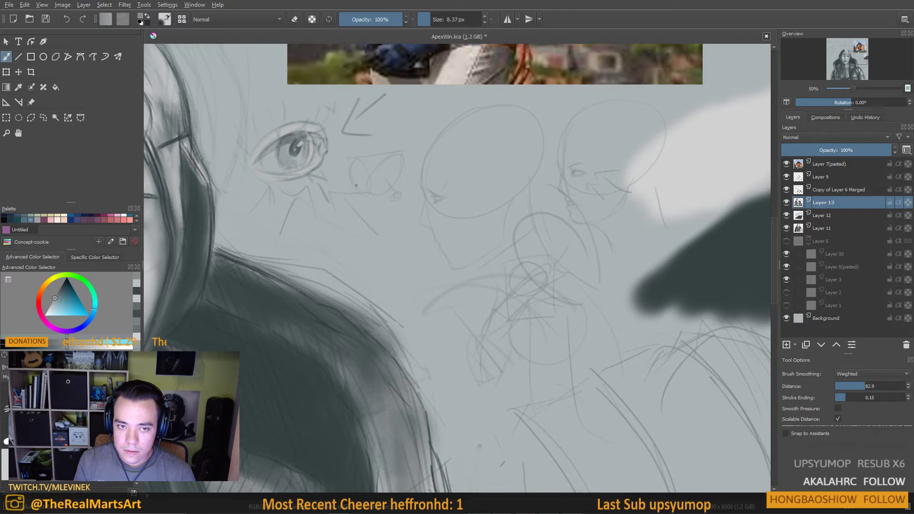
{"action": "mouse_move", "coordinate": [400, 207]}
{"action": "left_mouse_down"}
{"action": "mouse_move", "coordinate": [393, 195]}
{"action": "mouse_move", "coordinate": [387, 242]}
{"action": "left_mouse_up"}
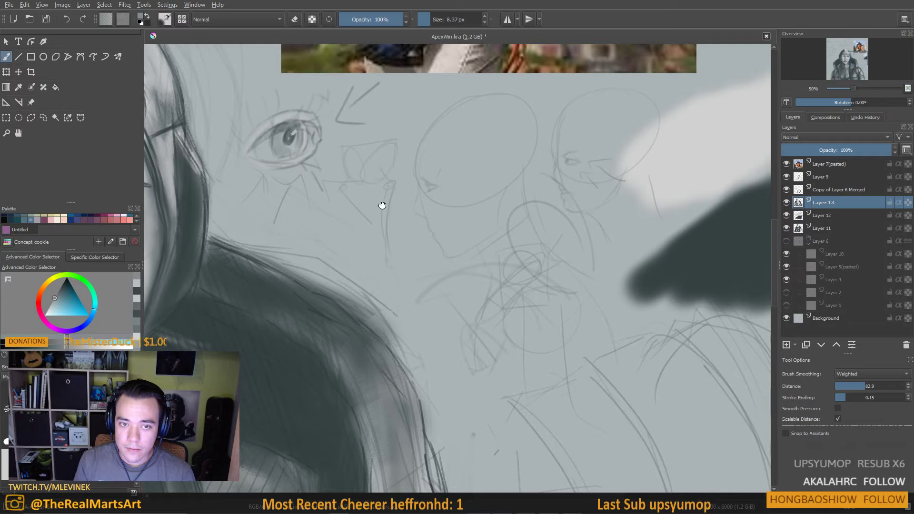
{"action": "left_click_drag", "start_coordinate": [381, 203], "coordinate": [383, 211]}
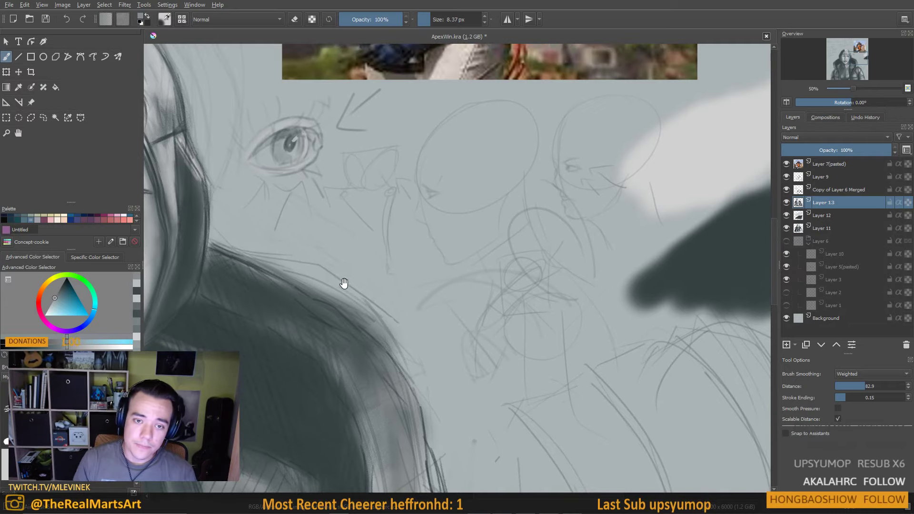
Examine the whole portrait together with the demonstration sketches, comparing the face, hood and jacket shading at several zoom levels
{"action": "left_click_drag", "start_coordinate": [345, 284], "coordinate": [393, 309]}
{"action": "scroll", "coordinate": [370, 268], "scroll_direction": "down", "scroll_amount": 2}
{"action": "left_click_drag", "start_coordinate": [367, 267], "coordinate": [461, 254]}
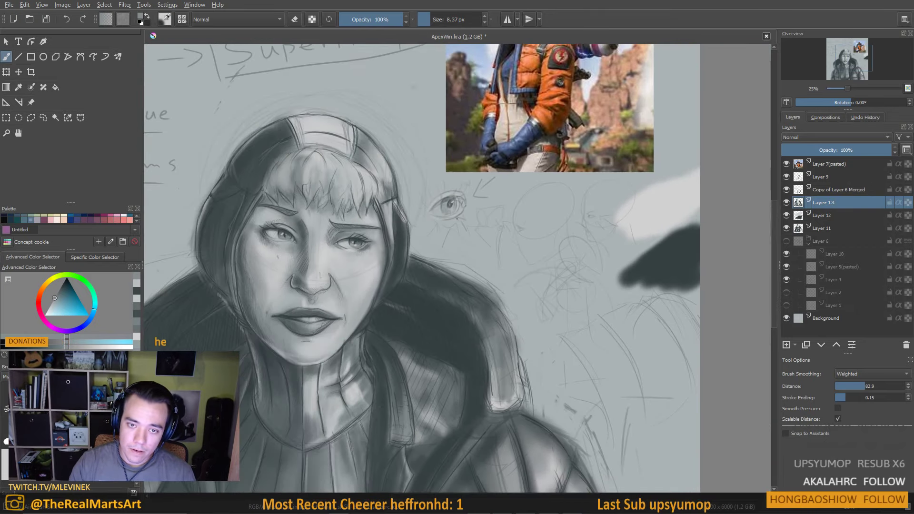
{"action": "scroll", "coordinate": [372, 215], "scroll_direction": "up", "scroll_amount": 1}
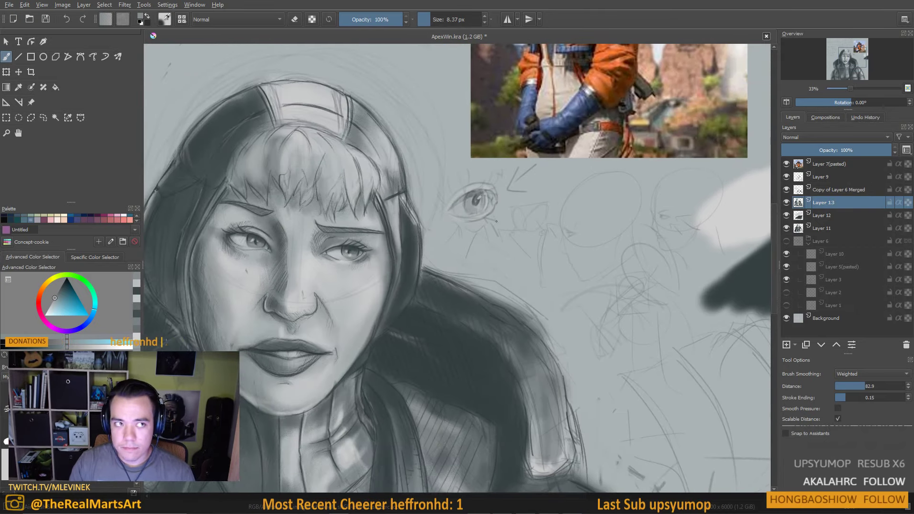
{"action": "scroll", "coordinate": [496, 221], "scroll_direction": "up", "scroll_amount": 2}
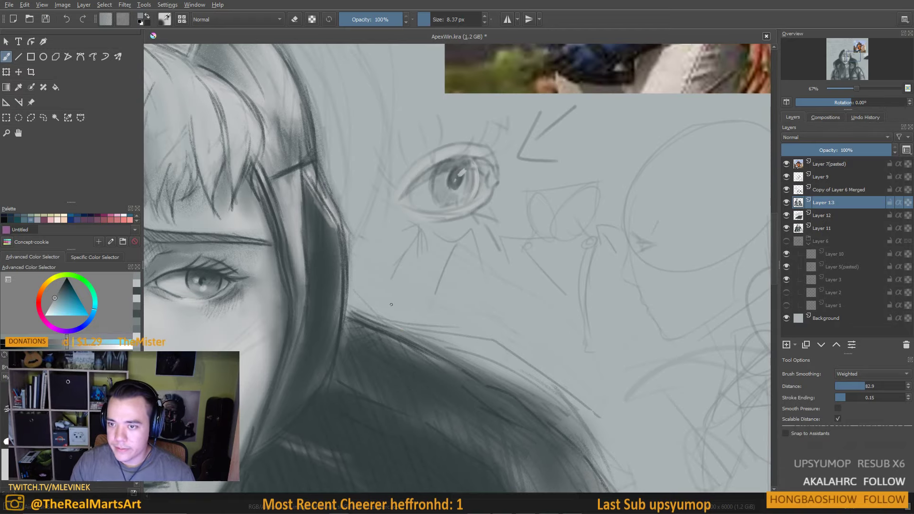
{"action": "left_click_drag", "start_coordinate": [637, 296], "coordinate": [398, 237]}
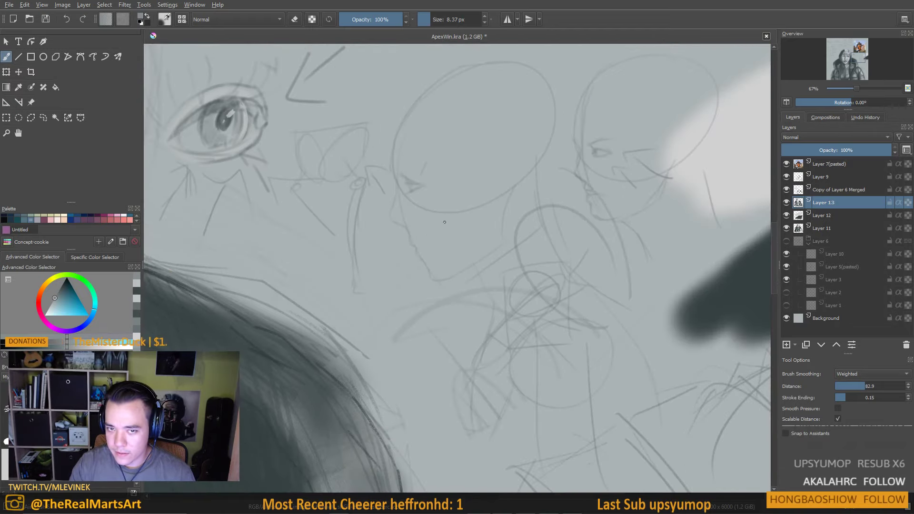
{"action": "scroll", "coordinate": [509, 247], "scroll_direction": "down", "scroll_amount": 3}
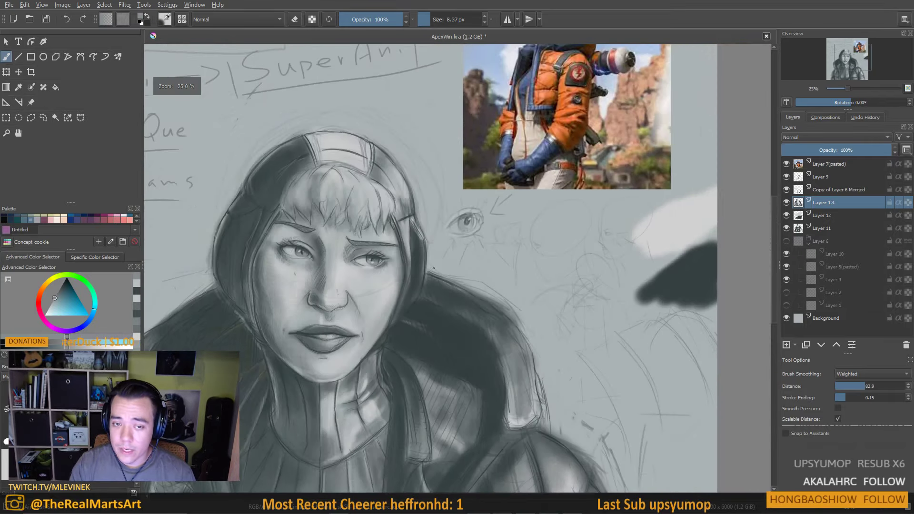
{"action": "scroll", "coordinate": [515, 237], "scroll_direction": "down", "scroll_amount": 1}
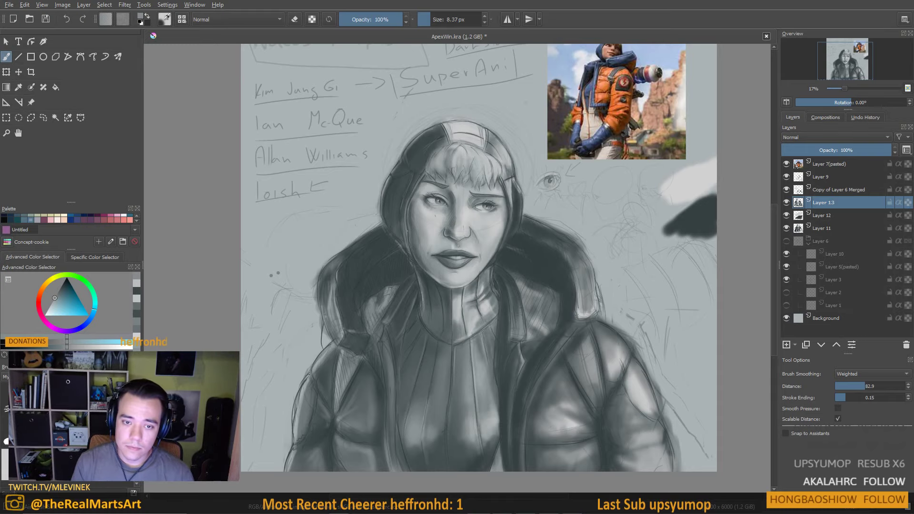
{"action": "scroll", "coordinate": [424, 265], "scroll_direction": "up", "scroll_amount": 2}
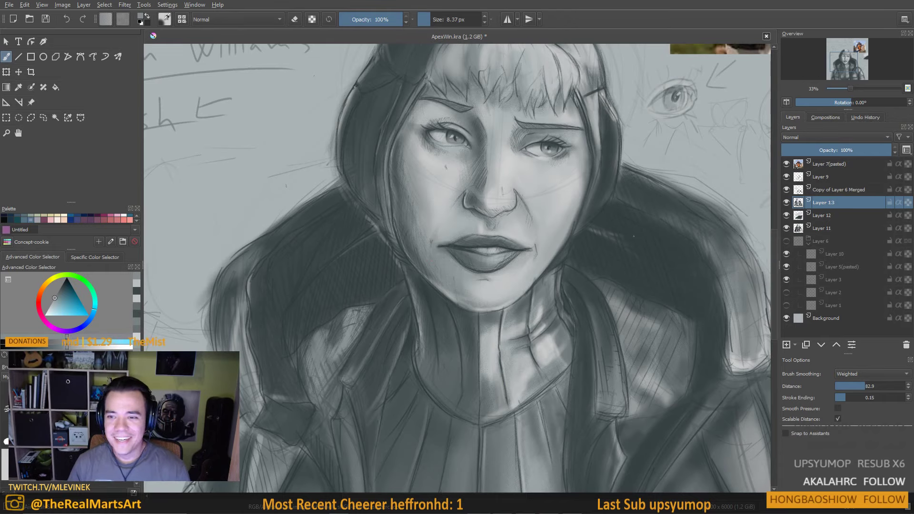
{"action": "scroll", "coordinate": [646, 155], "scroll_direction": "down", "scroll_amount": 2}
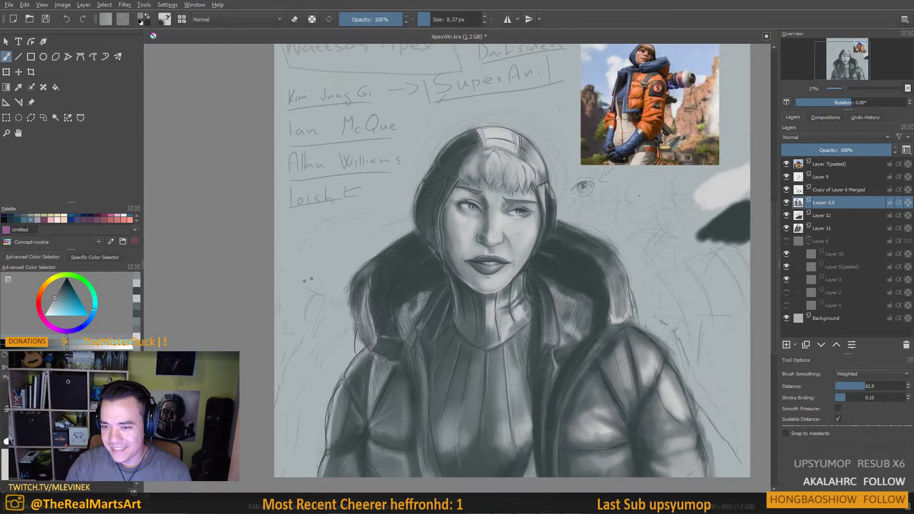
{"action": "left_click_drag", "start_coordinate": [612, 216], "coordinate": [521, 210]}
{"action": "scroll", "coordinate": [521, 209], "scroll_direction": "up", "scroll_amount": 1}
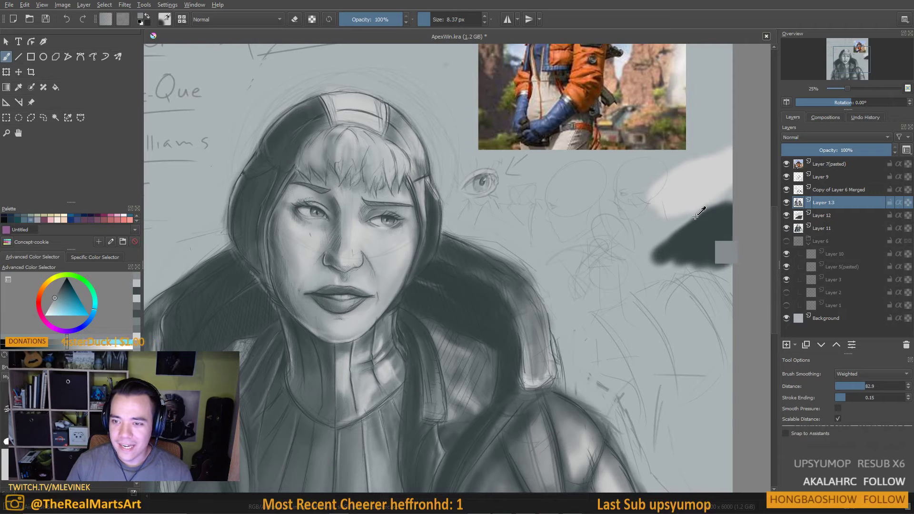
Brush a light tone over the cheek beside the portrait's nose with a 28.29 px brush, and check the shaded eye up close
{"action": "left_click_drag", "start_coordinate": [306, 242], "coordinate": [315, 242], "text": "shift"}
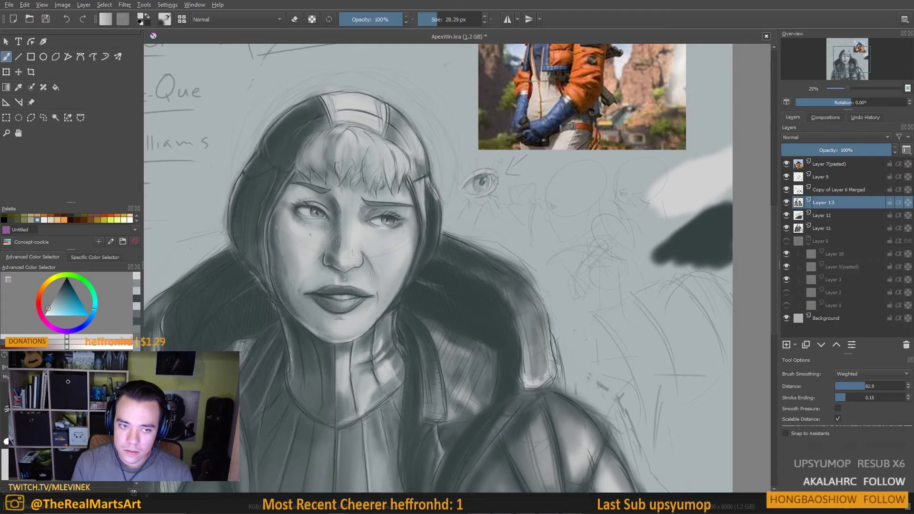
{"action": "left_click_drag", "start_coordinate": [300, 264], "coordinate": [290, 244]}
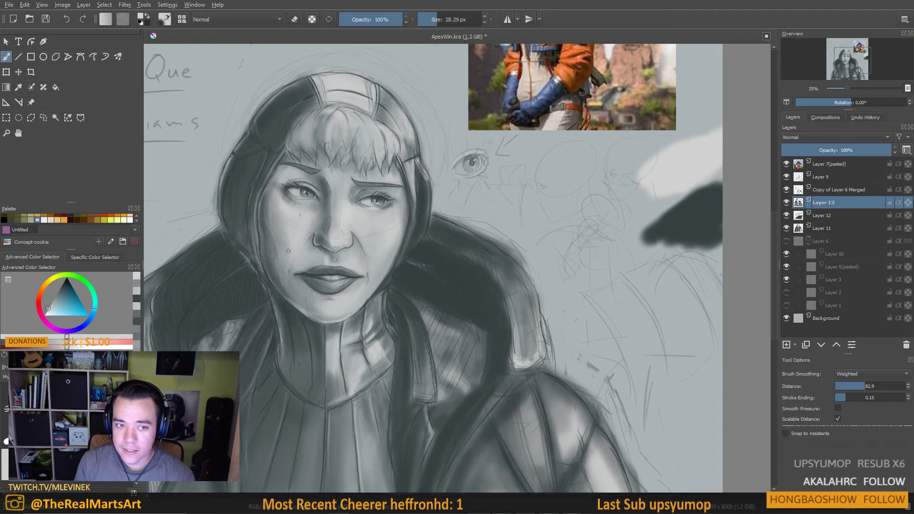
{"action": "scroll", "coordinate": [381, 214], "scroll_direction": "up", "scroll_amount": 4}
{"action": "left_click_drag", "start_coordinate": [368, 205], "coordinate": [478, 315]}
{"action": "scroll", "coordinate": [478, 315], "scroll_direction": "up", "scroll_amount": 2}
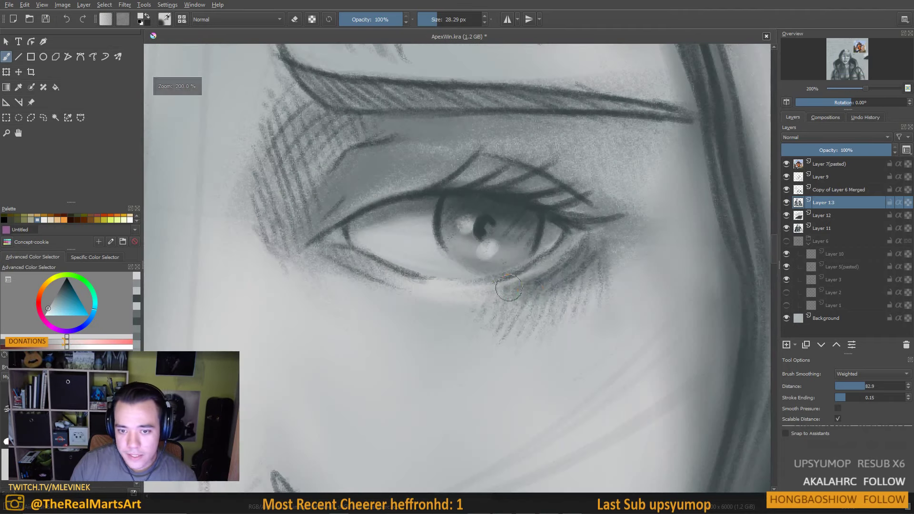
{"action": "scroll", "coordinate": [530, 291], "scroll_direction": "down", "scroll_amount": 6}
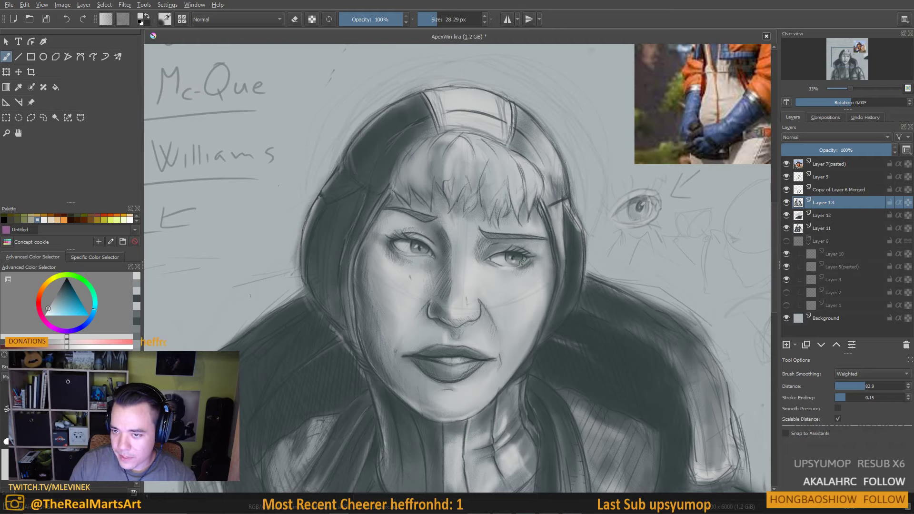
Shade the demonstration eye's iris, eyeball and inner corner with light and dark greys sampled from the eye itself
{"action": "scroll", "coordinate": [633, 238], "scroll_direction": "up", "scroll_amount": 2}
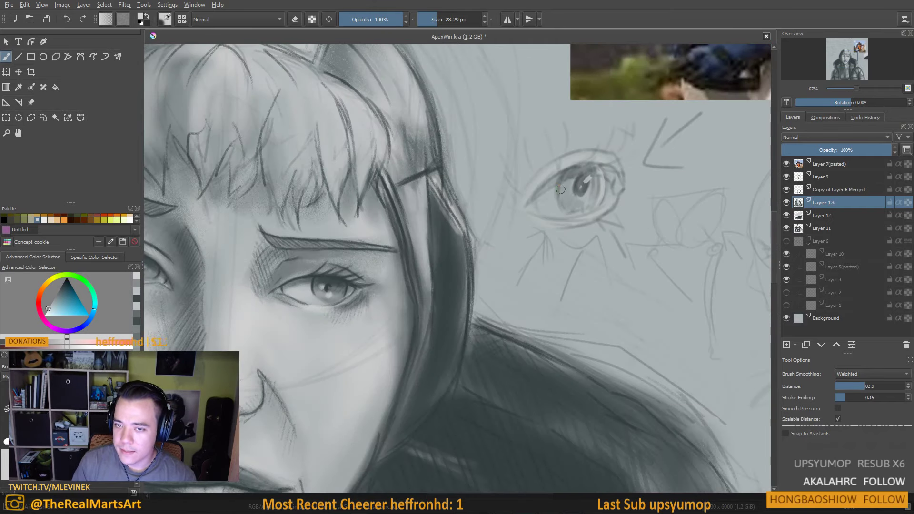
{"action": "left_click", "coordinate": [587, 197], "text": "ctrl"}
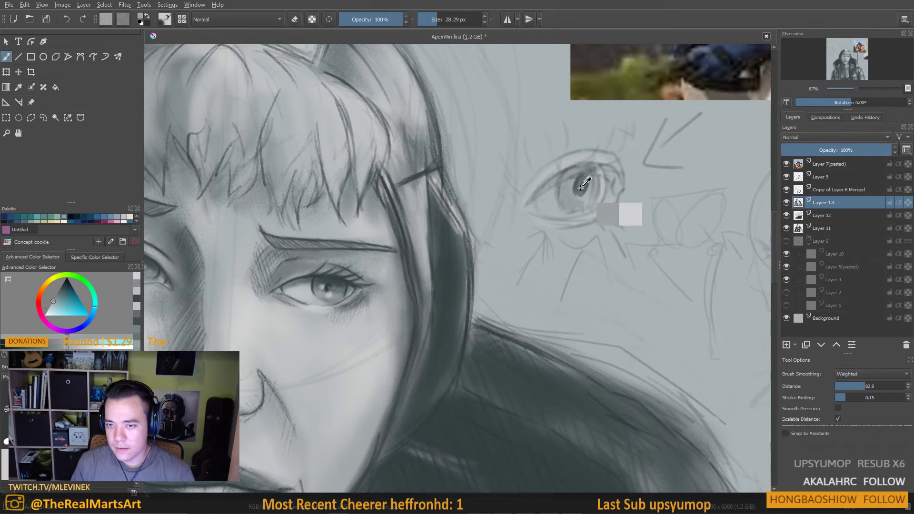
{"action": "left_click", "coordinate": [587, 185], "text": "ctrl"}
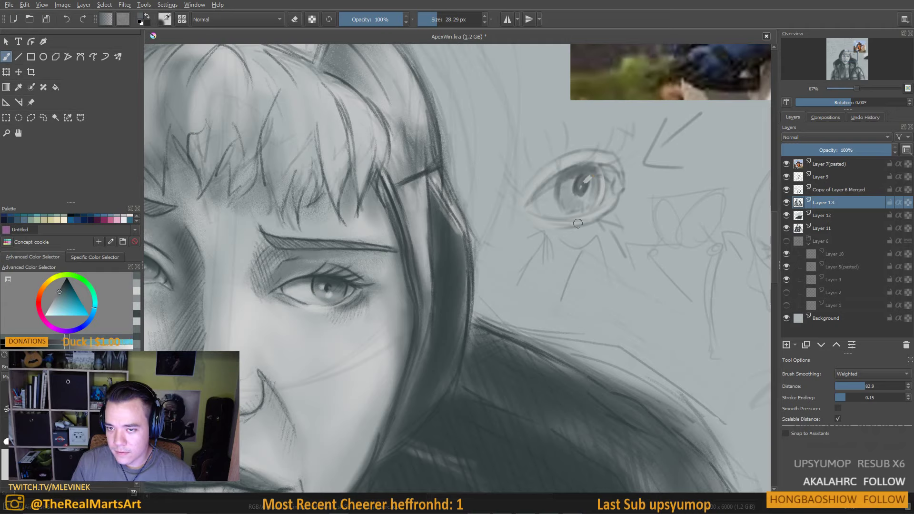
{"action": "left_click", "coordinate": [591, 190], "text": "ctrl"}
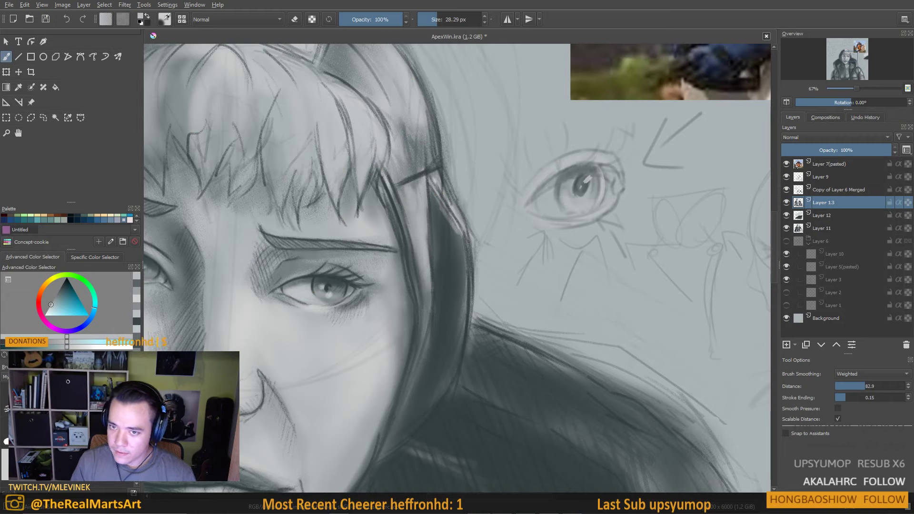
{"action": "left_click", "coordinate": [578, 177], "text": "ctrl"}
{"action": "mouse_move", "coordinate": [579, 177]}
{"action": "left_mouse_down"}
{"action": "mouse_move", "coordinate": [600, 174]}
{"action": "mouse_move", "coordinate": [568, 171]}
{"action": "mouse_move", "coordinate": [535, 199]}
{"action": "left_mouse_up"}
{"action": "left_click", "coordinate": [582, 182], "text": "ctrl"}
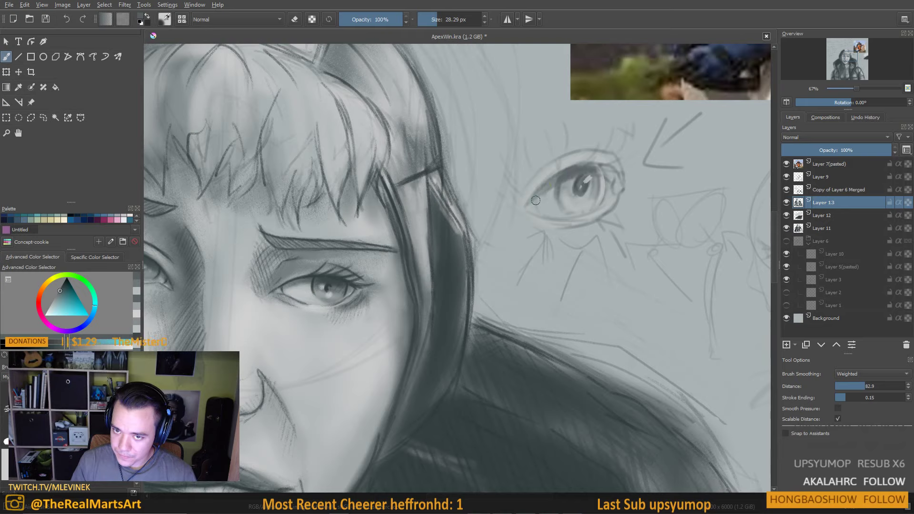
Darken the demonstration eye's upper lid line towards its outer corner, reducing the brush to 16.67 px
{"action": "mouse_move", "coordinate": [603, 166]}
{"action": "left_mouse_down"}
{"action": "mouse_move", "coordinate": [622, 174]}
{"action": "mouse_move", "coordinate": [606, 166]}
{"action": "left_mouse_up"}
{"action": "key", "text": "bracketleft"}
{"action": "key", "text": "bracketleft"}
{"action": "key", "text": "bracketleft"}
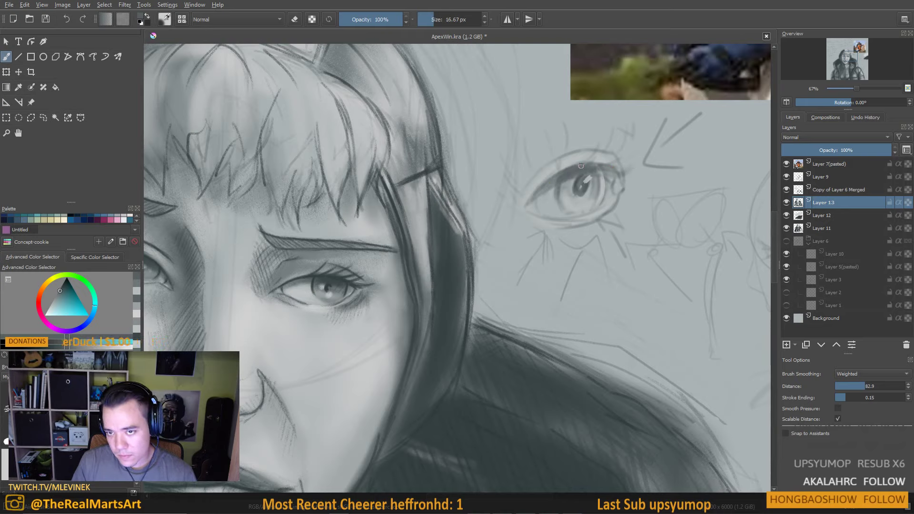
Darken the demonstration eye's pupil and upper lid line, and add dark lashes at both corners with a 16.67 px brush
{"action": "left_click", "coordinate": [580, 185], "text": "ctrl"}
{"action": "left_click", "coordinate": [580, 186], "text": "ctrl"}
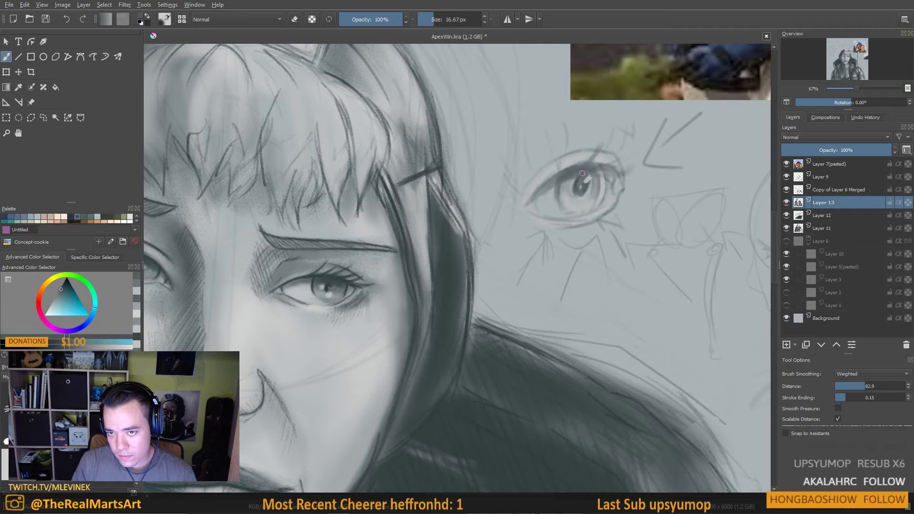
{"action": "mouse_move", "coordinate": [582, 174]}
{"action": "left_mouse_down"}
{"action": "mouse_move", "coordinate": [554, 195]}
{"action": "mouse_move", "coordinate": [590, 163]}
{"action": "mouse_move", "coordinate": [527, 201]}
{"action": "left_mouse_up"}
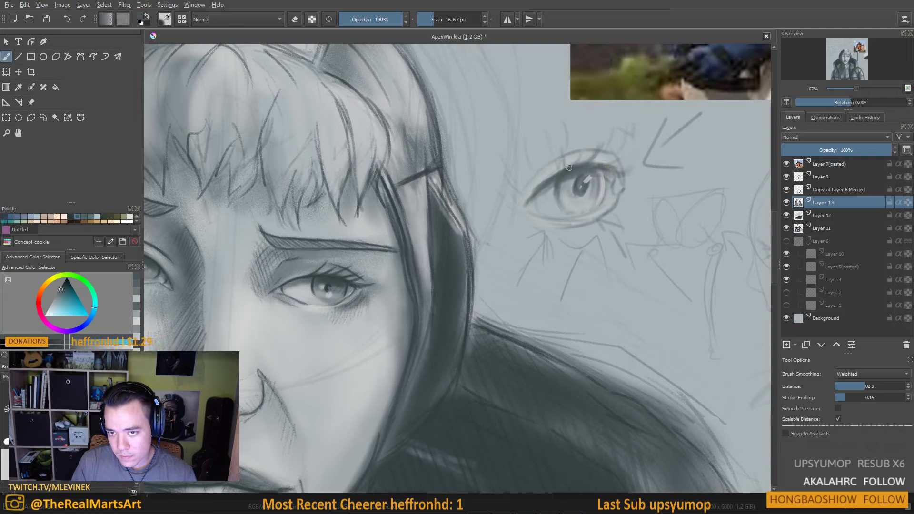
{"action": "mouse_move", "coordinate": [614, 159]}
{"action": "left_mouse_down"}
{"action": "mouse_move", "coordinate": [605, 164]}
{"action": "mouse_move", "coordinate": [633, 167]}
{"action": "mouse_move", "coordinate": [620, 170]}
{"action": "mouse_move", "coordinate": [637, 178]}
{"action": "left_mouse_up"}
{"action": "mouse_move", "coordinate": [565, 174]}
{"action": "left_mouse_down"}
{"action": "mouse_move", "coordinate": [548, 166]}
{"action": "mouse_move", "coordinate": [549, 193]}
{"action": "mouse_move", "coordinate": [520, 212]}
{"action": "mouse_move", "coordinate": [524, 196]}
{"action": "left_mouse_up"}
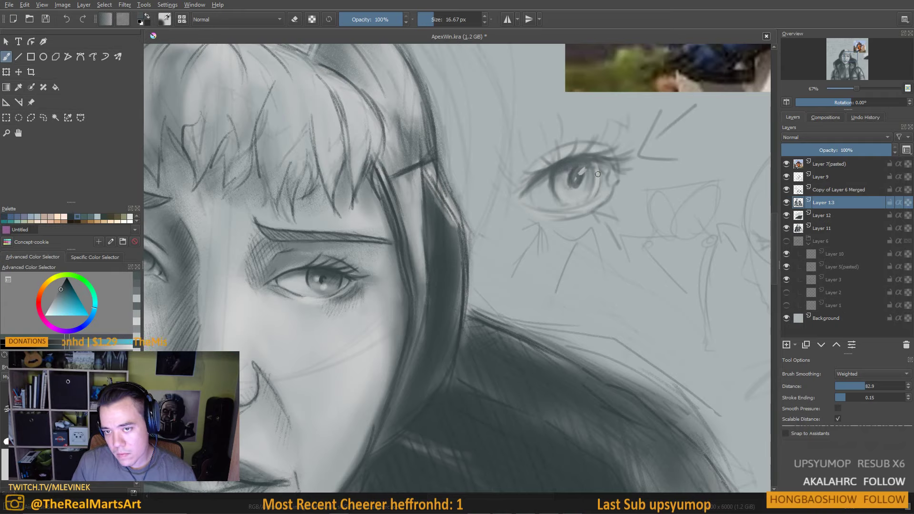
Lighten the lower part of the demonstration eyeball and its lower lid rim with a light grey sampled from the drawing
{"action": "left_click", "coordinate": [574, 201], "text": "ctrl"}
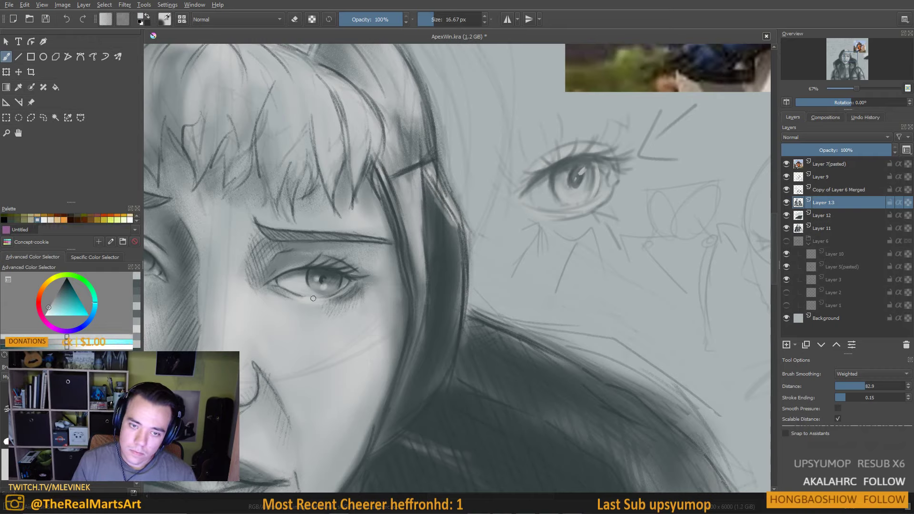
{"action": "left_click", "coordinate": [579, 198], "text": "ctrl"}
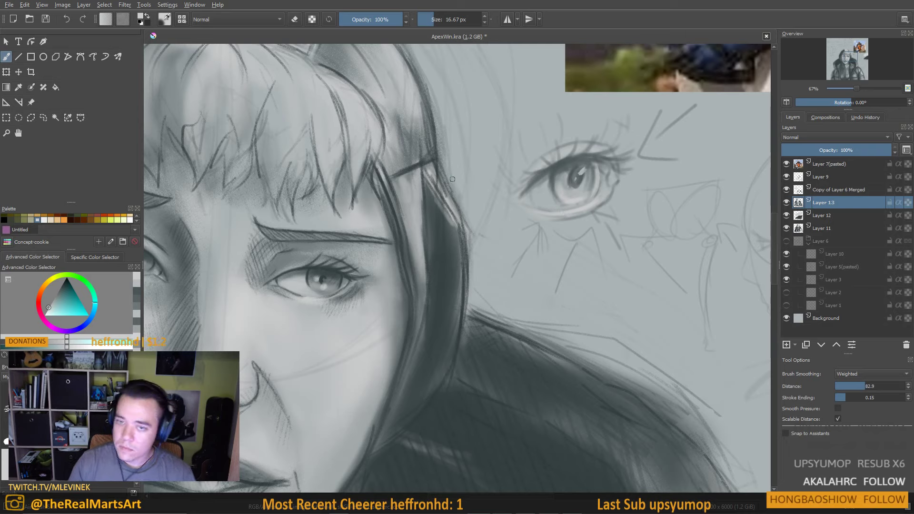
{"action": "scroll", "coordinate": [495, 161], "scroll_direction": "down", "scroll_amount": 4}
{"action": "scroll", "coordinate": [528, 168], "scroll_direction": "up", "scroll_amount": 2}
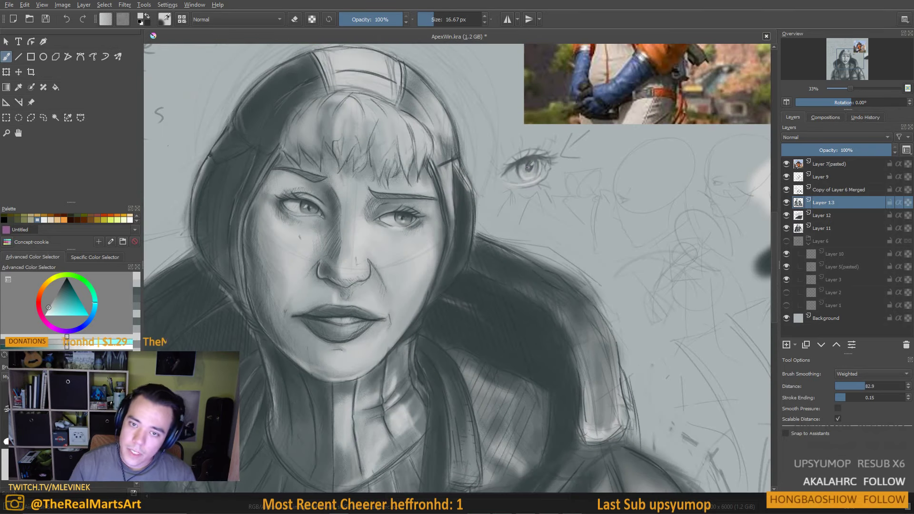
Shade the demonstration eye's lower lid and outer corner with dark greys sampled from the eye
{"action": "left_click", "coordinate": [523, 157], "text": "ctrl"}
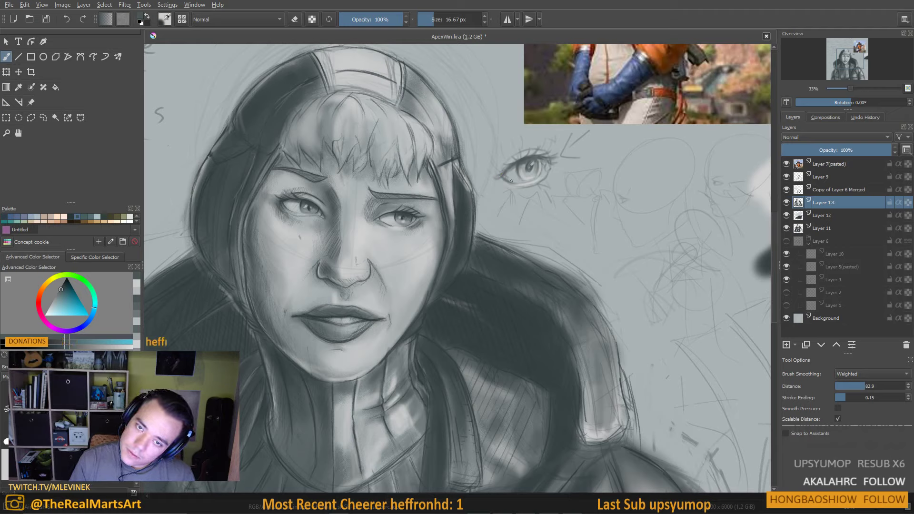
{"action": "key", "text": "e"}
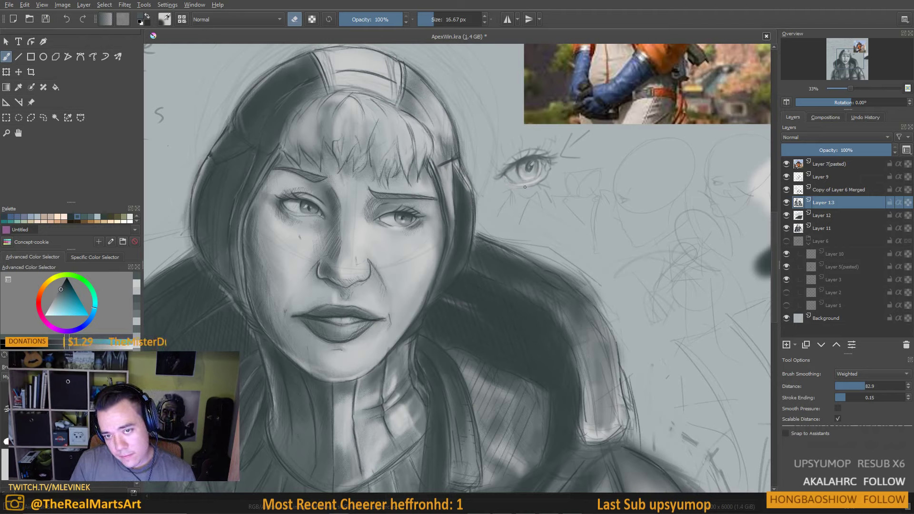
{"action": "key", "text": "e"}
{"action": "left_click", "coordinate": [522, 184], "text": "ctrl"}
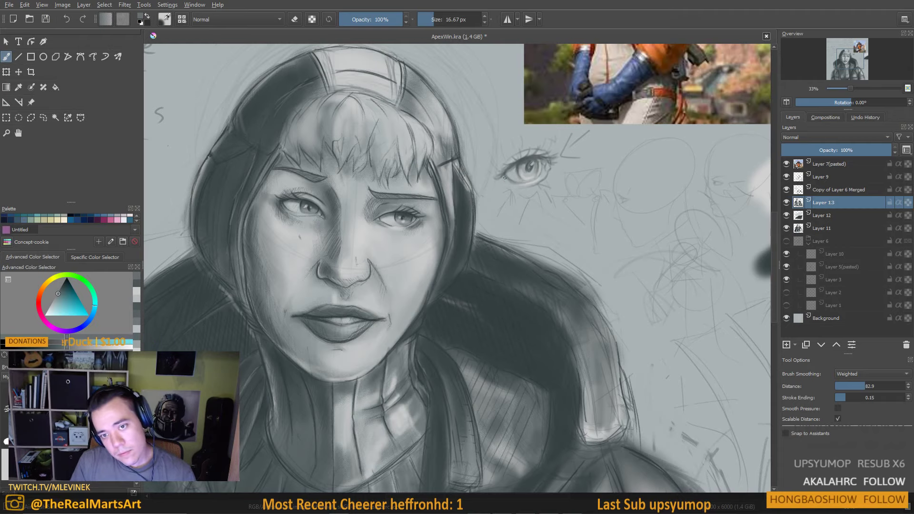
{"action": "left_click", "coordinate": [524, 183], "text": "ctrl"}
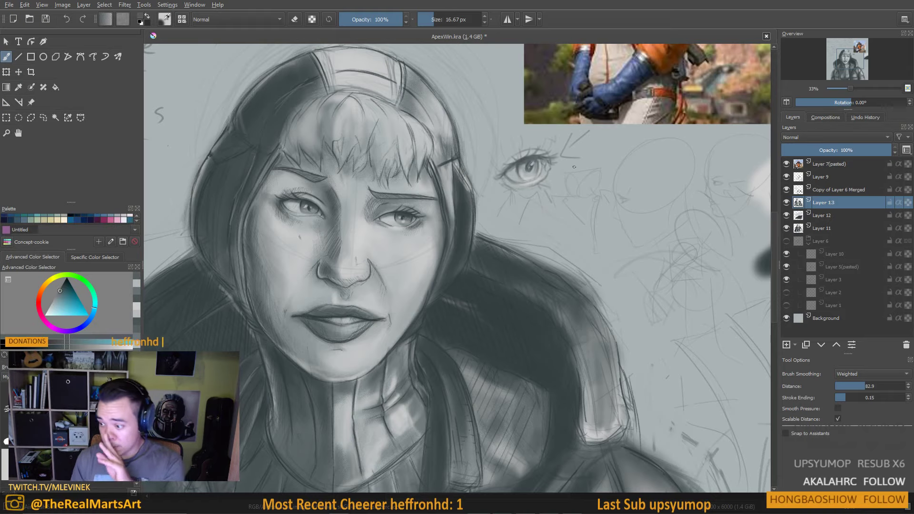
Examine the whole portrait together with the reference image, artist notes and demonstration sketches at several zoom levels
{"action": "scroll", "coordinate": [494, 171], "scroll_direction": "up", "scroll_amount": 2}
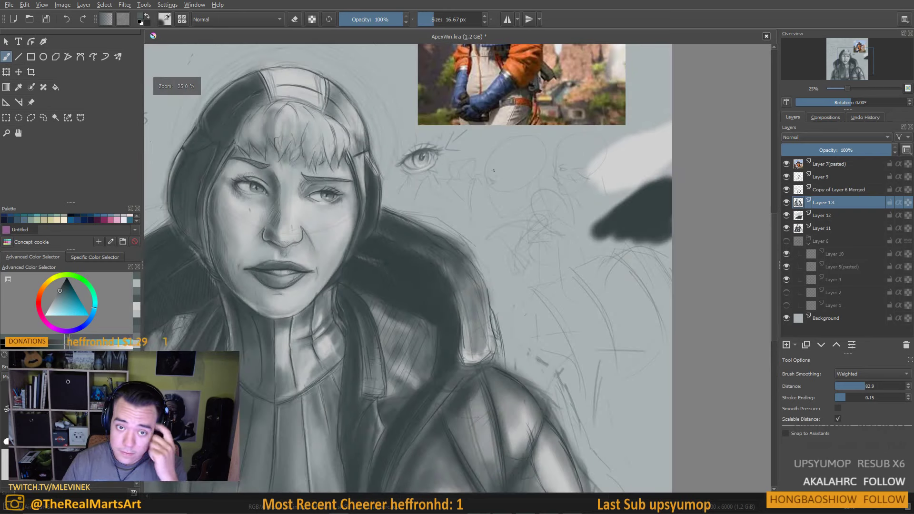
{"action": "left_click_drag", "start_coordinate": [497, 194], "coordinate": [480, 196]}
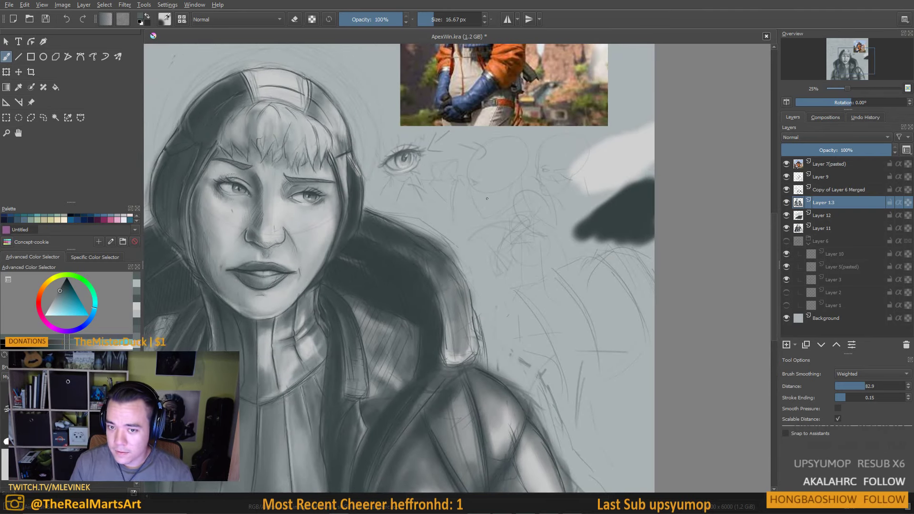
{"action": "left_click_drag", "start_coordinate": [502, 206], "coordinate": [674, 162]}
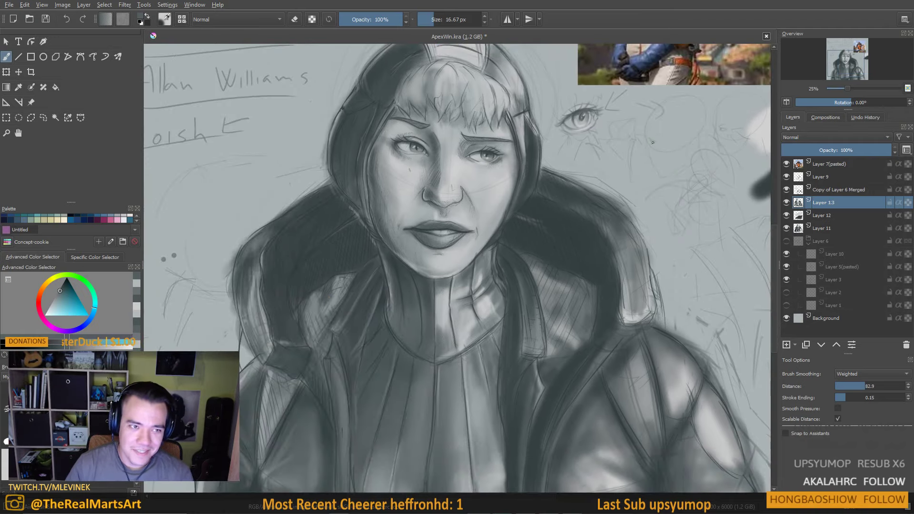
{"action": "scroll", "coordinate": [425, 242], "scroll_direction": "down", "scroll_amount": 2}
{"action": "left_click_drag", "start_coordinate": [433, 233], "coordinate": [404, 267]}
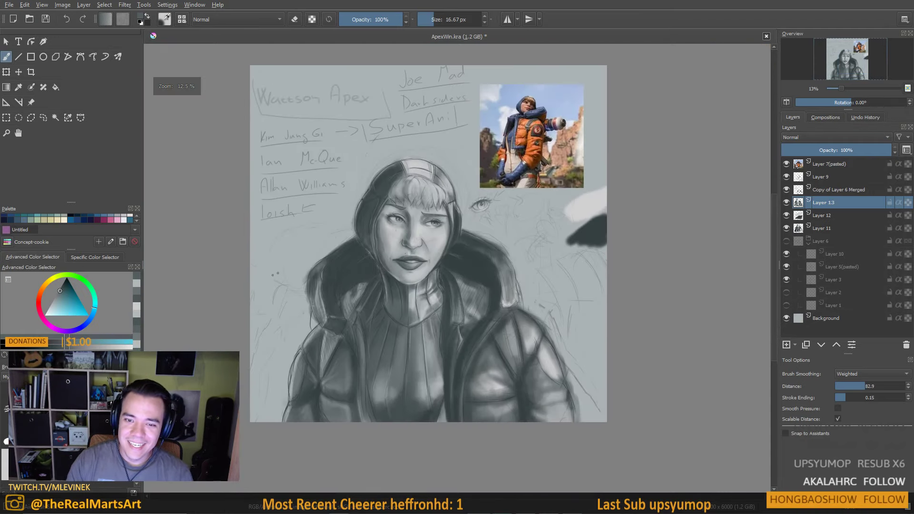
{"action": "scroll", "coordinate": [406, 255], "scroll_direction": "down", "scroll_amount": 1}
{"action": "scroll", "coordinate": [406, 255], "scroll_direction": "up", "scroll_amount": 2}
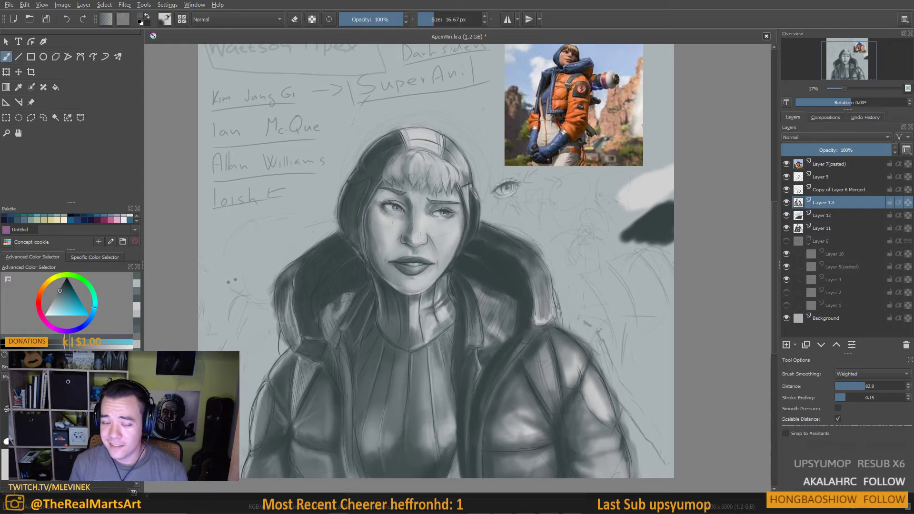
{"action": "scroll", "coordinate": [406, 222], "scroll_direction": "up", "scroll_amount": 2}
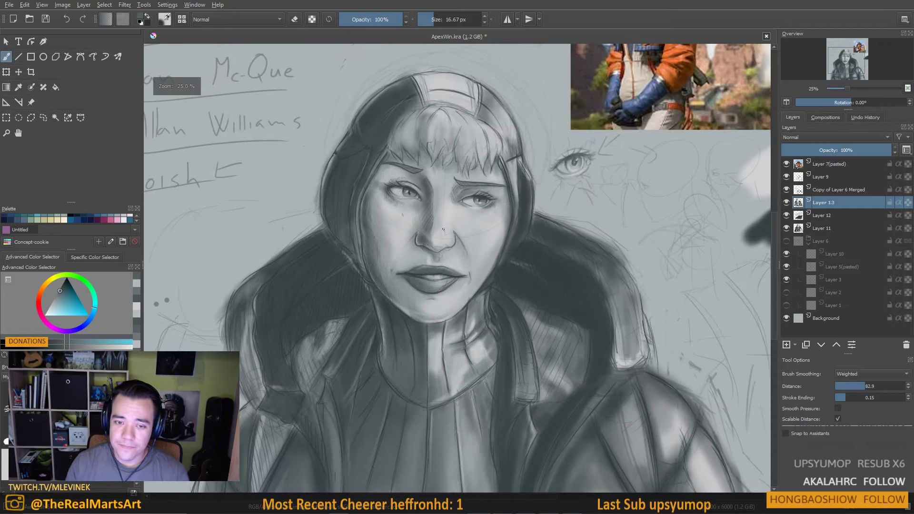
Brush light tones sampled from the face over the temple and cheek beside the hood, enlarging the brush to 73.35 px
{"action": "left_click", "coordinate": [418, 204], "text": "ctrl"}
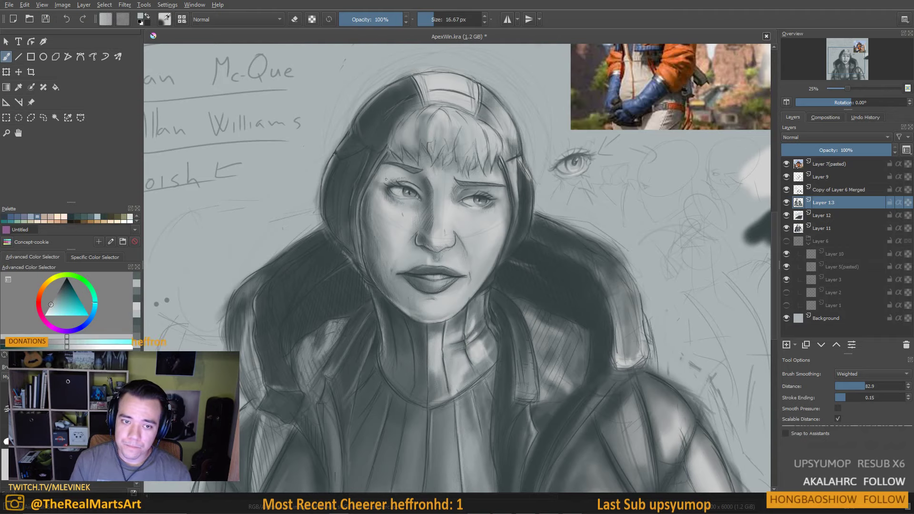
{"action": "left_click_drag", "start_coordinate": [386, 179], "coordinate": [398, 179]}
{"action": "left_click", "coordinate": [379, 184], "text": "ctrl"}
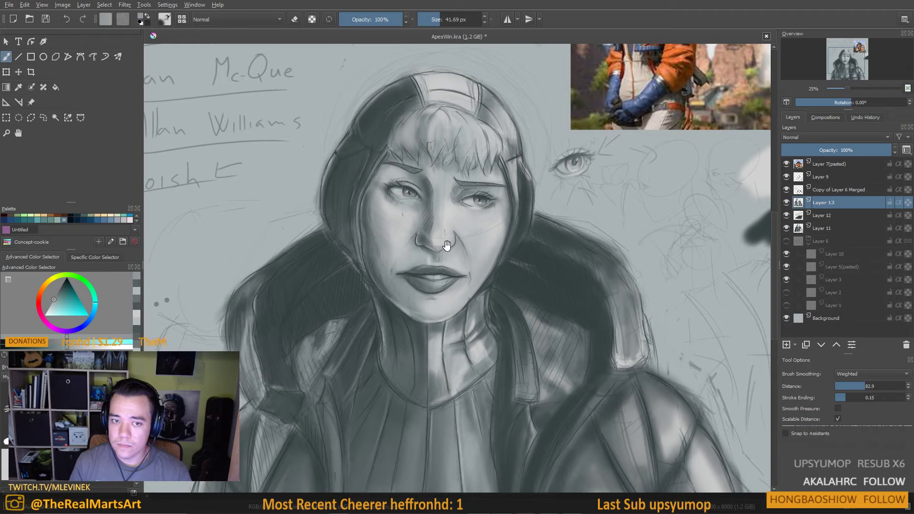
{"action": "left_click_drag", "start_coordinate": [447, 246], "coordinate": [460, 237]}
{"action": "left_click", "coordinate": [419, 247], "text": "ctrl"}
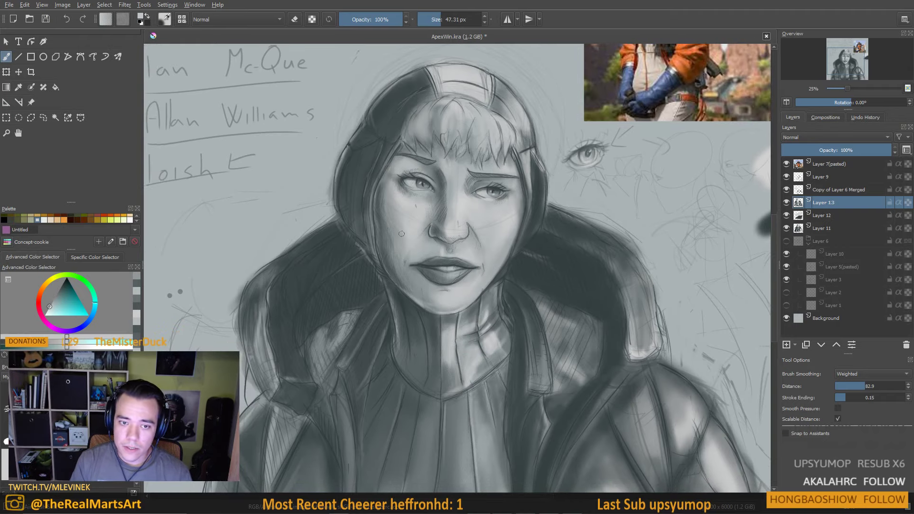
{"action": "left_click_drag", "start_coordinate": [406, 251], "coordinate": [433, 251]}
{"action": "left_click", "coordinate": [413, 216], "text": "ctrl"}
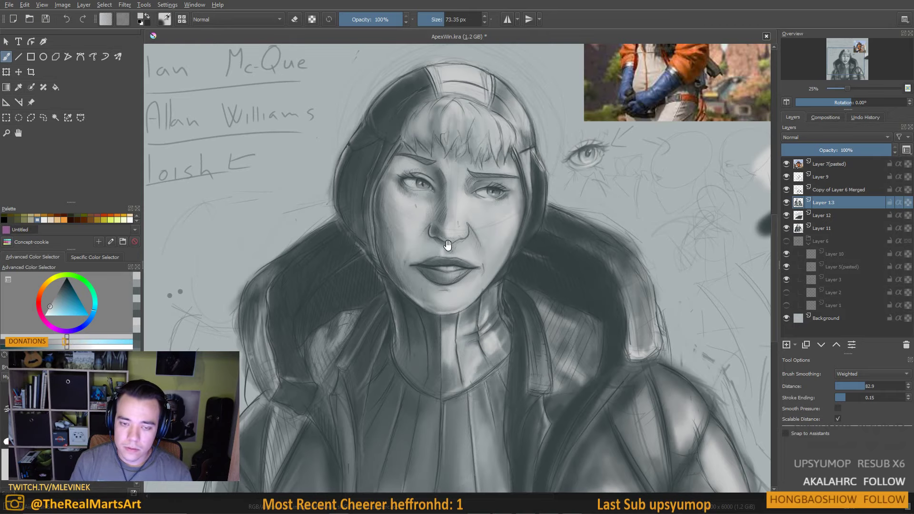
Soften the portrait's nose and brow-to-nose transition with a light tone, reducing the brush to 43.57 px
{"action": "mouse_move", "coordinate": [451, 248]}
{"action": "left_mouse_down"}
{"action": "mouse_move", "coordinate": [457, 227]}
{"action": "mouse_move", "coordinate": [460, 267]}
{"action": "mouse_move", "coordinate": [460, 253]}
{"action": "left_mouse_up"}
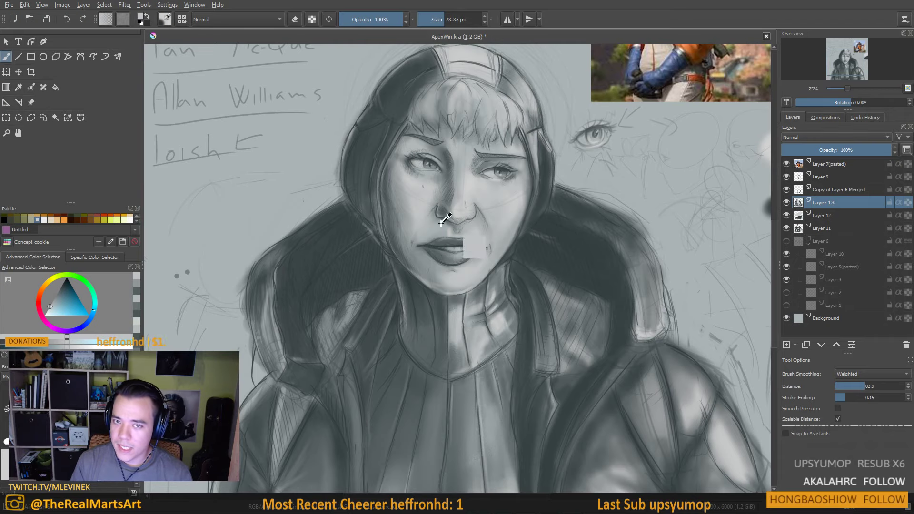
{"action": "left_click_drag", "start_coordinate": [480, 56], "coordinate": [495, 51], "text": "ctrl"}
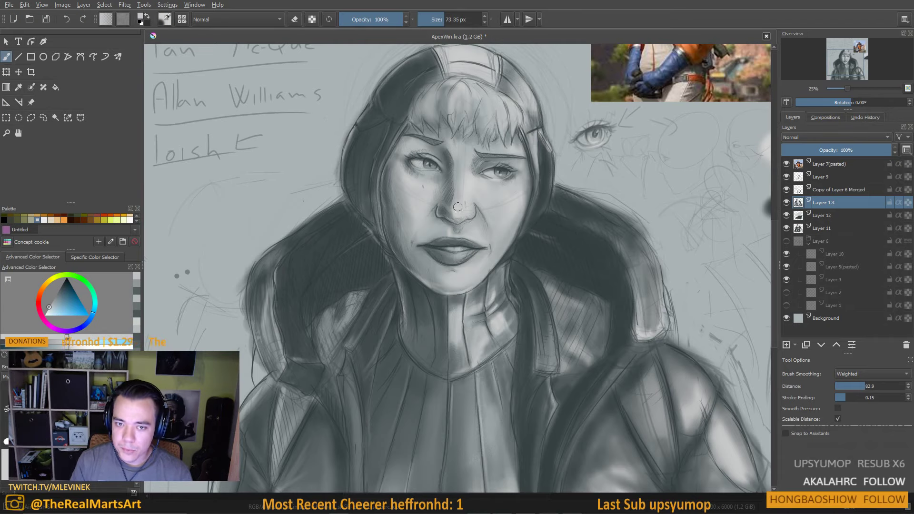
{"action": "mouse_move", "coordinate": [457, 213]}
{"action": "left_mouse_down"}
{"action": "mouse_move", "coordinate": [461, 208]}
{"action": "mouse_move", "coordinate": [464, 235]}
{"action": "mouse_move", "coordinate": [491, 222]}
{"action": "mouse_move", "coordinate": [476, 224]}
{"action": "left_mouse_up"}
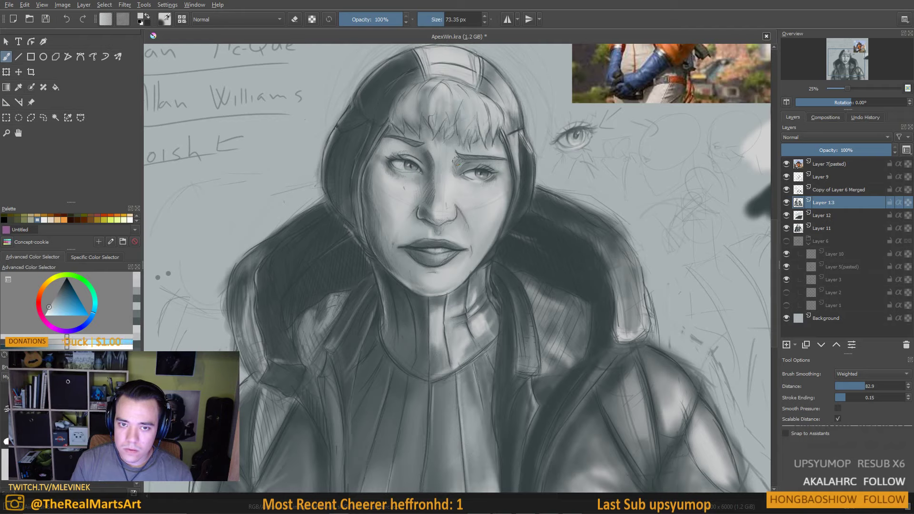
{"action": "left_click_drag", "start_coordinate": [449, 172], "coordinate": [435, 172], "text": "shift"}
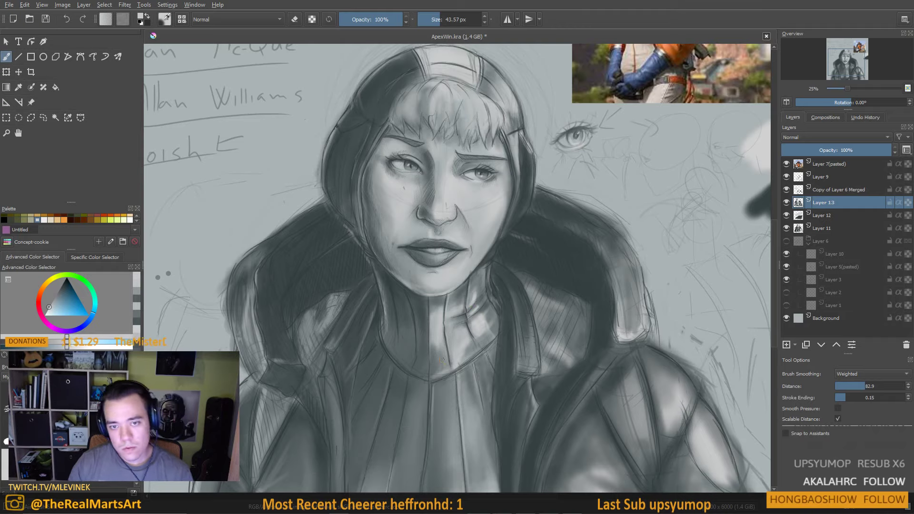
Refine the light and dark fold edges of the high collar below the chin, reducing the brush to 8.43 px
{"action": "scroll", "coordinate": [448, 309], "scroll_direction": "down", "scroll_amount": 2}
{"action": "scroll", "coordinate": [446, 318], "scroll_direction": "up", "scroll_amount": 2}
{"action": "scroll", "coordinate": [476, 353], "scroll_direction": "down", "scroll_amount": 3}
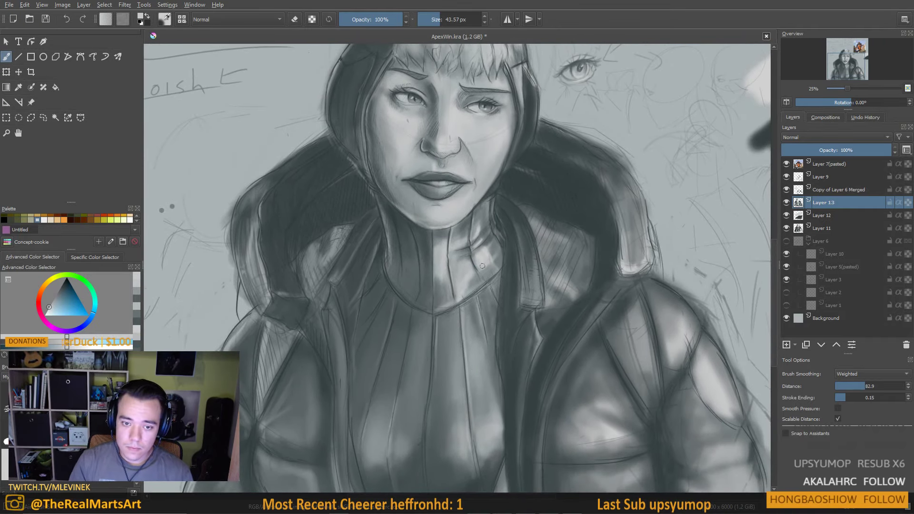
{"action": "mouse_move", "coordinate": [431, 264]}
{"action": "left_mouse_down", "text": "shift"}
{"action": "mouse_move", "coordinate": [414, 260]}
{"action": "mouse_move", "coordinate": [428, 259]}
{"action": "left_mouse_up", "text": "shift"}
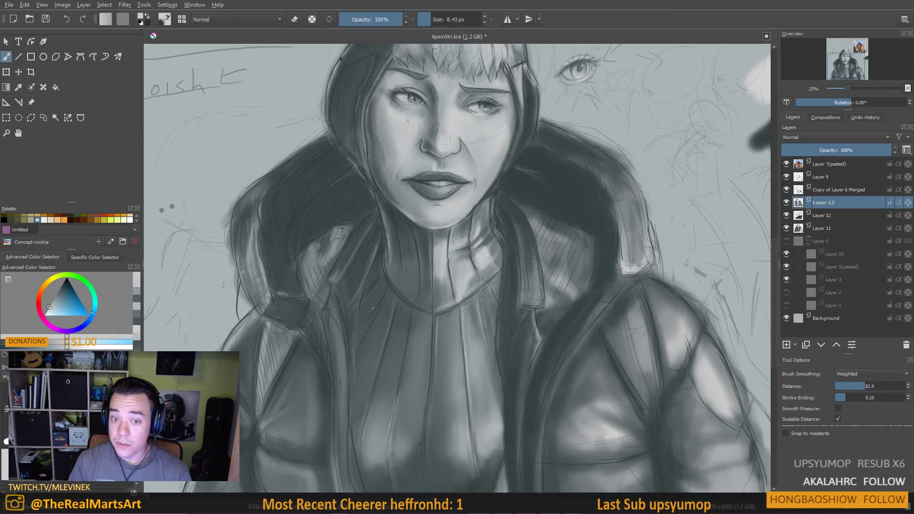
{"action": "left_click_drag", "start_coordinate": [429, 290], "coordinate": [419, 290]}
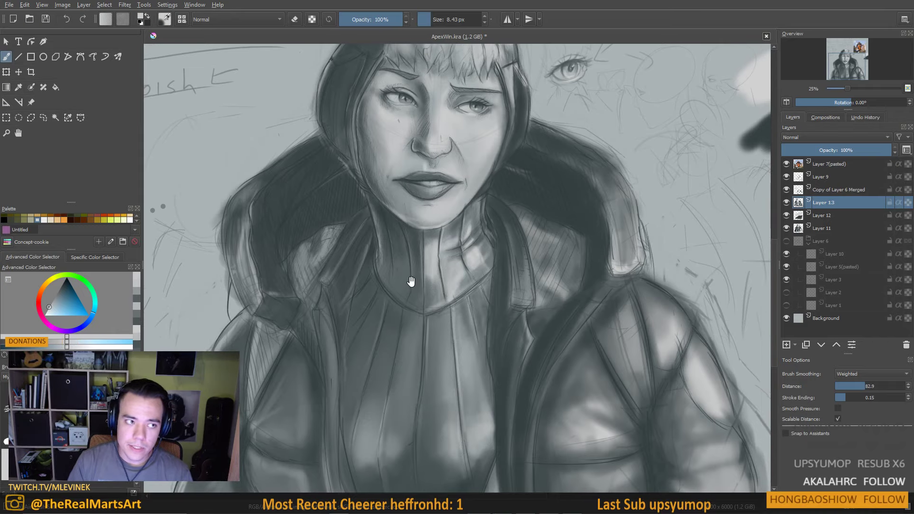
{"action": "left_click_drag", "start_coordinate": [398, 254], "coordinate": [417, 298]}
Write an arrow and the letter F below the handwritten artist list, using a dark tone from the hood and a 16.68 px brush
{"action": "left_click", "coordinate": [318, 230], "text": "ctrl"}
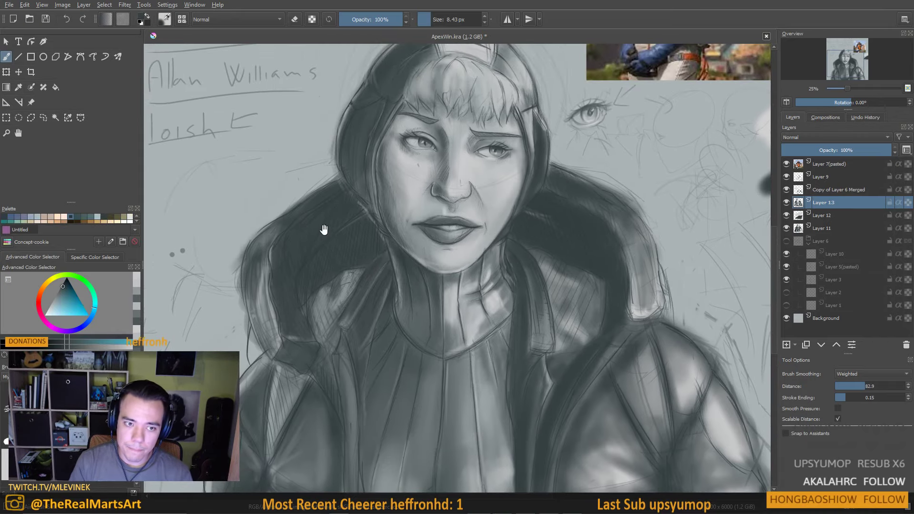
{"action": "left_click_drag", "start_coordinate": [304, 220], "coordinate": [365, 228]}
{"action": "left_click_drag", "start_coordinate": [270, 192], "coordinate": [271, 192], "text": "shift"}
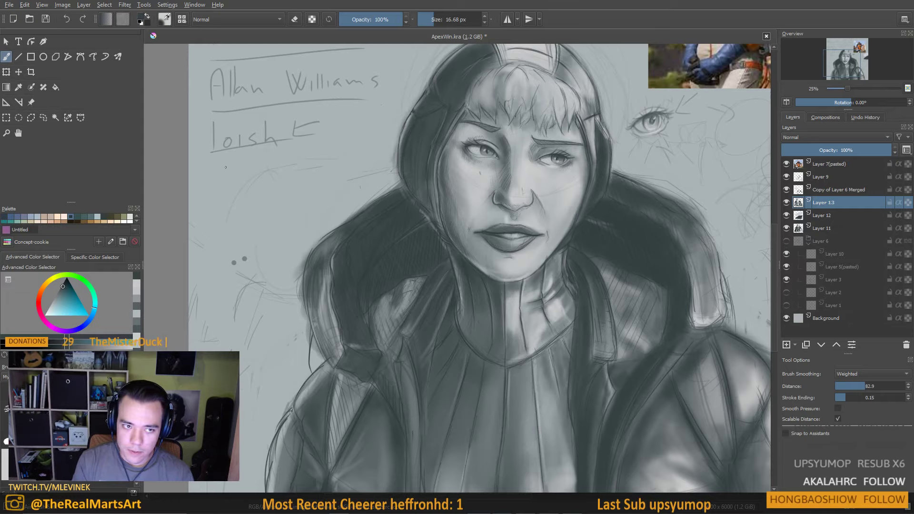
{"action": "mouse_move", "coordinate": [216, 171]}
{"action": "left_mouse_down"}
{"action": "mouse_move", "coordinate": [245, 170]}
{"action": "mouse_move", "coordinate": [235, 176]}
{"action": "left_mouse_up"}
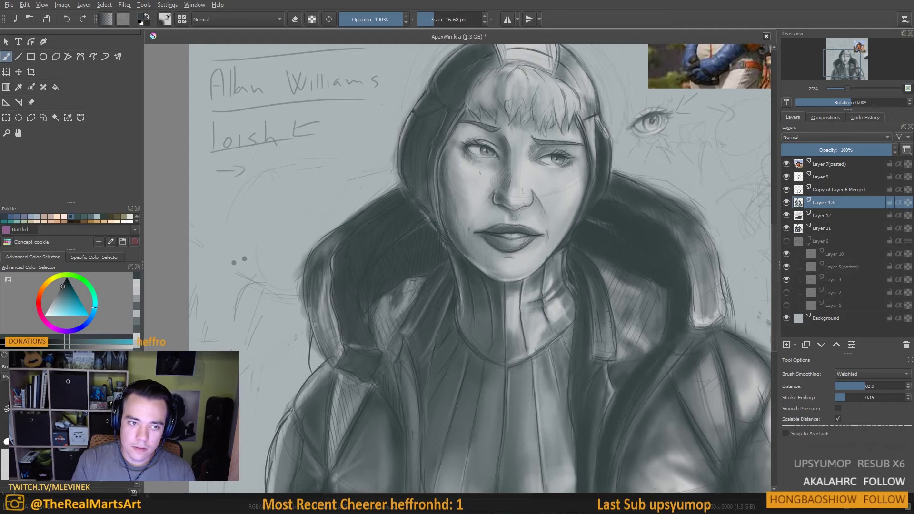
{"action": "left_click_drag", "start_coordinate": [253, 156], "coordinate": [252, 179]}
{"action": "left_click_drag", "start_coordinate": [252, 156], "coordinate": [263, 154]}
Extend the F note with an arrow to the letter R and a long curved arrow leading down to the letter D
{"action": "left_click_drag", "start_coordinate": [277, 208], "coordinate": [260, 223]}
{"action": "left_click_drag", "start_coordinate": [259, 178], "coordinate": [295, 177]}
{"action": "left_click_drag", "start_coordinate": [295, 177], "coordinate": [286, 213]}
{"action": "mouse_move", "coordinate": [293, 175]}
{"action": "left_mouse_down"}
{"action": "mouse_move", "coordinate": [293, 197]}
{"action": "mouse_move", "coordinate": [314, 184]}
{"action": "mouse_move", "coordinate": [330, 189]}
{"action": "left_mouse_up"}
{"action": "mouse_move", "coordinate": [333, 182]}
{"action": "left_mouse_down"}
{"action": "mouse_move", "coordinate": [330, 224]}
{"action": "mouse_move", "coordinate": [211, 246]}
{"action": "mouse_move", "coordinate": [199, 266]}
{"action": "mouse_move", "coordinate": [212, 259]}
{"action": "mouse_move", "coordinate": [230, 300]}
{"action": "mouse_move", "coordinate": [223, 254]}
{"action": "mouse_move", "coordinate": [224, 272]}
{"action": "left_mouse_up"}
{"action": "mouse_move", "coordinate": [225, 251]}
{"action": "left_mouse_down"}
{"action": "mouse_move", "coordinate": [232, 270]}
{"action": "mouse_move", "coordinate": [250, 279]}
{"action": "left_mouse_up"}
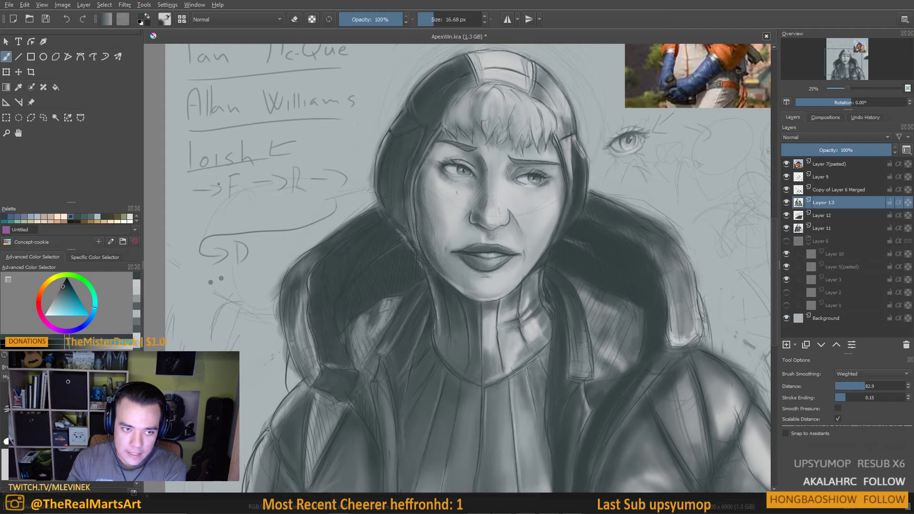
Cross out and box the F-to-R part of the note, and box the D with a second curved arrow looping to it
{"action": "mouse_move", "coordinate": [219, 184]}
{"action": "left_mouse_down"}
{"action": "mouse_move", "coordinate": [299, 174]}
{"action": "mouse_move", "coordinate": [217, 207]}
{"action": "mouse_move", "coordinate": [297, 174]}
{"action": "left_mouse_up"}
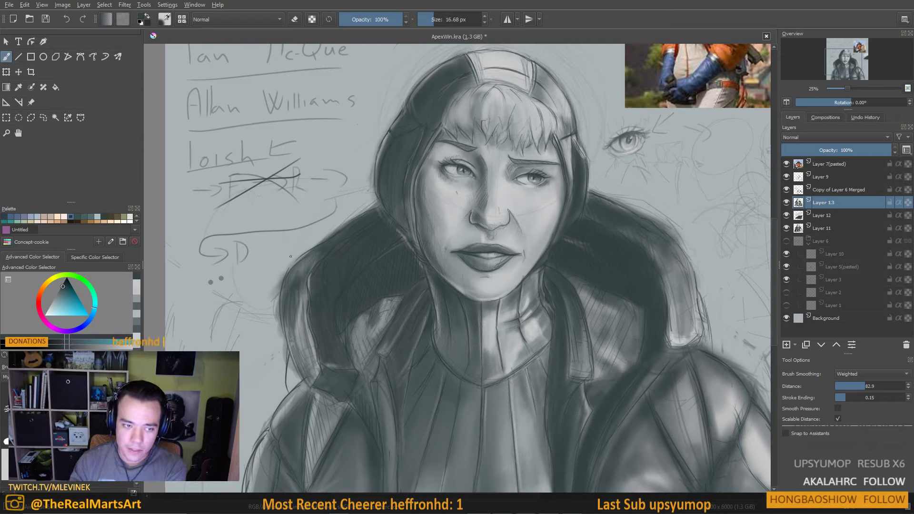
{"action": "mouse_move", "coordinate": [252, 234]}
{"action": "left_mouse_down"}
{"action": "mouse_move", "coordinate": [252, 263]}
{"action": "mouse_move", "coordinate": [230, 239]}
{"action": "mouse_move", "coordinate": [232, 266]}
{"action": "left_mouse_up"}
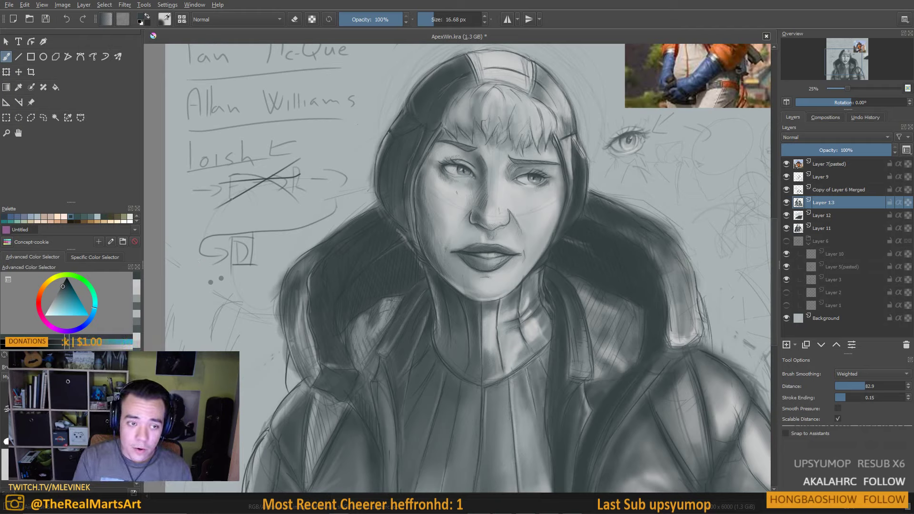
{"action": "mouse_move", "coordinate": [231, 199]}
{"action": "left_mouse_down"}
{"action": "mouse_move", "coordinate": [308, 195]}
{"action": "mouse_move", "coordinate": [307, 156]}
{"action": "mouse_move", "coordinate": [224, 180]}
{"action": "mouse_move", "coordinate": [223, 201]}
{"action": "left_mouse_up"}
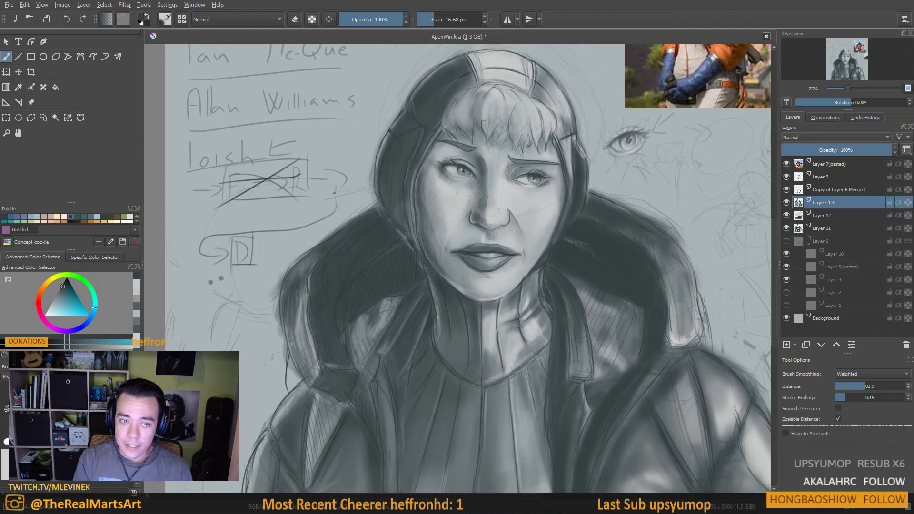
{"action": "mouse_move", "coordinate": [335, 194]}
{"action": "left_mouse_down"}
{"action": "mouse_move", "coordinate": [206, 213]}
{"action": "mouse_move", "coordinate": [189, 255]}
{"action": "mouse_move", "coordinate": [211, 265]}
{"action": "left_mouse_up"}
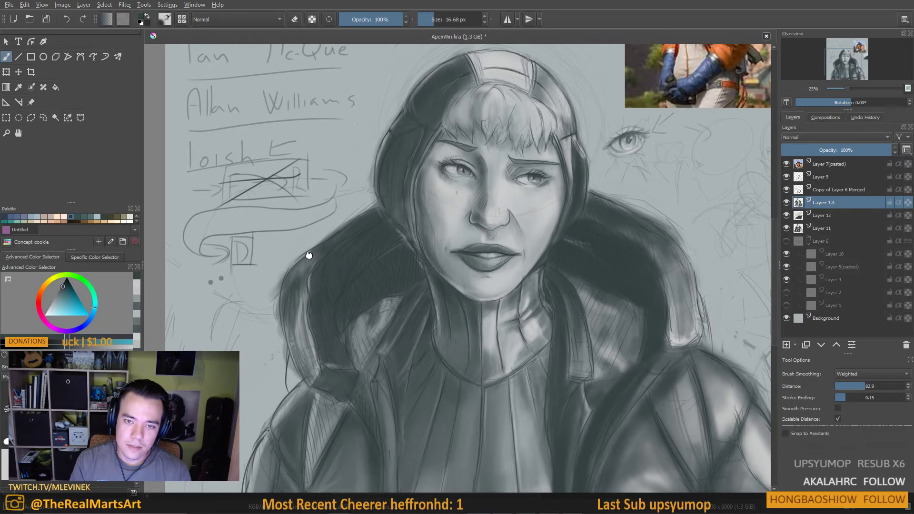
{"action": "left_click_drag", "start_coordinate": [307, 256], "coordinate": [344, 284]}
{"action": "left_click_drag", "start_coordinate": [384, 363], "coordinate": [376, 329]}
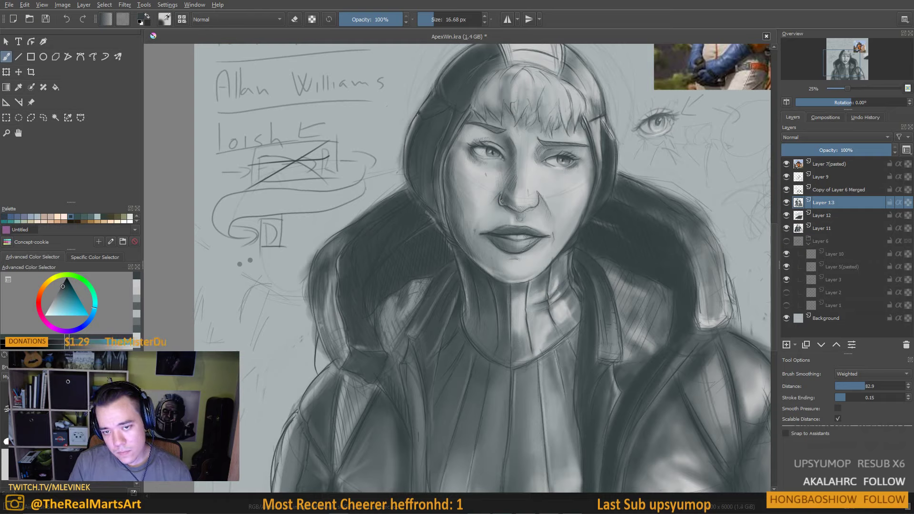
{"action": "left_click_drag", "start_coordinate": [503, 199], "coordinate": [511, 199], "text": "shift"}
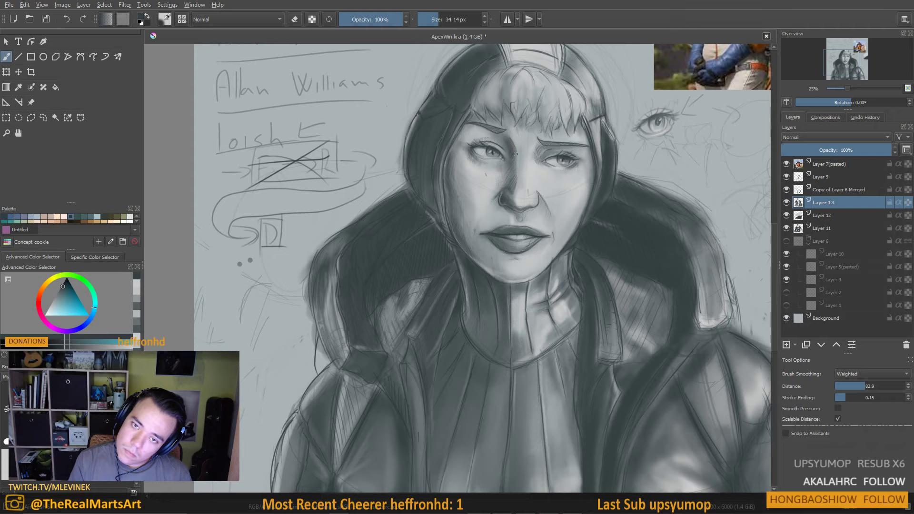
{"action": "scroll", "coordinate": [532, 119], "scroll_direction": "down", "scroll_amount": 2}
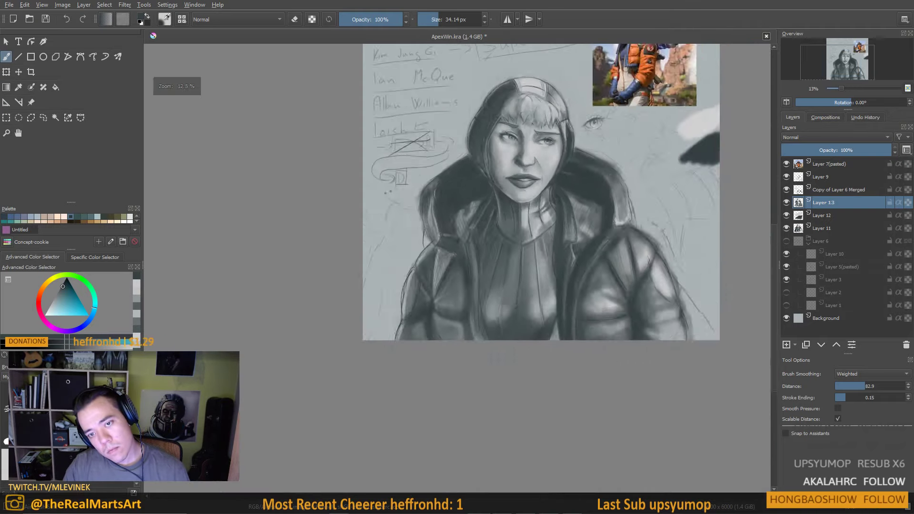
{"action": "key", "text": "plus"}
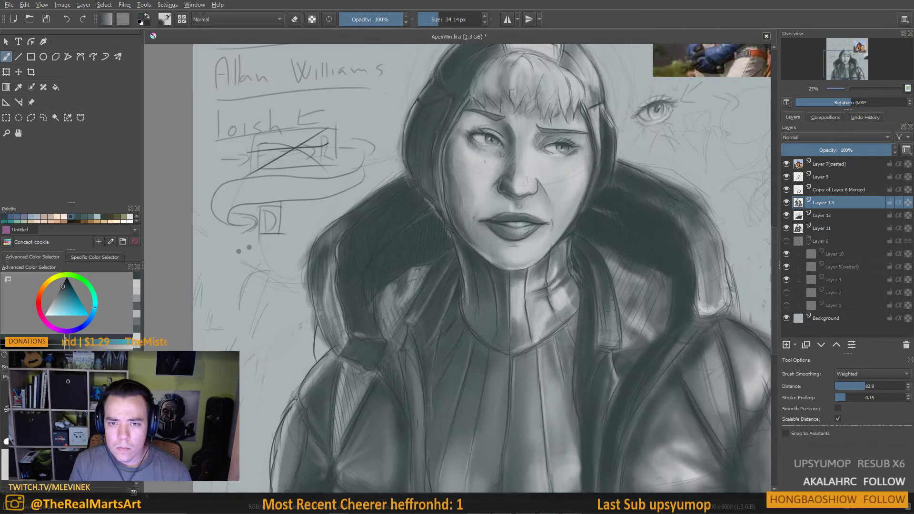
Write a small letter R beside the E above the crossed-out note, using a 10.18 px brush
{"action": "key", "text": "bracketleft"}
{"action": "key", "text": "bracketleft"}
{"action": "key", "text": "bracketleft"}
{"action": "key", "text": "plus"}
{"action": "key", "text": "plus"}
{"action": "key", "text": "plus"}
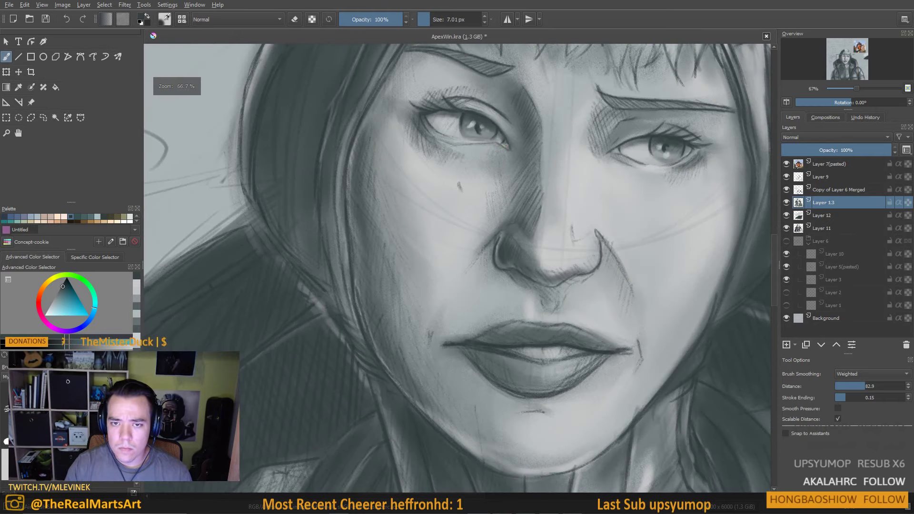
{"action": "key", "text": "bracketright"}
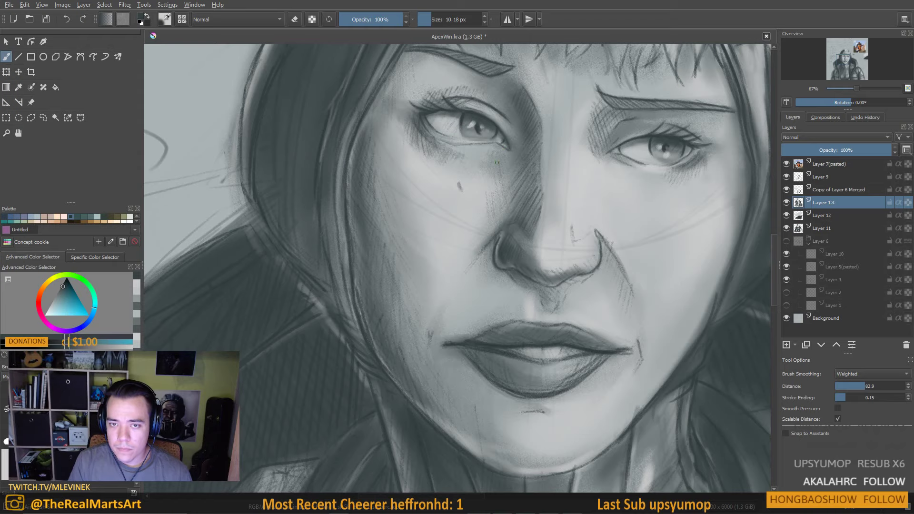
{"action": "left_click_drag", "start_coordinate": [480, 170], "coordinate": [499, 169]}
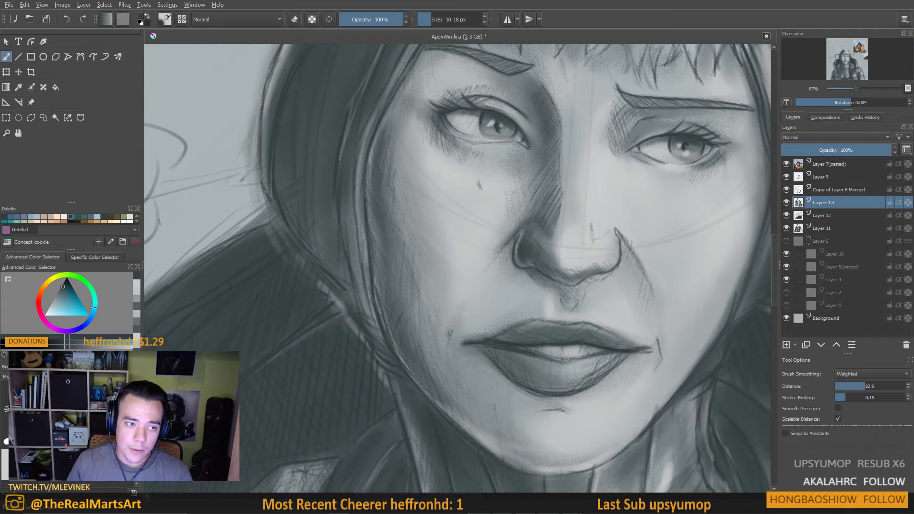
{"action": "left_click_drag", "start_coordinate": [248, 176], "coordinate": [453, 245]}
{"action": "mouse_move", "coordinate": [291, 107]}
{"action": "left_mouse_down"}
{"action": "mouse_move", "coordinate": [297, 136]}
{"action": "mouse_move", "coordinate": [300, 106]}
{"action": "mouse_move", "coordinate": [315, 140]}
{"action": "left_mouse_up"}
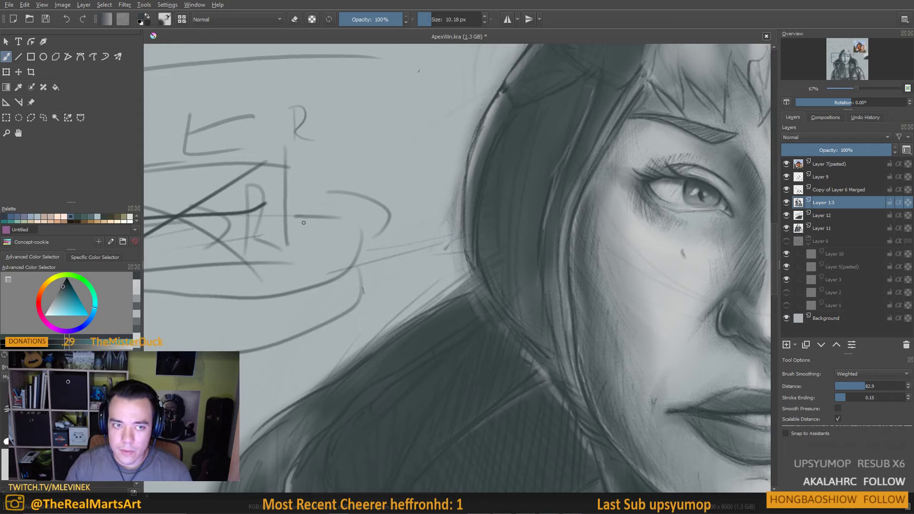
Examine the face shading close up and against the whole portrait
{"action": "scroll", "coordinate": [320, 219], "scroll_direction": "down", "scroll_amount": 2}
{"action": "scroll", "coordinate": [324, 238], "scroll_direction": "up", "scroll_amount": 2}
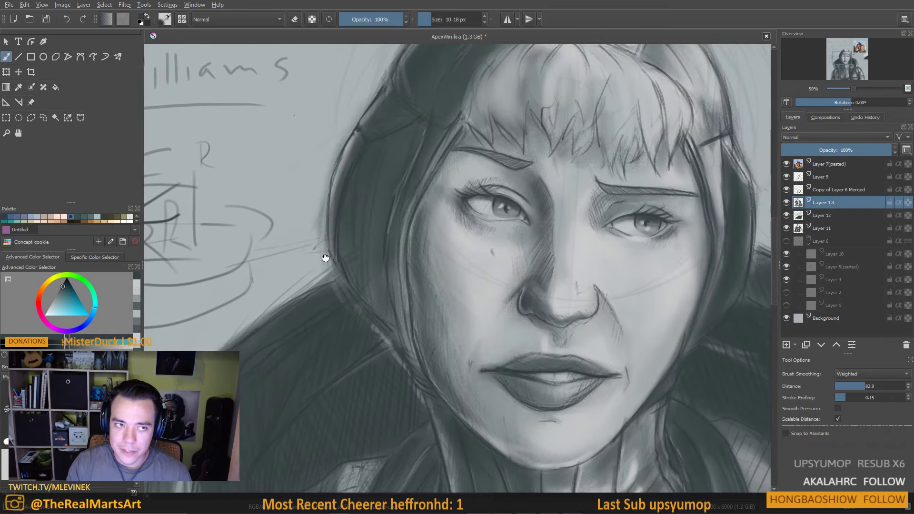
{"action": "scroll", "coordinate": [327, 253], "scroll_direction": "down", "scroll_amount": 1}
{"action": "scroll", "coordinate": [378, 265], "scroll_direction": "up", "scroll_amount": 1}
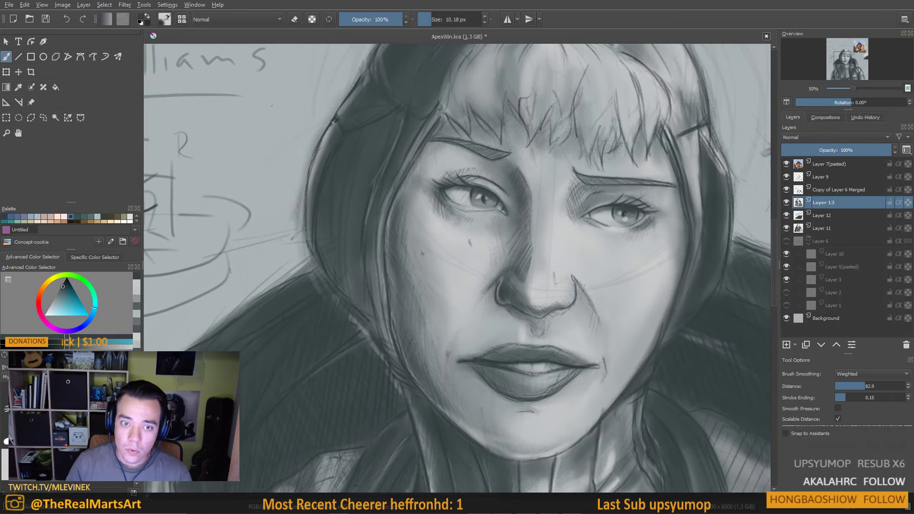
{"action": "mouse_move", "coordinate": [401, 205]}
{"action": "left_mouse_down", "text": "shift"}
{"action": "mouse_move", "coordinate": [436, 210]}
{"action": "mouse_move", "coordinate": [420, 206]}
{"action": "left_mouse_up", "text": "shift"}
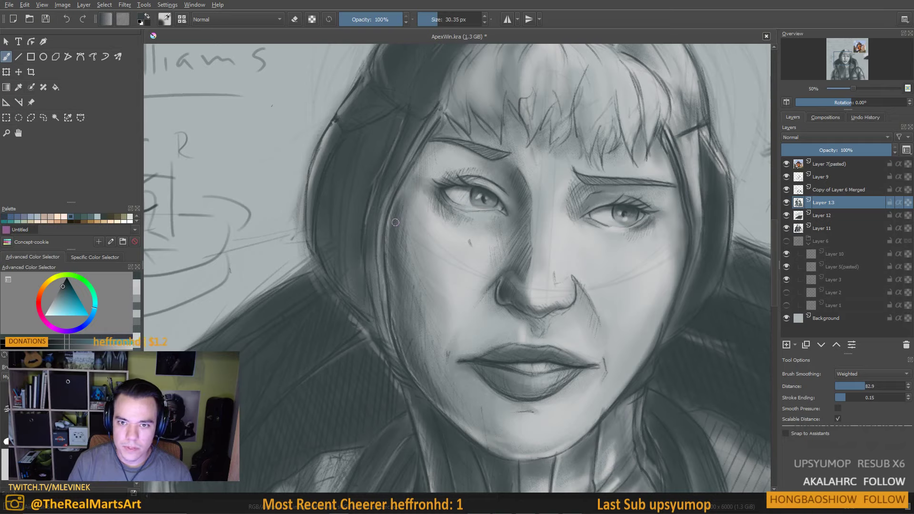
{"action": "left_click_drag", "start_coordinate": [452, 256], "coordinate": [443, 241]}
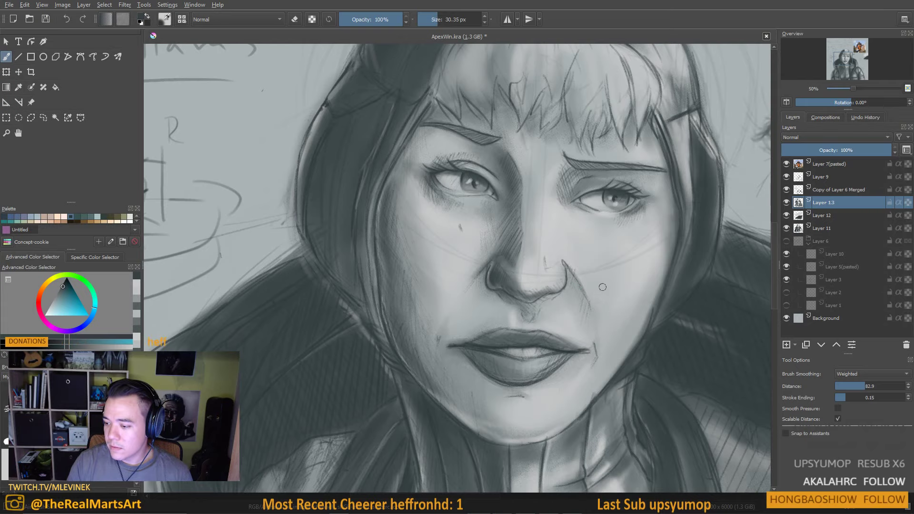
{"action": "scroll", "coordinate": [668, 281], "scroll_direction": "down", "scroll_amount": 1}
{"action": "scroll", "coordinate": [668, 281], "scroll_direction": "down", "scroll_amount": 1}
{"action": "left_click_drag", "start_coordinate": [669, 281], "coordinate": [602, 292]}
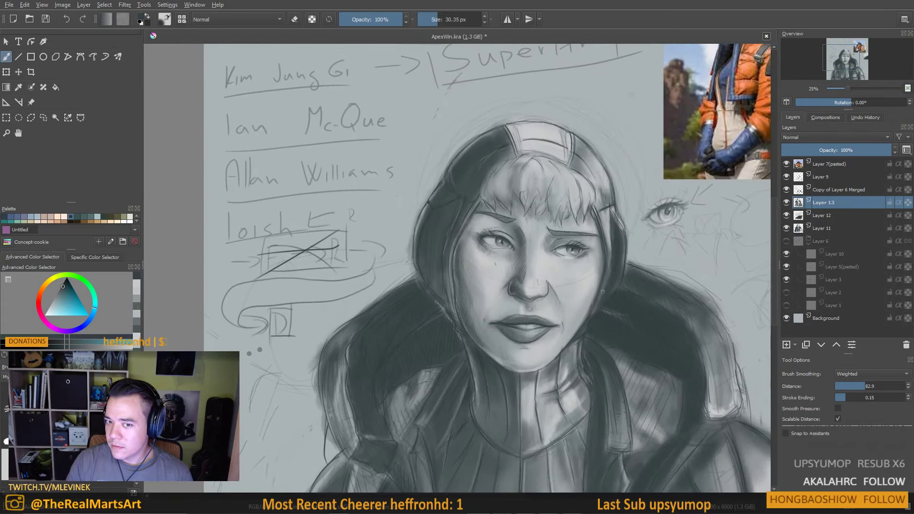
{"action": "scroll", "coordinate": [602, 292], "scroll_direction": "up", "scroll_amount": 1}
{"action": "scroll", "coordinate": [601, 294], "scroll_direction": "down", "scroll_amount": 1}
{"action": "scroll", "coordinate": [598, 298], "scroll_direction": "up", "scroll_amount": 1}
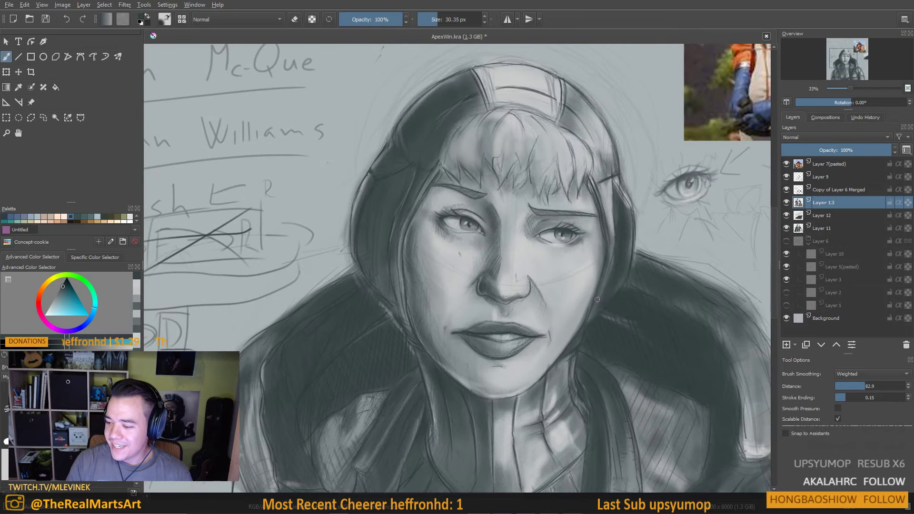
Touch up the fringe with light and dark tones sampled from the hair and hood, using a 13.75 px brush
{"action": "mouse_move", "coordinate": [508, 150]}
{"action": "left_mouse_down"}
{"action": "mouse_move", "coordinate": [506, 186]}
{"action": "mouse_move", "coordinate": [453, 170]}
{"action": "left_mouse_up"}
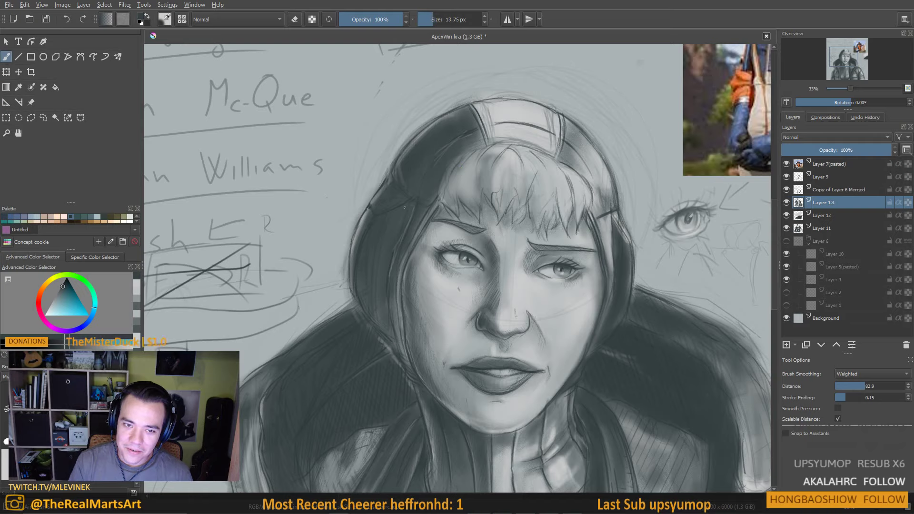
{"action": "left_click", "coordinate": [396, 222], "text": "ctrl"}
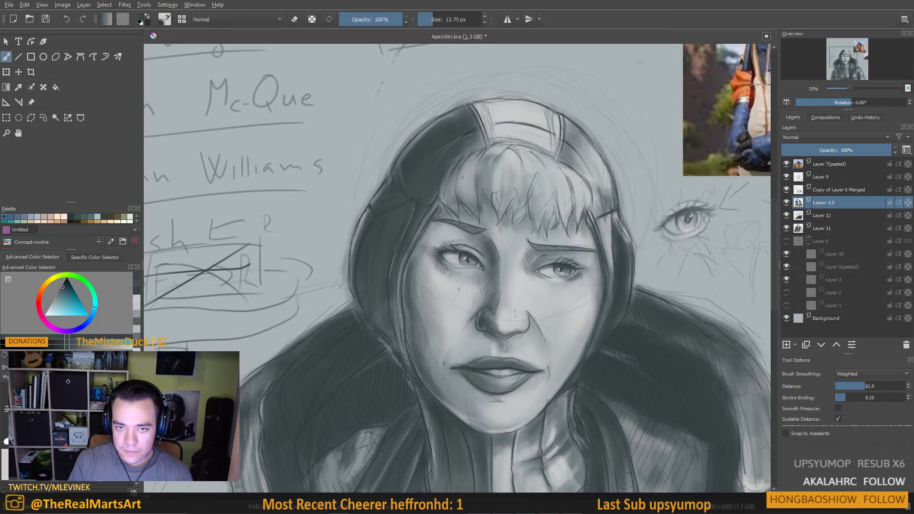
{"action": "left_click", "coordinate": [479, 153], "text": "ctrl"}
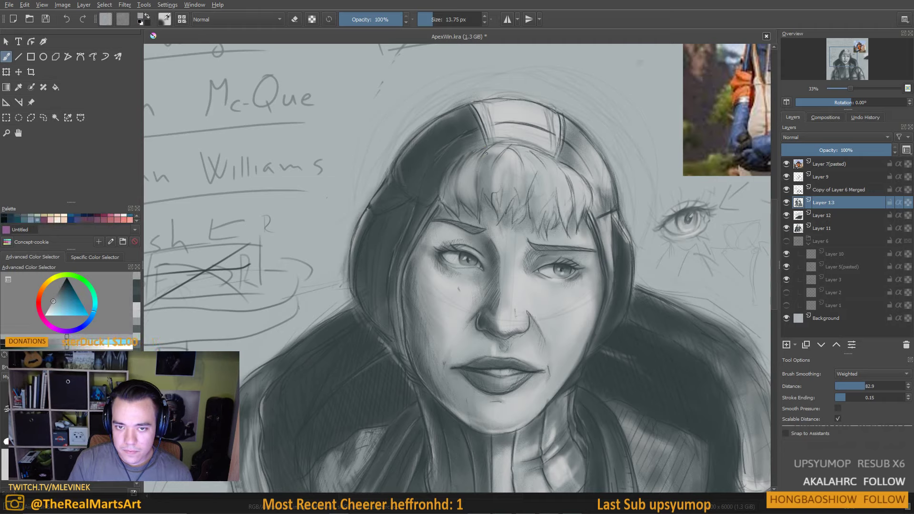
{"action": "left_click", "coordinate": [495, 155], "text": "ctrl"}
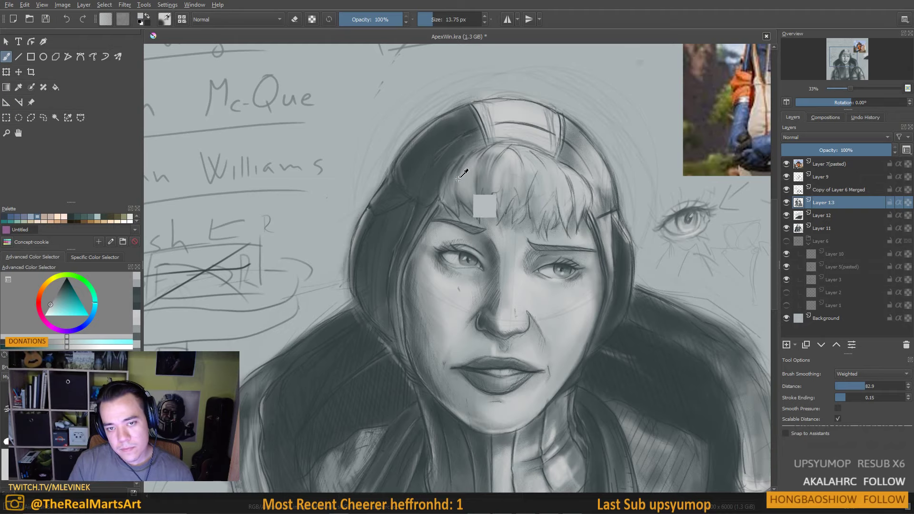
{"action": "left_click", "coordinate": [539, 147], "text": "ctrl"}
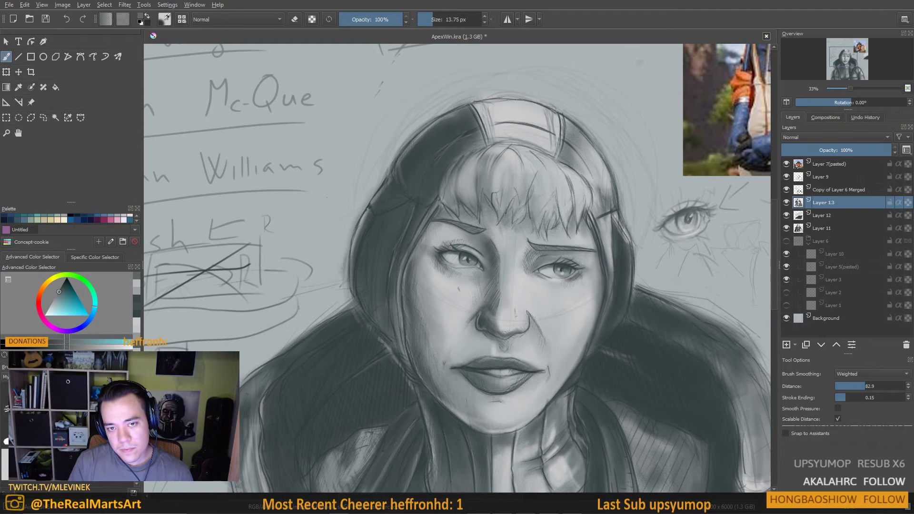
{"action": "scroll", "coordinate": [451, 247], "scroll_direction": "down", "scroll_amount": 1}
{"action": "scroll", "coordinate": [455, 250], "scroll_direction": "up", "scroll_amount": 1}
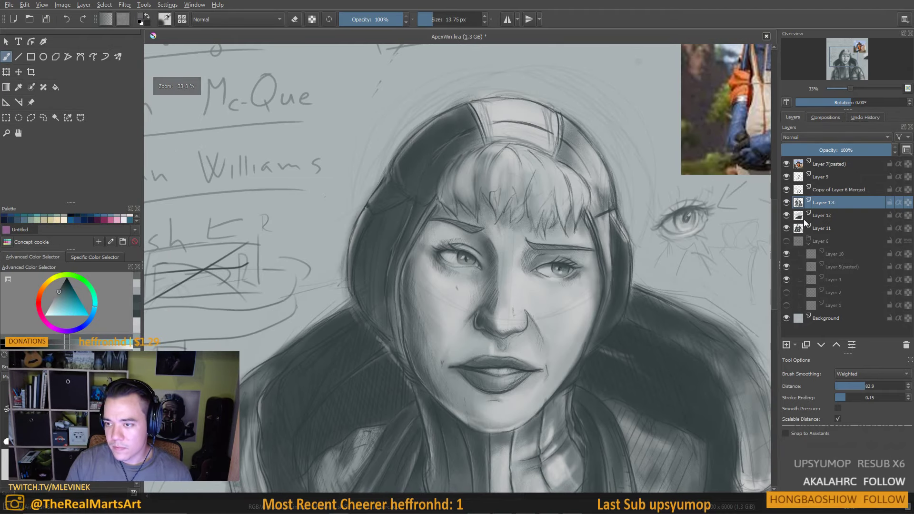
Make Layer 9 the active layer and sample a light tone from the face beside the eye
{"action": "left_click", "coordinate": [827, 176]}
{"action": "key", "text": "minus"}
{"action": "key", "text": "minus"}
{"action": "key", "text": "minus"}
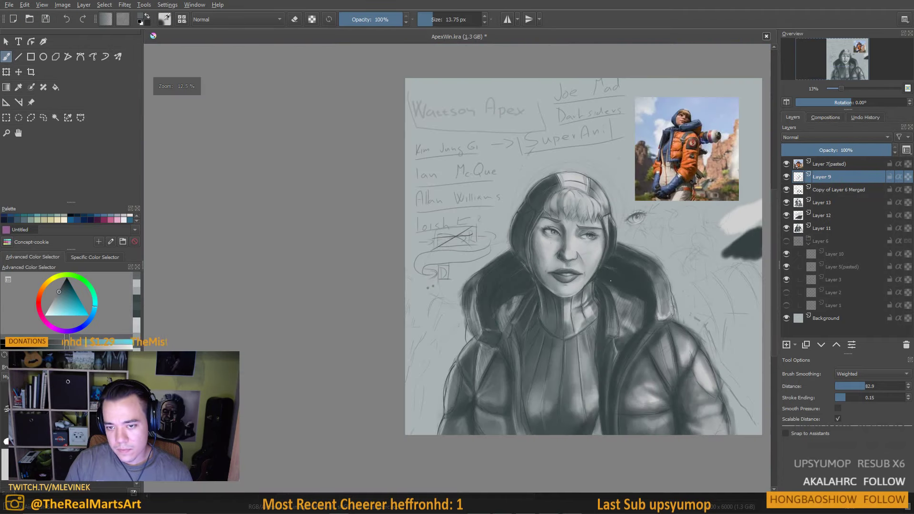
{"action": "scroll", "coordinate": [611, 281], "scroll_direction": "down", "scroll_amount": 1}
{"action": "scroll", "coordinate": [596, 284], "scroll_direction": "up", "scroll_amount": 3}
{"action": "left_click_drag", "start_coordinate": [625, 266], "coordinate": [549, 297]}
{"action": "scroll", "coordinate": [550, 298], "scroll_direction": "down", "scroll_amount": 3}
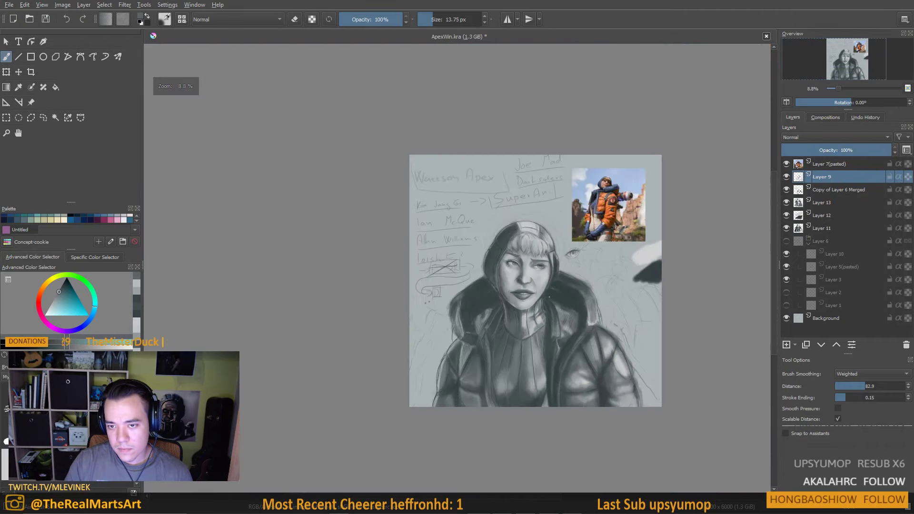
{"action": "scroll", "coordinate": [549, 297], "scroll_direction": "up", "scroll_amount": 2}
{"action": "scroll", "coordinate": [551, 294], "scroll_direction": "up", "scroll_amount": 1}
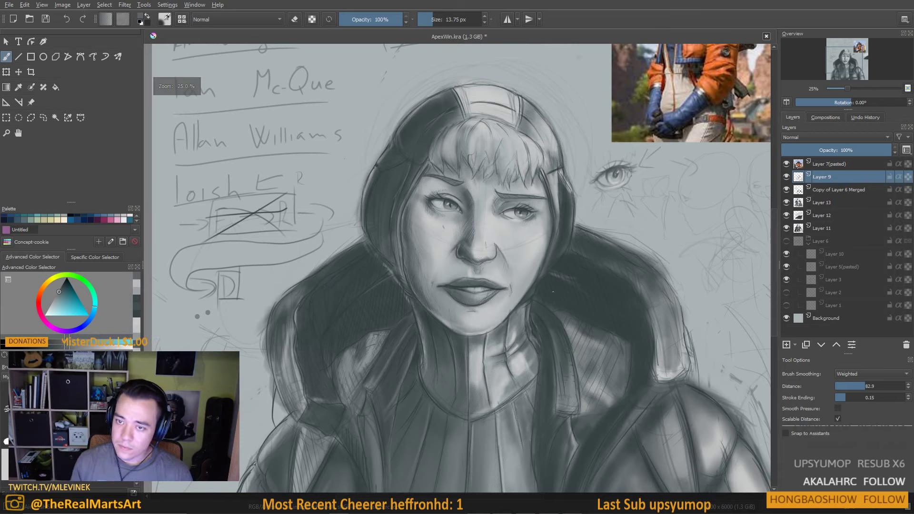
{"action": "left_click_drag", "start_coordinate": [515, 332], "coordinate": [512, 286]}
{"action": "left_click", "coordinate": [526, 205], "text": "ctrl"}
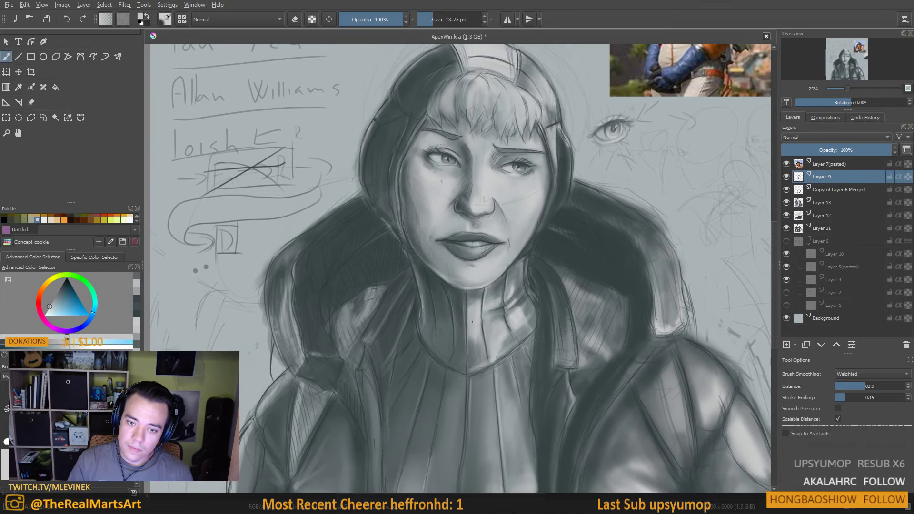
Examine the portrait's face, collar and jacket together with the surrounding notes and reference image
{"action": "left_click_drag", "start_coordinate": [469, 317], "coordinate": [438, 274]}
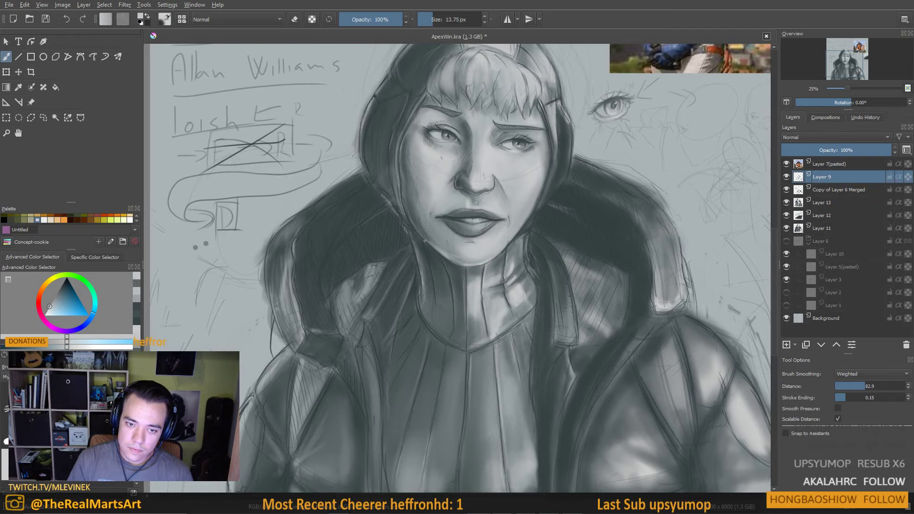
{"action": "scroll", "coordinate": [408, 241], "scroll_direction": "down", "scroll_amount": 2}
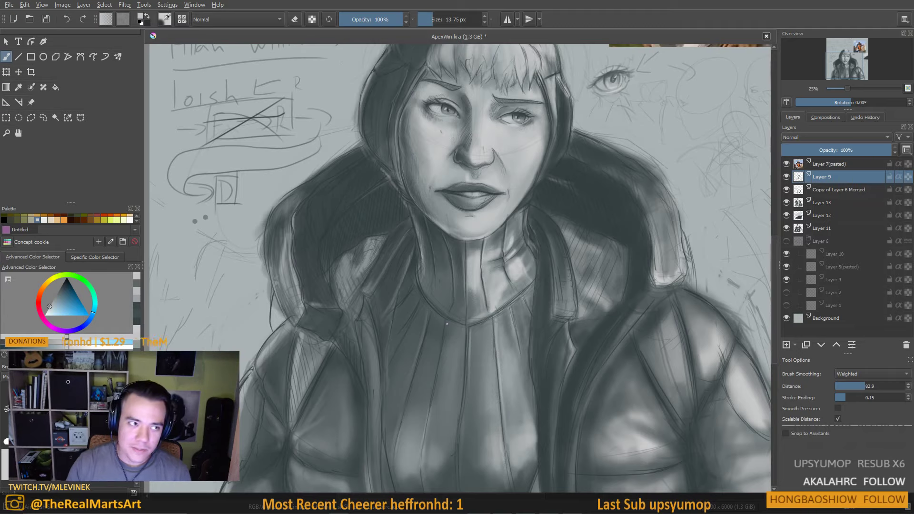
{"action": "scroll", "coordinate": [446, 323], "scroll_direction": "down", "scroll_amount": 2}
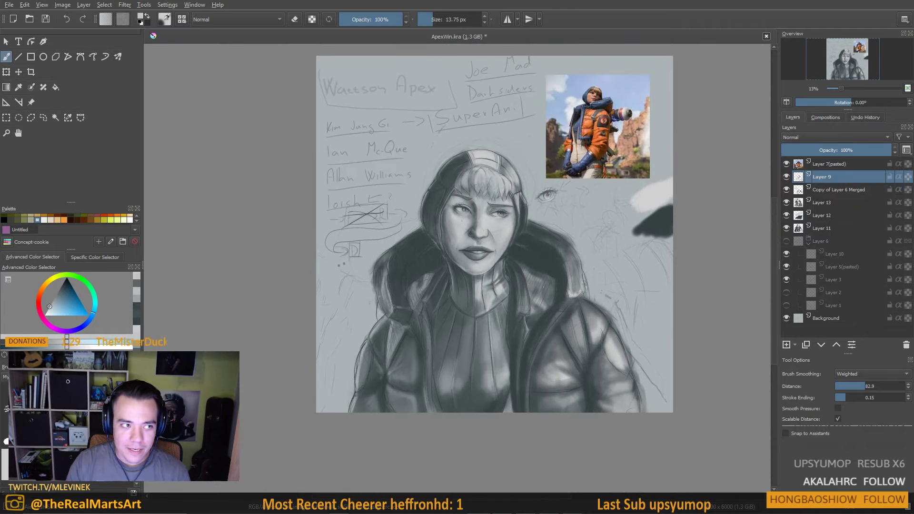
{"action": "scroll", "coordinate": [413, 312], "scroll_direction": "up", "scroll_amount": 2}
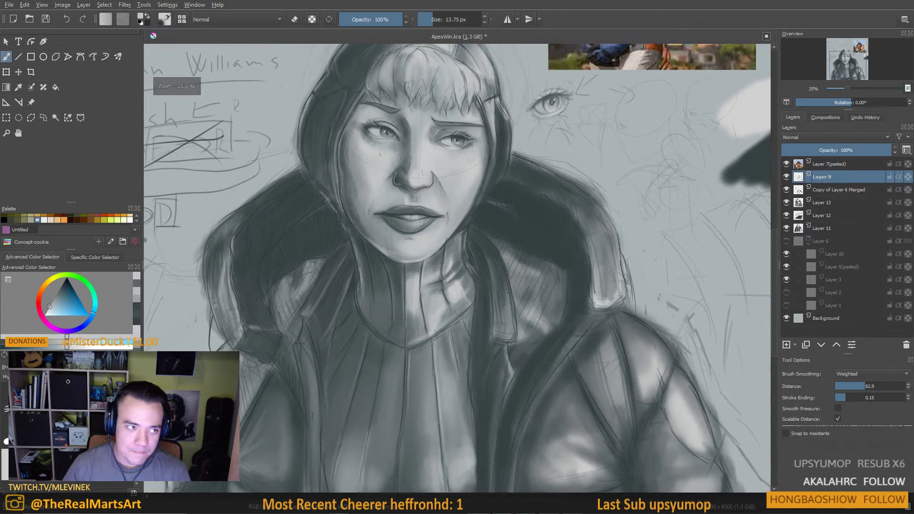
{"action": "left_click_drag", "start_coordinate": [413, 312], "coordinate": [424, 352]}
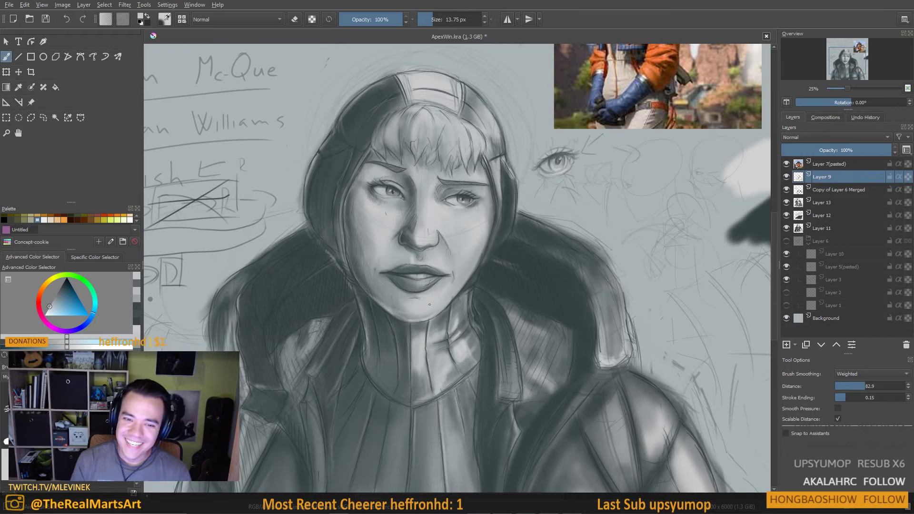
{"action": "left_click_drag", "start_coordinate": [438, 329], "coordinate": [410, 366]}
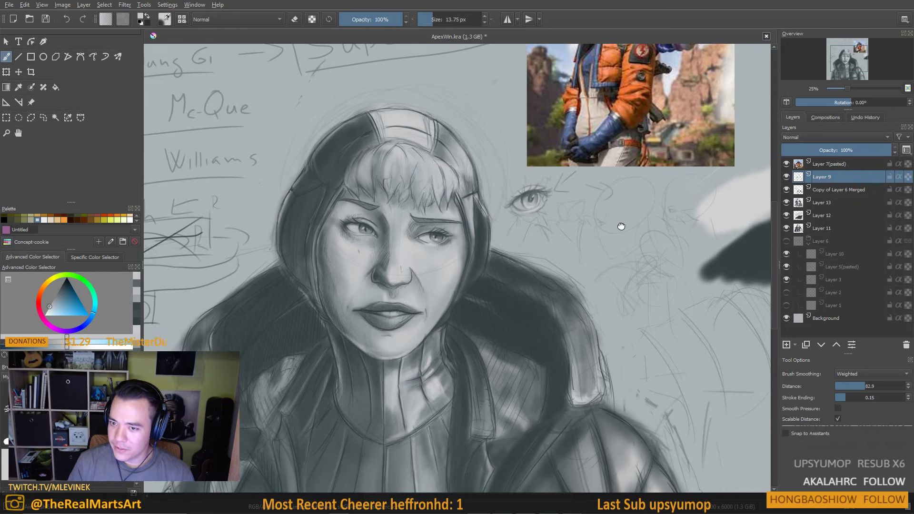
{"action": "left_click_drag", "start_coordinate": [622, 227], "coordinate": [681, 208]}
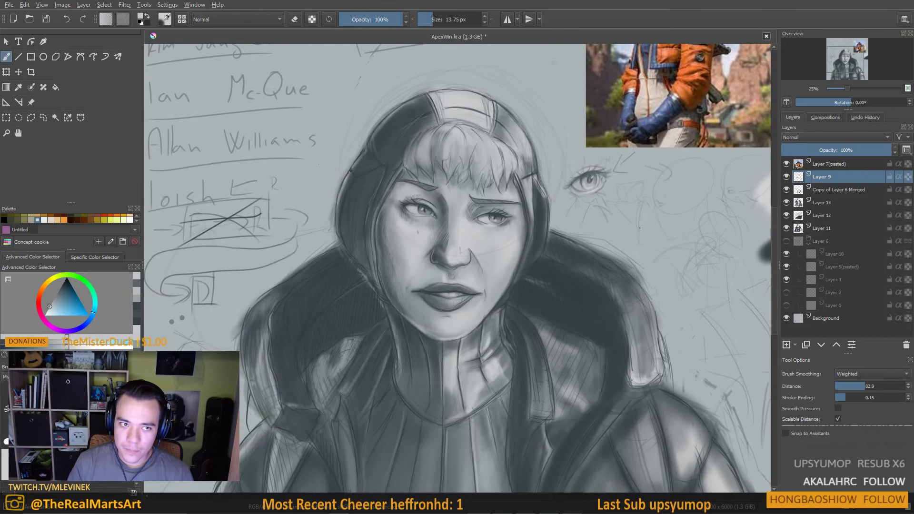
{"action": "left_click_drag", "start_coordinate": [647, 257], "coordinate": [671, 248]}
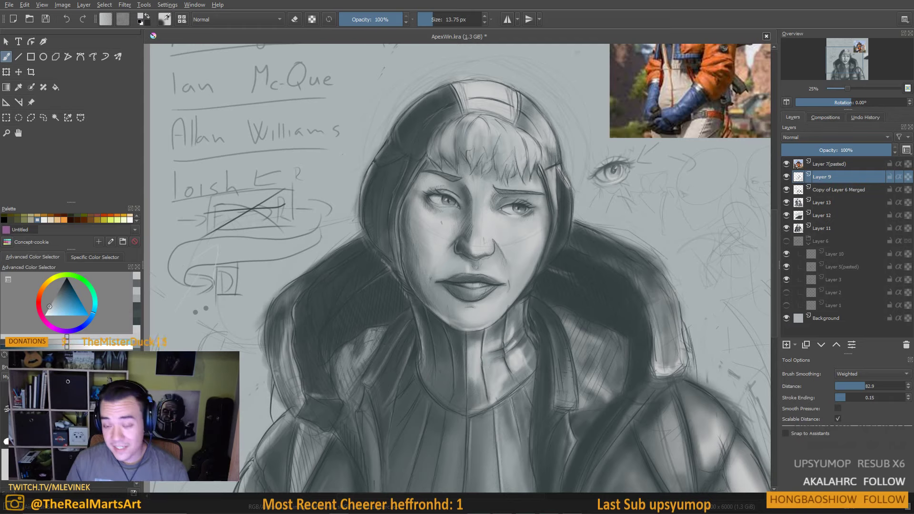
{"action": "left_click_drag", "start_coordinate": [451, 275], "coordinate": [466, 205]}
{"action": "left_click_drag", "start_coordinate": [495, 123], "coordinate": [492, 178]}
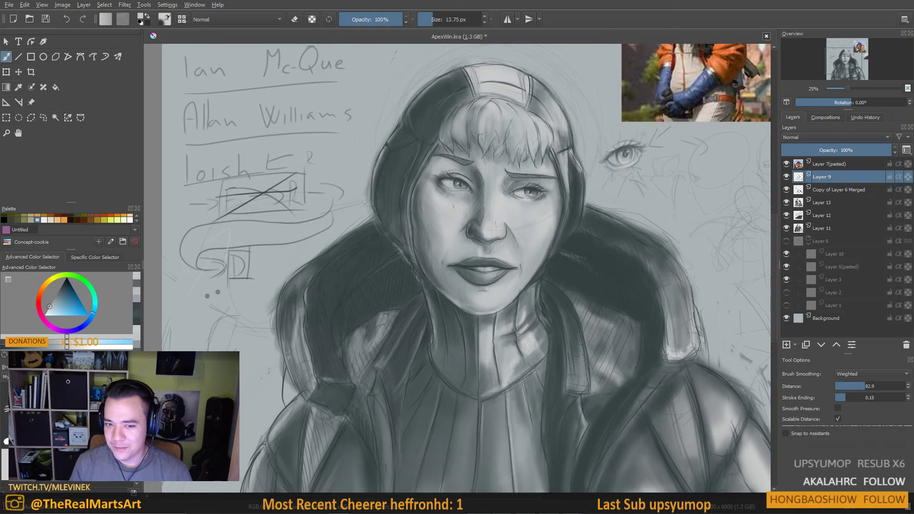
Touch up the hood's inner edge beside the cheek on the notes side with a sampled dark hood tone, using a 25.52 px brush
{"action": "scroll", "coordinate": [445, 233], "scroll_direction": "down", "scroll_amount": 3}
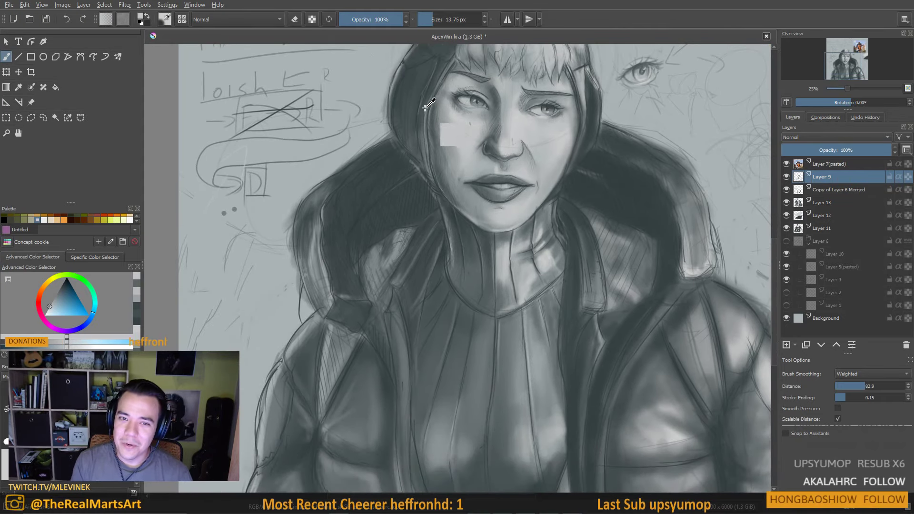
{"action": "left_click", "coordinate": [432, 85], "text": "ctrl"}
{"action": "left_click_drag", "start_coordinate": [442, 131], "coordinate": [448, 131], "text": "shift"}
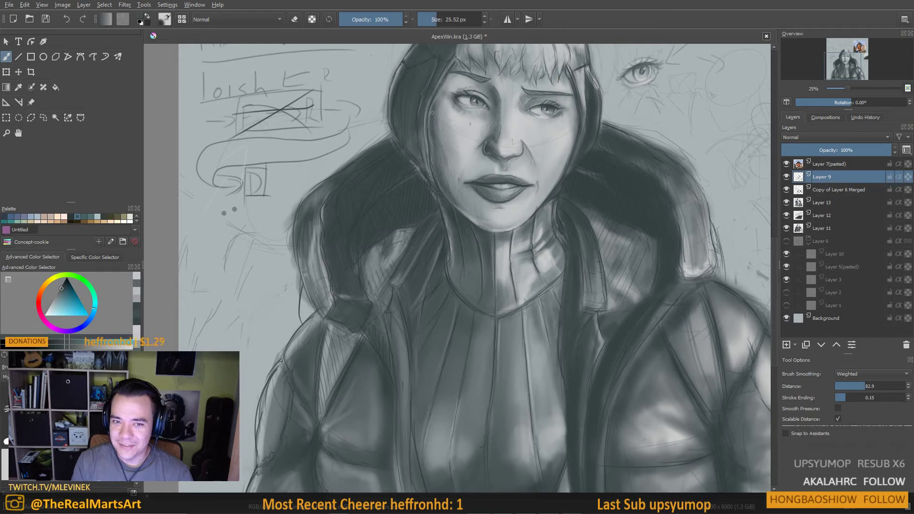
{"action": "left_click", "coordinate": [436, 99]}
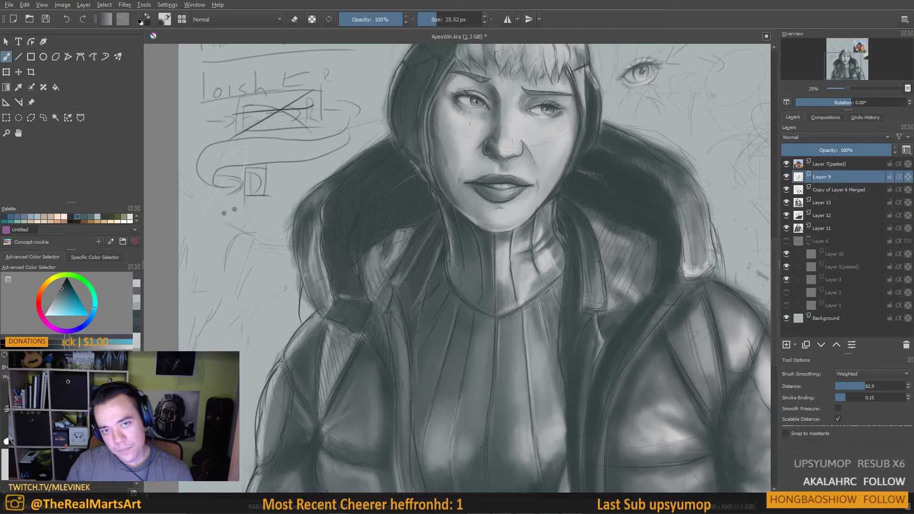
Darken the hood's inner edge beside the opposite cheek with a tone sampled from the hood
{"action": "scroll", "coordinate": [504, 75], "scroll_direction": "down", "scroll_amount": 2}
{"action": "scroll", "coordinate": [514, 86], "scroll_direction": "up", "scroll_amount": 2}
{"action": "left_click_drag", "start_coordinate": [505, 238], "coordinate": [502, 275]}
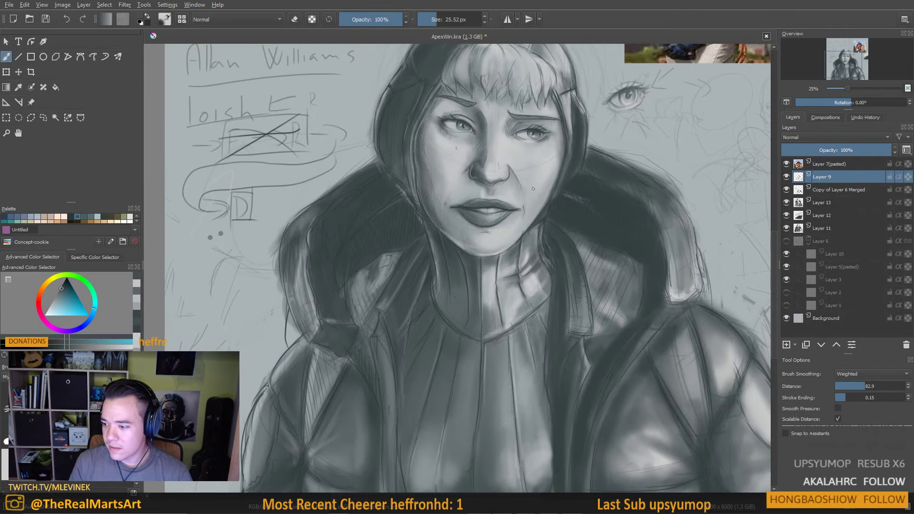
{"action": "left_click", "coordinate": [568, 144], "text": "ctrl"}
{"action": "left_click_drag", "start_coordinate": [569, 142], "coordinate": [564, 154]}
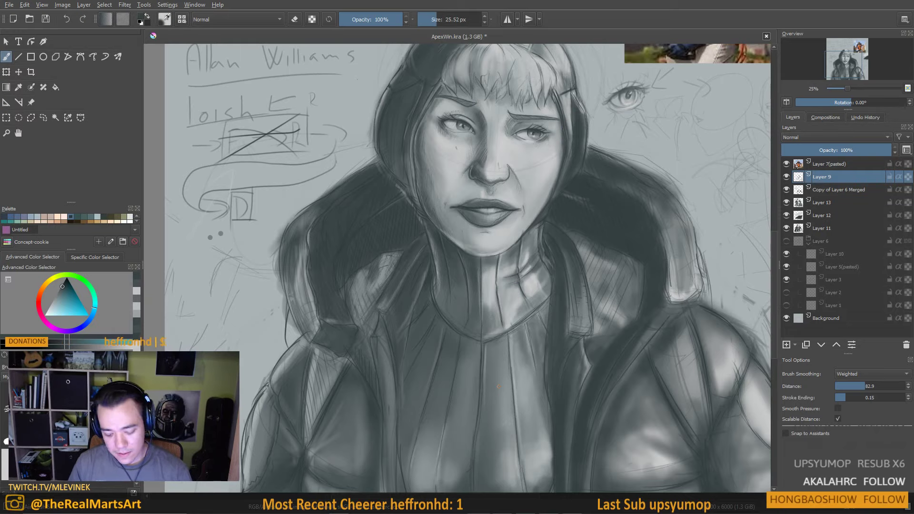
Check the portrait in a mirrored view close up and as a whole, and restore its normal orientation
{"action": "key", "text": "m"}
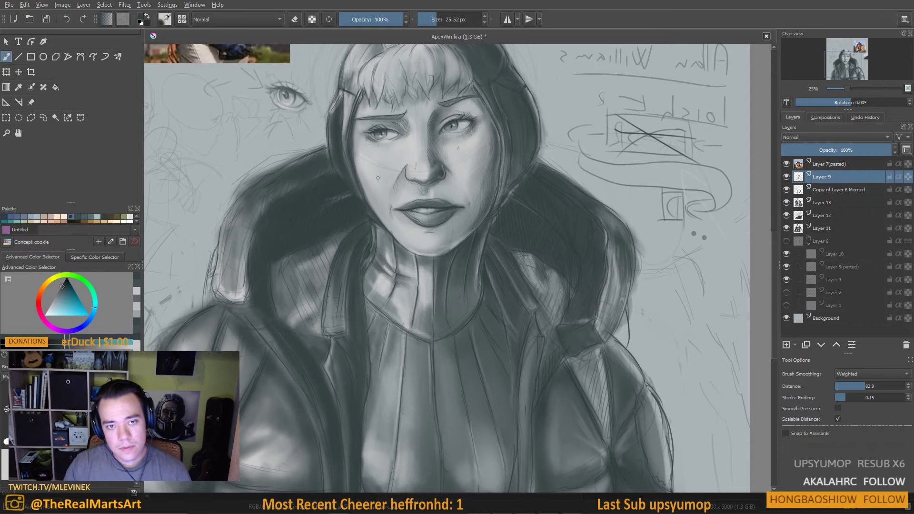
{"action": "scroll", "coordinate": [379, 159], "scroll_direction": "down", "scroll_amount": 2}
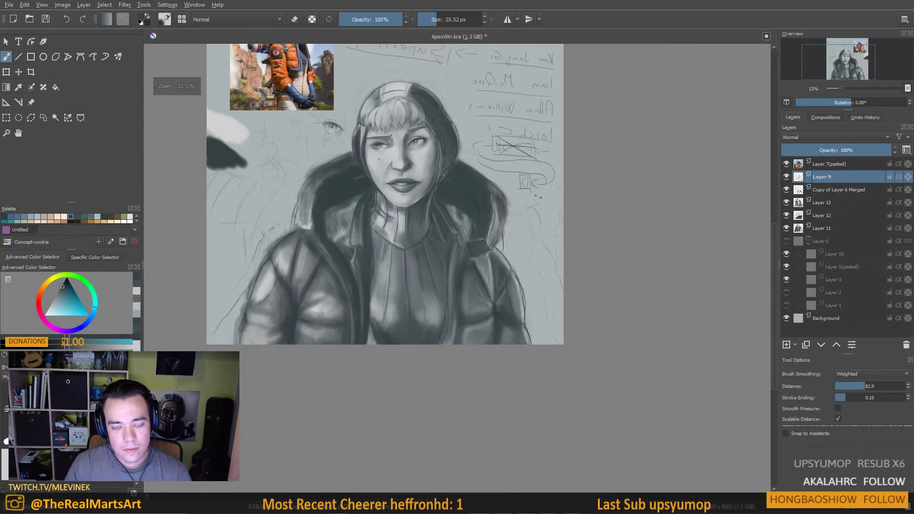
{"action": "key", "text": "m"}
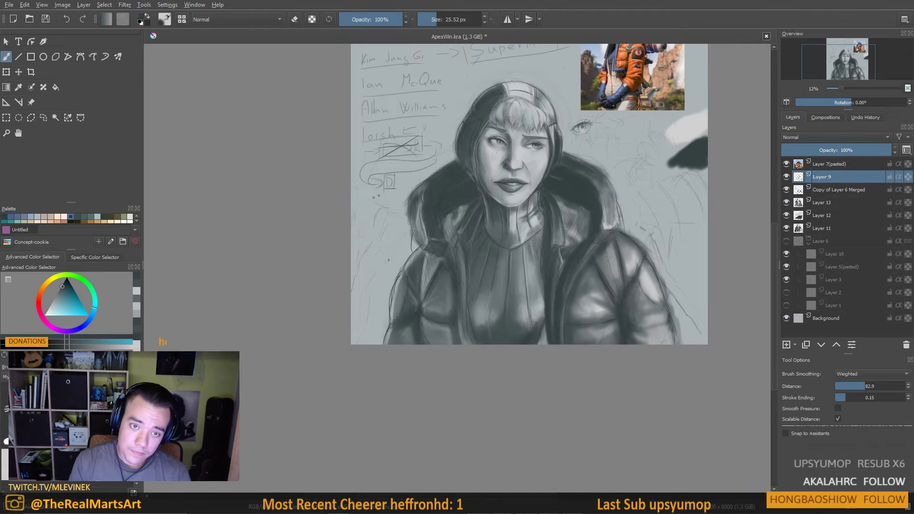
{"action": "scroll", "coordinate": [488, 196], "scroll_direction": "up", "scroll_amount": 2}
{"action": "left_click_drag", "start_coordinate": [488, 196], "coordinate": [315, 289]}
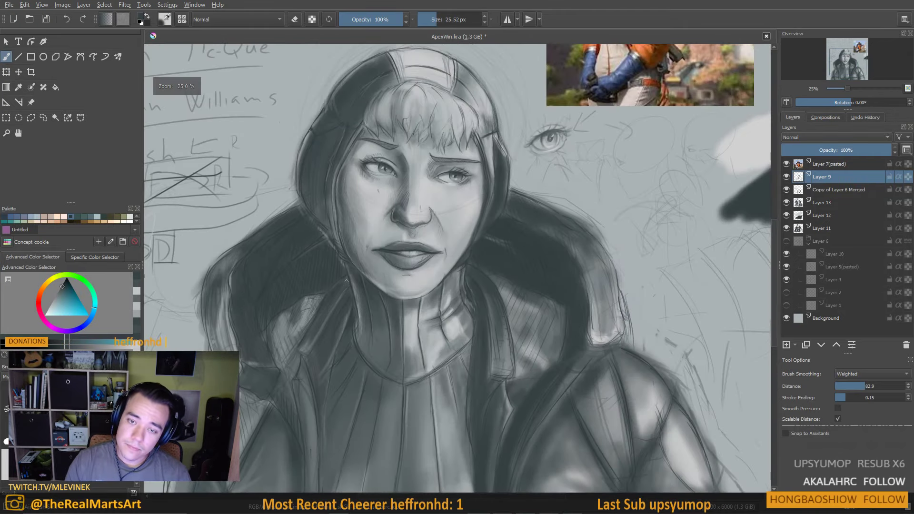
Touch up the hair strand along the hood's edge with a sampled mid-grey tone and compare it with the whole portrait
{"action": "left_click", "coordinate": [489, 164], "text": "ctrl"}
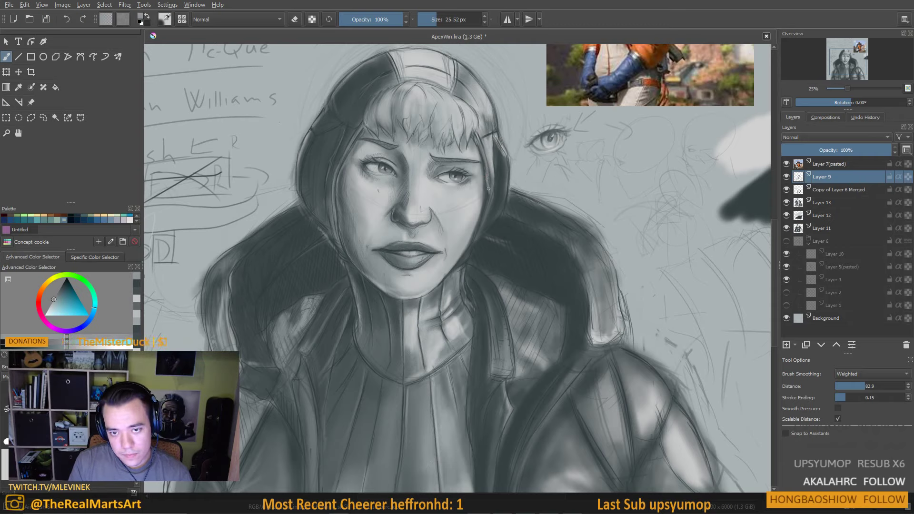
{"action": "scroll", "coordinate": [426, 220], "scroll_direction": "down", "scroll_amount": 1}
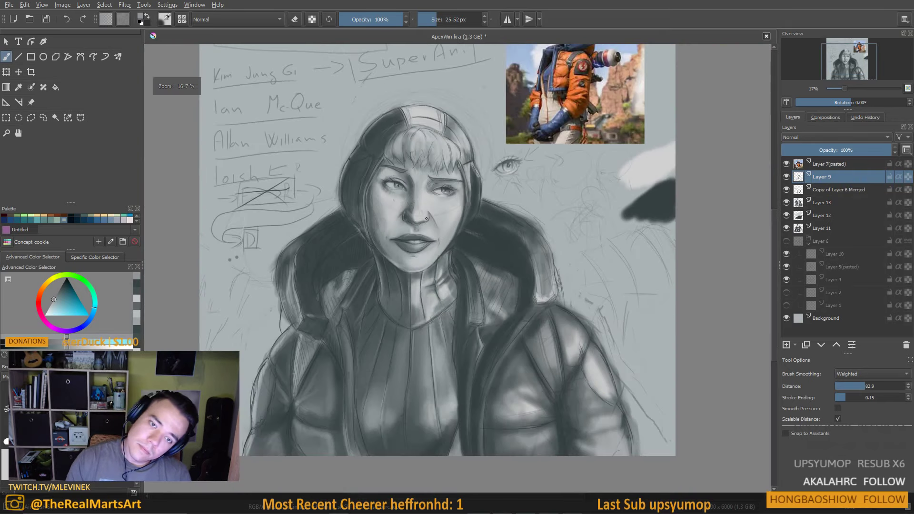
{"action": "scroll", "coordinate": [426, 219], "scroll_direction": "up", "scroll_amount": 2}
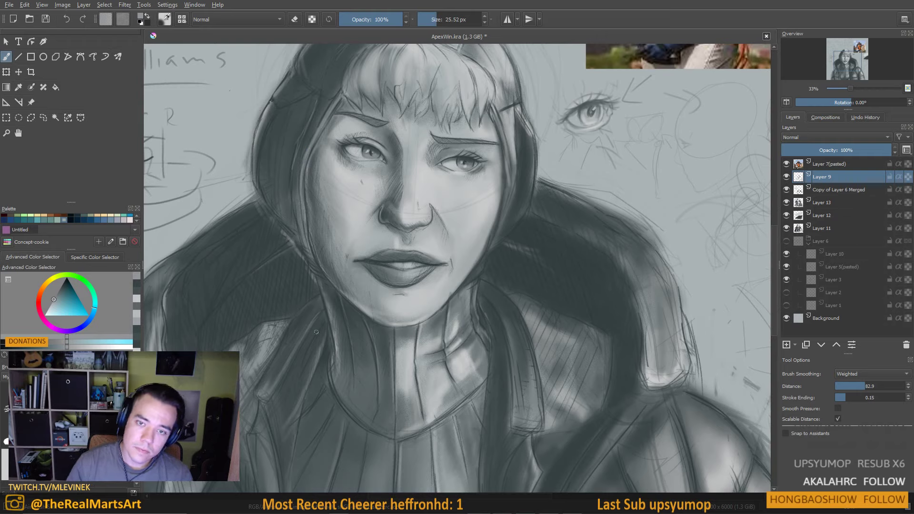
{"action": "scroll", "coordinate": [293, 285], "scroll_direction": "down", "scroll_amount": 4}
{"action": "scroll", "coordinate": [304, 282], "scroll_direction": "up", "scroll_amount": 3}
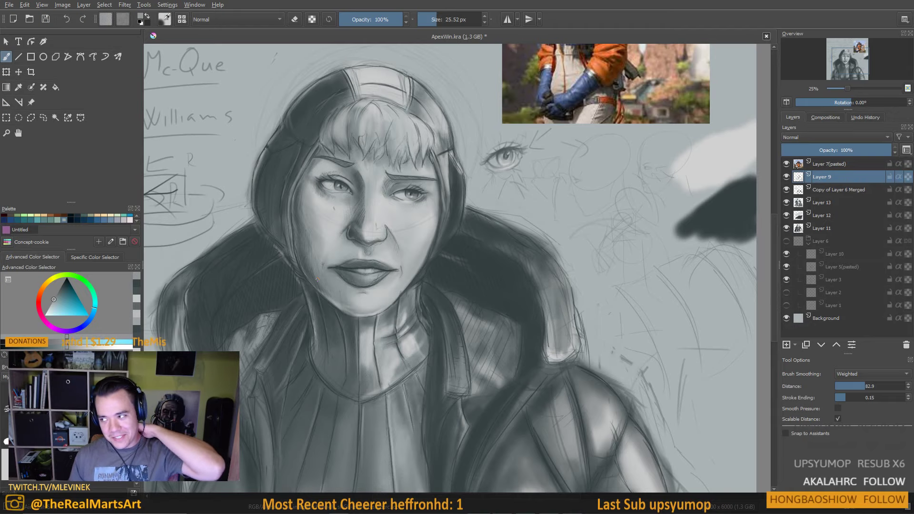
{"action": "left_click_drag", "start_coordinate": [448, 210], "coordinate": [459, 214]}
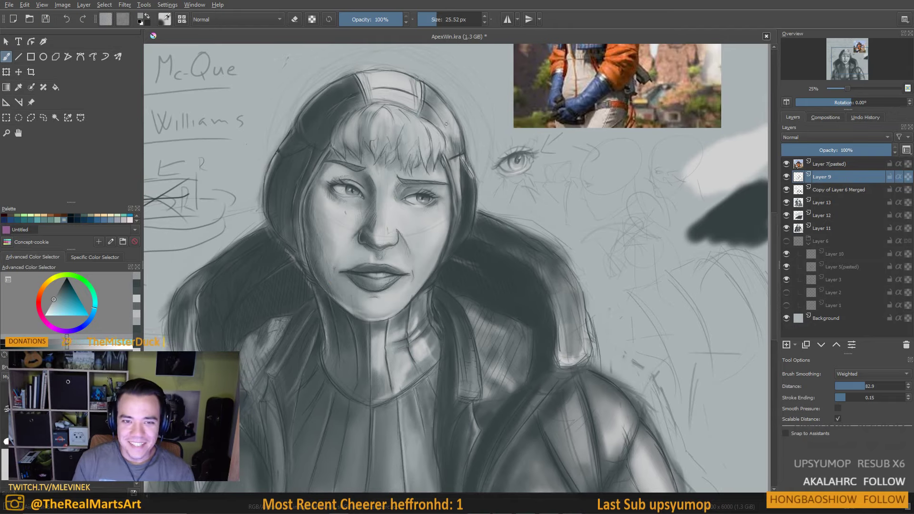
Refine the hood shading beside the fringe and temple with sampled light and dark tones, using a 49.77 px brush
{"action": "left_click", "coordinate": [413, 112], "text": "ctrl"}
{"action": "left_click_drag", "start_coordinate": [460, 161], "coordinate": [468, 168], "text": "shift"}
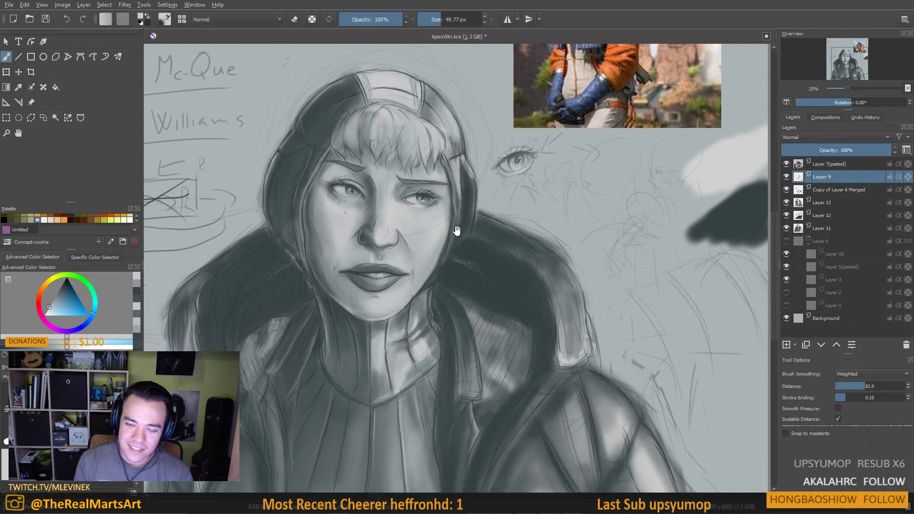
{"action": "left_click_drag", "start_coordinate": [456, 231], "coordinate": [476, 253]}
{"action": "left_click", "coordinate": [492, 236], "text": "ctrl"}
{"action": "left_click_drag", "start_coordinate": [485, 194], "coordinate": [483, 192]}
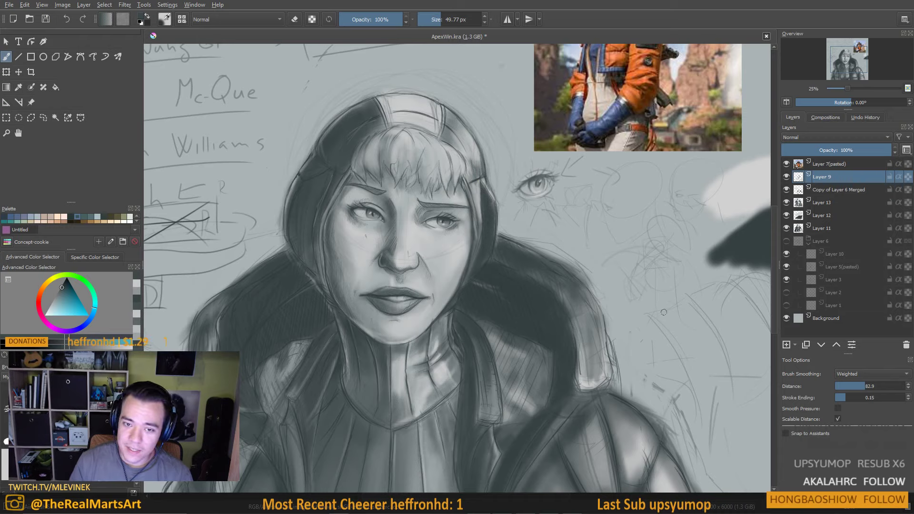
Toggle Layer 9's visibility to compare its shading, and add a new paint layer directly above it, below the pasted reference
{"action": "left_click", "coordinate": [787, 177]}
{"action": "left_click", "coordinate": [787, 177]}
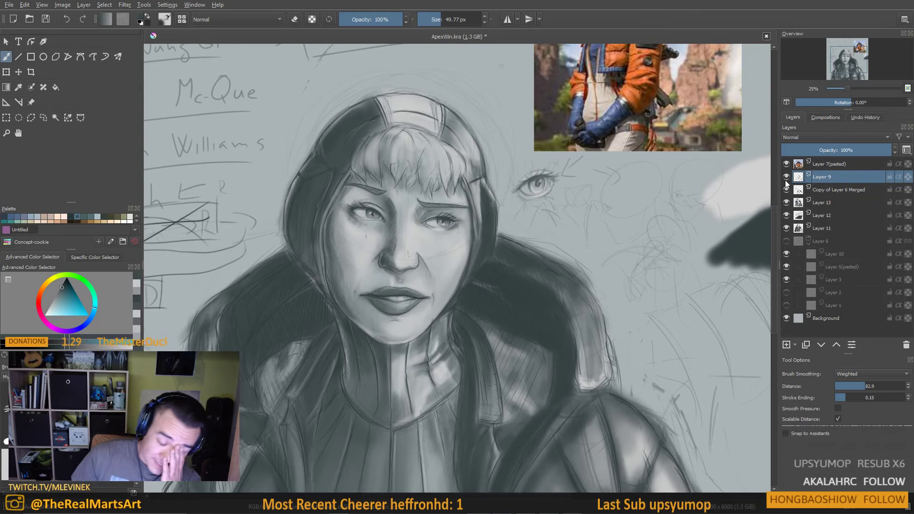
{"action": "left_click", "coordinate": [787, 345]}
{"action": "left_click", "coordinate": [821, 345]}
{"action": "left_click", "coordinate": [836, 345]}
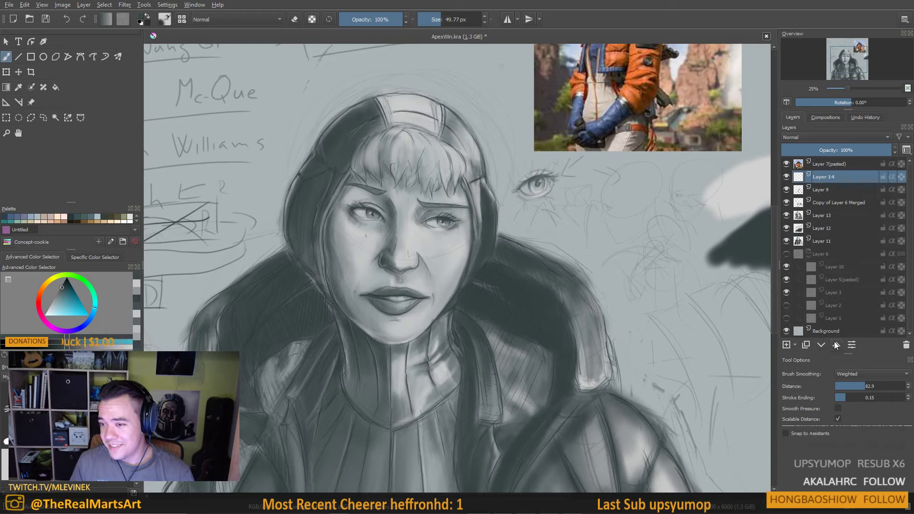
{"action": "left_click", "coordinate": [837, 345]}
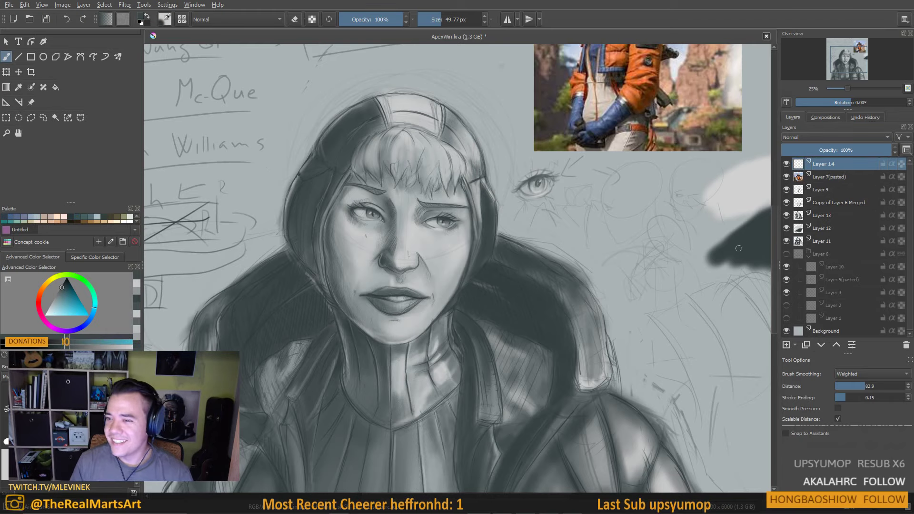
{"action": "left_click", "coordinate": [821, 345]}
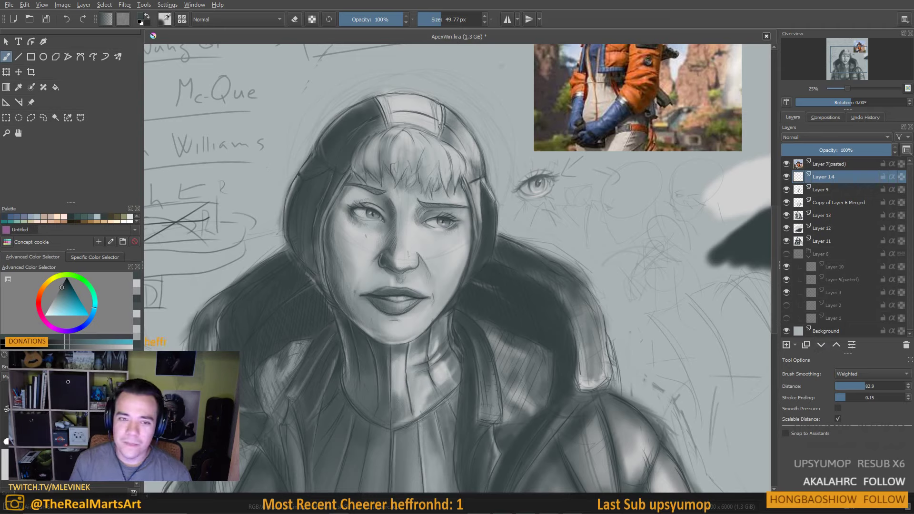
Rework the outer fringe strands on the new layer with tones sampled from the hair, reducing the brush to 21.84 px
{"action": "left_click", "coordinate": [378, 147], "text": "ctrl"}
{"action": "mouse_move", "coordinate": [378, 147]}
{"action": "left_mouse_down", "text": "shift"}
{"action": "mouse_move", "coordinate": [363, 147]}
{"action": "mouse_move", "coordinate": [387, 132]}
{"action": "left_mouse_up", "text": "shift"}
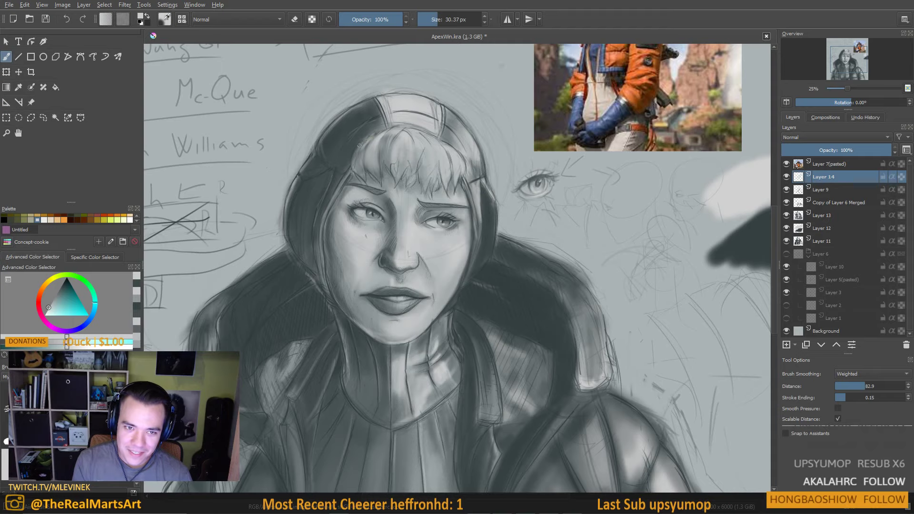
{"action": "left_click_drag", "start_coordinate": [375, 185], "coordinate": [377, 162]}
{"action": "left_click", "coordinate": [376, 168], "text": "ctrl"}
{"action": "left_click", "coordinate": [383, 155], "text": "ctrl"}
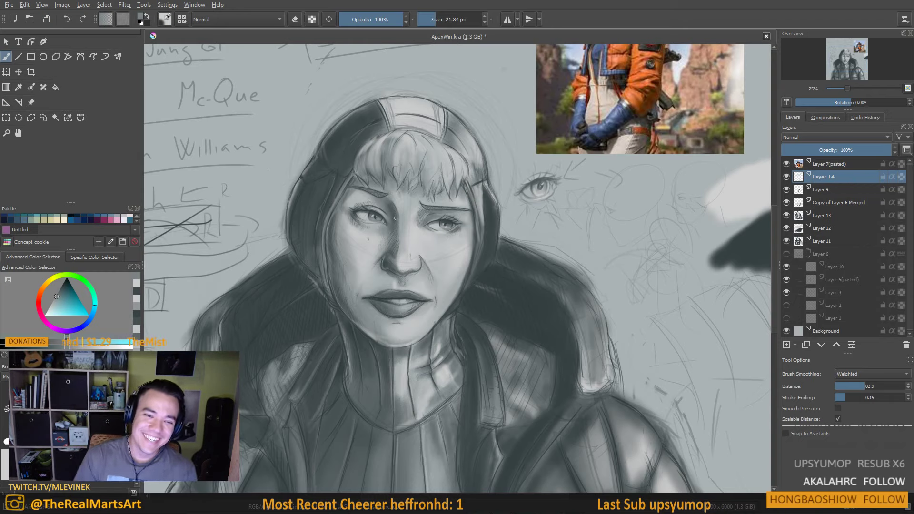
Shade the boundary between the fringe and the hood with sampled dark and mid-grey tones, enlarging the brush to 42.62 px
{"action": "left_click", "coordinate": [350, 129], "text": "ctrl"}
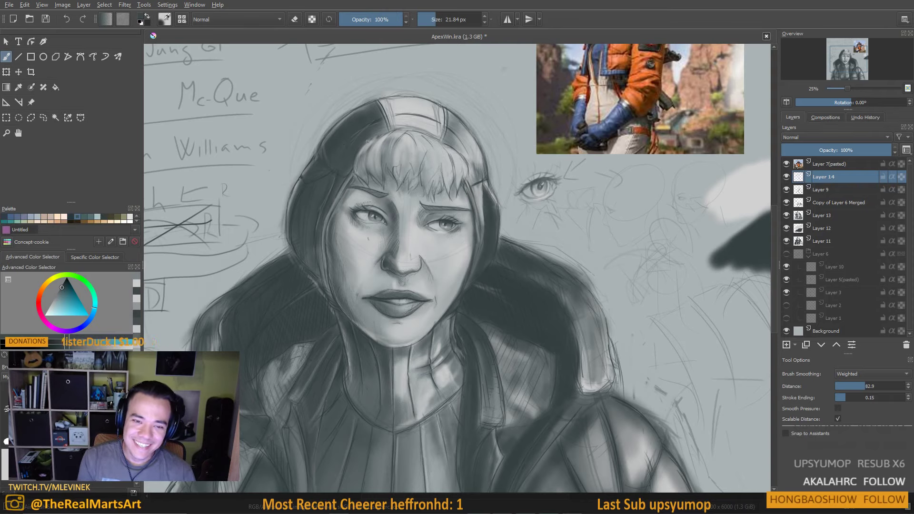
{"action": "left_click", "coordinate": [380, 125], "text": "ctrl"}
{"action": "left_click", "coordinate": [381, 136], "text": "ctrl"}
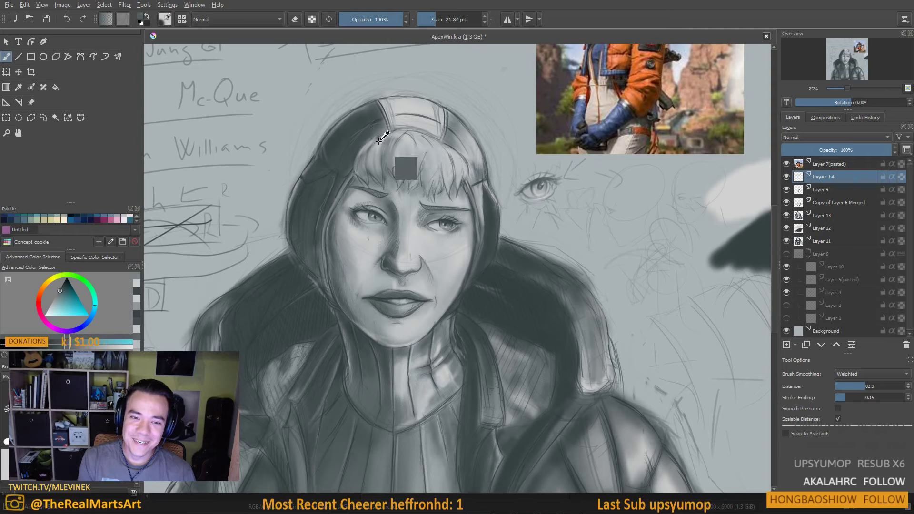
{"action": "left_click", "coordinate": [380, 135], "text": "ctrl"}
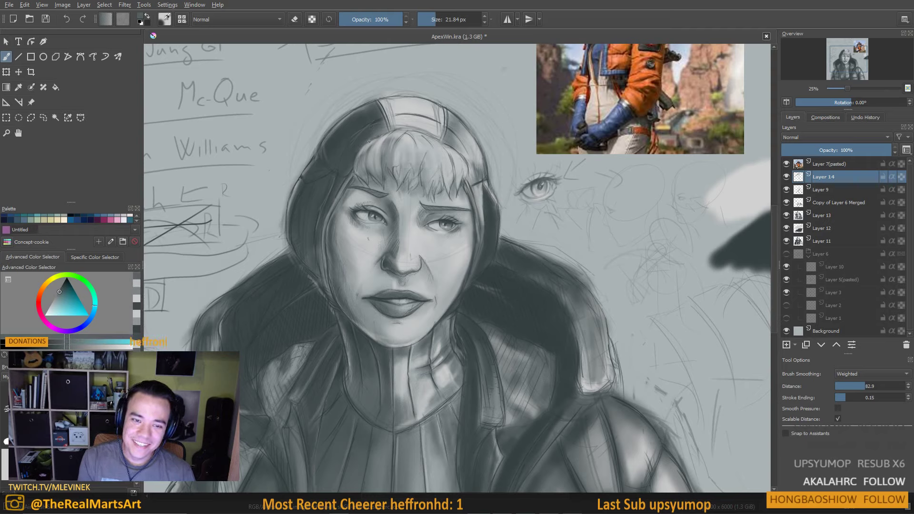
{"action": "left_click", "coordinate": [360, 144], "text": "ctrl"}
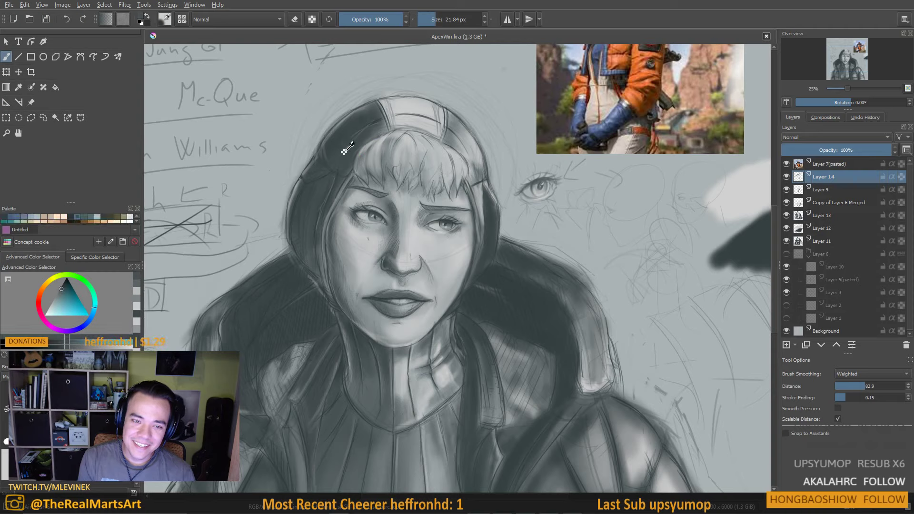
{"action": "left_click_drag", "start_coordinate": [340, 167], "coordinate": [354, 153], "text": "shift"}
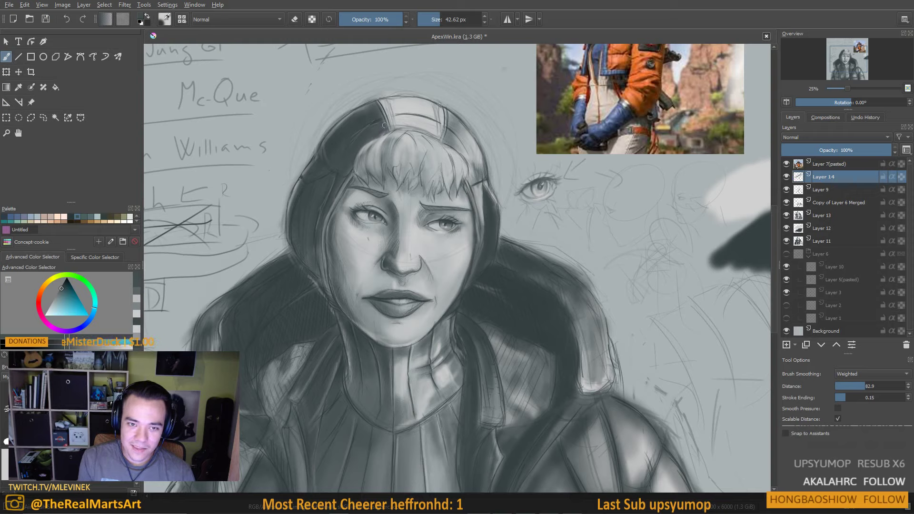
Refine the fringe's outer lock with a mid-grey hair tone and a dark hood tone, using a 20.06 px brush
{"action": "left_click", "coordinate": [371, 175], "text": "ctrl"}
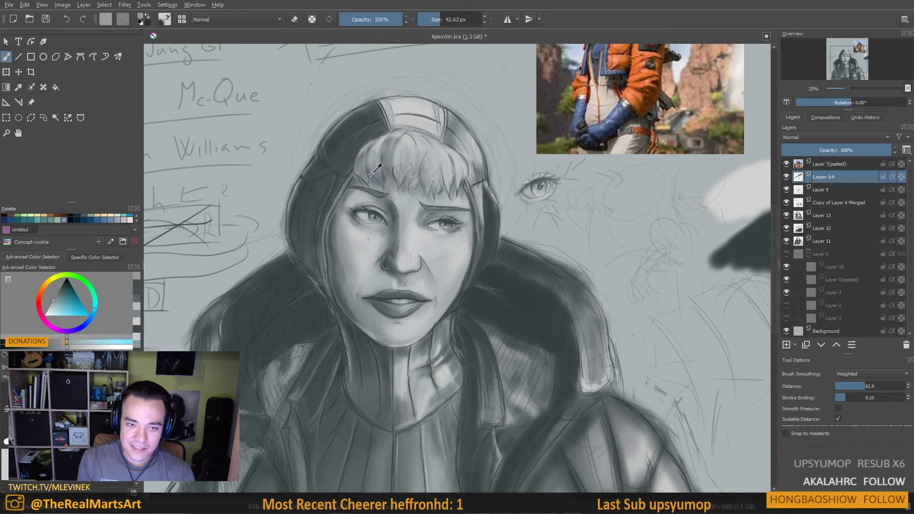
{"action": "left_click", "coordinate": [374, 171], "text": "ctrl"}
{"action": "left_click_drag", "start_coordinate": [375, 169], "coordinate": [358, 164], "text": "shift"}
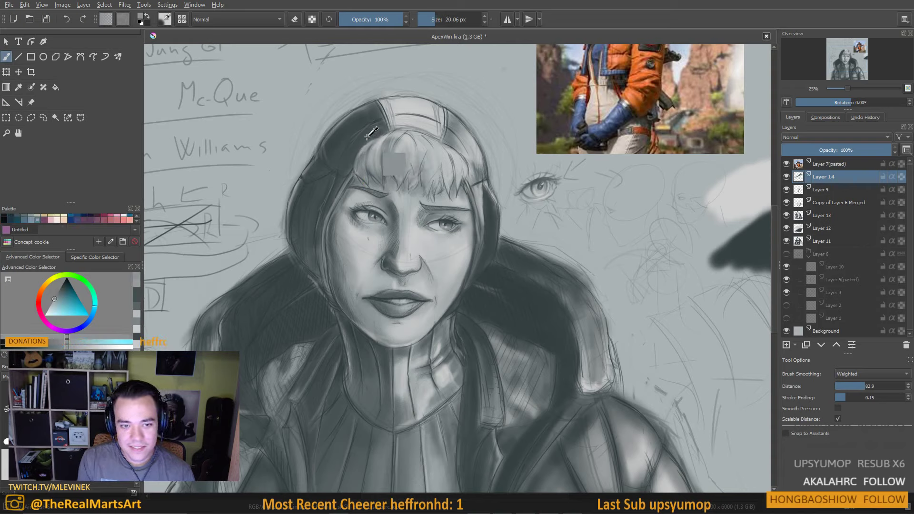
{"action": "left_click", "coordinate": [365, 140], "text": "ctrl"}
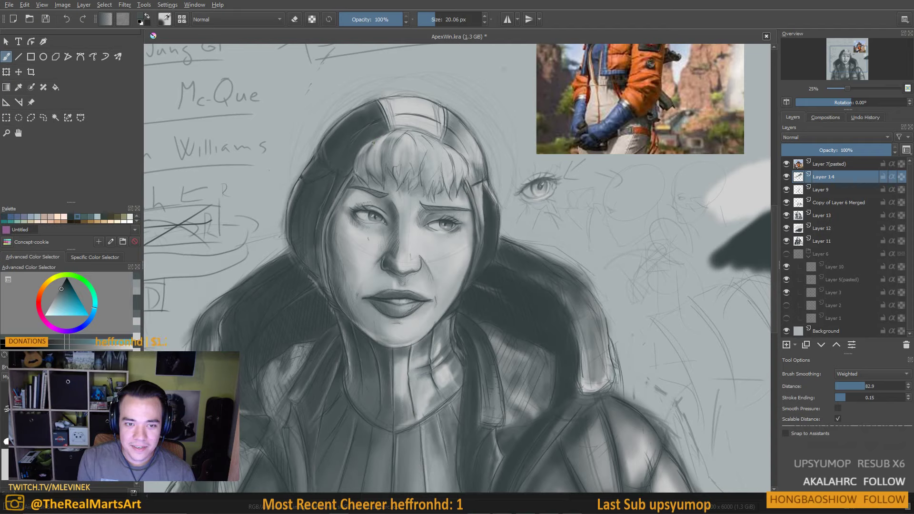
Soften the fringe's outer edge against the hood with alternating sampled light and dark tones, using a 34.10 px brush
{"action": "mouse_move", "coordinate": [361, 162]}
{"action": "left_mouse_down", "text": "ctrl"}
{"action": "mouse_move", "coordinate": [344, 177]}
{"action": "mouse_move", "coordinate": [377, 159]}
{"action": "mouse_move", "coordinate": [357, 147]}
{"action": "left_mouse_up", "text": "ctrl"}
{"action": "key", "text": "bracketright"}
{"action": "key", "text": "bracketright"}
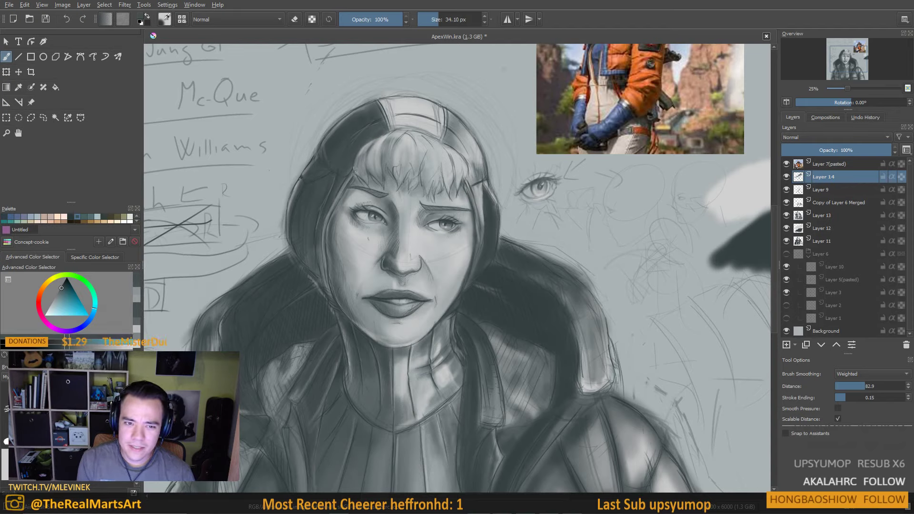
{"action": "left_click", "coordinate": [359, 158], "text": "ctrl"}
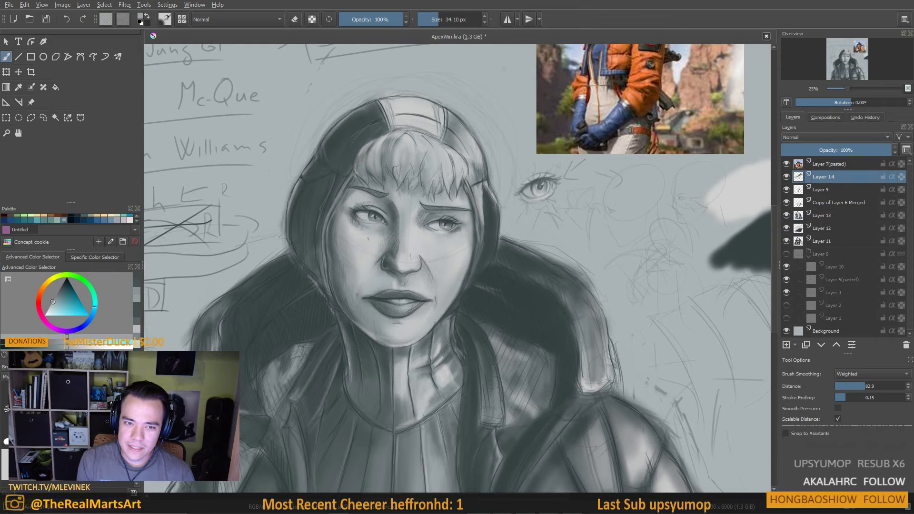
{"action": "left_click", "coordinate": [357, 157], "text": "ctrl"}
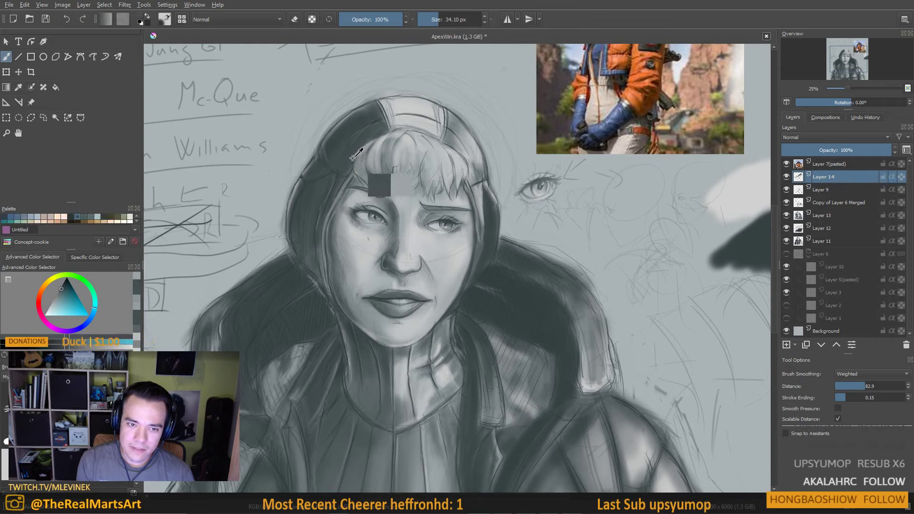
Refine the crown of the fringe with light tones sampled from the hair, enlarging the brush to 54.96 px
{"action": "left_click_drag", "start_coordinate": [381, 231], "coordinate": [373, 249]}
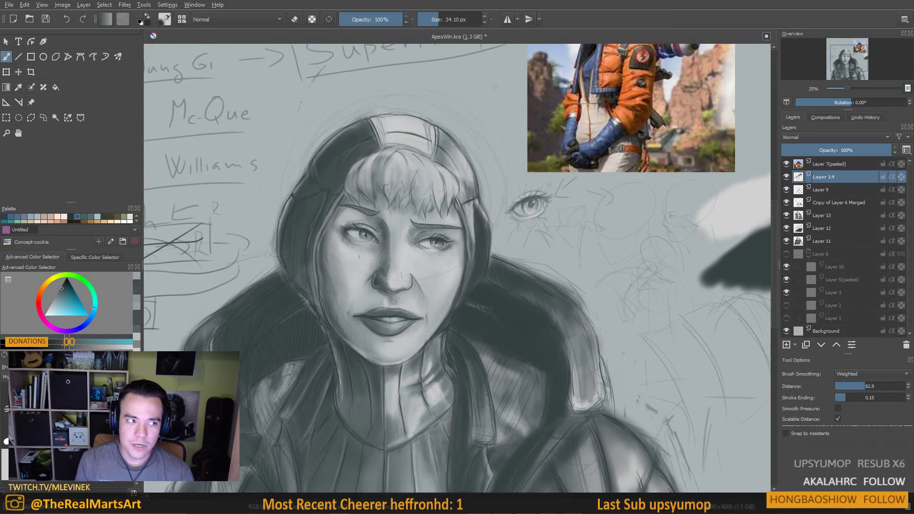
{"action": "left_click", "coordinate": [378, 135], "text": "ctrl"}
{"action": "left_click", "coordinate": [384, 152], "text": "ctrl"}
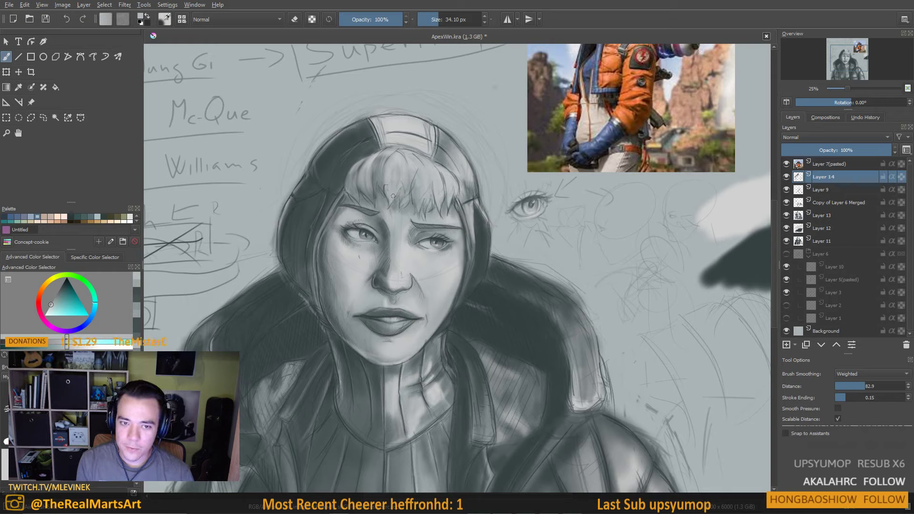
{"action": "mouse_move", "coordinate": [419, 176]}
{"action": "left_mouse_down", "text": "shift"}
{"action": "mouse_move", "coordinate": [428, 177]}
{"action": "mouse_move", "coordinate": [415, 167]}
{"action": "left_mouse_up", "text": "shift"}
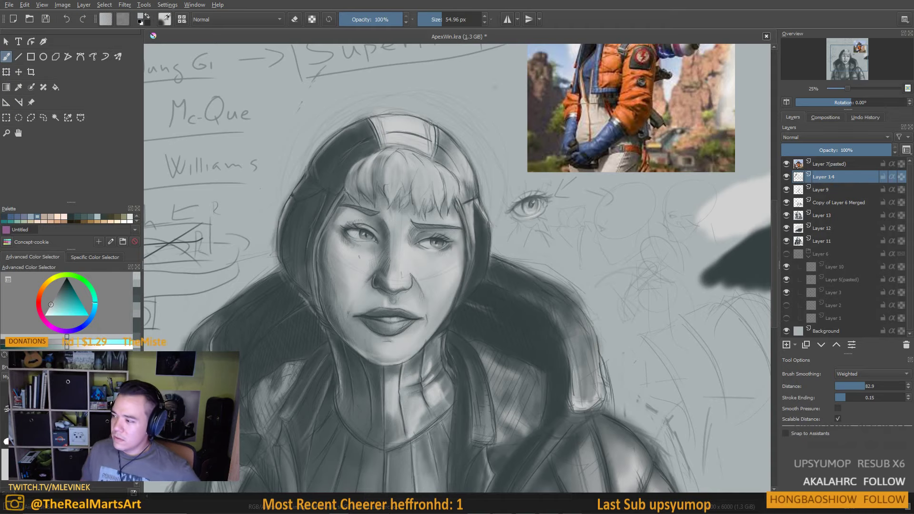
Shade the dark hood section beside the fringe with a sampled dark hood tone, using the 54.96 px brush
{"action": "left_click", "coordinate": [364, 151], "text": "ctrl"}
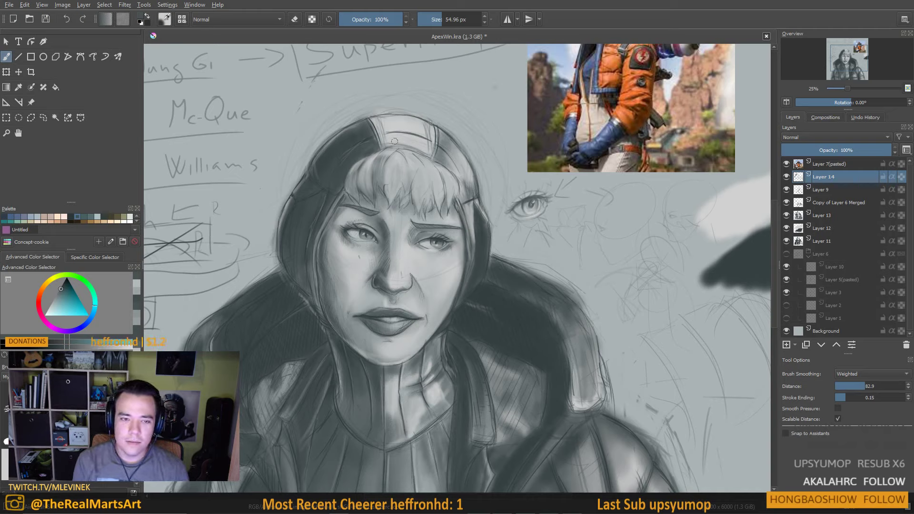
{"action": "left_click", "coordinate": [345, 138], "text": "ctrl"}
{"action": "mouse_move", "coordinate": [345, 138]}
{"action": "left_mouse_down"}
{"action": "mouse_move", "coordinate": [359, 127]}
{"action": "mouse_move", "coordinate": [352, 132]}
{"action": "left_mouse_up"}
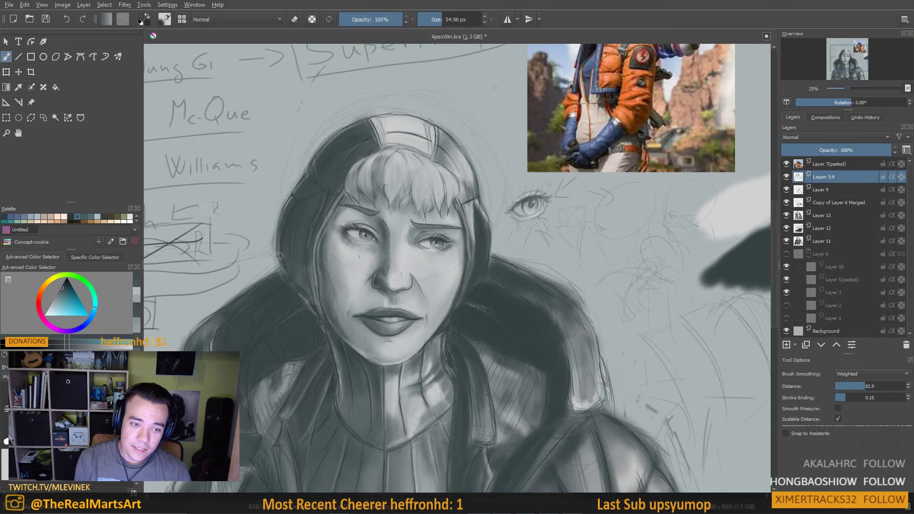
On Layer 12, rework the hood's light centre panel and its borders with sampled dark and light tones, using 23.57 and 84.33 px brushes
{"action": "scroll", "coordinate": [324, 296], "scroll_direction": "up", "scroll_amount": 1}
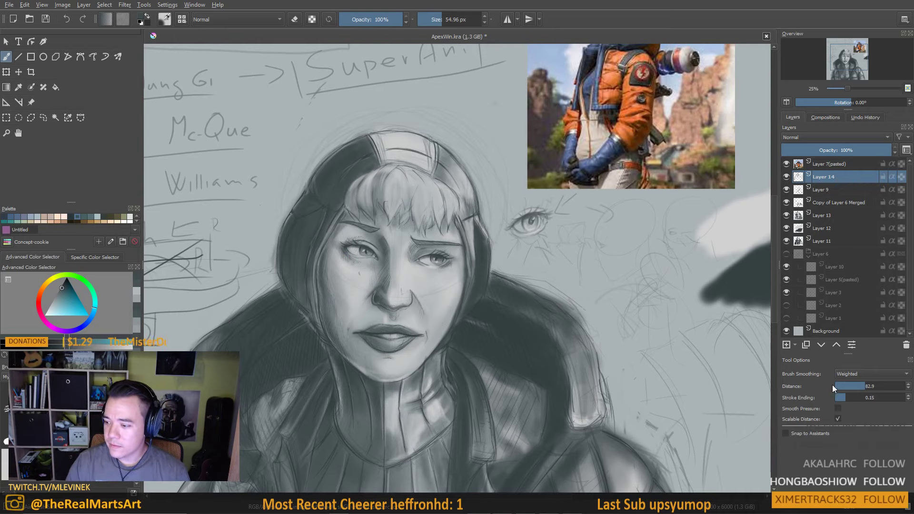
{"action": "left_click", "coordinate": [826, 230]}
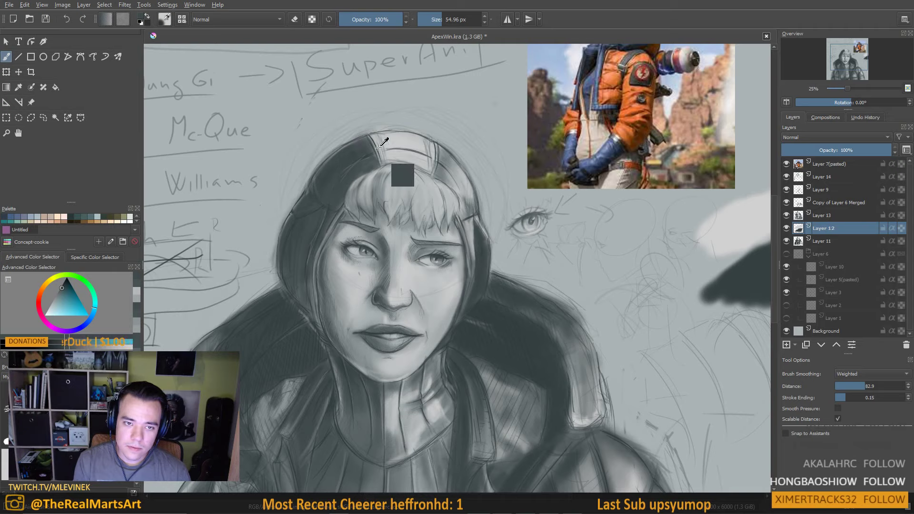
{"action": "left_click", "coordinate": [366, 156], "text": "ctrl"}
{"action": "left_click_drag", "start_coordinate": [365, 157], "coordinate": [370, 152], "text": "shift"}
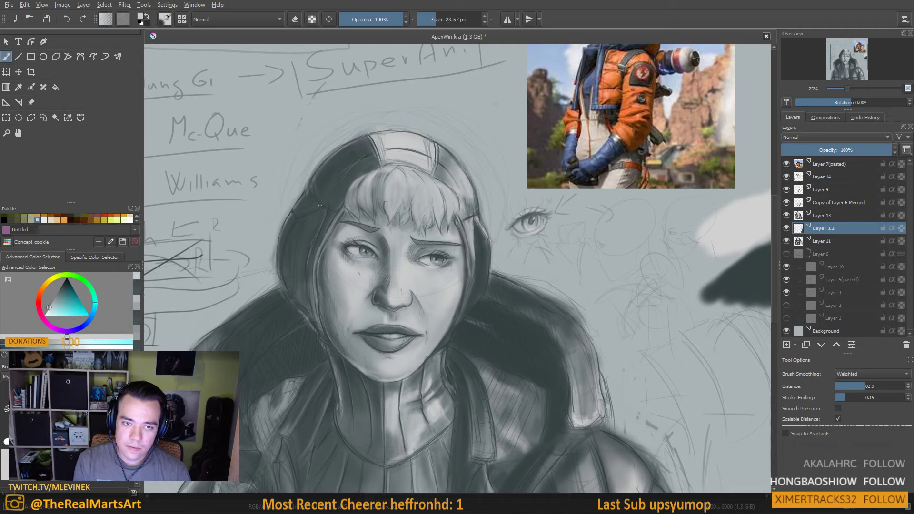
{"action": "left_click", "coordinate": [409, 156], "text": "ctrl"}
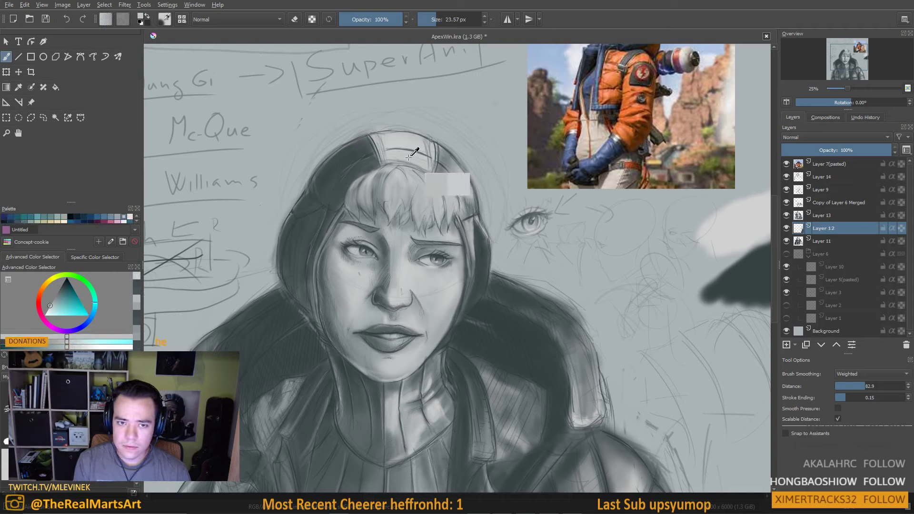
{"action": "mouse_move", "coordinate": [375, 137]}
{"action": "left_mouse_down"}
{"action": "mouse_move", "coordinate": [383, 156]}
{"action": "mouse_move", "coordinate": [363, 153]}
{"action": "mouse_move", "coordinate": [447, 166]}
{"action": "mouse_move", "coordinate": [414, 150]}
{"action": "mouse_move", "coordinate": [422, 143]}
{"action": "mouse_move", "coordinate": [429, 162]}
{"action": "left_mouse_up"}
{"action": "left_click", "coordinate": [361, 150], "text": "ctrl"}
{"action": "left_click", "coordinate": [446, 165], "text": "ctrl"}
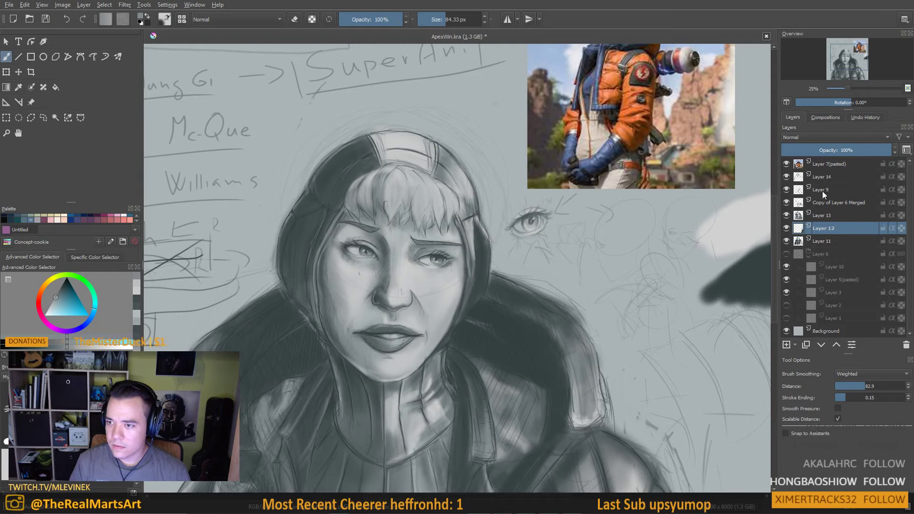
On Layer 13, tone down the side and upper edge of the hood's light centre panel with mid-grey, reducing the brush to 45.01 px
{"action": "left_click", "coordinate": [826, 215]}
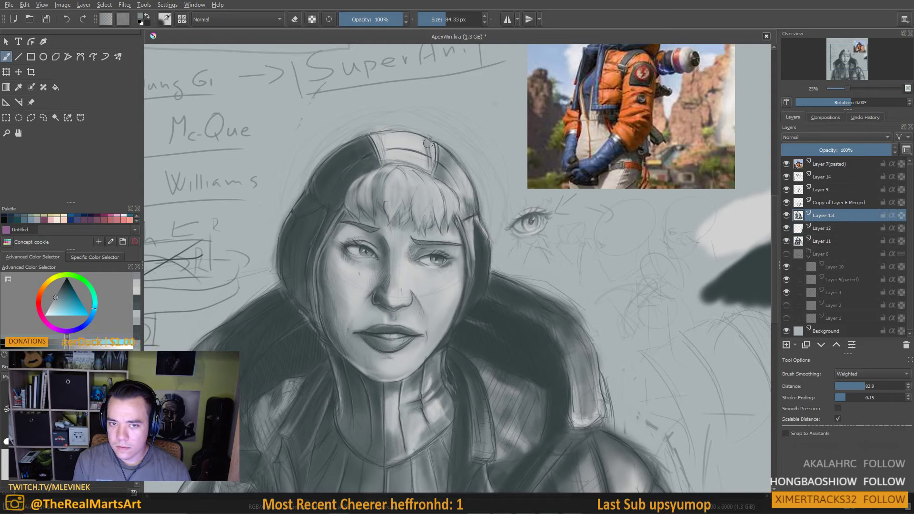
{"action": "left_click_drag", "start_coordinate": [429, 143], "coordinate": [428, 170]}
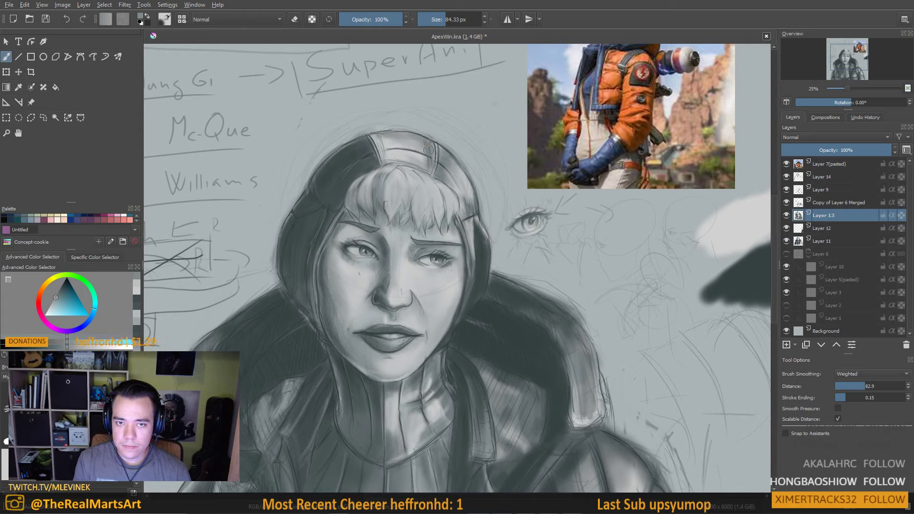
{"action": "left_click", "coordinate": [394, 135], "text": "ctrl"}
{"action": "left_click_drag", "start_coordinate": [403, 138], "coordinate": [386, 139], "text": "shift"}
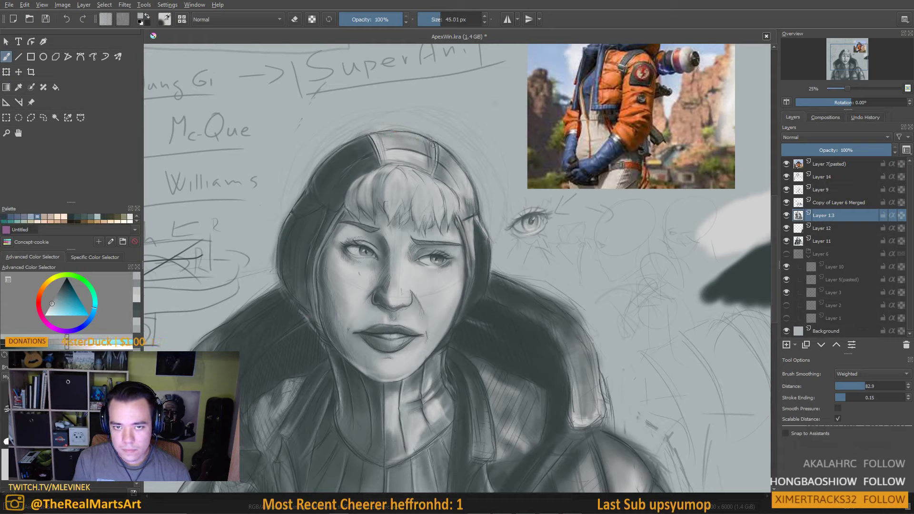
Blend the upper part of the hood's centre panel with sampled light and mid-grey tones, using 33.45 and 95.40 px brushes
{"action": "left_click", "coordinate": [752, 249], "text": "ctrl"}
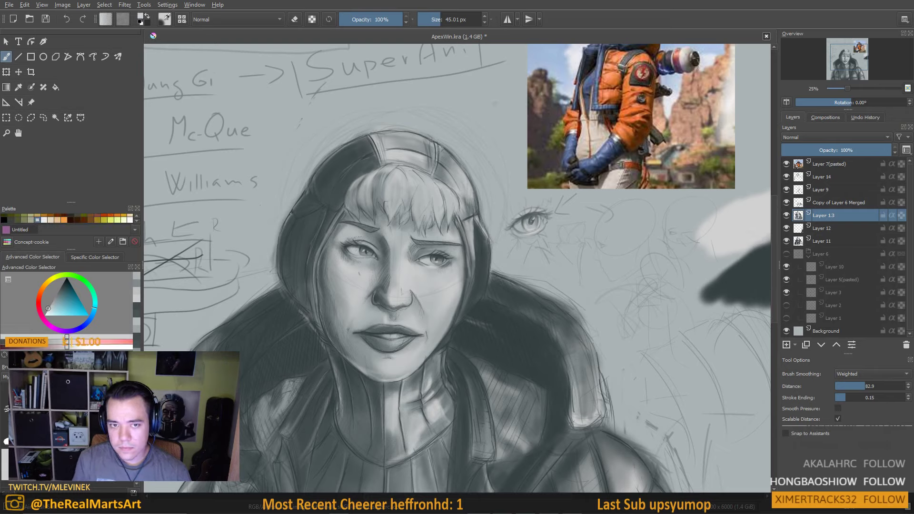
{"action": "left_click_drag", "start_coordinate": [387, 133], "coordinate": [416, 139]}
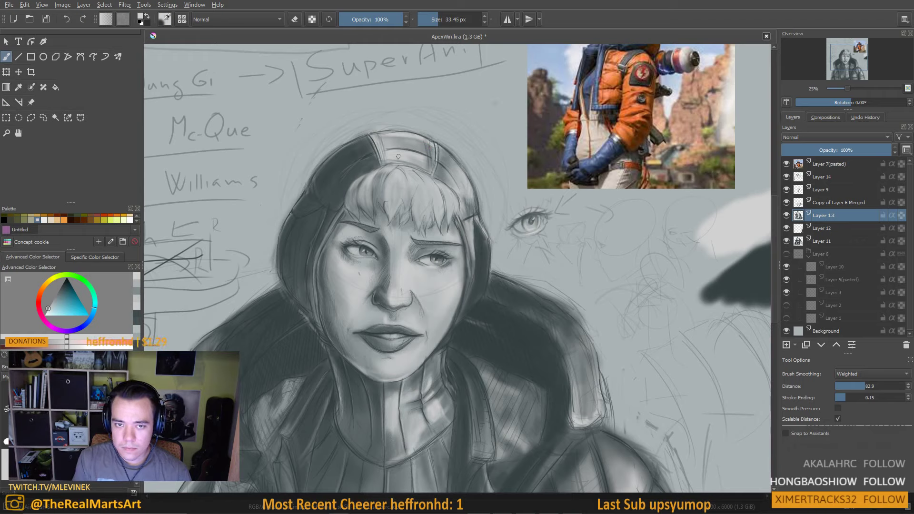
{"action": "mouse_move", "coordinate": [413, 136]}
{"action": "left_mouse_down", "text": "shift"}
{"action": "mouse_move", "coordinate": [433, 160]}
{"action": "mouse_move", "coordinate": [398, 153]}
{"action": "left_mouse_up", "text": "shift"}
{"action": "left_click", "coordinate": [415, 144], "text": "ctrl"}
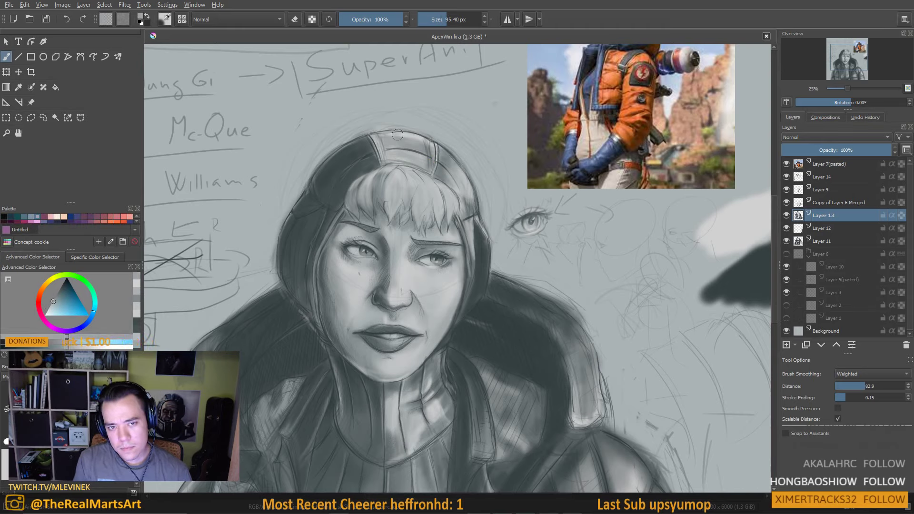
{"action": "left_click", "coordinate": [404, 141], "text": "ctrl"}
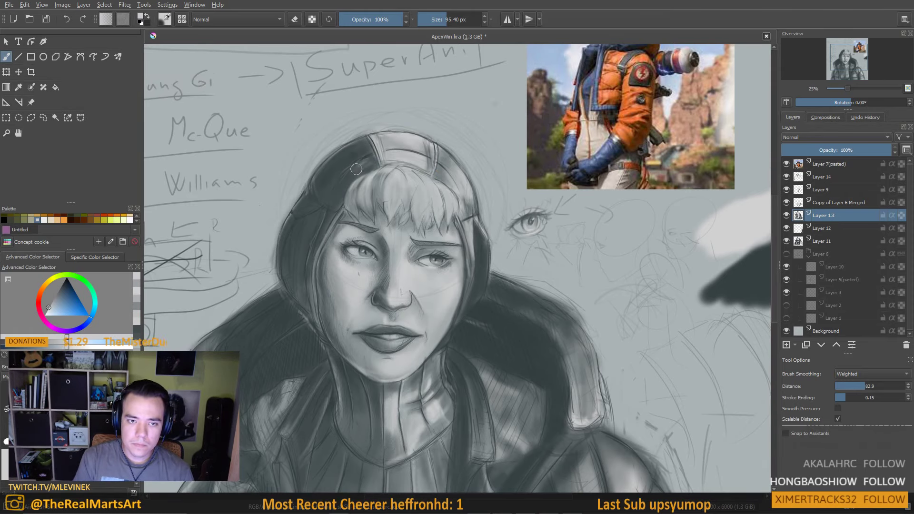
On Layer 14, add soft mid-grey light to the dark hood section beside the fringe and blend it with sampled dark tones at 95.40 px
{"action": "left_click", "coordinate": [828, 164]}
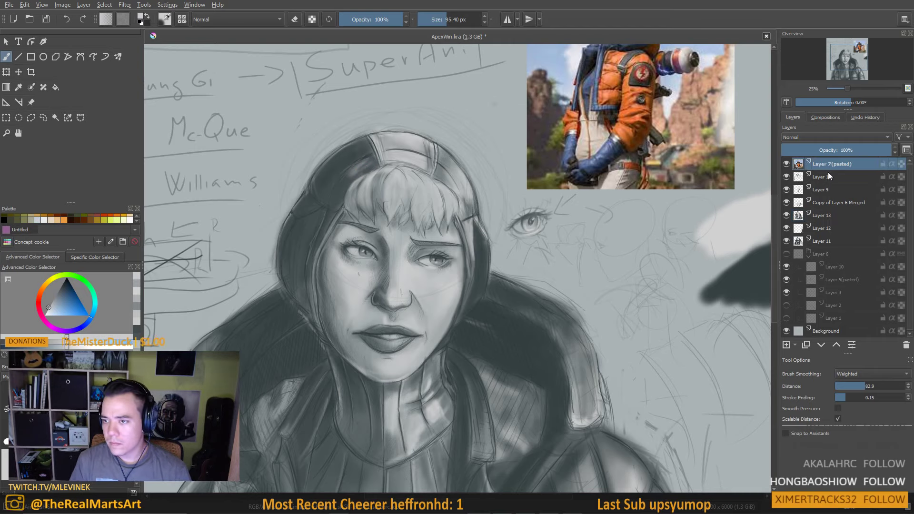
{"action": "left_click", "coordinate": [828, 177]}
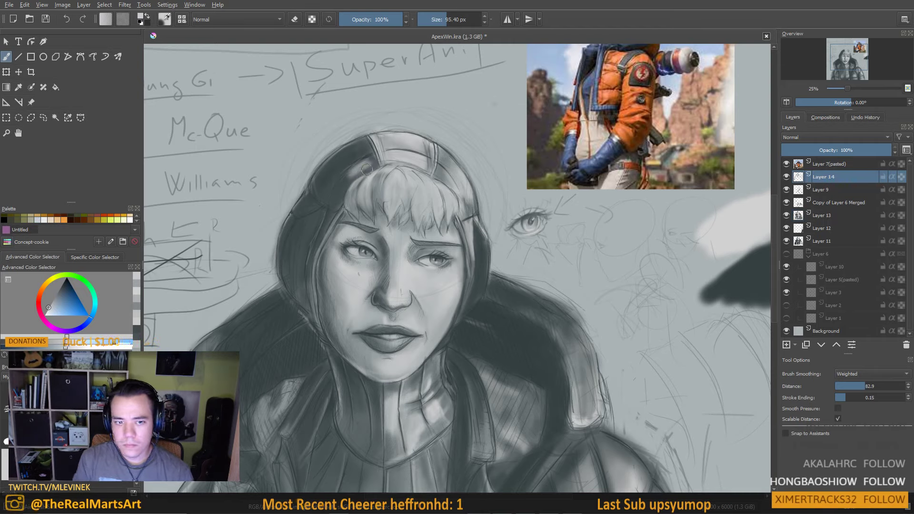
{"action": "left_click", "coordinate": [354, 179], "text": "ctrl"}
{"action": "left_click_drag", "start_coordinate": [365, 164], "coordinate": [364, 167]}
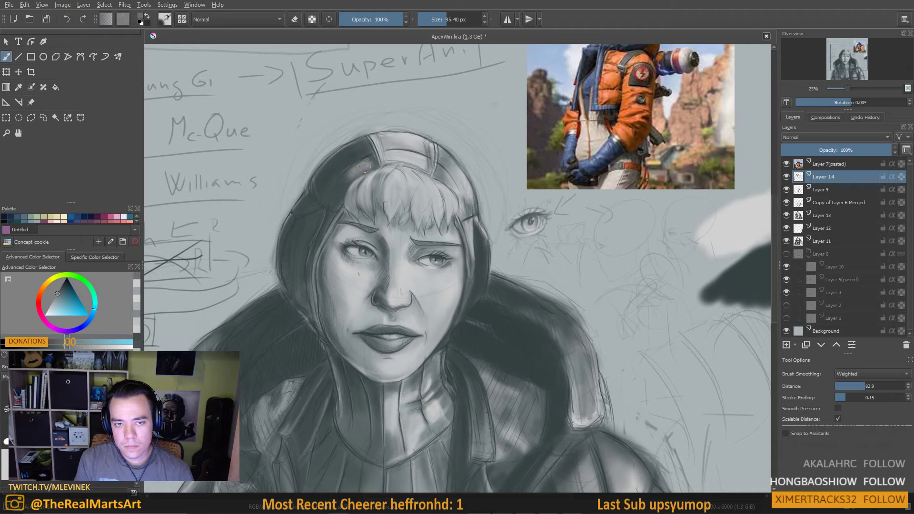
{"action": "left_click", "coordinate": [341, 190], "text": "ctrl"}
{"action": "mouse_move", "coordinate": [335, 194]}
{"action": "left_mouse_down"}
{"action": "mouse_move", "coordinate": [355, 166]}
{"action": "mouse_move", "coordinate": [349, 181]}
{"action": "mouse_move", "coordinate": [374, 166]}
{"action": "mouse_move", "coordinate": [362, 152]}
{"action": "left_mouse_up"}
{"action": "left_click", "coordinate": [349, 181], "text": "ctrl"}
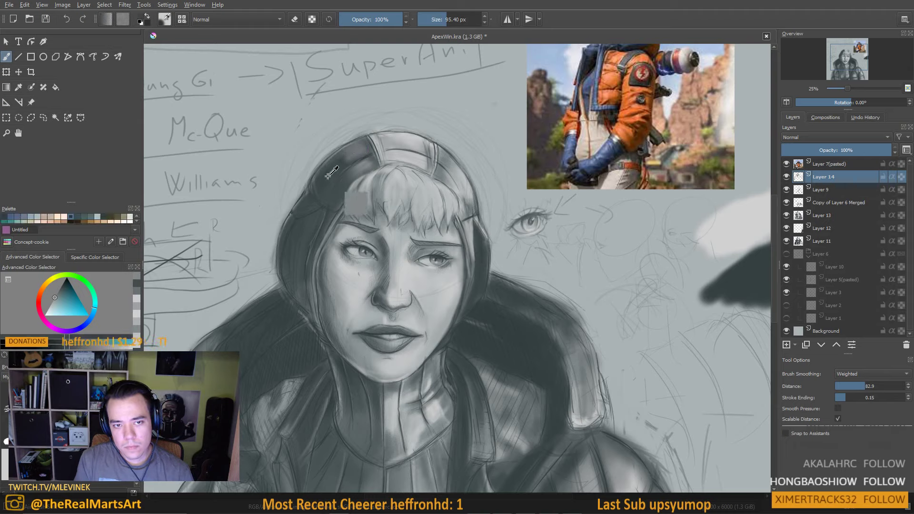
{"action": "left_click", "coordinate": [340, 168], "text": "ctrl"}
{"action": "mouse_move", "coordinate": [340, 168]}
{"action": "left_mouse_down"}
{"action": "mouse_move", "coordinate": [343, 152]}
{"action": "mouse_move", "coordinate": [347, 176]}
{"action": "left_mouse_up"}
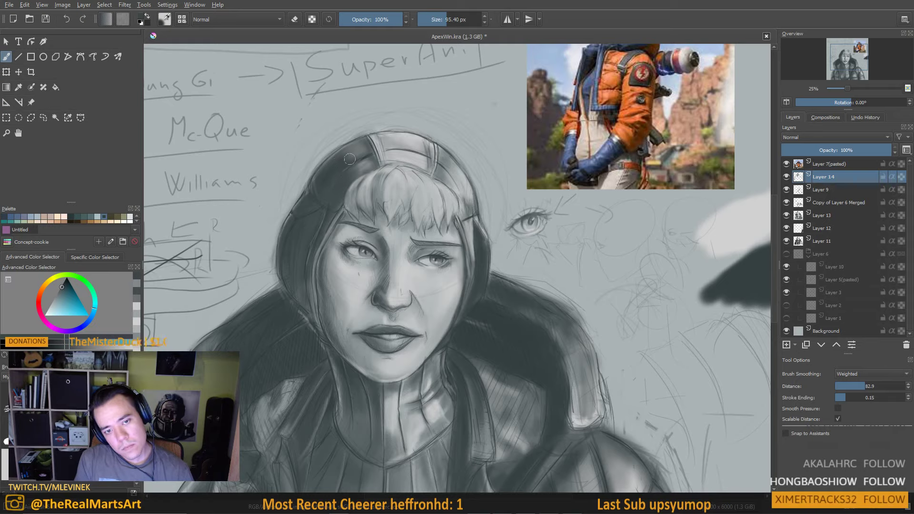
{"action": "scroll", "coordinate": [366, 108], "scroll_direction": "down", "scroll_amount": 2}
{"action": "scroll", "coordinate": [365, 108], "scroll_direction": "down", "scroll_amount": 2}
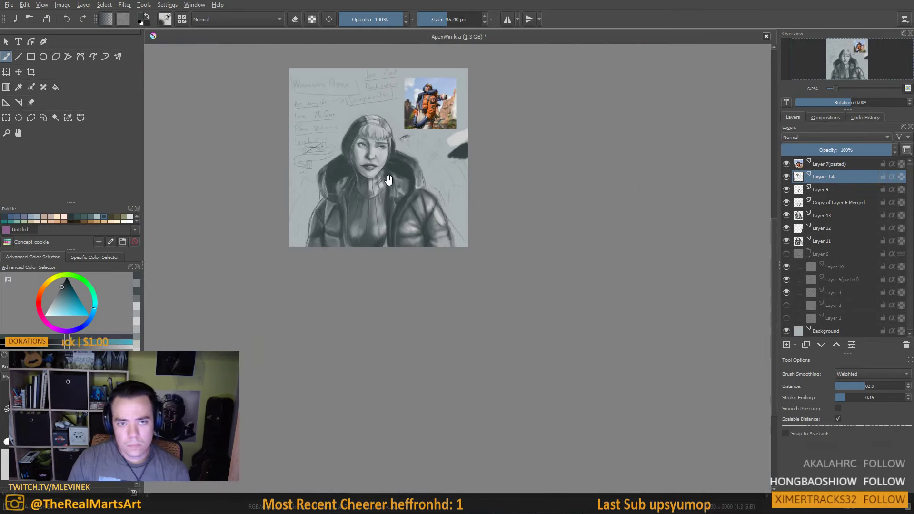
{"action": "left_click_drag", "start_coordinate": [389, 179], "coordinate": [392, 187]}
{"action": "scroll", "coordinate": [392, 187], "scroll_direction": "up", "scroll_amount": 1}
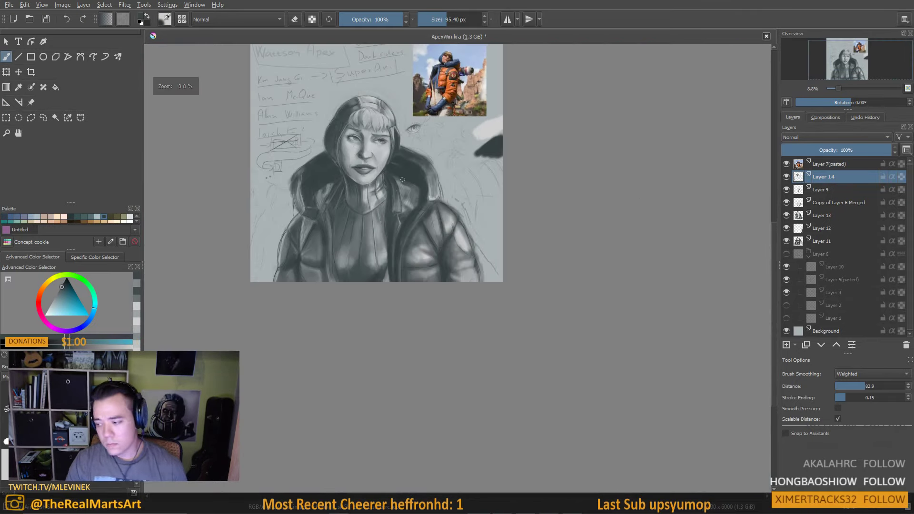
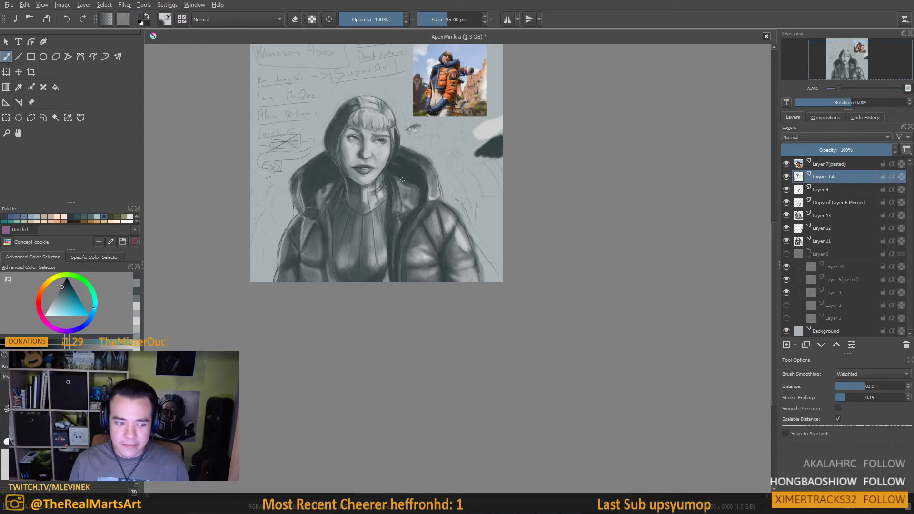
{"action": "key", "text": "super"}
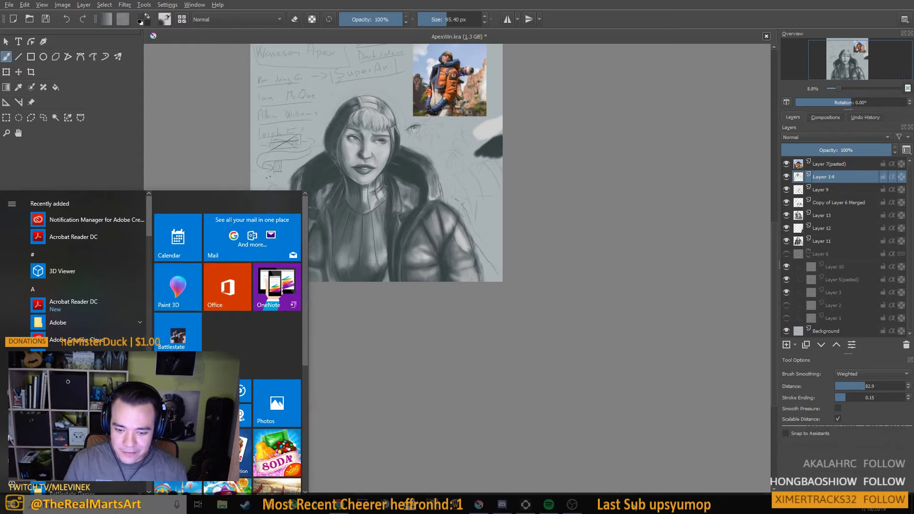
{"action": "left_click", "coordinate": [577, 384]}
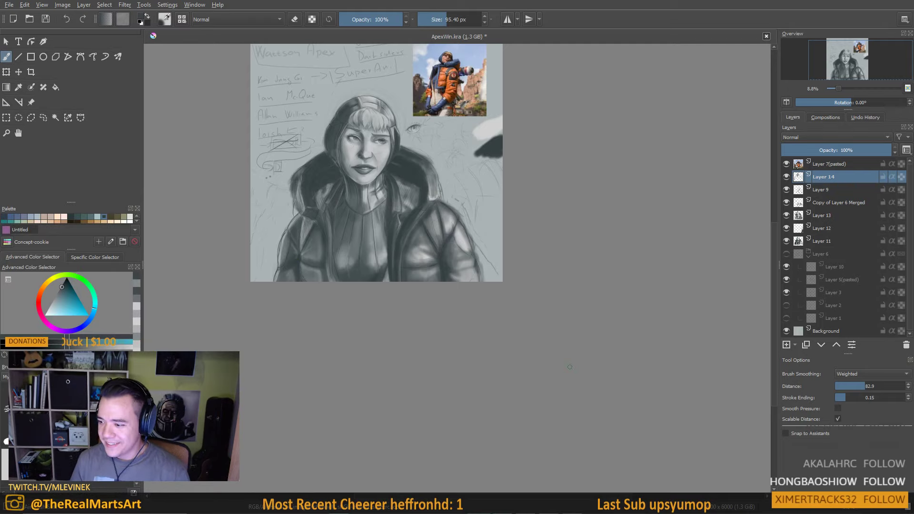
On Layer 14, soften the shading along the face's shadowed cheek and jaw edge with sampled grey tones, using 47.72 and 91.89 px brushes
{"action": "scroll", "coordinate": [307, 153], "scroll_direction": "up", "scroll_amount": 4}
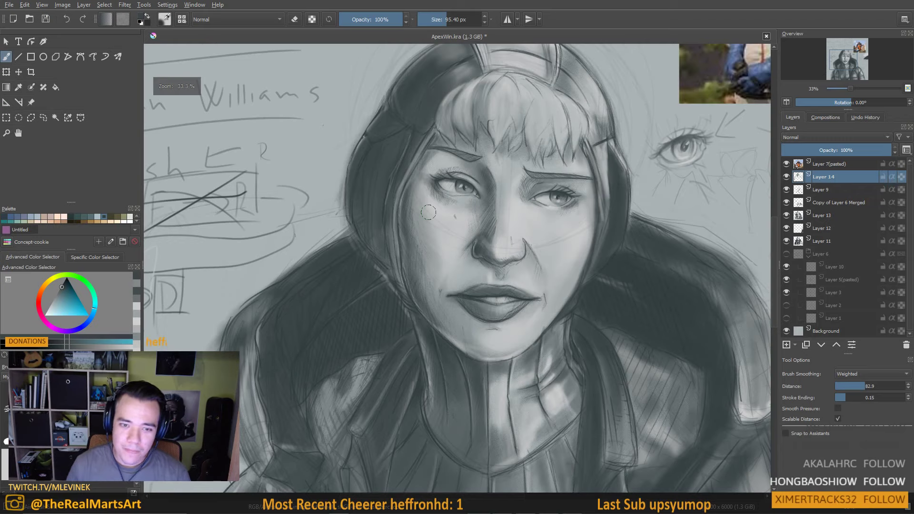
{"action": "left_click", "coordinate": [405, 194], "text": "ctrl"}
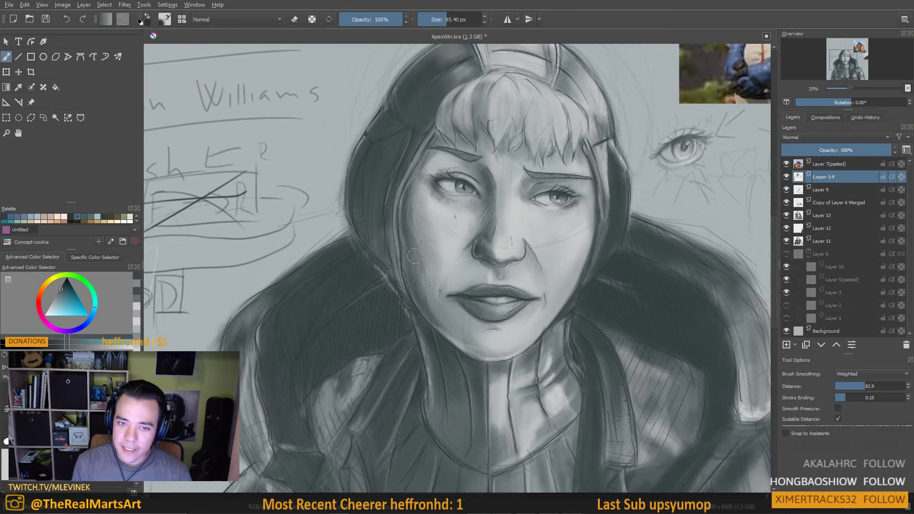
{"action": "left_click_drag", "start_coordinate": [431, 310], "coordinate": [406, 289]}
{"action": "left_click", "coordinate": [591, 199], "text": "ctrl"}
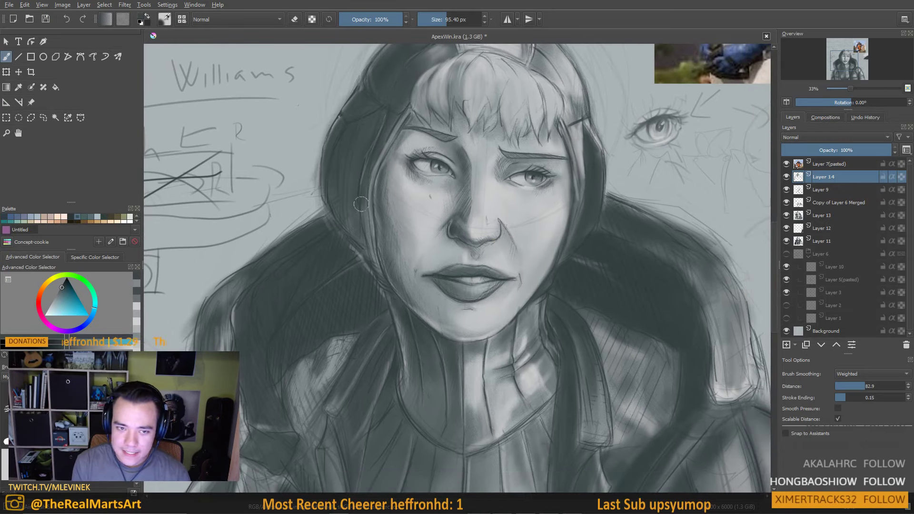
{"action": "left_click_drag", "start_coordinate": [370, 184], "coordinate": [353, 184], "text": "shift"}
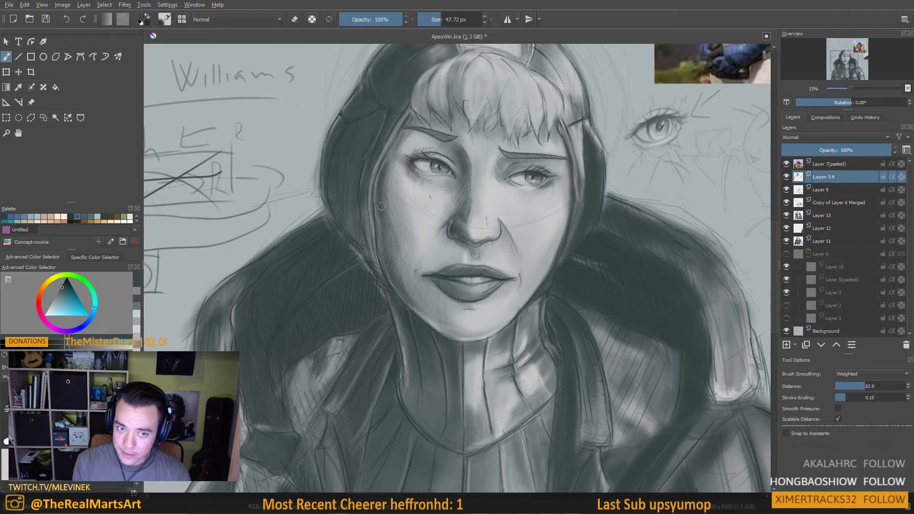
{"action": "left_click", "coordinate": [394, 233], "text": "ctrl"}
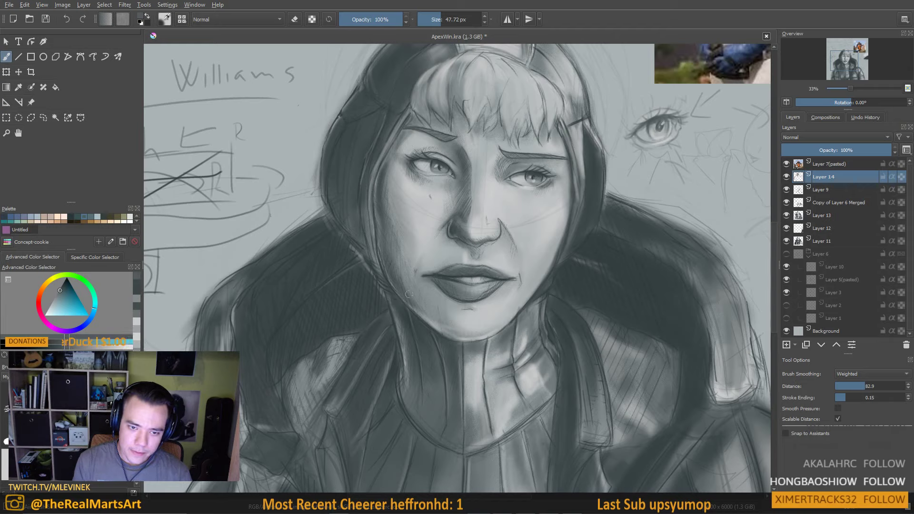
{"action": "left_click_drag", "start_coordinate": [399, 287], "coordinate": [431, 322]}
{"action": "mouse_move", "coordinate": [403, 293]}
{"action": "left_mouse_down"}
{"action": "mouse_move", "coordinate": [440, 326]}
{"action": "mouse_move", "coordinate": [398, 283]}
{"action": "left_mouse_up"}
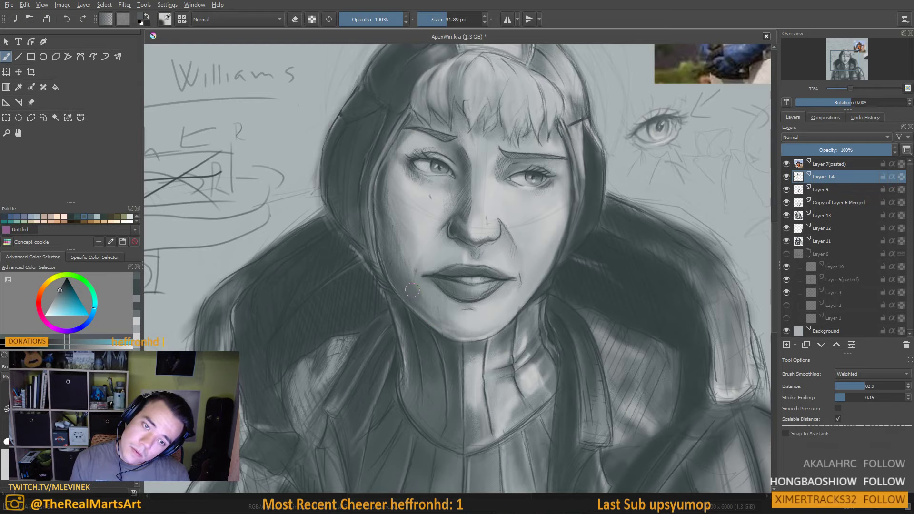
{"action": "scroll", "coordinate": [353, 279], "scroll_direction": "down", "scroll_amount": 5}
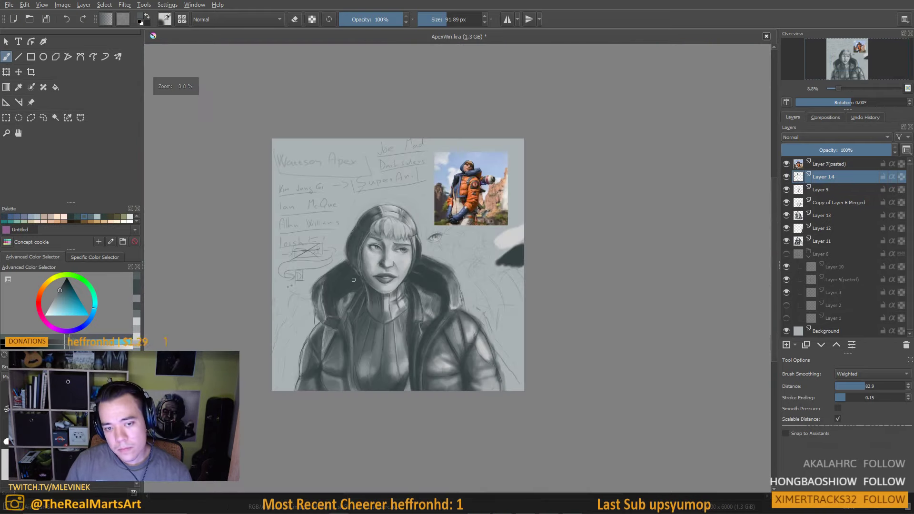
{"action": "scroll", "coordinate": [356, 284], "scroll_direction": "up", "scroll_amount": 3}
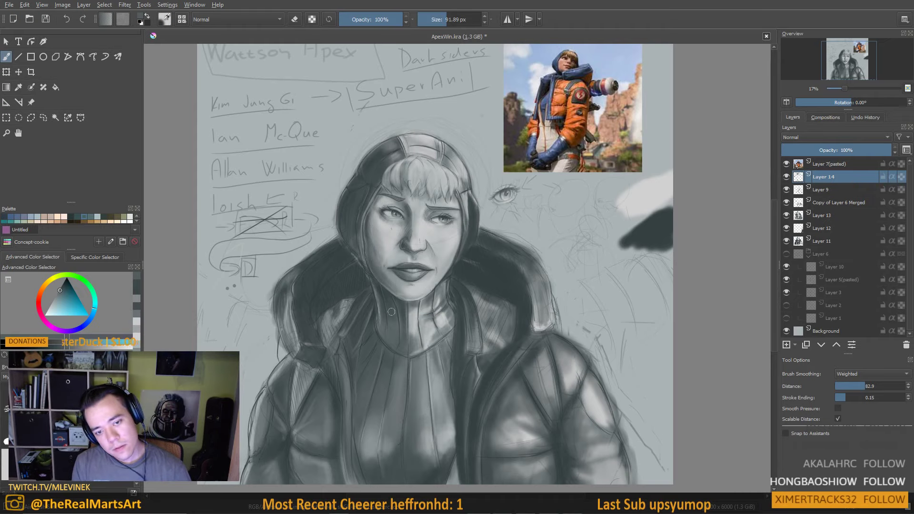
{"action": "left_click", "coordinate": [388, 262], "text": "ctrl"}
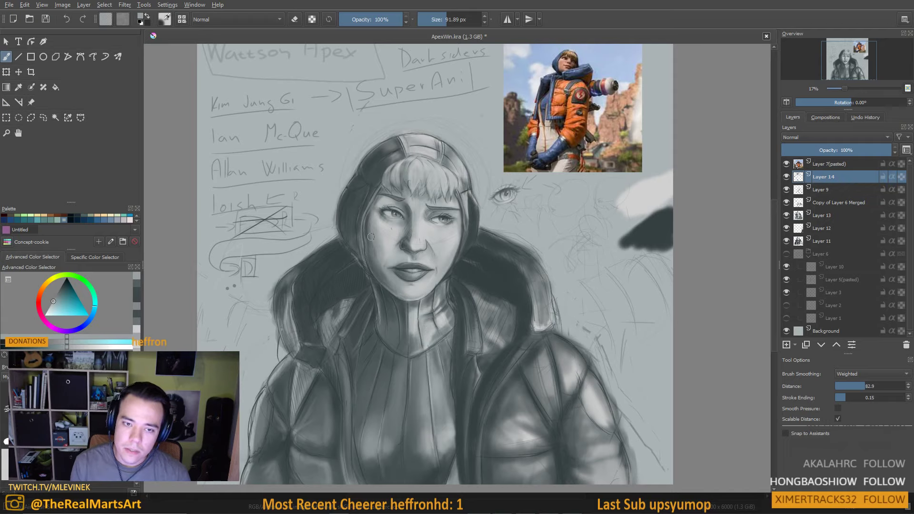
{"action": "scroll", "coordinate": [376, 224], "scroll_direction": "up", "scroll_amount": 2}
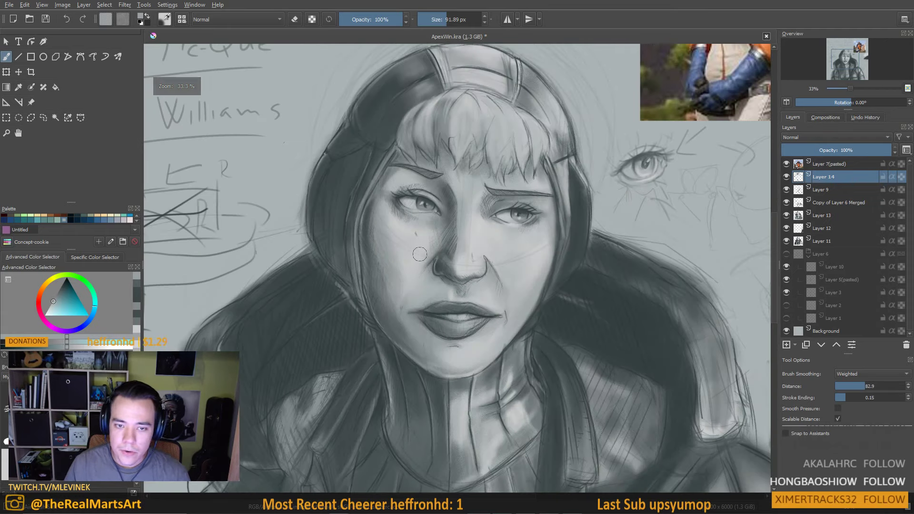
{"action": "left_click_drag", "start_coordinate": [419, 262], "coordinate": [354, 361]}
{"action": "left_click_drag", "start_coordinate": [502, 348], "coordinate": [449, 323]}
{"action": "mouse_move", "coordinate": [432, 394]}
{"action": "left_mouse_down"}
{"action": "mouse_move", "coordinate": [435, 354]}
{"action": "mouse_move", "coordinate": [428, 388]}
{"action": "mouse_move", "coordinate": [443, 378]}
{"action": "left_mouse_up"}
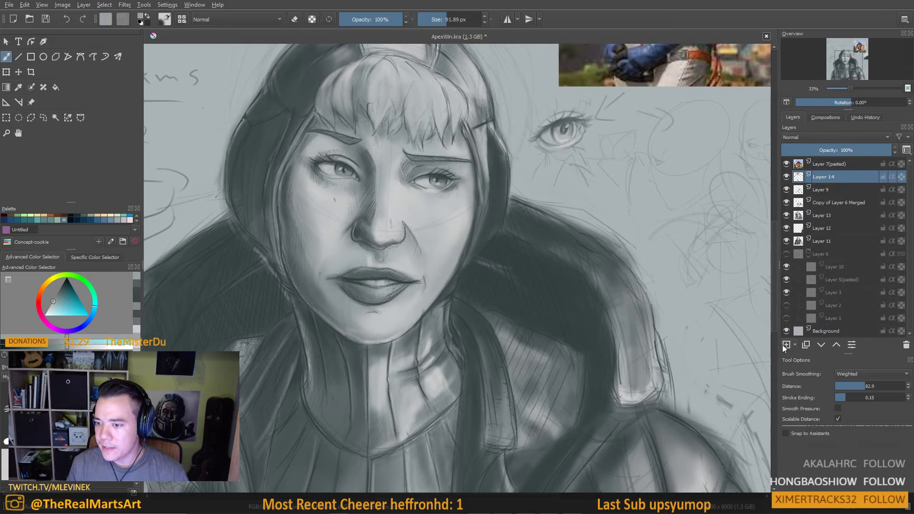
Add a new layer above Layer 14 and prepare a bright red brush at 15% opacity and 38.62 px
{"action": "left_click", "coordinate": [787, 344]}
{"action": "left_click", "coordinate": [40, 302]}
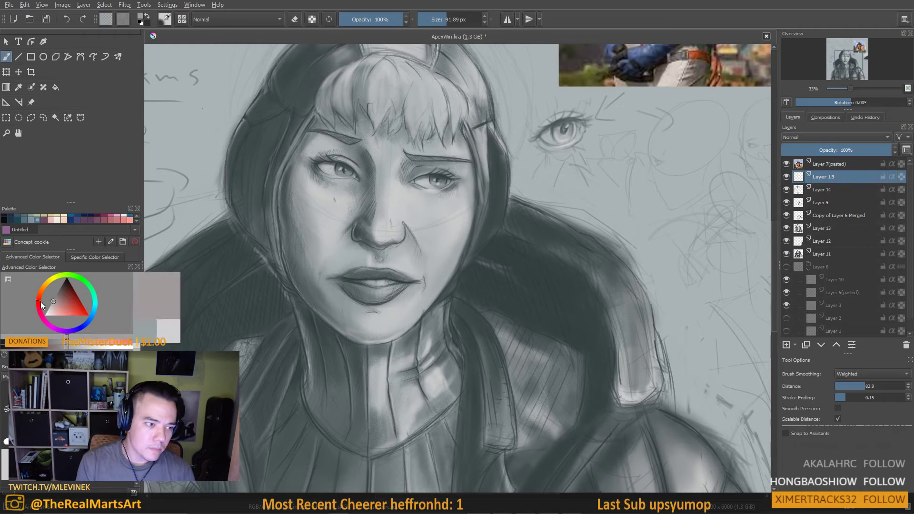
{"action": "left_click_drag", "start_coordinate": [64, 308], "coordinate": [79, 316]}
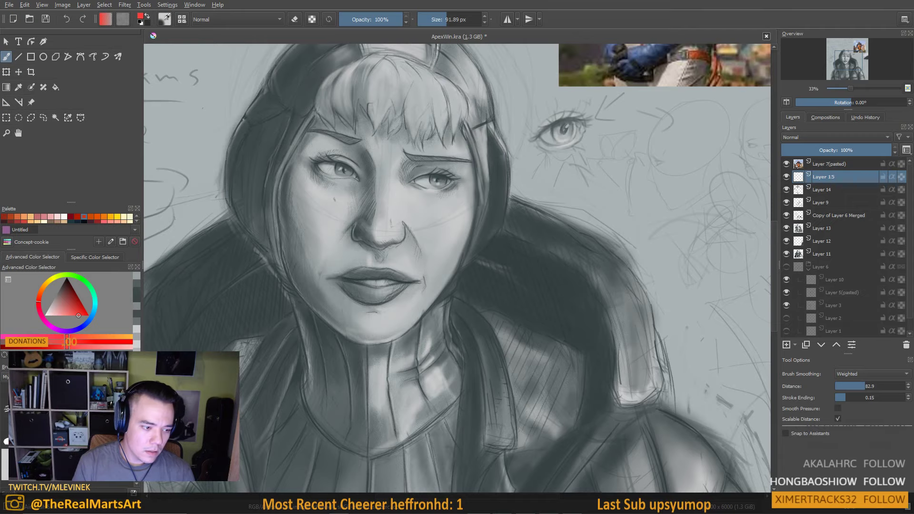
{"action": "key", "text": "slash"}
{"action": "left_click_drag", "start_coordinate": [303, 188], "coordinate": [271, 188]}
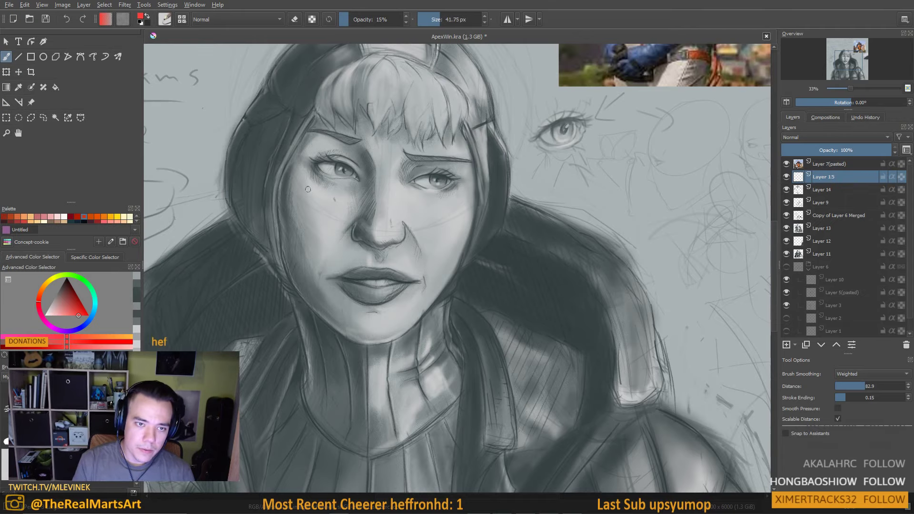
{"action": "left_click_drag", "start_coordinate": [358, 218], "coordinate": [401, 204]}
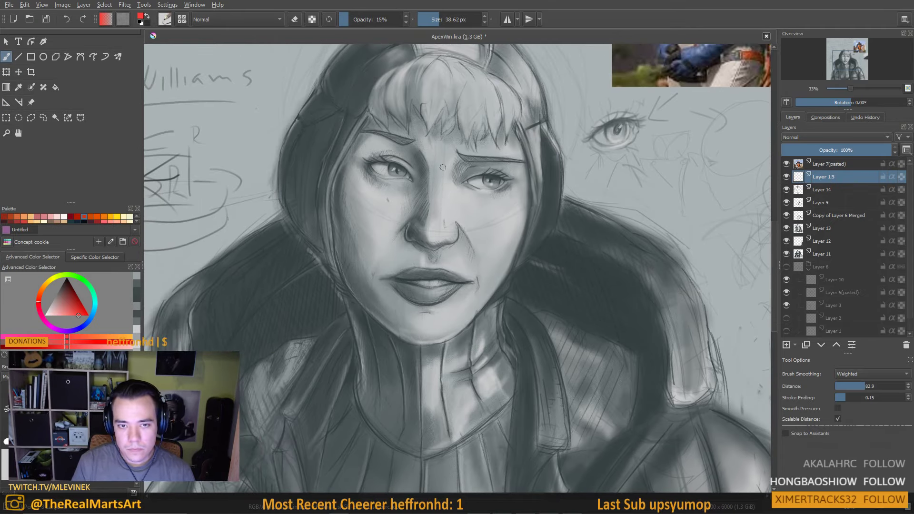
{"action": "mouse_move", "coordinate": [363, 163]}
{"action": "left_mouse_down"}
{"action": "mouse_move", "coordinate": [414, 163]}
{"action": "mouse_move", "coordinate": [418, 182]}
{"action": "left_mouse_up"}
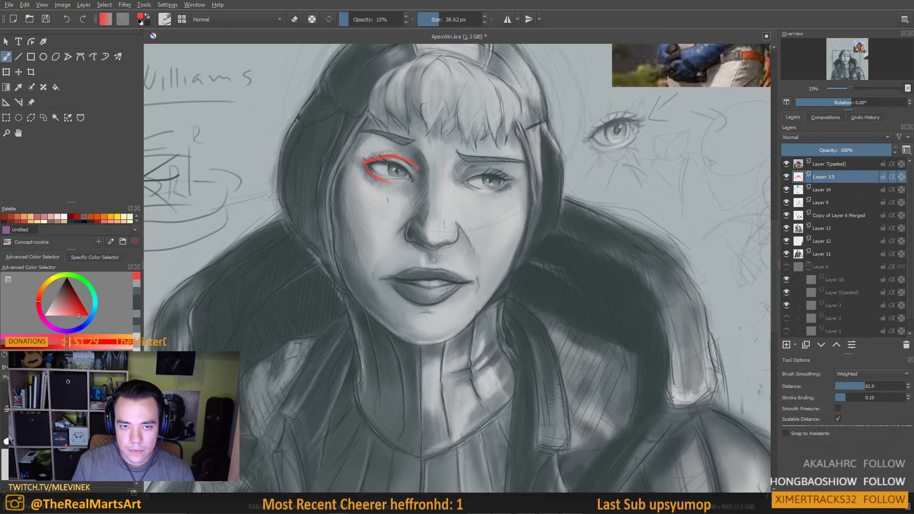
{"action": "left_click_drag", "start_coordinate": [365, 164], "coordinate": [393, 184]}
{"action": "left_click_drag", "start_coordinate": [445, 232], "coordinate": [441, 237]}
{"action": "key", "text": "ctrl+z"}
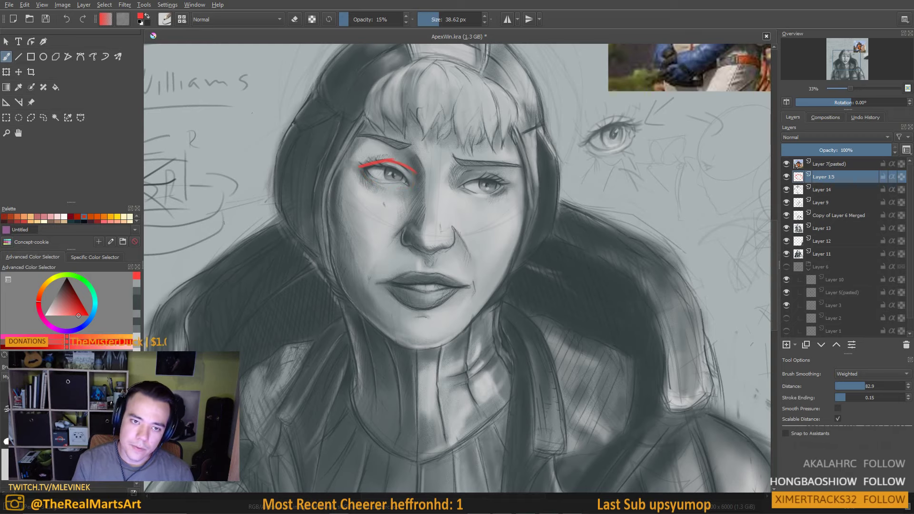
{"action": "key", "text": "ctrl+z"}
{"action": "key", "text": "ctrl+z"}
On Layer 14, outline the shadow-side cheek plane in red, from below the eye along the nose to the mouth corner and back up
{"action": "left_click_drag", "start_coordinate": [327, 192], "coordinate": [314, 213]}
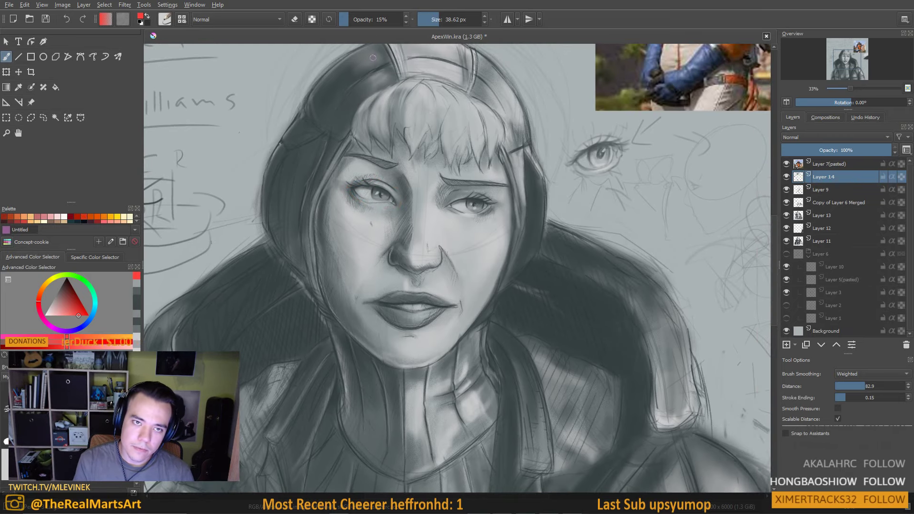
{"action": "mouse_move", "coordinate": [331, 191]}
{"action": "left_mouse_down"}
{"action": "mouse_move", "coordinate": [401, 208]}
{"action": "mouse_move", "coordinate": [362, 294]}
{"action": "left_mouse_up"}
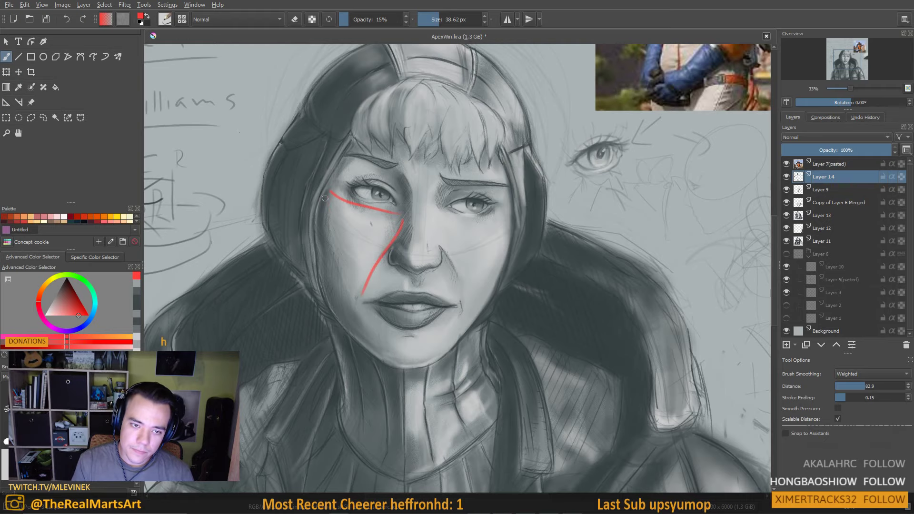
{"action": "left_click_drag", "start_coordinate": [327, 195], "coordinate": [359, 294]}
{"action": "left_click_drag", "start_coordinate": [329, 248], "coordinate": [332, 248]}
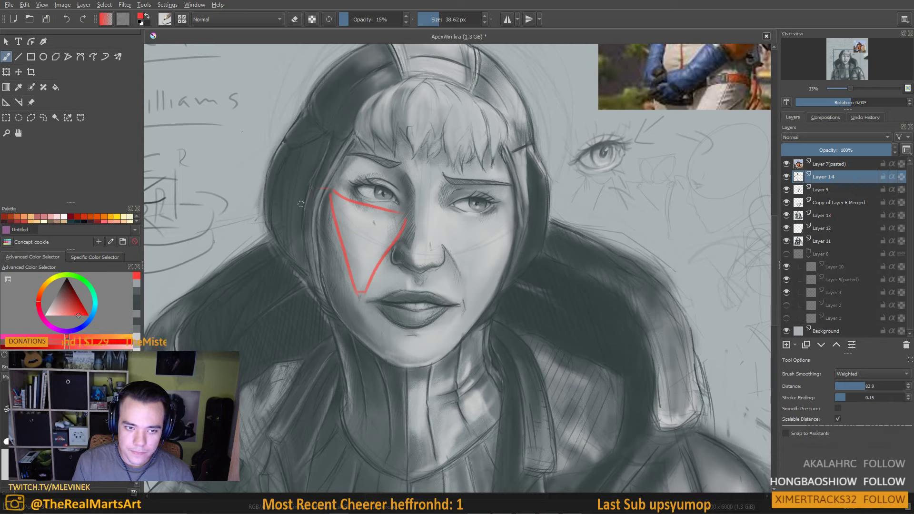
Draw red plane lines along the jaw and chin contour, linking them to the cheek plane, the mouth corner and the lower lip
{"action": "left_click_drag", "start_coordinate": [324, 279], "coordinate": [374, 351]}
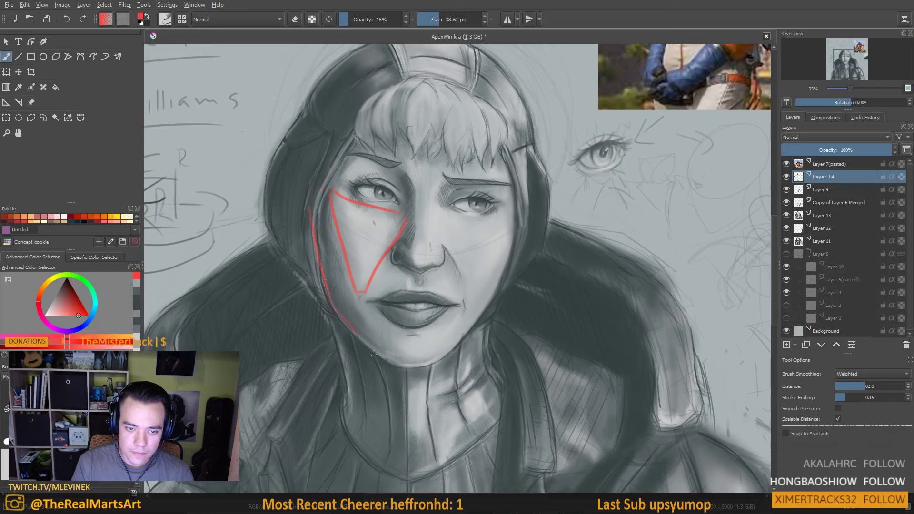
{"action": "left_click_drag", "start_coordinate": [361, 304], "coordinate": [375, 353]}
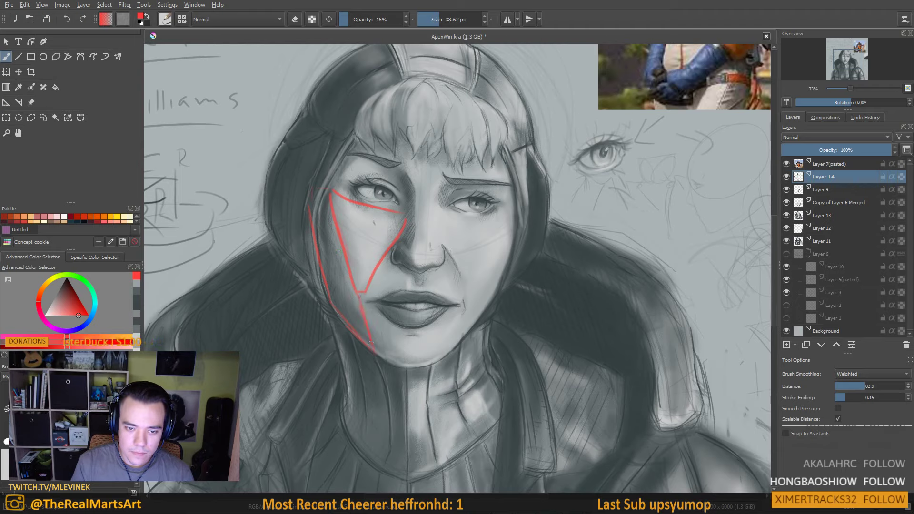
{"action": "left_click_drag", "start_coordinate": [367, 299], "coordinate": [394, 315]}
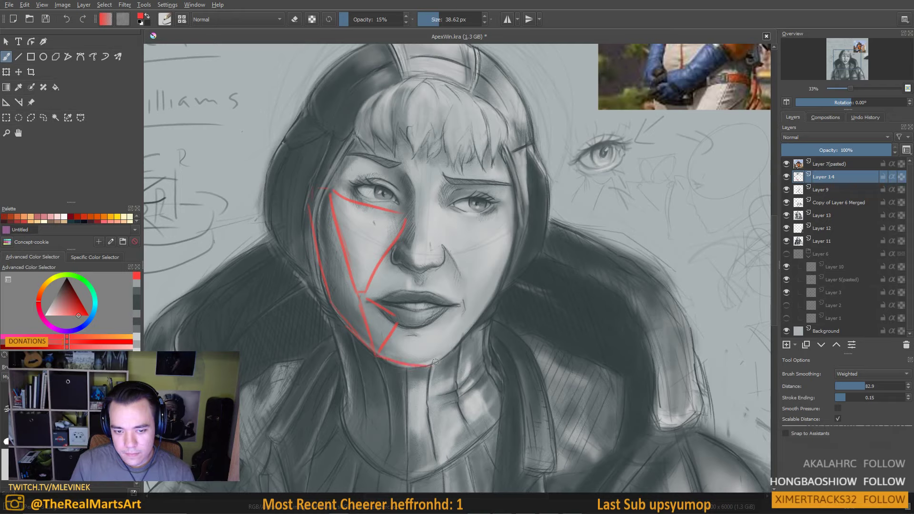
{"action": "left_click_drag", "start_coordinate": [422, 327], "coordinate": [448, 358]}
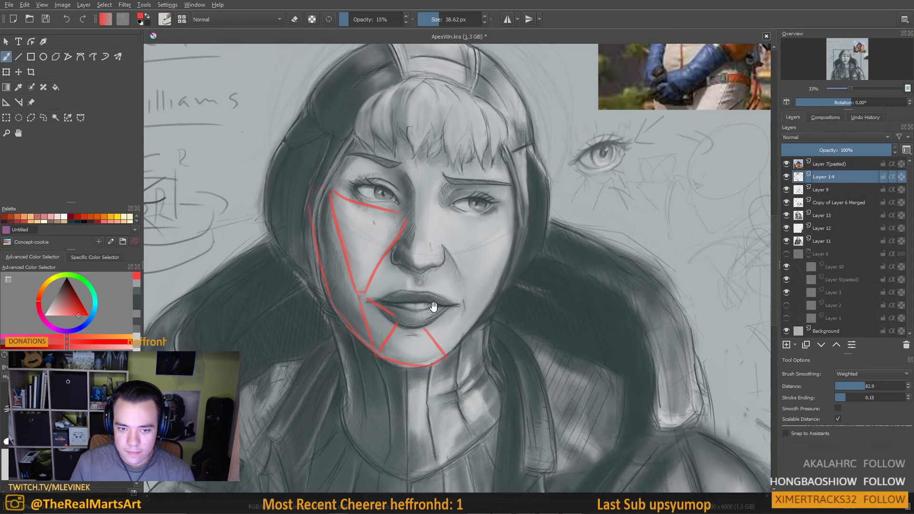
Map the upper lip, nose bridge, nostril and nose tip planes with red lines
{"action": "mouse_move", "coordinate": [433, 307]}
{"action": "left_mouse_down"}
{"action": "mouse_move", "coordinate": [438, 323]}
{"action": "mouse_move", "coordinate": [418, 286]}
{"action": "left_mouse_up"}
{"action": "left_click_drag", "start_coordinate": [371, 314], "coordinate": [424, 289]}
{"action": "left_click_drag", "start_coordinate": [398, 326], "coordinate": [417, 336]}
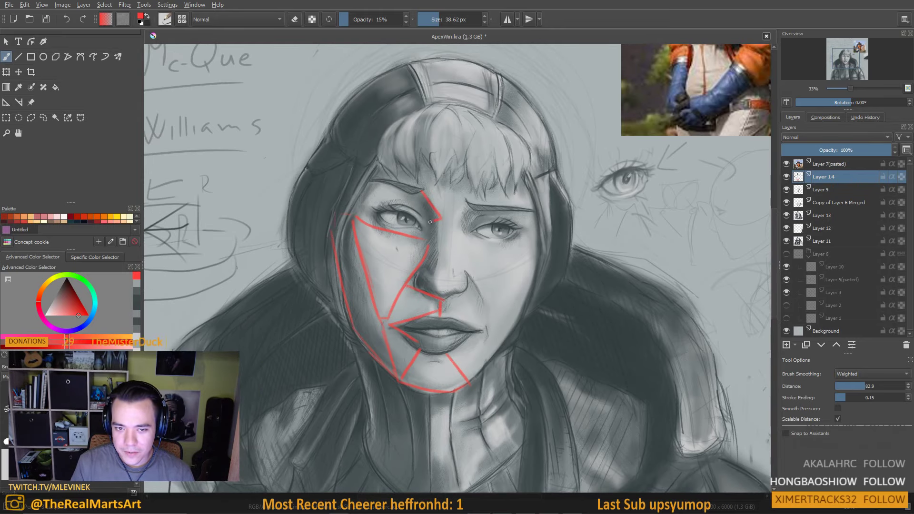
{"action": "left_click_drag", "start_coordinate": [440, 220], "coordinate": [437, 274]}
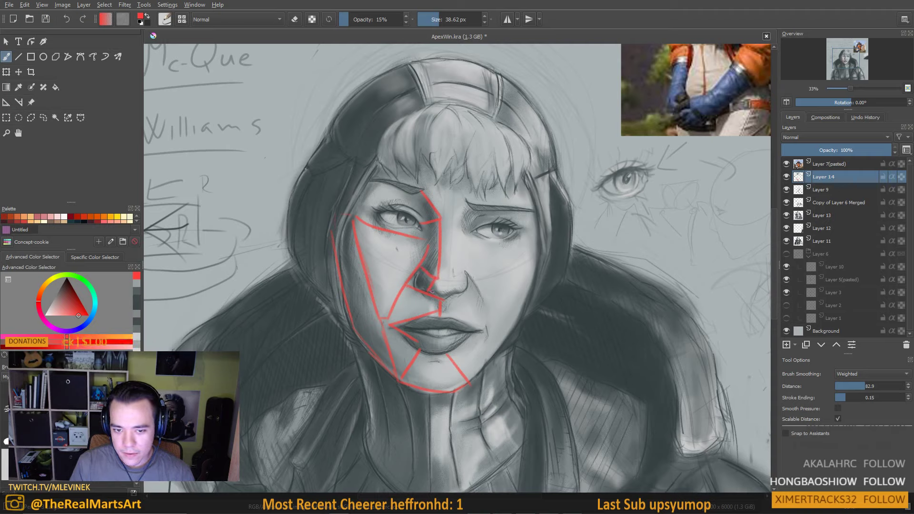
{"action": "mouse_move", "coordinate": [454, 294]}
{"action": "left_mouse_down"}
{"action": "mouse_move", "coordinate": [453, 288]}
{"action": "mouse_move", "coordinate": [413, 287]}
{"action": "mouse_move", "coordinate": [436, 289]}
{"action": "mouse_move", "coordinate": [420, 271]}
{"action": "mouse_move", "coordinate": [467, 299]}
{"action": "mouse_move", "coordinate": [484, 298]}
{"action": "mouse_move", "coordinate": [460, 273]}
{"action": "mouse_move", "coordinate": [414, 263]}
{"action": "mouse_move", "coordinate": [429, 254]}
{"action": "mouse_move", "coordinate": [469, 262]}
{"action": "left_mouse_up"}
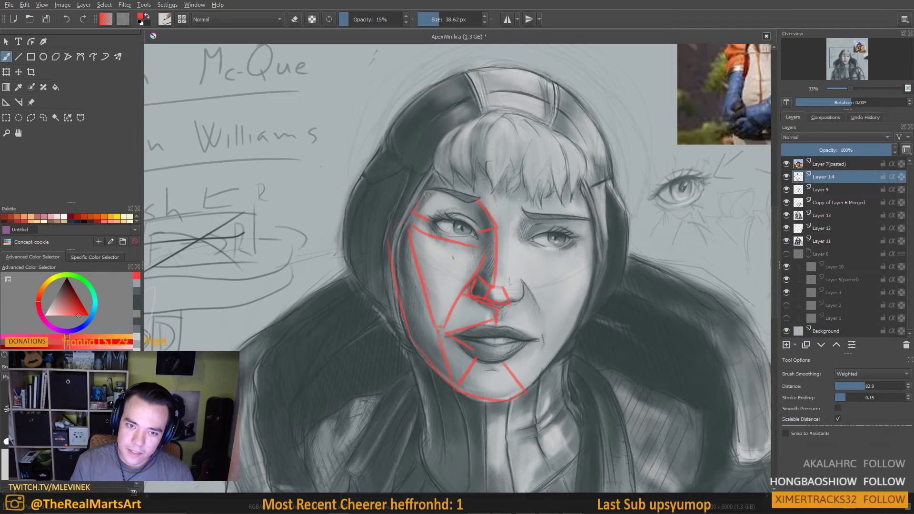
Outline the brow edge of the eye socket plane in red and draw a red arrow across the hood pointing at the face
{"action": "mouse_move", "coordinate": [422, 192]}
{"action": "left_mouse_down"}
{"action": "mouse_move", "coordinate": [484, 207]}
{"action": "mouse_move", "coordinate": [473, 205]}
{"action": "mouse_move", "coordinate": [483, 226]}
{"action": "mouse_move", "coordinate": [441, 196]}
{"action": "left_mouse_up"}
{"action": "left_click_drag", "start_coordinate": [467, 293], "coordinate": [474, 293]}
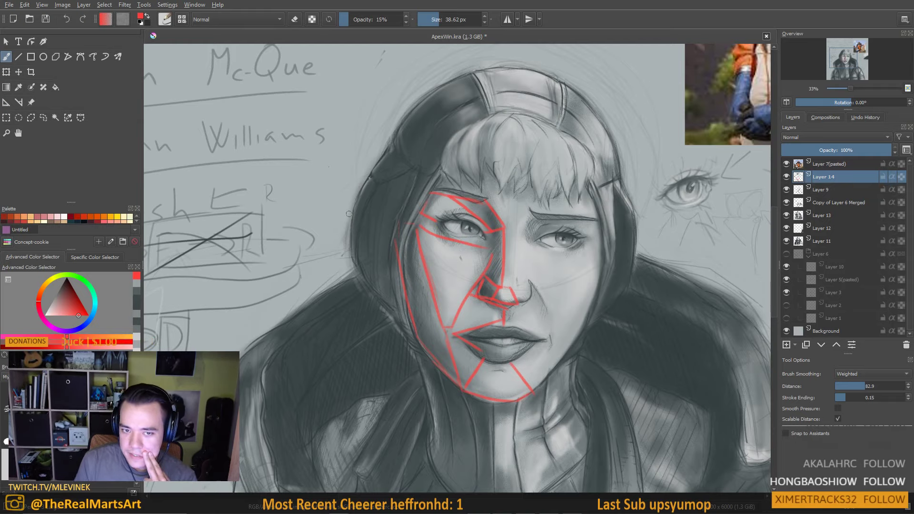
{"action": "left_click_drag", "start_coordinate": [293, 221], "coordinate": [367, 248]}
{"action": "left_click_drag", "start_coordinate": [359, 214], "coordinate": [359, 269]}
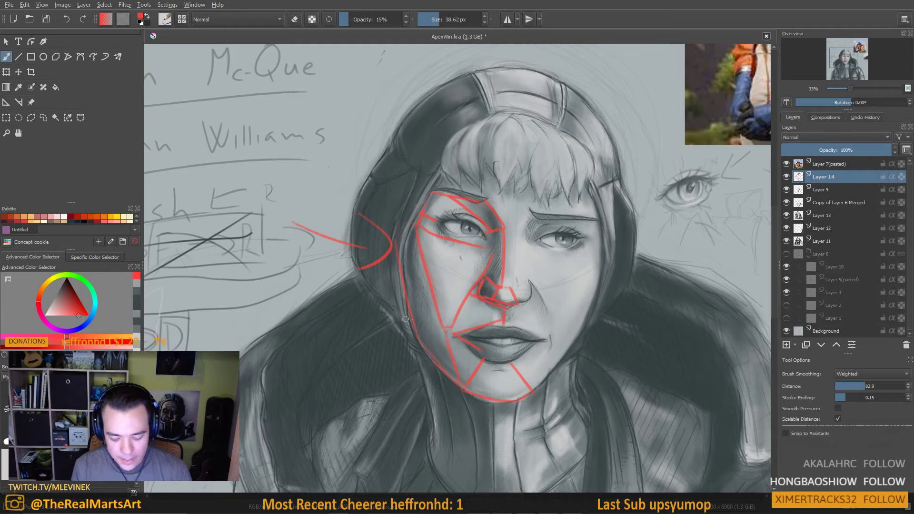
Toggle Layer 14's visibility repeatedly to compare the face with and without the red plane lines, leaving the layer hidden
{"action": "left_click", "coordinate": [787, 176]}
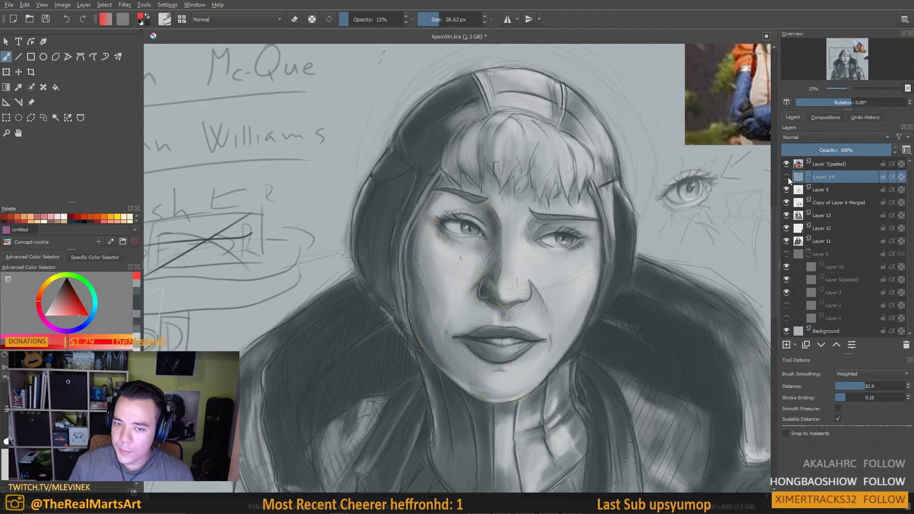
{"action": "left_click", "coordinate": [446, 271]}
{"action": "left_click", "coordinate": [786, 176]}
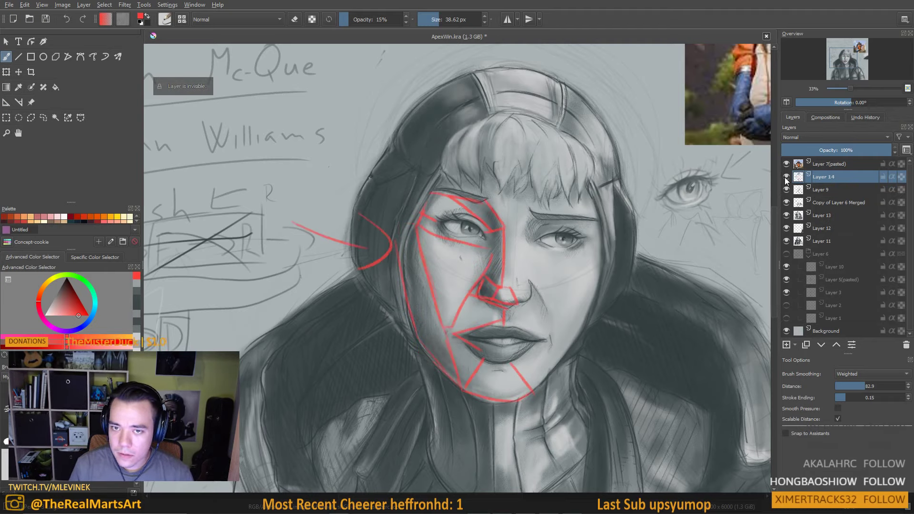
{"action": "left_click", "coordinate": [784, 179]}
{"action": "left_click", "coordinate": [782, 180]}
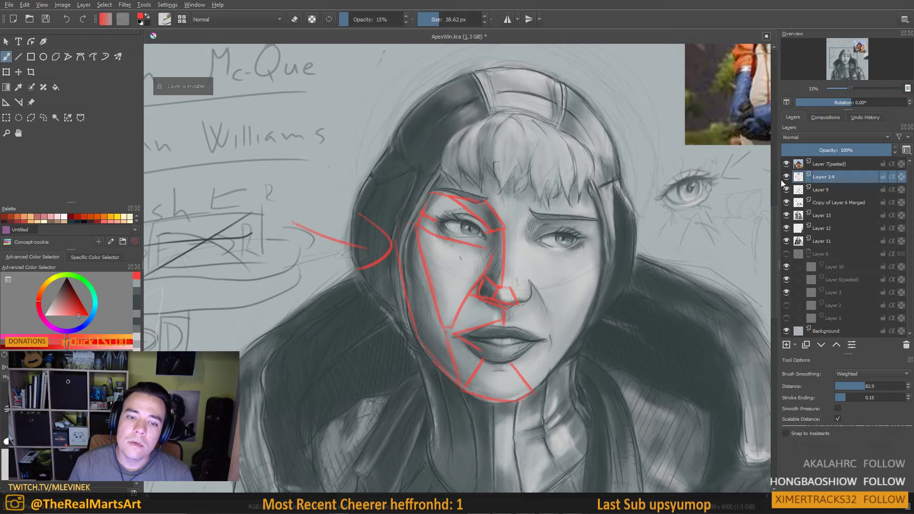
{"action": "left_click", "coordinate": [781, 179]}
{"action": "left_click", "coordinate": [781, 178]}
{"action": "left_click", "coordinate": [782, 178]}
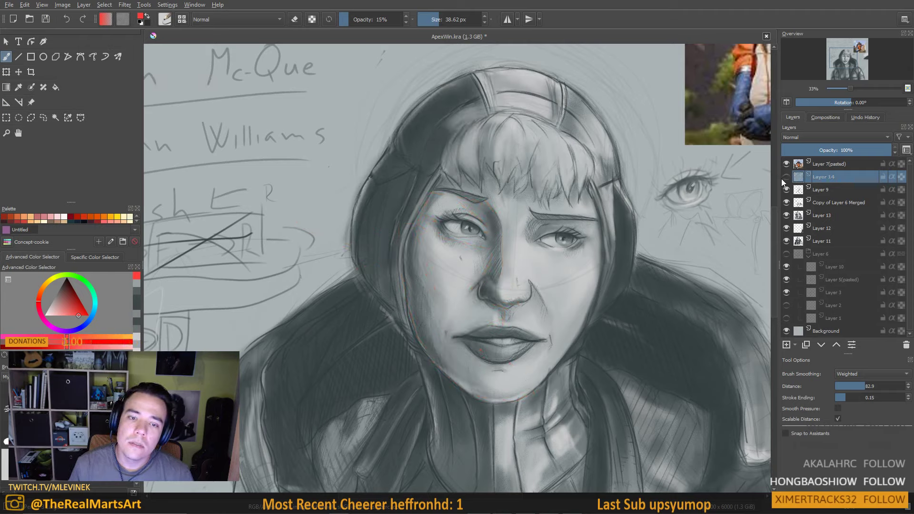
Show Layer 14 again and undo the latest red strokes, removing the arrow, eye socket outline and nose plane lines
{"action": "left_click", "coordinate": [781, 178]}
{"action": "left_click", "coordinate": [782, 178]}
{"action": "left_click", "coordinate": [782, 178]}
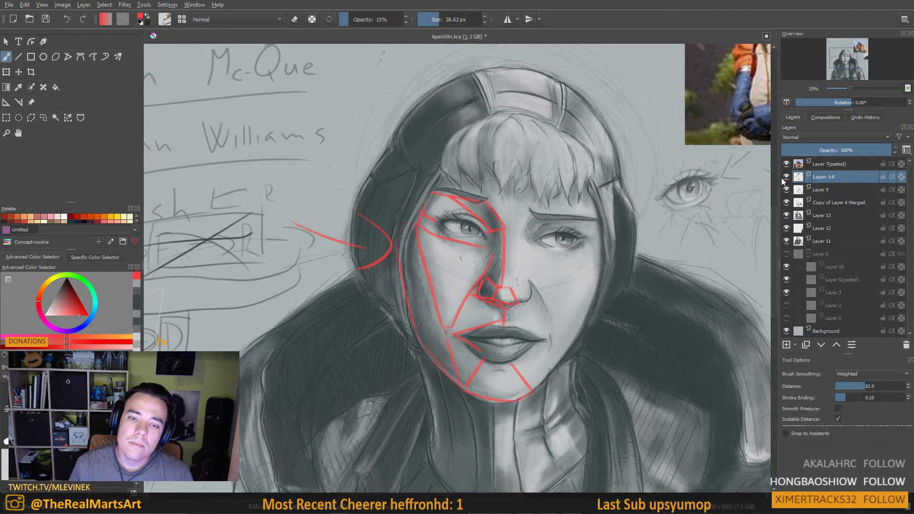
{"action": "key", "text": "ctrl+z"}
{"action": "key", "text": "ctrl+z"}
{"action": "key", "text": "ctrl+z"}
{"action": "key", "text": "ctrl+z"}
{"action": "key", "text": "ctrl+z"}
{"action": "key", "text": "ctrl+z"}
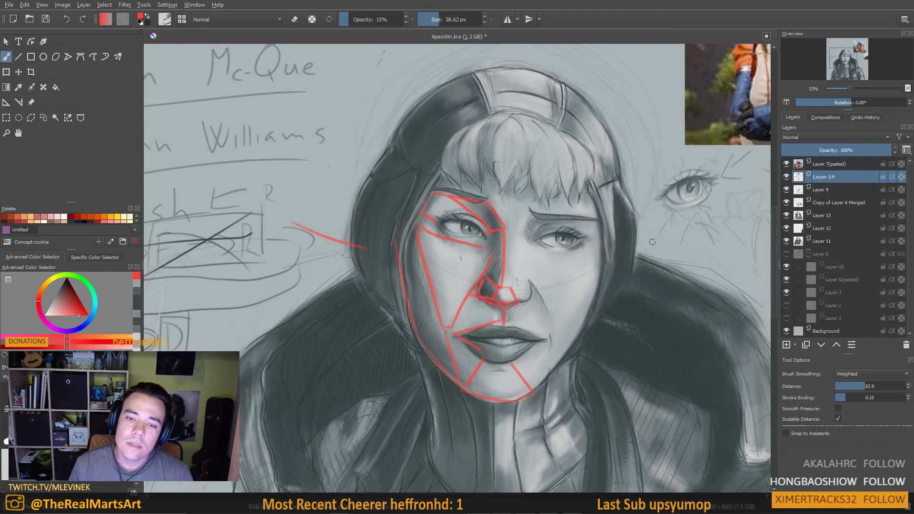
{"action": "key", "text": "ctrl+z"}
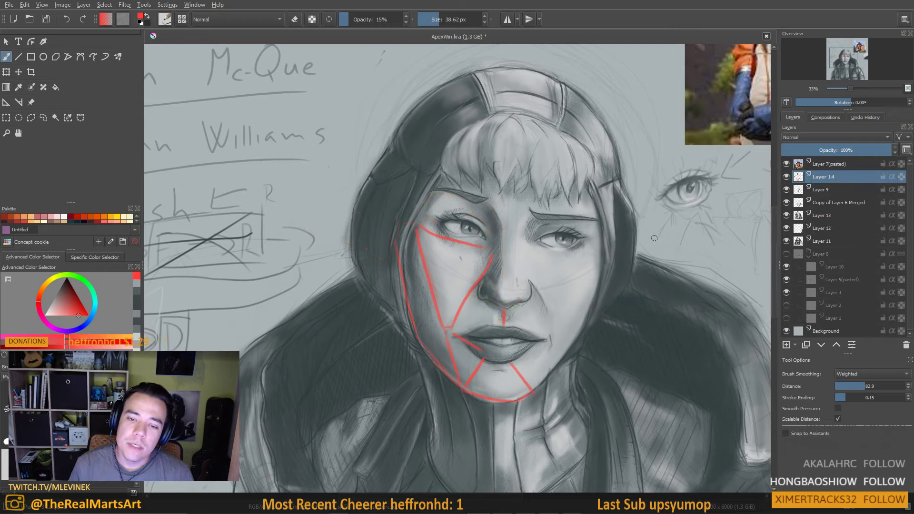
Lasso the remaining red plane lines around the cheek, mouth and jaw, delete them from Layer 14, and clear the selection
{"action": "left_click", "coordinate": [43, 118]}
{"action": "mouse_move", "coordinate": [403, 213]}
{"action": "left_mouse_down"}
{"action": "mouse_move", "coordinate": [392, 260]}
{"action": "mouse_move", "coordinate": [428, 372]}
{"action": "mouse_move", "coordinate": [448, 392]}
{"action": "mouse_move", "coordinate": [500, 414]}
{"action": "left_mouse_up"}
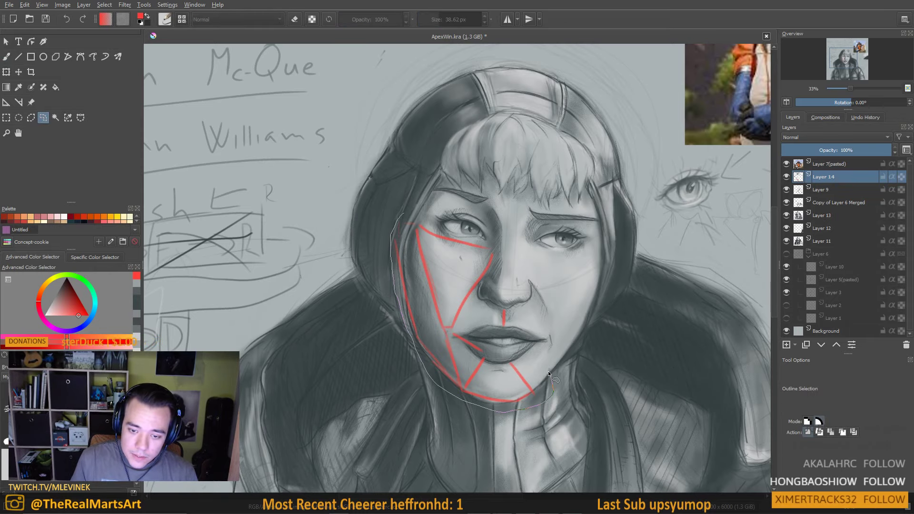
{"action": "mouse_move", "coordinate": [502, 301]}
{"action": "left_mouse_down"}
{"action": "mouse_move", "coordinate": [493, 244]}
{"action": "mouse_move", "coordinate": [402, 207]}
{"action": "left_mouse_up"}
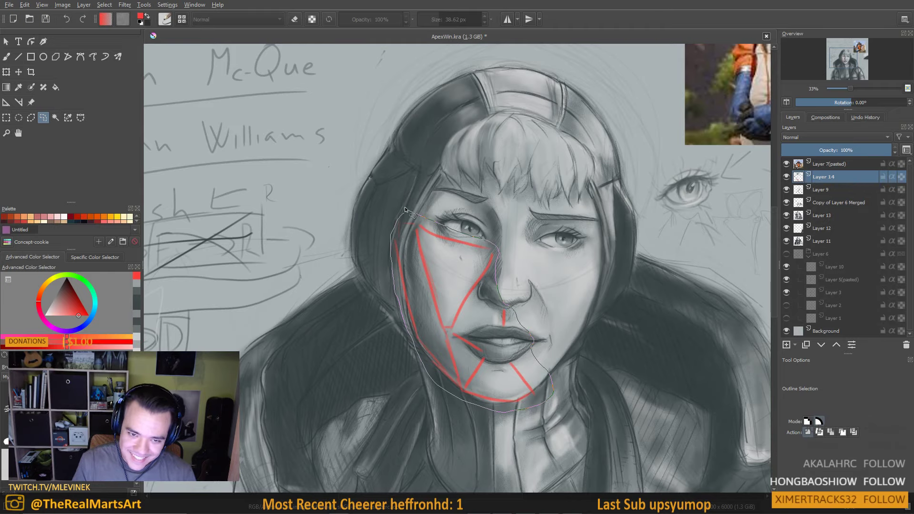
{"action": "key", "text": "Delete"}
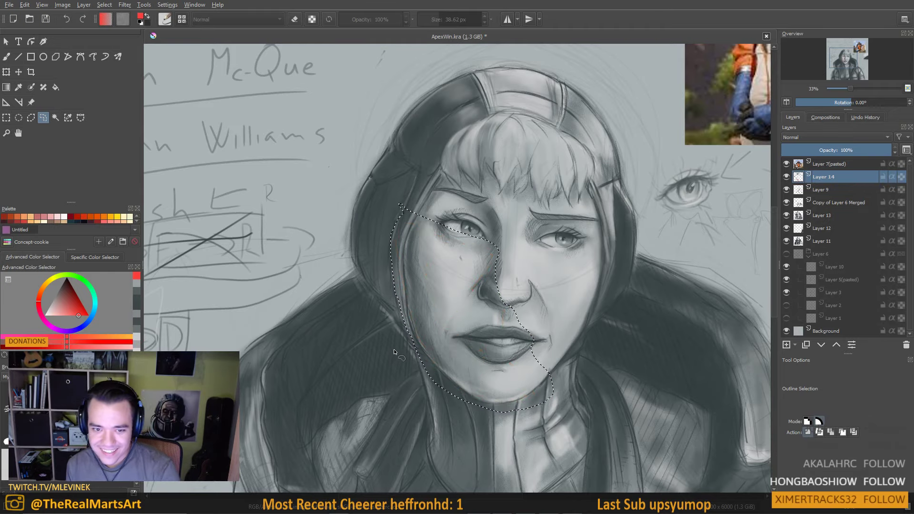
{"action": "key", "text": "ctrl+shift+a"}
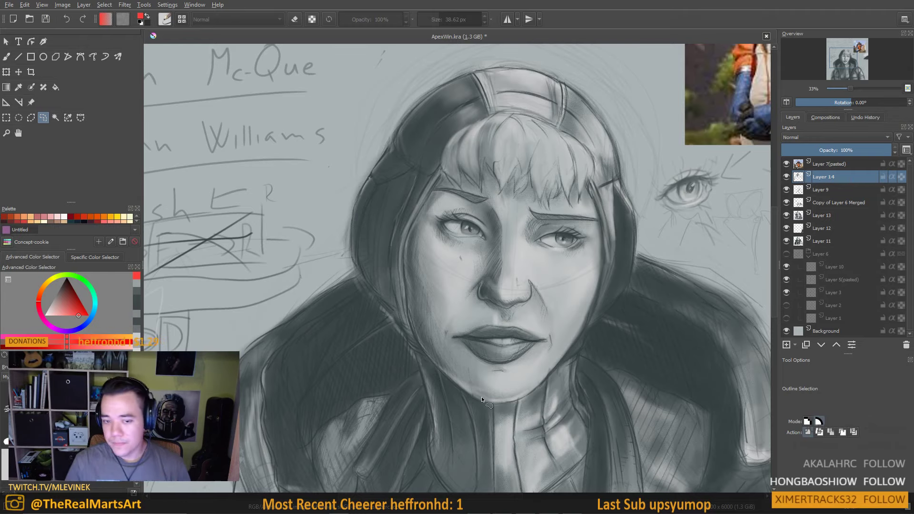
Check the portrait in a horizontally mirrored view and return it to its normal orientation
{"action": "key", "text": "m"}
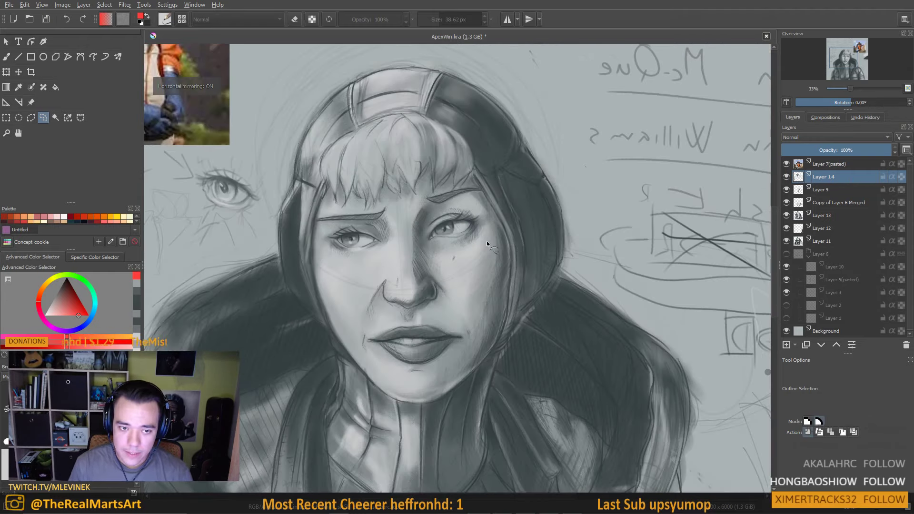
{"action": "key", "text": "m"}
{"action": "mouse_move", "coordinate": [487, 275]}
{"action": "left_mouse_down"}
{"action": "mouse_move", "coordinate": [528, 223]}
{"action": "mouse_move", "coordinate": [484, 264]}
{"action": "left_mouse_up"}
{"action": "key", "text": "b"}
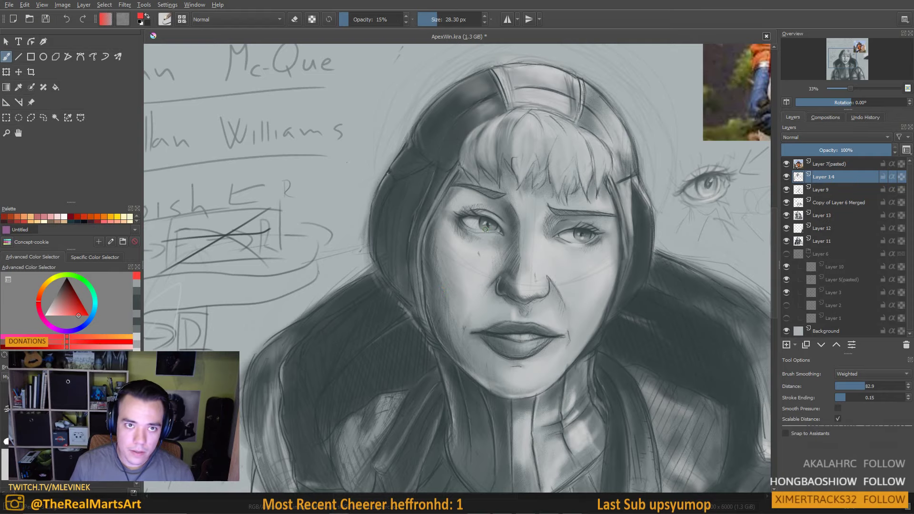
{"action": "left_click_drag", "start_coordinate": [358, 254], "coordinate": [541, 181]}
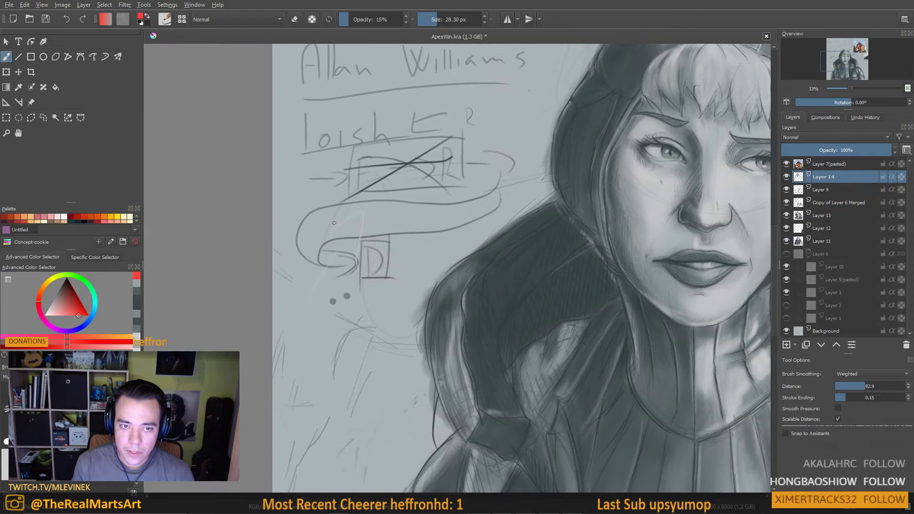
{"action": "left_click_drag", "start_coordinate": [326, 244], "coordinate": [343, 198]}
{"action": "left_click_drag", "start_coordinate": [335, 193], "coordinate": [355, 214]}
{"action": "mouse_move", "coordinate": [359, 156]}
{"action": "left_mouse_down"}
{"action": "mouse_move", "coordinate": [376, 170]}
{"action": "mouse_move", "coordinate": [348, 186]}
{"action": "left_mouse_up"}
{"action": "key", "text": "ctrl+z"}
{"action": "key", "text": "ctrl+z"}
{"action": "key", "text": "ctrl+z"}
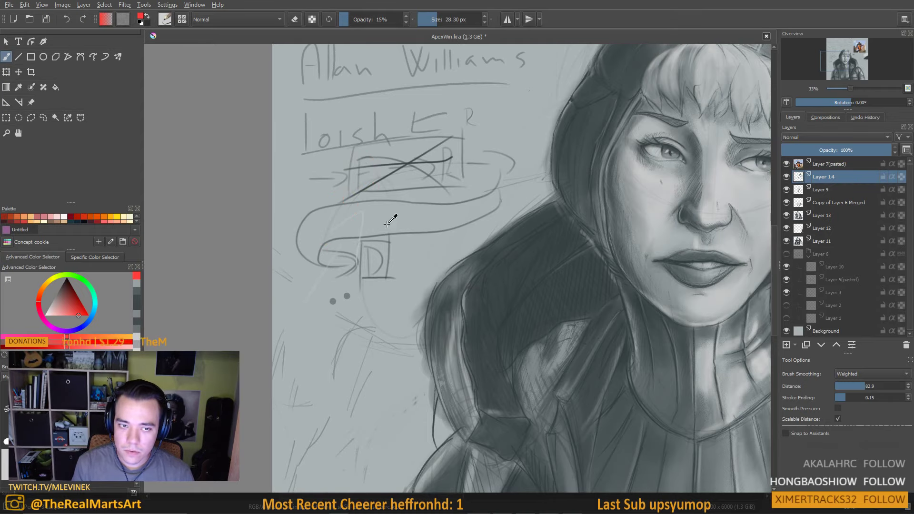
{"action": "left_click_drag", "start_coordinate": [400, 234], "coordinate": [300, 278]}
Try outlining the shadow-side eye socket in red on a new layer, undoing the strokes and the layer
{"action": "left_click", "coordinate": [787, 345]}
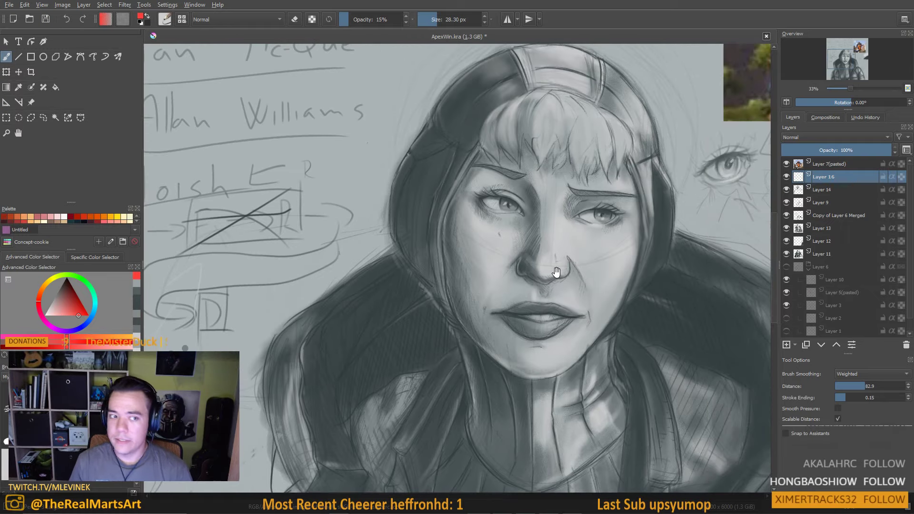
{"action": "left_click_drag", "start_coordinate": [667, 257], "coordinate": [606, 260]}
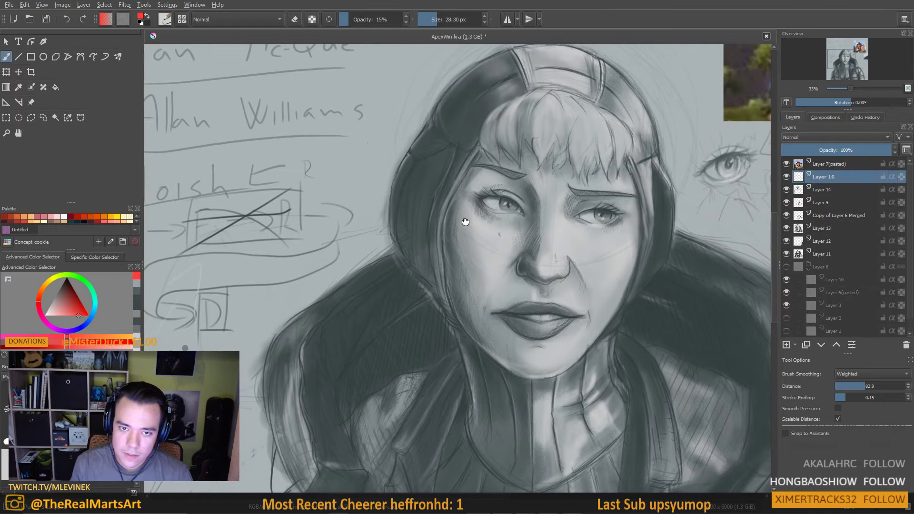
{"action": "left_click_drag", "start_coordinate": [463, 223], "coordinate": [406, 245]}
{"action": "left_click_drag", "start_coordinate": [446, 286], "coordinate": [423, 263]}
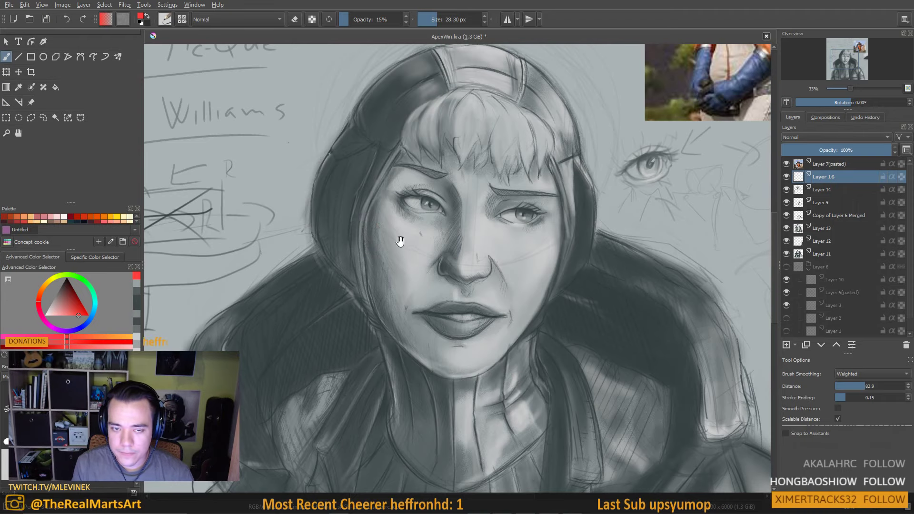
{"action": "left_click_drag", "start_coordinate": [399, 239], "coordinate": [378, 251]}
{"action": "left_click_drag", "start_coordinate": [372, 184], "coordinate": [422, 180]}
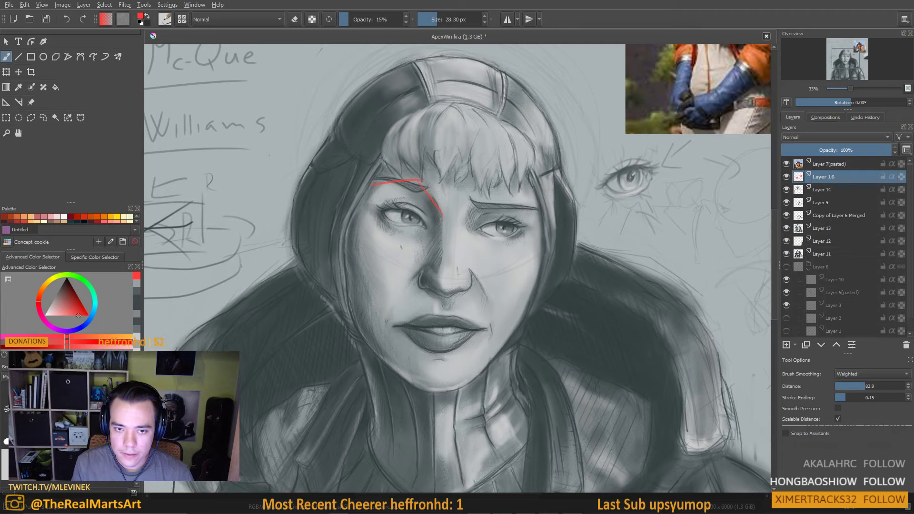
{"action": "left_click_drag", "start_coordinate": [429, 249], "coordinate": [403, 247]}
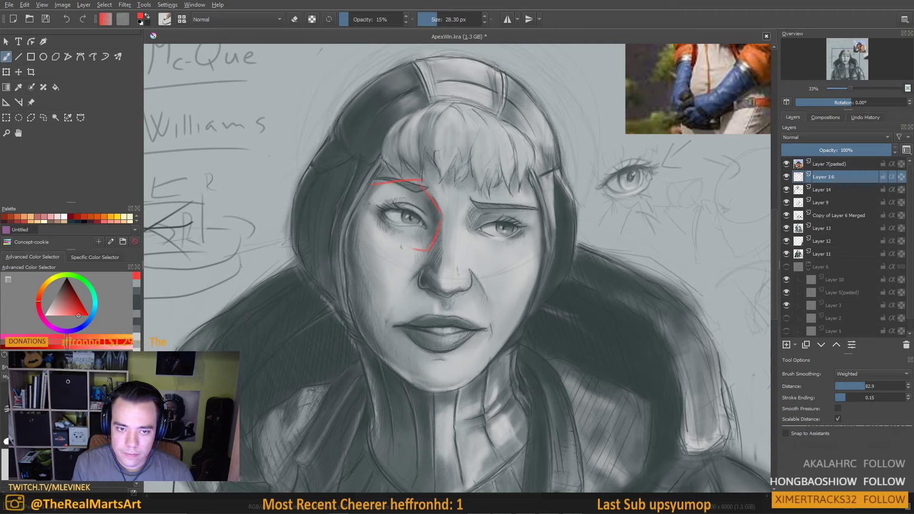
{"action": "mouse_move", "coordinate": [380, 188]}
{"action": "left_mouse_down"}
{"action": "mouse_move", "coordinate": [364, 210]}
{"action": "mouse_move", "coordinate": [387, 241]}
{"action": "left_mouse_up"}
{"action": "key", "text": "ctrl+z"}
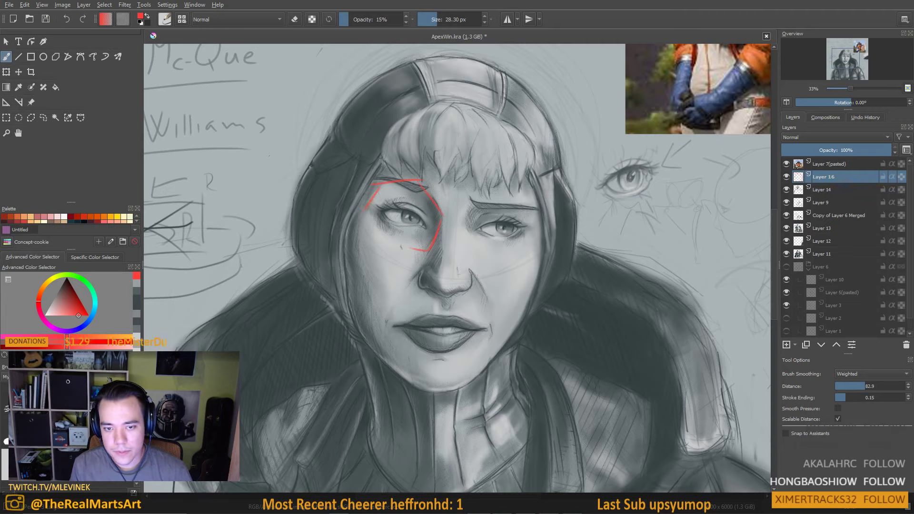
{"action": "key", "text": "ctrl+z"}
{"action": "key", "text": "ctrl+z"}
{"action": "key", "text": "ctrl+z"}
Draw a red centre line from the hood's crown to the chin and outline the shadow-side eye socket on Layer 14
{"action": "left_click_drag", "start_coordinate": [435, 249], "coordinate": [444, 258]}
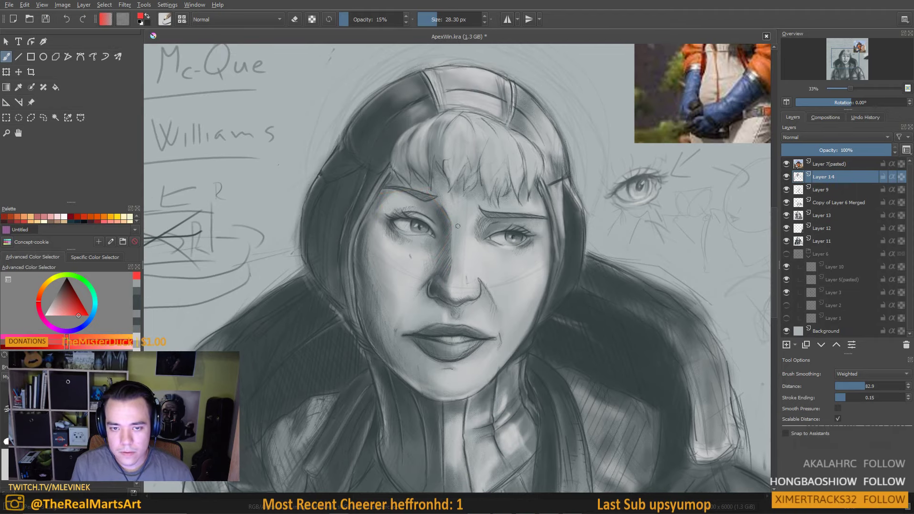
{"action": "left_click_drag", "start_coordinate": [469, 79], "coordinate": [449, 403]}
{"action": "left_click_drag", "start_coordinate": [429, 393], "coordinate": [457, 395]}
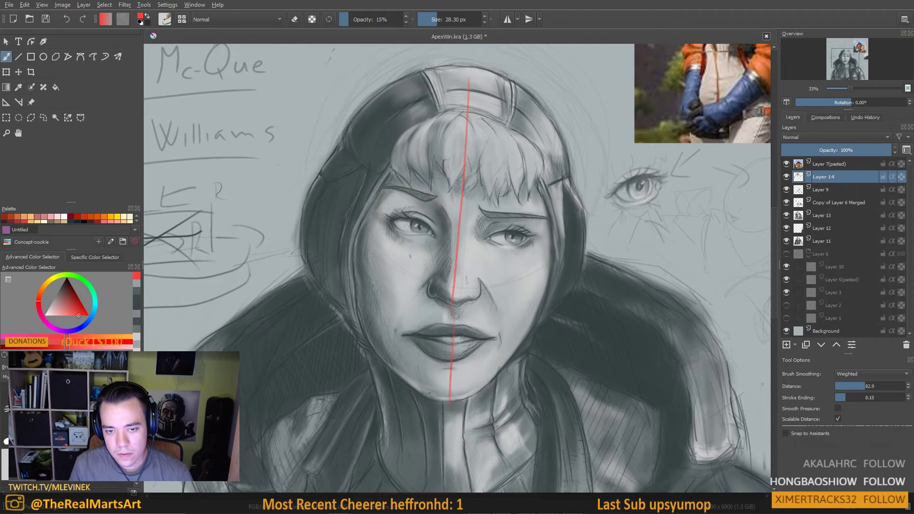
{"action": "mouse_move", "coordinate": [425, 193]}
{"action": "left_mouse_down"}
{"action": "mouse_move", "coordinate": [446, 209]}
{"action": "mouse_move", "coordinate": [468, 261]}
{"action": "left_mouse_up"}
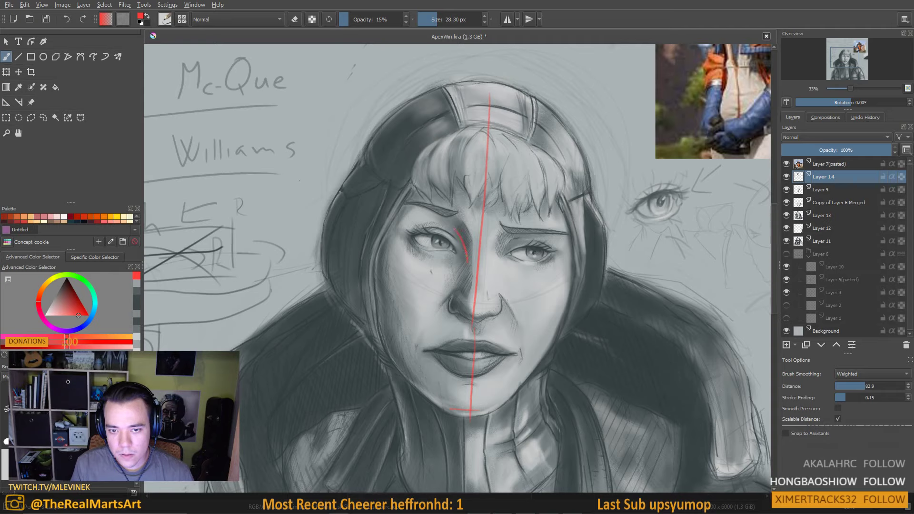
{"action": "mouse_move", "coordinate": [452, 221]}
{"action": "left_mouse_down"}
{"action": "mouse_move", "coordinate": [390, 242]}
{"action": "mouse_move", "coordinate": [394, 227]}
{"action": "mouse_move", "coordinate": [387, 246]}
{"action": "mouse_move", "coordinate": [414, 271]}
{"action": "mouse_move", "coordinate": [466, 261]}
{"action": "left_mouse_up"}
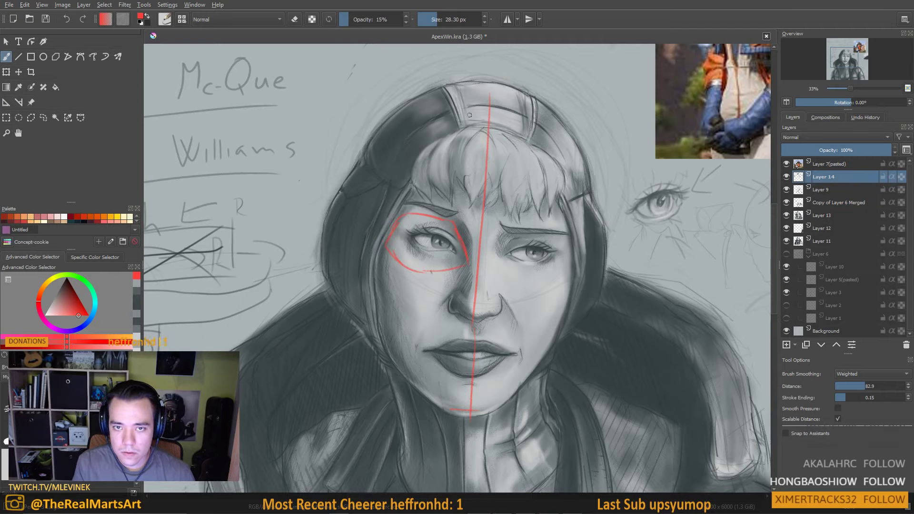
Draw a red cranium arc from the centre line across the hood, undoing its extension down the side
{"action": "mouse_move", "coordinate": [486, 104]}
{"action": "left_mouse_down"}
{"action": "mouse_move", "coordinate": [449, 96]}
{"action": "mouse_move", "coordinate": [433, 114]}
{"action": "mouse_move", "coordinate": [413, 105]}
{"action": "mouse_move", "coordinate": [373, 149]}
{"action": "mouse_move", "coordinate": [383, 131]}
{"action": "mouse_move", "coordinate": [359, 178]}
{"action": "mouse_move", "coordinate": [371, 209]}
{"action": "mouse_move", "coordinate": [366, 240]}
{"action": "mouse_move", "coordinate": [376, 270]}
{"action": "left_mouse_up"}
{"action": "left_click_drag", "start_coordinate": [394, 322], "coordinate": [394, 316]}
{"action": "key", "text": "ctrl+z"}
{"action": "key", "text": "ctrl+z"}
{"action": "key", "text": "ctrl+z"}
{"action": "key", "text": "ctrl+z"}
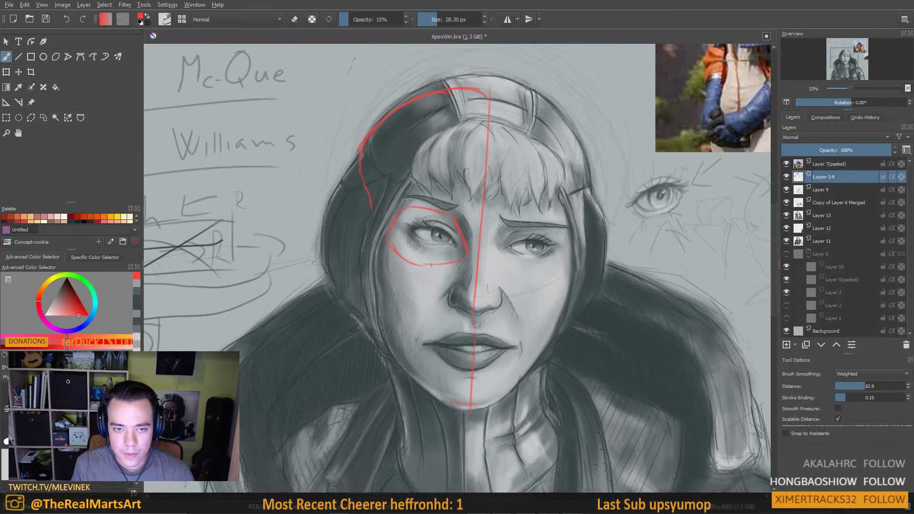
{"action": "key", "text": "ctrl+z"}
Erase and redraw the eye socket's outer edge in red, adding the temple contour and cheekbone line beside and below it
{"action": "key", "text": "e"}
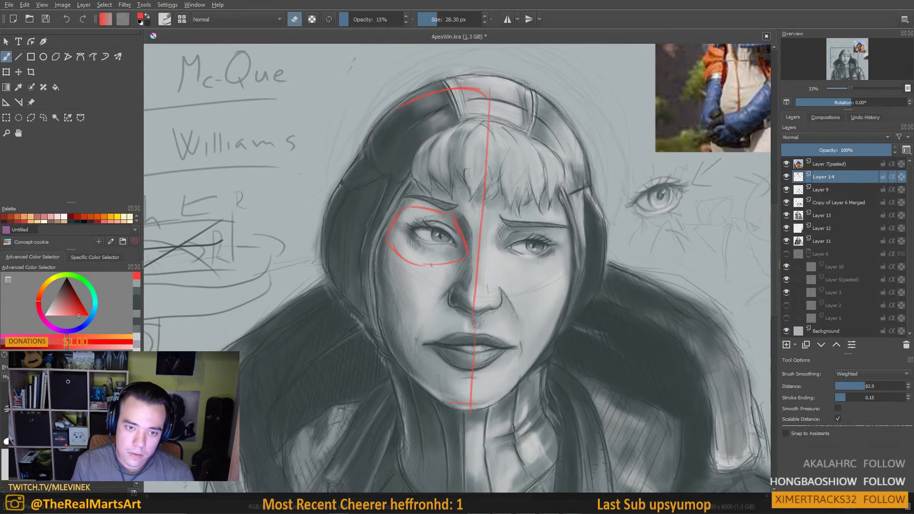
{"action": "key", "text": "e"}
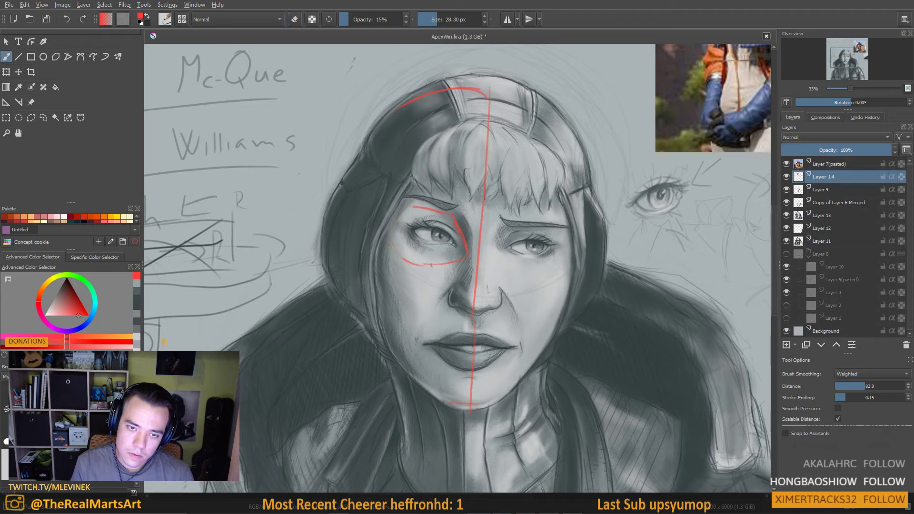
{"action": "mouse_move", "coordinate": [413, 208]}
{"action": "left_mouse_down"}
{"action": "mouse_move", "coordinate": [398, 241]}
{"action": "mouse_move", "coordinate": [414, 259]}
{"action": "mouse_move", "coordinate": [383, 230]}
{"action": "mouse_move", "coordinate": [377, 243]}
{"action": "mouse_move", "coordinate": [373, 261]}
{"action": "mouse_move", "coordinate": [380, 281]}
{"action": "left_mouse_up"}
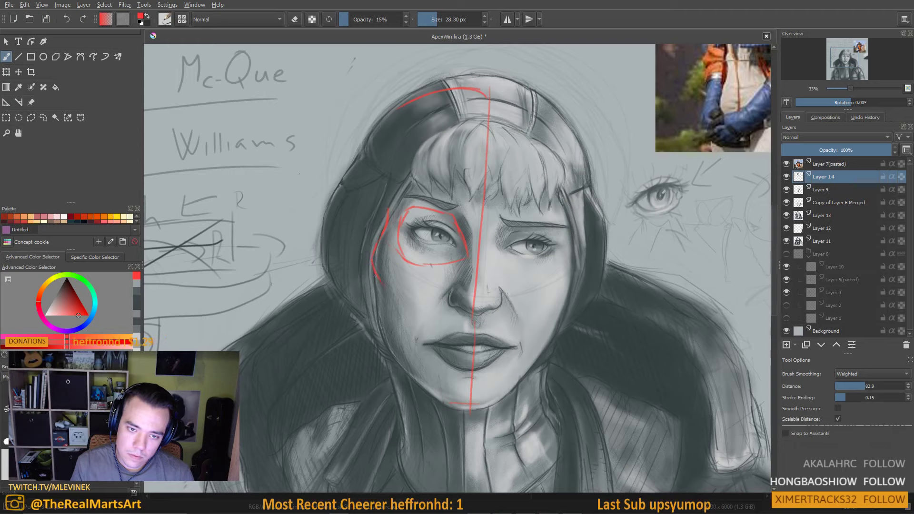
{"action": "left_click_drag", "start_coordinate": [408, 321], "coordinate": [424, 322]}
{"action": "mouse_move", "coordinate": [391, 278]}
{"action": "left_mouse_down"}
{"action": "mouse_move", "coordinate": [415, 304]}
{"action": "mouse_move", "coordinate": [450, 296]}
{"action": "mouse_move", "coordinate": [459, 280]}
{"action": "left_mouse_up"}
Draw the red jawbone contour from the cheekbone down to the chin, replacing the first attempt at the stroke
{"action": "scroll", "coordinate": [451, 278], "scroll_direction": "down", "scroll_amount": 1}
{"action": "scroll", "coordinate": [451, 278], "scroll_direction": "left", "scroll_amount": 1}
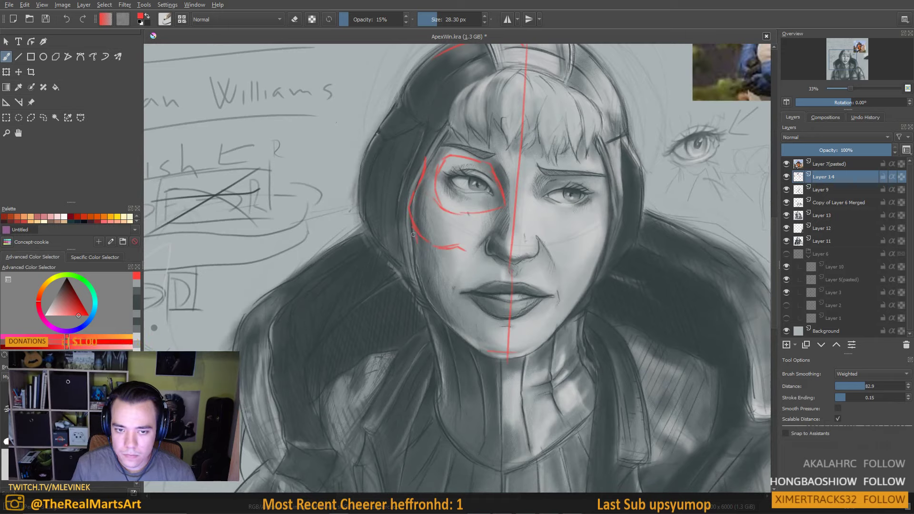
{"action": "mouse_move", "coordinate": [414, 236]}
{"action": "left_mouse_down"}
{"action": "mouse_move", "coordinate": [421, 293]}
{"action": "mouse_move", "coordinate": [454, 325]}
{"action": "left_mouse_up"}
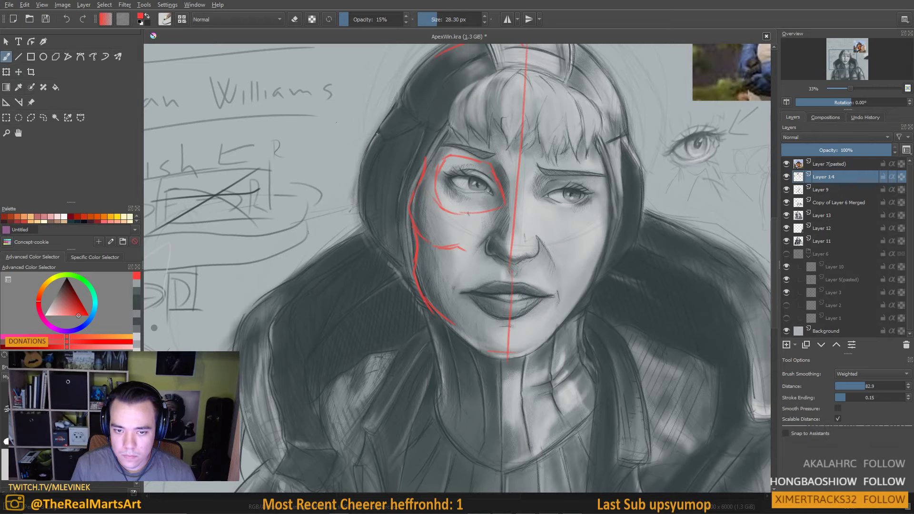
{"action": "key", "text": "ctrl+z"}
{"action": "mouse_move", "coordinate": [419, 241]}
{"action": "left_mouse_down"}
{"action": "mouse_move", "coordinate": [423, 291]}
{"action": "mouse_move", "coordinate": [477, 348]}
{"action": "mouse_move", "coordinate": [497, 341]}
{"action": "left_mouse_up"}
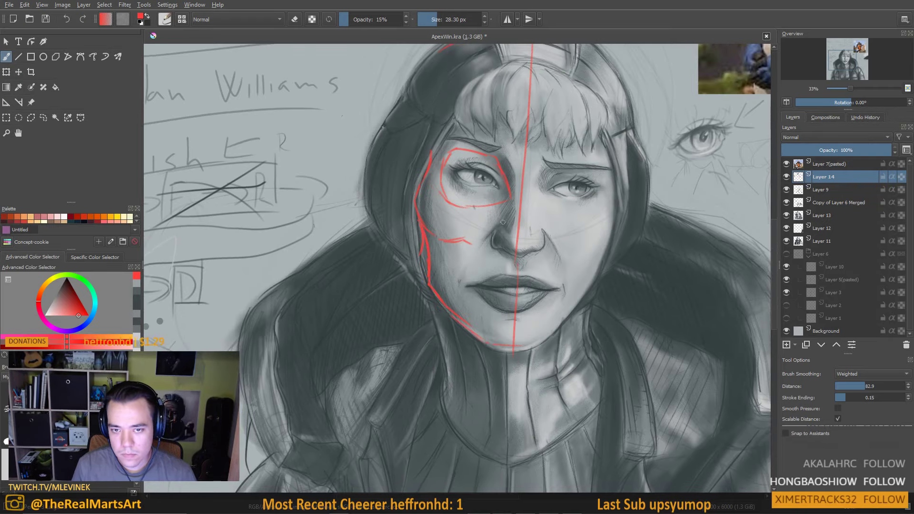
Outline the shadow-side half of the skull's nasal opening in red beside the centre line
{"action": "left_click_drag", "start_coordinate": [493, 228], "coordinate": [504, 237]}
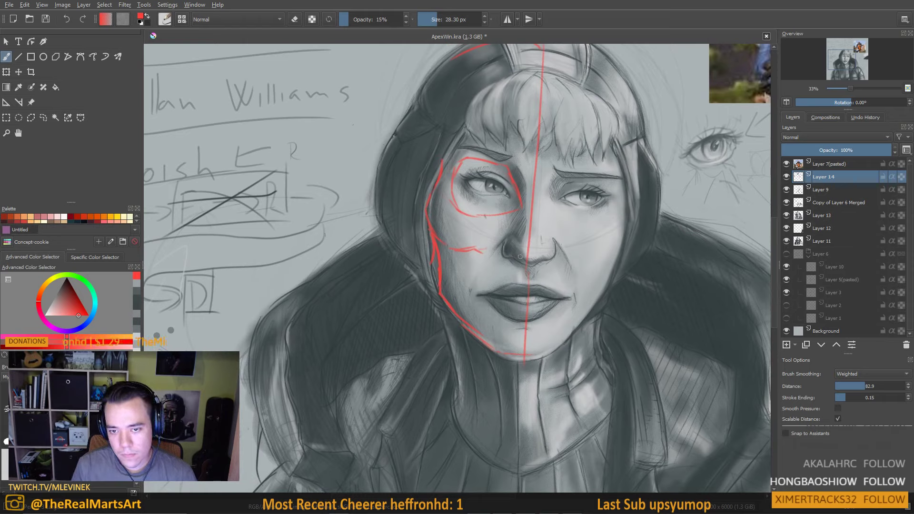
{"action": "mouse_move", "coordinate": [523, 226]}
{"action": "left_mouse_down"}
{"action": "mouse_move", "coordinate": [505, 242]}
{"action": "mouse_move", "coordinate": [511, 258]}
{"action": "mouse_move", "coordinate": [527, 231]}
{"action": "left_mouse_up"}
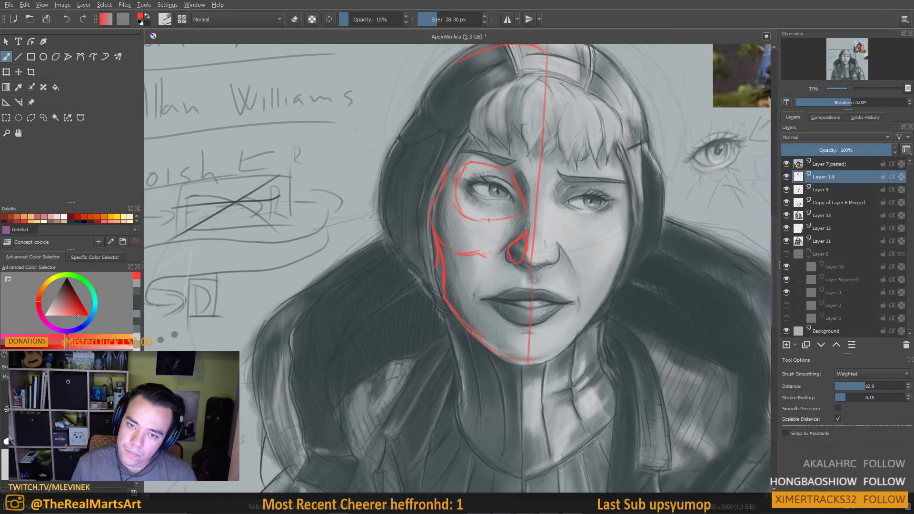
{"action": "mouse_move", "coordinate": [527, 272]}
{"action": "left_mouse_down"}
{"action": "mouse_move", "coordinate": [508, 294]}
{"action": "mouse_move", "coordinate": [518, 299]}
{"action": "left_mouse_up"}
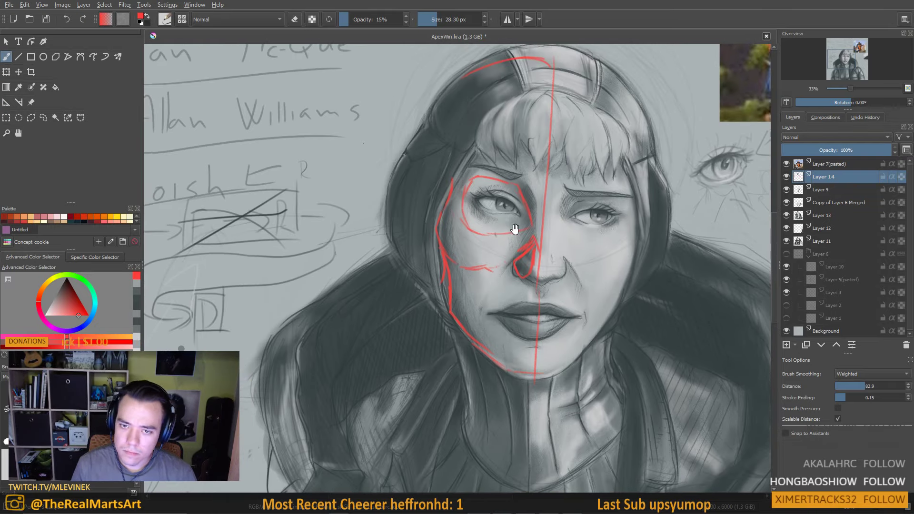
{"action": "mouse_move", "coordinate": [515, 229]}
{"action": "left_mouse_down"}
{"action": "mouse_move", "coordinate": [520, 237]}
{"action": "mouse_move", "coordinate": [542, 224]}
{"action": "left_mouse_up"}
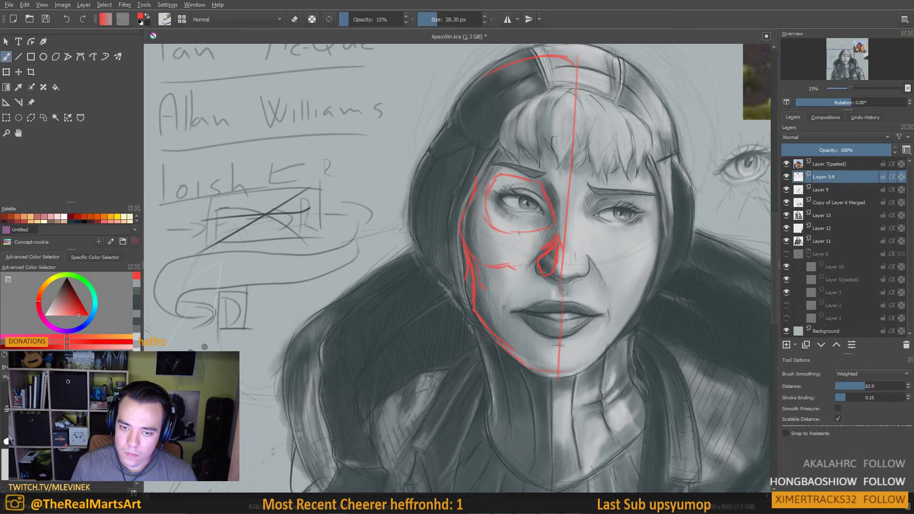
Sketch the upper and lower jaw edges in red from the cheek to the mouth, and reinforce the chin and nose base
{"action": "left_click_drag", "start_coordinate": [514, 313], "coordinate": [528, 318]}
{"action": "mouse_move", "coordinate": [537, 368]}
{"action": "left_mouse_down"}
{"action": "mouse_move", "coordinate": [549, 360]}
{"action": "mouse_move", "coordinate": [584, 369]}
{"action": "left_mouse_up"}
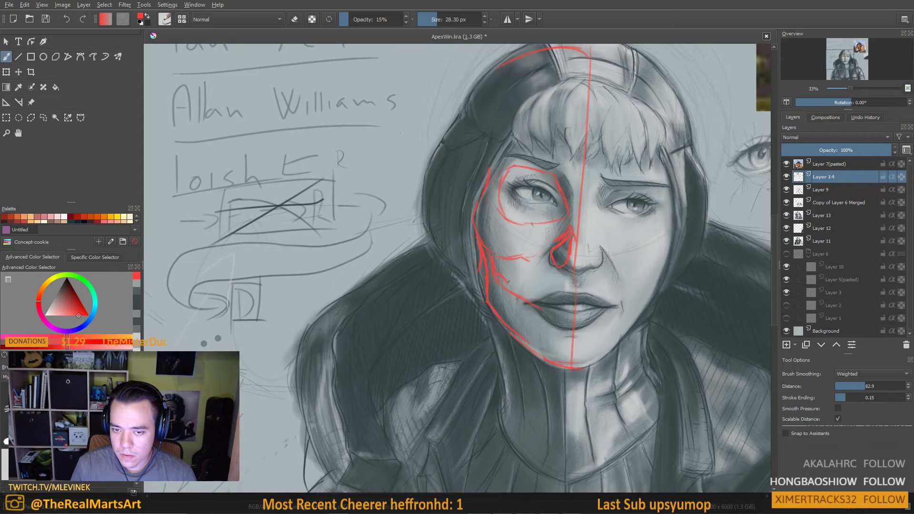
{"action": "mouse_move", "coordinate": [509, 281]}
{"action": "left_mouse_down"}
{"action": "mouse_move", "coordinate": [570, 301]}
{"action": "mouse_move", "coordinate": [560, 311]}
{"action": "left_mouse_up"}
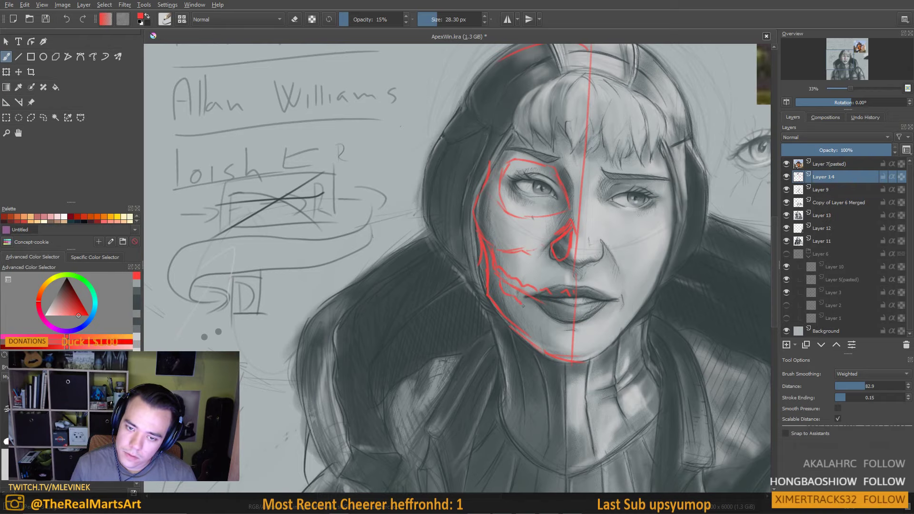
{"action": "left_click_drag", "start_coordinate": [574, 301], "coordinate": [528, 337]}
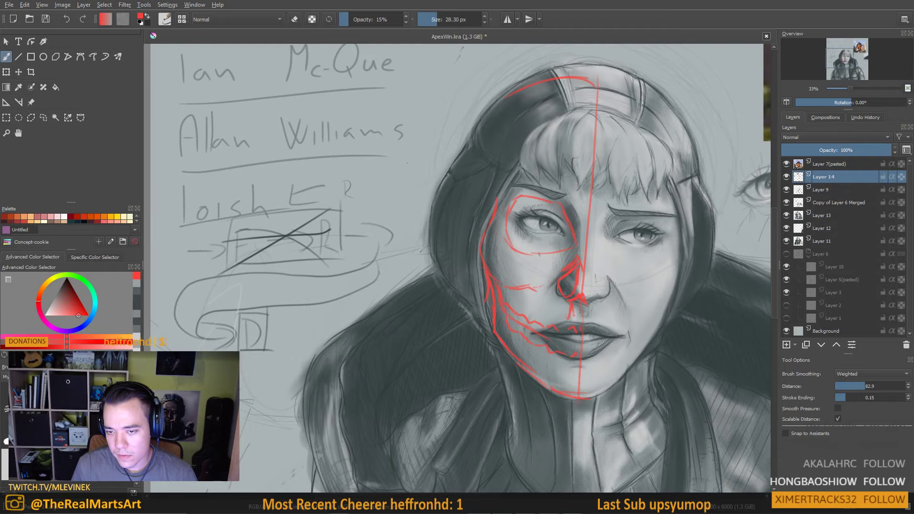
Continue the red cranium outline from the crown around to the temple, and mark the brow and nose bridge
{"action": "left_click_drag", "start_coordinate": [555, 297], "coordinate": [568, 328]}
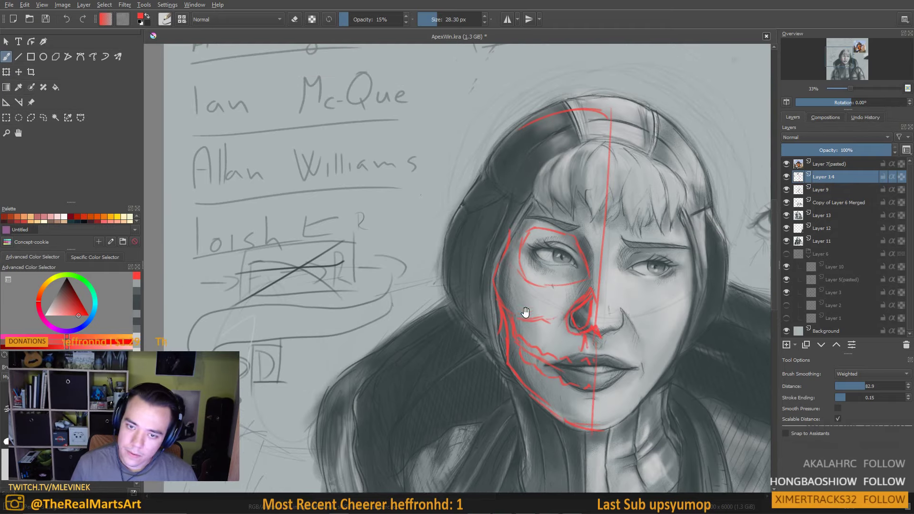
{"action": "left_click_drag", "start_coordinate": [519, 303], "coordinate": [520, 290]}
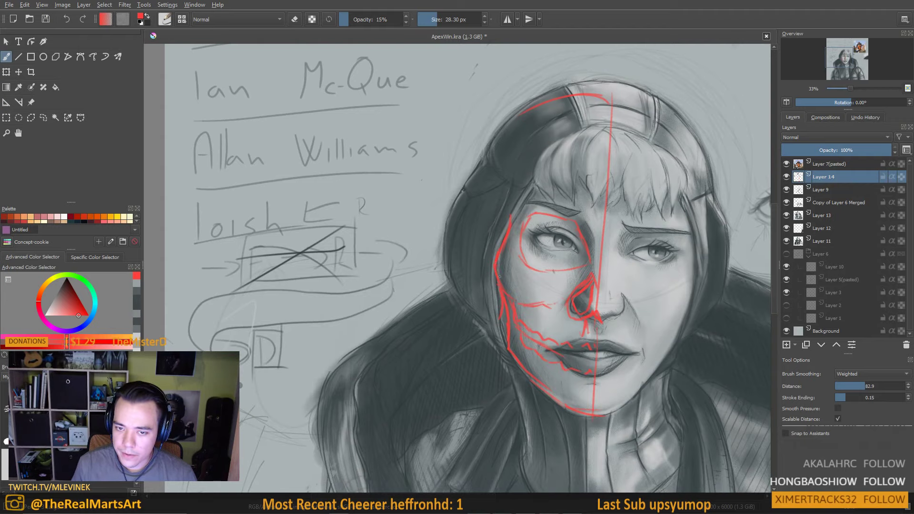
{"action": "scroll", "coordinate": [523, 305], "scroll_direction": "up", "scroll_amount": 1}
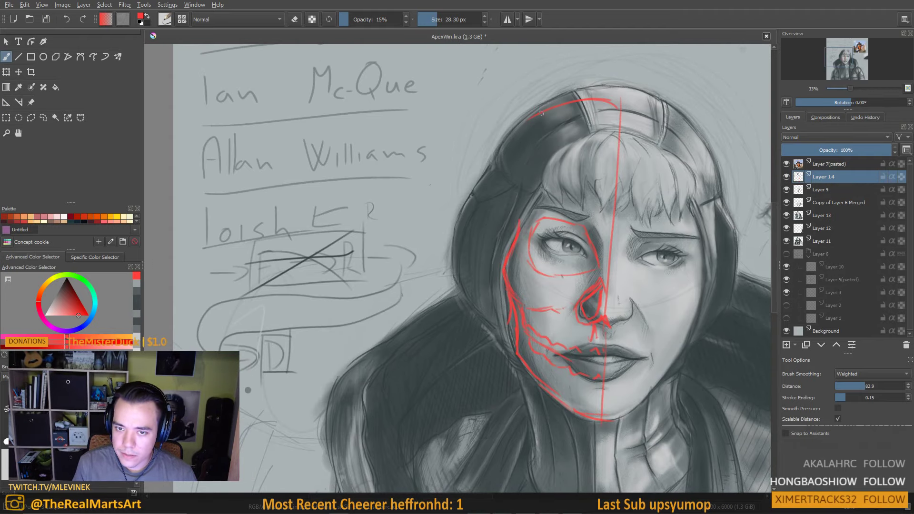
{"action": "mouse_move", "coordinate": [523, 131]}
{"action": "left_mouse_down"}
{"action": "mouse_move", "coordinate": [495, 185]}
{"action": "mouse_move", "coordinate": [503, 241]}
{"action": "left_mouse_up"}
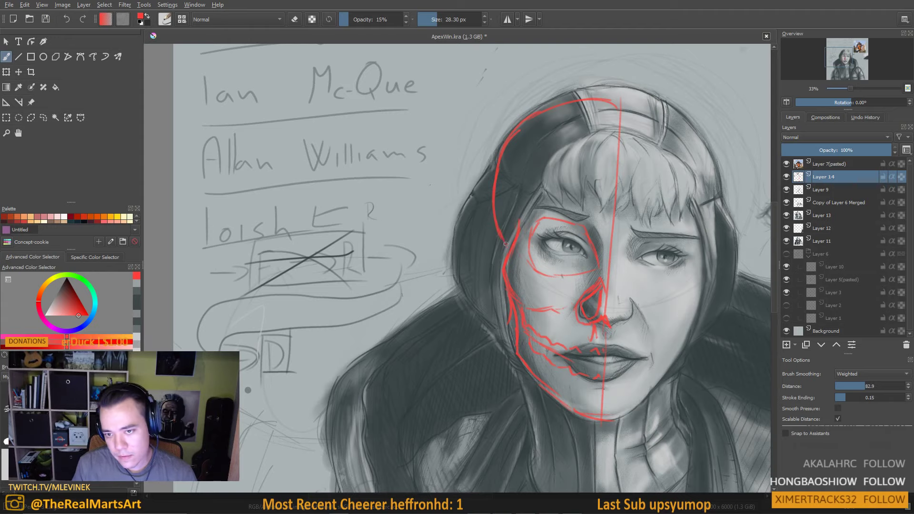
{"action": "left_click_drag", "start_coordinate": [556, 260], "coordinate": [550, 255]}
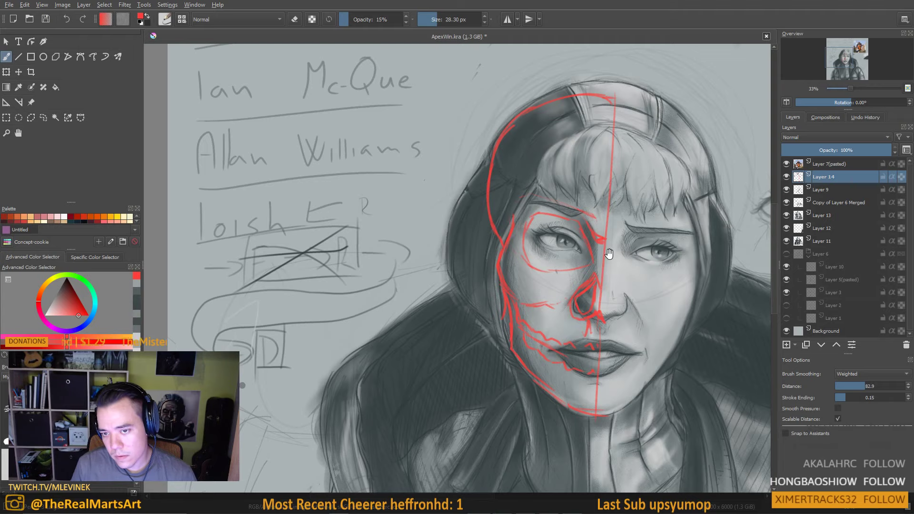
Fill the shadow-side eye socket with diagonal red hatching
{"action": "left_click_drag", "start_coordinate": [609, 254], "coordinate": [619, 257]}
{"action": "mouse_move", "coordinate": [551, 217]}
{"action": "left_mouse_down"}
{"action": "mouse_move", "coordinate": [564, 223]}
{"action": "mouse_move", "coordinate": [548, 262]}
{"action": "mouse_move", "coordinate": [581, 235]}
{"action": "mouse_move", "coordinate": [588, 269]}
{"action": "left_mouse_up"}
{"action": "mouse_move", "coordinate": [601, 277]}
{"action": "left_mouse_down"}
{"action": "mouse_move", "coordinate": [598, 287]}
{"action": "mouse_move", "coordinate": [570, 264]}
{"action": "mouse_move", "coordinate": [541, 274]}
{"action": "mouse_move", "coordinate": [583, 283]}
{"action": "left_mouse_up"}
{"action": "left_click_drag", "start_coordinate": [542, 214], "coordinate": [547, 217]}
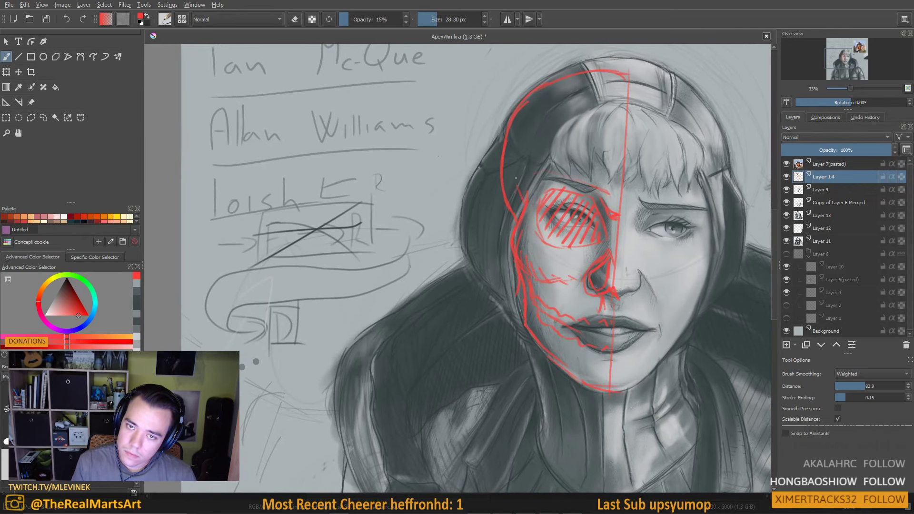
Hatch the skull's temple hollow and the area beneath the cheekbone in red
{"action": "mouse_move", "coordinate": [516, 178]}
{"action": "left_mouse_down"}
{"action": "mouse_move", "coordinate": [507, 153]}
{"action": "mouse_move", "coordinate": [505, 191]}
{"action": "mouse_move", "coordinate": [519, 204]}
{"action": "left_mouse_up"}
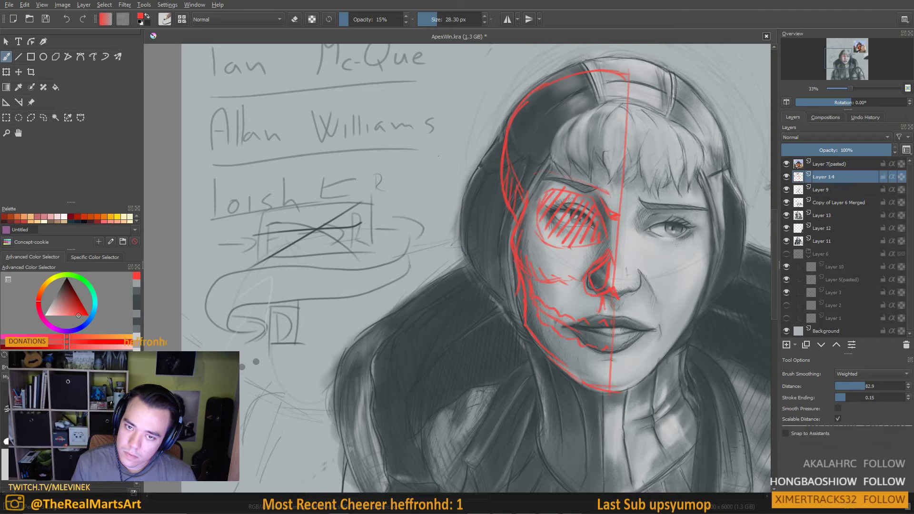
{"action": "mouse_move", "coordinate": [527, 274]}
{"action": "left_mouse_down"}
{"action": "mouse_move", "coordinate": [529, 241]}
{"action": "mouse_move", "coordinate": [555, 275]}
{"action": "left_mouse_up"}
{"action": "left_click_drag", "start_coordinate": [564, 264], "coordinate": [572, 280]}
{"action": "left_click_drag", "start_coordinate": [527, 180], "coordinate": [533, 189]}
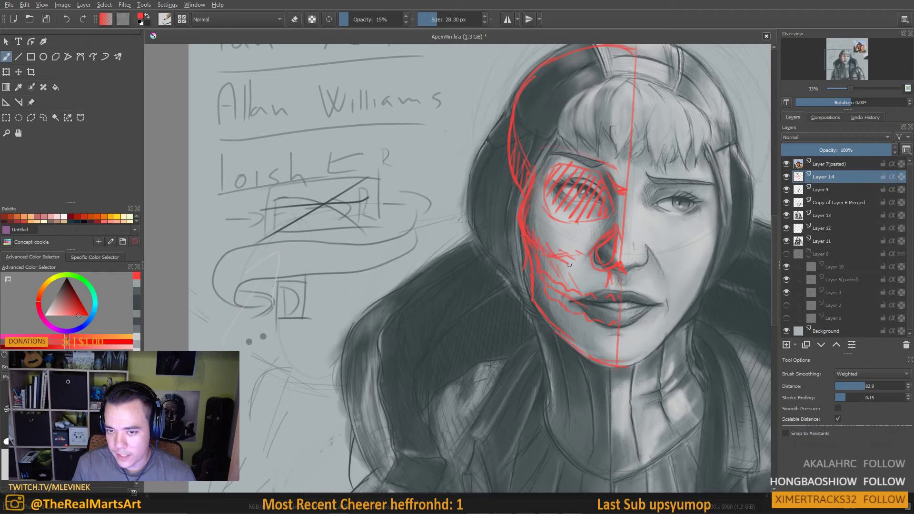
Reinforce the shadow-side jaw edge in red and try guide lines across the brow and nose base
{"action": "left_click_drag", "start_coordinate": [531, 248], "coordinate": [537, 217]}
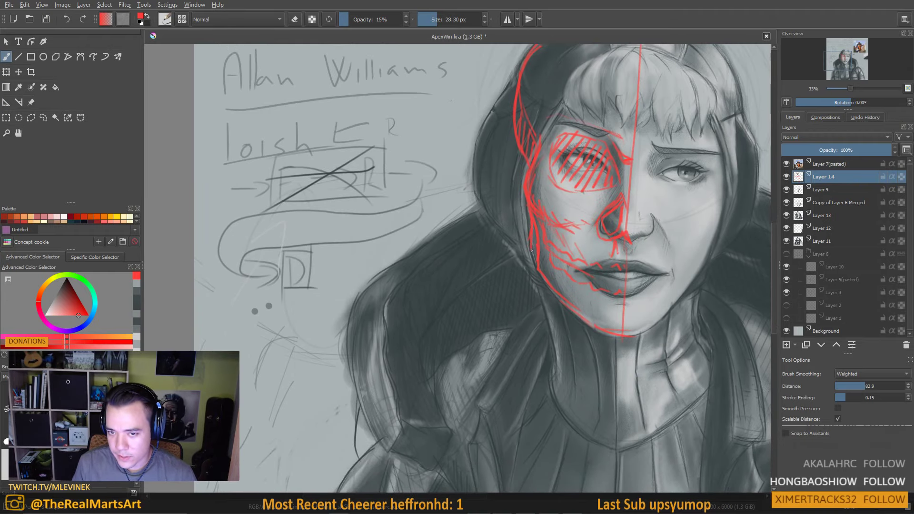
{"action": "mouse_move", "coordinate": [533, 256]}
{"action": "left_mouse_down"}
{"action": "mouse_move", "coordinate": [547, 286]}
{"action": "mouse_move", "coordinate": [599, 326]}
{"action": "mouse_move", "coordinate": [550, 394]}
{"action": "left_mouse_up"}
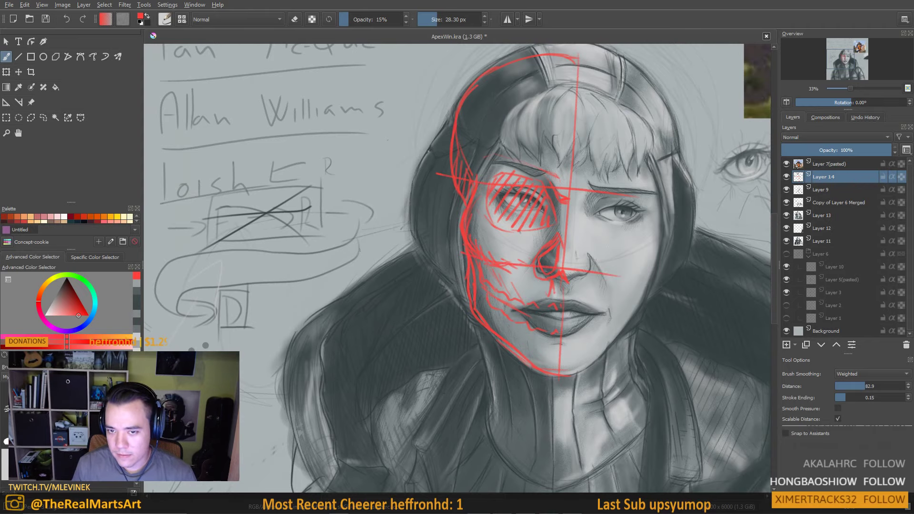
{"action": "left_click_drag", "start_coordinate": [464, 148], "coordinate": [357, 190]}
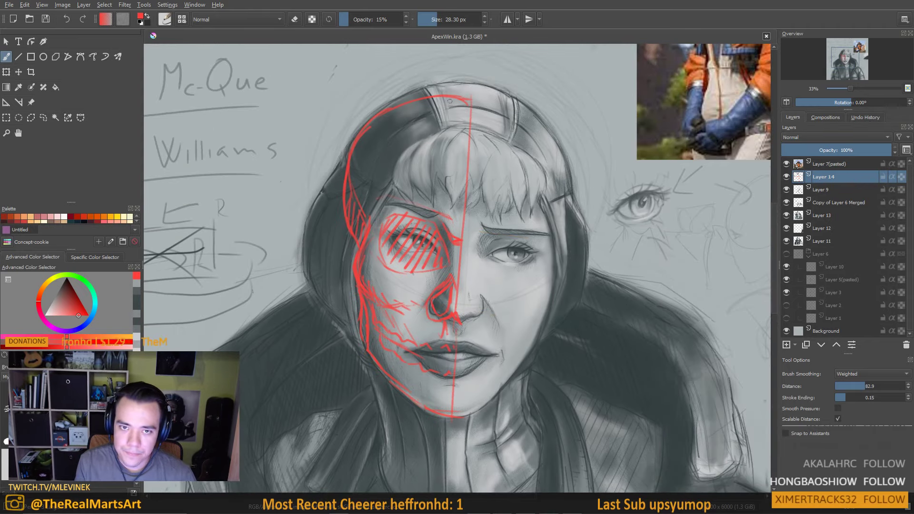
Thicken the red cranium outline and extend it into a full circle from the crown to the nose base
{"action": "mouse_move", "coordinate": [463, 95]}
{"action": "left_mouse_down"}
{"action": "mouse_move", "coordinate": [492, 100]}
{"action": "mouse_move", "coordinate": [432, 95]}
{"action": "left_mouse_up"}
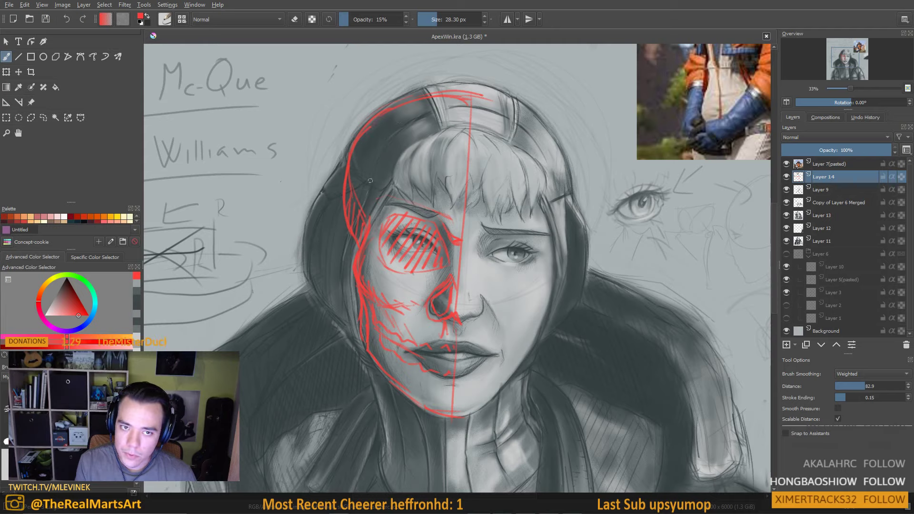
{"action": "mouse_move", "coordinate": [483, 93]}
{"action": "left_mouse_down"}
{"action": "mouse_move", "coordinate": [406, 100]}
{"action": "mouse_move", "coordinate": [370, 128]}
{"action": "mouse_move", "coordinate": [346, 181]}
{"action": "mouse_move", "coordinate": [350, 251]}
{"action": "left_mouse_up"}
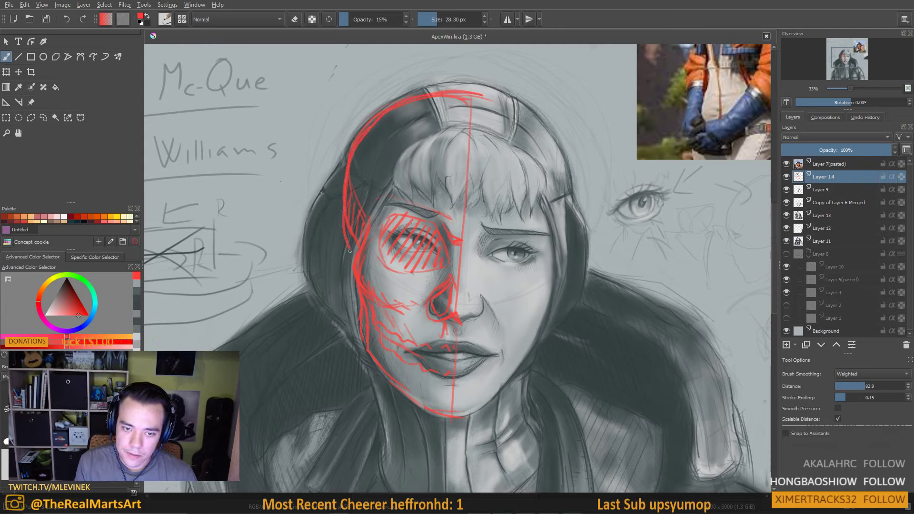
{"action": "mouse_move", "coordinate": [378, 287]}
{"action": "left_mouse_down"}
{"action": "mouse_move", "coordinate": [439, 316]}
{"action": "mouse_move", "coordinate": [488, 318]}
{"action": "mouse_move", "coordinate": [538, 303]}
{"action": "mouse_move", "coordinate": [570, 263]}
{"action": "mouse_move", "coordinate": [573, 180]}
{"action": "mouse_move", "coordinate": [497, 105]}
{"action": "mouse_move", "coordinate": [462, 100]}
{"action": "left_mouse_up"}
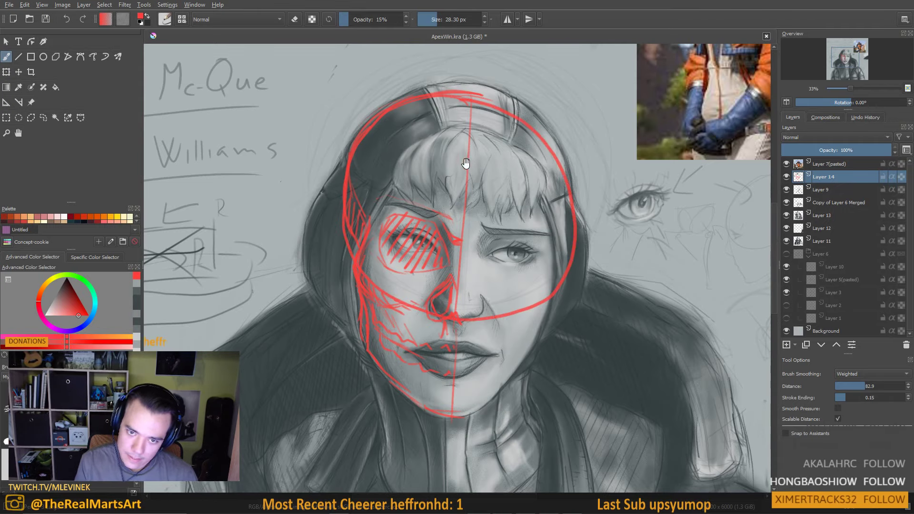
Draw red construction lines down both sides of the jaw from the cranium circle, crossing below the chin
{"action": "scroll", "coordinate": [475, 187], "scroll_direction": "down", "scroll_amount": 2}
{"action": "left_click_drag", "start_coordinate": [463, 201], "coordinate": [476, 171]}
{"action": "left_click_drag", "start_coordinate": [387, 232], "coordinate": [400, 245]}
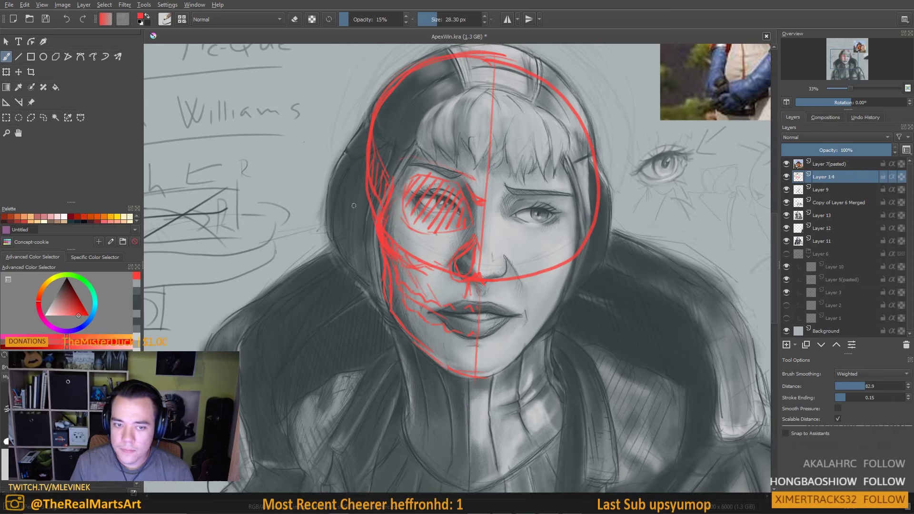
{"action": "scroll", "coordinate": [384, 188], "scroll_direction": "down", "scroll_amount": 3}
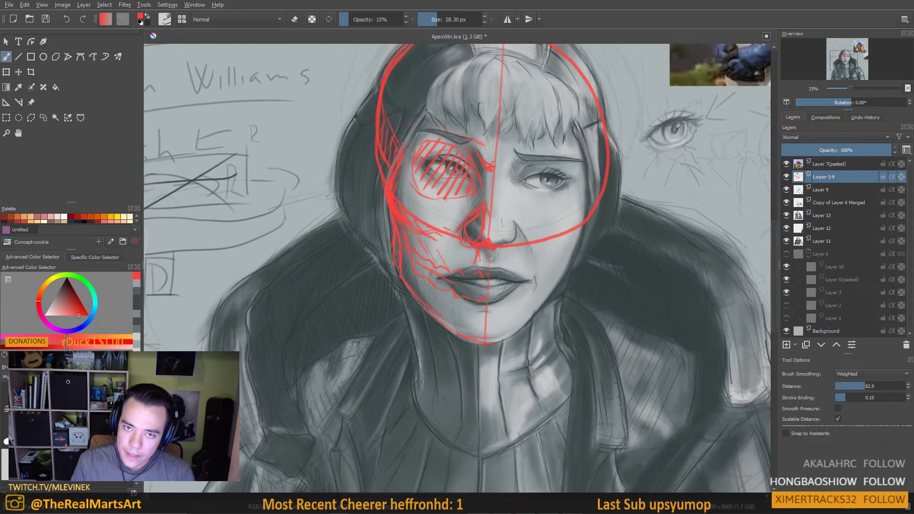
{"action": "left_click_drag", "start_coordinate": [493, 163], "coordinate": [496, 167]}
{"action": "left_click_drag", "start_coordinate": [499, 223], "coordinate": [511, 217]}
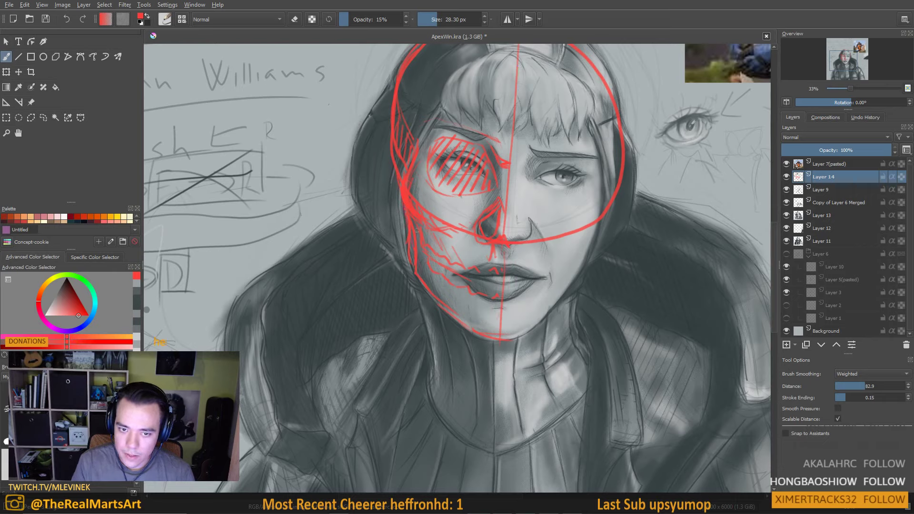
{"action": "mouse_move", "coordinate": [406, 211]}
{"action": "left_mouse_down"}
{"action": "mouse_move", "coordinate": [428, 283]}
{"action": "mouse_move", "coordinate": [480, 351]}
{"action": "left_mouse_up"}
{"action": "left_click_drag", "start_coordinate": [451, 314], "coordinate": [501, 368]}
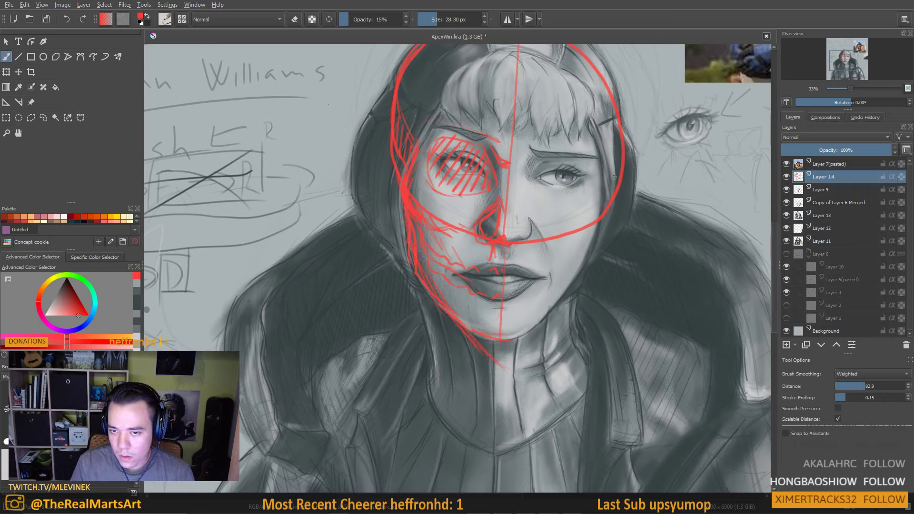
{"action": "mouse_move", "coordinate": [610, 167]}
{"action": "left_mouse_down"}
{"action": "mouse_move", "coordinate": [596, 212]}
{"action": "mouse_move", "coordinate": [527, 334]}
{"action": "mouse_move", "coordinate": [459, 376]}
{"action": "left_mouse_up"}
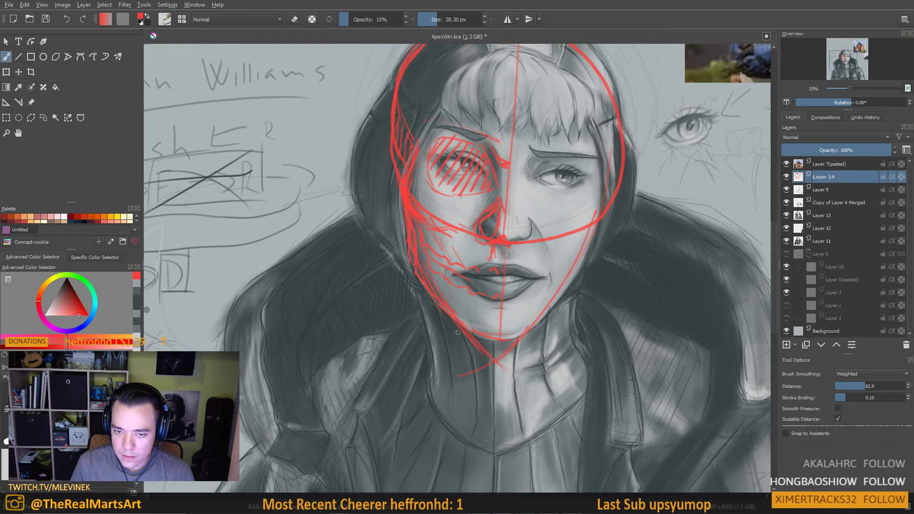
{"action": "mouse_move", "coordinate": [534, 349]}
{"action": "left_mouse_down"}
{"action": "mouse_move", "coordinate": [468, 337]}
{"action": "mouse_move", "coordinate": [512, 340]}
{"action": "left_mouse_up"}
Draw a red guide line across the mouth with a vertical mark above it, and add a curve beside the jaw hinge
{"action": "mouse_move", "coordinate": [506, 266]}
{"action": "left_mouse_down"}
{"action": "mouse_move", "coordinate": [518, 248]}
{"action": "mouse_move", "coordinate": [582, 273]}
{"action": "mouse_move", "coordinate": [572, 281]}
{"action": "mouse_move", "coordinate": [557, 264]}
{"action": "left_mouse_up"}
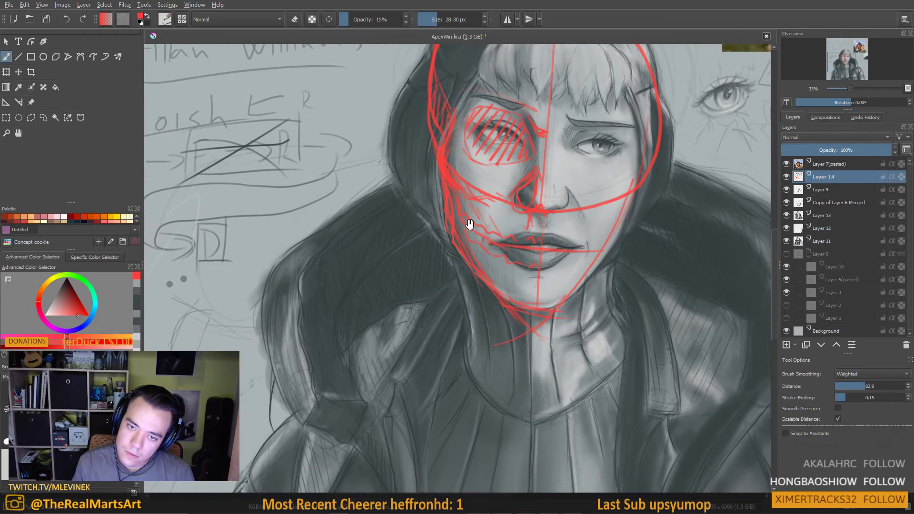
{"action": "left_click_drag", "start_coordinate": [512, 246], "coordinate": [544, 252]}
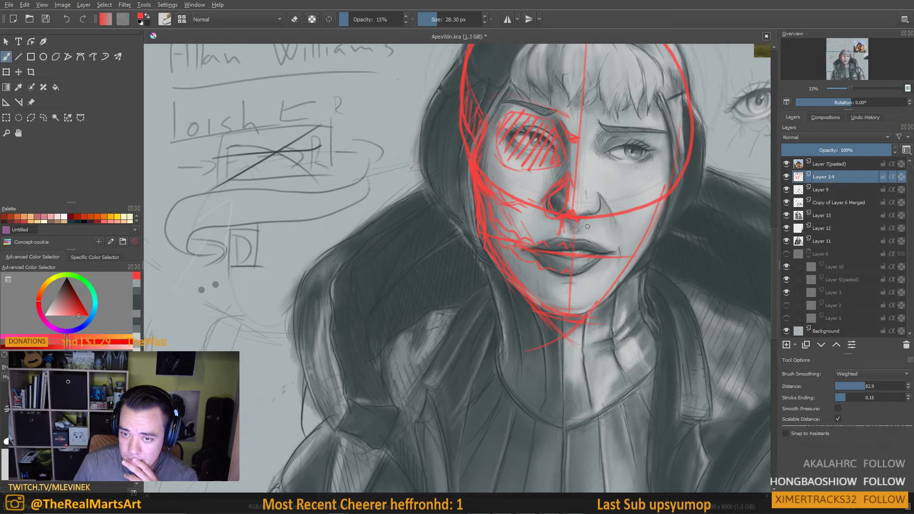
{"action": "left_click_drag", "start_coordinate": [588, 221], "coordinate": [591, 241]}
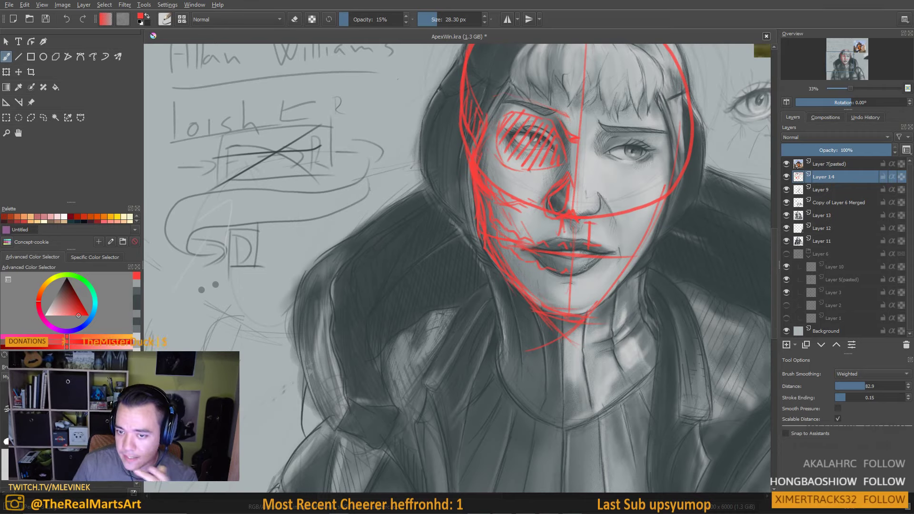
{"action": "left_click_drag", "start_coordinate": [580, 305], "coordinate": [601, 307]}
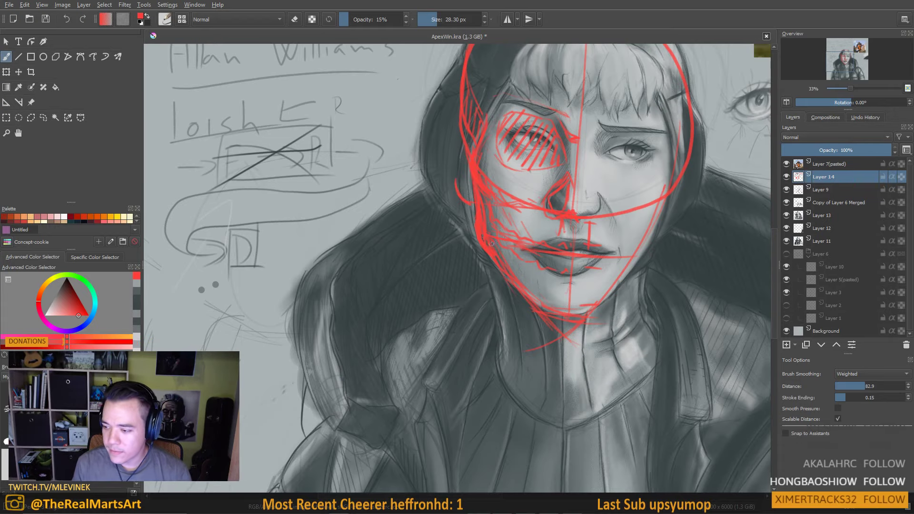
Draw a red arrow pointing at the light-side upper edge of the cranium circle
{"action": "left_click_drag", "start_coordinate": [524, 257], "coordinate": [493, 277]}
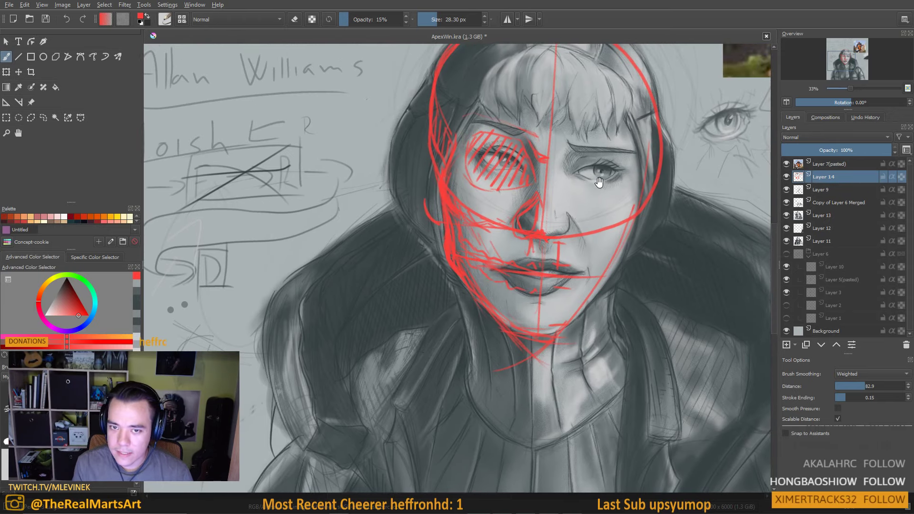
{"action": "left_click_drag", "start_coordinate": [600, 183], "coordinate": [490, 277]}
{"action": "left_click_drag", "start_coordinate": [600, 109], "coordinate": [555, 169]}
{"action": "left_click_drag", "start_coordinate": [555, 138], "coordinate": [596, 169]}
Circle the first letter in the crossed-out box in red, and add arrows around the diagram leading to the boxed D
{"action": "left_click_drag", "start_coordinate": [160, 280], "coordinate": [363, 192]}
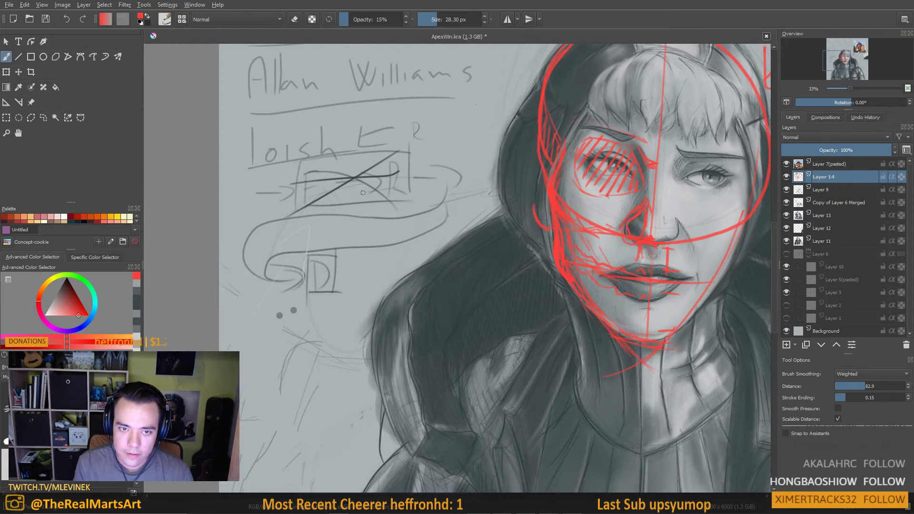
{"action": "left_click_drag", "start_coordinate": [311, 167], "coordinate": [308, 172]}
{"action": "left_click_drag", "start_coordinate": [311, 244], "coordinate": [307, 266]}
{"action": "left_click_drag", "start_coordinate": [243, 268], "coordinate": [281, 227]}
{"action": "mouse_move", "coordinate": [259, 223]}
{"action": "left_mouse_down"}
{"action": "mouse_move", "coordinate": [284, 239]}
{"action": "mouse_move", "coordinate": [271, 259]}
{"action": "left_mouse_up"}
{"action": "mouse_move", "coordinate": [295, 300]}
{"action": "left_mouse_down"}
{"action": "mouse_move", "coordinate": [265, 315]}
{"action": "mouse_move", "coordinate": [337, 256]}
{"action": "mouse_move", "coordinate": [350, 273]}
{"action": "left_mouse_up"}
{"action": "left_click_drag", "start_coordinate": [356, 339], "coordinate": [395, 289]}
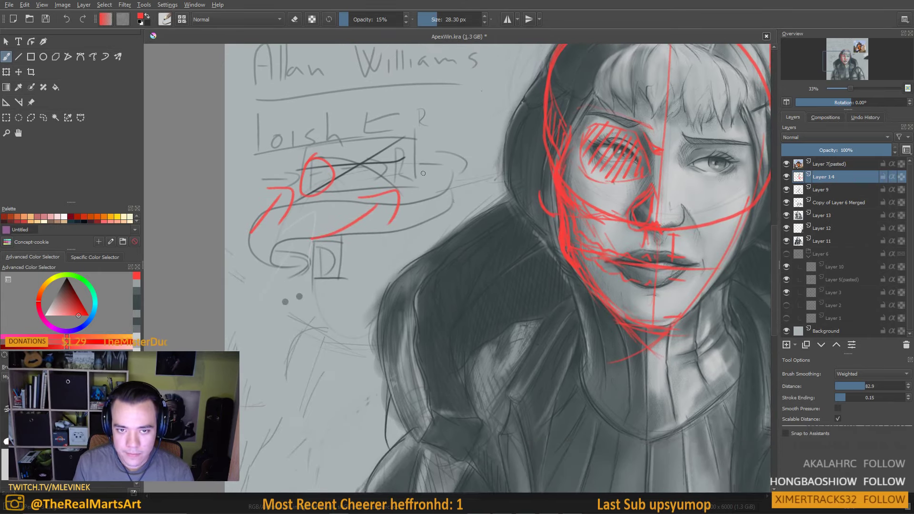
{"action": "mouse_move", "coordinate": [425, 173]}
{"action": "left_mouse_down"}
{"action": "mouse_move", "coordinate": [354, 258]}
{"action": "mouse_move", "coordinate": [371, 273]}
{"action": "left_mouse_up"}
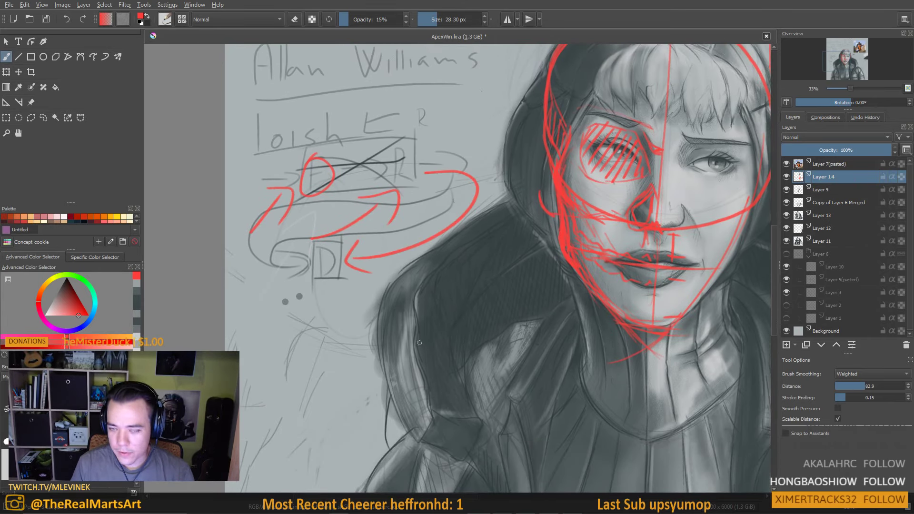
Hide Layer 14 with the red skull construction and arrows
{"action": "left_click_drag", "start_coordinate": [467, 336], "coordinate": [382, 408]}
{"action": "scroll", "coordinate": [468, 373], "scroll_direction": "down", "scroll_amount": 2}
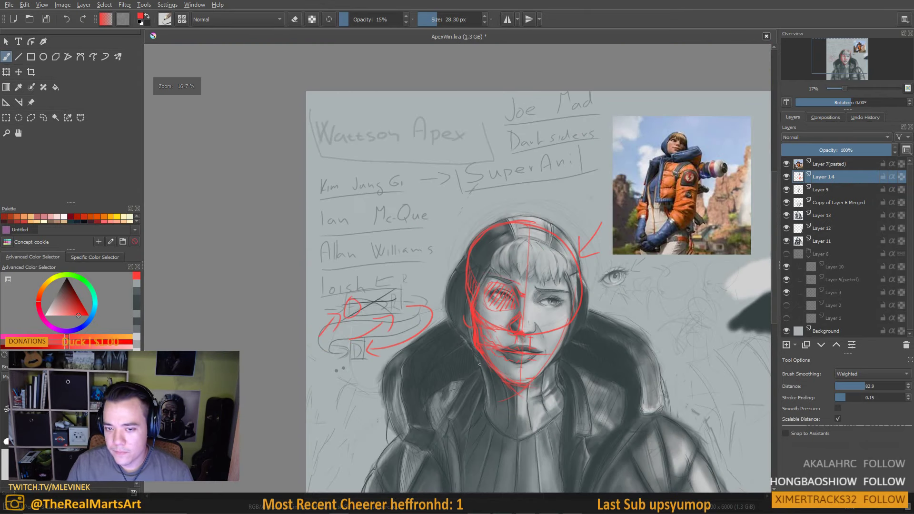
{"action": "scroll", "coordinate": [472, 372], "scroll_direction": "up", "scroll_amount": 1}
{"action": "left_click_drag", "start_coordinate": [497, 236], "coordinate": [509, 180]}
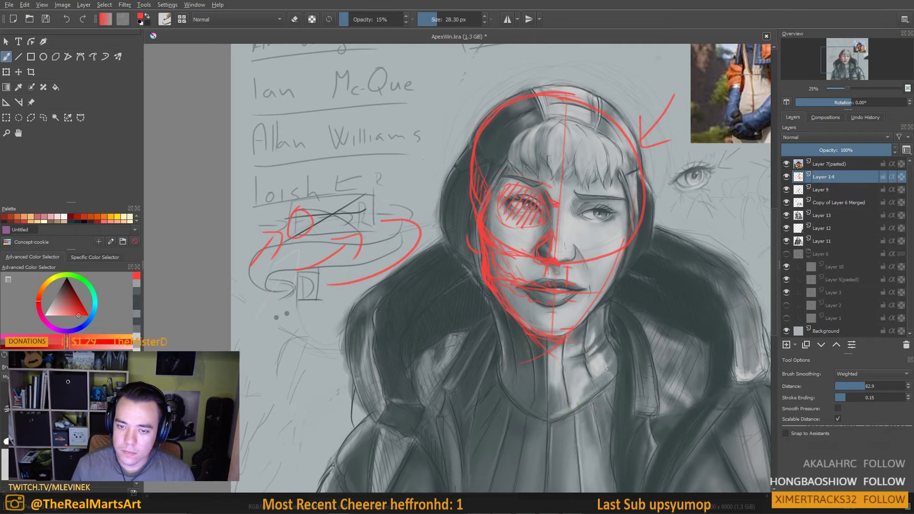
{"action": "left_click", "coordinate": [787, 177]}
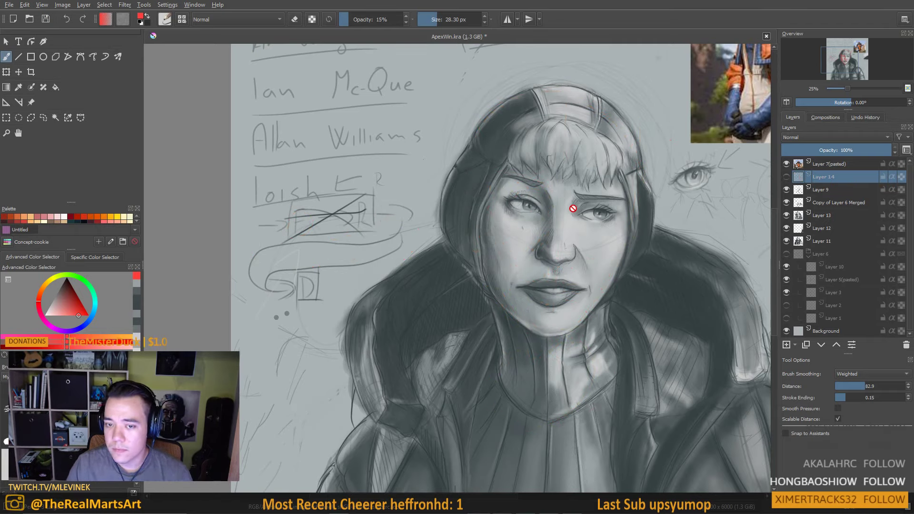
Examine the portrait in a mirrored view and restore its normal orientation
{"action": "scroll", "coordinate": [575, 208], "scroll_direction": "down", "scroll_amount": 2}
{"action": "scroll", "coordinate": [576, 208], "scroll_direction": "up", "scroll_amount": 2}
{"action": "key", "text": "m"}
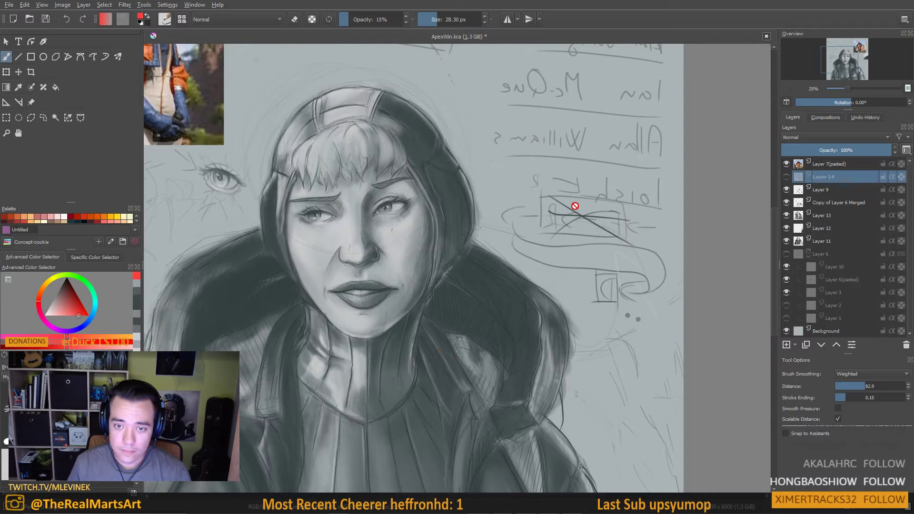
{"action": "left_click_drag", "start_coordinate": [435, 301], "coordinate": [568, 233]}
{"action": "key", "text": "m"}
{"action": "left_click_drag", "start_coordinate": [508, 289], "coordinate": [577, 330]}
{"action": "left_click_drag", "start_coordinate": [531, 357], "coordinate": [541, 310]}
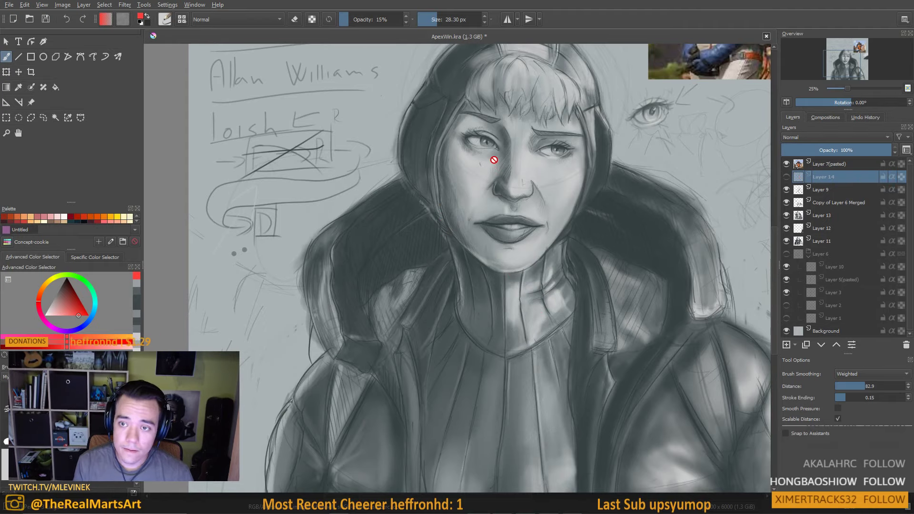
{"action": "left_click_drag", "start_coordinate": [493, 222], "coordinate": [362, 308]}
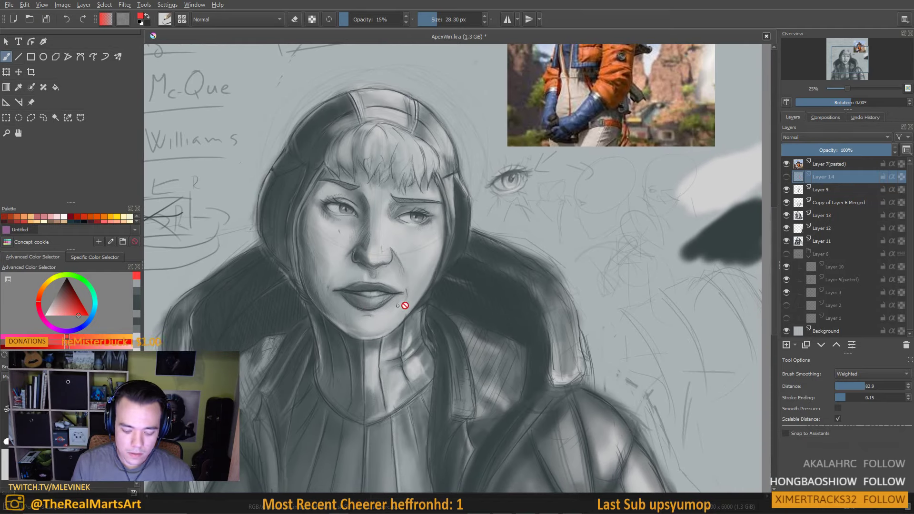
Sample the dark grey-green from the painted swatch beside the portrait and make Layer 13 the active layer
{"action": "left_click", "coordinate": [726, 231], "text": "ctrl"}
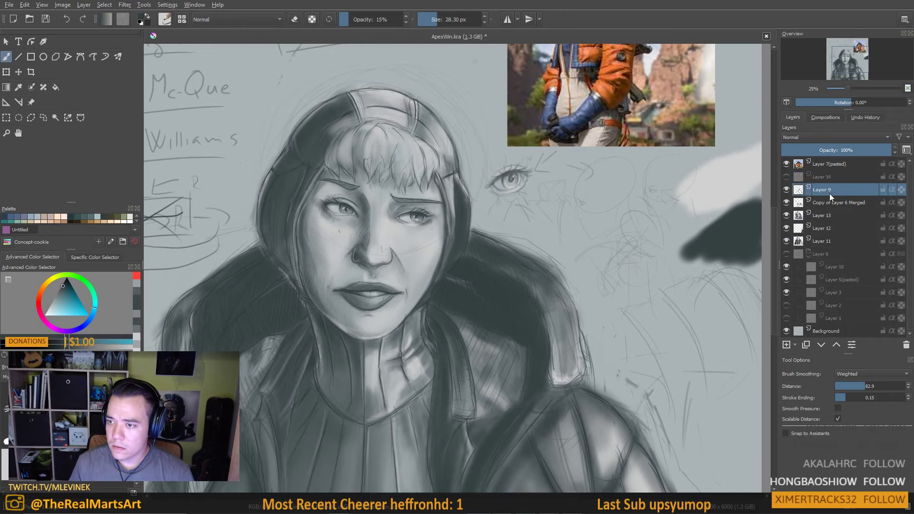
{"action": "left_click", "coordinate": [827, 228]}
{"action": "left_click", "coordinate": [822, 191]}
{"action": "left_click", "coordinate": [821, 228]}
{"action": "left_click", "coordinate": [822, 217]}
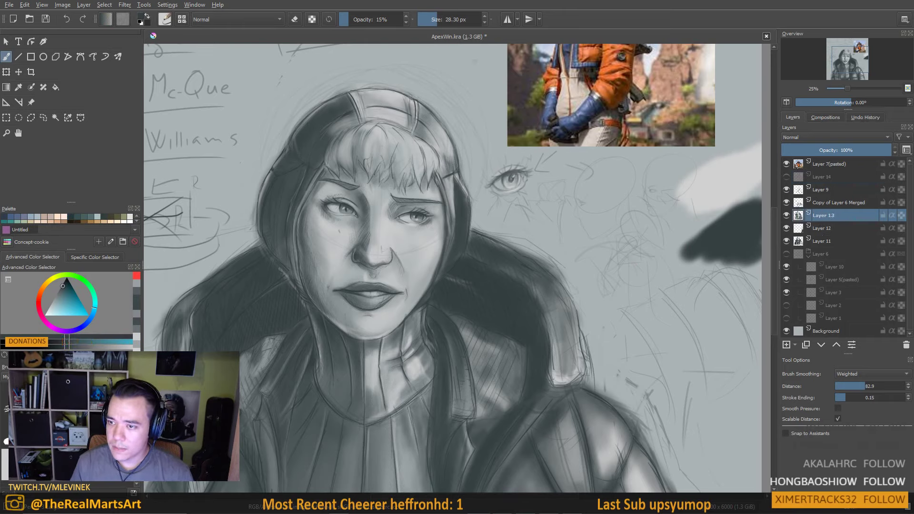
Draw a curled moustache above the lips and a small tuft of hair on the chin
{"action": "mouse_move", "coordinate": [365, 274]}
{"action": "left_mouse_down"}
{"action": "mouse_move", "coordinate": [496, 233]}
{"action": "mouse_move", "coordinate": [461, 254]}
{"action": "left_mouse_up"}
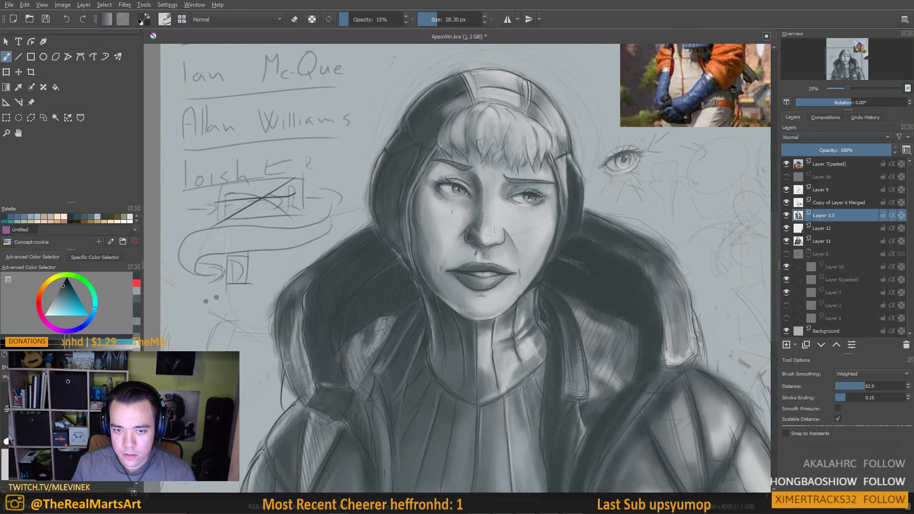
{"action": "left_click_drag", "start_coordinate": [455, 260], "coordinate": [431, 241]}
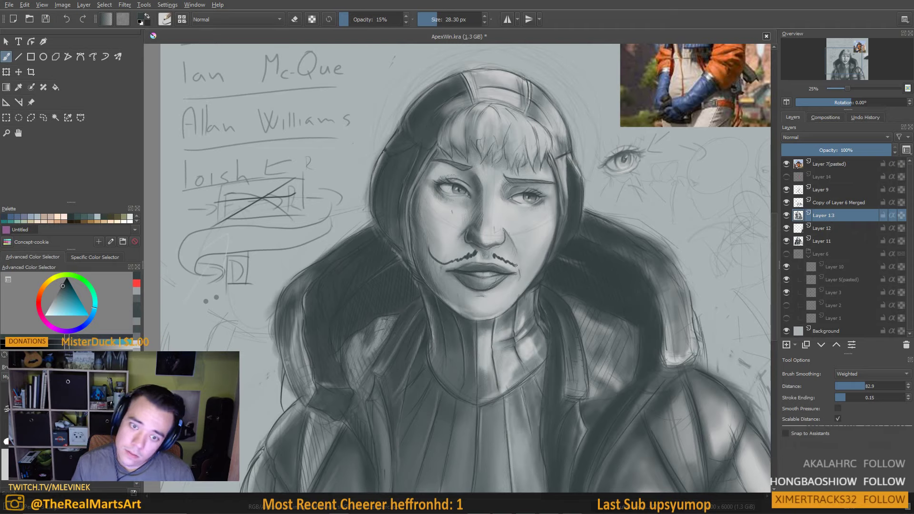
{"action": "left_click_drag", "start_coordinate": [516, 265], "coordinate": [543, 242]}
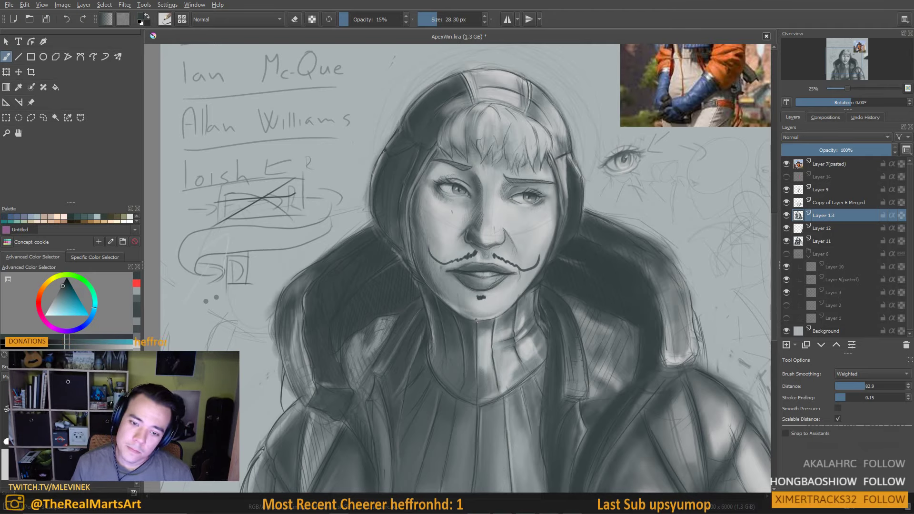
{"action": "left_click_drag", "start_coordinate": [480, 333], "coordinate": [485, 316]}
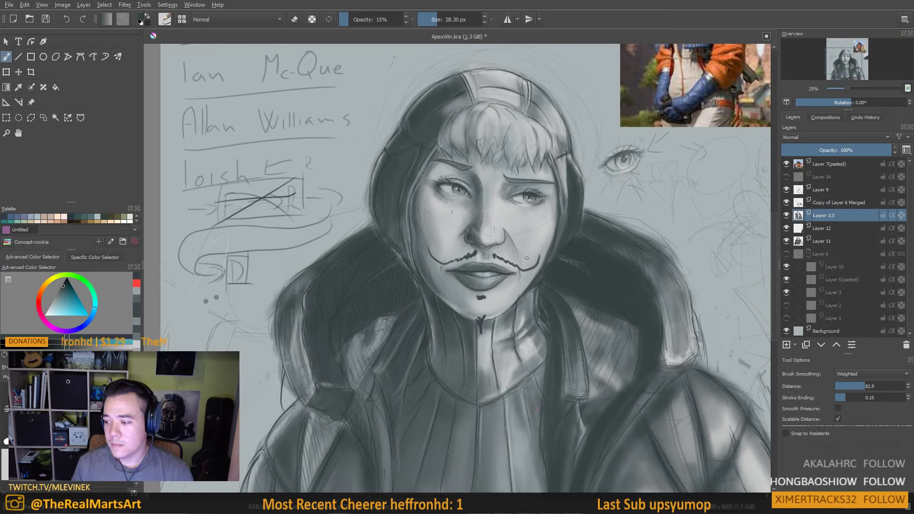
{"action": "scroll", "coordinate": [489, 254], "scroll_direction": "down", "scroll_amount": 3}
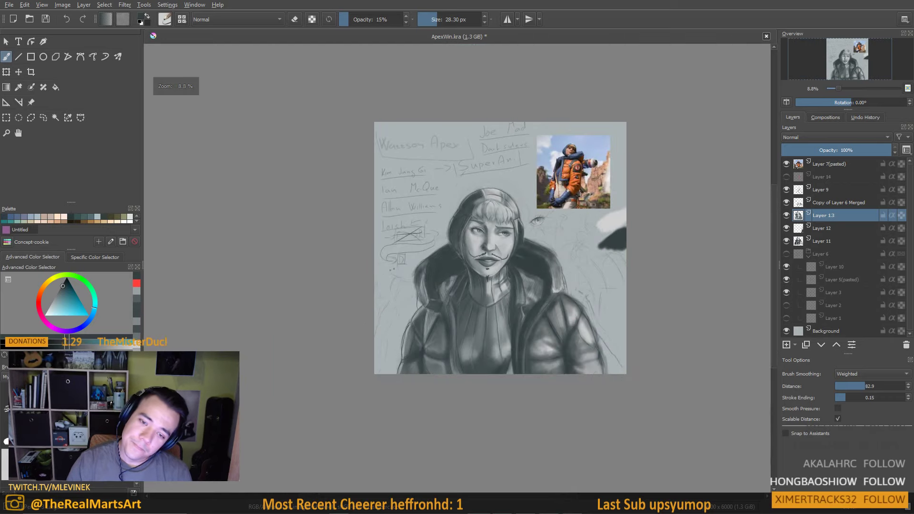
{"action": "scroll", "coordinate": [504, 255], "scroll_direction": "up", "scroll_amount": 2}
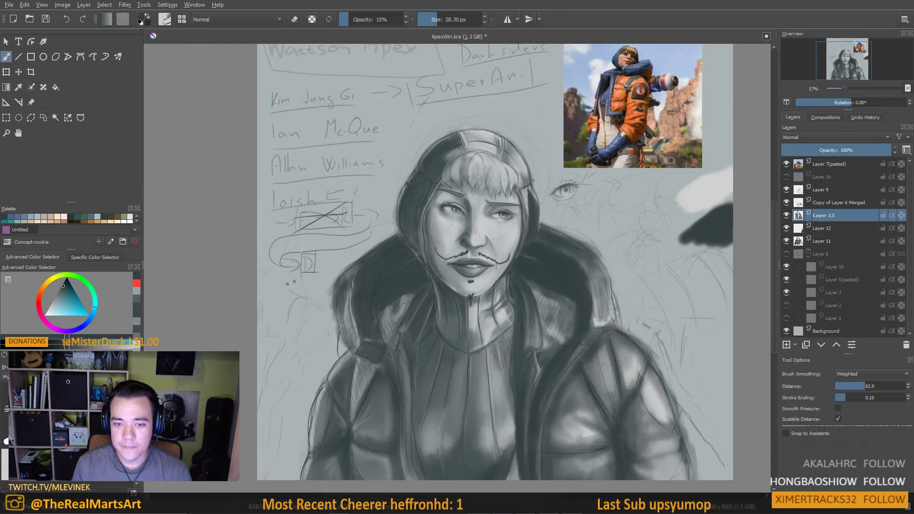
Undo the moustache and chin tuft strokes
{"action": "key", "text": "ctrl+z"}
{"action": "key", "text": "ctrl+z"}
{"action": "key", "text": "ctrl+z"}
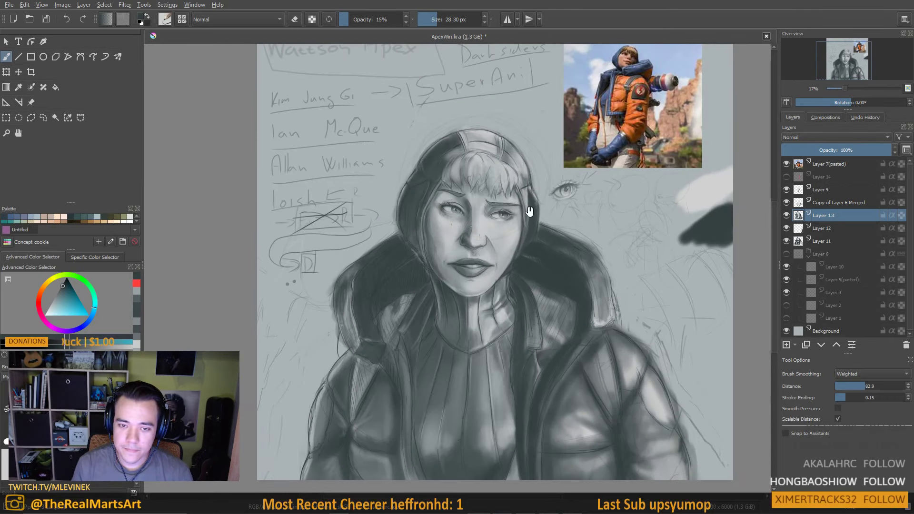
Darken the inner edge of the raised jacket collar below the artist-name notes
{"action": "scroll", "coordinate": [534, 177], "scroll_direction": "up", "scroll_amount": 2}
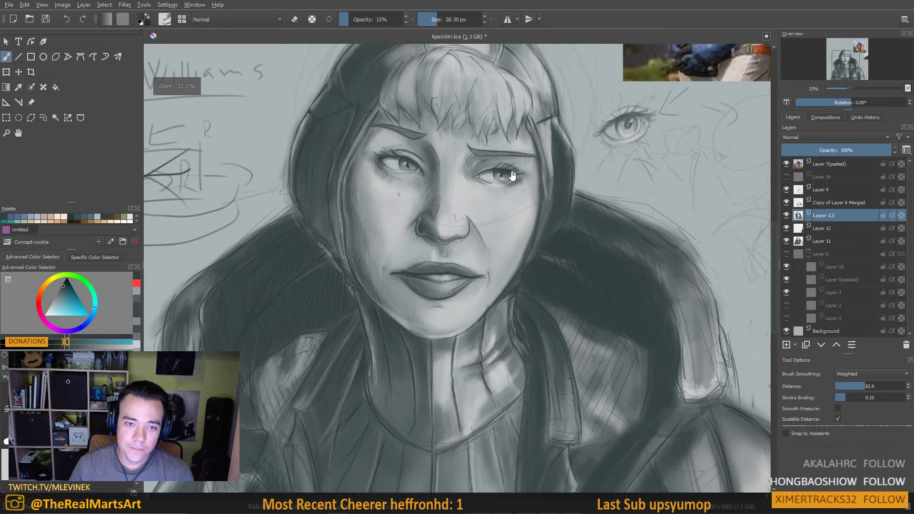
{"action": "left_click_drag", "start_coordinate": [459, 389], "coordinate": [567, 304]}
{"action": "left_click_drag", "start_coordinate": [306, 201], "coordinate": [311, 251]}
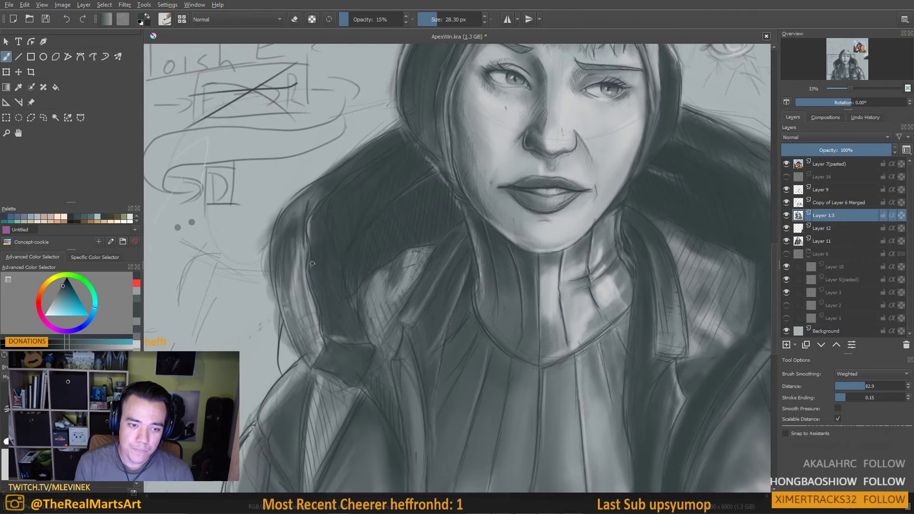
{"action": "scroll", "coordinate": [320, 305], "scroll_direction": "down", "scroll_amount": 2}
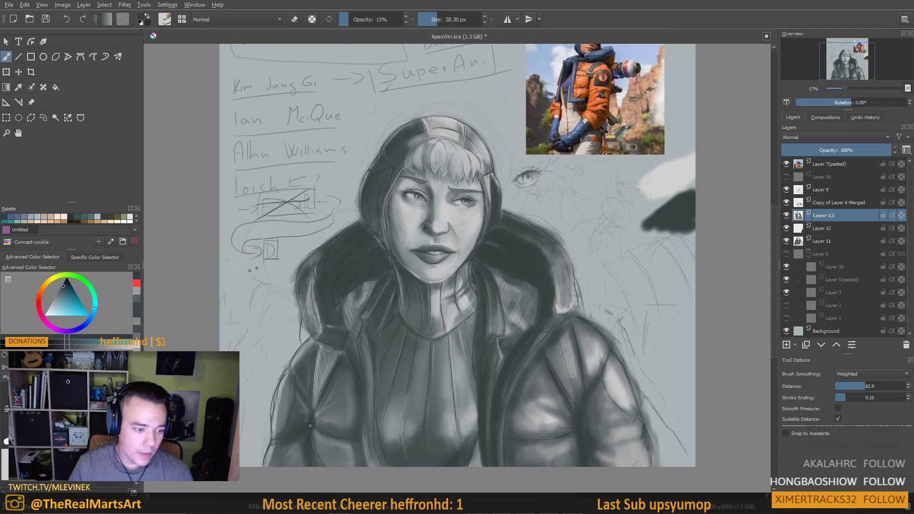
Switch back to the previous brush preset at 100% opacity and reduce its size to 147.60 px
{"action": "key", "text": "/"}
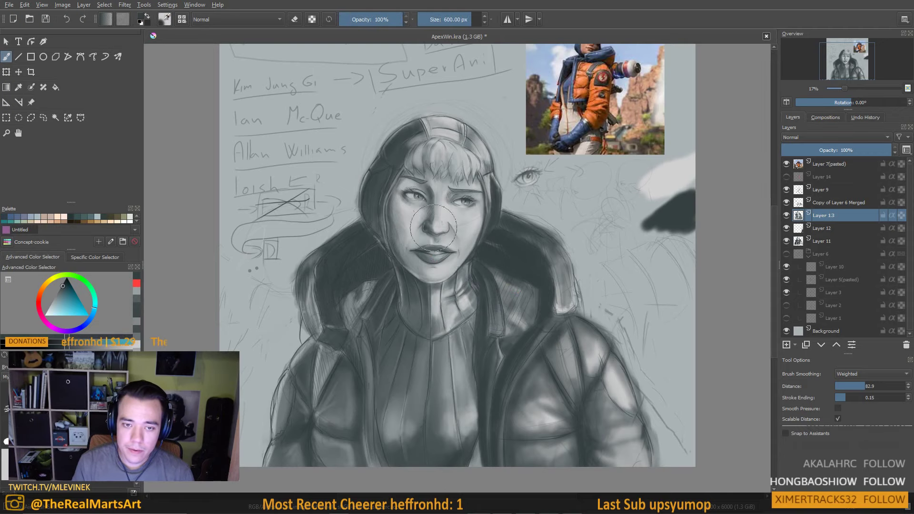
{"action": "left_click_drag", "start_coordinate": [424, 217], "coordinate": [219, 200], "text": "shift"}
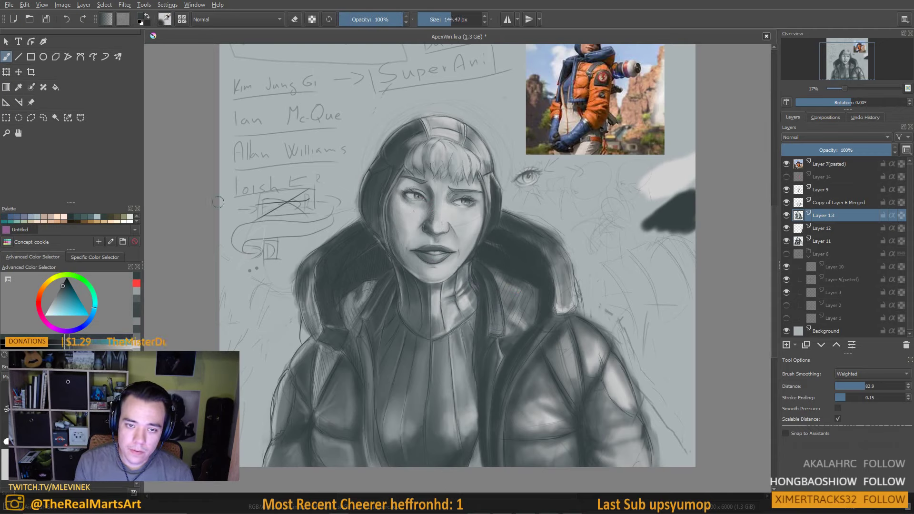
{"action": "scroll", "coordinate": [410, 233], "scroll_direction": "up", "scroll_amount": 2}
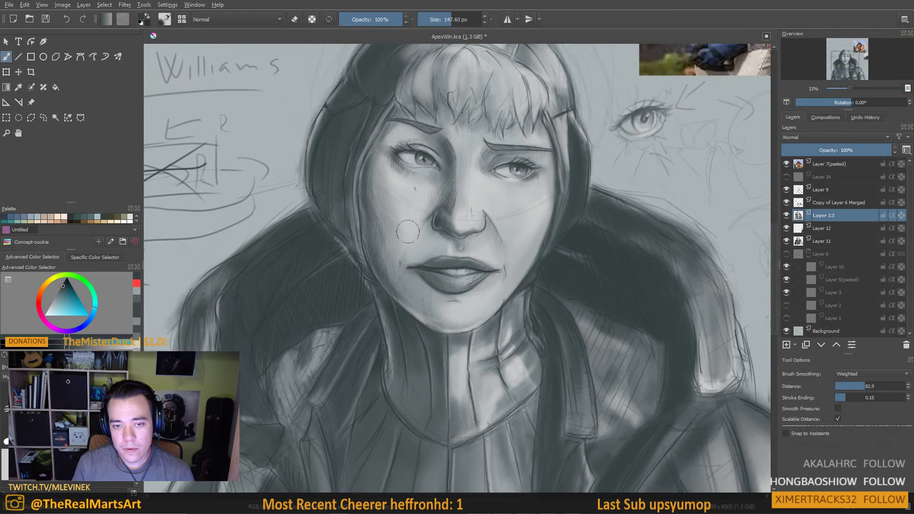
{"action": "left_click_drag", "start_coordinate": [440, 230], "coordinate": [421, 274]}
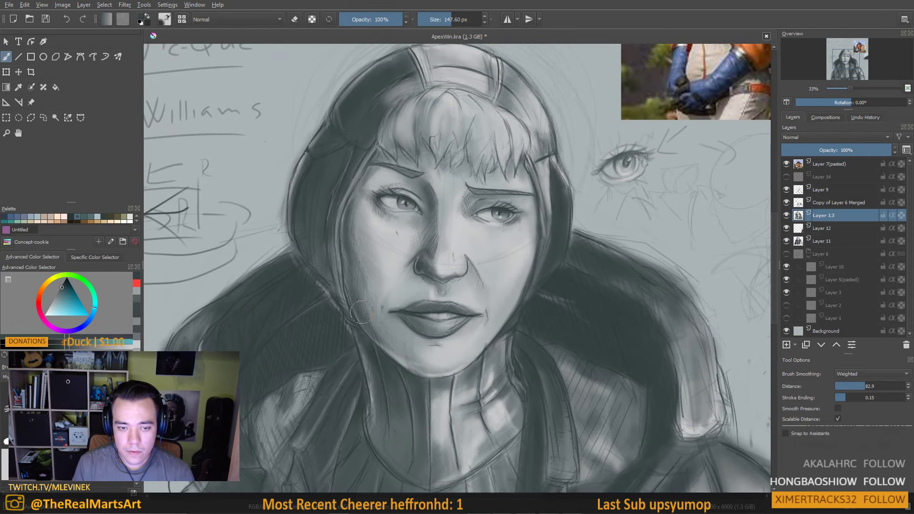
Reduce the brush to about 30 px and shade the shadowed cheek and jaw edge beside the hood, enlarging it to 43.50 px
{"action": "key", "text": "bracketleft"}
{"action": "key", "text": "bracketleft"}
{"action": "key", "text": "bracketleft"}
{"action": "key", "text": "bracketleft"}
{"action": "key", "text": "bracketleft"}
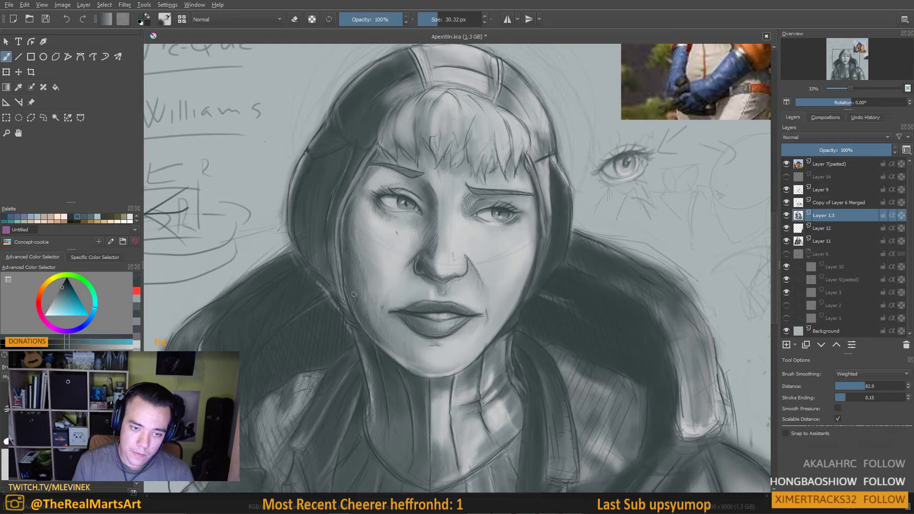
{"action": "key", "text": "bracketright"}
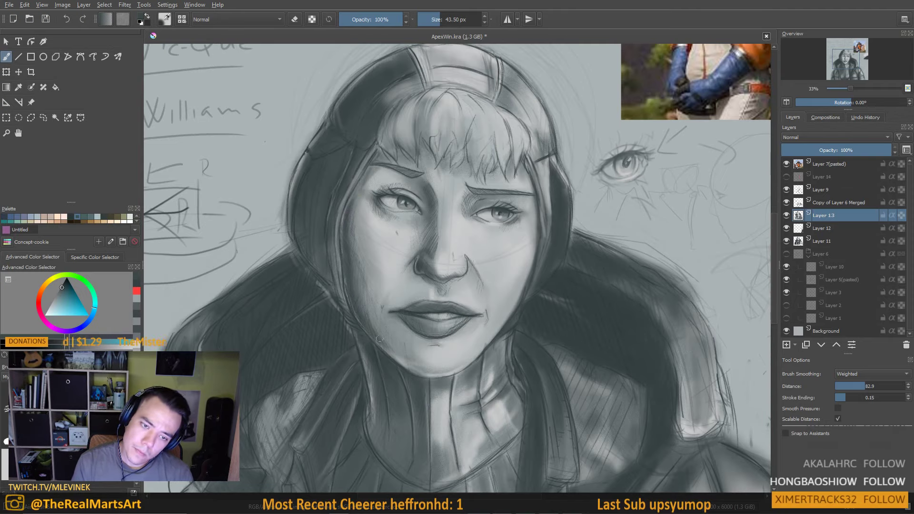
Set the brush size to 61.92 px and blend the chin below the lower lip with mid-tones sampled from the face
{"action": "key", "text": "minus"}
{"action": "scroll", "coordinate": [433, 289], "scroll_direction": "down", "scroll_amount": 1}
{"action": "scroll", "coordinate": [434, 288], "scroll_direction": "up", "scroll_amount": 1}
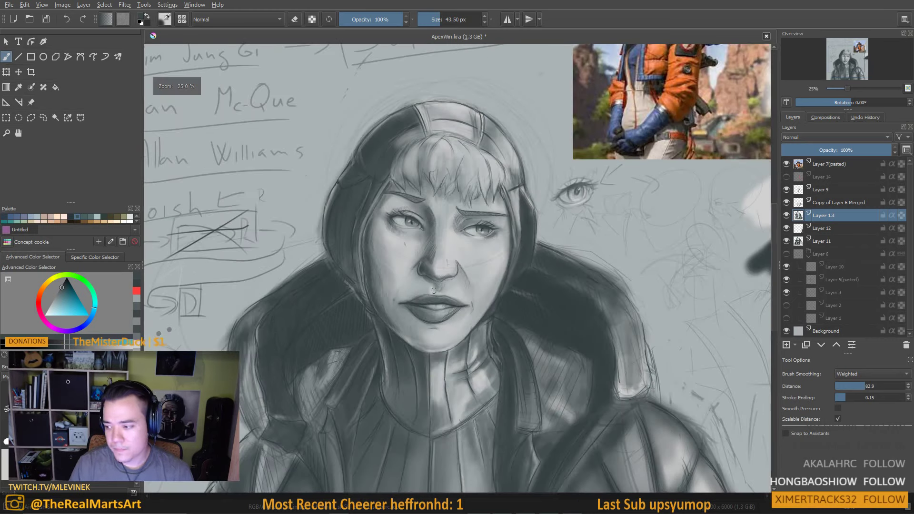
{"action": "left_click_drag", "start_coordinate": [408, 304], "coordinate": [425, 261]}
{"action": "left_click_drag", "start_coordinate": [420, 304], "coordinate": [429, 304], "text": "shift"}
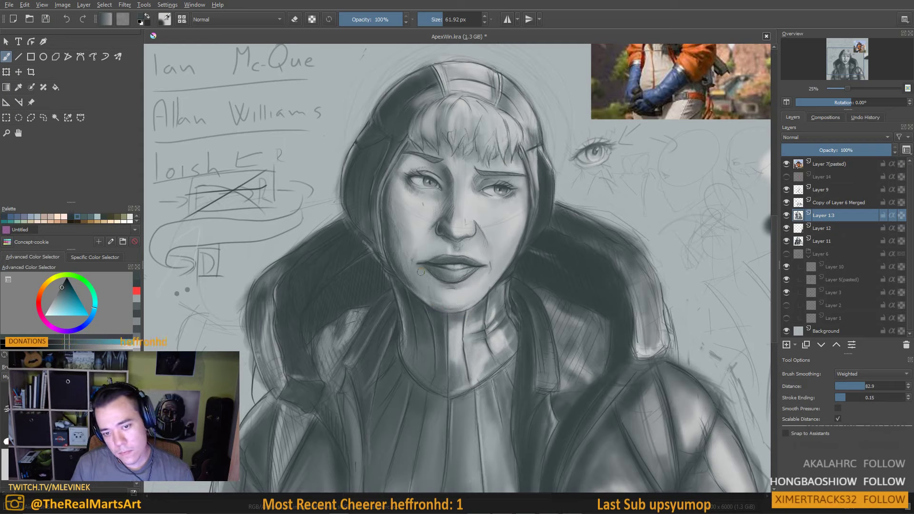
{"action": "left_click", "coordinate": [457, 287], "text": "ctrl"}
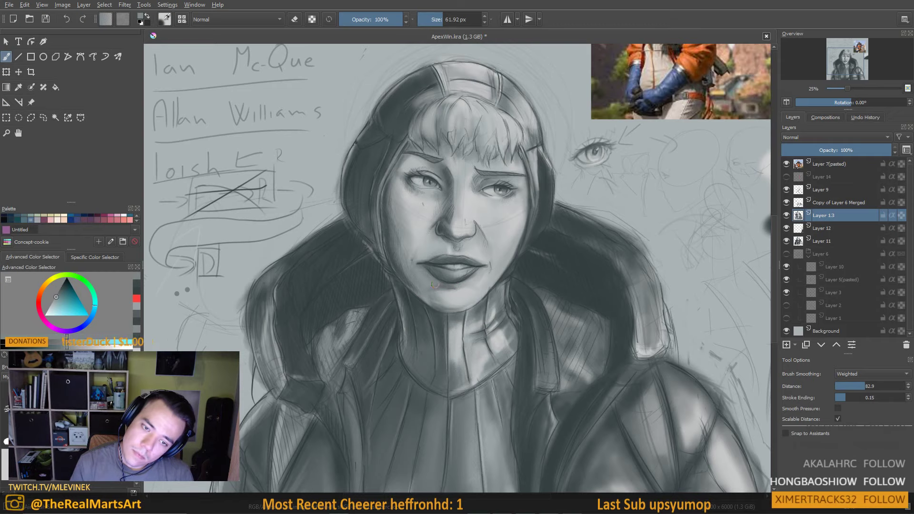
{"action": "left_click", "coordinate": [431, 291], "text": "ctrl"}
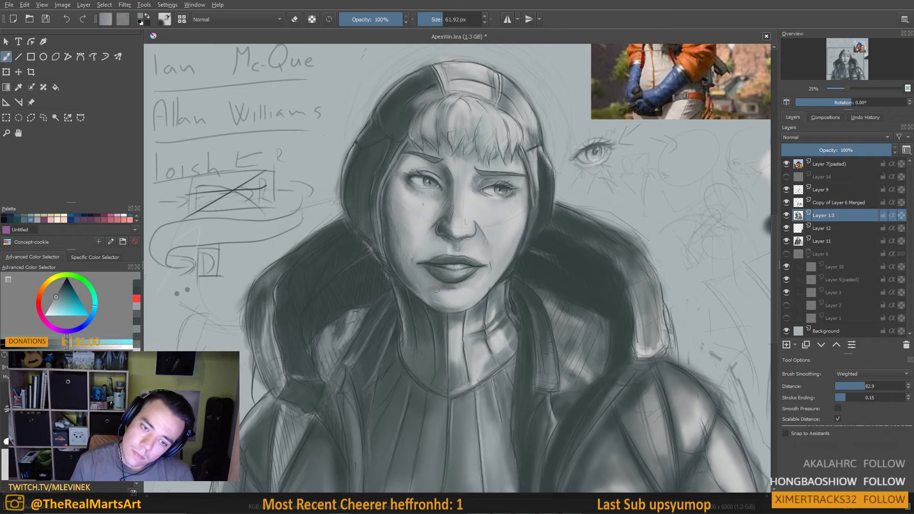
{"action": "left_click", "coordinate": [445, 299], "text": "ctrl"}
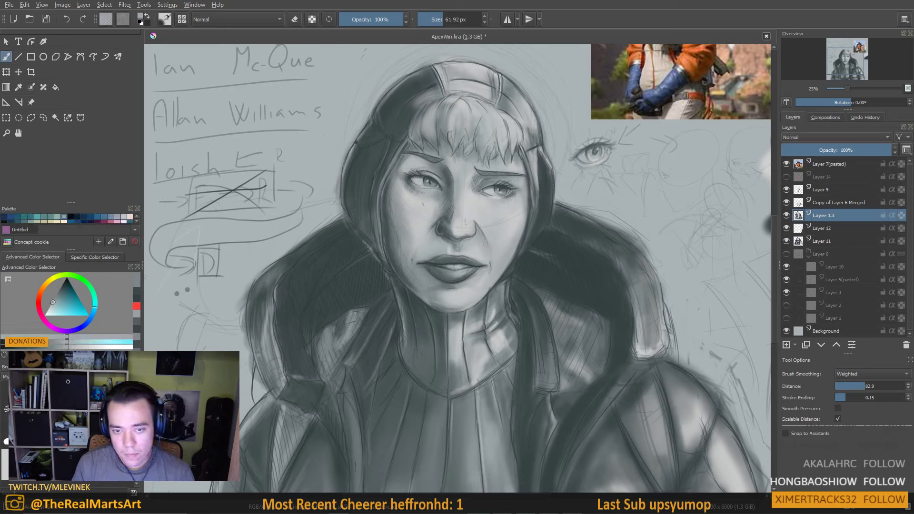
{"action": "left_click", "coordinate": [436, 291], "text": "ctrl"}
{"action": "left_click", "coordinate": [442, 288], "text": "ctrl"}
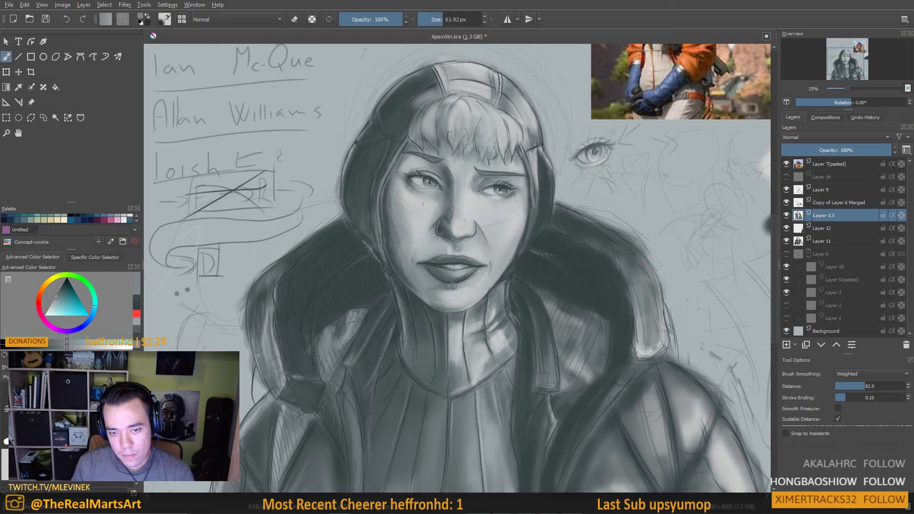
Refine the highlight and shadow transition on the chin with lighter tones sampled from the skin
{"action": "scroll", "coordinate": [432, 291], "scroll_direction": "down", "scroll_amount": 2}
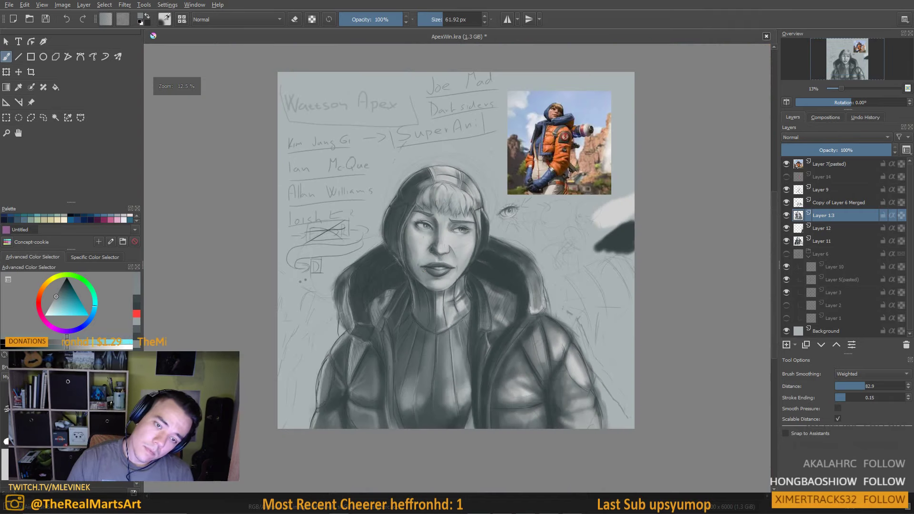
{"action": "scroll", "coordinate": [424, 270], "scroll_direction": "up", "scroll_amount": 1}
{"action": "left_click_drag", "start_coordinate": [454, 303], "coordinate": [456, 306]}
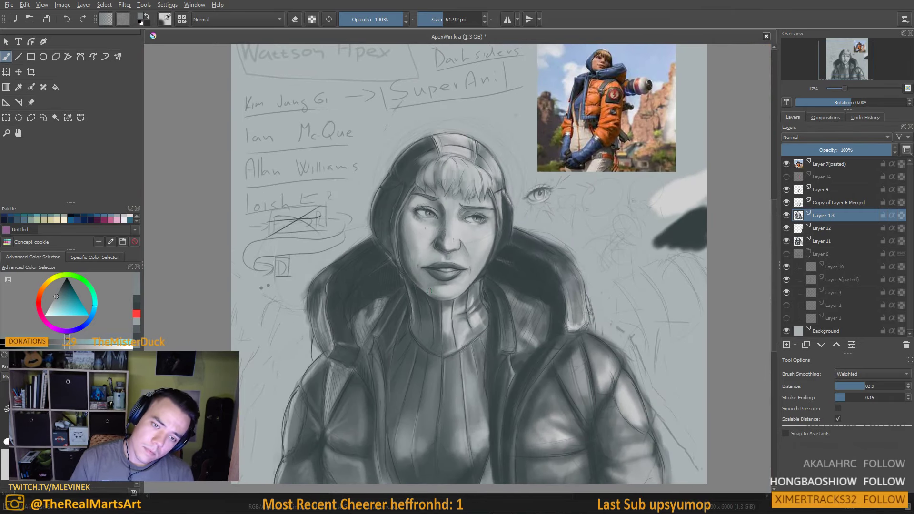
{"action": "left_click", "coordinate": [443, 289], "text": "ctrl"}
{"action": "scroll", "coordinate": [426, 416], "scroll_direction": "up", "scroll_amount": 2}
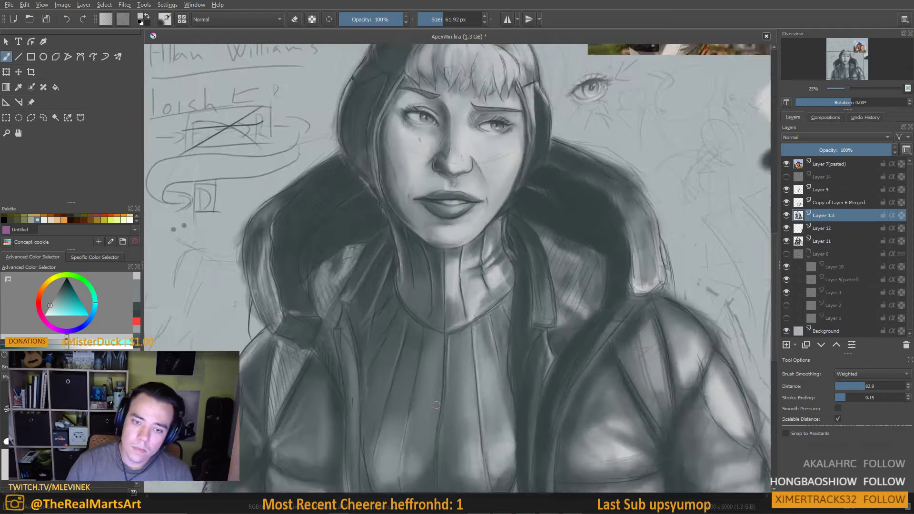
{"action": "left_click_drag", "start_coordinate": [453, 271], "coordinate": [476, 296]}
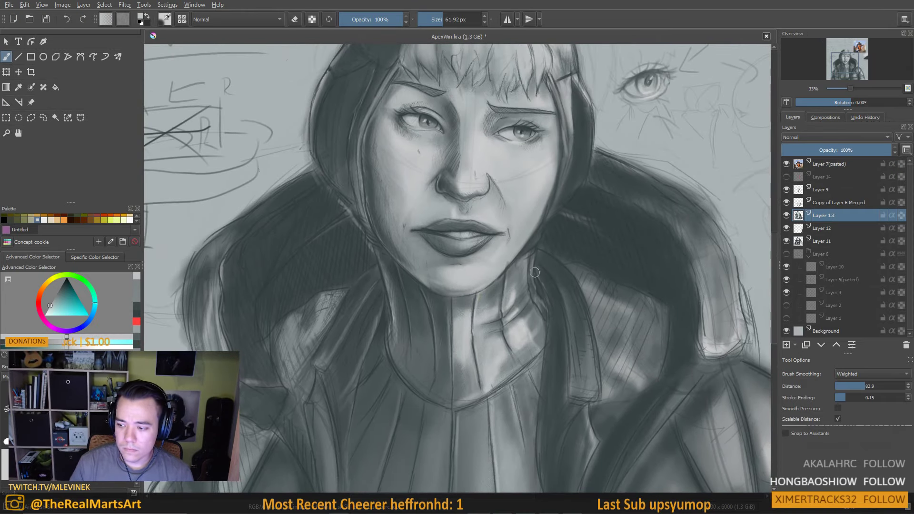
{"action": "left_click", "coordinate": [456, 278], "text": "ctrl"}
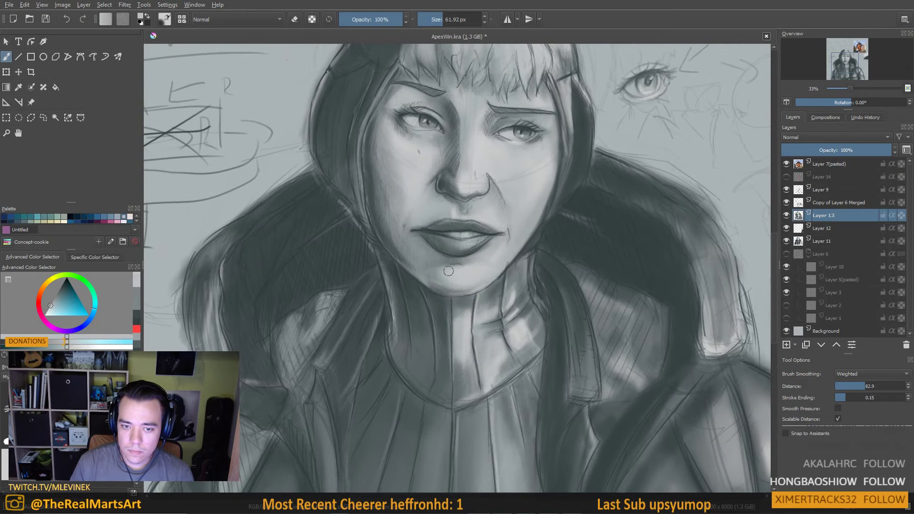
Smooth the shading between the mouth corner and the lit side of the jaw using sampled skin tones
{"action": "left_click_drag", "start_coordinate": [505, 273], "coordinate": [491, 284]}
{"action": "left_click", "coordinate": [498, 253], "text": "ctrl"}
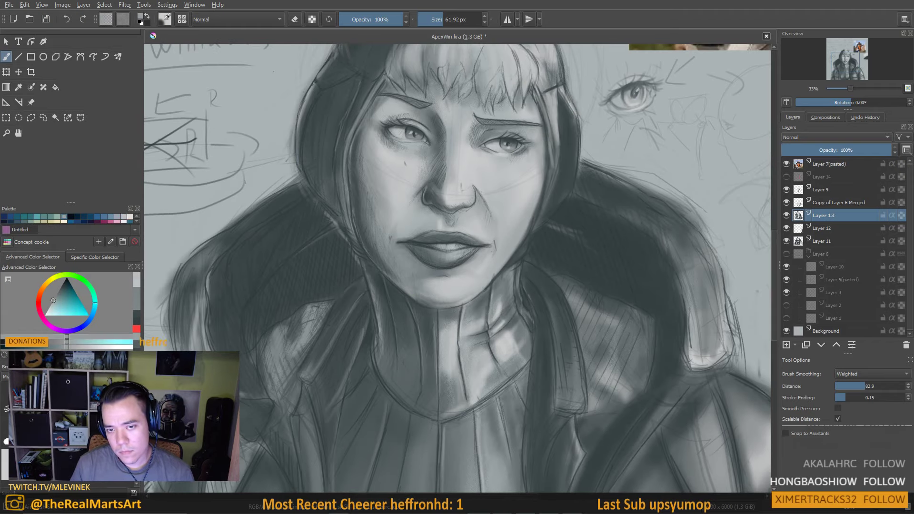
{"action": "left_click_drag", "start_coordinate": [483, 247], "coordinate": [493, 250]}
{"action": "scroll", "coordinate": [485, 255], "scroll_direction": "down", "scroll_amount": 2}
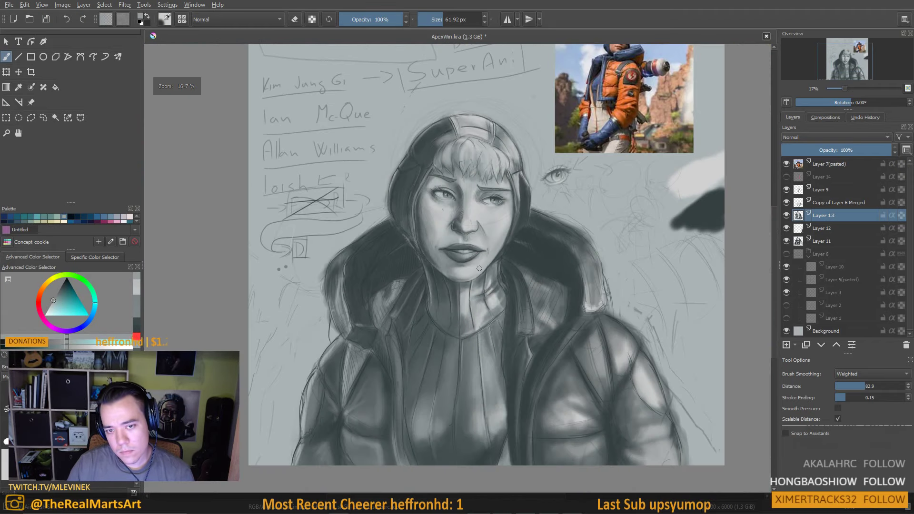
{"action": "scroll", "coordinate": [485, 255], "scroll_direction": "up", "scroll_amount": 1}
{"action": "left_click_drag", "start_coordinate": [484, 285], "coordinate": [472, 330]}
{"action": "left_click", "coordinate": [502, 205], "text": "ctrl"}
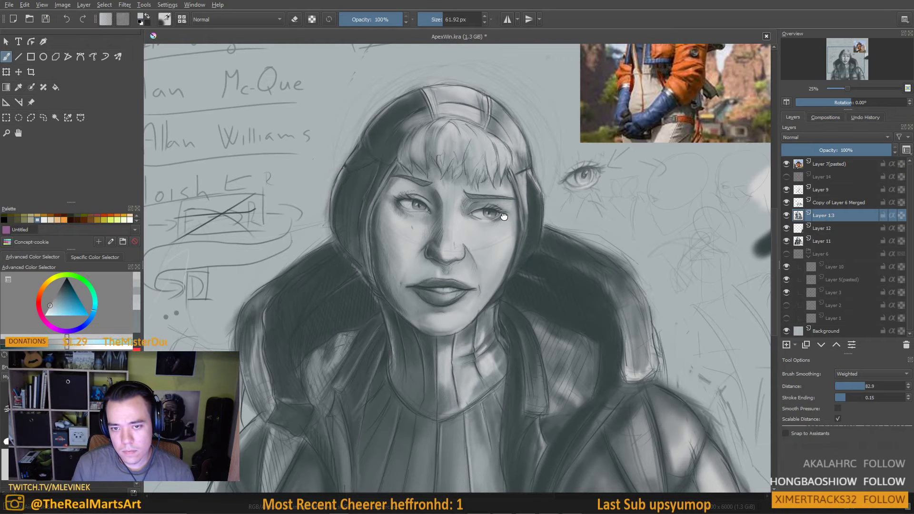
Rework the cheek below the eye on the shadowed side with sampled tones, reducing the brush to 28.55 px
{"action": "left_click_drag", "start_coordinate": [506, 200], "coordinate": [505, 205]}
{"action": "left_click", "coordinate": [387, 228], "text": "ctrl"}
{"action": "left_click_drag", "start_coordinate": [387, 215], "coordinate": [395, 256]}
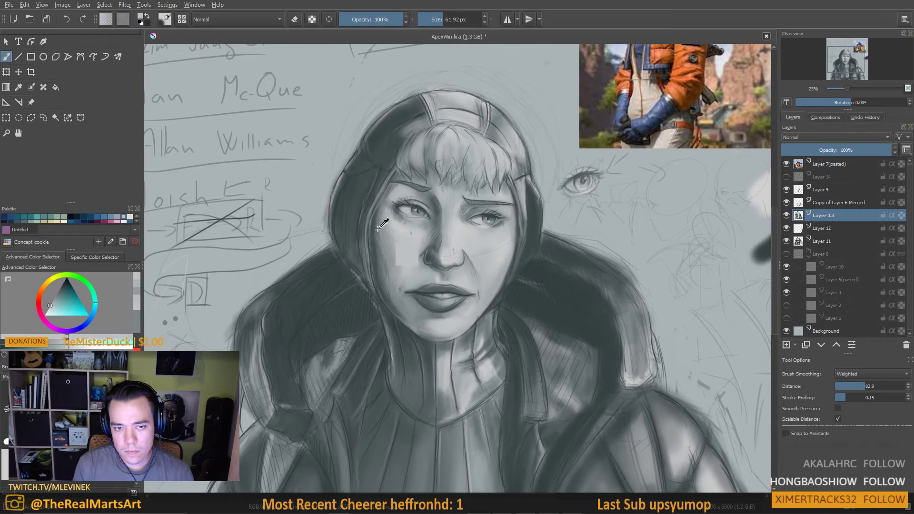
{"action": "left_click", "coordinate": [376, 234], "text": "ctrl"}
{"action": "key", "text": "["}
{"action": "key", "text": "["}
{"action": "key", "text": "["}
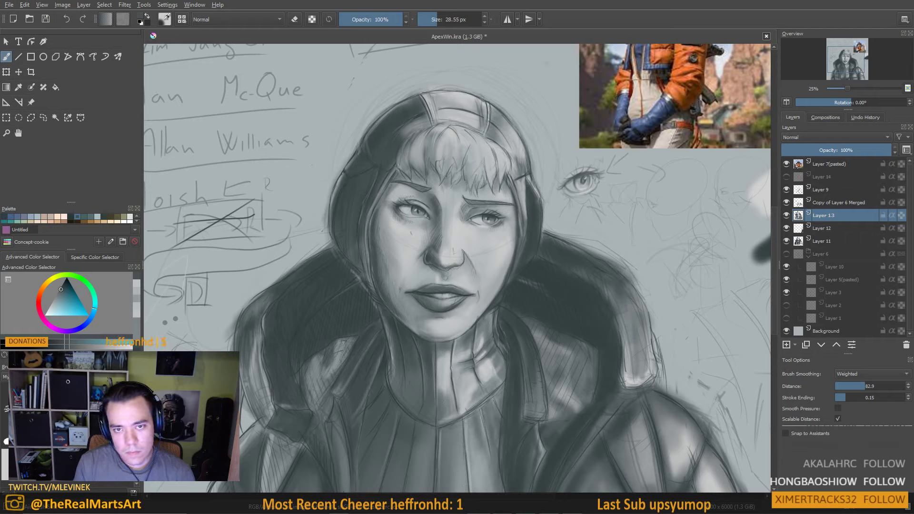
Sample a light tone, reduce the brush to 14.53 px, and make Layer 9 active, undoing the last stroke
{"action": "left_click", "coordinate": [466, 102], "text": "ctrl"}
{"action": "left_click_drag", "start_coordinate": [515, 185], "coordinate": [510, 185], "text": "shift"}
{"action": "key", "text": "["}
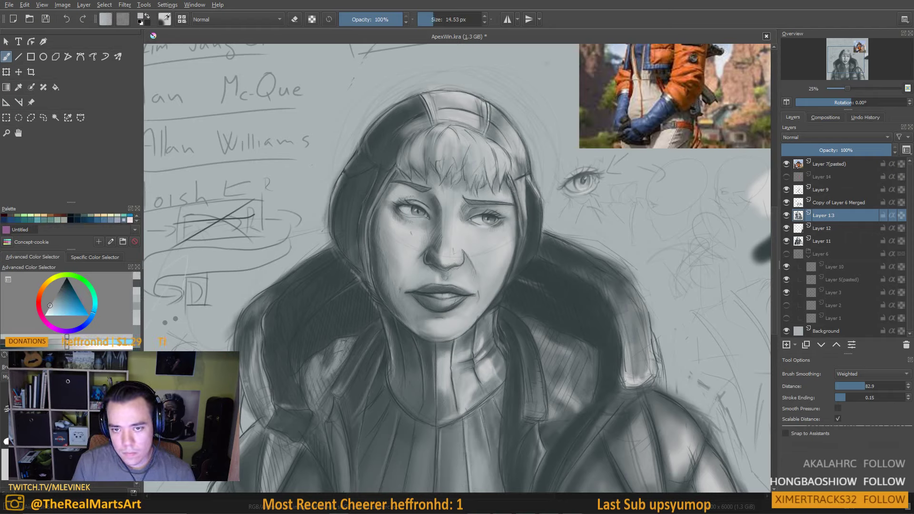
{"action": "left_click", "coordinate": [821, 191]}
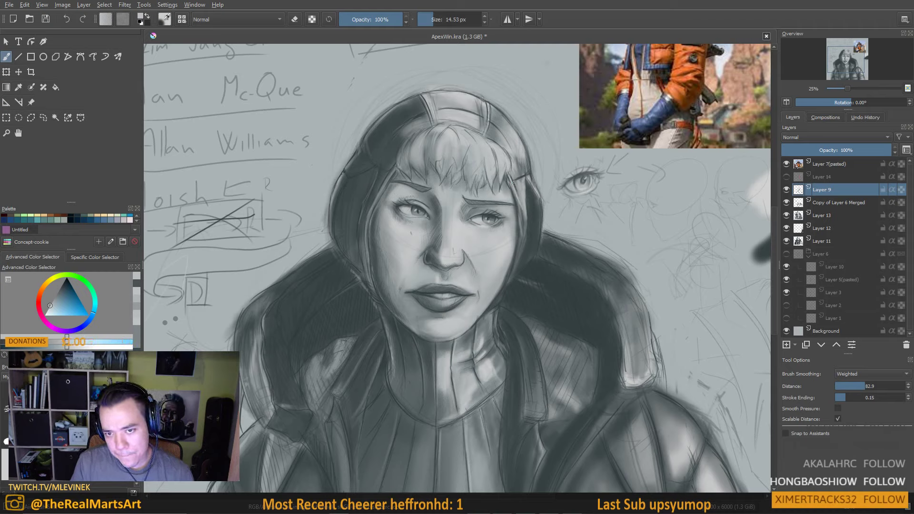
{"action": "key", "text": "ctrl+z"}
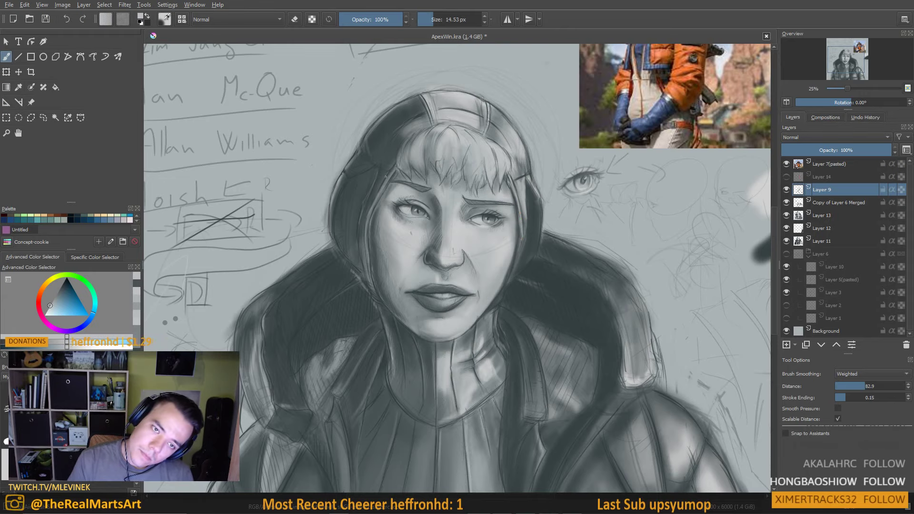
Refine the shading at the temple beside the hood and between the eyebrows with sampled tones, using brush sizes from 26.44 to 47.98 px
{"action": "left_click", "coordinate": [374, 217], "text": "ctrl"}
{"action": "left_click_drag", "start_coordinate": [381, 205], "coordinate": [389, 186]}
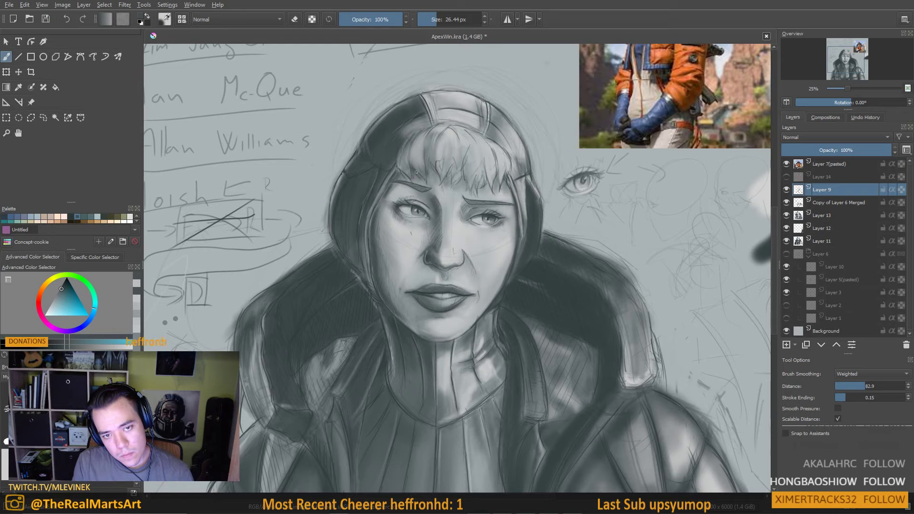
{"action": "left_click_drag", "start_coordinate": [413, 178], "coordinate": [417, 177], "text": "shift"}
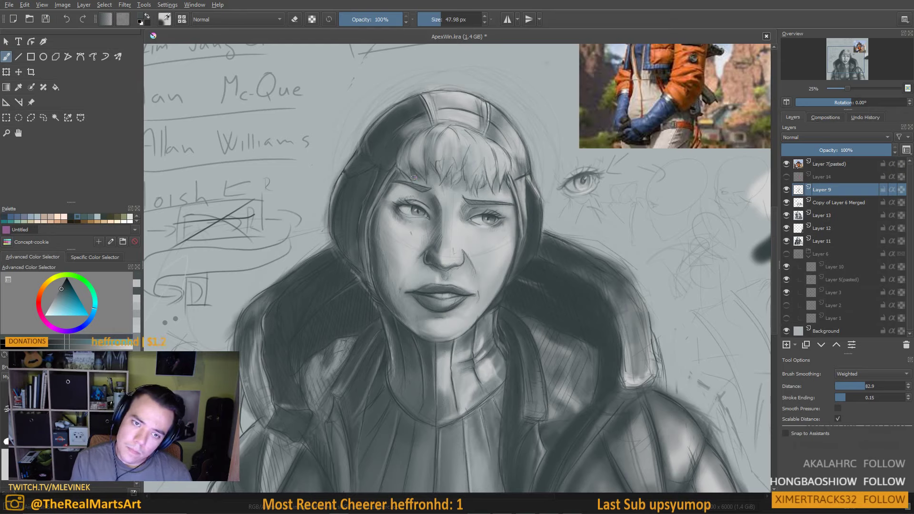
{"action": "left_click", "coordinate": [444, 194], "text": "ctrl"}
{"action": "left_click", "coordinate": [447, 191], "text": "ctrl"}
{"action": "left_click_drag", "start_coordinate": [446, 194], "coordinate": [429, 177], "text": "shift"}
{"action": "left_click", "coordinate": [440, 184], "text": "ctrl"}
{"action": "left_click", "coordinate": [441, 184], "text": "ctrl"}
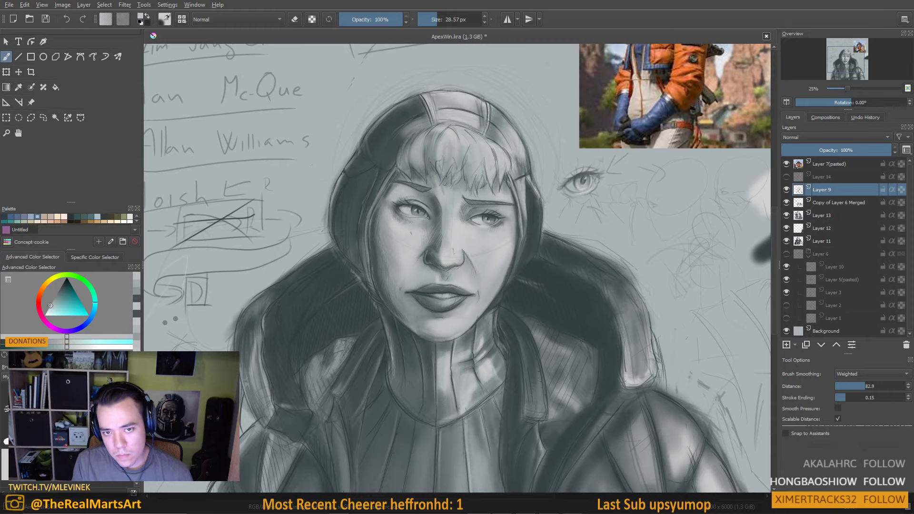
Smooth the tones around the neck collar's centre seam and lower edge with sampled greys, enlarging the brush to 62.08 px and reducing it to 11.08 px
{"action": "scroll", "coordinate": [459, 160], "scroll_direction": "down", "scroll_amount": 1}
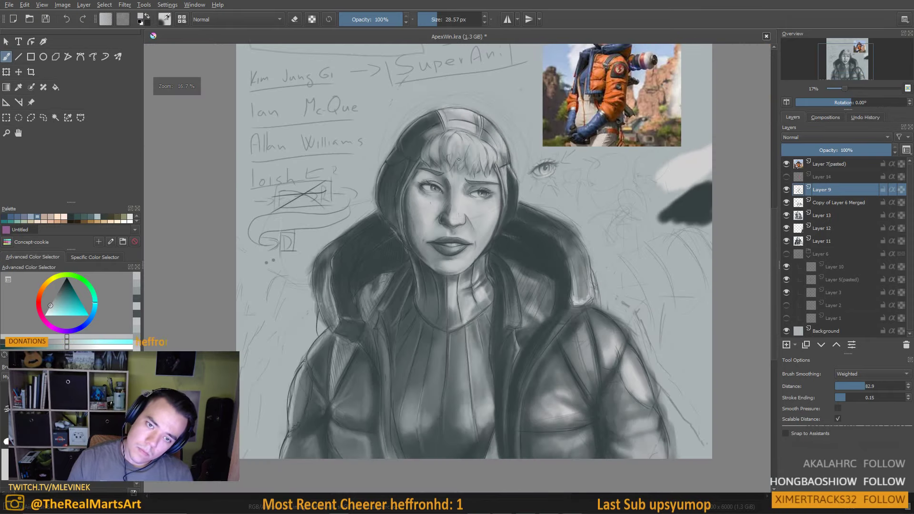
{"action": "scroll", "coordinate": [459, 160], "scroll_direction": "up", "scroll_amount": 1}
{"action": "left_click_drag", "start_coordinate": [445, 374], "coordinate": [479, 284]}
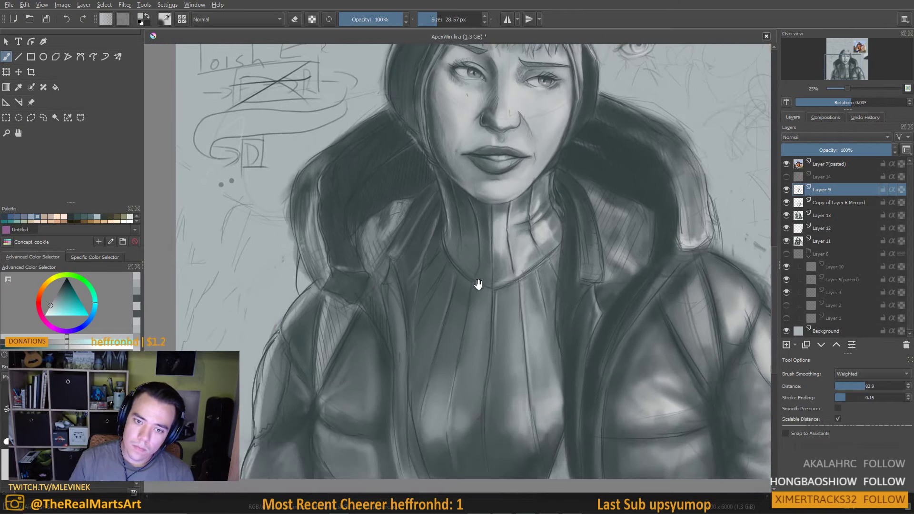
{"action": "left_click", "coordinate": [502, 253], "text": "ctrl"}
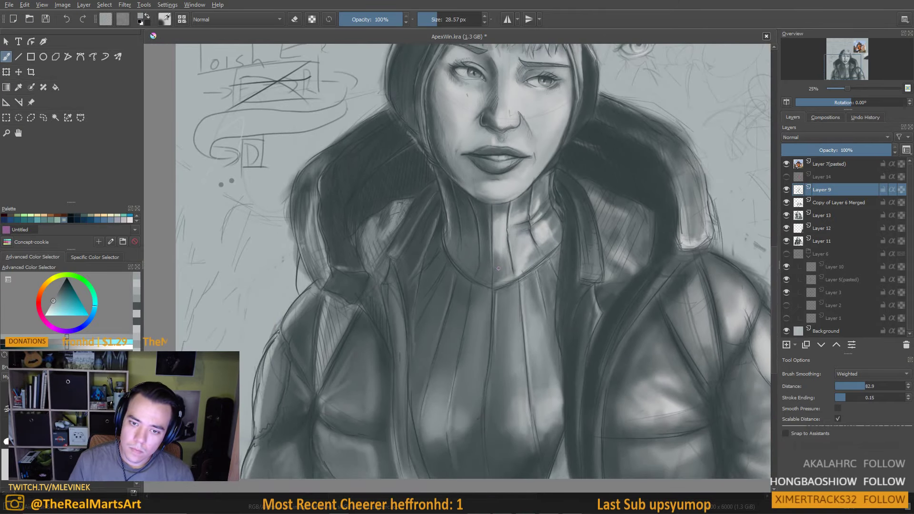
{"action": "left_click", "coordinate": [497, 262], "text": "ctrl"}
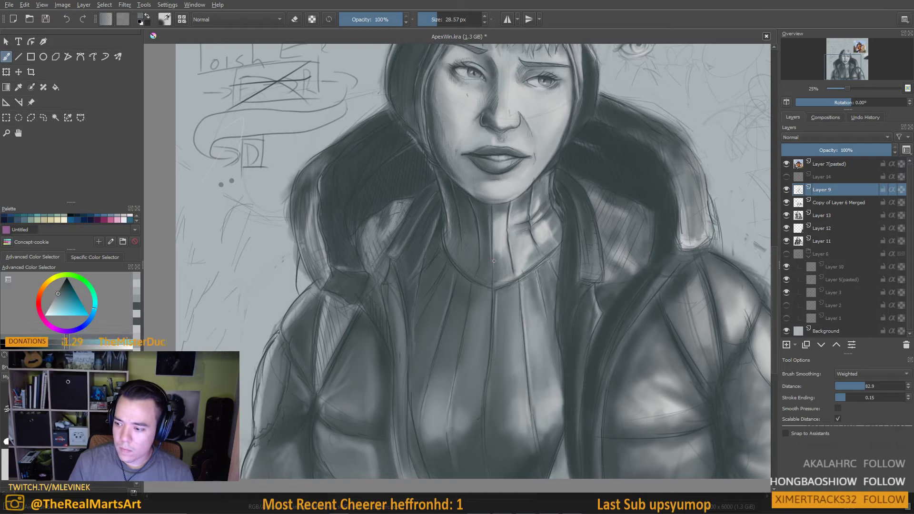
{"action": "left_click_drag", "start_coordinate": [455, 229], "coordinate": [462, 229], "text": "shift"}
{"action": "left_click", "coordinate": [497, 240], "text": "ctrl"}
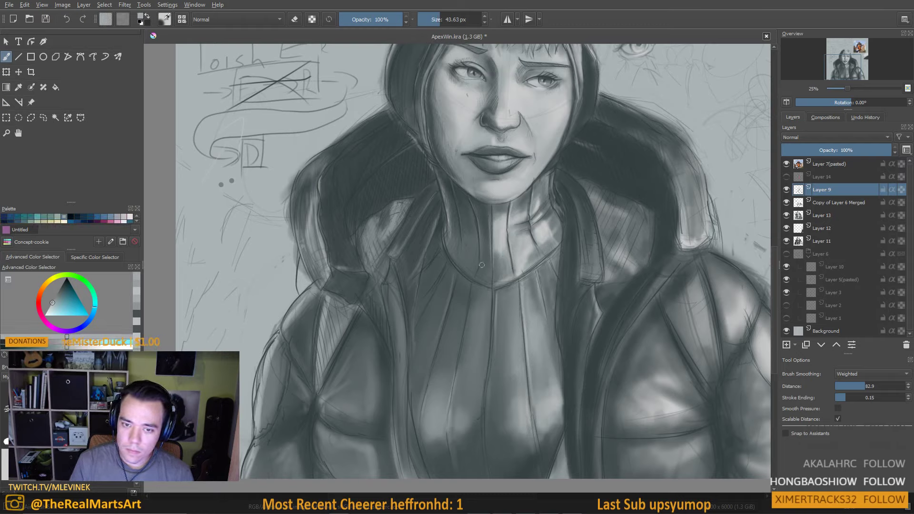
{"action": "mouse_move", "coordinate": [477, 276]}
{"action": "left_mouse_down", "text": "shift"}
{"action": "mouse_move", "coordinate": [488, 270]}
{"action": "mouse_move", "coordinate": [488, 282]}
{"action": "left_mouse_up", "text": "shift"}
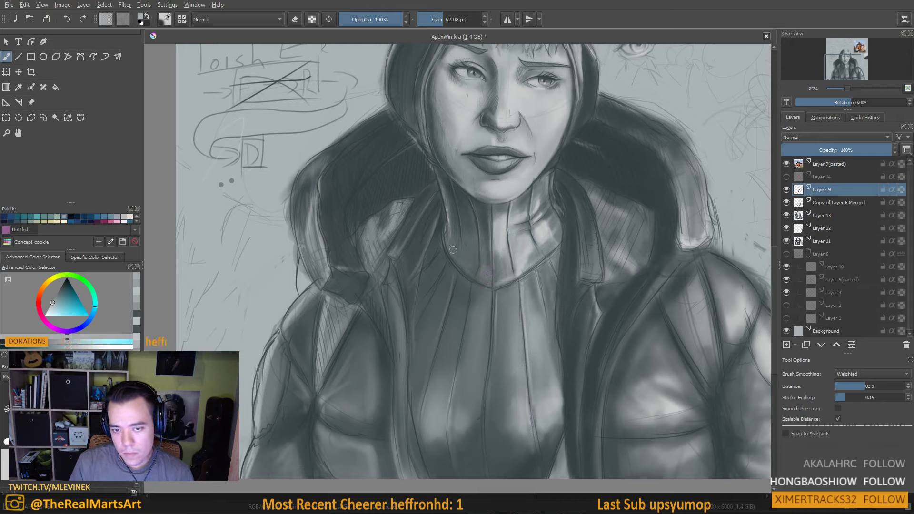
{"action": "left_click", "coordinate": [499, 243], "text": "ctrl"}
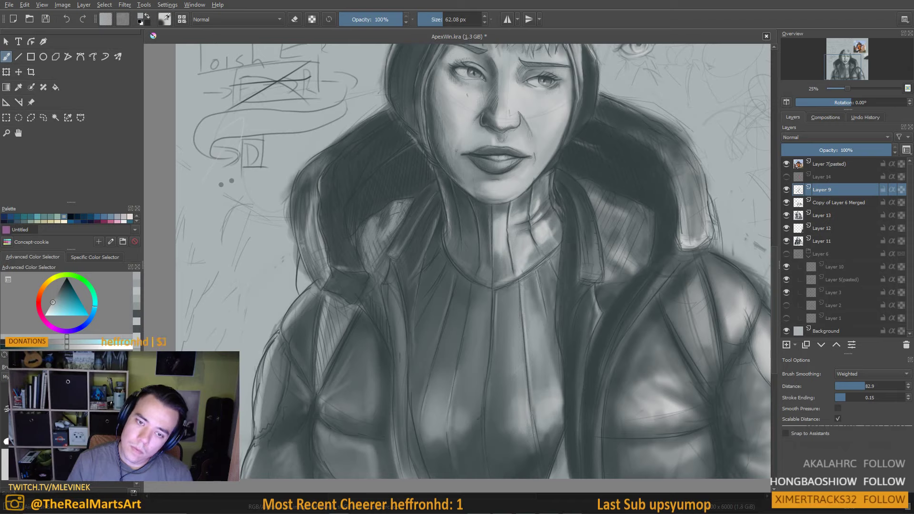
{"action": "mouse_move", "coordinate": [450, 247]}
{"action": "left_mouse_down"}
{"action": "mouse_move", "coordinate": [431, 242]}
{"action": "mouse_move", "coordinate": [452, 258]}
{"action": "left_mouse_up"}
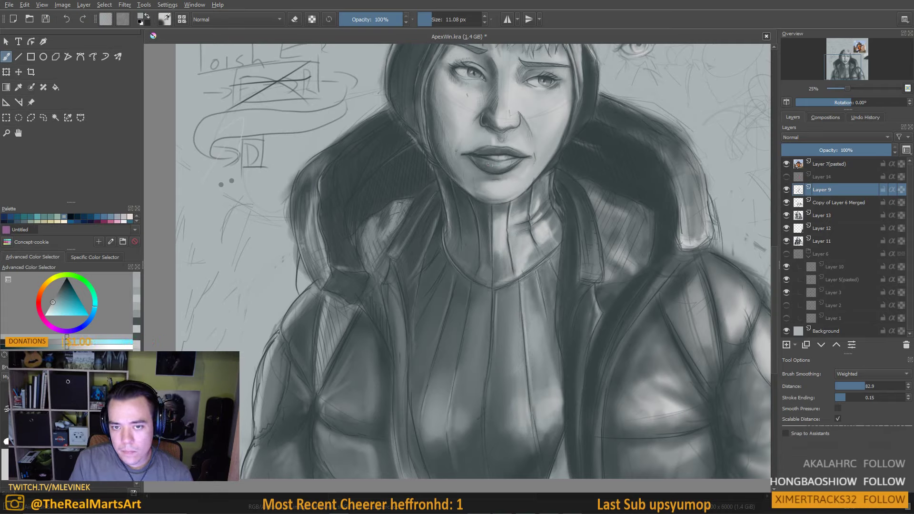
Mark up the crossed-out box in the handwritten notes with a dark tone and a 43.23 px brush, and undo the marks
{"action": "scroll", "coordinate": [519, 174], "scroll_direction": "down", "scroll_amount": 2}
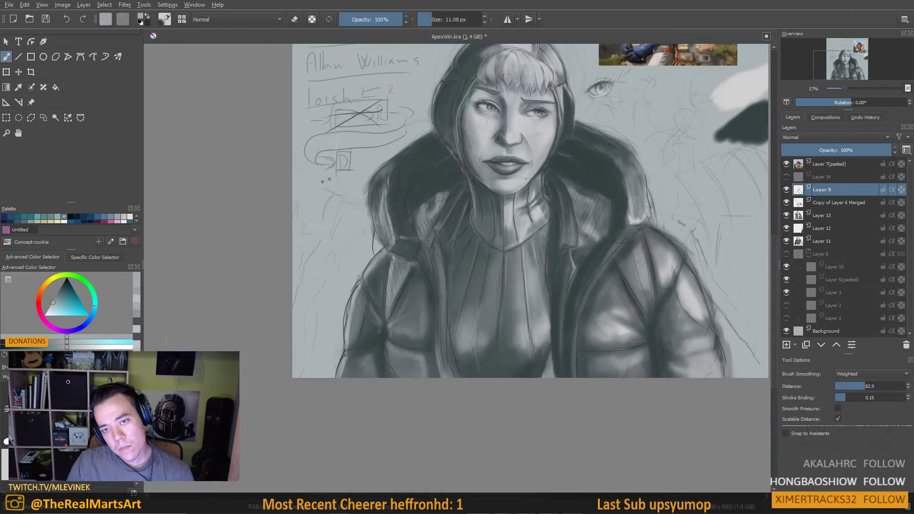
{"action": "left_click_drag", "start_coordinate": [519, 175], "coordinate": [502, 202]}
{"action": "scroll", "coordinate": [503, 202], "scroll_direction": "up", "scroll_amount": 3}
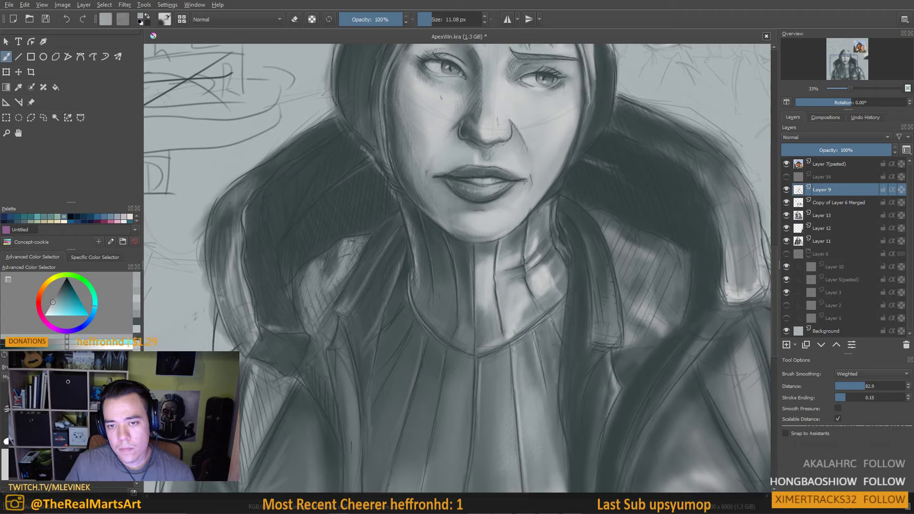
{"action": "left_click_drag", "start_coordinate": [350, 282], "coordinate": [630, 238]}
{"action": "left_click_drag", "start_coordinate": [466, 228], "coordinate": [419, 397]}
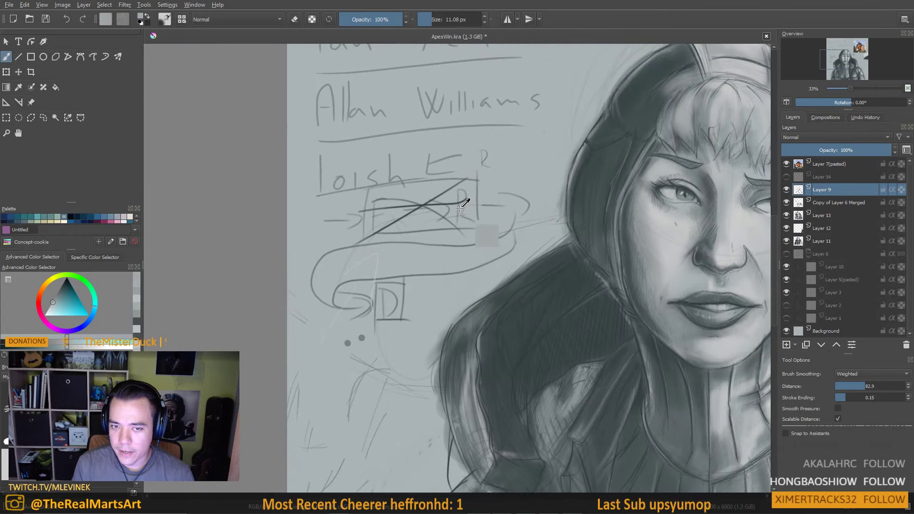
{"action": "left_click", "coordinate": [557, 290], "text": "ctrl"}
{"action": "left_click_drag", "start_coordinate": [448, 203], "coordinate": [464, 203], "text": "shift"}
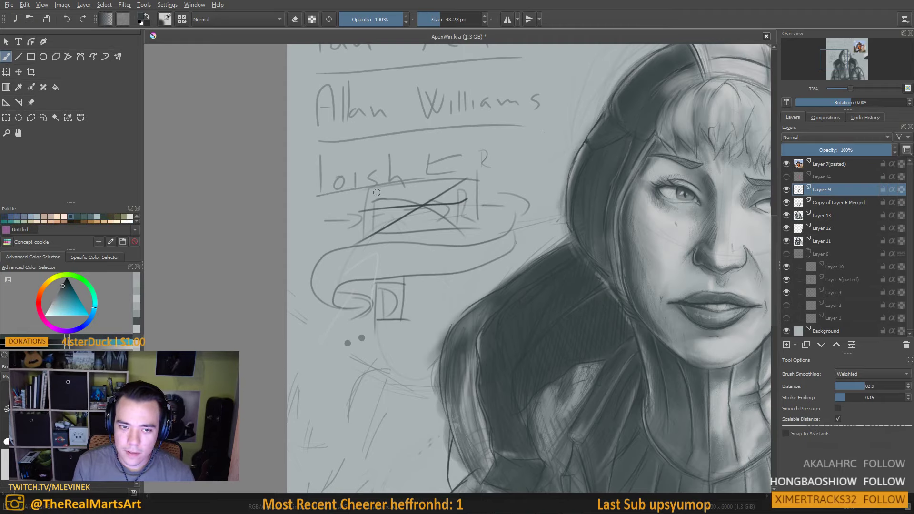
{"action": "left_click_drag", "start_coordinate": [380, 192], "coordinate": [374, 195]}
{"action": "mouse_move", "coordinate": [332, 259]}
{"action": "left_mouse_down"}
{"action": "mouse_move", "coordinate": [340, 224]}
{"action": "mouse_move", "coordinate": [358, 262]}
{"action": "left_mouse_up"}
{"action": "mouse_move", "coordinate": [418, 255]}
{"action": "left_mouse_down"}
{"action": "mouse_move", "coordinate": [406, 268]}
{"action": "mouse_move", "coordinate": [423, 260]}
{"action": "mouse_move", "coordinate": [439, 278]}
{"action": "left_mouse_up"}
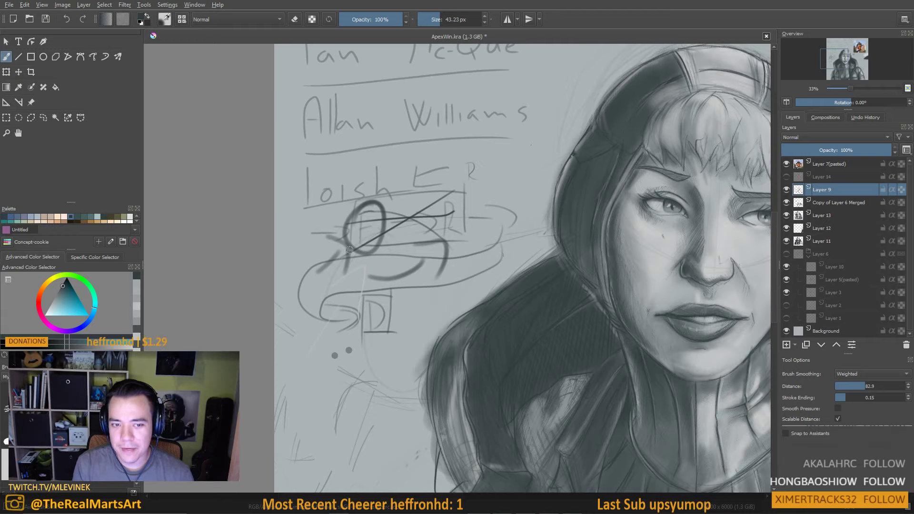
{"action": "key", "text": "ctrl+z"}
{"action": "key", "text": "ctrl+z"}
{"action": "key", "text": "ctrl+z"}
{"action": "key", "text": "ctrl+z"}
{"action": "key", "text": "ctrl+z"}
{"action": "key", "text": "ctrl+z"}
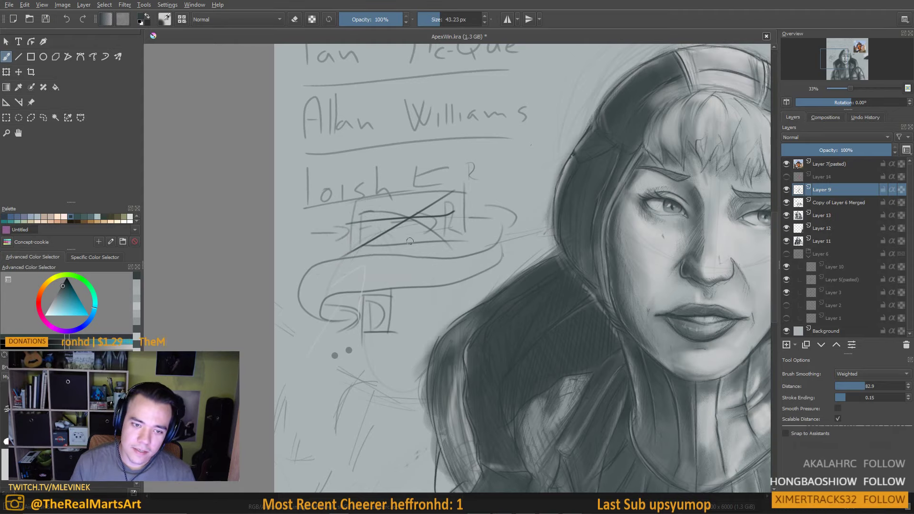
Circle the boxed letter D in the handwritten notes and undo the circle
{"action": "left_click_drag", "start_coordinate": [553, 228], "coordinate": [451, 237]}
{"action": "left_click_drag", "start_coordinate": [418, 277], "coordinate": [549, 238]}
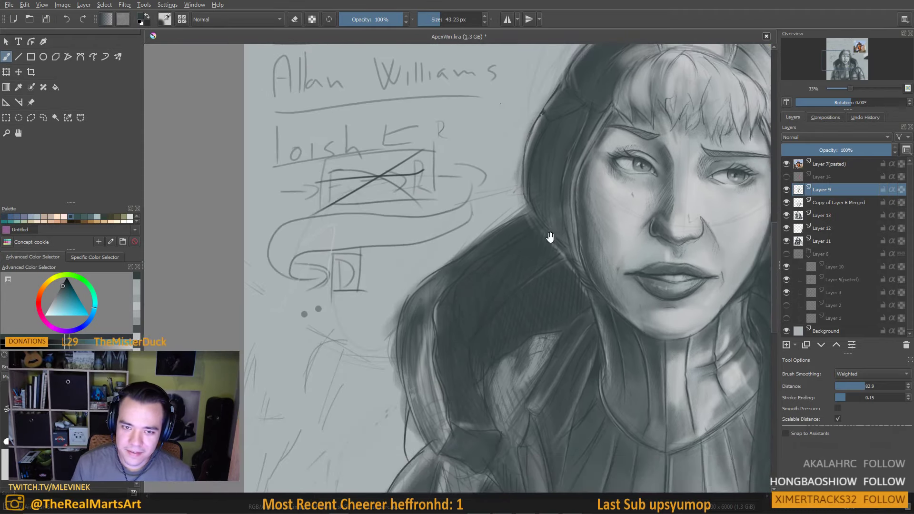
{"action": "mouse_move", "coordinate": [364, 240]}
{"action": "left_mouse_down"}
{"action": "mouse_move", "coordinate": [333, 243]}
{"action": "mouse_move", "coordinate": [345, 239]}
{"action": "left_mouse_up"}
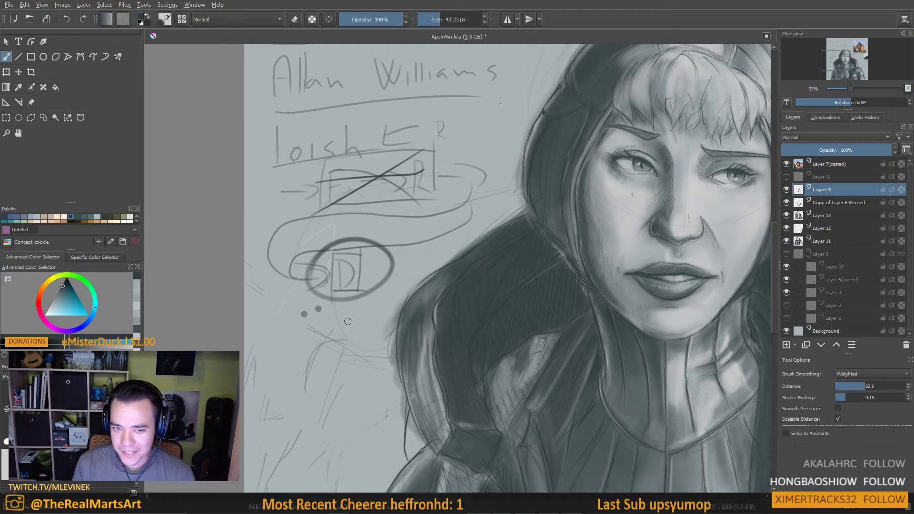
{"action": "key", "text": "ctrl+z"}
Paint highlights on the coat's inner lining beside the neck with the light swatch tone, using brush sizes of 74.18 and 57.04 px
{"action": "mouse_move", "coordinate": [343, 327]}
{"action": "left_mouse_down"}
{"action": "mouse_move", "coordinate": [355, 431]}
{"action": "mouse_move", "coordinate": [359, 315]}
{"action": "mouse_move", "coordinate": [428, 260]}
{"action": "mouse_move", "coordinate": [355, 386]}
{"action": "left_mouse_up"}
{"action": "scroll", "coordinate": [395, 376], "scroll_direction": "down", "scroll_amount": 2}
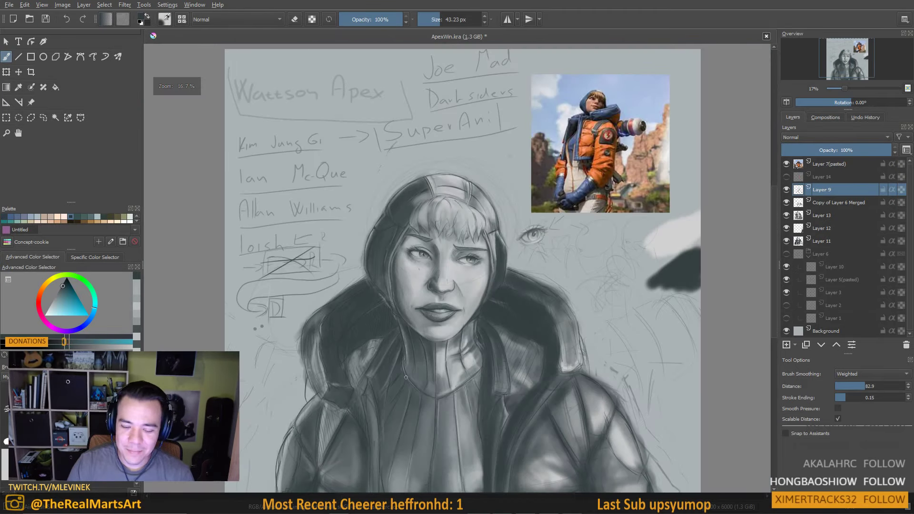
{"action": "left_click", "coordinate": [673, 235], "text": "ctrl"}
{"action": "left_click_drag", "start_coordinate": [488, 338], "coordinate": [503, 338]}
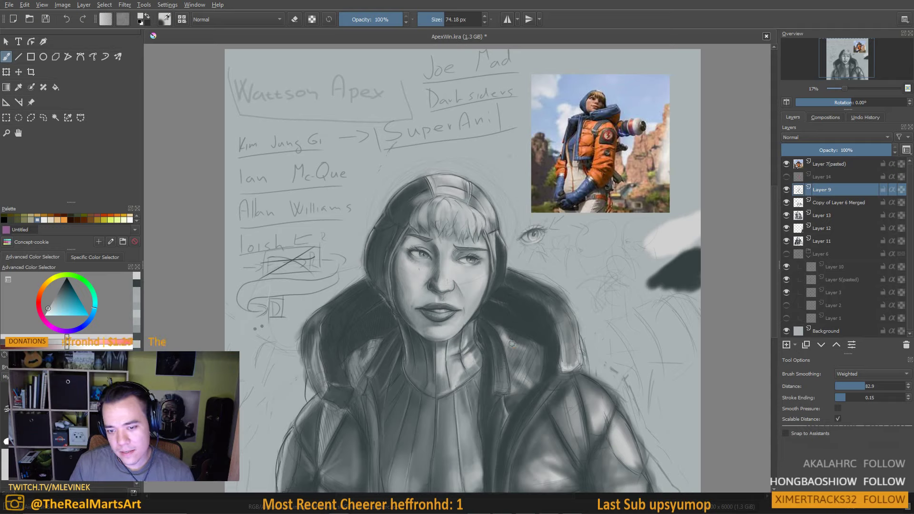
{"action": "key", "text": "bracketleft"}
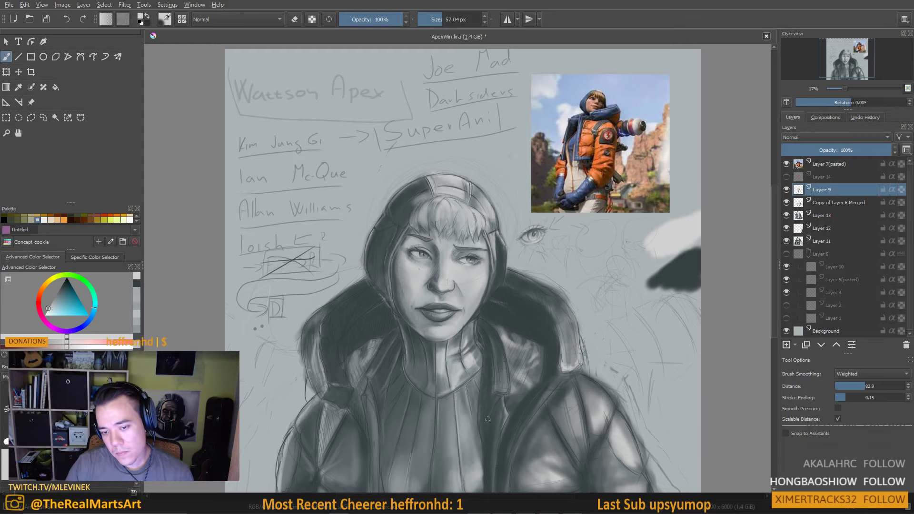
Deepen the shadows around the coat's inner lining with a sampled dark tone, enlarging the brush to 105.09 px
{"action": "scroll", "coordinate": [535, 422], "scroll_direction": "down", "scroll_amount": 3}
{"action": "scroll", "coordinate": [533, 418], "scroll_direction": "up", "scroll_amount": 1}
{"action": "scroll", "coordinate": [529, 385], "scroll_direction": "up", "scroll_amount": 1}
{"action": "left_click_drag", "start_coordinate": [523, 419], "coordinate": [540, 376]}
{"action": "left_click", "coordinate": [525, 325], "text": "ctrl"}
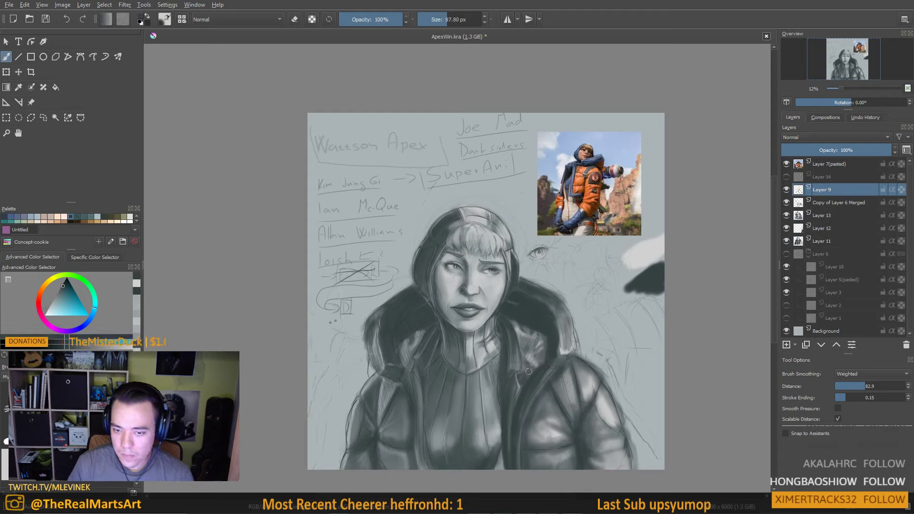
{"action": "key", "text": "bracketright"}
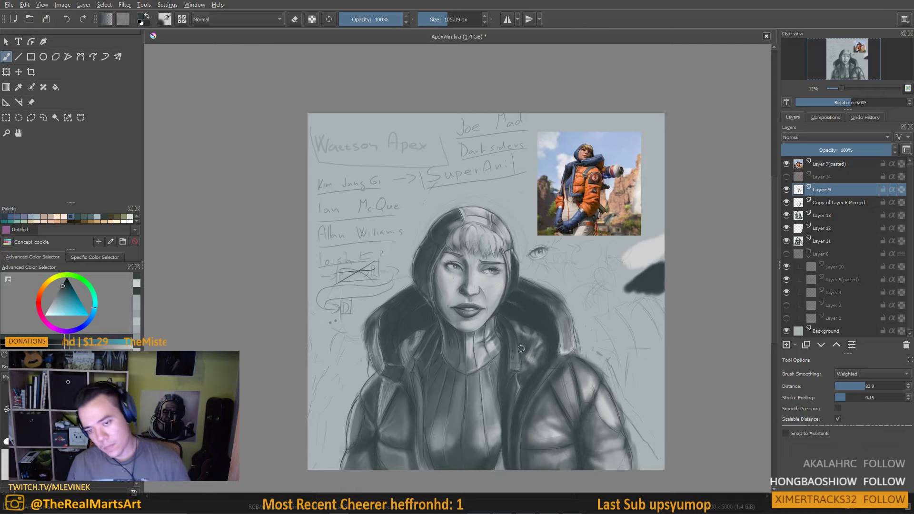
Rework the shading on the nose bridge and between the eyebrows with sampled tones and a 58.76 px brush
{"action": "scroll", "coordinate": [524, 355], "scroll_direction": "down", "scroll_amount": 3}
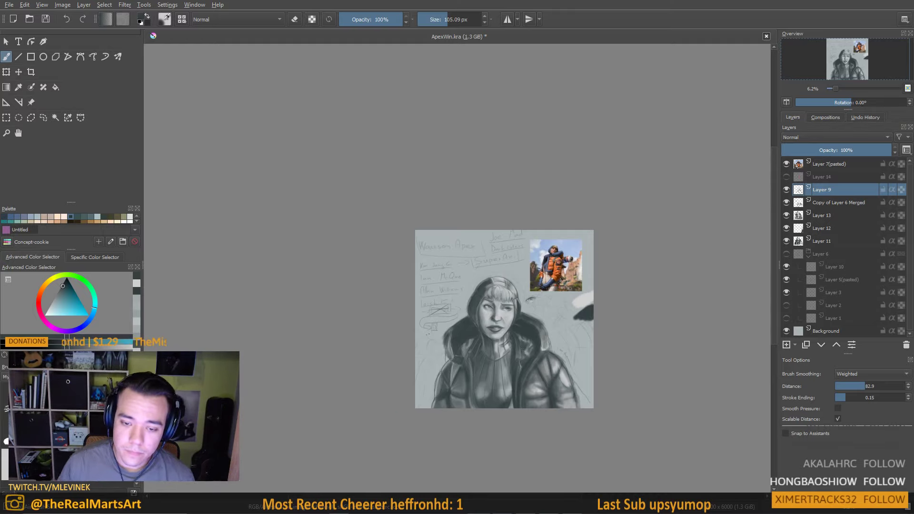
{"action": "scroll", "coordinate": [483, 357], "scroll_direction": "up", "scroll_amount": 3}
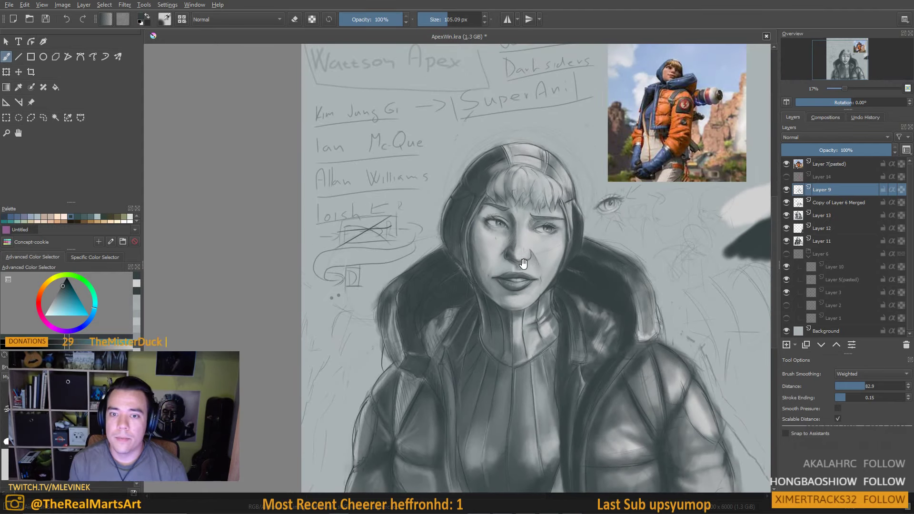
{"action": "left_click_drag", "start_coordinate": [524, 264], "coordinate": [453, 310]}
{"action": "scroll", "coordinate": [497, 329], "scroll_direction": "up", "scroll_amount": 3}
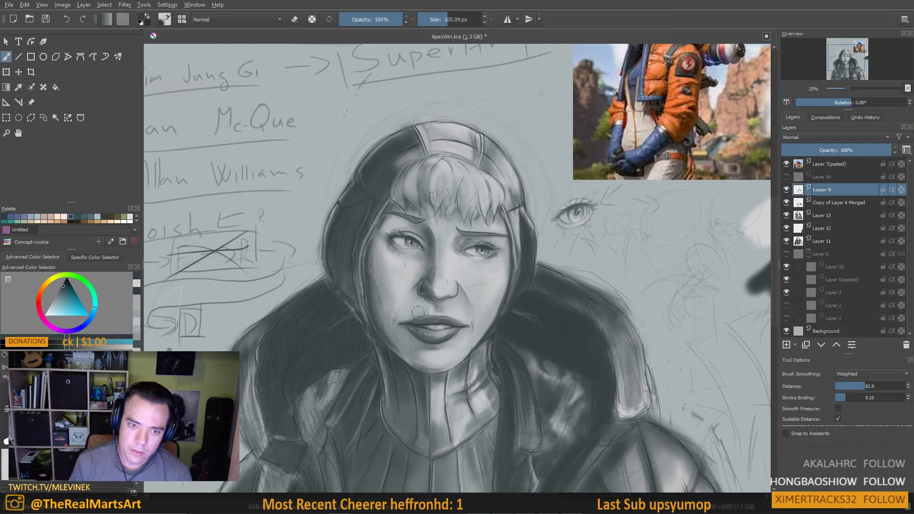
{"action": "left_click", "coordinate": [410, 266], "text": "ctrl"}
{"action": "left_click_drag", "start_coordinate": [426, 281], "coordinate": [431, 250], "text": "shift"}
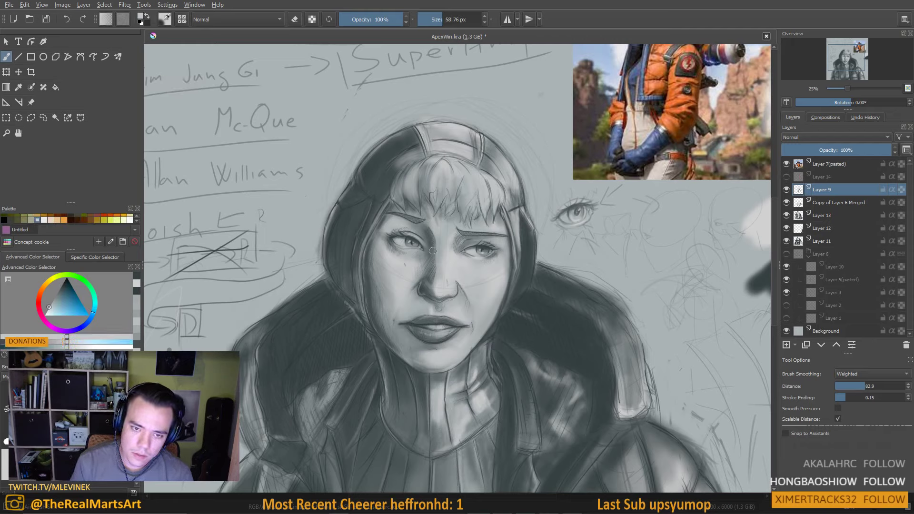
{"action": "left_click", "coordinate": [434, 243], "text": "ctrl"}
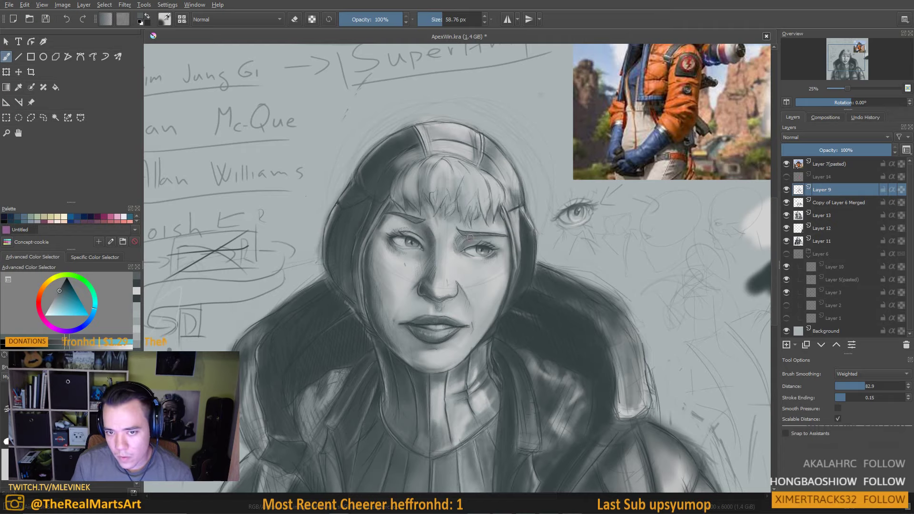
{"action": "key", "text": "ctrl"}
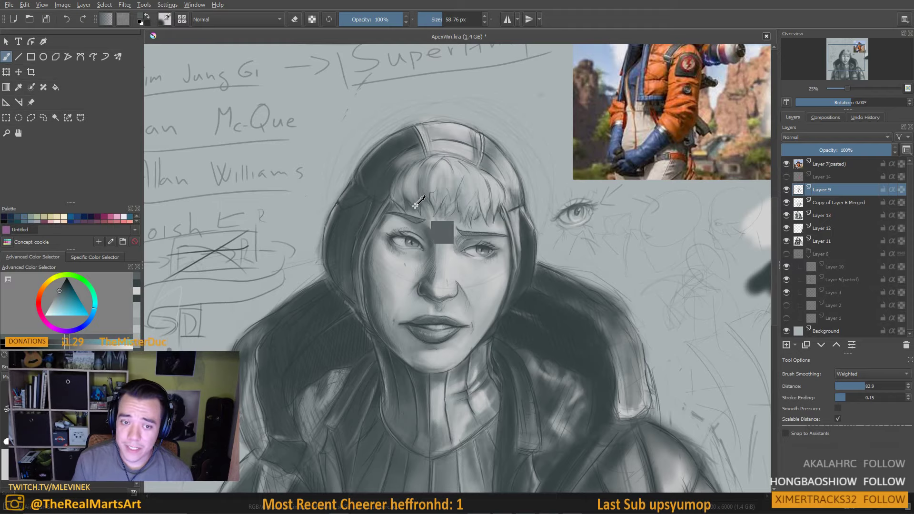
Shade the temple and outer cheek along the hood edge with sampled tones, enlarging the brush to 69.90 px
{"action": "left_click", "coordinate": [401, 224], "text": "ctrl"}
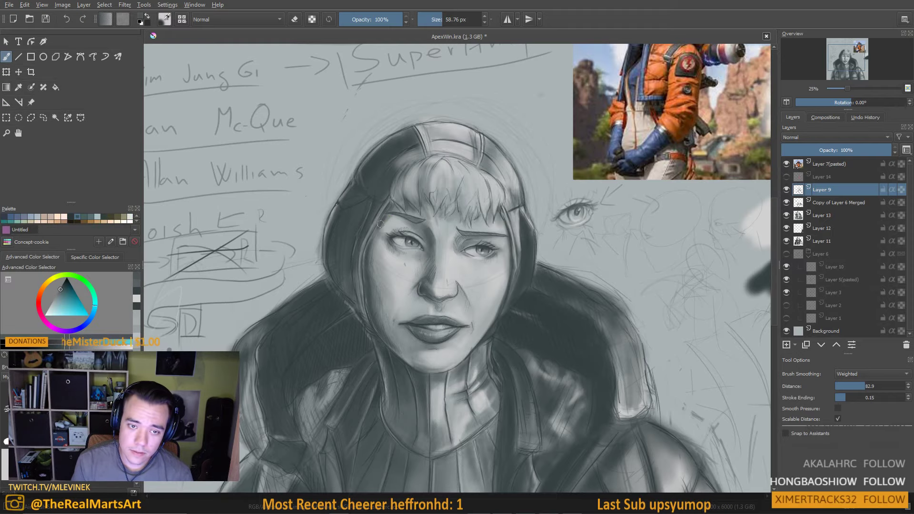
{"action": "left_click", "coordinate": [381, 224], "text": "ctrl"}
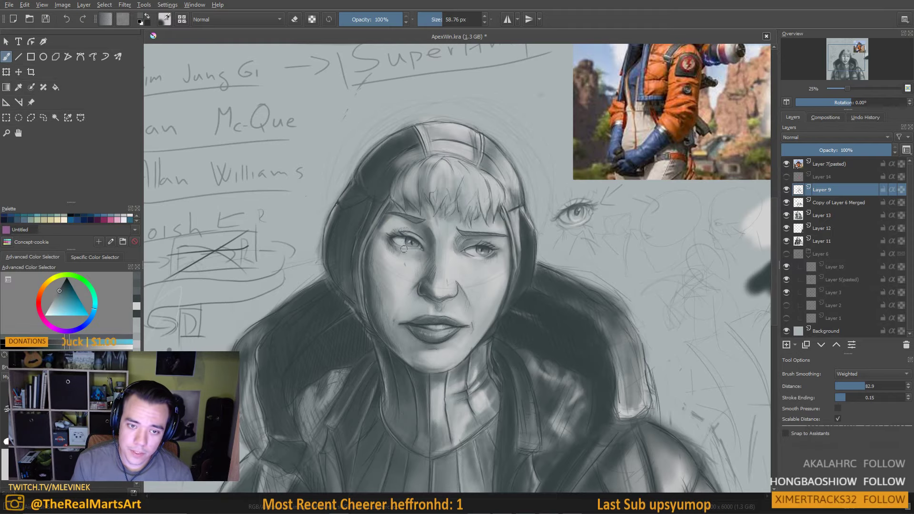
{"action": "mouse_move", "coordinate": [403, 249]}
{"action": "left_mouse_down"}
{"action": "mouse_move", "coordinate": [414, 242]}
{"action": "mouse_move", "coordinate": [450, 287]}
{"action": "left_mouse_up"}
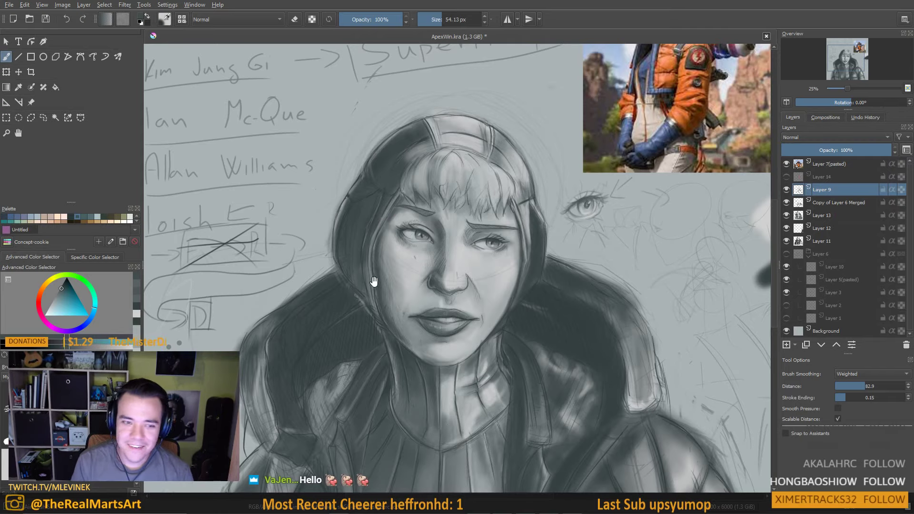
{"action": "left_click_drag", "start_coordinate": [362, 287], "coordinate": [415, 276]}
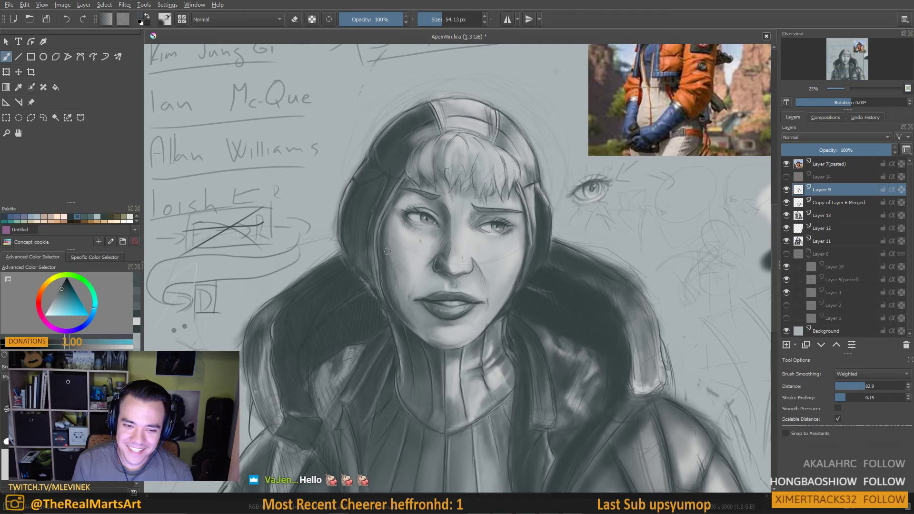
{"action": "left_click", "coordinate": [393, 276], "text": "ctrl"}
{"action": "mouse_move", "coordinate": [384, 270]}
{"action": "left_mouse_down"}
{"action": "mouse_move", "coordinate": [390, 279]}
{"action": "mouse_move", "coordinate": [385, 265]}
{"action": "left_mouse_up"}
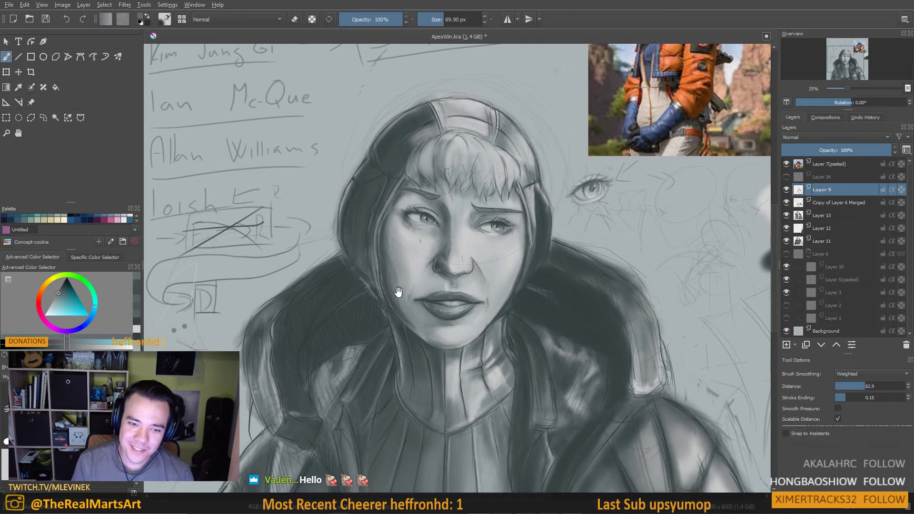
Shade the hood's shadowed side beside the bangs with sampled dark and mid tones, using the 69.90 px brush
{"action": "left_click_drag", "start_coordinate": [391, 302], "coordinate": [389, 284]}
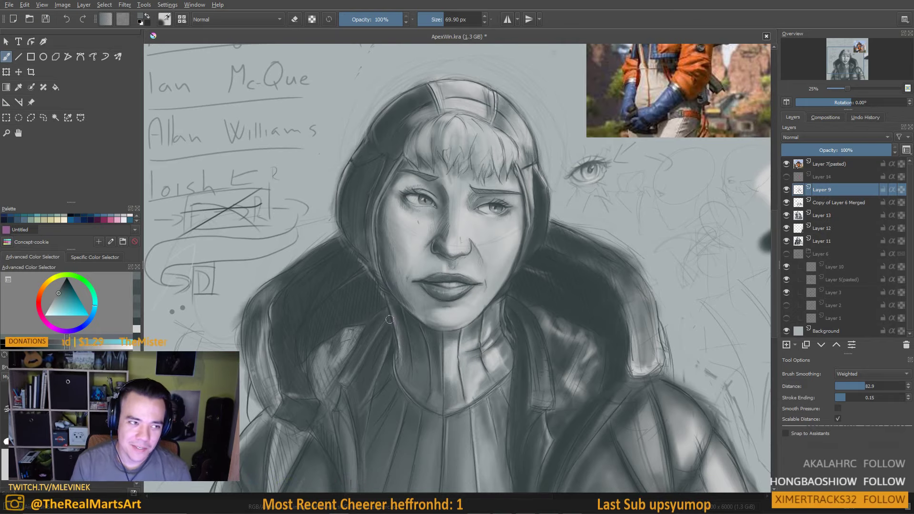
{"action": "left_click_drag", "start_coordinate": [397, 346], "coordinate": [392, 323]}
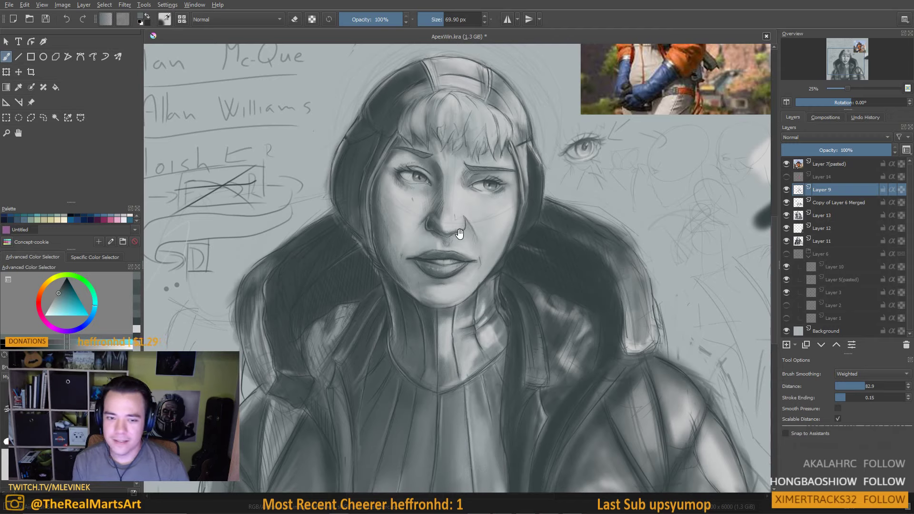
{"action": "left_click_drag", "start_coordinate": [457, 235], "coordinate": [440, 213]}
{"action": "left_click", "coordinate": [381, 85], "text": "ctrl"}
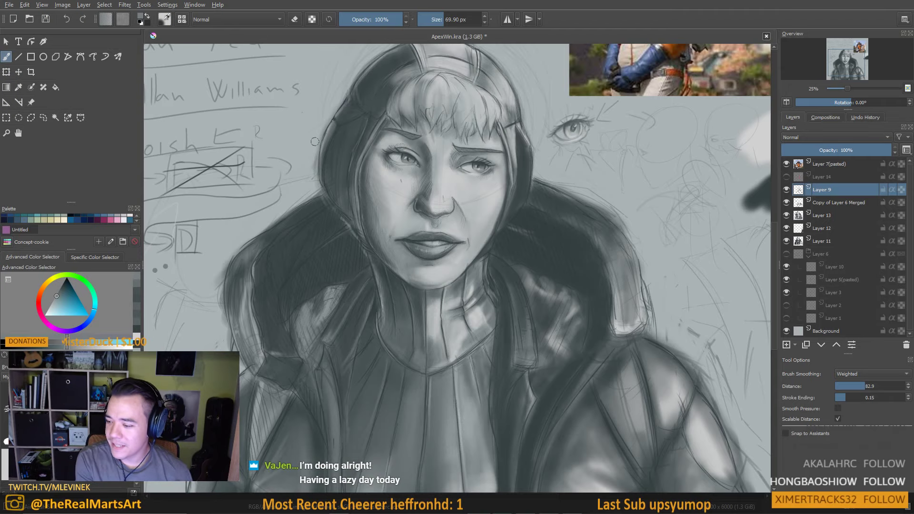
{"action": "left_click_drag", "start_coordinate": [405, 242], "coordinate": [395, 286]}
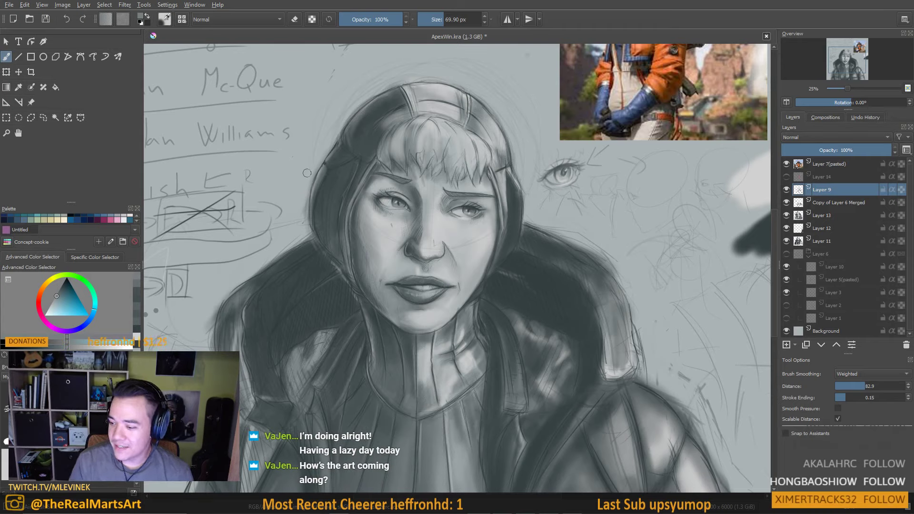
{"action": "left_click_drag", "start_coordinate": [406, 287], "coordinate": [461, 265]}
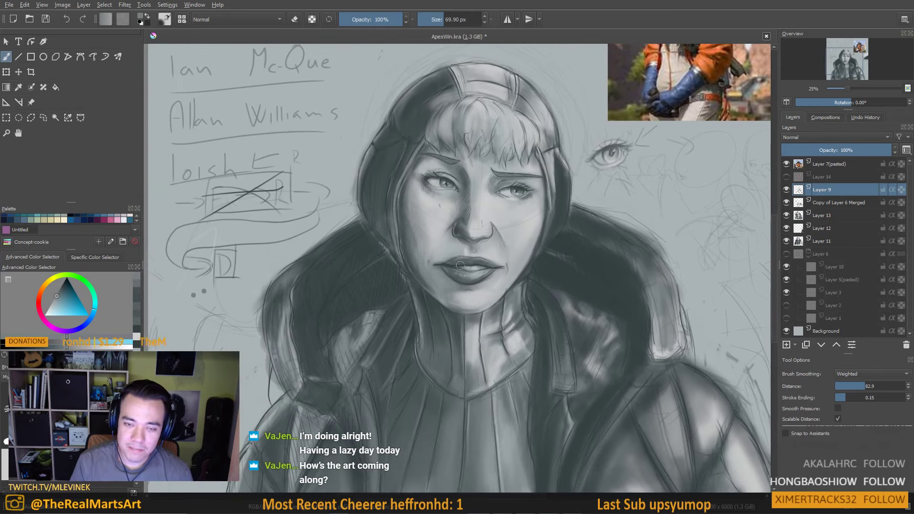
{"action": "left_click", "coordinate": [416, 105], "text": "ctrl"}
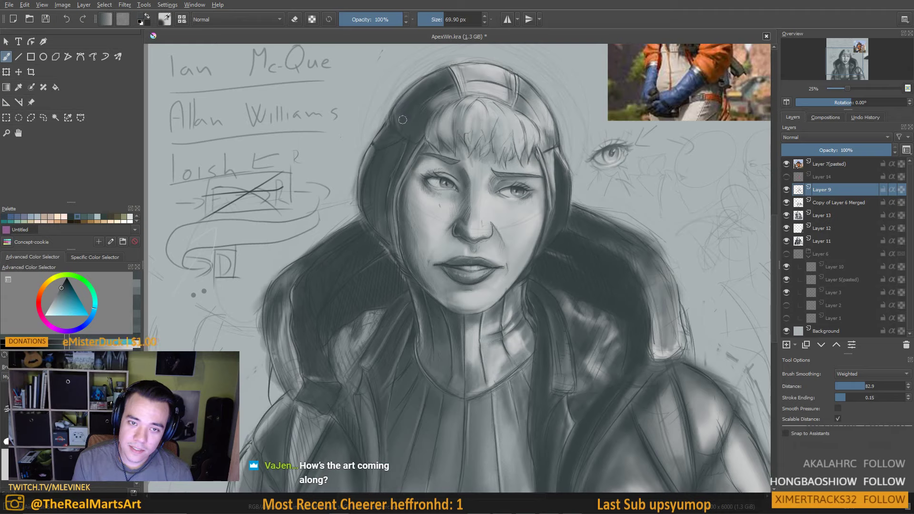
{"action": "left_click", "coordinate": [420, 133], "text": "ctrl"}
{"action": "left_click_drag", "start_coordinate": [415, 131], "coordinate": [416, 124]}
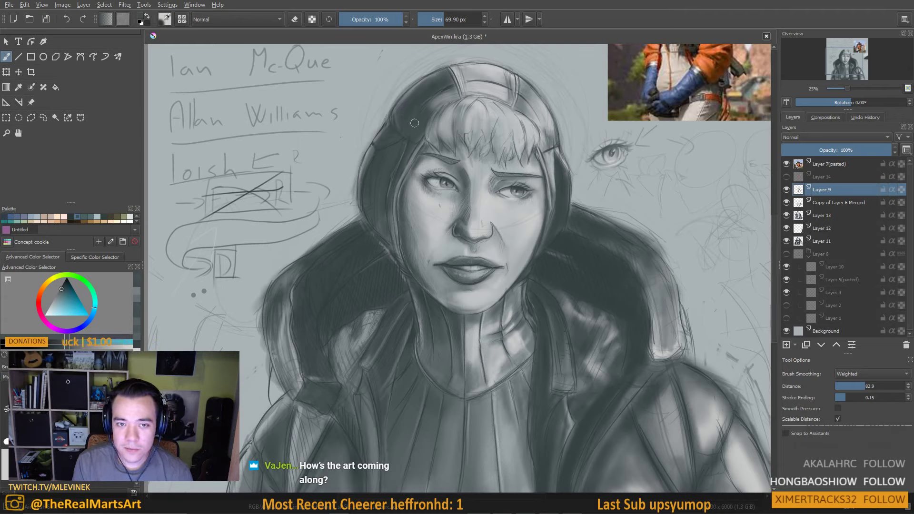
{"action": "left_click", "coordinate": [447, 86], "text": "ctrl"}
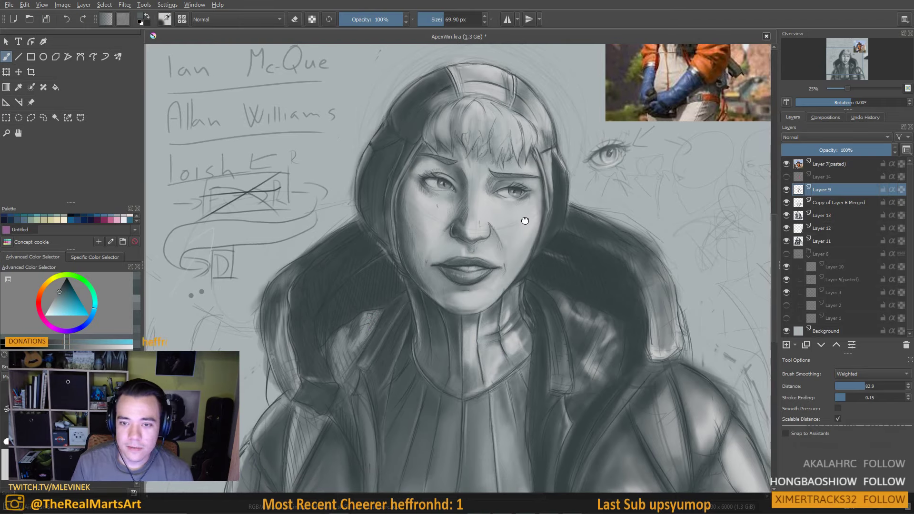
Check the hood against the reference image and deepen its upper shadowed panel with a sampled dark tone
{"action": "left_click_drag", "start_coordinate": [528, 208], "coordinate": [423, 378]}
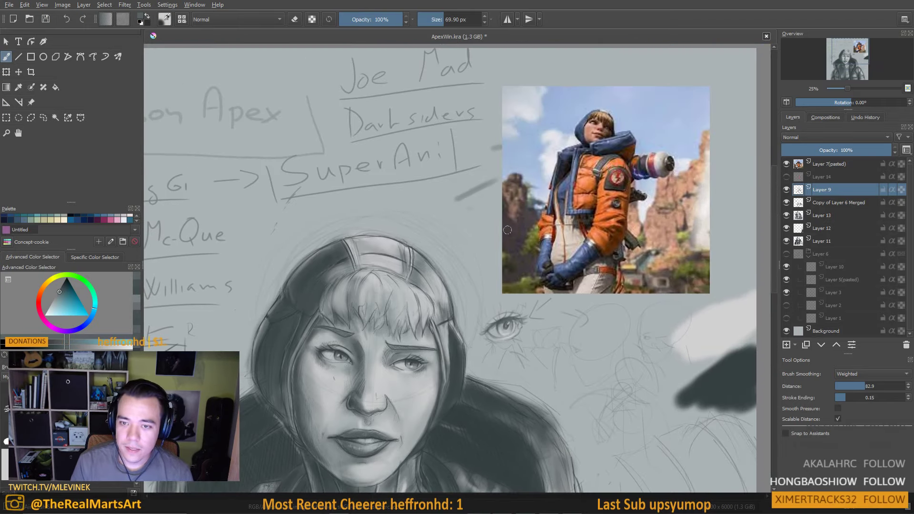
{"action": "left_click_drag", "start_coordinate": [493, 235], "coordinate": [600, 108]}
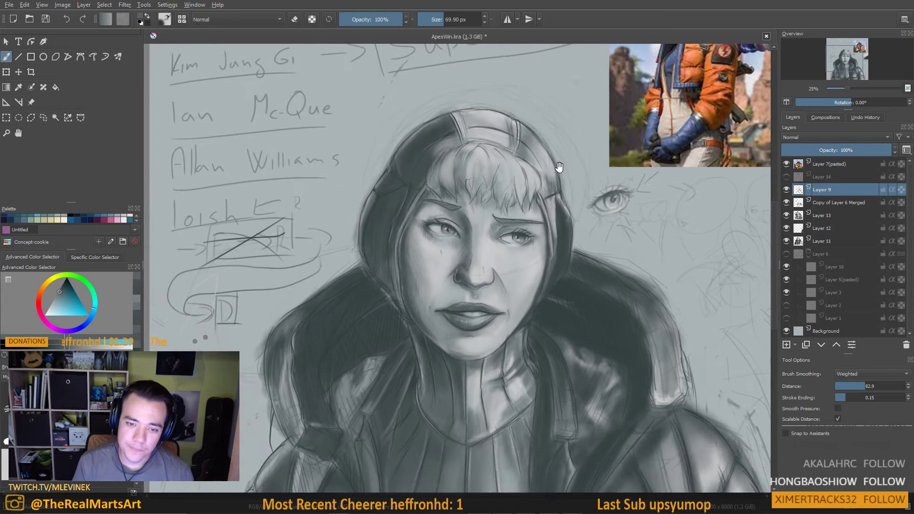
{"action": "left_click_drag", "start_coordinate": [535, 198], "coordinate": [525, 216]}
{"action": "left_click", "coordinate": [438, 147], "text": "ctrl"}
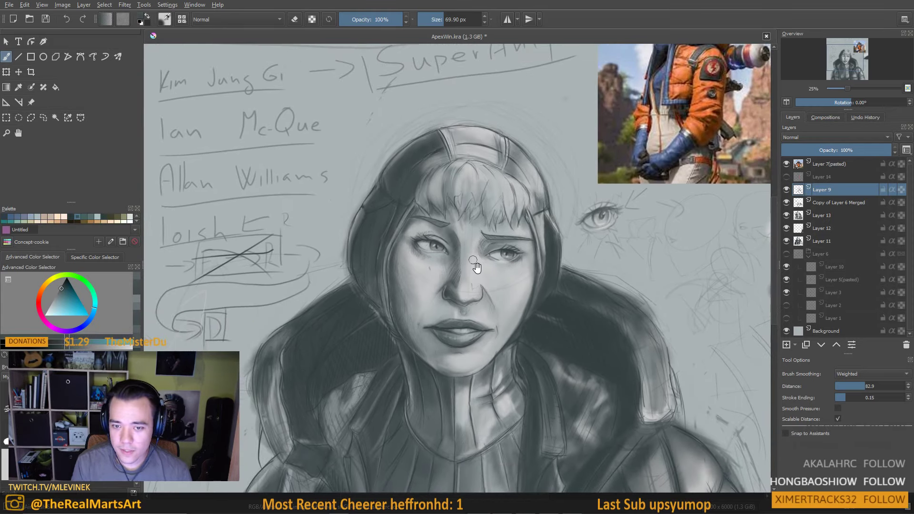
Refine the hood's edge beside the lowered eyebrow with sampled tones, using brush sizes of 15.41 and 34.36 px
{"action": "left_click_drag", "start_coordinate": [491, 289], "coordinate": [502, 234]}
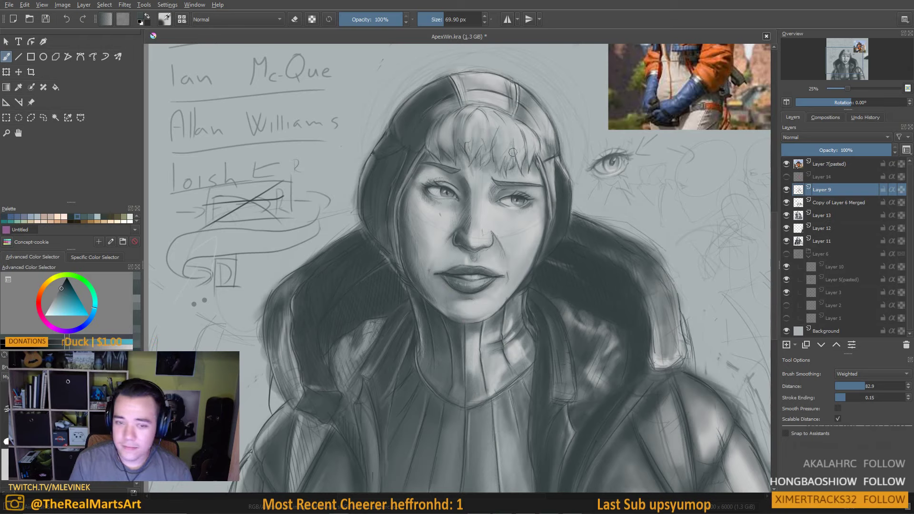
{"action": "left_click", "coordinate": [561, 193], "text": "ctrl"}
{"action": "left_click_drag", "start_coordinate": [552, 210], "coordinate": [548, 210]}
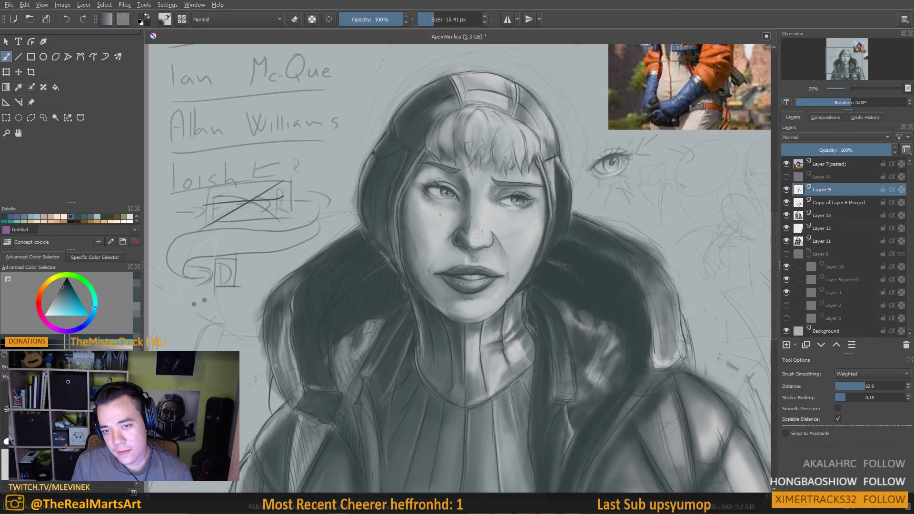
{"action": "left_click", "coordinate": [553, 164], "text": "ctrl"}
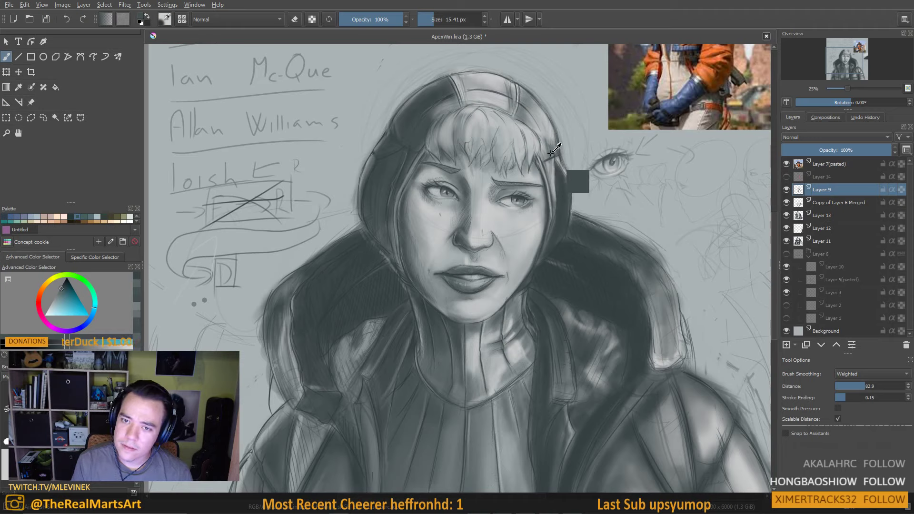
{"action": "left_click_drag", "start_coordinate": [548, 172], "coordinate": [553, 174]}
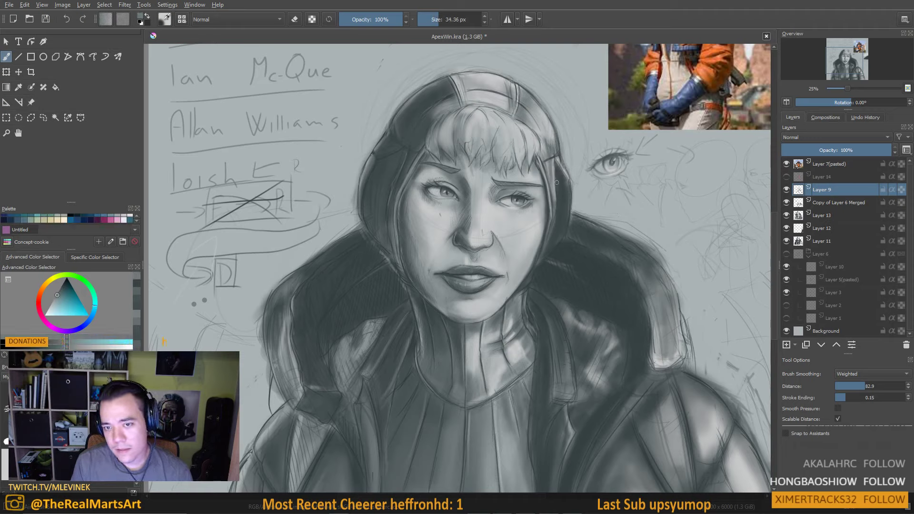
Blend the shading up the hood's lighter side with sampled tones, enlarging the brush to 40.54 and 73.58 px
{"action": "left_click", "coordinate": [562, 192], "text": "ctrl"}
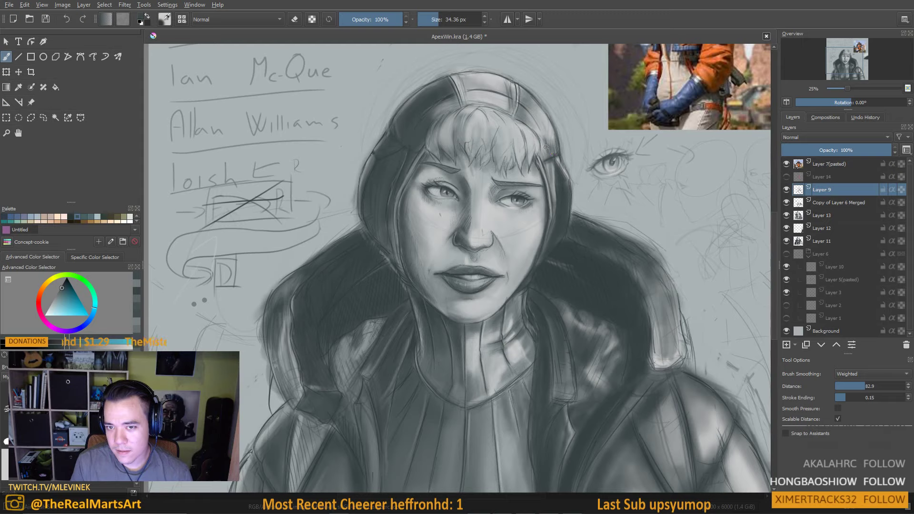
{"action": "left_click", "coordinate": [553, 127], "text": "ctrl"}
{"action": "left_click", "coordinate": [559, 193], "text": "ctrl"}
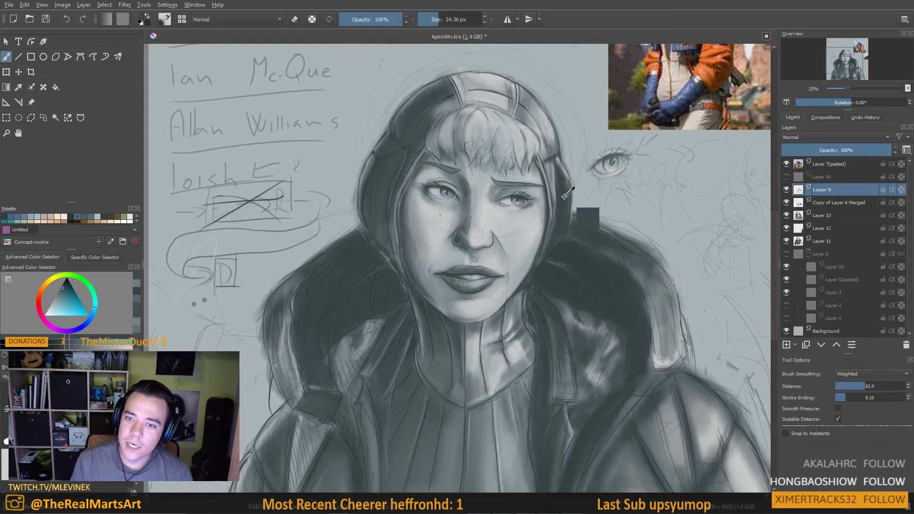
{"action": "left_click_drag", "start_coordinate": [543, 113], "coordinate": [546, 113], "text": "shift"}
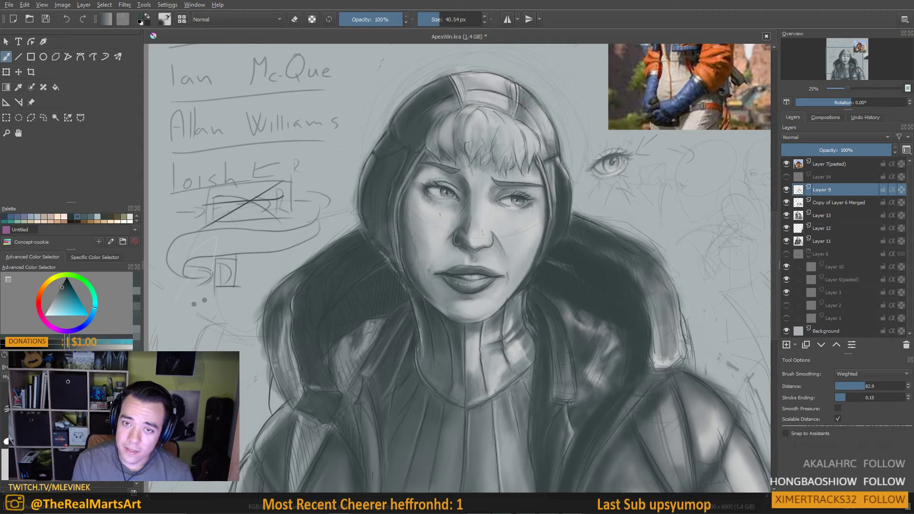
{"action": "left_click_drag", "start_coordinate": [527, 95], "coordinate": [530, 96], "text": "shift"}
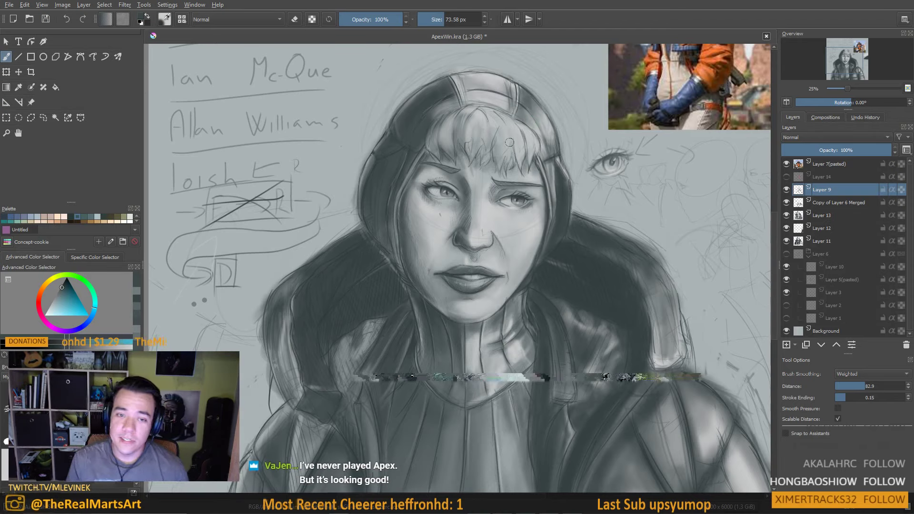
Model the hood's dark top panel next to the central band with sampled mid and dark tones at 73.58 px
{"action": "left_click_drag", "start_coordinate": [453, 243], "coordinate": [424, 276]}
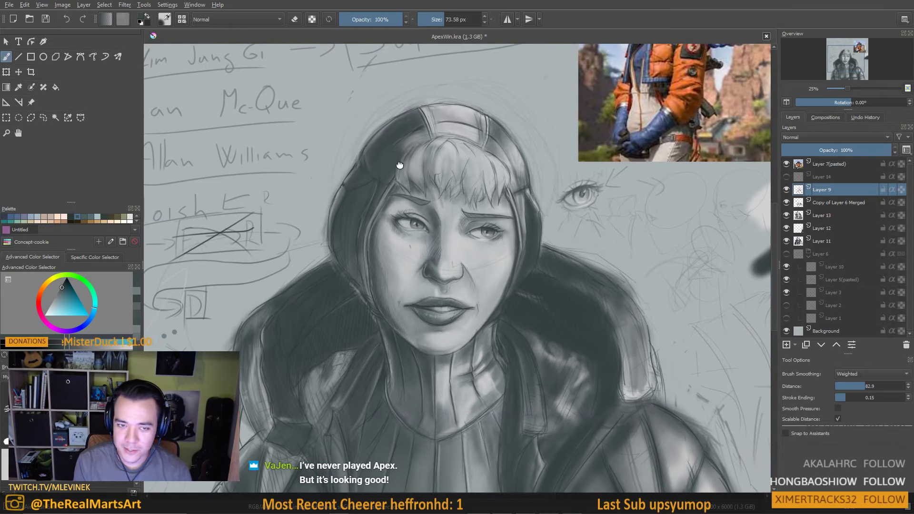
{"action": "left_click_drag", "start_coordinate": [399, 165], "coordinate": [430, 125]}
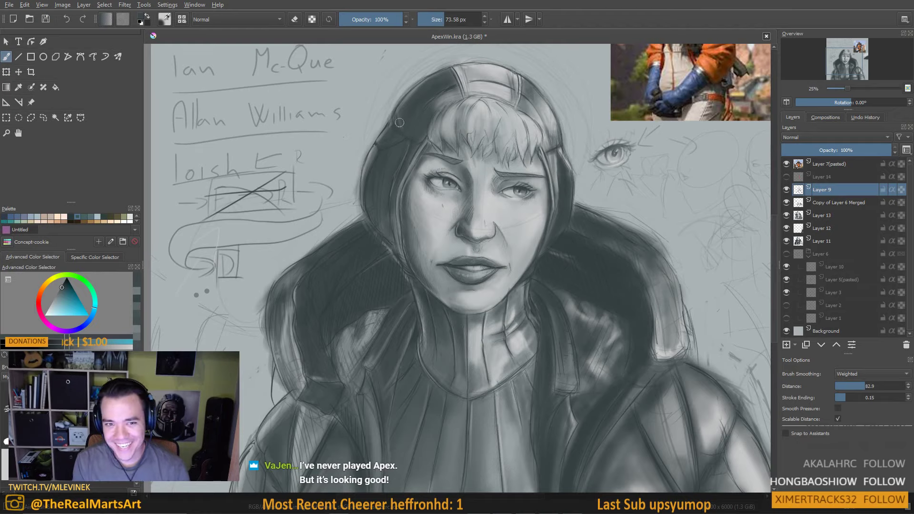
{"action": "left_click", "coordinate": [446, 104], "text": "ctrl"}
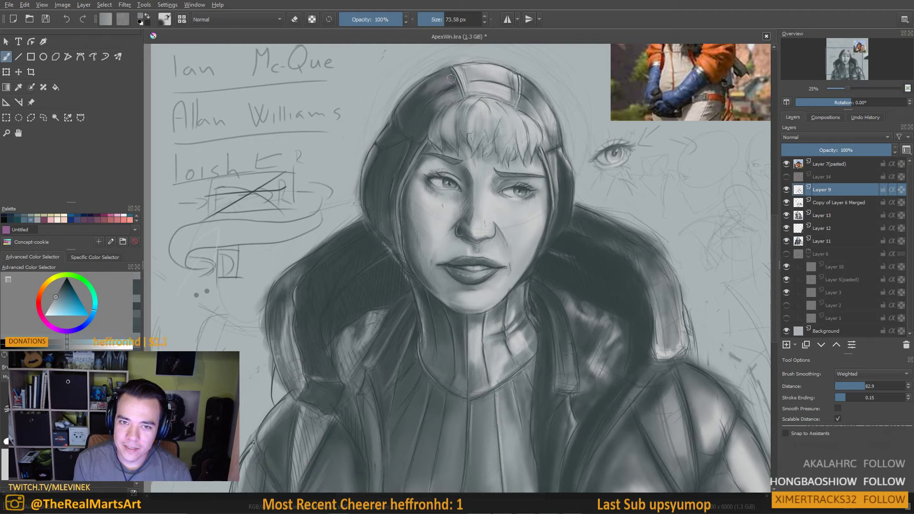
{"action": "left_click", "coordinate": [414, 112], "text": "ctrl"}
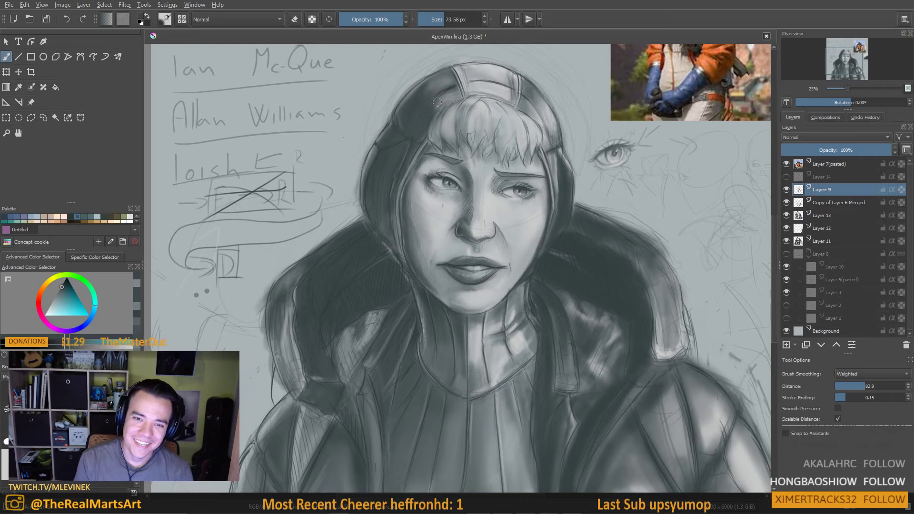
Darken the hood's lighter side panel along the central band with sampled dark tones at 73.58 px
{"action": "left_click_drag", "start_coordinate": [471, 213], "coordinate": [441, 265]}
{"action": "left_click", "coordinate": [512, 157], "text": "ctrl"}
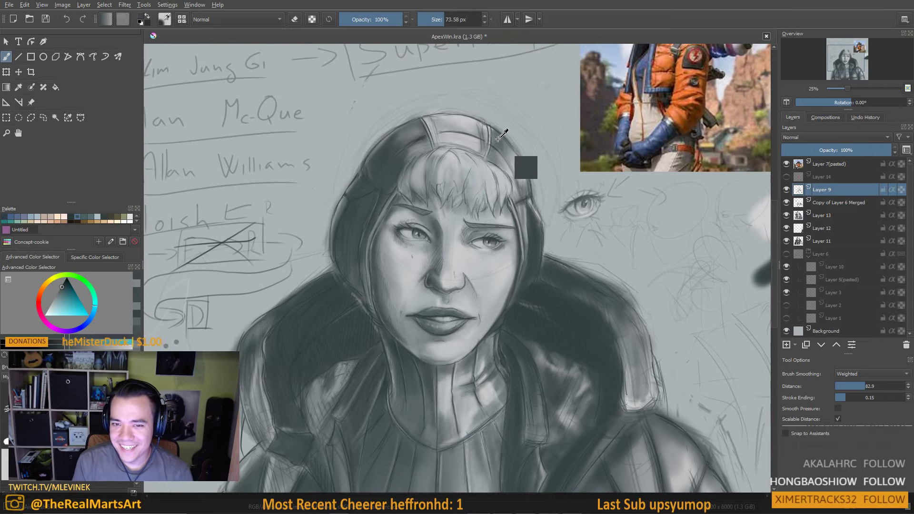
{"action": "left_click", "coordinate": [404, 152], "text": "ctrl"}
{"action": "mouse_move", "coordinate": [493, 145]}
{"action": "left_mouse_down"}
{"action": "mouse_move", "coordinate": [496, 136]}
{"action": "mouse_move", "coordinate": [499, 146]}
{"action": "left_mouse_up"}
{"action": "left_click", "coordinate": [515, 164], "text": "ctrl"}
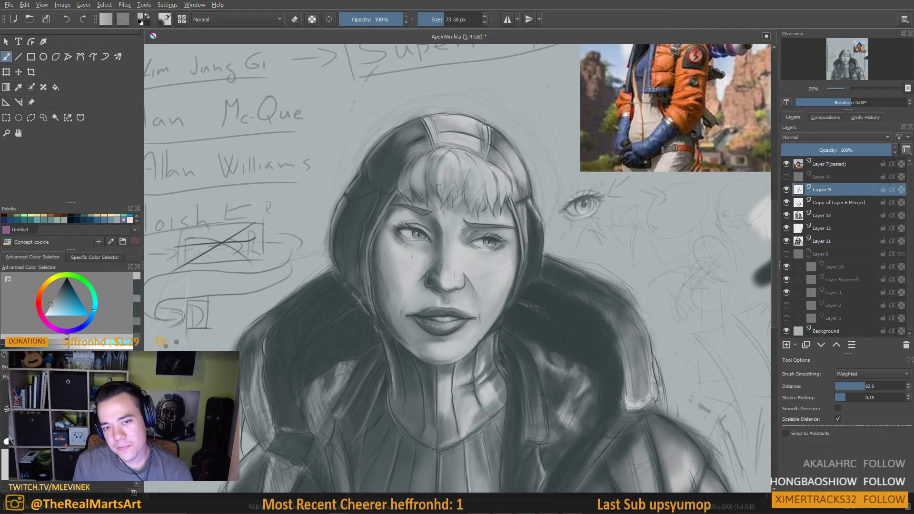
Soften the hood's central band highlights with sampled mid and light tones at 73.58 px
{"action": "left_click", "coordinate": [503, 145], "text": "ctrl"}
{"action": "left_click", "coordinate": [484, 135], "text": "ctrl"}
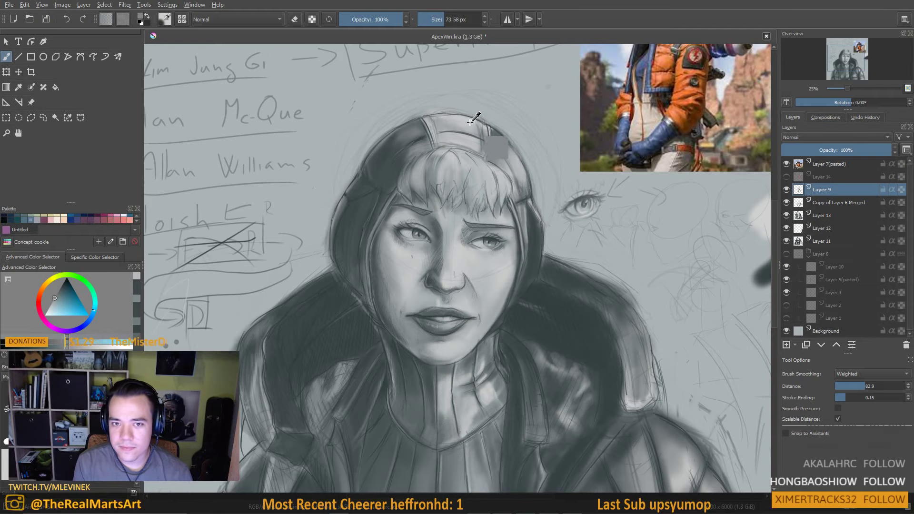
{"action": "left_click", "coordinate": [477, 133], "text": "ctrl"}
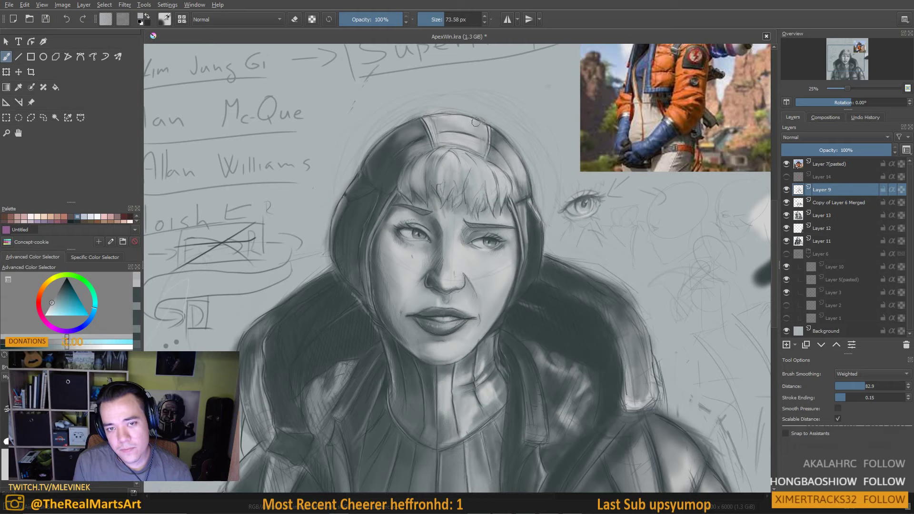
Sharpen the seam between the hood's central band and lighter side panel with sampled tones, using 18.77 and 25.40 px brushes
{"action": "left_click", "coordinate": [508, 140], "text": "ctrl"}
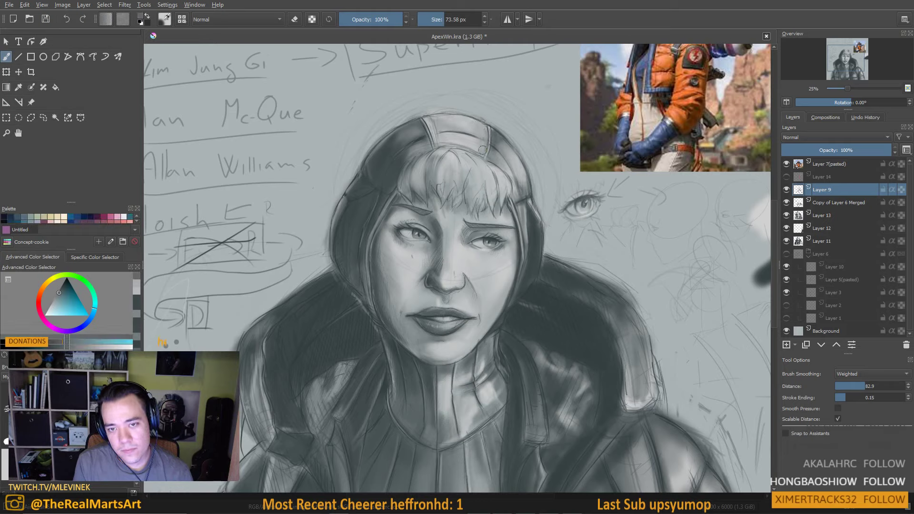
{"action": "left_click", "coordinate": [504, 139], "text": "ctrl"}
{"action": "left_click_drag", "start_coordinate": [504, 139], "coordinate": [492, 138], "text": "shift"}
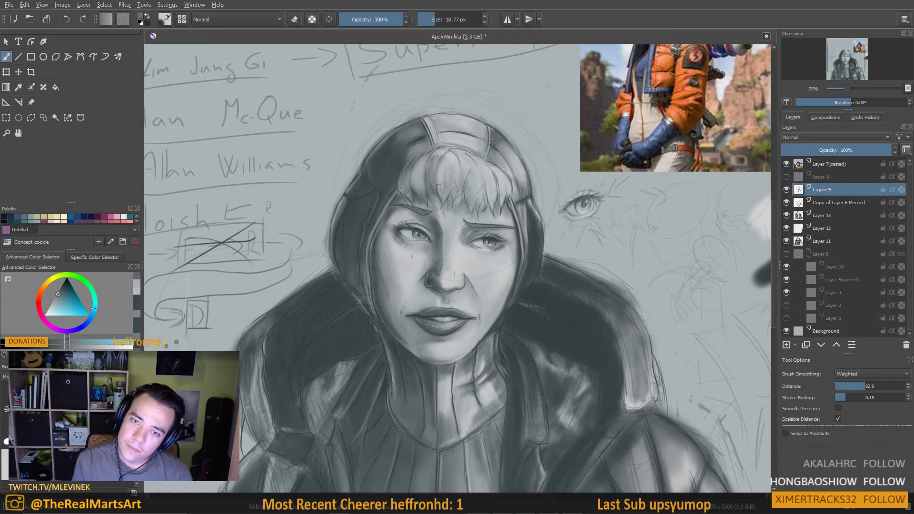
{"action": "left_click", "coordinate": [489, 128], "text": "ctrl"}
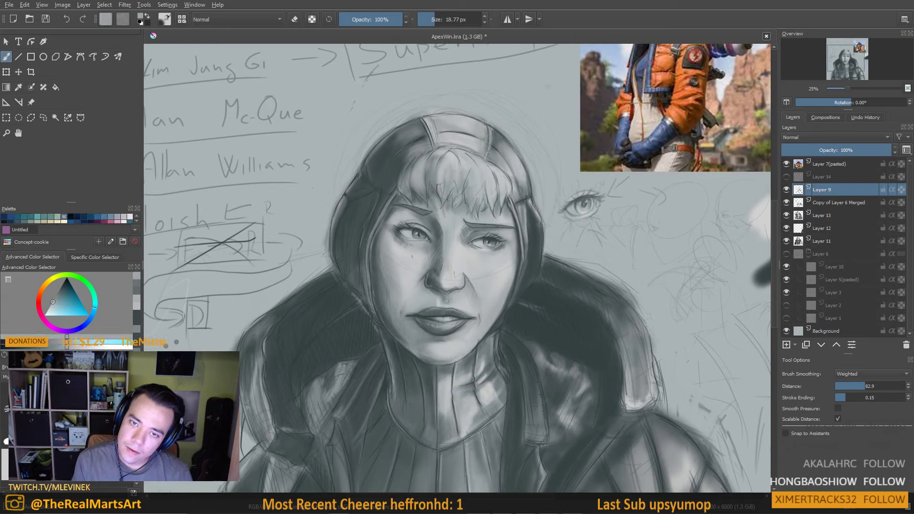
{"action": "left_click", "coordinate": [491, 132], "text": "ctrl"}
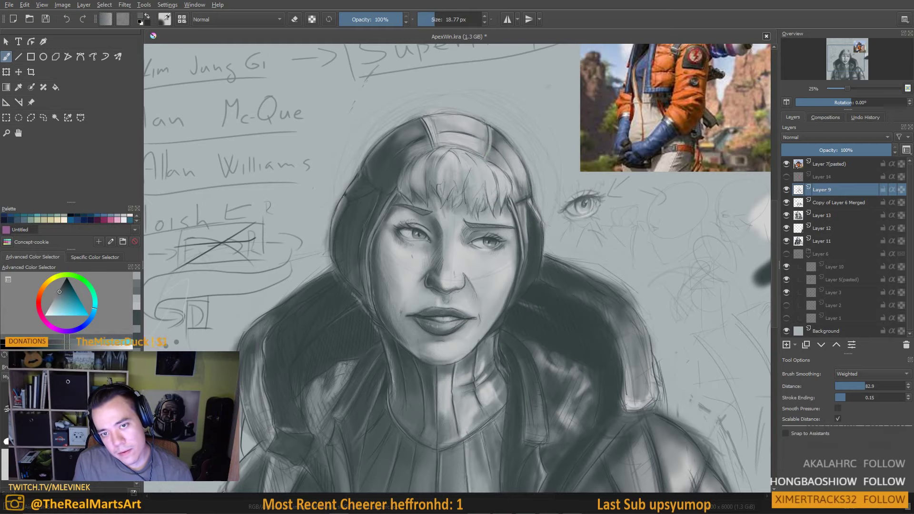
{"action": "left_click", "coordinate": [490, 130], "text": "ctrl"}
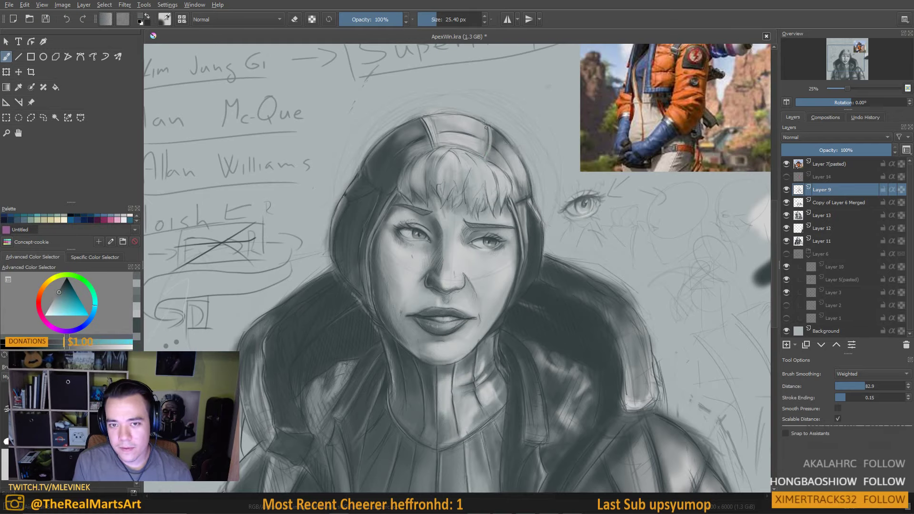
Touch up both edges of the hood's central band with sampled dark and light tones, enlarging the brush to 51.92 px
{"action": "left_click", "coordinate": [492, 139], "text": "ctrl"}
{"action": "left_click", "coordinate": [426, 136], "text": "ctrl"}
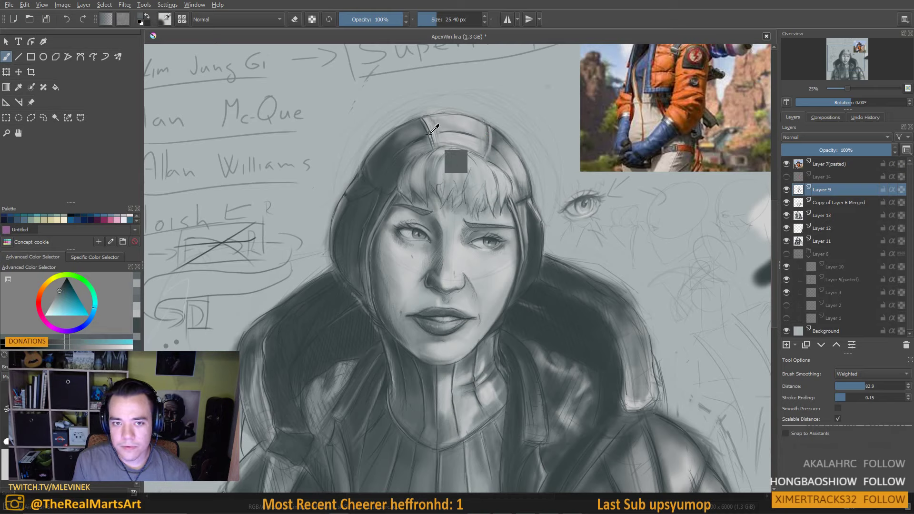
{"action": "left_click", "coordinate": [489, 136], "text": "ctrl"}
{"action": "left_click", "coordinate": [374, 182], "text": "ctrl"}
{"action": "left_click", "coordinate": [383, 153], "text": "ctrl"}
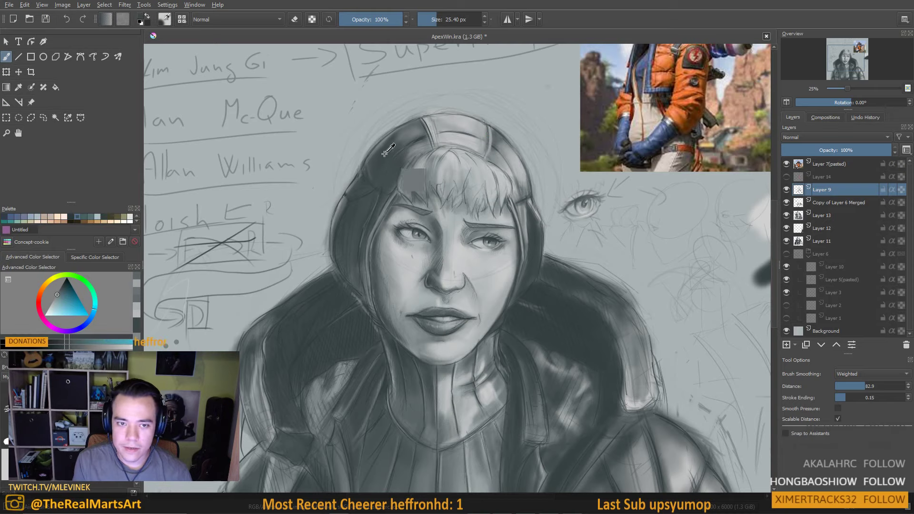
{"action": "left_click_drag", "start_coordinate": [487, 123], "coordinate": [485, 141]}
{"action": "left_click", "coordinate": [479, 129], "text": "ctrl"}
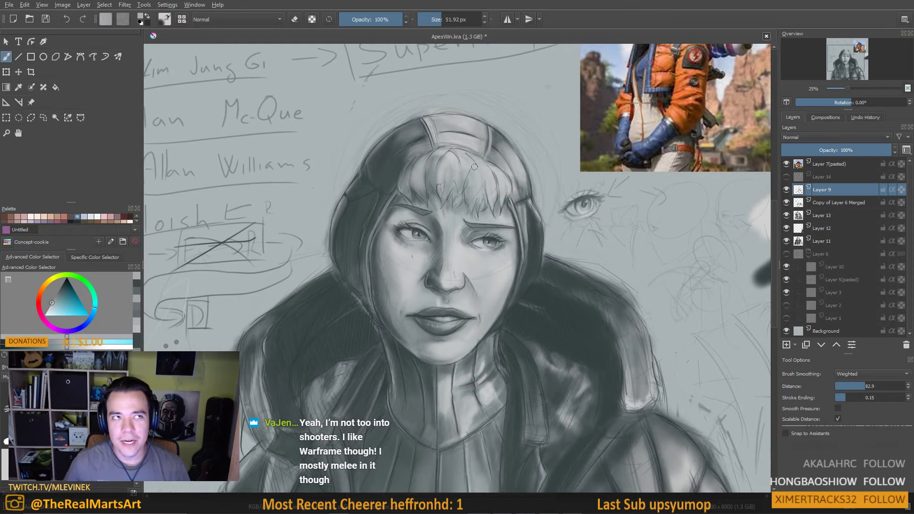
Blend the seam between the hood's central band and darker side panel with sampled dark and light tones at 51.92 px
{"action": "left_click_drag", "start_coordinate": [414, 237], "coordinate": [407, 282]}
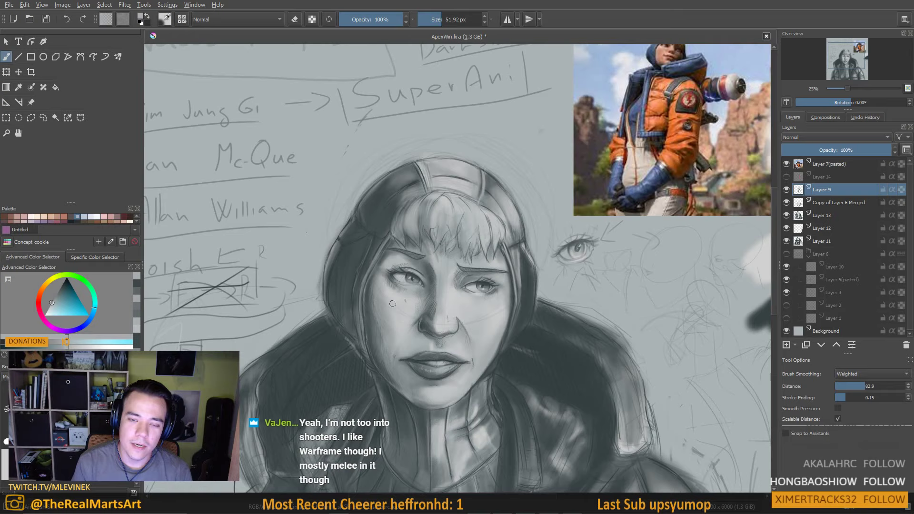
{"action": "left_click", "coordinate": [492, 178], "text": "ctrl"}
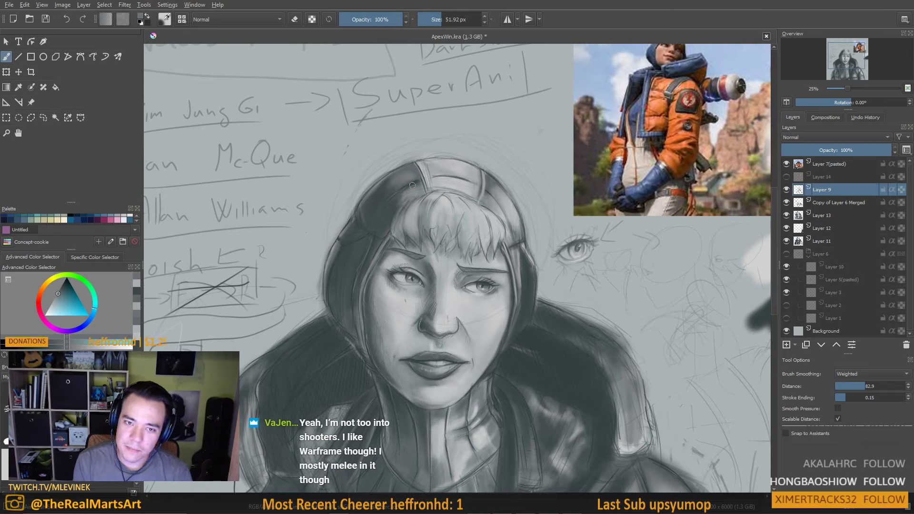
{"action": "left_click", "coordinate": [418, 217], "text": "ctrl"}
{"action": "left_click", "coordinate": [414, 168], "text": "ctrl"}
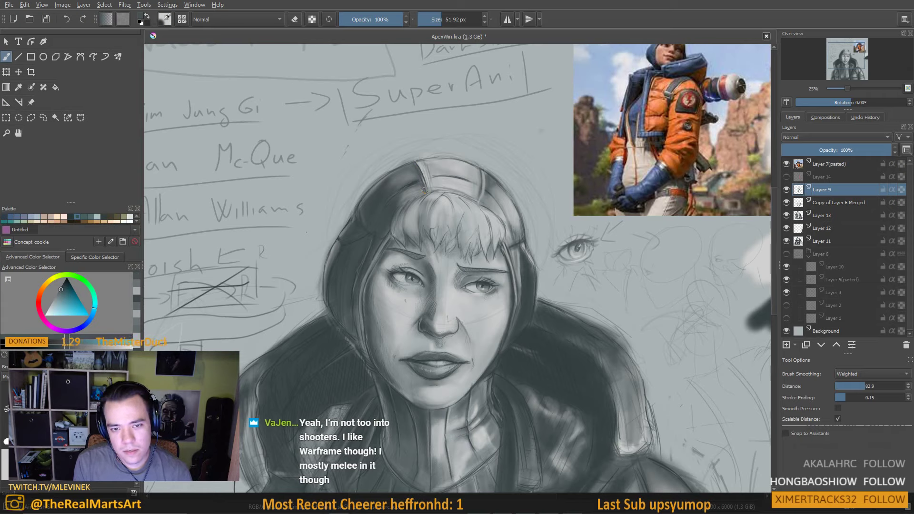
{"action": "left_click", "coordinate": [427, 166], "text": "ctrl"}
{"action": "left_click", "coordinate": [423, 167], "text": "ctrl"}
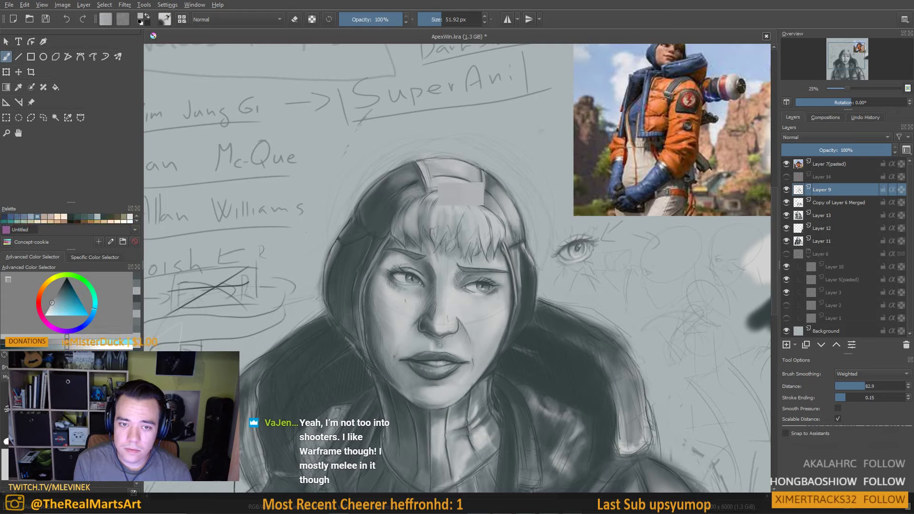
Reduce the brush to 12.55 px and sharpen the upper corner of the central band beside the darker side panel with sampled light tones
{"action": "left_click_drag", "start_coordinate": [423, 168], "coordinate": [421, 174], "text": "shift"}
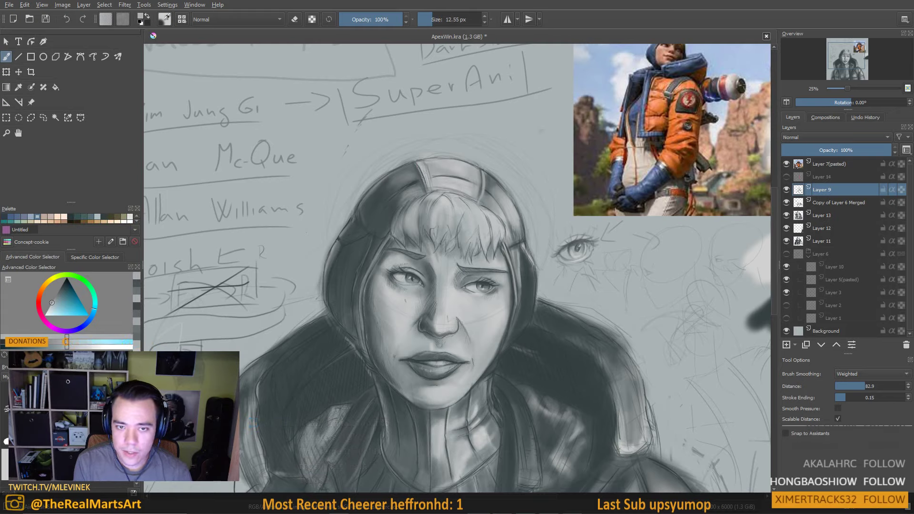
{"action": "left_click", "coordinate": [431, 167], "text": "ctrl"}
{"action": "left_click_drag", "start_coordinate": [423, 163], "coordinate": [436, 166], "text": "shift"}
{"action": "left_click", "coordinate": [419, 163], "text": "ctrl"}
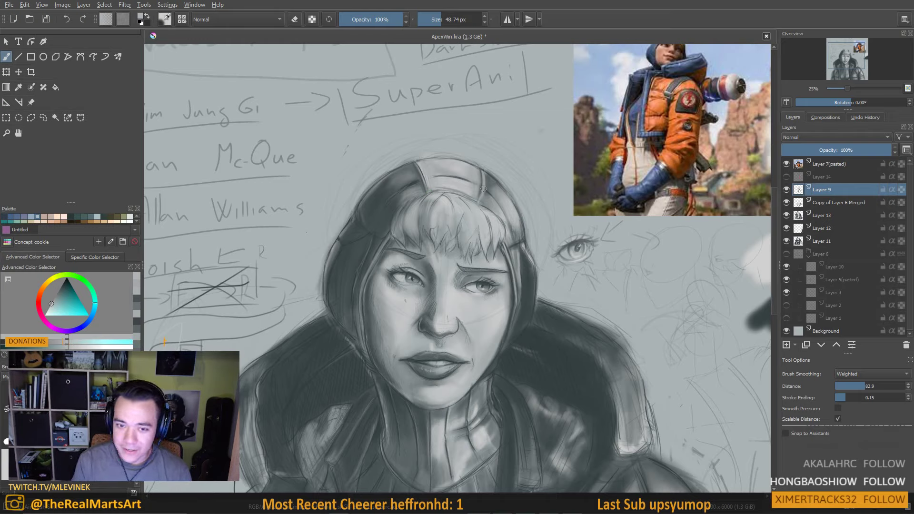
Touch up the hood's central band and outer edge with sampled light and dark tones, reducing the brush to 17.33 px
{"action": "left_click", "coordinate": [454, 175], "text": "ctrl"}
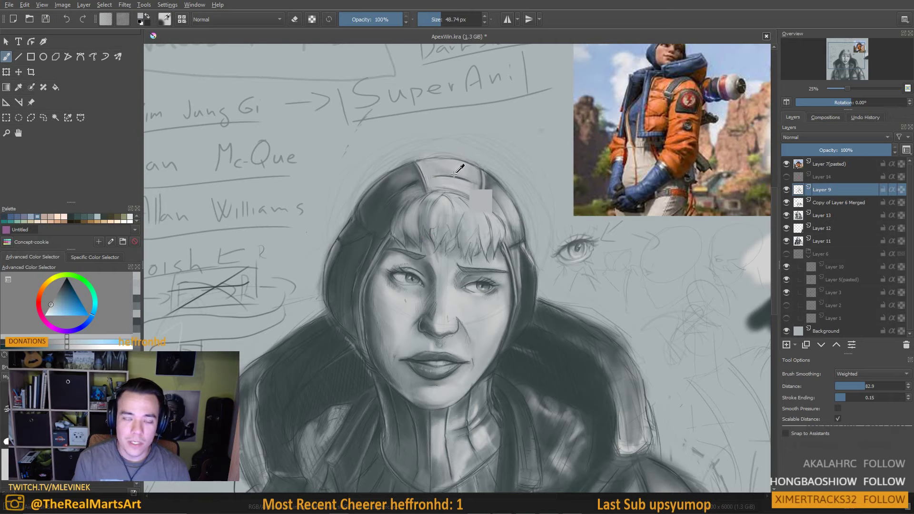
{"action": "left_click", "coordinate": [455, 175], "text": "ctrl"}
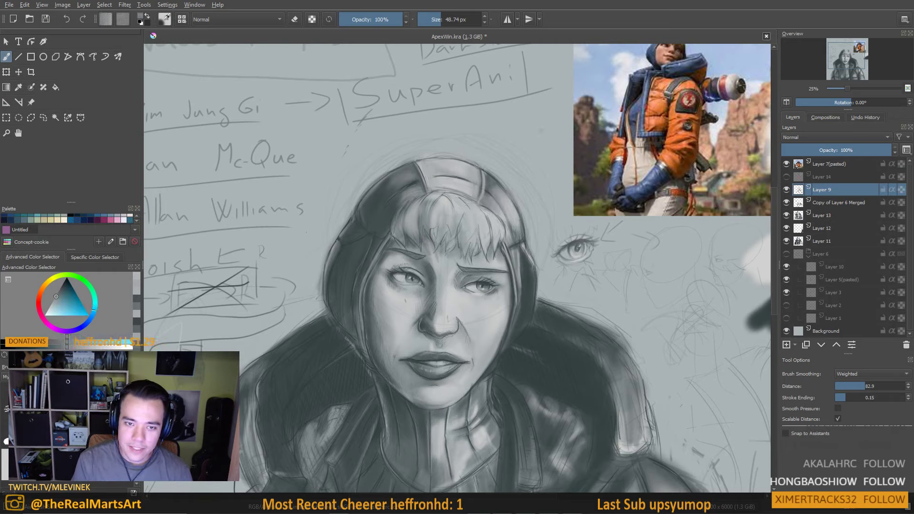
{"action": "left_click", "coordinate": [414, 181], "text": "ctrl"}
{"action": "key", "text": "bracketleft"}
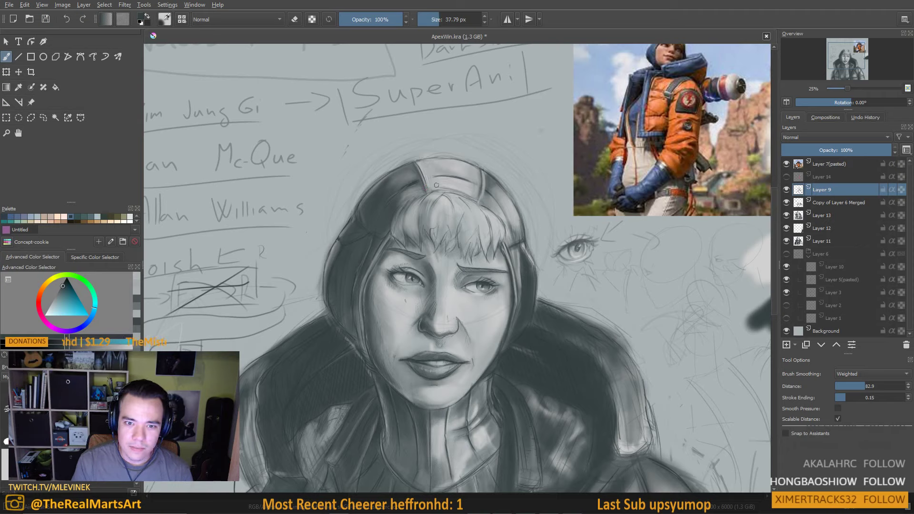
{"action": "key", "text": "bracketleft"}
{"action": "key", "text": "bracketleft"}
{"action": "key", "text": "bracketleft"}
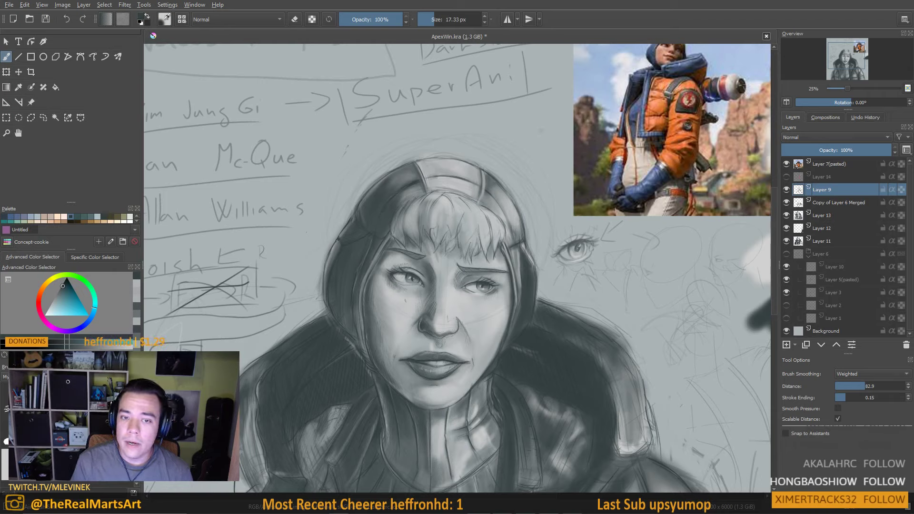
{"action": "key", "text": "ctrl"}
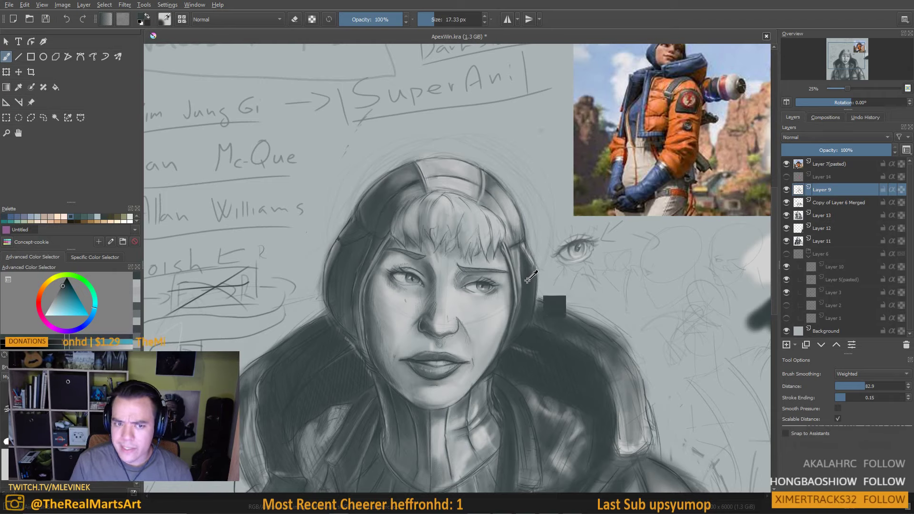
{"action": "left_click", "coordinate": [528, 281], "text": "ctrl"}
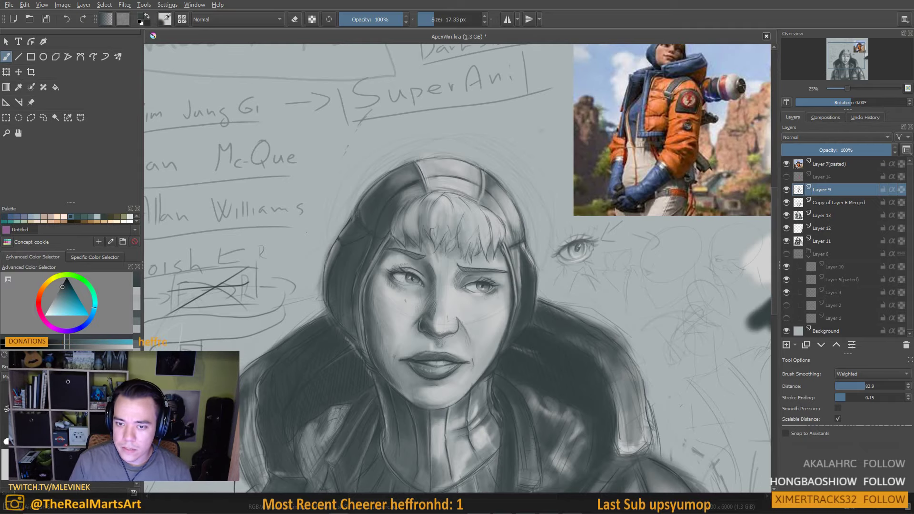
Detail the seams and folds of the hood's darker side panel with sampled light and dark tones at 17.33 px
{"action": "left_click_drag", "start_coordinate": [647, 322], "coordinate": [555, 316]}
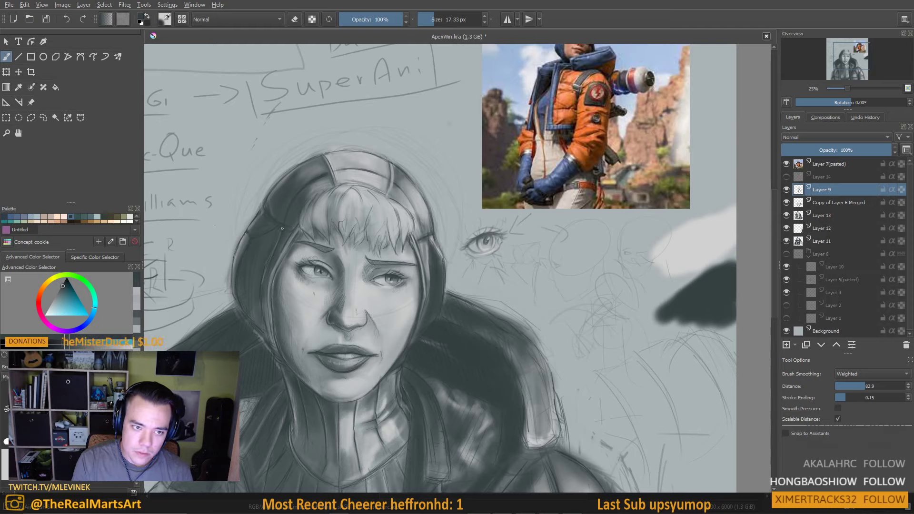
{"action": "left_click", "coordinate": [346, 164], "text": "ctrl"}
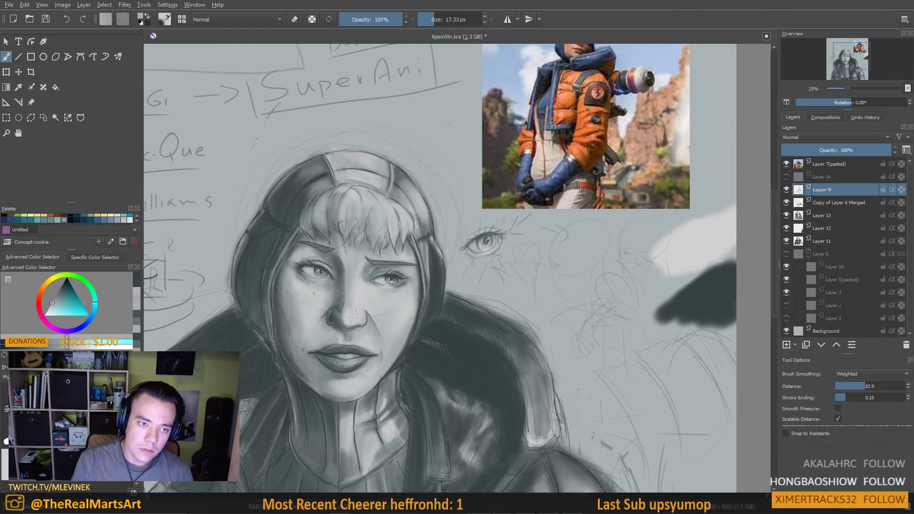
{"action": "left_click_drag", "start_coordinate": [269, 204], "coordinate": [267, 208]}
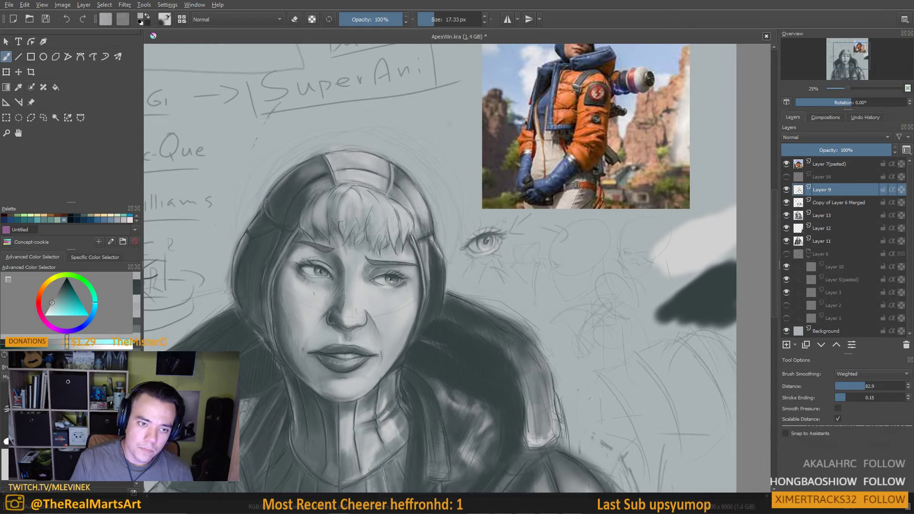
{"action": "left_click", "coordinate": [313, 181], "text": "ctrl"}
{"action": "left_click", "coordinate": [284, 223]}
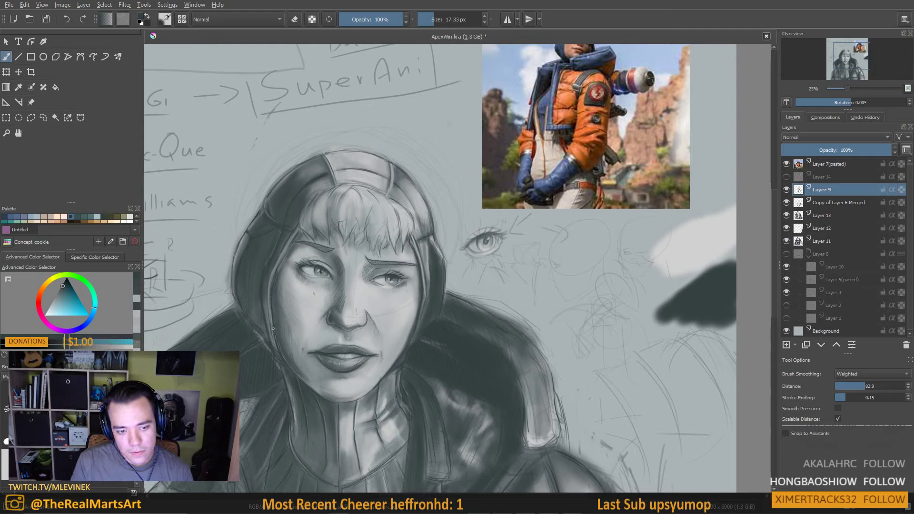
Refine the hood's inner rim beside the face with sampled light and mid tones at 17.33 px, and sample the dark swatch's tone
{"action": "left_click_drag", "start_coordinate": [270, 369], "coordinate": [274, 379]}
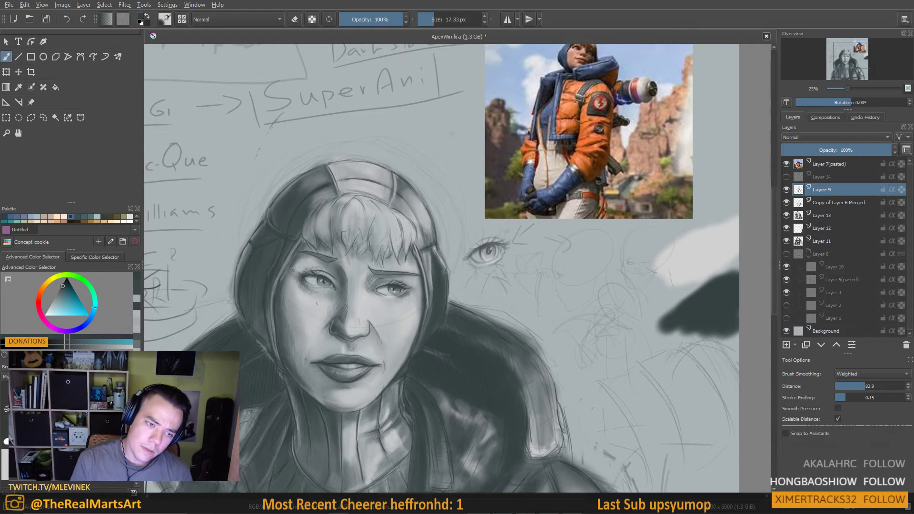
{"action": "left_click", "coordinate": [294, 297], "text": "ctrl"}
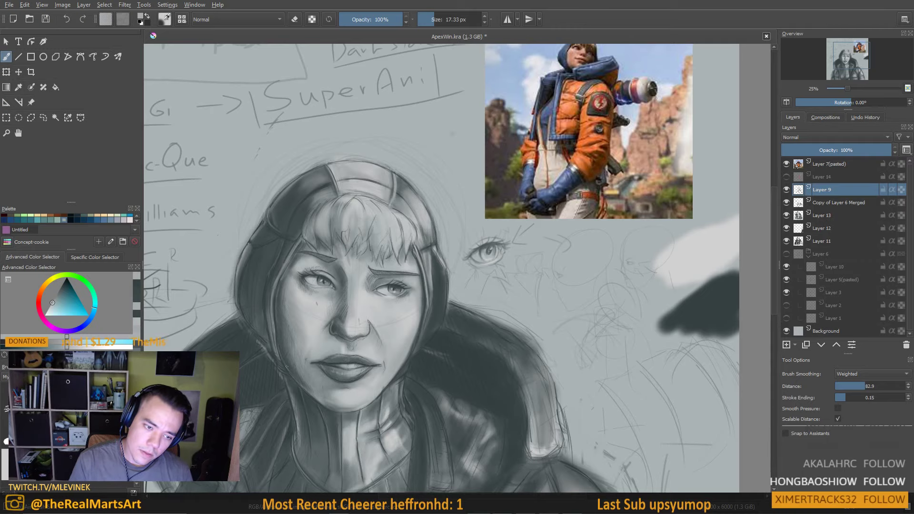
{"action": "scroll", "coordinate": [346, 424], "scroll_direction": "down", "scroll_amount": 2}
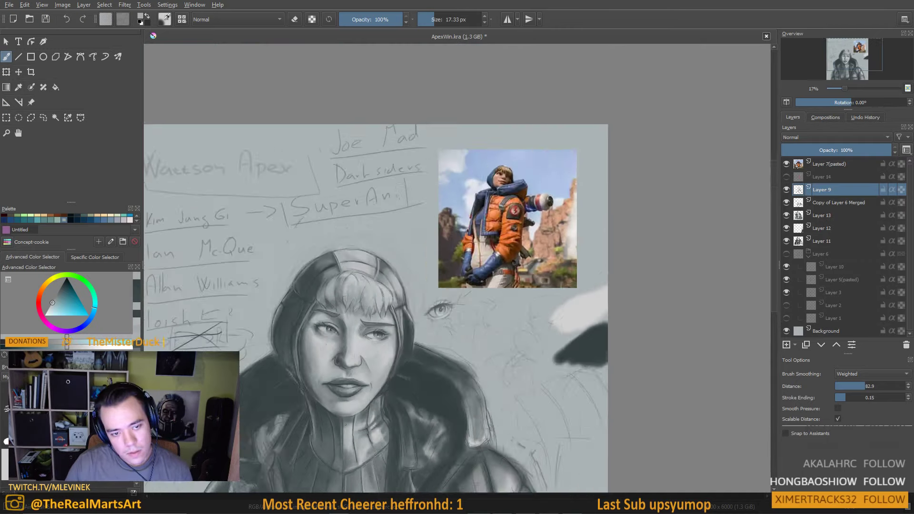
{"action": "key", "text": "plus"}
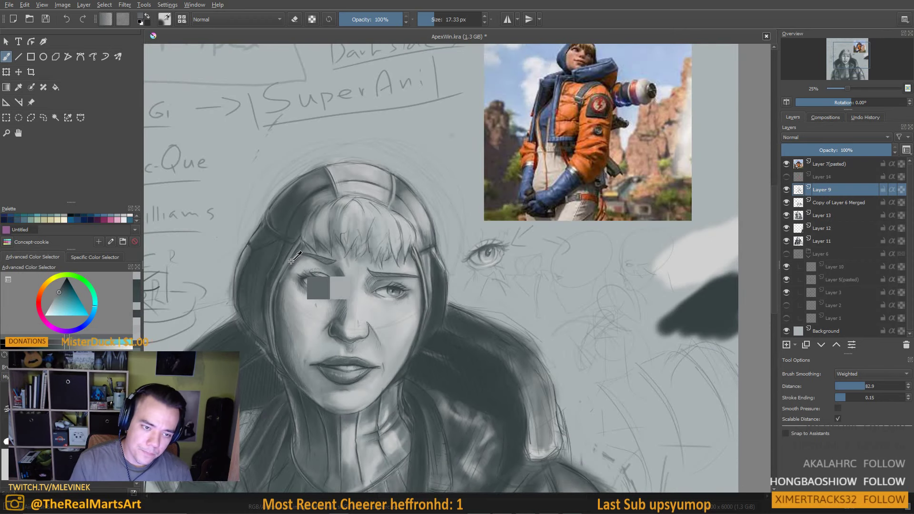
{"action": "left_click_drag", "start_coordinate": [287, 264], "coordinate": [296, 248]}
{"action": "left_click", "coordinate": [435, 295], "text": "ctrl"}
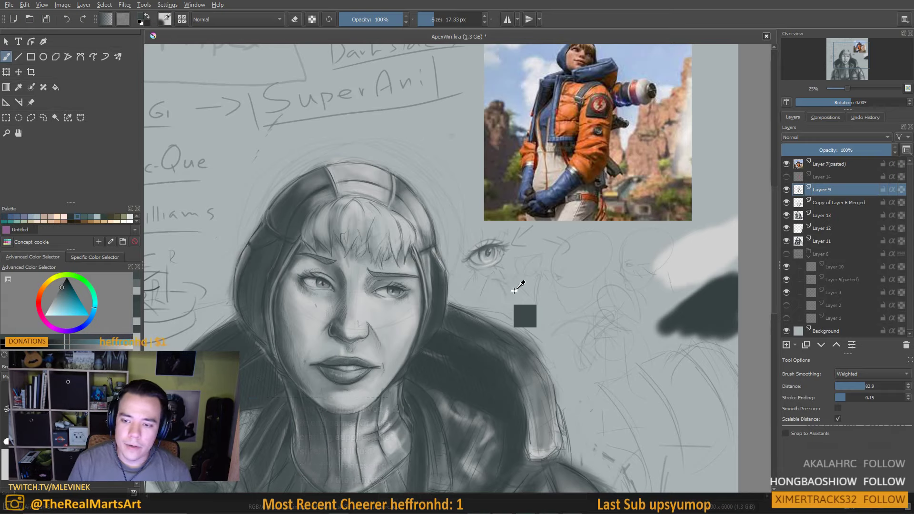
{"action": "left_click", "coordinate": [717, 297], "text": "ctrl"}
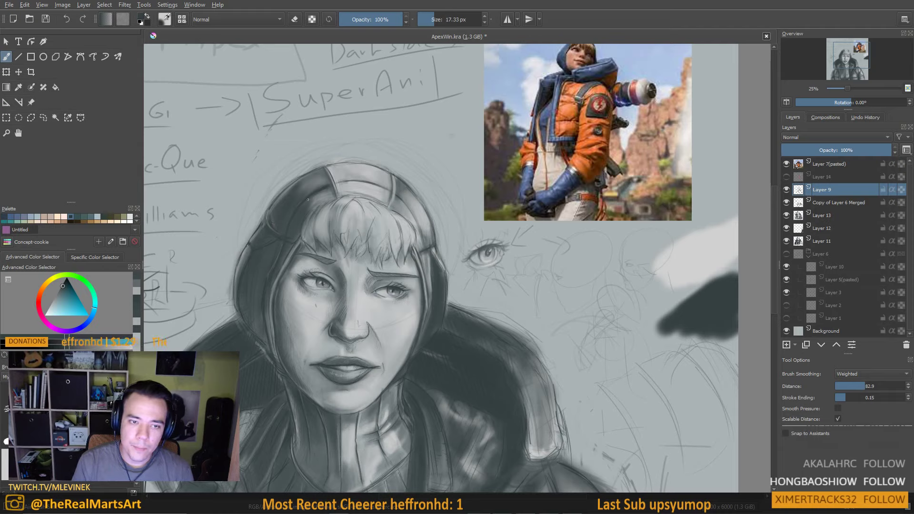
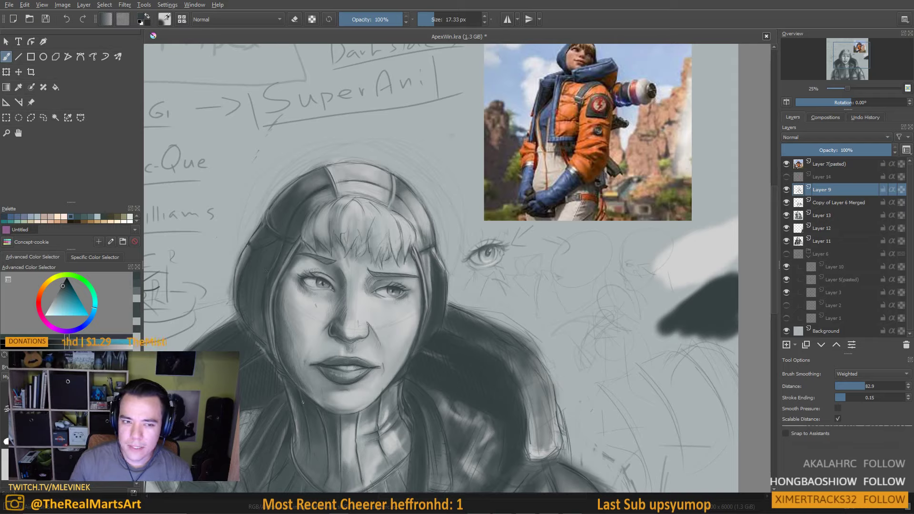
Sample hood tones and add a light edge along the left border of the hood's bright centre panel
{"action": "left_click", "coordinate": [329, 170], "text": "ctrl"}
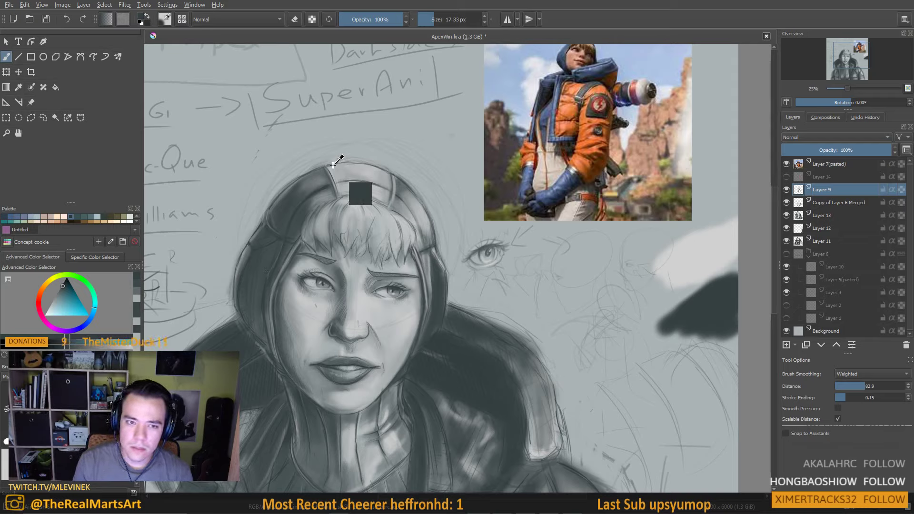
{"action": "left_click", "coordinate": [330, 168], "text": "ctrl"}
{"action": "left_click", "coordinate": [328, 166], "text": "ctrl"}
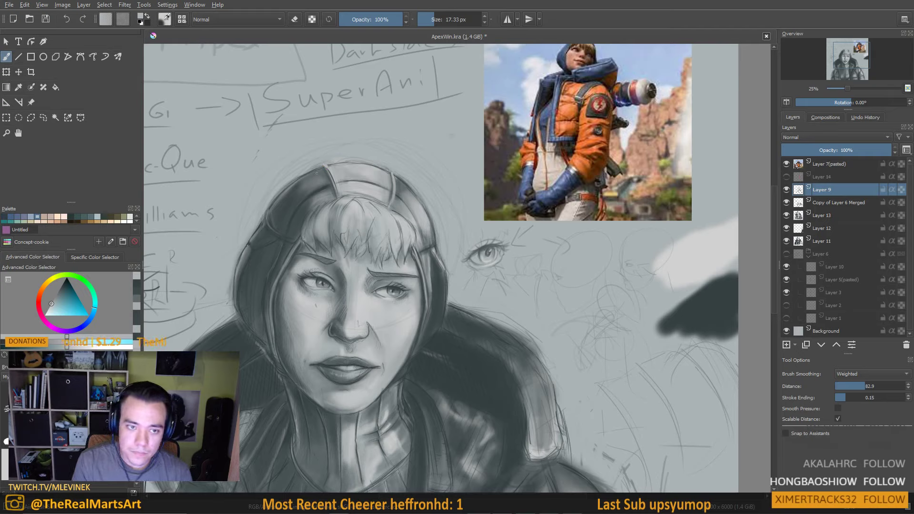
{"action": "left_click_drag", "start_coordinate": [366, 269], "coordinate": [391, 232]}
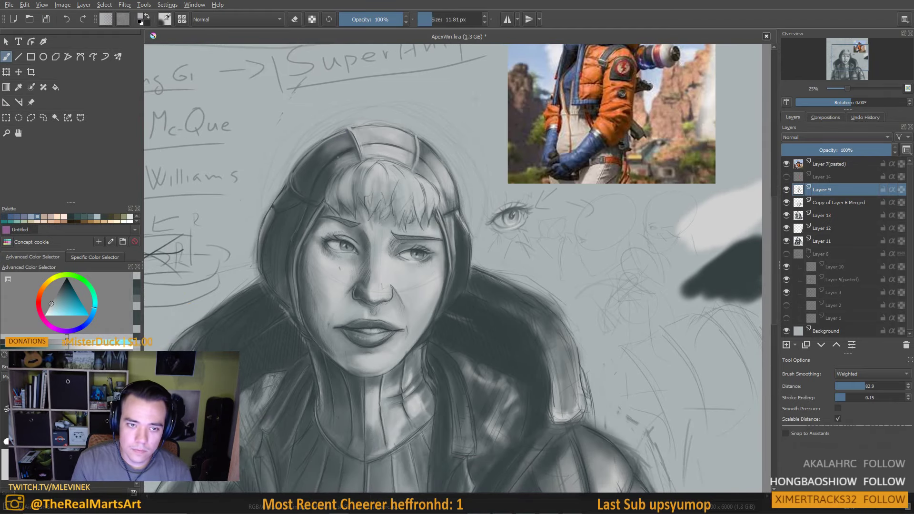
Shade the hood panel left of the fringe with light strokes, varying the brush size between about 11 and 48 px
{"action": "left_click_drag", "start_coordinate": [352, 151], "coordinate": [345, 151], "text": "shift"}
{"action": "key", "text": "bracketright"}
{"action": "key", "text": "bracketright"}
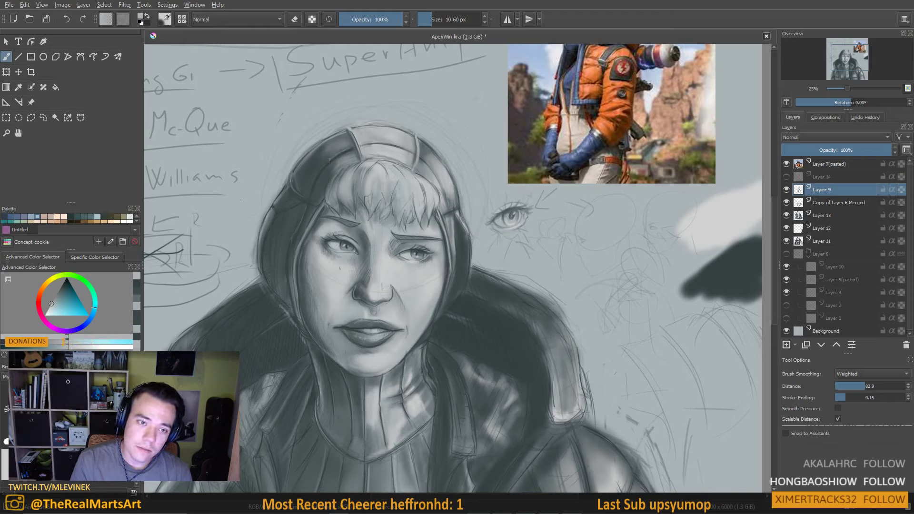
{"action": "key", "text": "bracketright"}
{"action": "key", "text": "bracketright"}
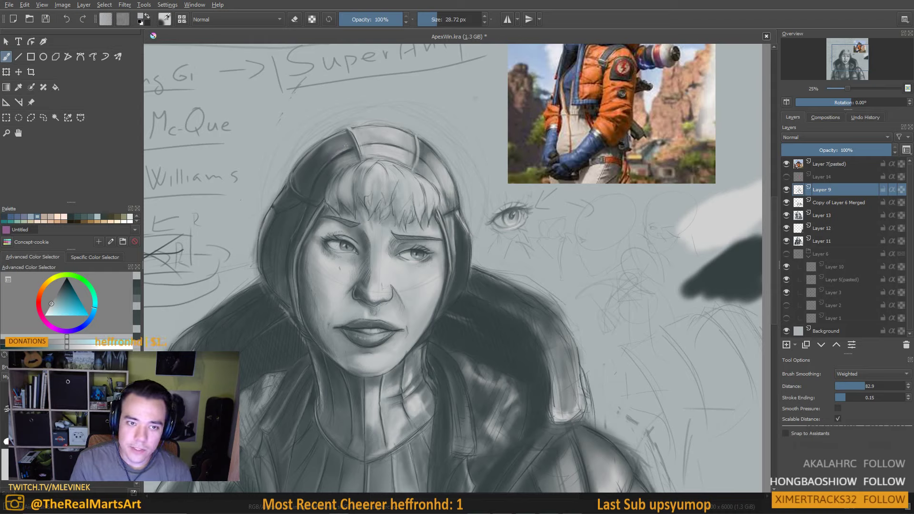
{"action": "key", "text": "bracketright"}
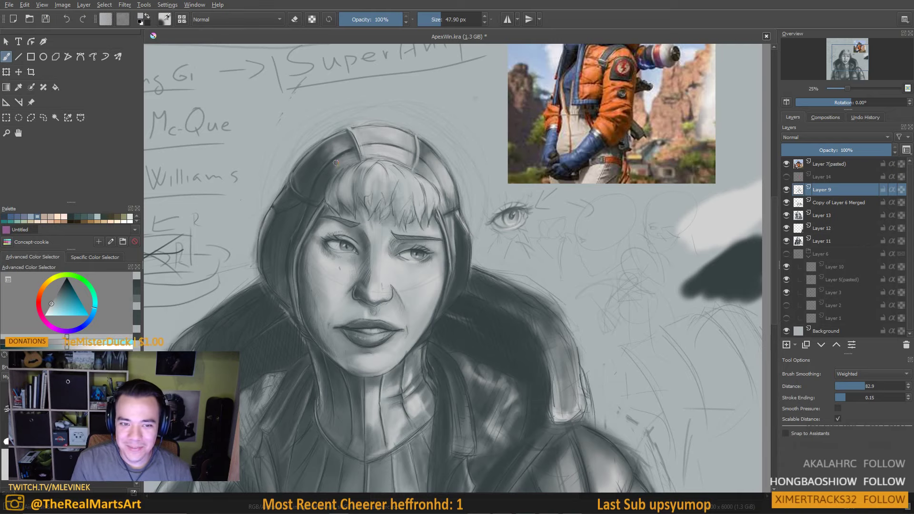
{"action": "key", "text": "bracketleft"}
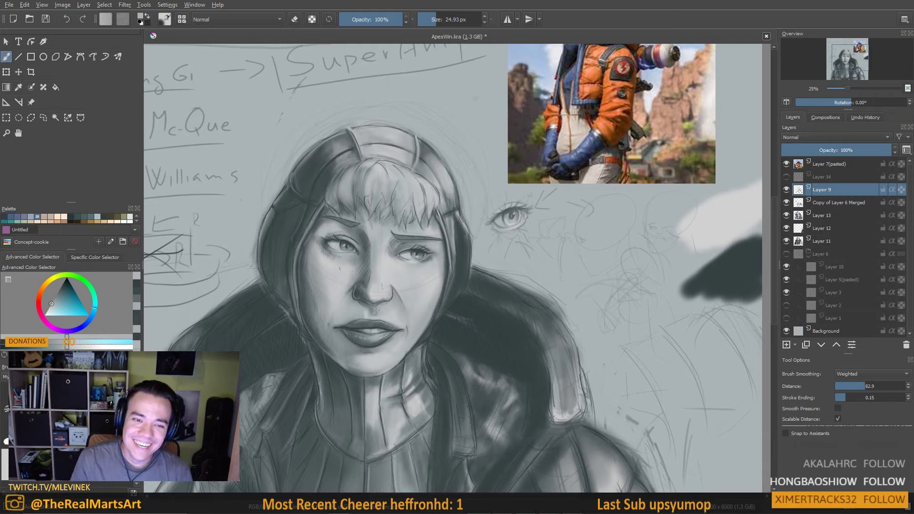
{"action": "mouse_move", "coordinate": [344, 185]}
{"action": "left_mouse_down", "text": "ctrl"}
{"action": "mouse_move", "coordinate": [321, 169]}
{"action": "mouse_move", "coordinate": [343, 172]}
{"action": "mouse_move", "coordinate": [332, 168]}
{"action": "left_mouse_up", "text": "ctrl"}
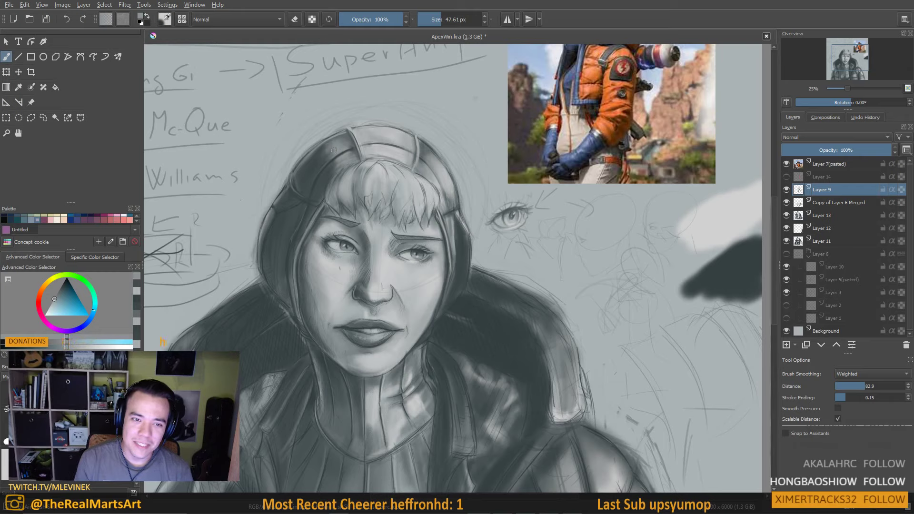
Blend dark and mid-grey tones sampled from the hood along its left side with the 47.61 px brush
{"action": "left_click", "coordinate": [313, 167], "text": "ctrl"}
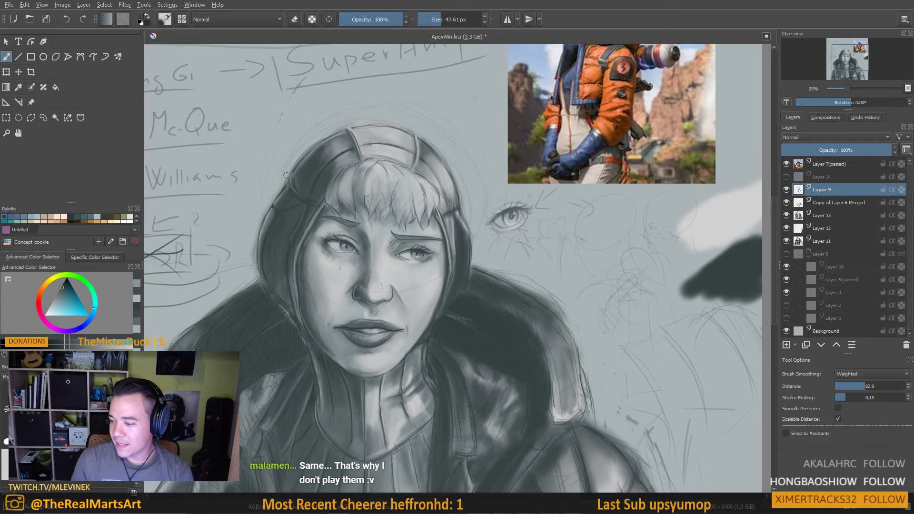
{"action": "left_click_drag", "start_coordinate": [374, 268], "coordinate": [391, 269]}
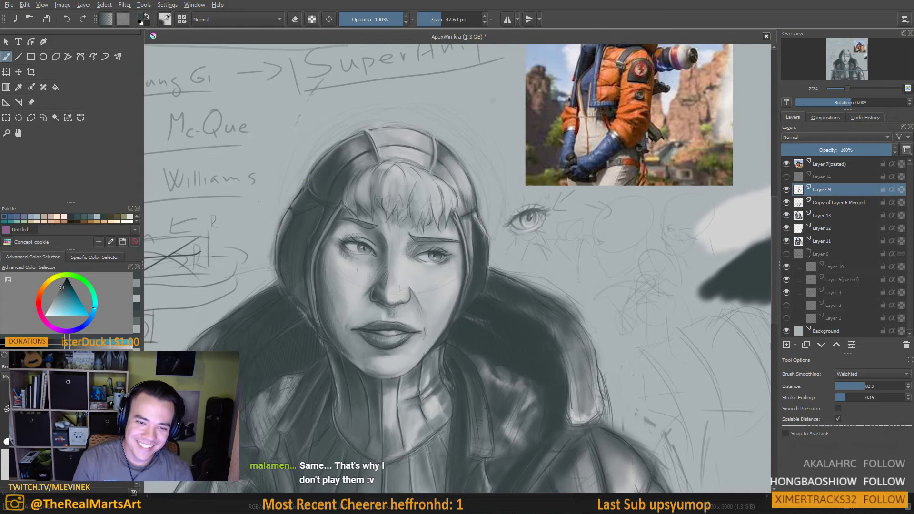
{"action": "left_click", "coordinate": [370, 157], "text": "ctrl"}
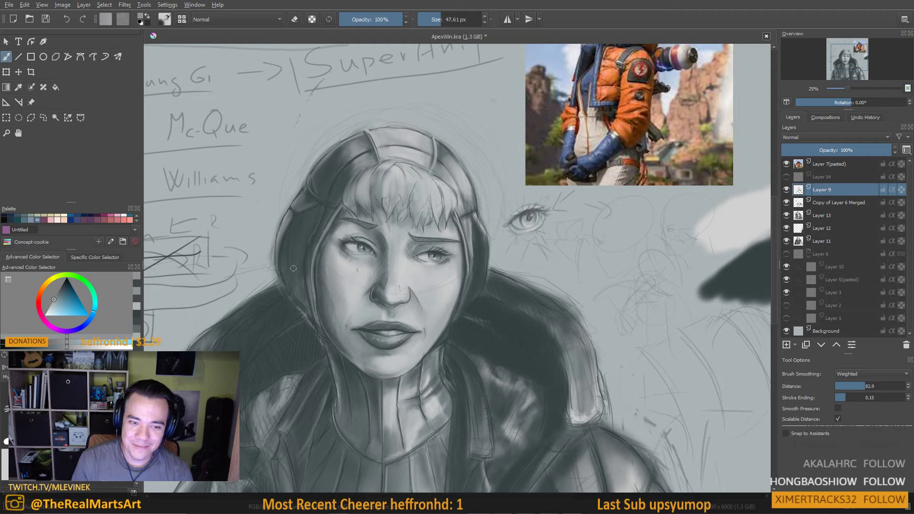
{"action": "left_click_drag", "start_coordinate": [301, 269], "coordinate": [294, 304]}
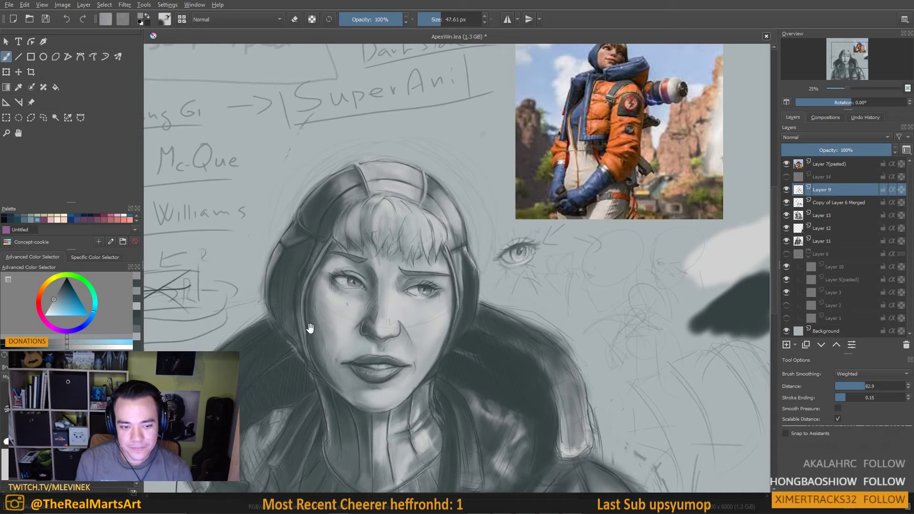
{"action": "left_click_drag", "start_coordinate": [310, 328], "coordinate": [315, 280]}
{"action": "left_click", "coordinate": [329, 155], "text": "ctrl"}
{"action": "left_click", "coordinate": [478, 236], "text": "ctrl"}
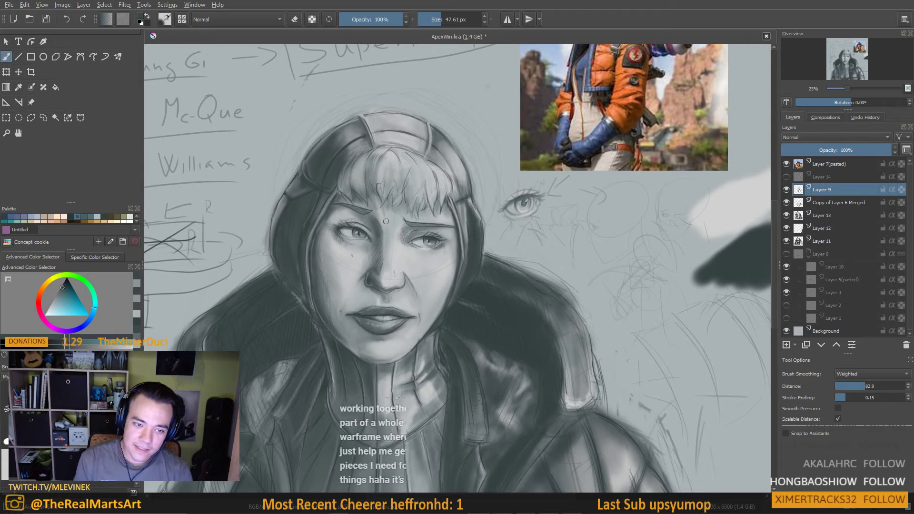
Sample the dark swatch beside the portrait and darken the hood's lower left side with an 81.56 px brush
{"action": "left_click", "coordinate": [738, 259], "text": "ctrl"}
{"action": "left_click_drag", "start_coordinate": [387, 266], "coordinate": [402, 268], "text": "shift"}
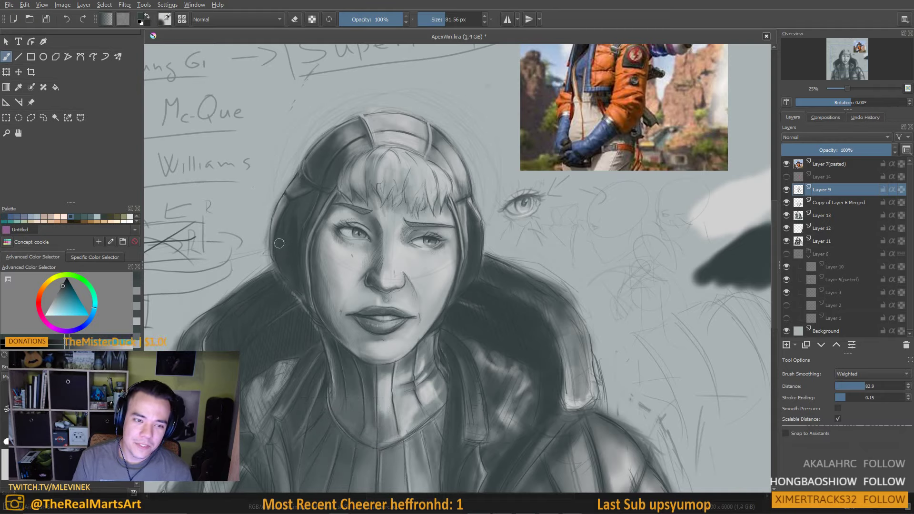
{"action": "left_click", "coordinate": [306, 213], "text": "ctrl"}
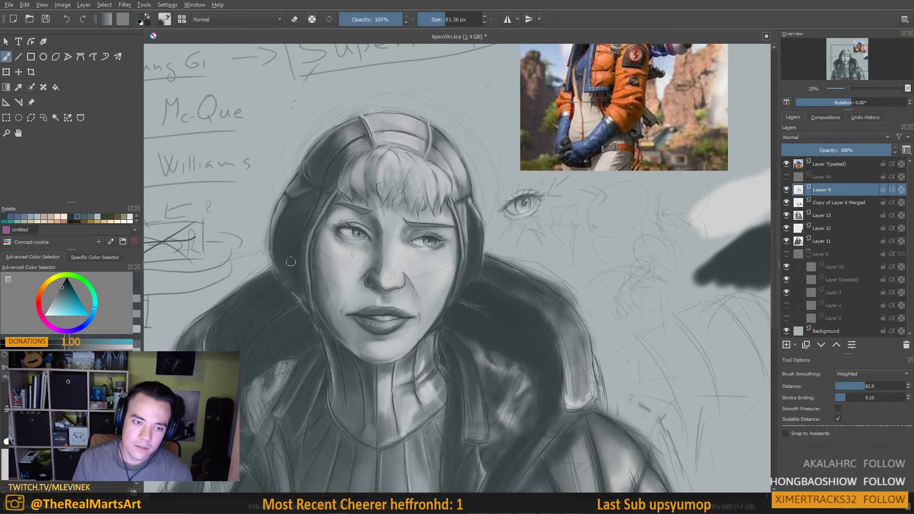
{"action": "mouse_move", "coordinate": [292, 299]}
{"action": "left_mouse_down"}
{"action": "mouse_move", "coordinate": [294, 259]}
{"action": "mouse_move", "coordinate": [268, 265]}
{"action": "left_mouse_up"}
Deepen the shadow where the hood's left side meets the raised collar, using the dark swatch tone at 34.02 px
{"action": "left_click", "coordinate": [735, 218], "text": "ctrl"}
{"action": "key", "text": "bracketleft"}
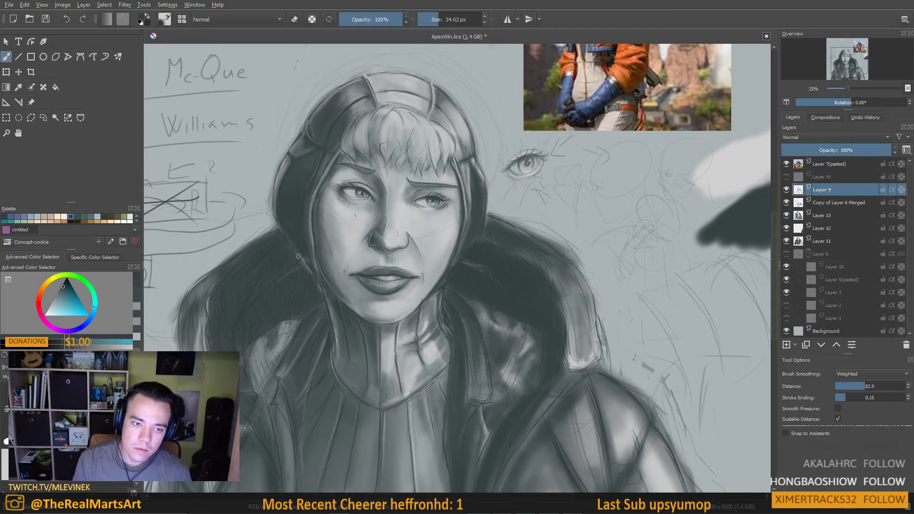
{"action": "left_click", "coordinate": [262, 248], "text": "ctrl"}
{"action": "left_click", "coordinate": [278, 232], "text": "ctrl"}
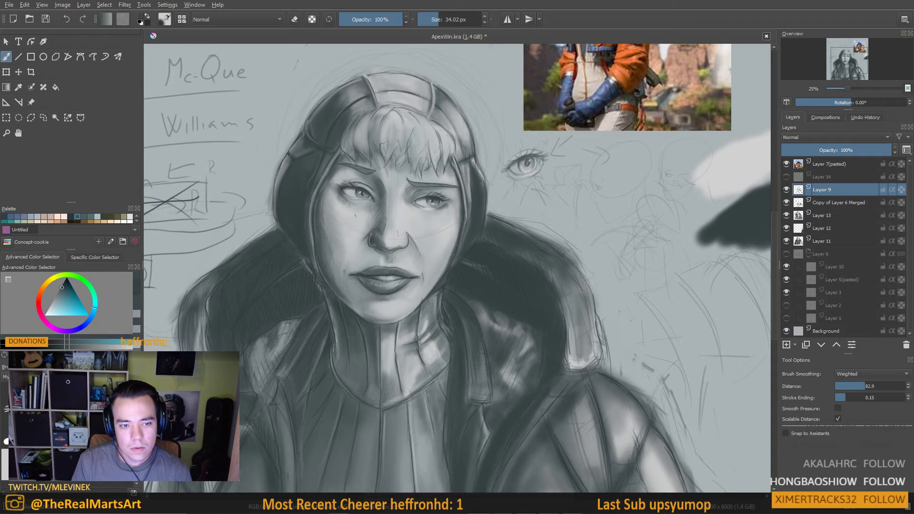
Work light and dark sampled tones into the hood's left side below the seam with a 51.02 px brush
{"action": "key", "text": "minus"}
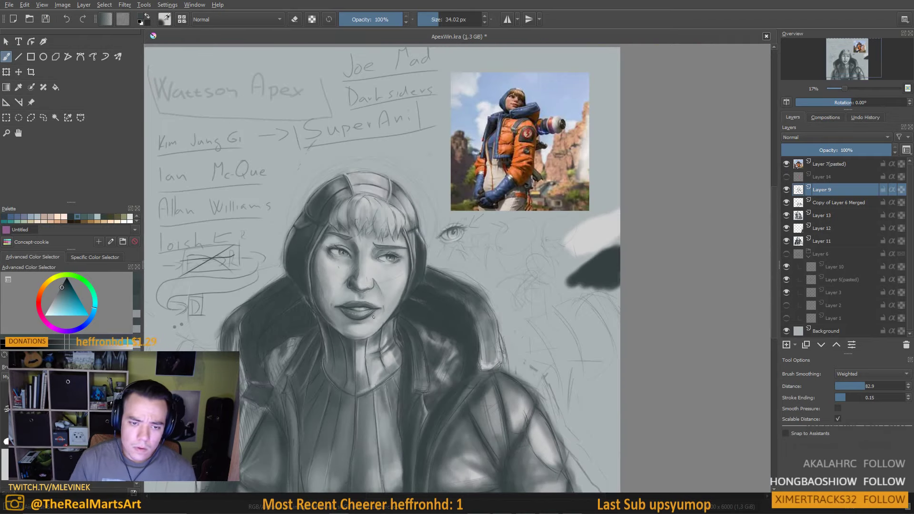
{"action": "scroll", "coordinate": [394, 352], "scroll_direction": "up", "scroll_amount": 1}
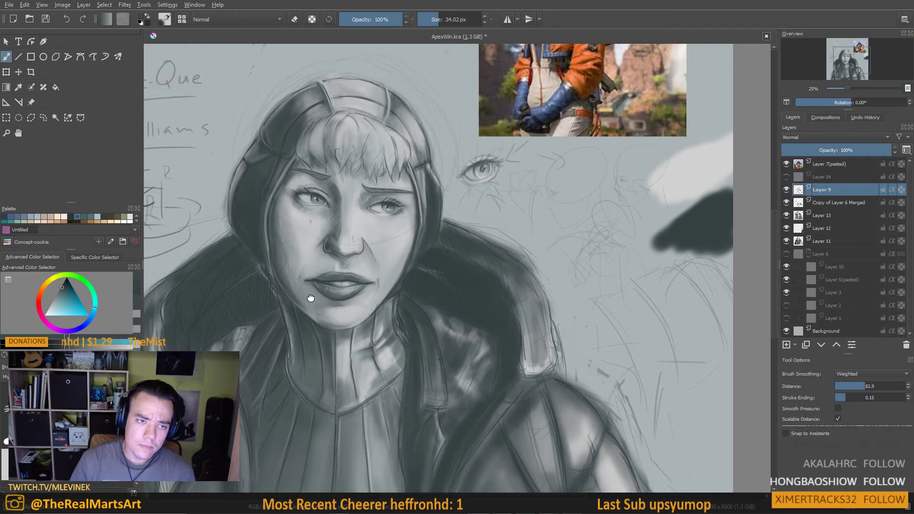
{"action": "left_click_drag", "start_coordinate": [315, 303], "coordinate": [476, 262]}
{"action": "left_click", "coordinate": [518, 54], "text": "ctrl"}
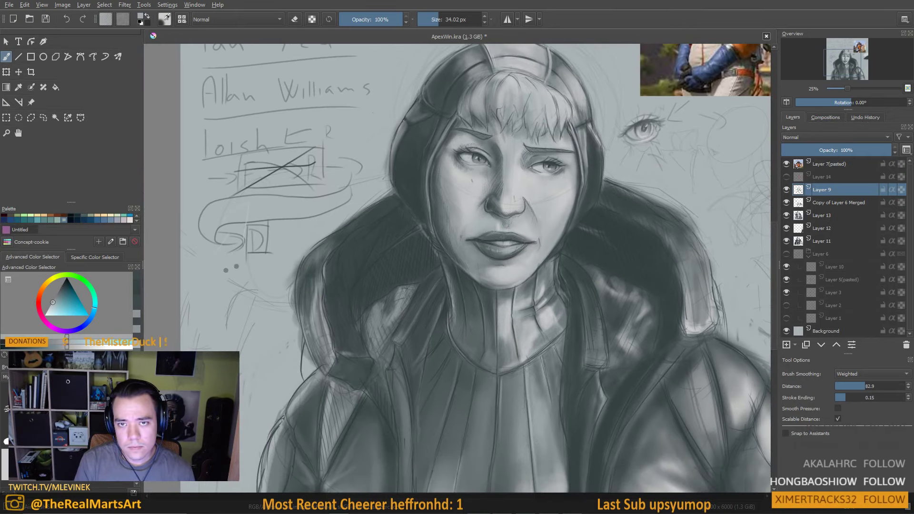
{"action": "left_click", "coordinate": [410, 122], "text": "ctrl"}
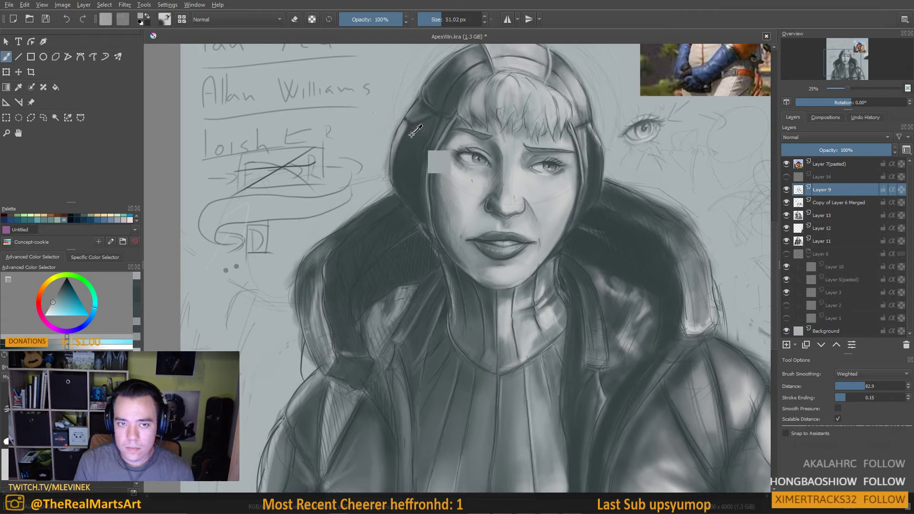
{"action": "left_click", "coordinate": [405, 125], "text": "ctrl"}
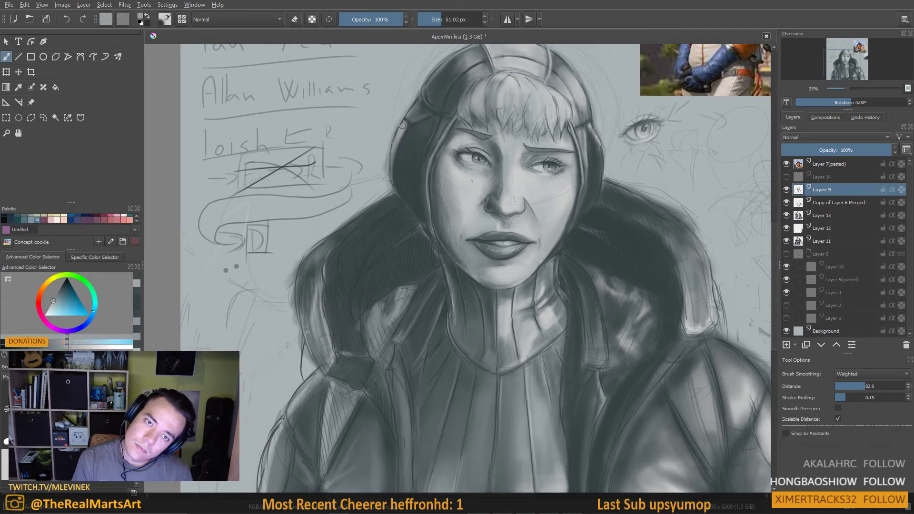
{"action": "left_click", "coordinate": [394, 156], "text": "ctrl"}
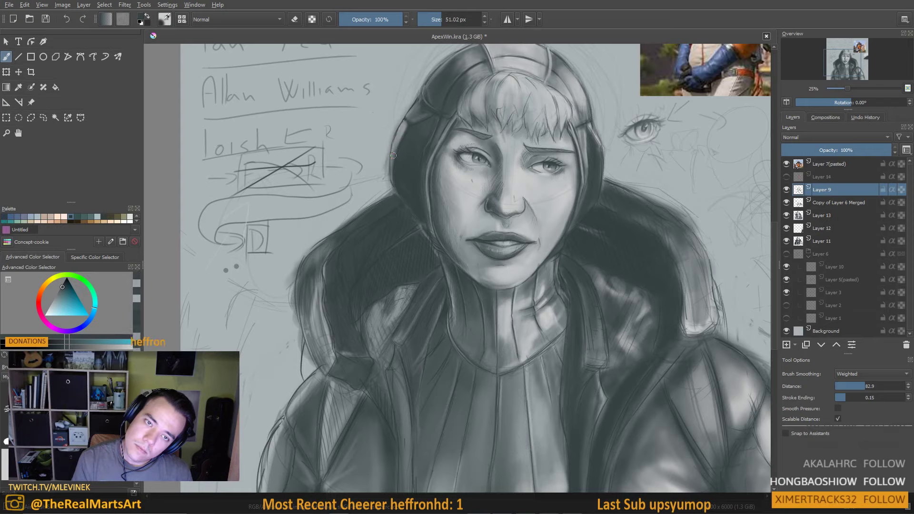
{"action": "left_click", "coordinate": [406, 124], "text": "ctrl"}
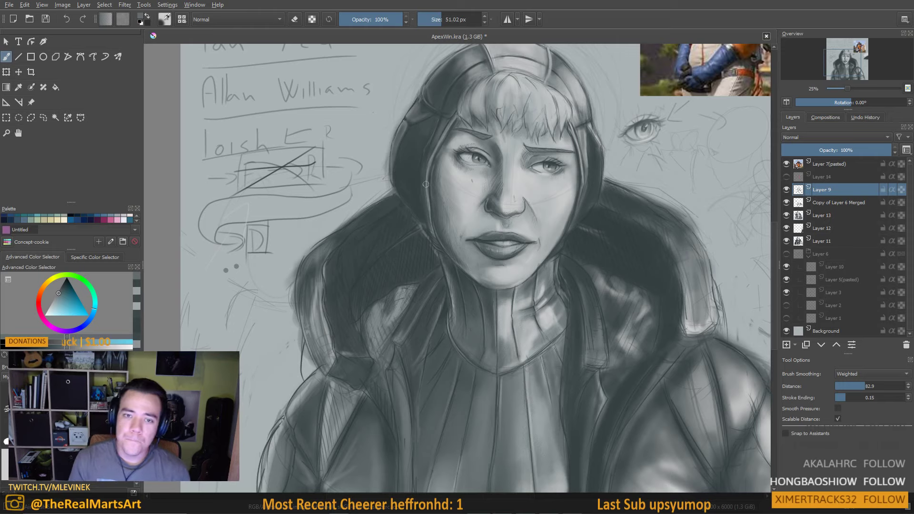
Sample the light tone of the hood's centre panel and add fine highlights to the left side at 16.88 px
{"action": "left_click_drag", "start_coordinate": [443, 198], "coordinate": [429, 252]}
{"action": "left_click", "coordinate": [499, 108], "text": "ctrl"}
{"action": "left_click_drag", "start_coordinate": [396, 190], "coordinate": [381, 190], "text": "shift"}
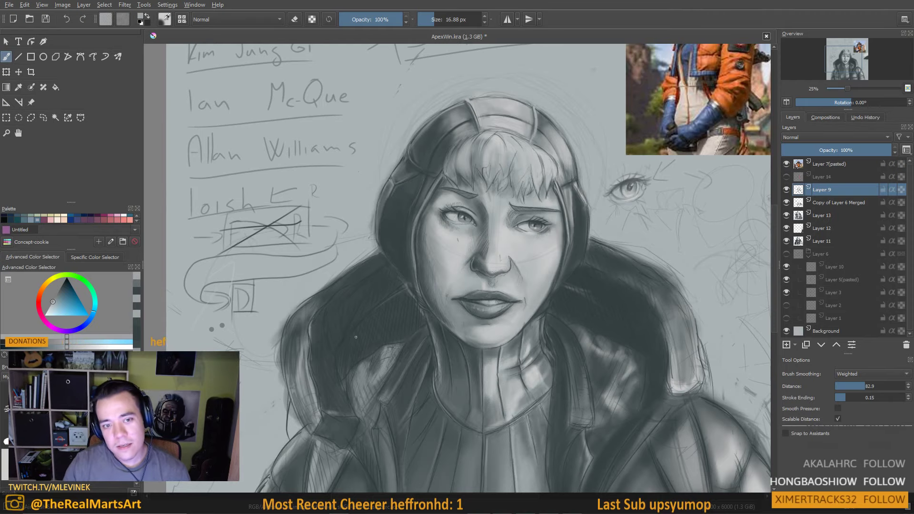
{"action": "scroll", "coordinate": [350, 339], "scroll_direction": "up", "scroll_amount": 2}
{"action": "scroll", "coordinate": [507, 199], "scroll_direction": "down", "scroll_amount": 2}
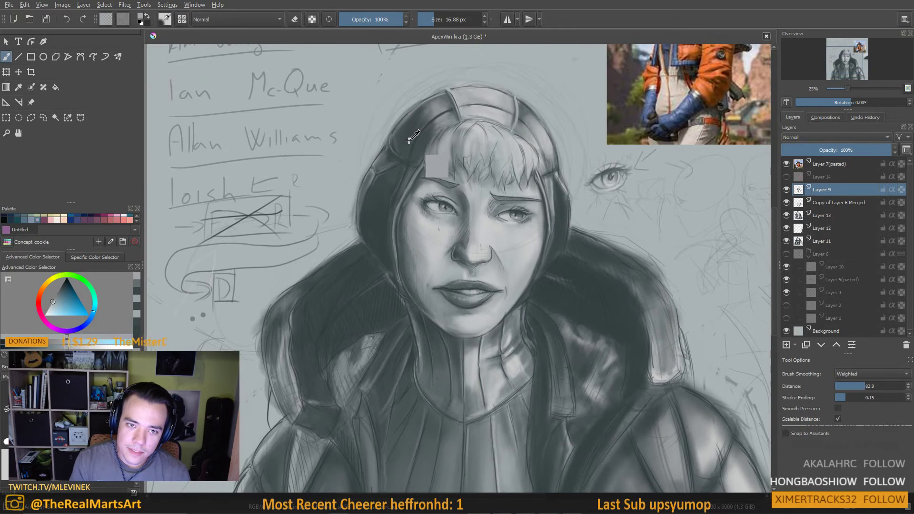
Refine the seam on the hood's left side with sampled tones, rotating the canvas to 60° for 13.62 px strokes
{"action": "left_click", "coordinate": [413, 149], "text": "ctrl"}
{"action": "left_click_drag", "start_coordinate": [381, 158], "coordinate": [387, 146], "text": "shift"}
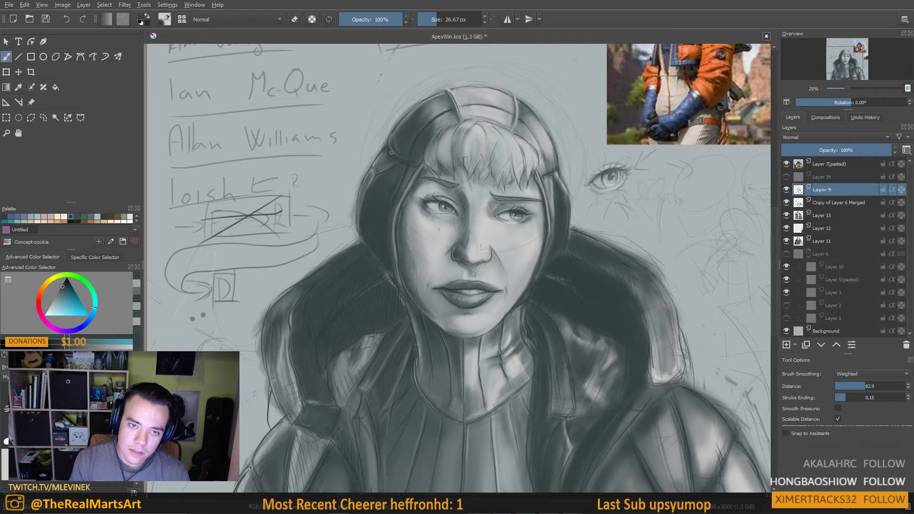
{"action": "left_click", "coordinate": [419, 156], "text": "ctrl"}
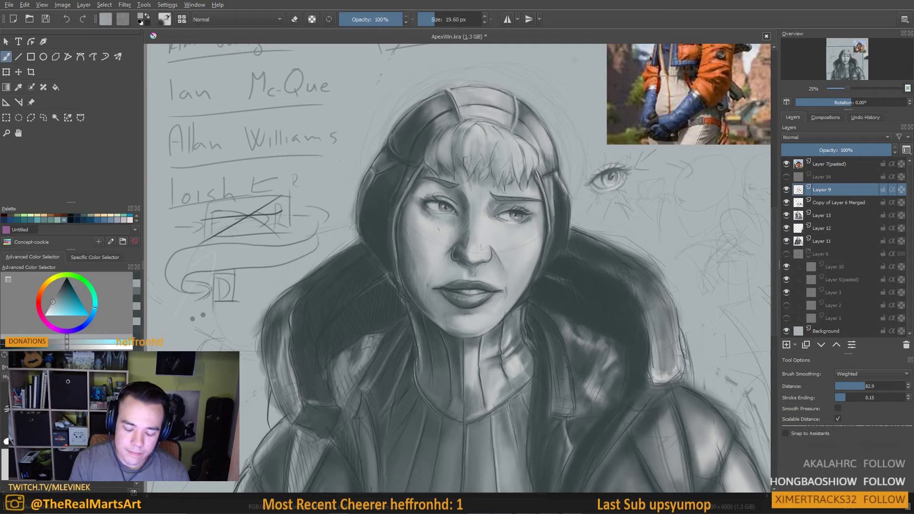
{"action": "left_click_drag", "start_coordinate": [408, 179], "coordinate": [530, 179], "text": "shift"}
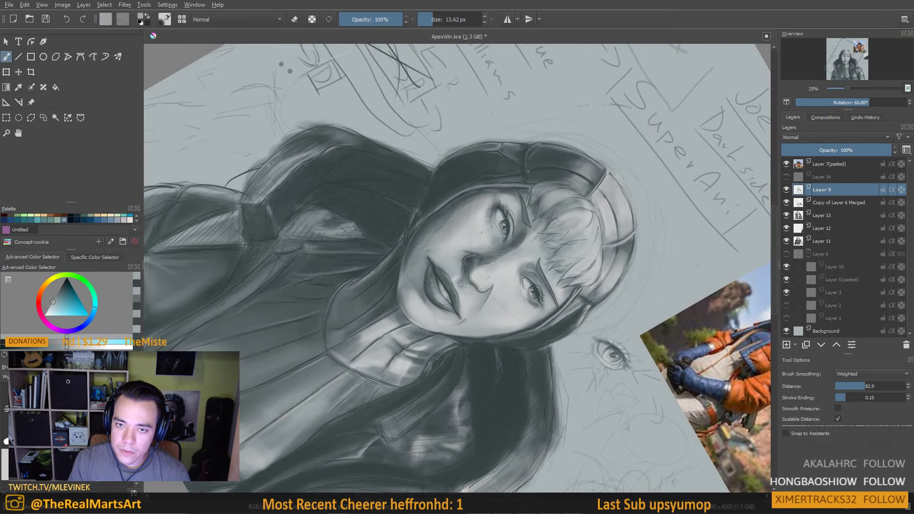
{"action": "left_click_drag", "start_coordinate": [519, 194], "coordinate": [521, 200]}
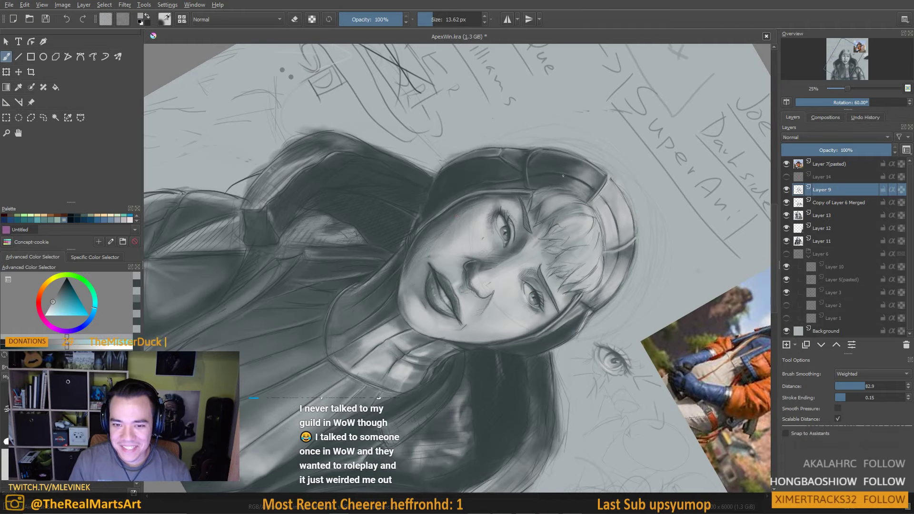
Rotate the canvas to -15° and darken the left hood panel above the seam with a sampled tone at 31.77 px
{"action": "key", "text": "4"}
{"action": "key", "text": "4"}
{"action": "key", "text": "4"}
{"action": "key", "text": "4"}
{"action": "key", "text": "4"}
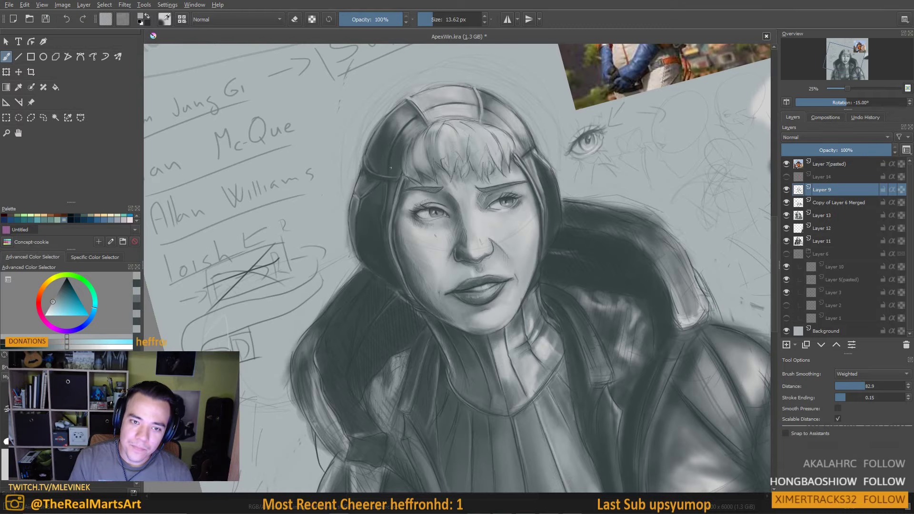
{"action": "left_click_drag", "start_coordinate": [379, 152], "coordinate": [421, 167]}
{"action": "left_click", "coordinate": [420, 170], "text": "ctrl"}
{"action": "left_click_drag", "start_coordinate": [385, 125], "coordinate": [387, 124]}
{"action": "left_click", "coordinate": [378, 198], "text": "ctrl"}
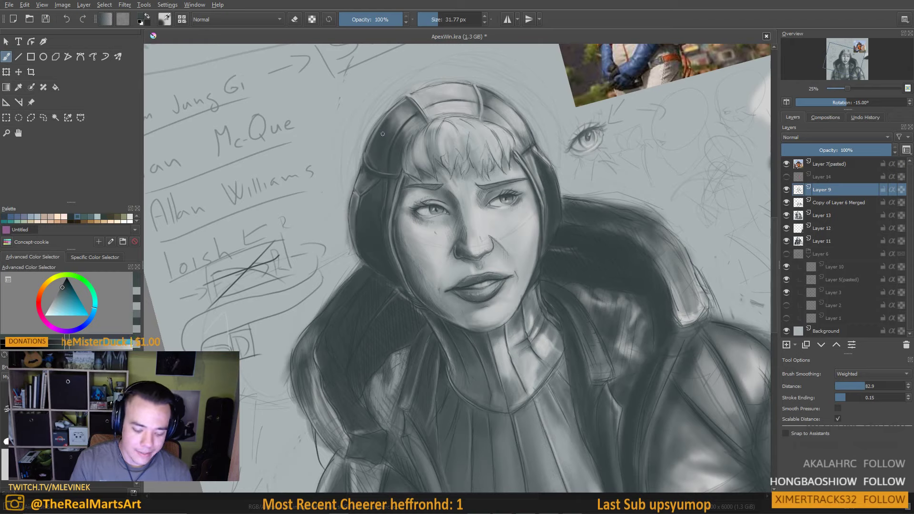
Erase part of the left hood panel's shading and repaint the area around the seam with the dark tone
{"action": "key", "text": "e"}
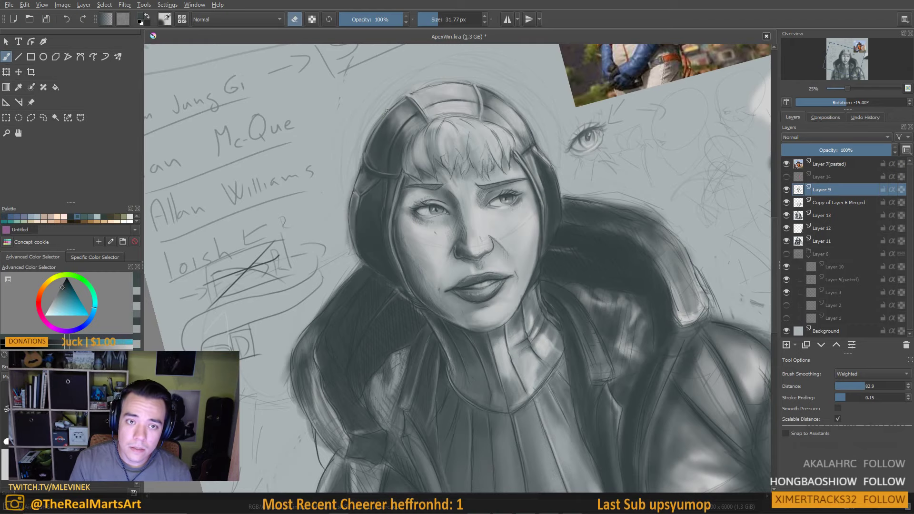
{"action": "left_click", "coordinate": [379, 146], "text": "ctrl"}
{"action": "key", "text": "e"}
{"action": "left_click", "coordinate": [377, 144], "text": "ctrl"}
{"action": "scroll", "coordinate": [381, 158], "scroll_direction": "down", "scroll_amount": 2}
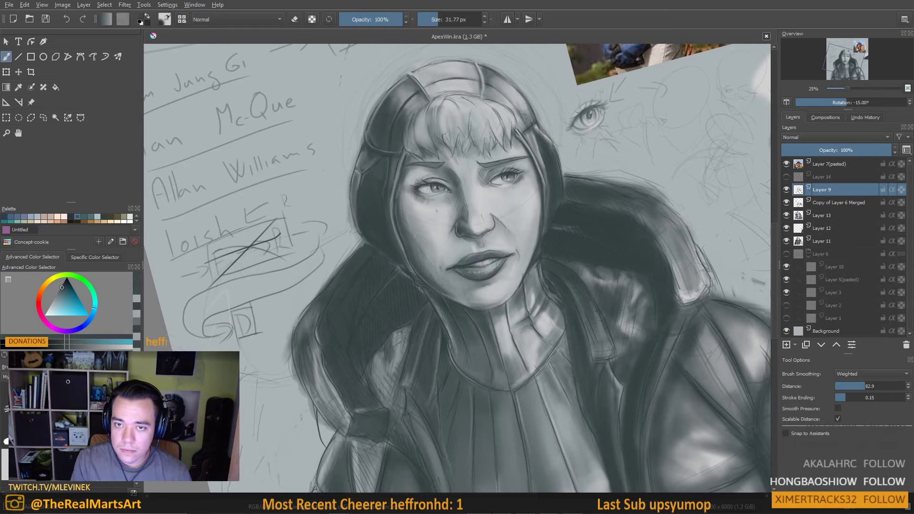
{"action": "left_click_drag", "start_coordinate": [409, 203], "coordinate": [416, 196]}
{"action": "left_click", "coordinate": [379, 185], "text": "ctrl"}
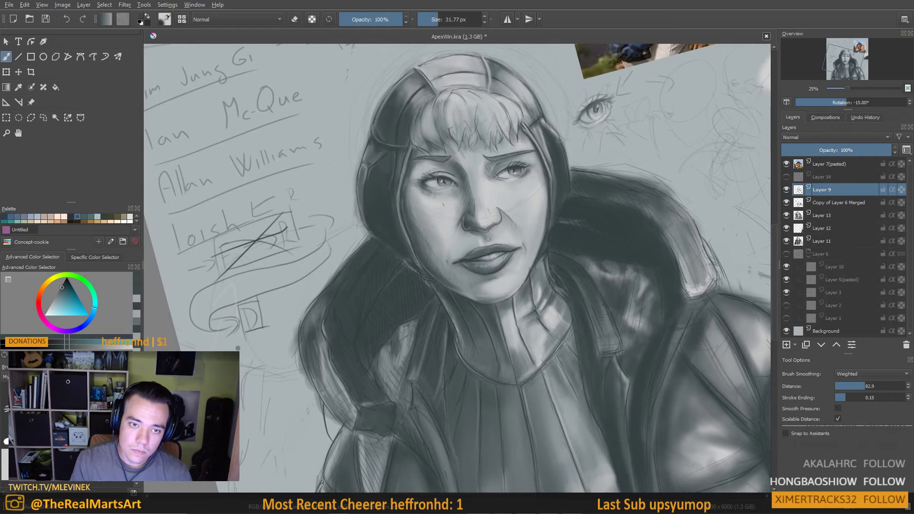
Sample the dark tone beside the hood's left seam and retouch the left panel around it at 31.77 px
{"action": "left_click", "coordinate": [379, 151], "text": "ctrl"}
{"action": "left_click", "coordinate": [383, 136], "text": "ctrl"}
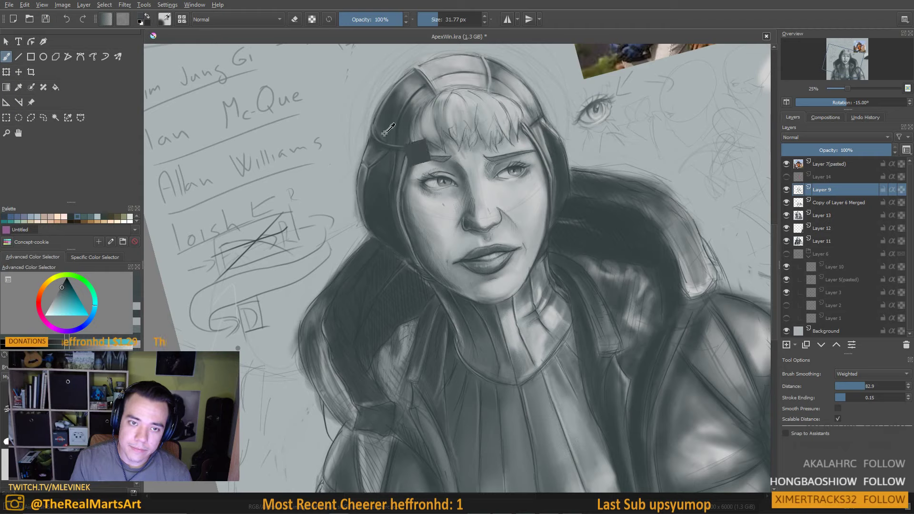
{"action": "left_click_drag", "start_coordinate": [374, 144], "coordinate": [371, 148]}
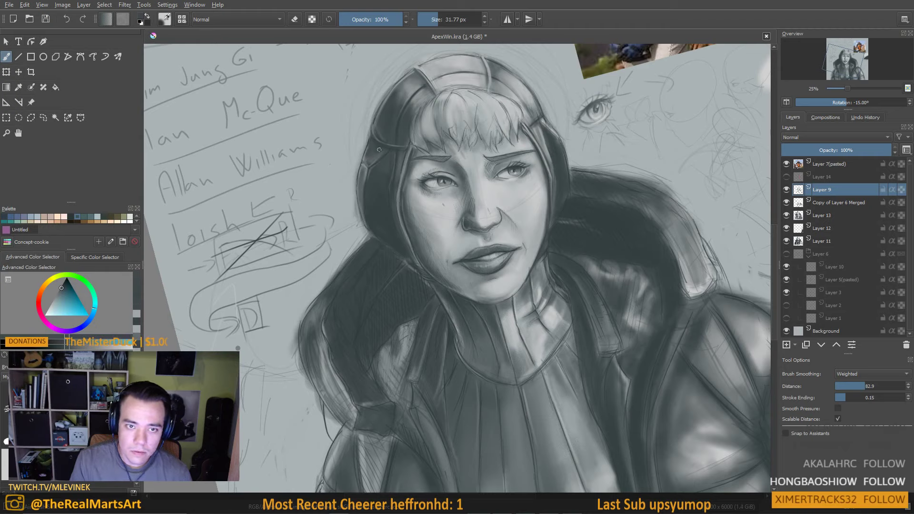
{"action": "scroll", "coordinate": [367, 157], "scroll_direction": "down", "scroll_amount": 1}
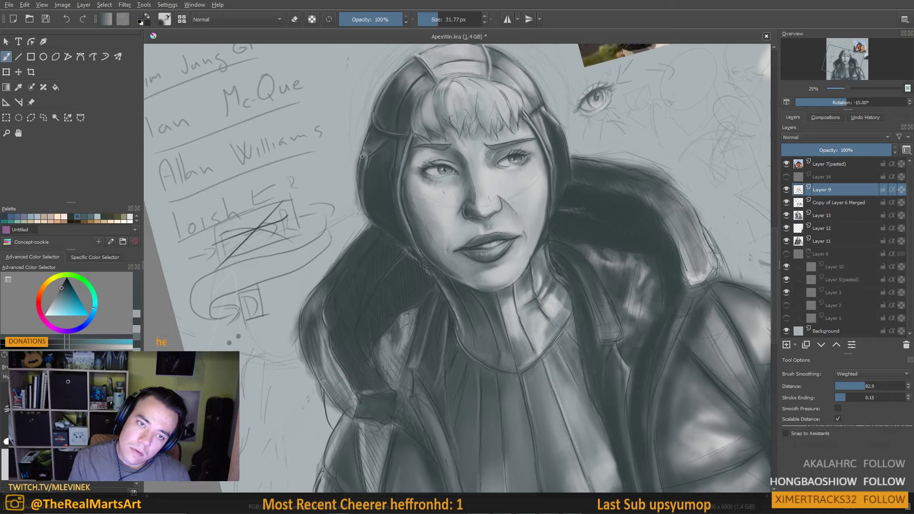
Sample the light tone of the hood's centre panel and add fine highlights to the left edge at 12.53 and 20.45 px
{"action": "left_click", "coordinate": [457, 48], "text": "ctrl"}
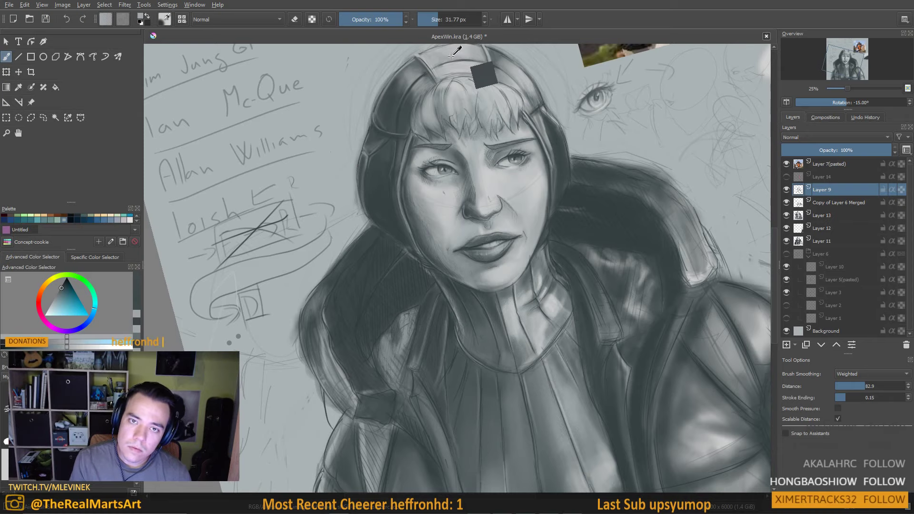
{"action": "left_click_drag", "start_coordinate": [457, 49], "coordinate": [449, 48], "text": "shift"}
{"action": "left_click_drag", "start_coordinate": [362, 152], "coordinate": [360, 154]}
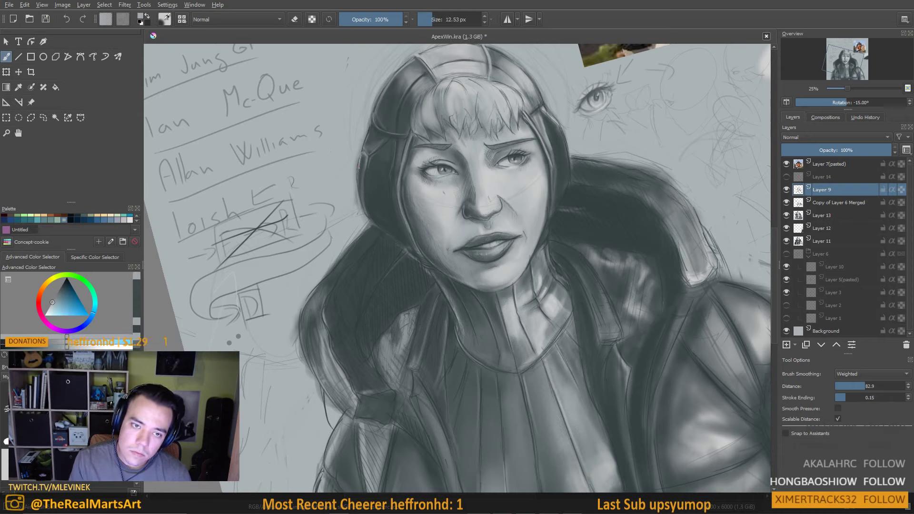
{"action": "key", "text": "bracketright"}
{"action": "key", "text": "bracketright"}
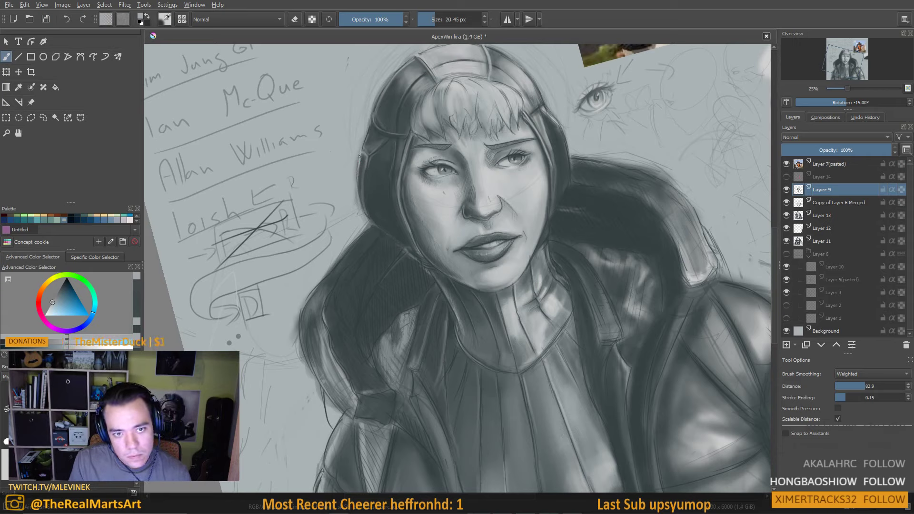
{"action": "key", "text": "bracketleft"}
{"action": "left_click", "coordinate": [362, 164], "text": "ctrl"}
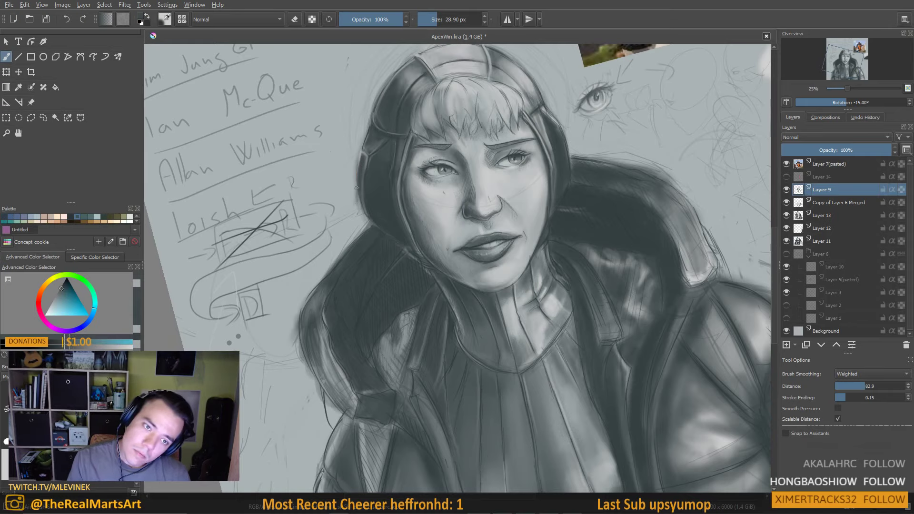
Erase small areas where the seam meets the hood's left edge at 28.90 px and repaint them with the dark tone
{"action": "key", "text": "e"}
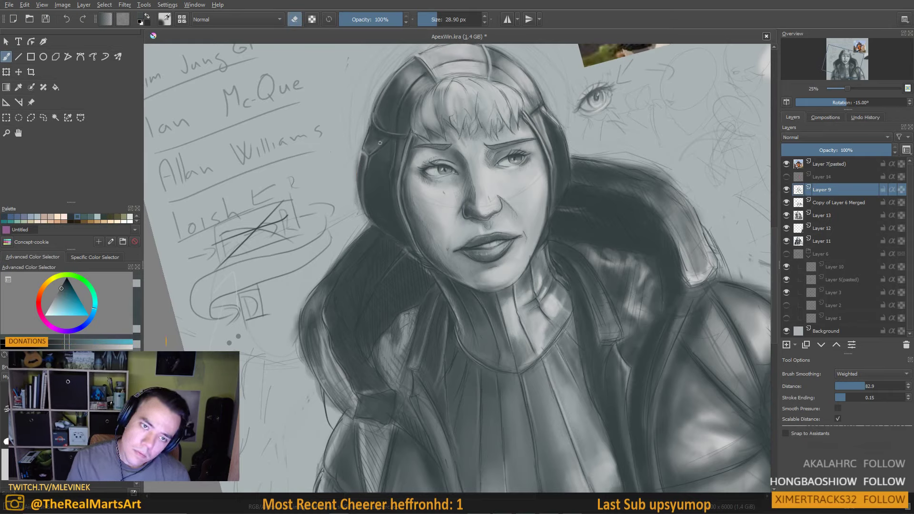
{"action": "left_click", "coordinate": [363, 154], "text": "ctrl"}
{"action": "key", "text": "e"}
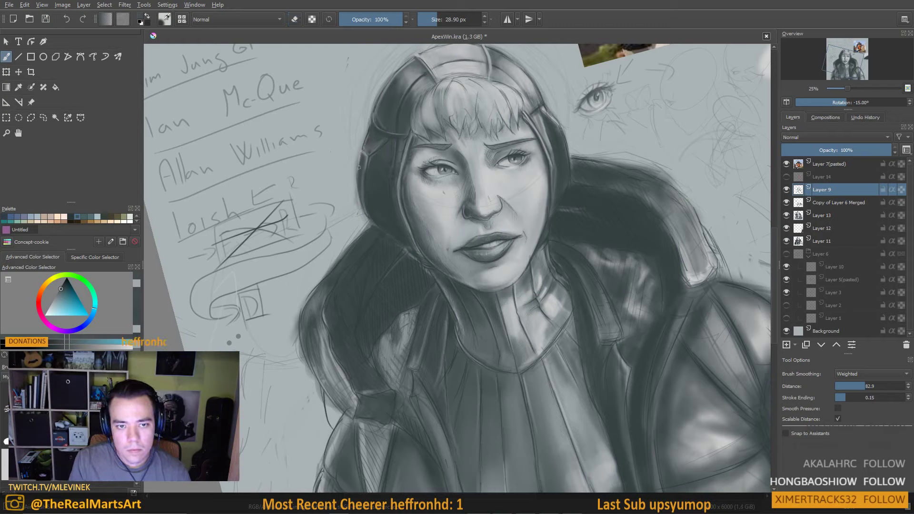
{"action": "left_click", "coordinate": [362, 153]}
{"action": "key", "text": "e"}
{"action": "mouse_move", "coordinate": [380, 125]}
{"action": "left_mouse_down", "text": "ctrl"}
{"action": "mouse_move", "coordinate": [429, 138]}
{"action": "mouse_move", "coordinate": [384, 192]}
{"action": "left_mouse_up", "text": "ctrl"}
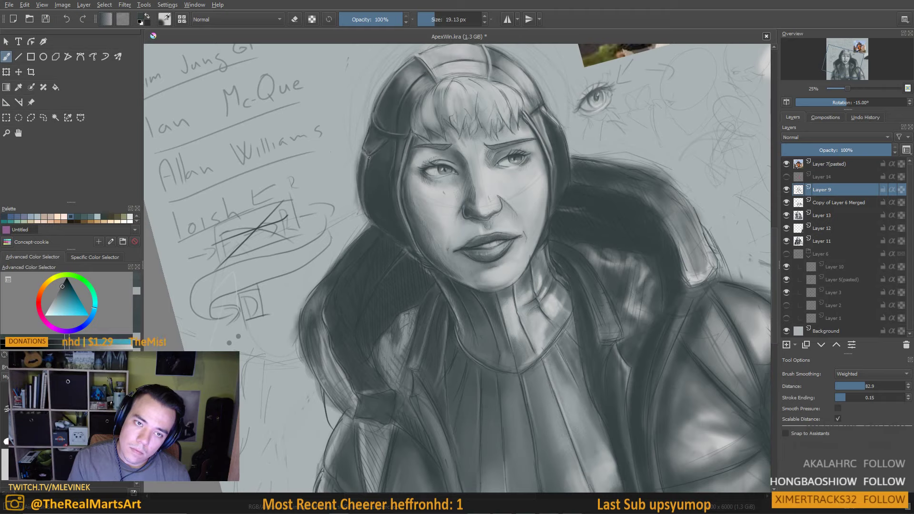
Sample a mid tone near the hood's left seam and refine the seam's outer end with 19.13 px strokes
{"action": "left_click_drag", "start_coordinate": [367, 154], "coordinate": [367, 153]}
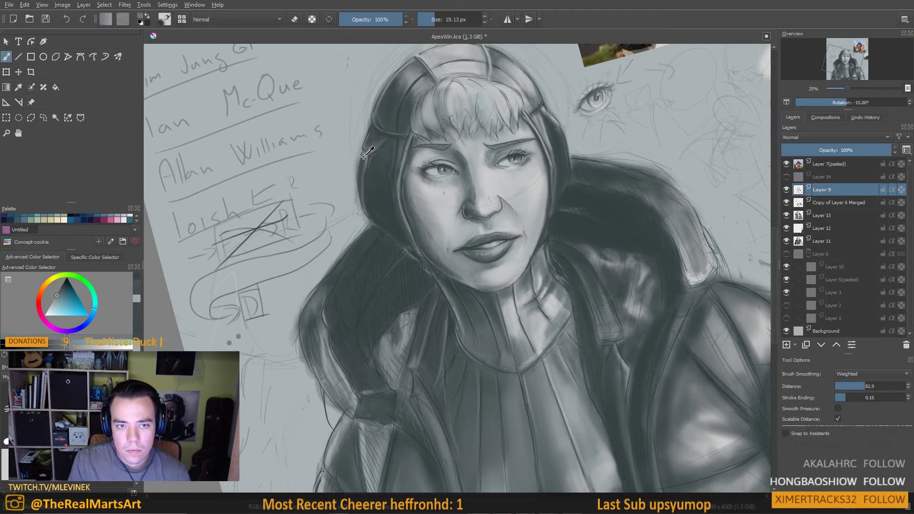
{"action": "left_click", "coordinate": [365, 154]}
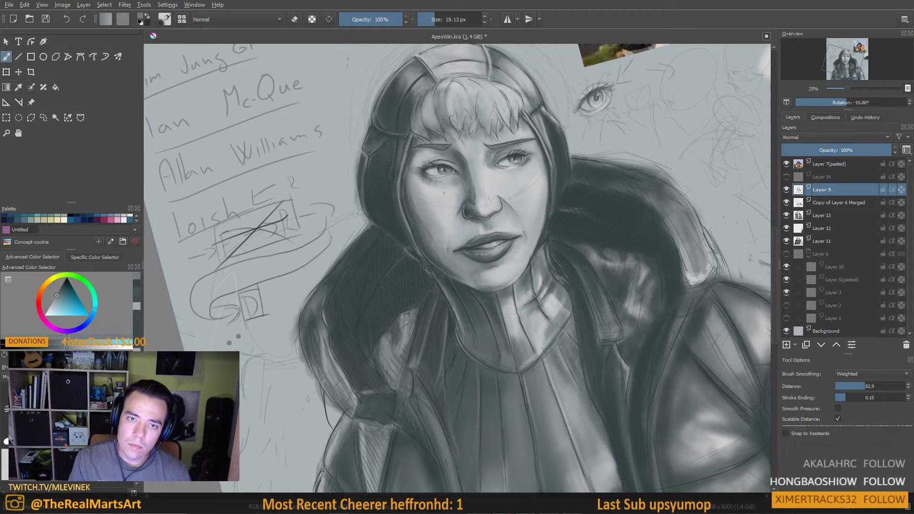
{"action": "left_click", "coordinate": [577, 143], "text": "ctrl"}
{"action": "left_click_drag", "start_coordinate": [366, 152], "coordinate": [368, 153], "text": "shift"}
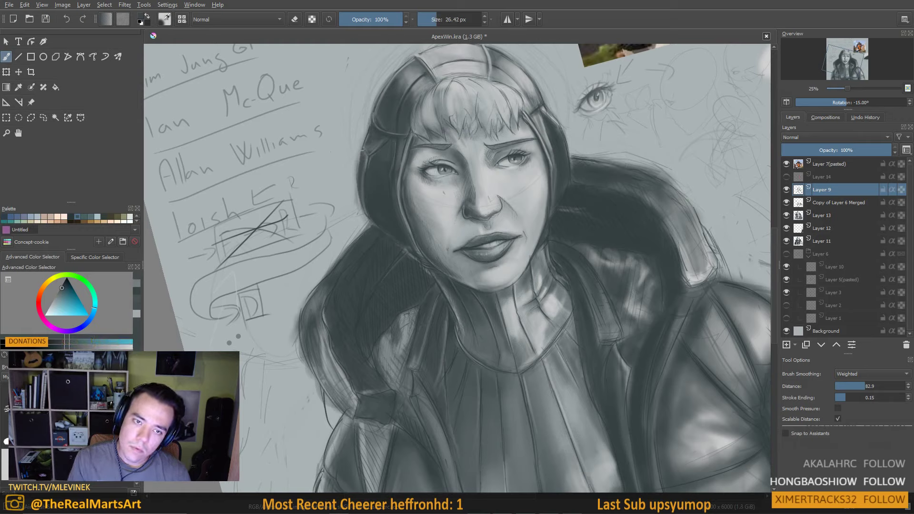
Check the whole portrait zoomed out and with the canvas mirrored horizontally
{"action": "scroll", "coordinate": [446, 115], "scroll_direction": "down", "scroll_amount": 2}
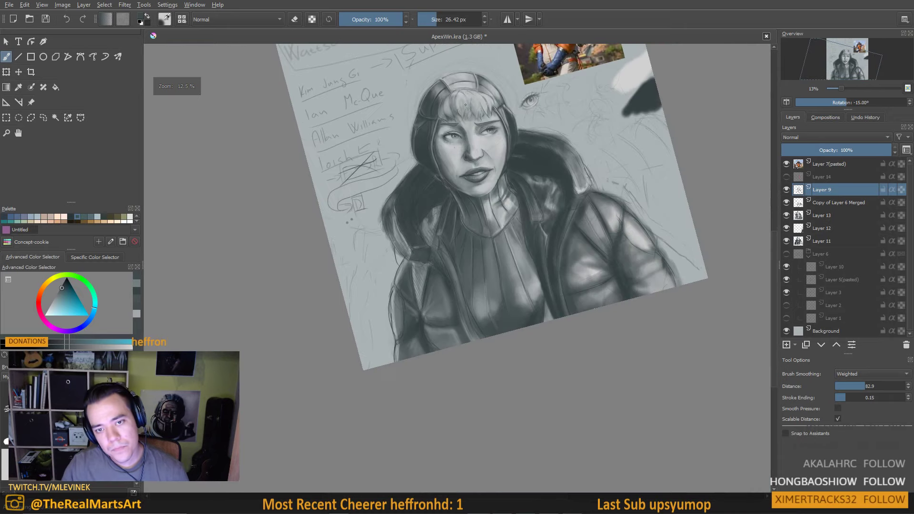
{"action": "scroll", "coordinate": [469, 108], "scroll_direction": "up", "scroll_amount": 2}
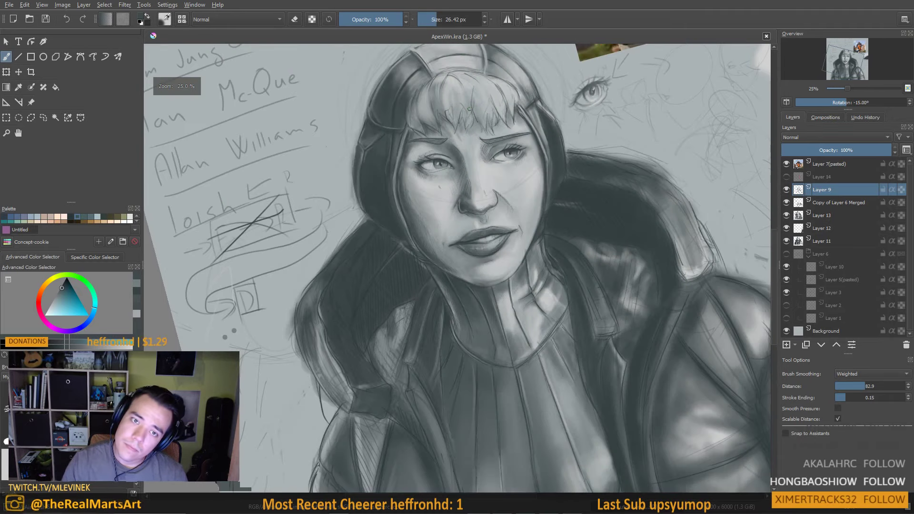
{"action": "key", "text": "m"}
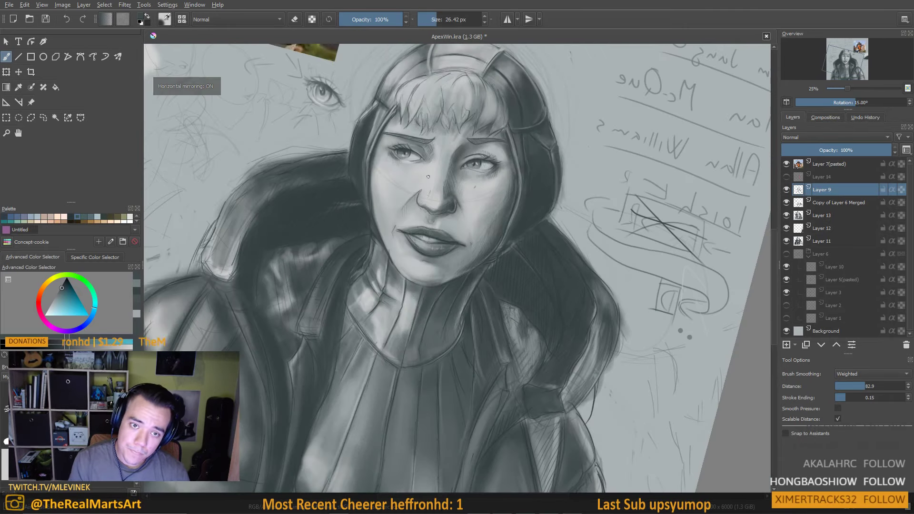
{"action": "key", "text": "m"}
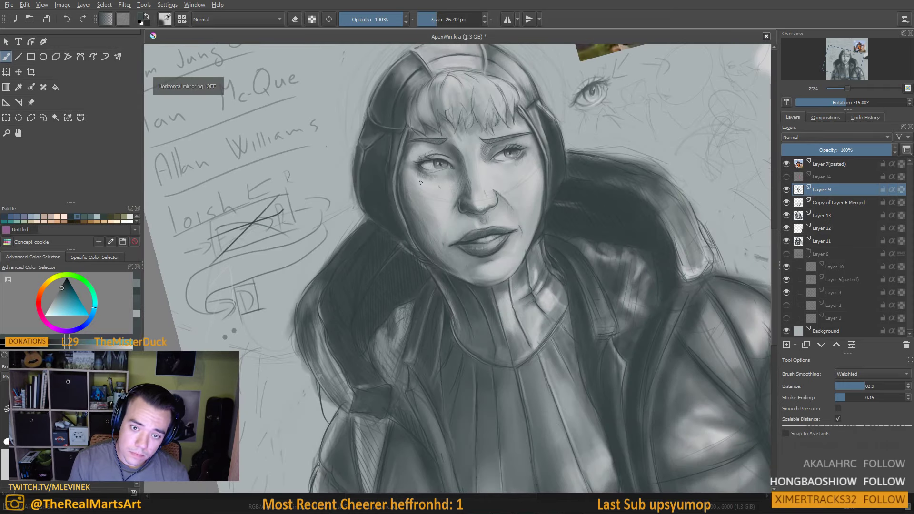
{"action": "left_click_drag", "start_coordinate": [423, 203], "coordinate": [417, 217]}
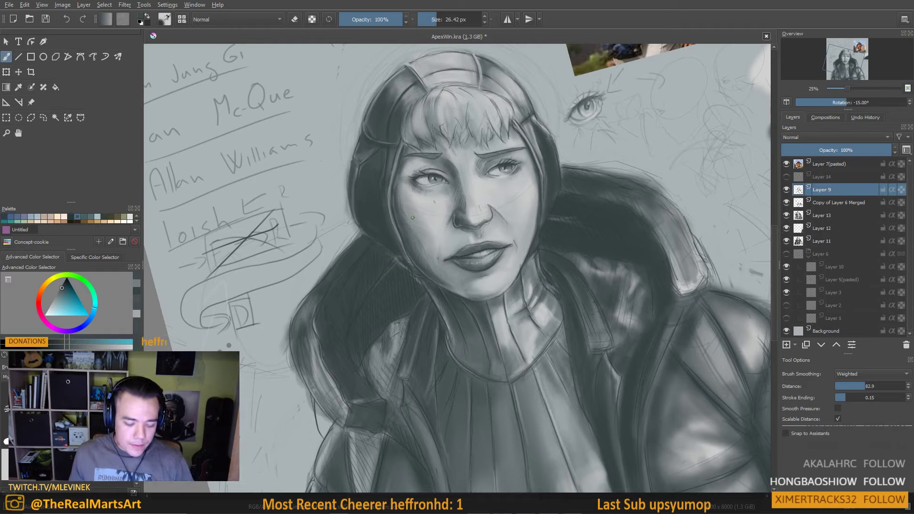
{"action": "left_click_drag", "start_coordinate": [417, 183], "coordinate": [404, 221]}
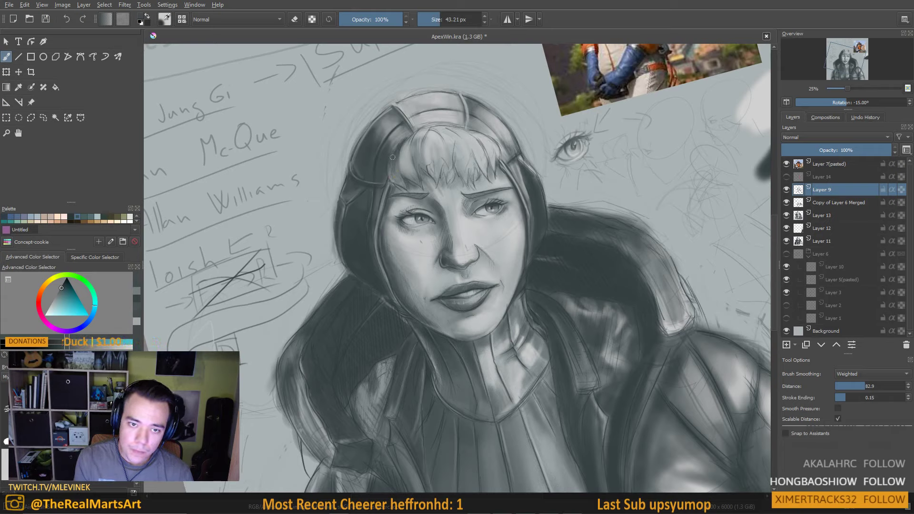
Sample light and mid-dark tones and refine the upper left hood panel beside the hair with 22.28 px strokes
{"action": "left_click", "coordinate": [403, 158], "text": "ctrl"}
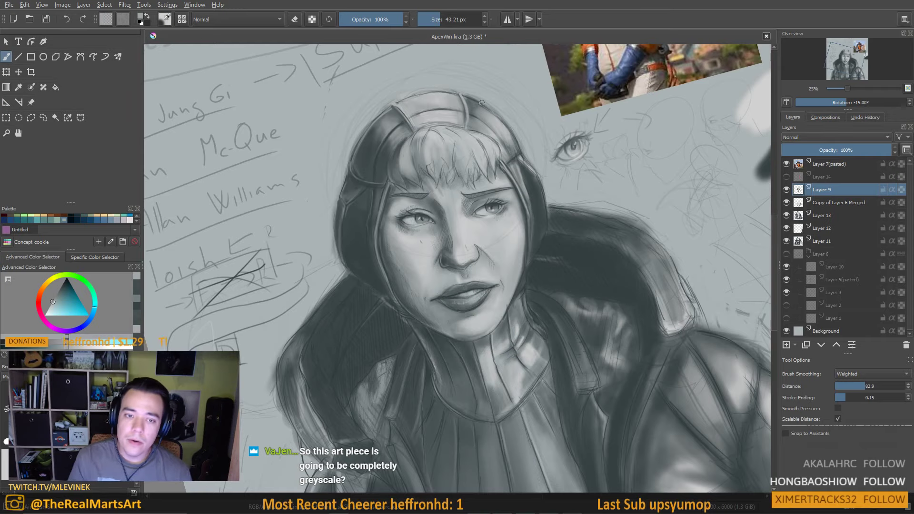
{"action": "left_click_drag", "start_coordinate": [435, 179], "coordinate": [427, 214]}
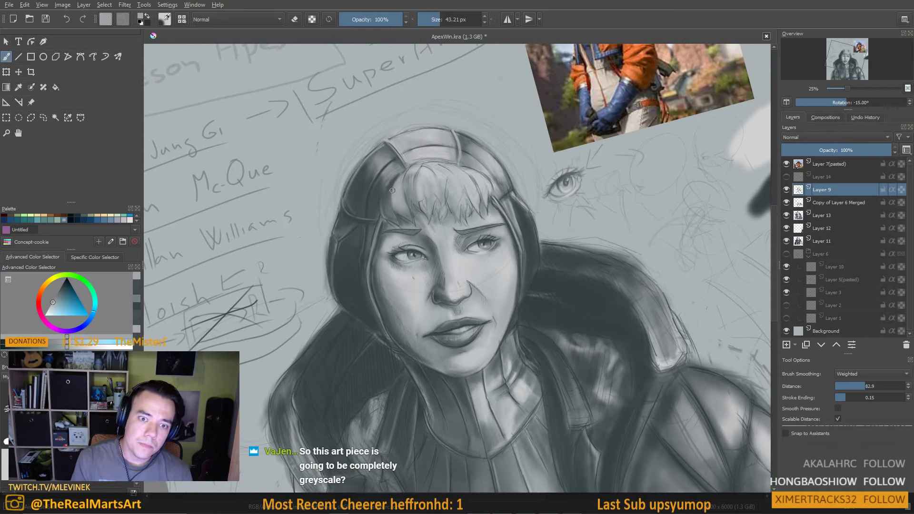
{"action": "key", "text": "bracketleft"}
{"action": "key", "text": "bracketleft"}
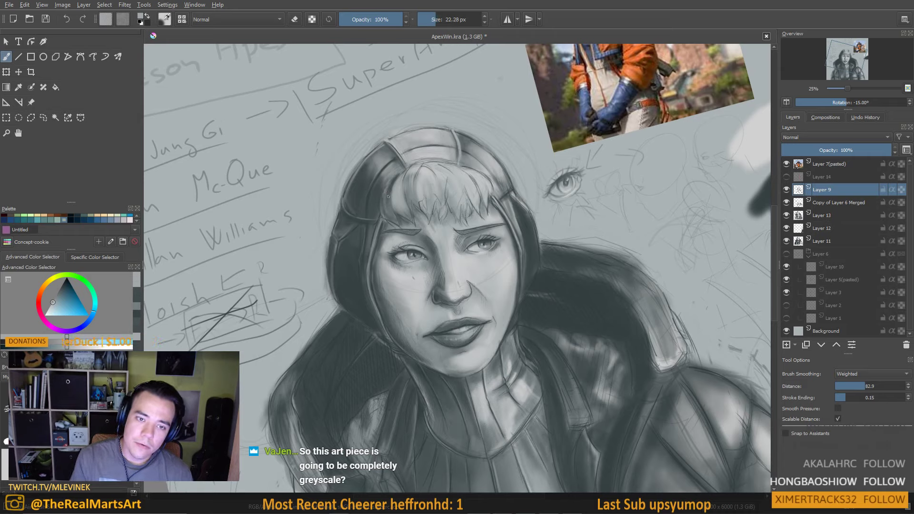
{"action": "left_click", "coordinate": [398, 178], "text": "ctrl"}
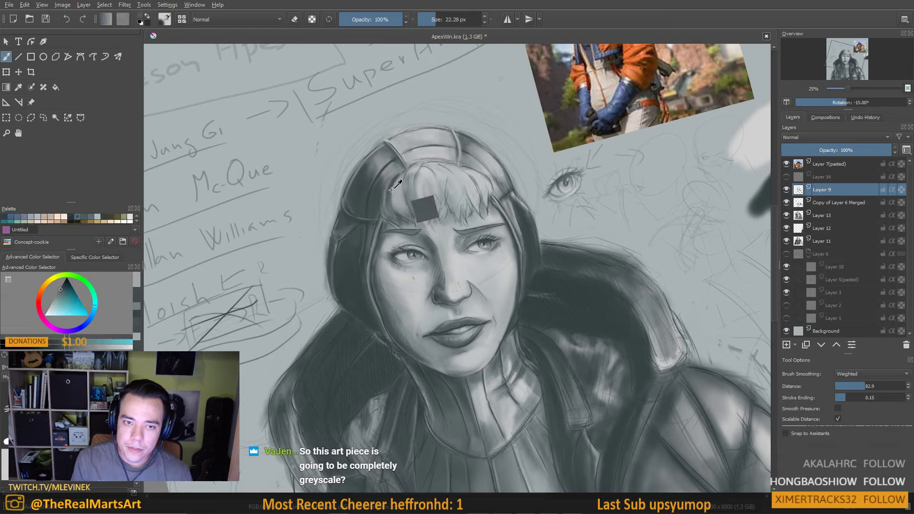
{"action": "key", "text": "bracketright"}
Blend the hood panel left of the fringe with resampled light and dark tones at 32.51 and 23.13 px
{"action": "left_click", "coordinate": [398, 176], "text": "ctrl"}
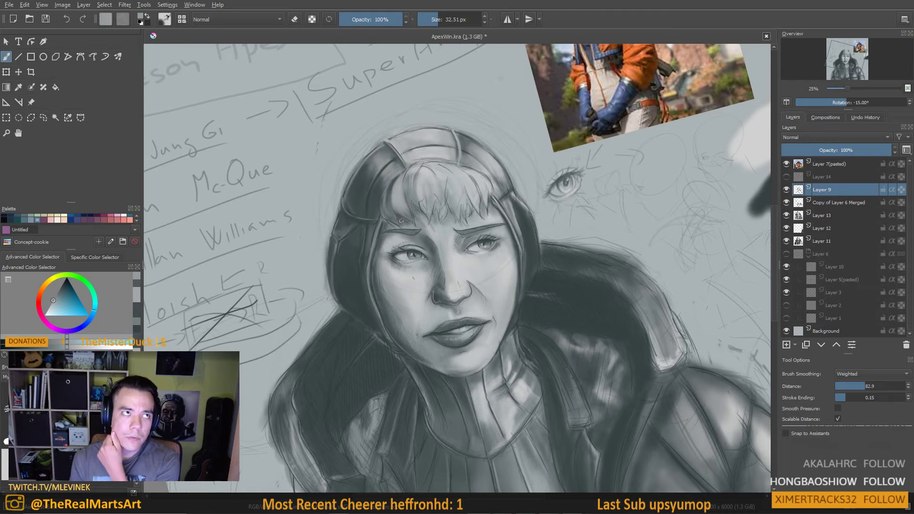
{"action": "left_click", "coordinate": [391, 191], "text": "ctrl"}
{"action": "left_click_drag", "start_coordinate": [391, 191], "coordinate": [387, 191], "text": "shift"}
{"action": "scroll", "coordinate": [390, 191], "scroll_direction": "up", "scroll_amount": 2}
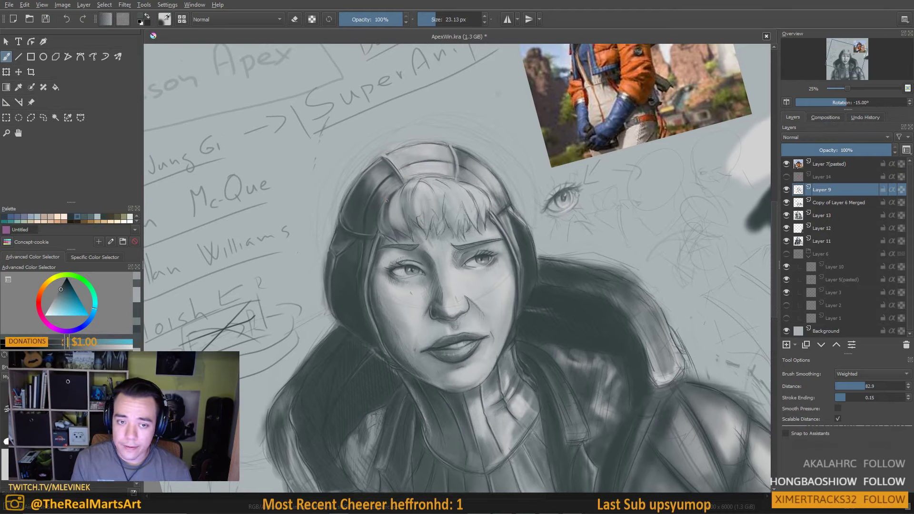
{"action": "left_click_drag", "start_coordinate": [391, 192], "coordinate": [388, 201]}
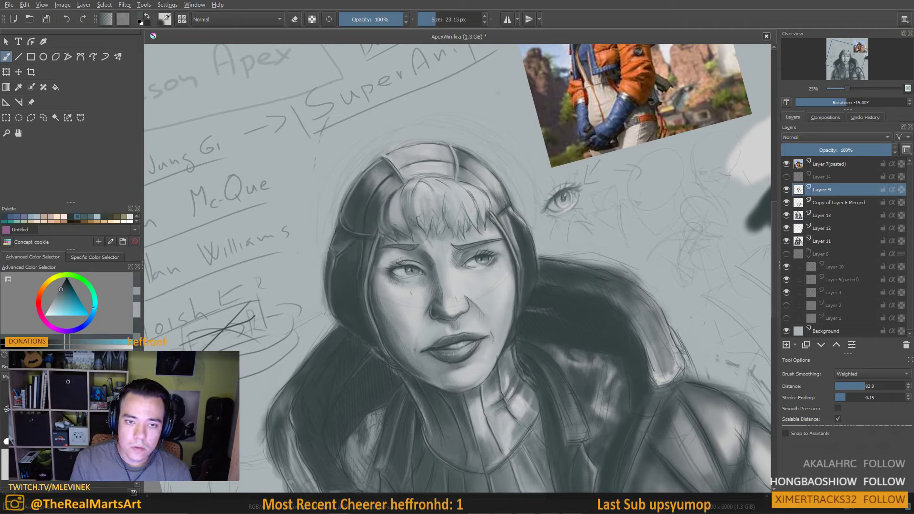
Refine the hood's inner rim beside the left temple with sampled tones at 34.00 and 16.65 px
{"action": "left_click", "coordinate": [388, 203], "text": "ctrl"}
{"action": "left_click", "coordinate": [387, 215], "text": "ctrl"}
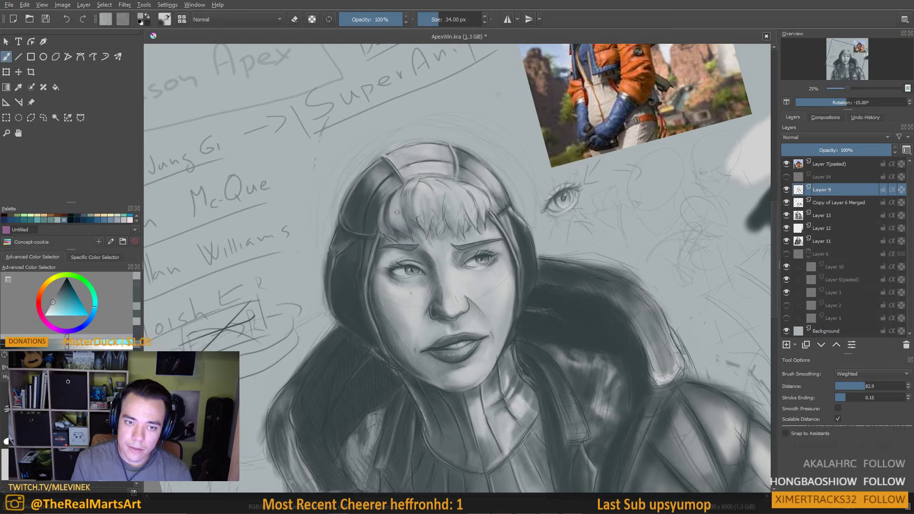
{"action": "left_click", "coordinate": [411, 228], "text": "ctrl"}
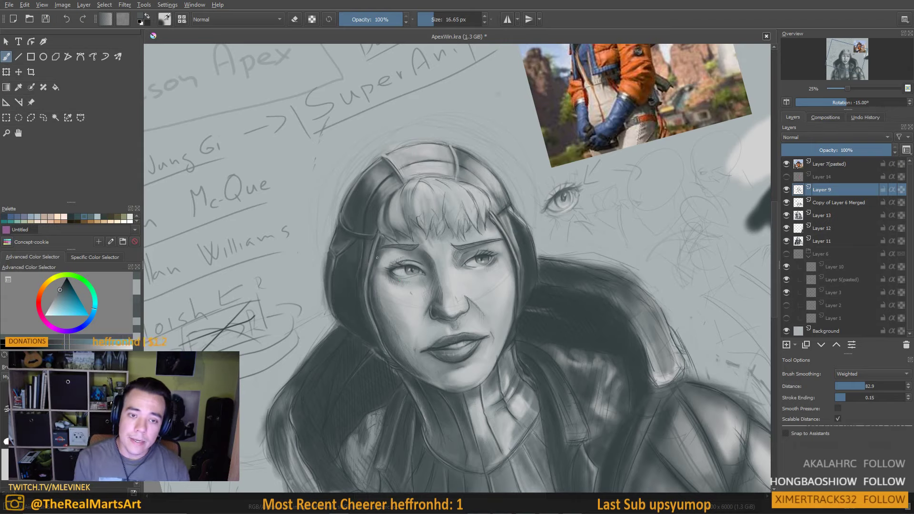
{"action": "left_click_drag", "start_coordinate": [377, 247], "coordinate": [387, 233]}
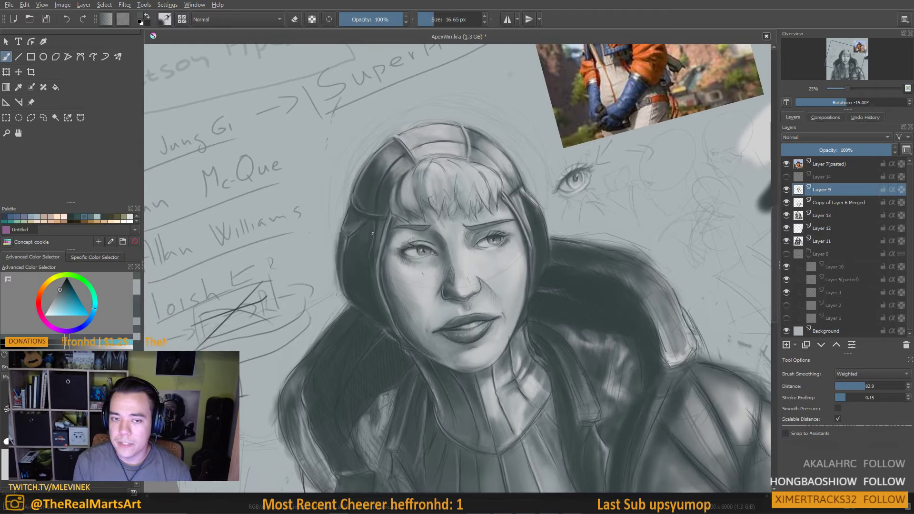
Add a new paint layer directly above Layer 9 and set its blending mode to Color
{"action": "left_click_drag", "start_coordinate": [410, 192], "coordinate": [389, 190]}
{"action": "key", "text": "ctrl"}
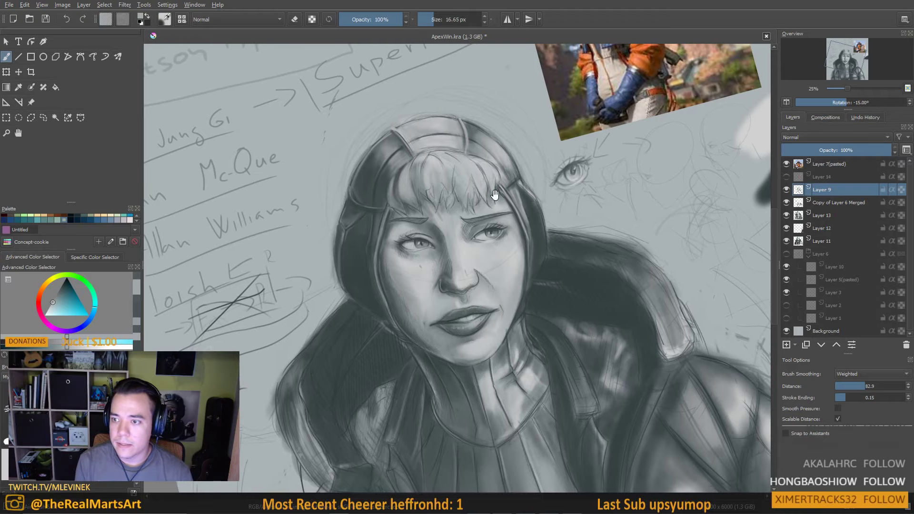
{"action": "left_click_drag", "start_coordinate": [495, 194], "coordinate": [446, 213]}
{"action": "left_click", "coordinate": [786, 345]}
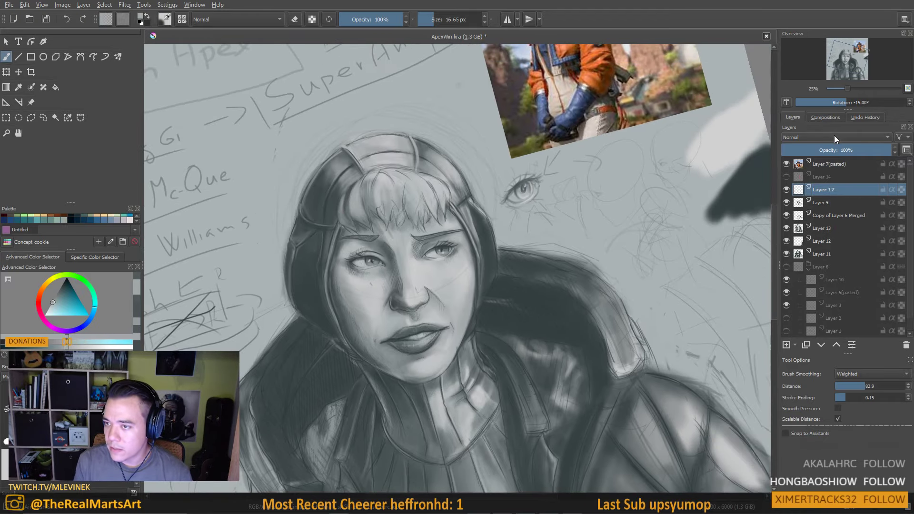
{"action": "left_click", "coordinate": [835, 138]}
{"action": "left_click", "coordinate": [805, 161]}
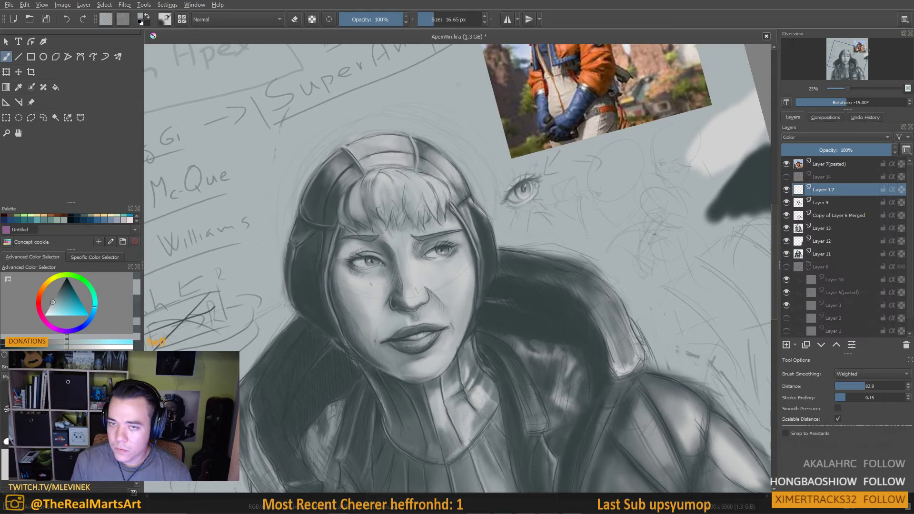
Show the specific colour values, enlarge the palette and choose the orange swatch with RGB 226, 89, 53
{"action": "left_click", "coordinate": [75, 257]}
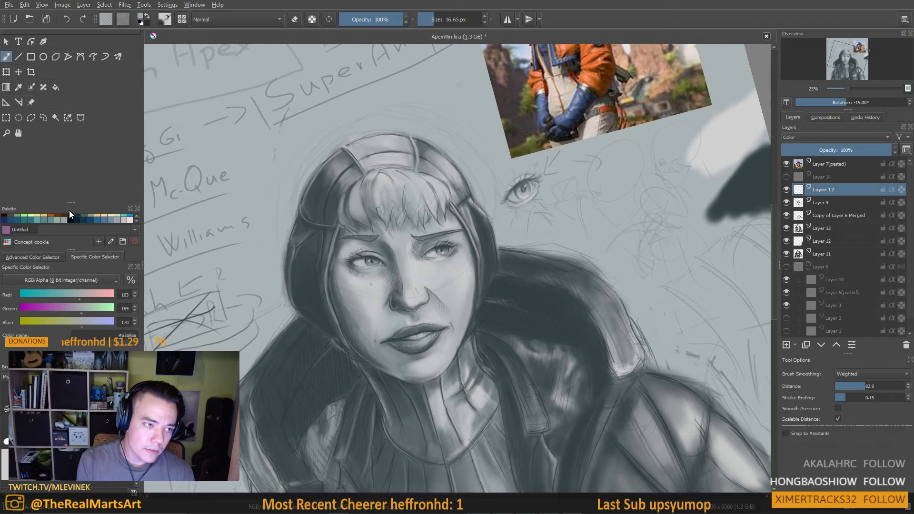
{"action": "left_click_drag", "start_coordinate": [72, 202], "coordinate": [72, 150]}
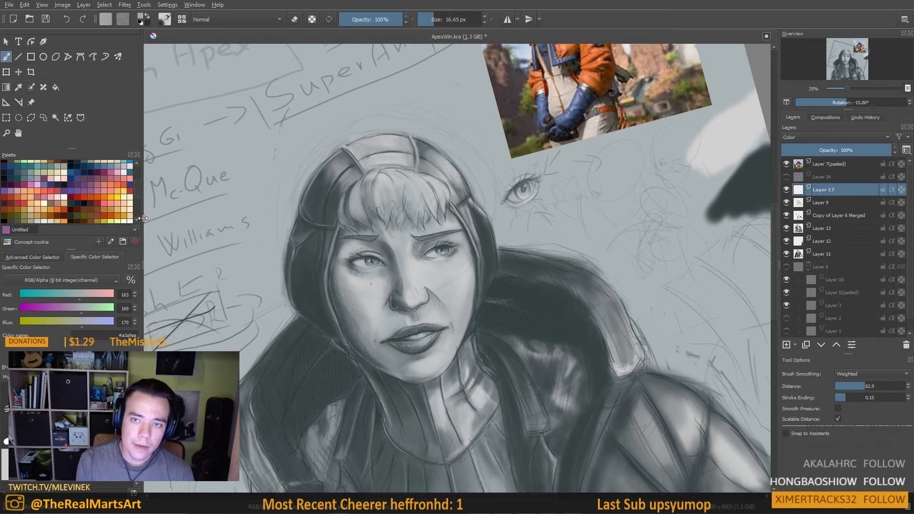
{"action": "left_click", "coordinate": [126, 184]}
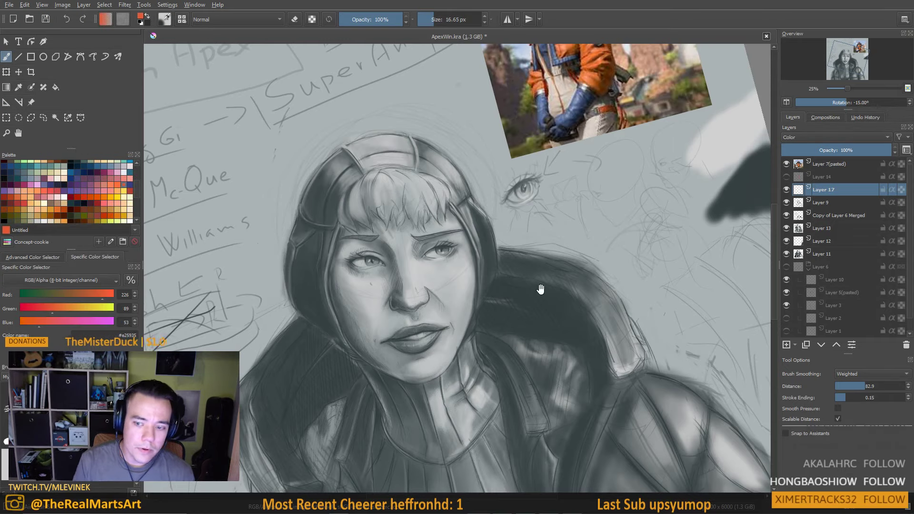
Paint the jacket's chest panel beside the open zip orange at 174.34 px and lower the Color layer's opacity to 65%
{"action": "scroll", "coordinate": [540, 289], "scroll_direction": "down", "scroll_amount": 5}
{"action": "mouse_move", "coordinate": [567, 213]}
{"action": "left_mouse_down", "text": "shift"}
{"action": "mouse_move", "coordinate": [592, 249]}
{"action": "mouse_move", "coordinate": [587, 257]}
{"action": "mouse_move", "coordinate": [588, 230]}
{"action": "mouse_move", "coordinate": [583, 295]}
{"action": "mouse_move", "coordinate": [623, 314]}
{"action": "left_mouse_up", "text": "shift"}
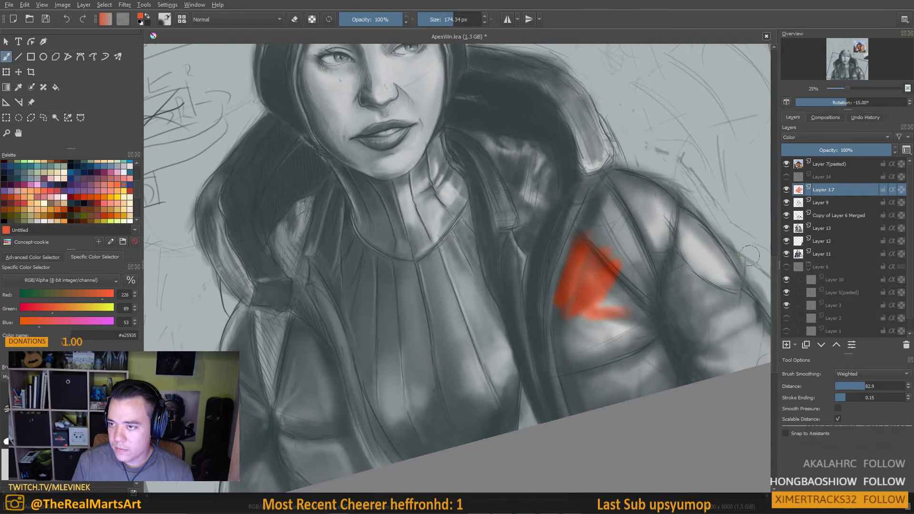
{"action": "left_click_drag", "start_coordinate": [846, 150], "coordinate": [854, 149]}
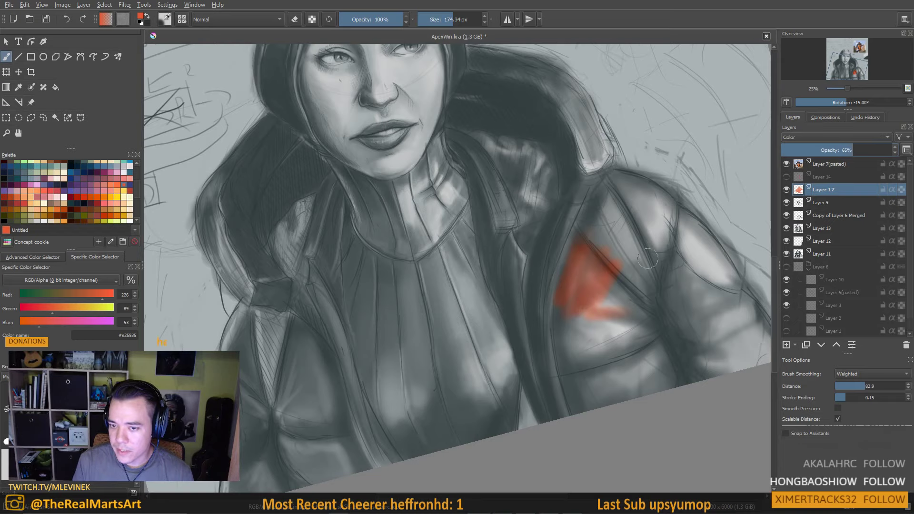
{"action": "mouse_move", "coordinate": [568, 294]}
{"action": "left_mouse_down"}
{"action": "mouse_move", "coordinate": [573, 327]}
{"action": "mouse_move", "coordinate": [583, 312]}
{"action": "mouse_move", "coordinate": [618, 403]}
{"action": "mouse_move", "coordinate": [649, 377]}
{"action": "mouse_move", "coordinate": [665, 338]}
{"action": "left_mouse_up"}
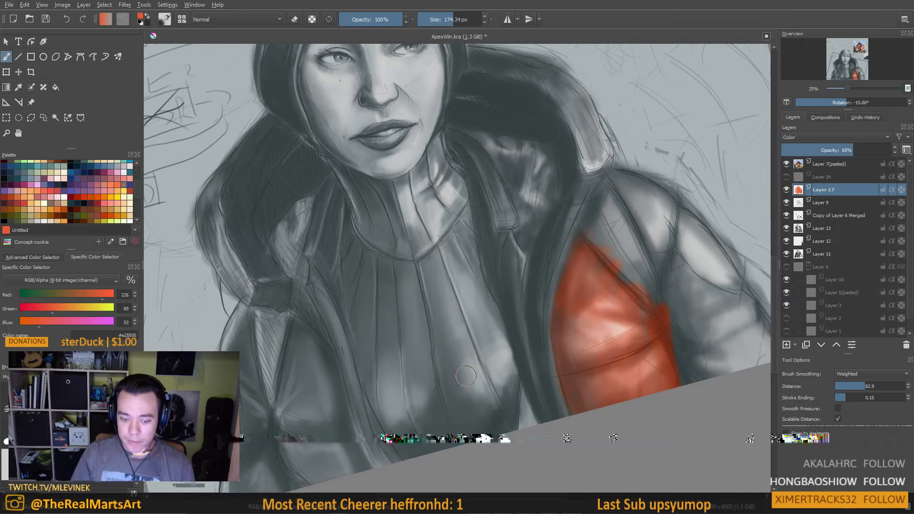
Undo the latest orange strokes and the opacity change, and delete the Color-mode Layer 17
{"action": "key", "text": "ctrl+z"}
{"action": "key", "text": "ctrl+z"}
{"action": "key", "text": "ctrl+z"}
{"action": "key", "text": "ctrl+z"}
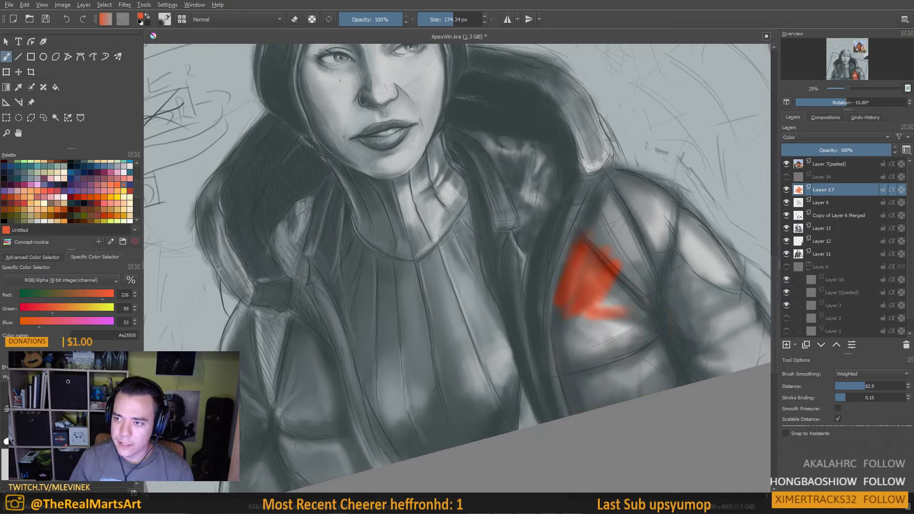
{"action": "left_click", "coordinate": [906, 346]}
{"action": "mouse_move", "coordinate": [807, 313]}
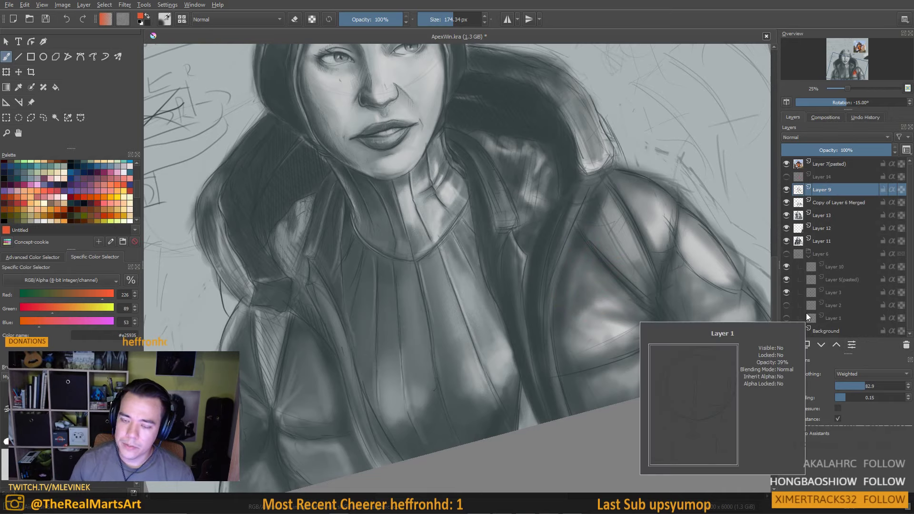
Sample the dark tone RGB 56, 66, 68 from the hood beside the cheek and reduce the brush size to 91.30 px
{"action": "scroll", "coordinate": [393, 352], "scroll_direction": "down", "scroll_amount": 2}
{"action": "scroll", "coordinate": [371, 248], "scroll_direction": "up", "scroll_amount": 2}
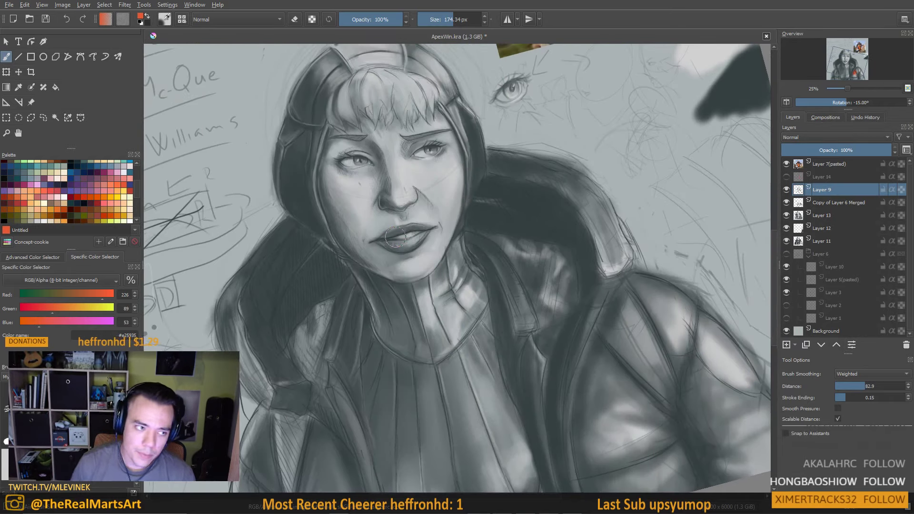
{"action": "left_click_drag", "start_coordinate": [432, 247], "coordinate": [445, 286]}
{"action": "left_click", "coordinate": [319, 245], "text": "ctrl"}
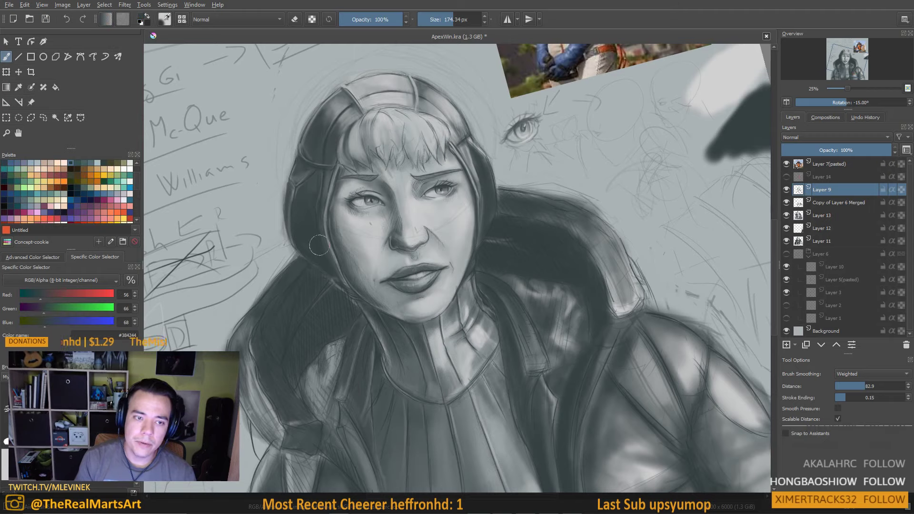
{"action": "left_click_drag", "start_coordinate": [356, 243], "coordinate": [316, 232]}
{"action": "mouse_move", "coordinate": [393, 203]}
{"action": "left_mouse_down"}
{"action": "mouse_move", "coordinate": [413, 242]}
{"action": "mouse_move", "coordinate": [414, 275]}
{"action": "mouse_move", "coordinate": [424, 230]}
{"action": "left_mouse_up"}
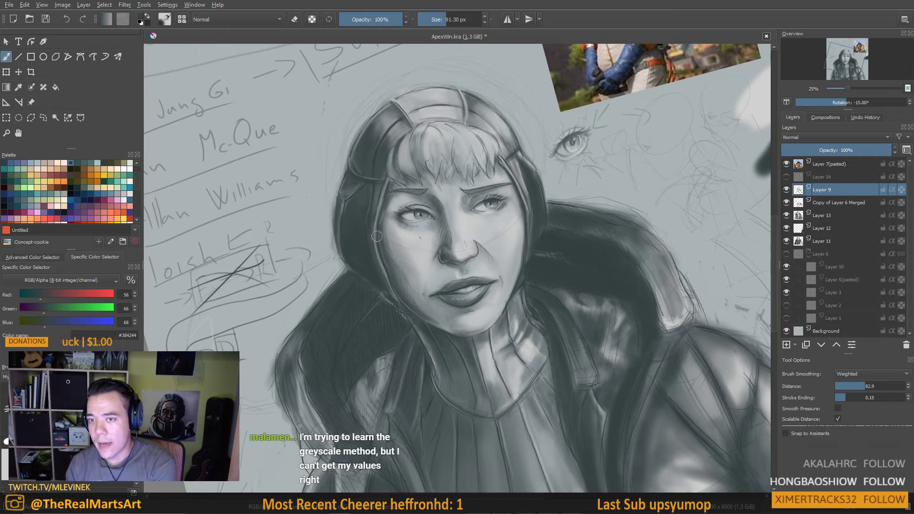
Reduce the brush size to 33.98 px beside the light and dark value swatches near the reference picture
{"action": "scroll", "coordinate": [377, 236], "scroll_direction": "down", "scroll_amount": 6}
{"action": "scroll", "coordinate": [451, 223], "scroll_direction": "up", "scroll_amount": 4}
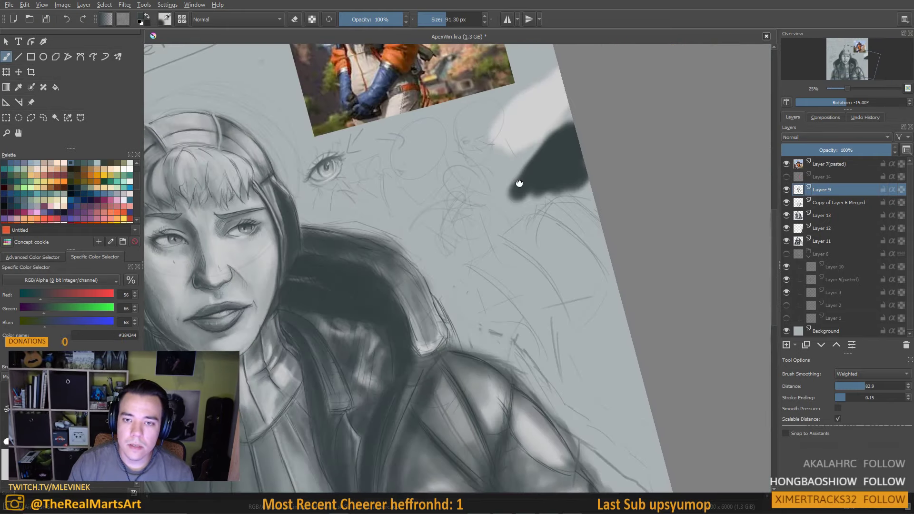
{"action": "scroll", "coordinate": [526, 242], "scroll_direction": "down", "scroll_amount": 2}
{"action": "left_click_drag", "start_coordinate": [476, 262], "coordinate": [581, 228]}
{"action": "scroll", "coordinate": [455, 264], "scroll_direction": "up", "scroll_amount": 2}
{"action": "mouse_move", "coordinate": [513, 250]}
{"action": "left_mouse_down"}
{"action": "mouse_move", "coordinate": [504, 269]}
{"action": "mouse_move", "coordinate": [449, 310]}
{"action": "left_mouse_up"}
{"action": "left_click_drag", "start_coordinate": [553, 265], "coordinate": [537, 257]}
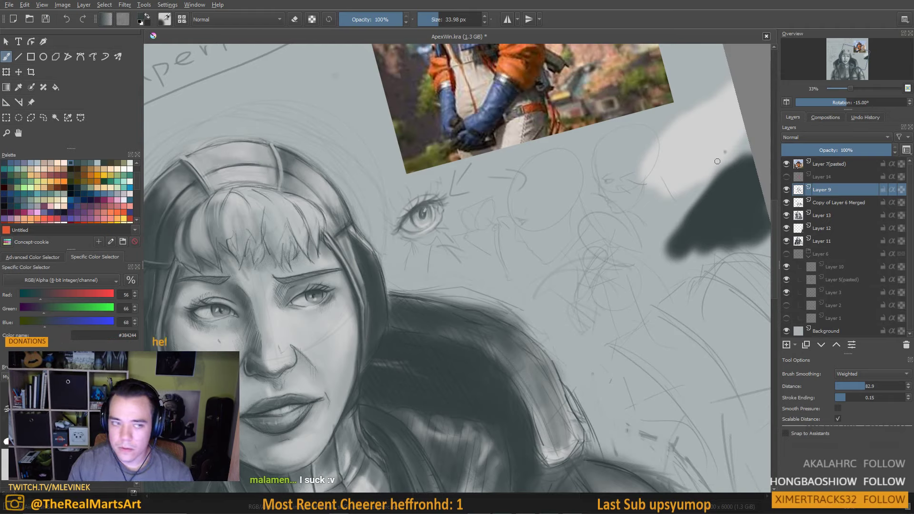
Show the Advanced Color Selector as a floating window and enlarge it over the canvas
{"action": "left_click", "coordinate": [36, 258]}
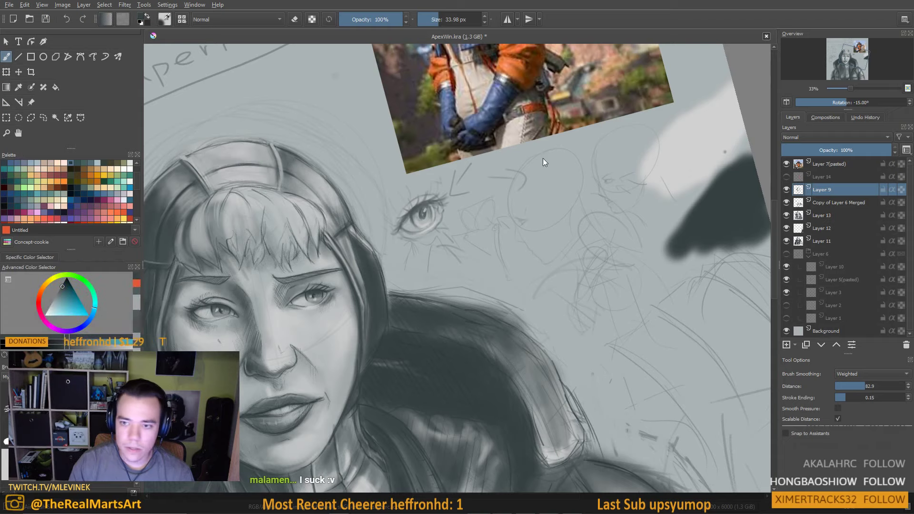
{"action": "left_click_drag", "start_coordinate": [64, 268], "coordinate": [343, 116]}
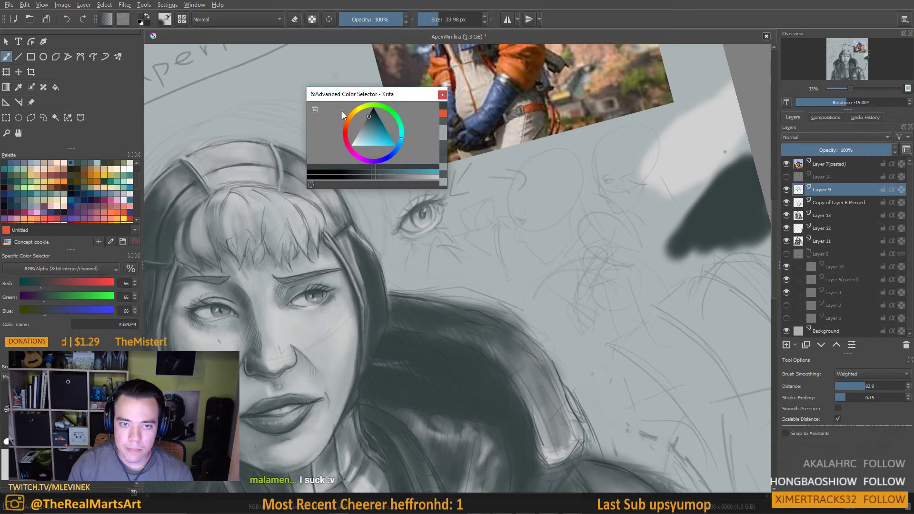
{"action": "left_click_drag", "start_coordinate": [446, 189], "coordinate": [591, 423]}
{"action": "left_click_drag", "start_coordinate": [461, 98], "coordinate": [306, 92]}
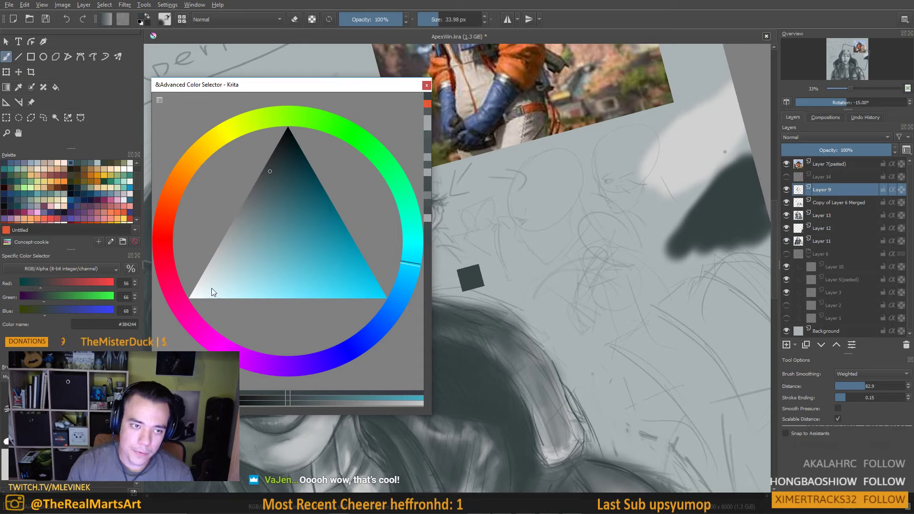
Demonstrate the full value range by alternating between white and black in the enlarged colour triangle
{"action": "left_click", "coordinate": [190, 298]}
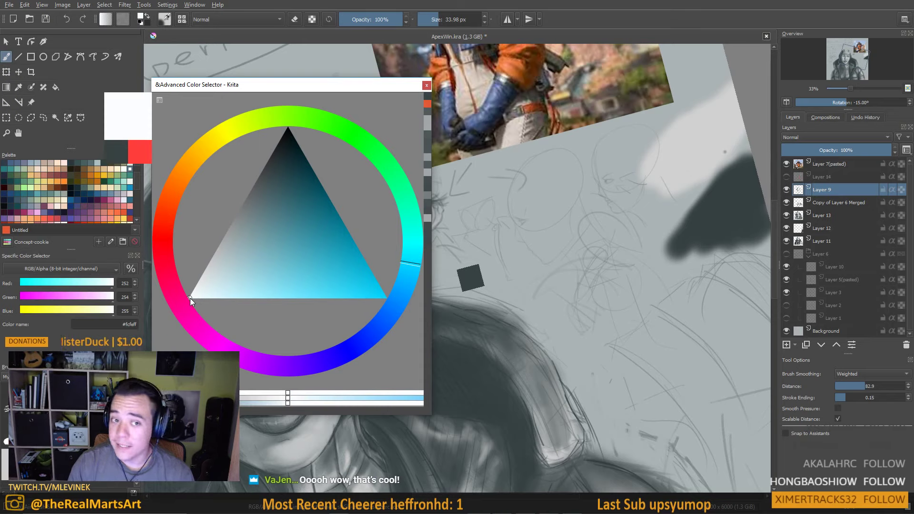
{"action": "left_click", "coordinate": [288, 130]}
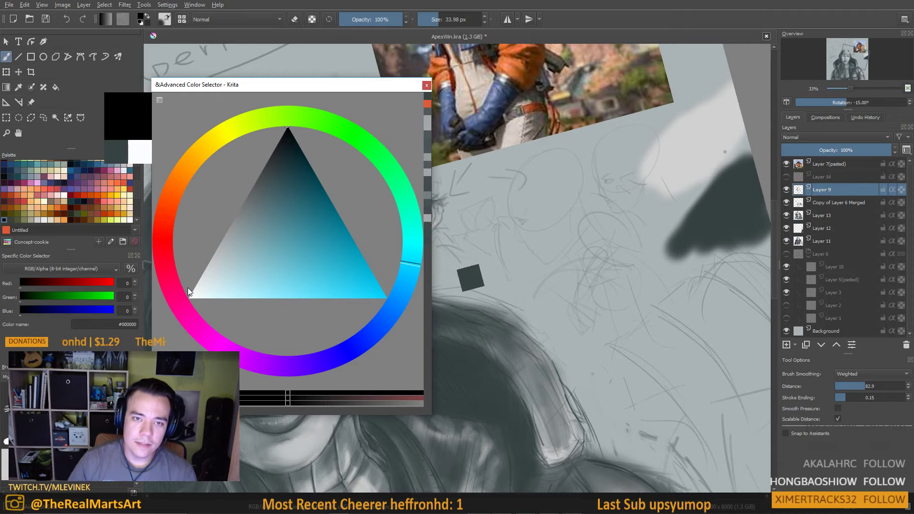
{"action": "left_click_drag", "start_coordinate": [346, 85], "coordinate": [513, 87]}
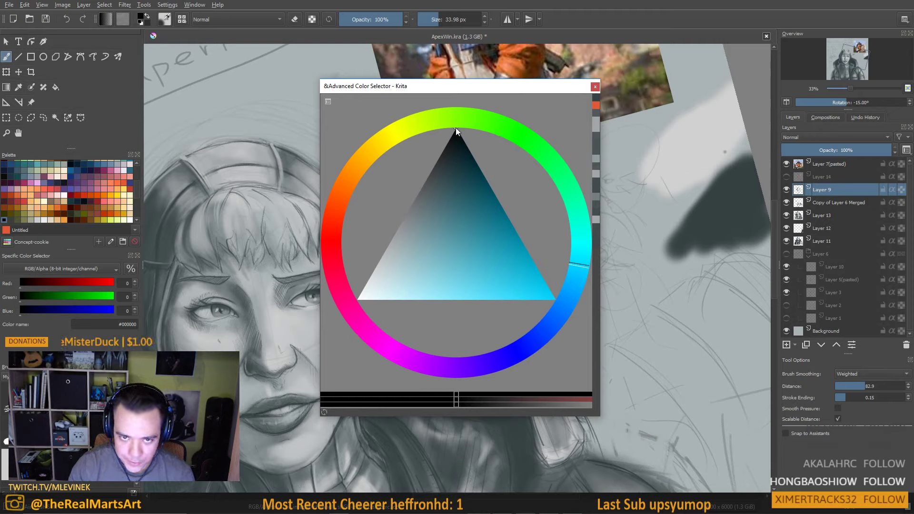
{"action": "left_click_drag", "start_coordinate": [374, 304], "coordinate": [330, 306]}
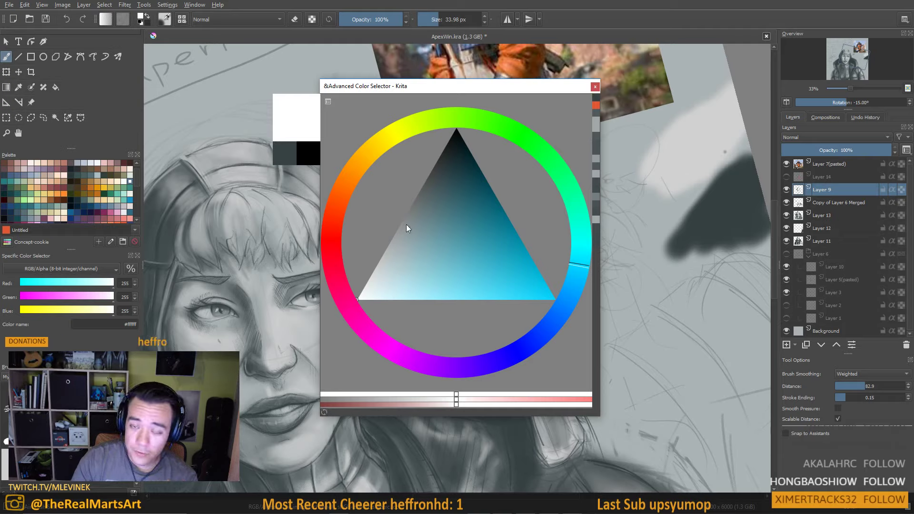
{"action": "left_click", "coordinate": [457, 129]}
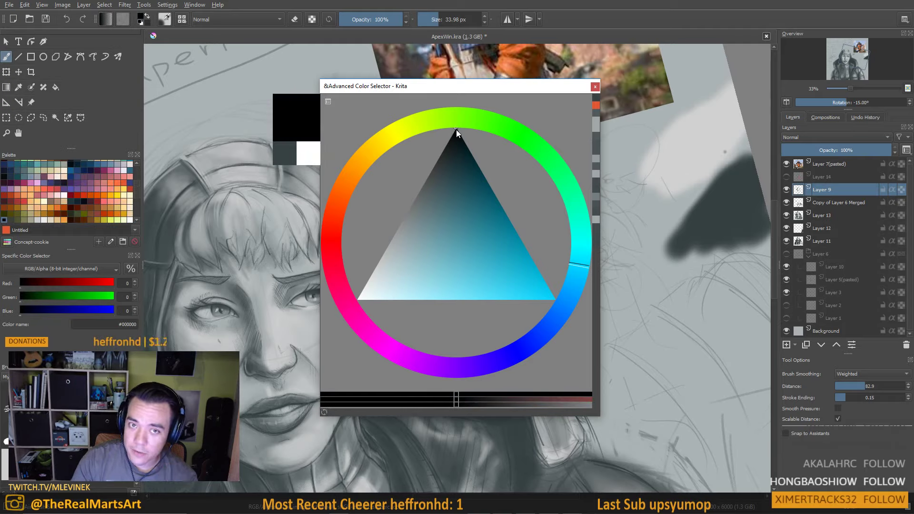
{"action": "left_click", "coordinate": [358, 299]}
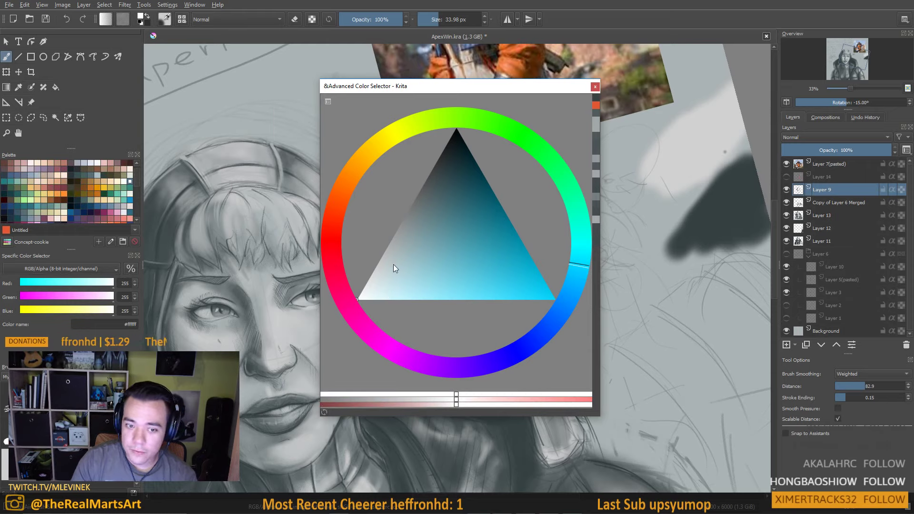
Pick a mid grey of RGB 118, and contrast light greys of 217 to 220 with a near-black of 21
{"action": "left_click", "coordinate": [409, 207]}
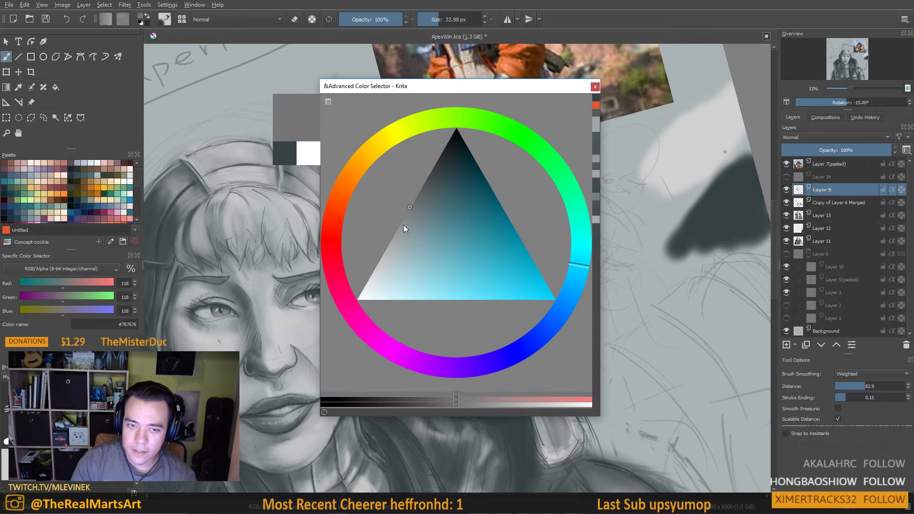
{"action": "left_click", "coordinate": [372, 273]}
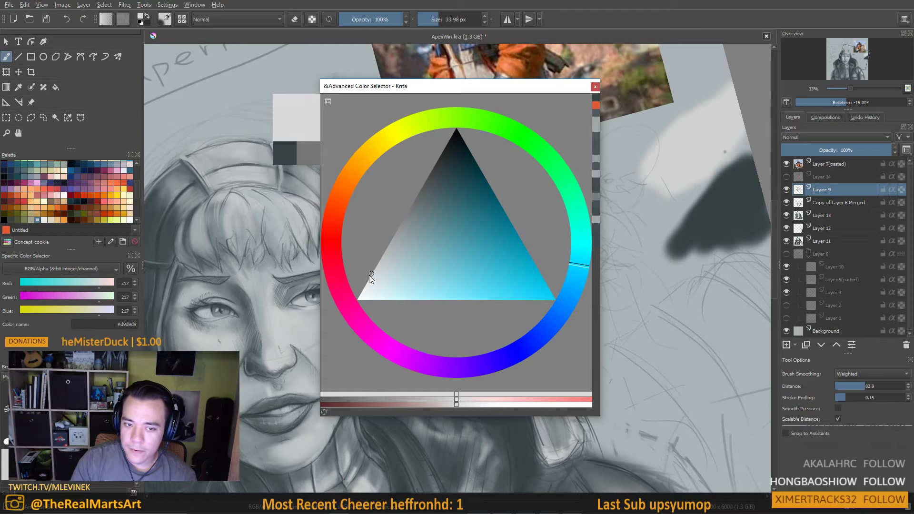
{"action": "left_click", "coordinate": [369, 273]}
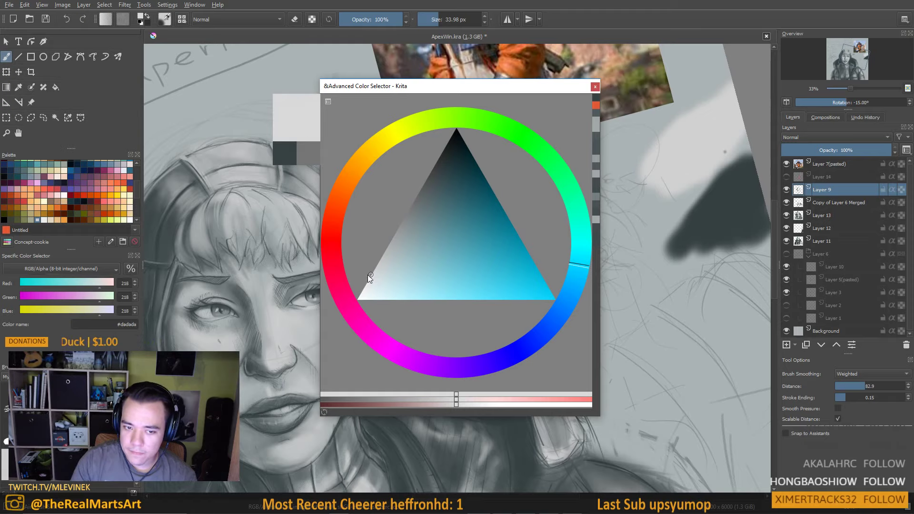
{"action": "left_click", "coordinate": [438, 156]}
{"action": "left_click", "coordinate": [450, 142]}
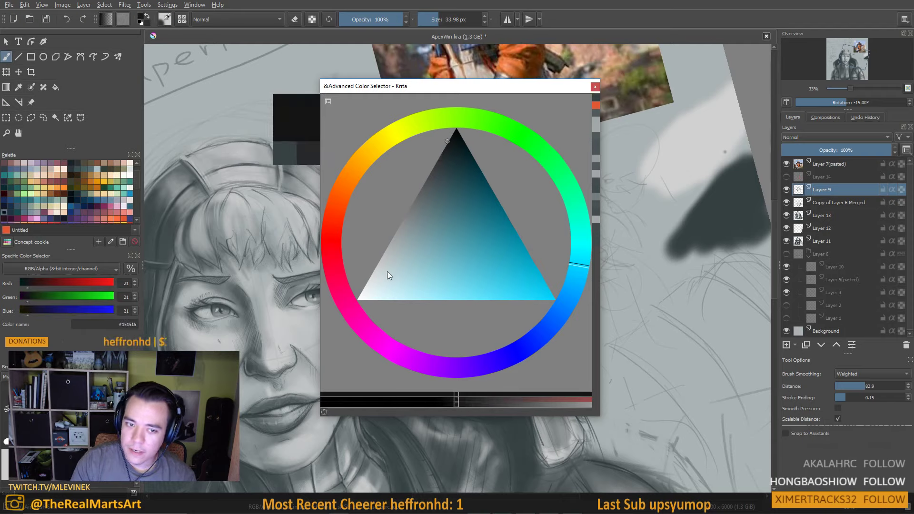
{"action": "left_click_drag", "start_coordinate": [381, 276], "coordinate": [369, 275]}
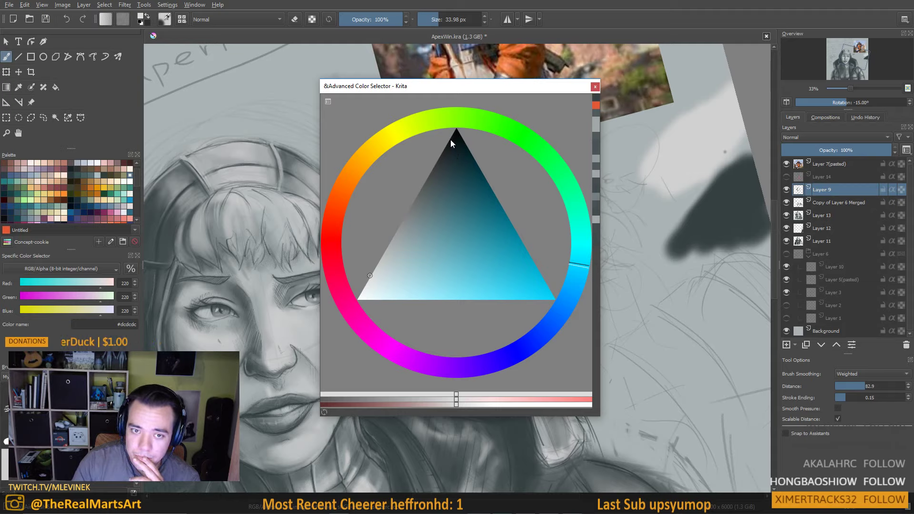
Sweep the colour from black to white along the grey edge and pick greys of RGB 197, 153 and 110
{"action": "left_click_drag", "start_coordinate": [455, 128], "coordinate": [319, 335]}
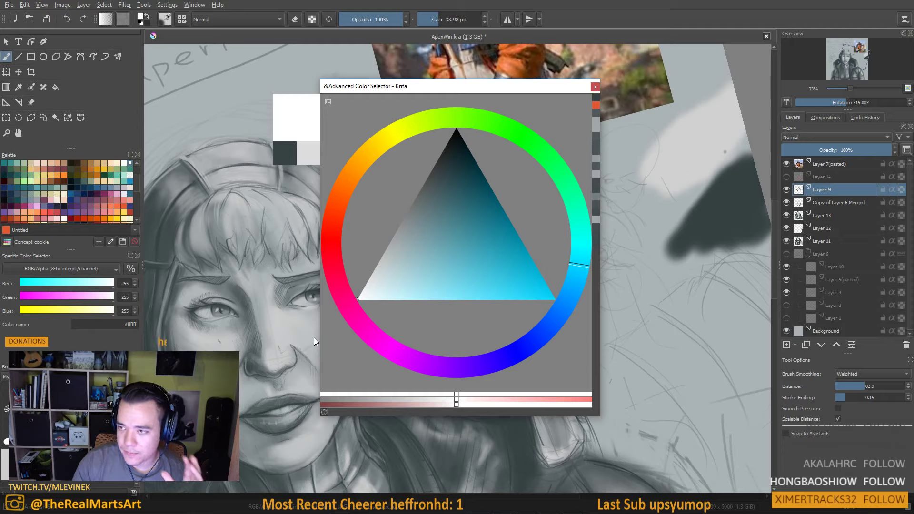
{"action": "left_click_drag", "start_coordinate": [402, 219], "coordinate": [377, 262]}
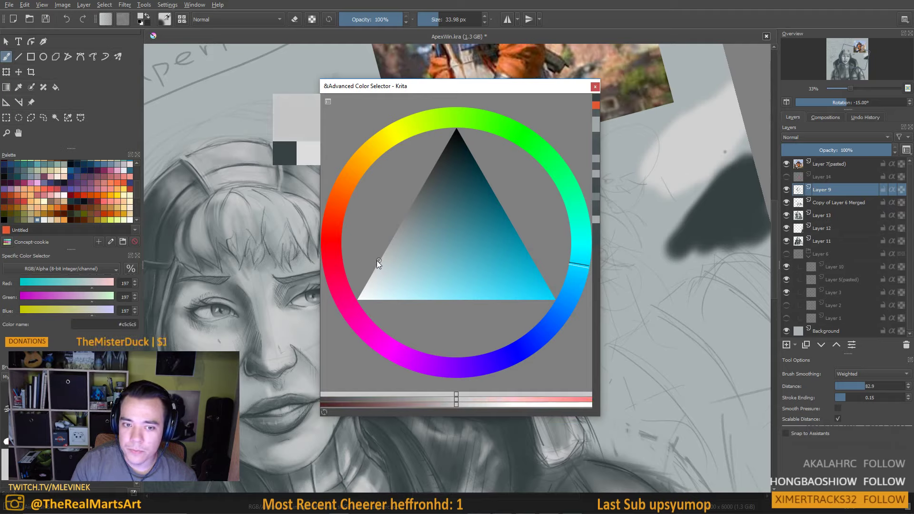
{"action": "left_click", "coordinate": [396, 230]}
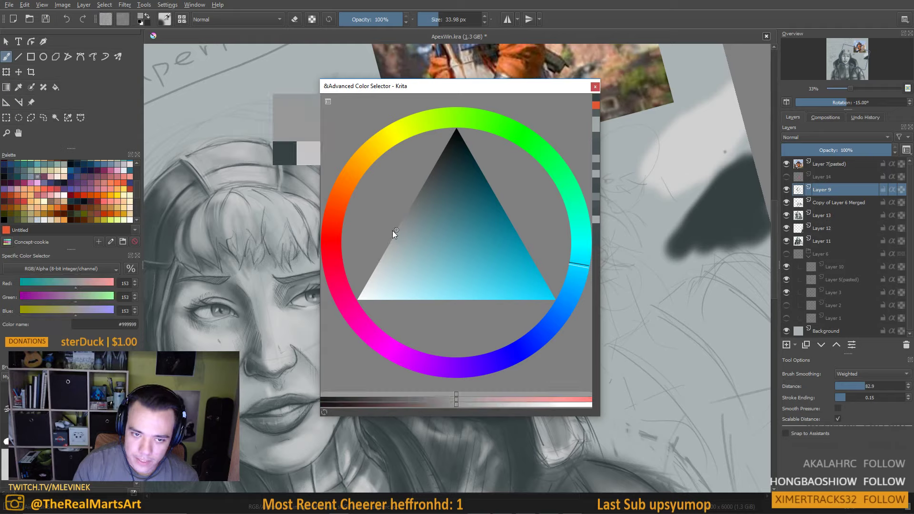
{"action": "left_click", "coordinate": [398, 202]}
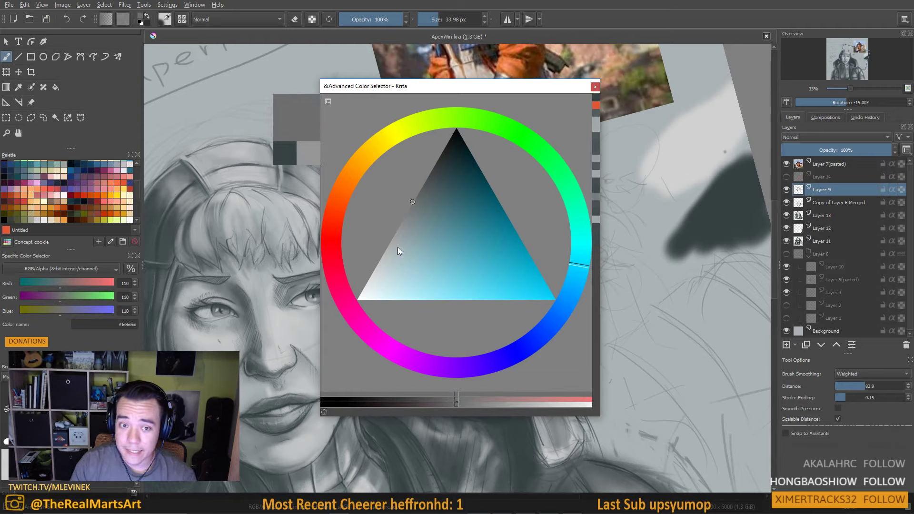
Alternate between light greys and darks such as RGB 41, 46, 47 and RGB 35, ending on a grey of 172
{"action": "left_click", "coordinate": [372, 259]}
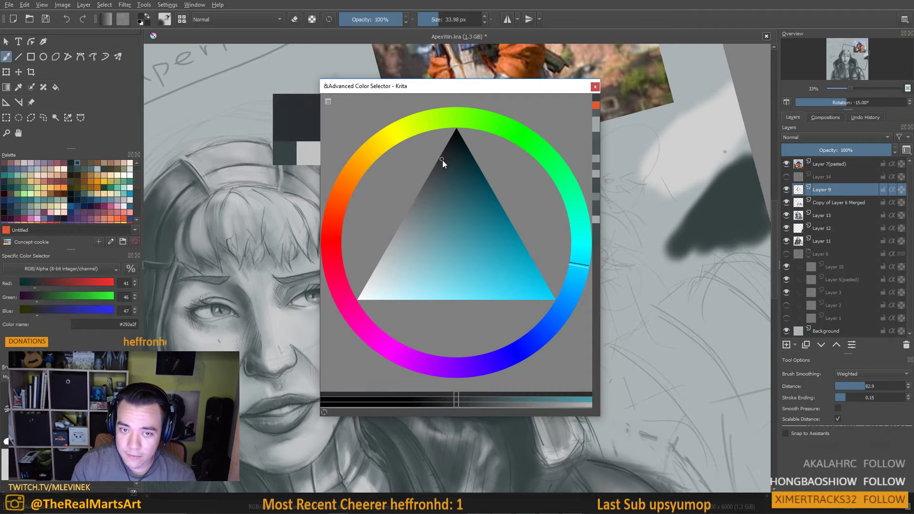
{"action": "left_click", "coordinate": [377, 242]}
{"action": "mouse_move", "coordinate": [377, 241]}
{"action": "left_mouse_down"}
{"action": "mouse_move", "coordinate": [370, 254]}
{"action": "mouse_move", "coordinate": [438, 124]}
{"action": "mouse_move", "coordinate": [291, 312]}
{"action": "mouse_move", "coordinate": [386, 247]}
{"action": "left_mouse_up"}
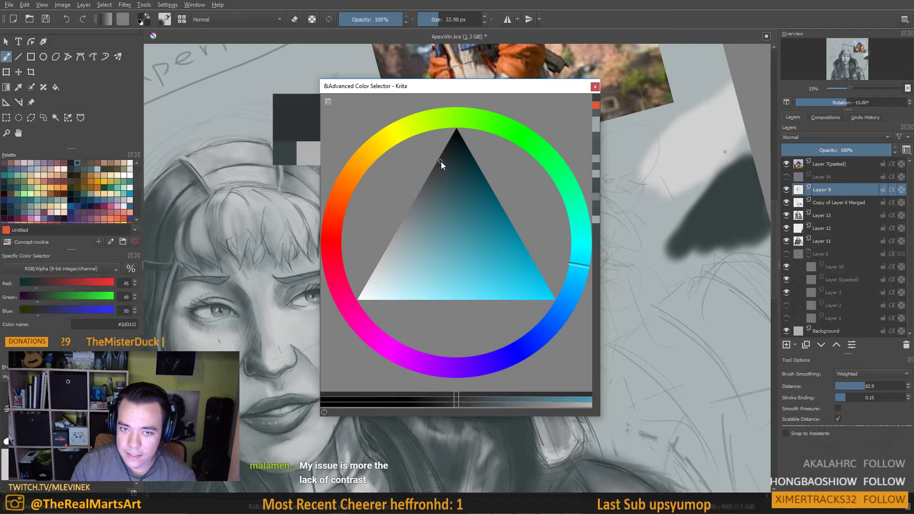
{"action": "left_click", "coordinate": [377, 245]}
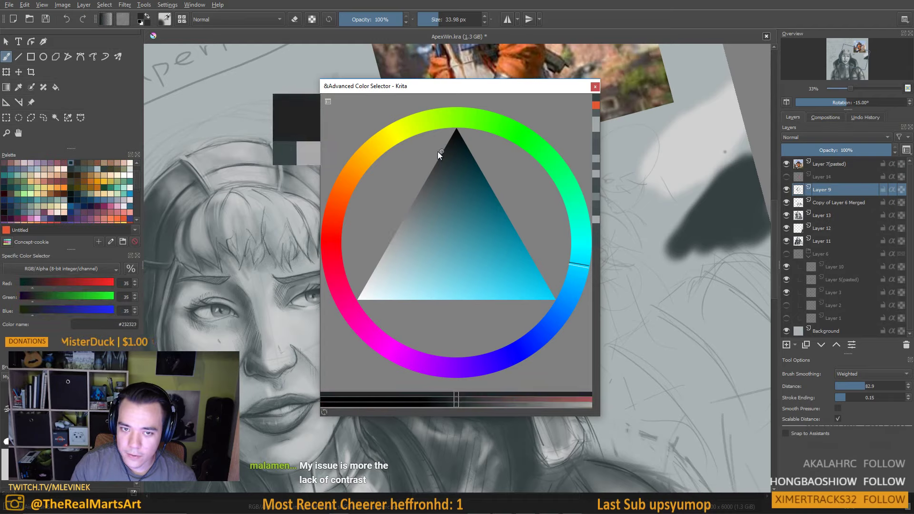
{"action": "left_click", "coordinate": [361, 248]}
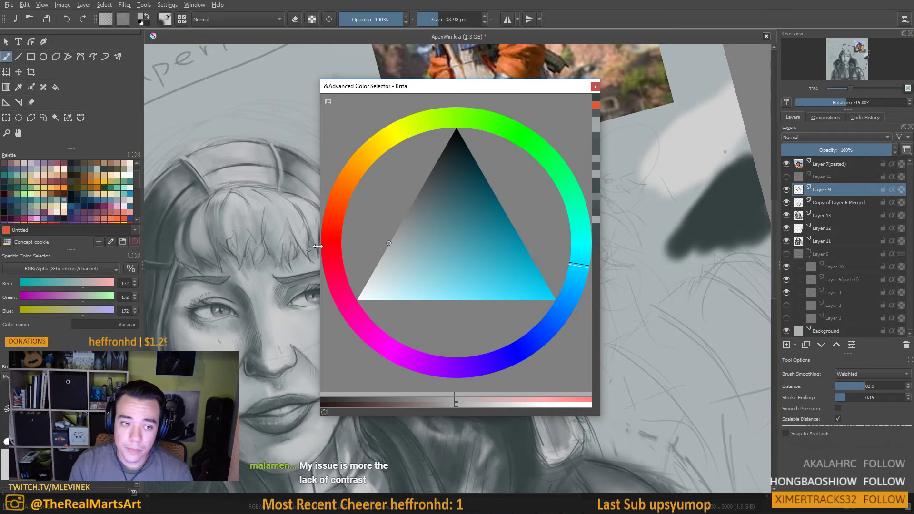
Compare dark tones with mid greys of RGB 133 and 126, and choose a light grey of RGB 203
{"action": "left_click_drag", "start_coordinate": [428, 230], "coordinate": [433, 167]}
{"action": "left_click", "coordinate": [420, 190]}
{"action": "left_click", "coordinate": [404, 217]}
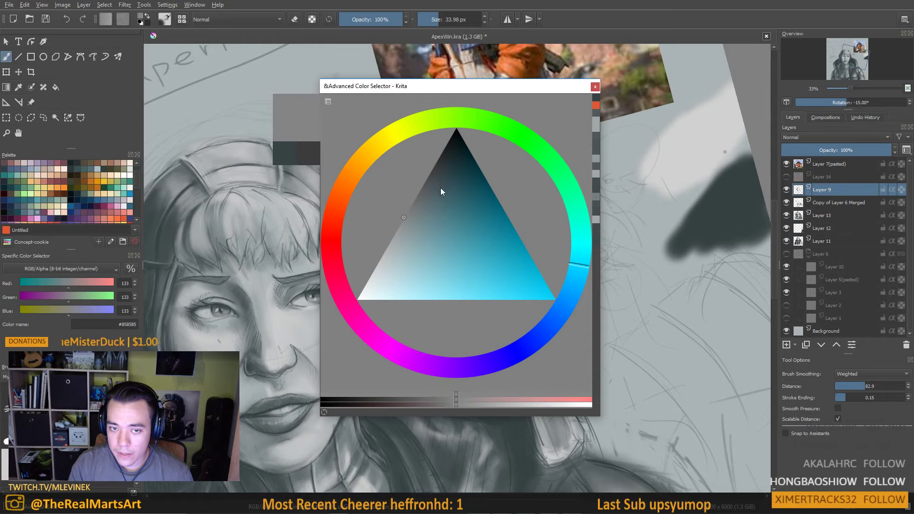
{"action": "left_click", "coordinate": [436, 162]}
{"action": "left_click", "coordinate": [407, 212]}
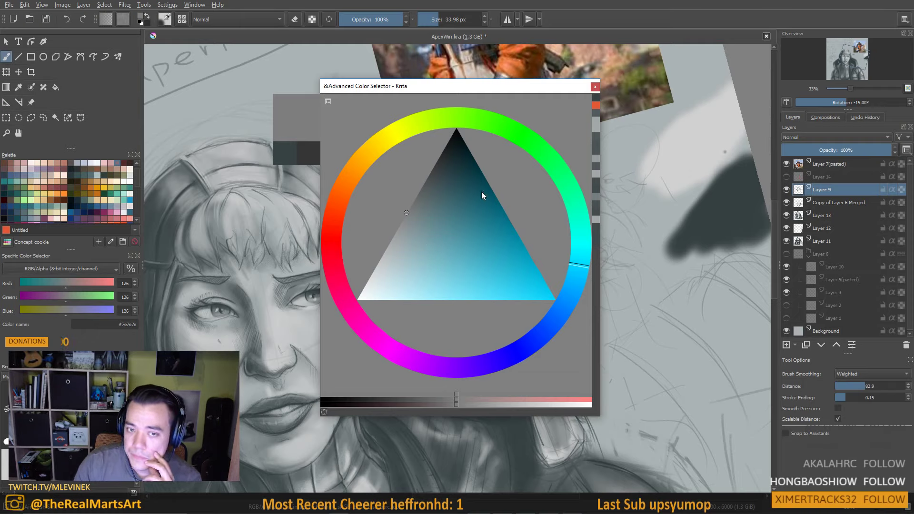
{"action": "left_click", "coordinate": [377, 265]}
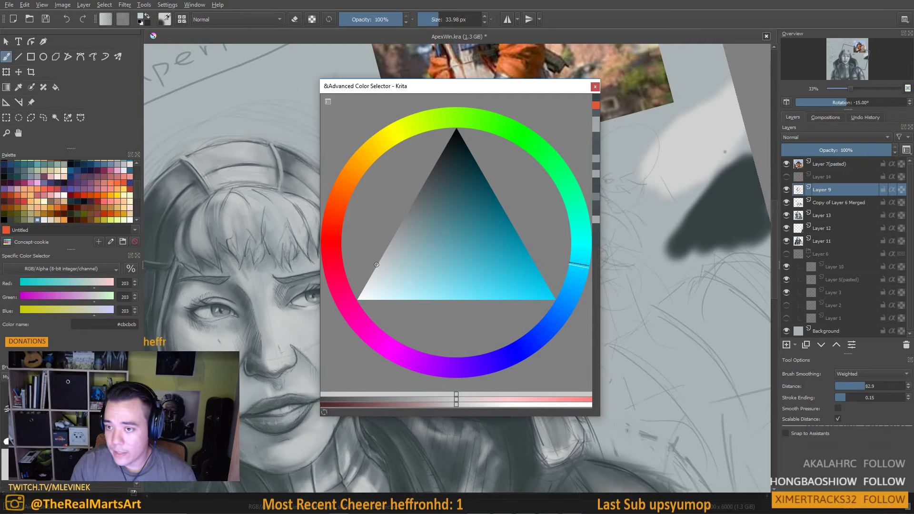
Pick a dark of RGB 53, 63, 65 and move the floating colour selector away from the side sketches
{"action": "left_click", "coordinate": [440, 170]}
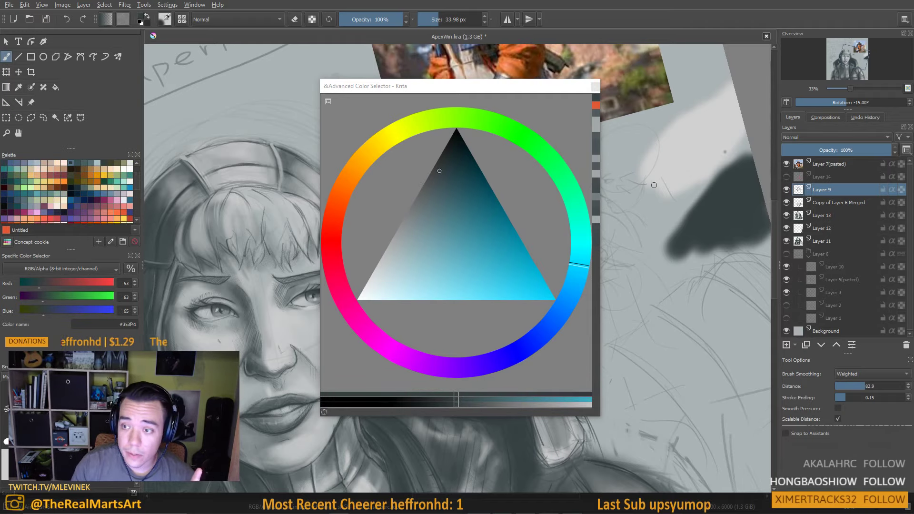
{"action": "left_click_drag", "start_coordinate": [591, 87], "coordinate": [500, 137]}
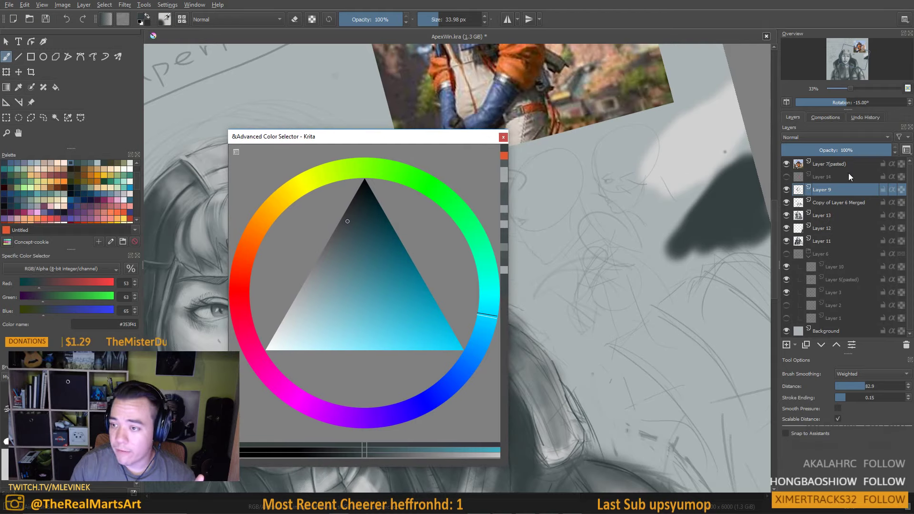
Toggle the Background layer's visibility as a check, and add a hidden empty layer above it, leaving Background selected
{"action": "left_click", "coordinate": [789, 330]}
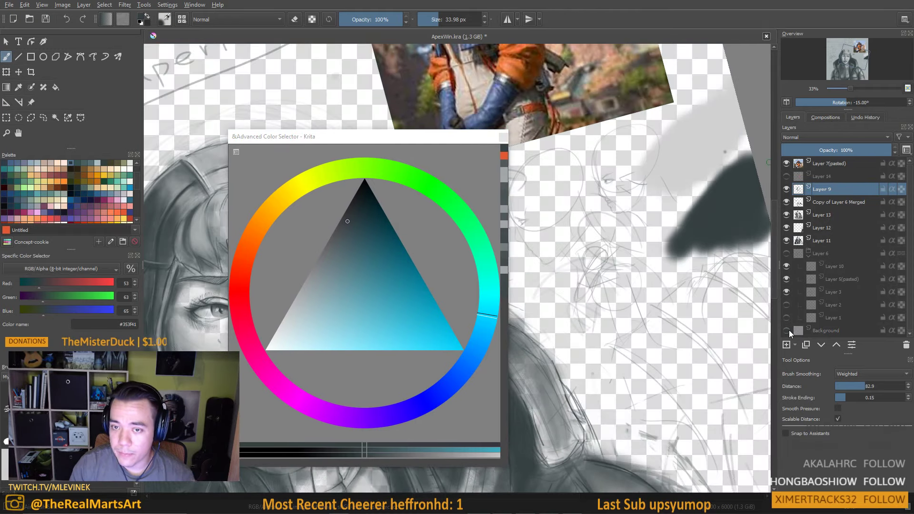
{"action": "left_click", "coordinate": [790, 330]}
{"action": "left_click", "coordinate": [818, 330]}
{"action": "left_click", "coordinate": [794, 346]}
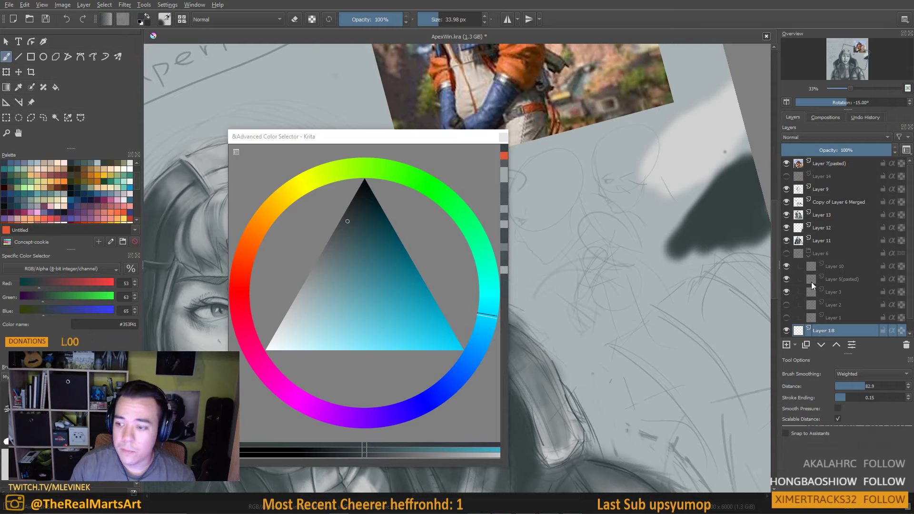
{"action": "scroll", "coordinate": [850, 270], "scroll_direction": "down", "scroll_amount": 1}
{"action": "left_click", "coordinate": [787, 319]}
{"action": "left_click", "coordinate": [801, 332]}
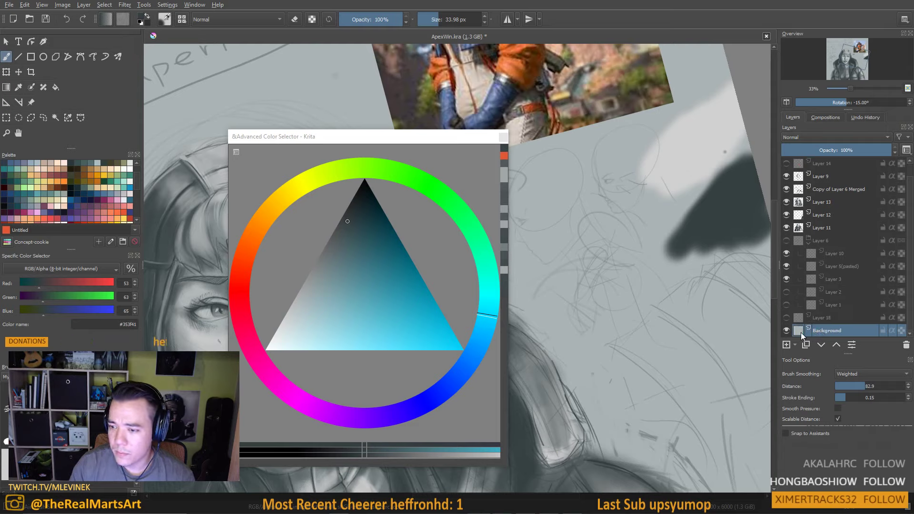
Compare the background tint of RGB 171, 179, 180 with a light grey of 201, 202, 202 and tints of 182, 192, 193 and 174, 184, 186
{"action": "left_click", "coordinate": [301, 300]}
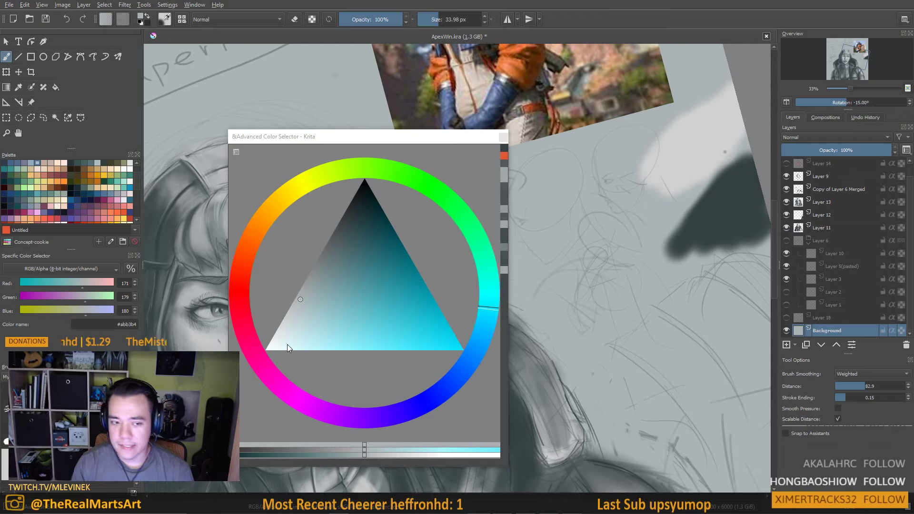
{"action": "left_click", "coordinate": [290, 318]}
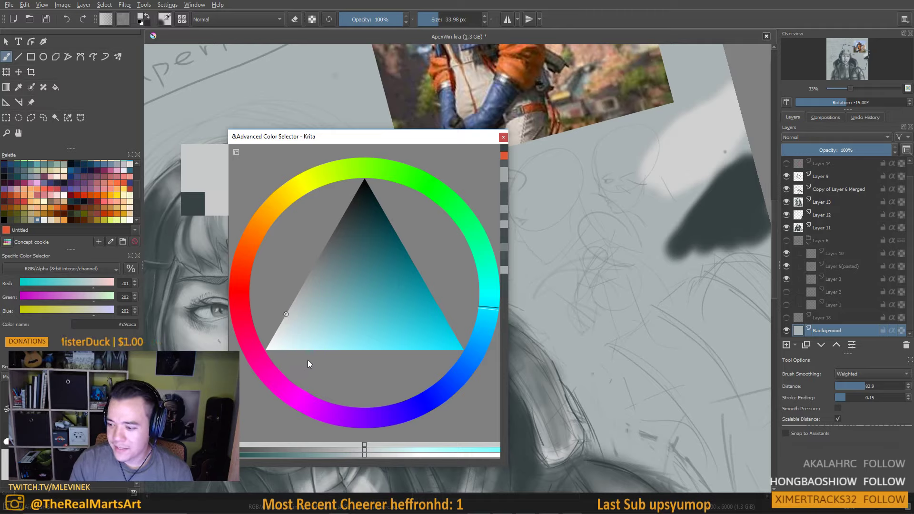
{"action": "left_click", "coordinate": [299, 308]}
{"action": "left_click", "coordinate": [298, 309]}
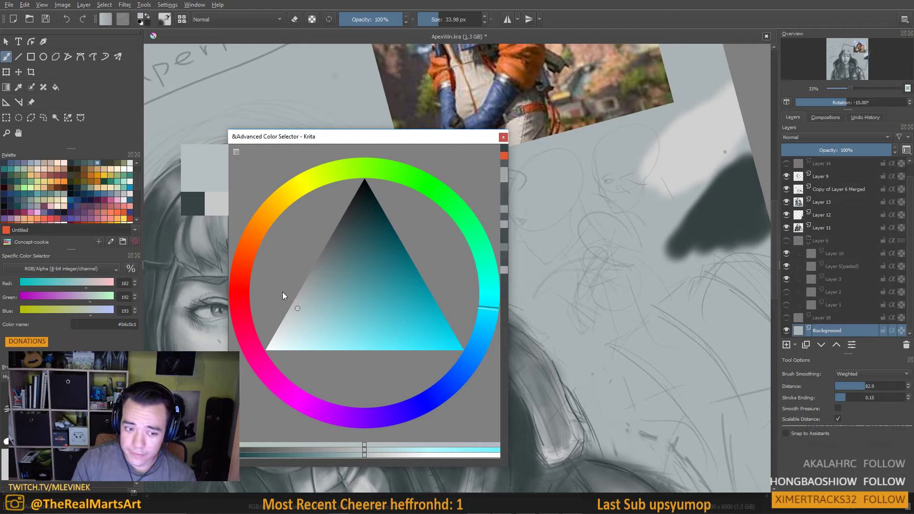
{"action": "left_click", "coordinate": [300, 303]}
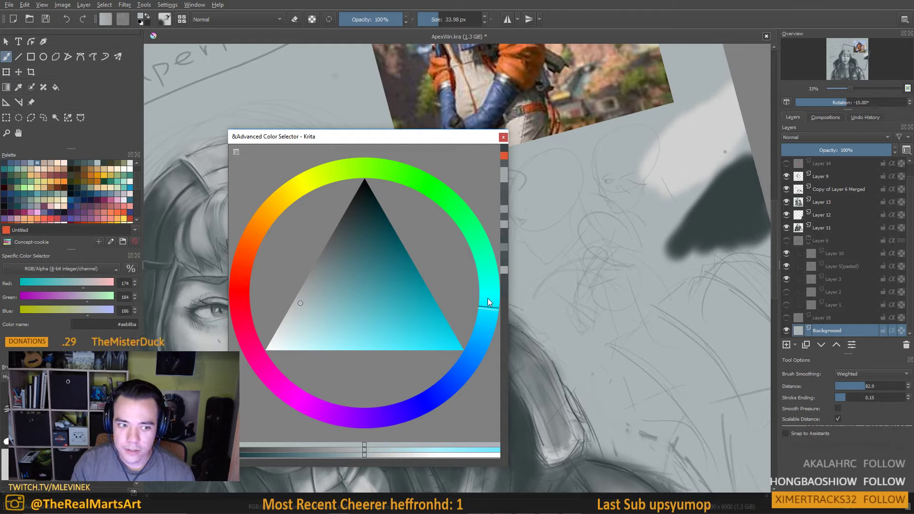
Sample the dark patch, the light patch and the background tint on the canvas for comparison, and close the floating colour selector
{"action": "left_click", "coordinate": [725, 226]}
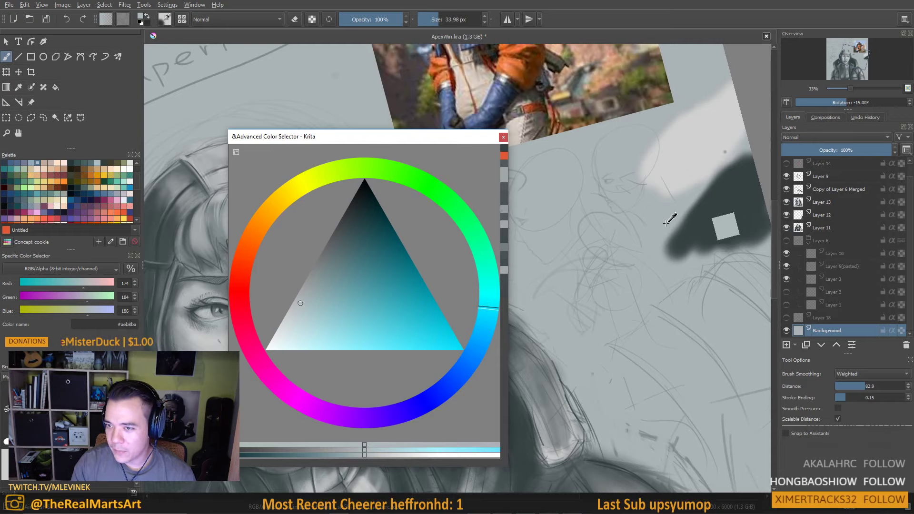
{"action": "key", "text": "ctrl+z"}
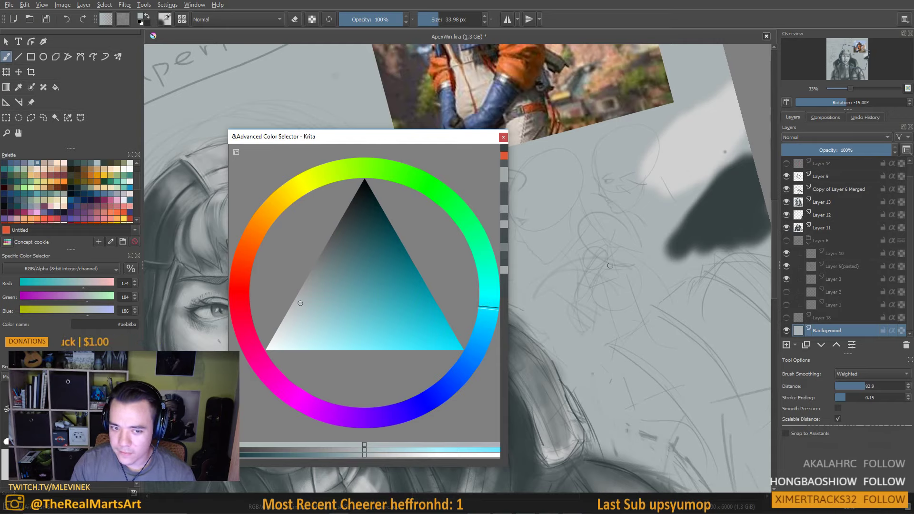
{"action": "left_click", "coordinate": [715, 214], "text": "ctrl"}
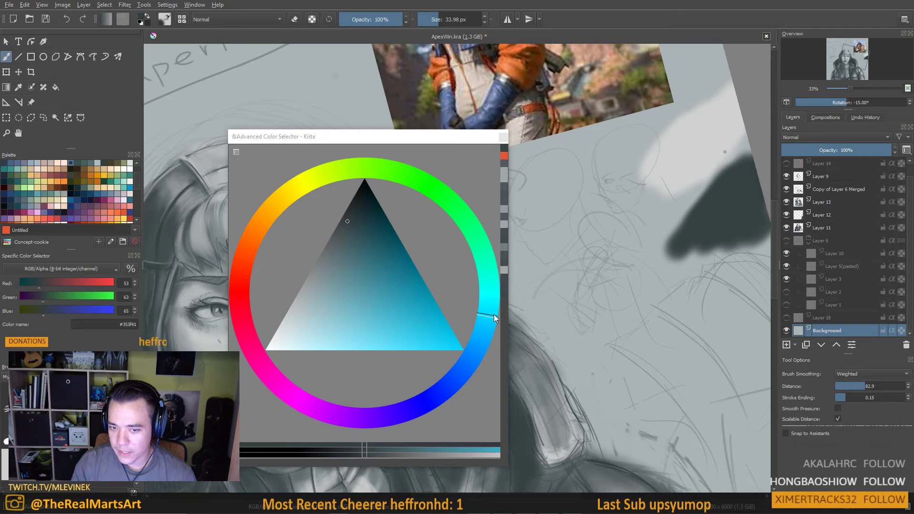
{"action": "left_click", "coordinate": [697, 172], "text": "ctrl"}
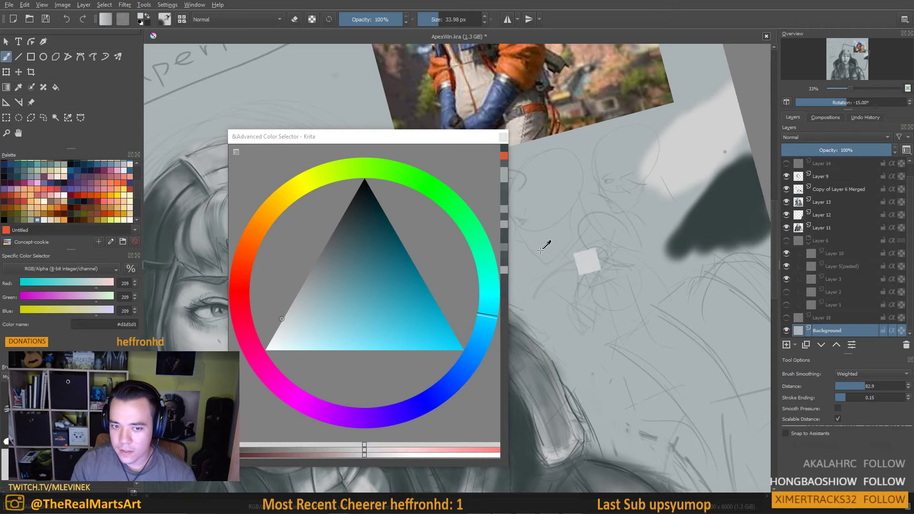
{"action": "left_click", "coordinate": [619, 150], "text": "ctrl"}
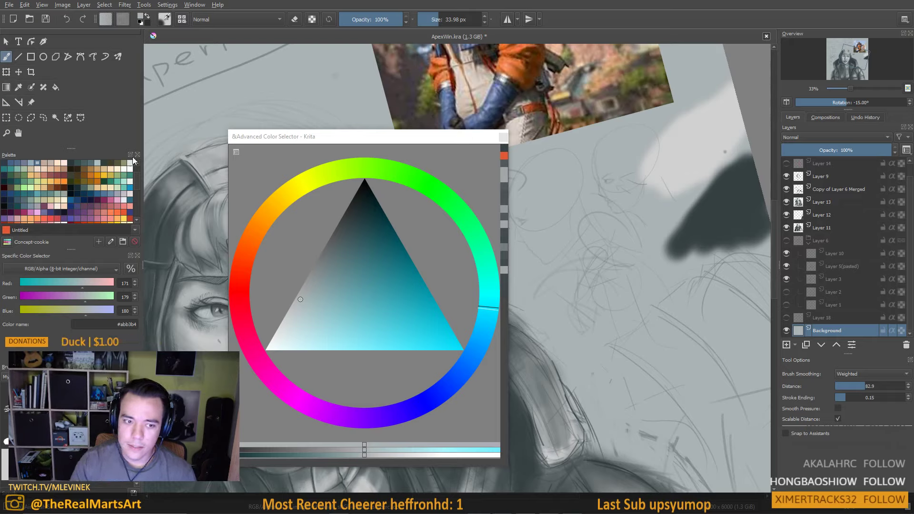
{"action": "left_click", "coordinate": [432, 142]}
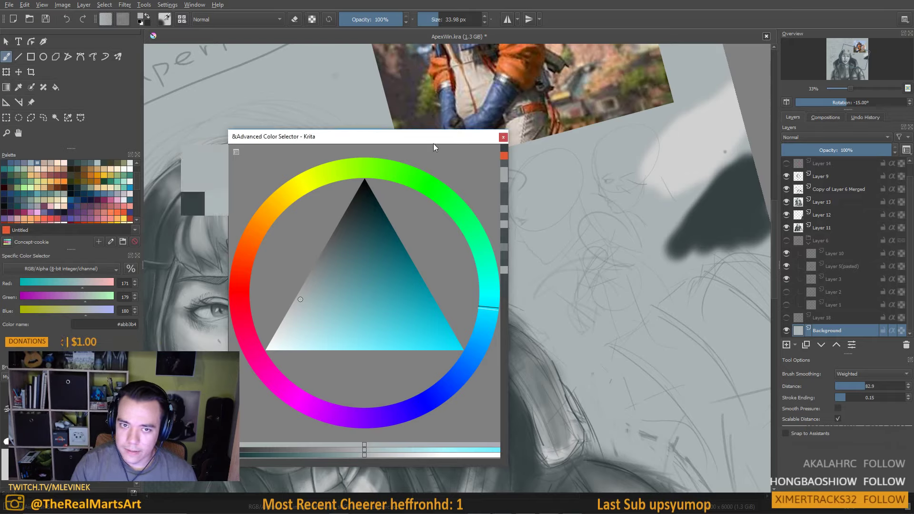
{"action": "left_click", "coordinate": [503, 137]}
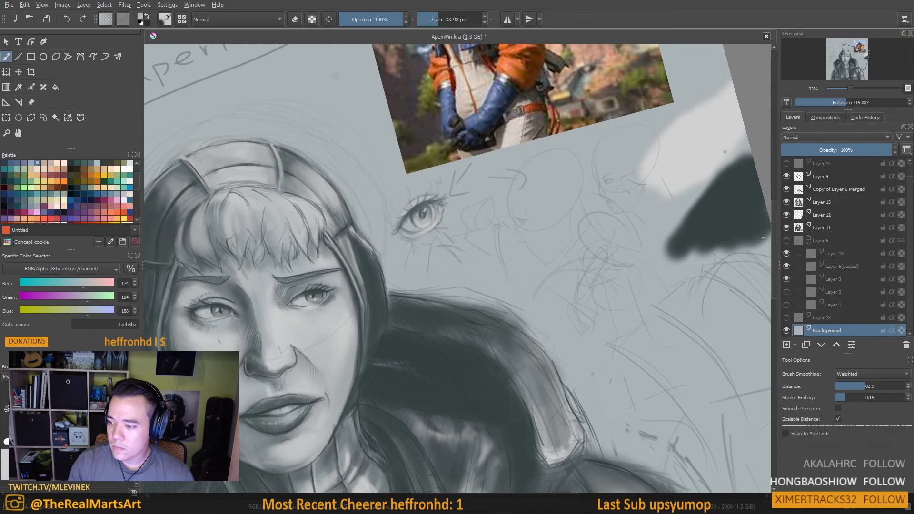
Sample the light grey of RGB 209 from the light patch and adjust the brush size to about 82 px over the face
{"action": "scroll", "coordinate": [679, 281], "scroll_direction": "down", "scroll_amount": 2}
{"action": "left_click_drag", "start_coordinate": [575, 318], "coordinate": [530, 326]}
{"action": "scroll", "coordinate": [561, 241], "scroll_direction": "up", "scroll_amount": 2}
{"action": "left_click", "coordinate": [740, 114], "text": "ctrl"}
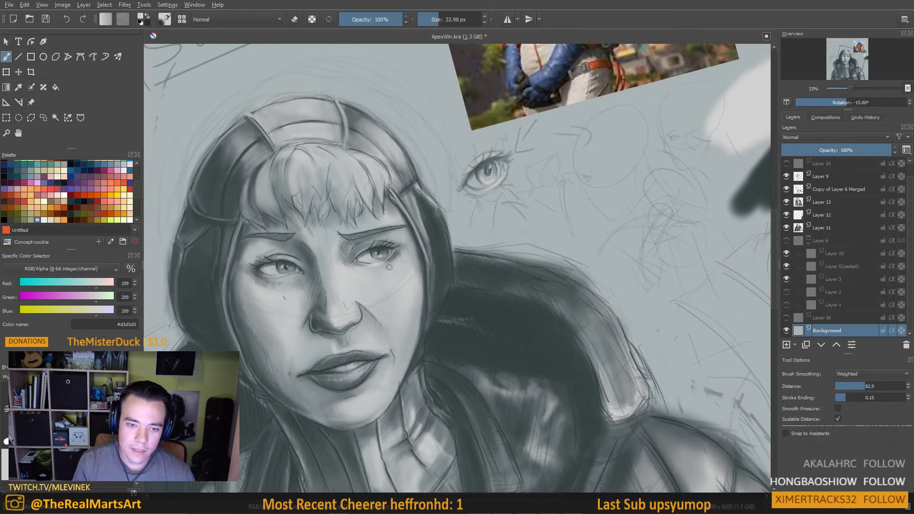
{"action": "left_click_drag", "start_coordinate": [386, 297], "coordinate": [426, 300], "text": "shift"}
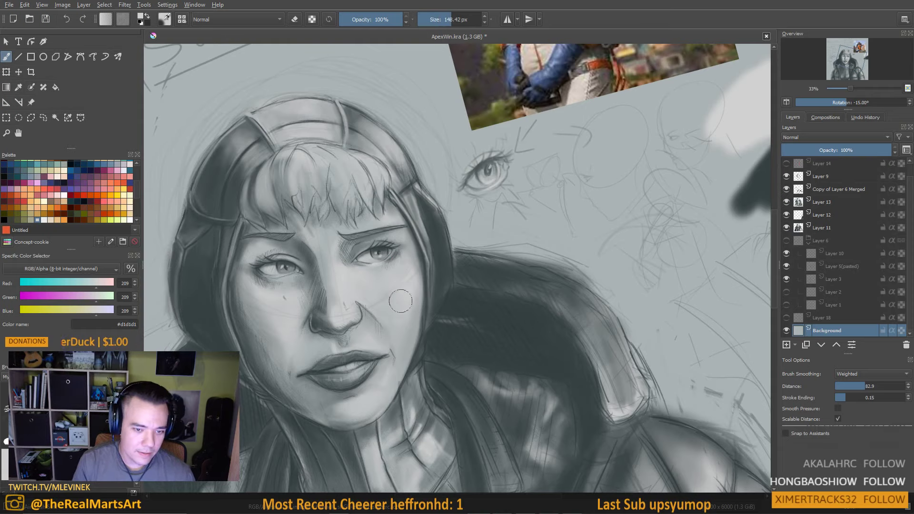
{"action": "key", "text": "bracketright"}
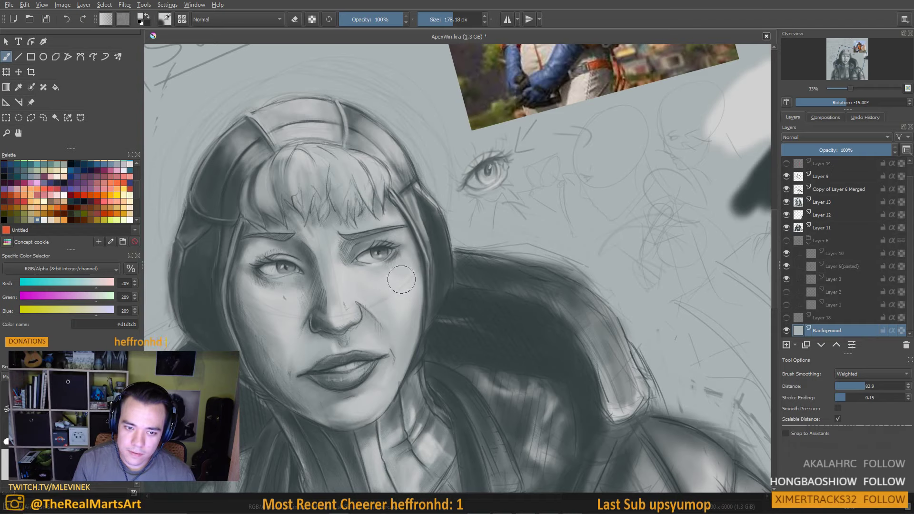
{"action": "key", "text": "bracketleft"}
{"action": "key", "text": "bracketleft"}
{"action": "key", "text": "bracketleft"}
{"action": "key", "text": "bracketleft"}
{"action": "key", "text": "bracketleft"}
{"action": "key", "text": "bracketleft"}
{"action": "key", "text": "bracketleft"}
{"action": "key", "text": "bracketleft"}
{"action": "key", "text": "bracketleft"}
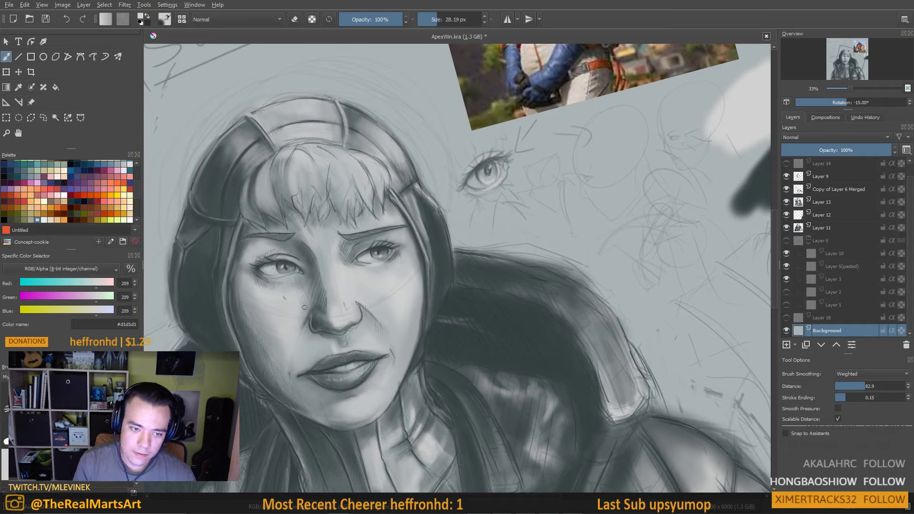
{"action": "left_click_drag", "start_coordinate": [305, 307], "coordinate": [357, 305], "text": "shift"}
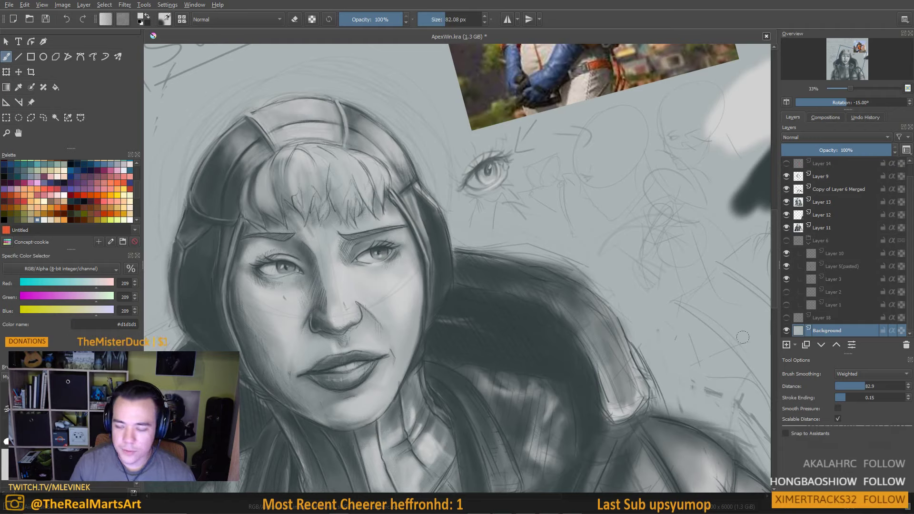
Select Layer 9 and paint light grey over the sketch line on the cheek below the eye, with the brush at about 155 px
{"action": "left_click", "coordinate": [827, 201]}
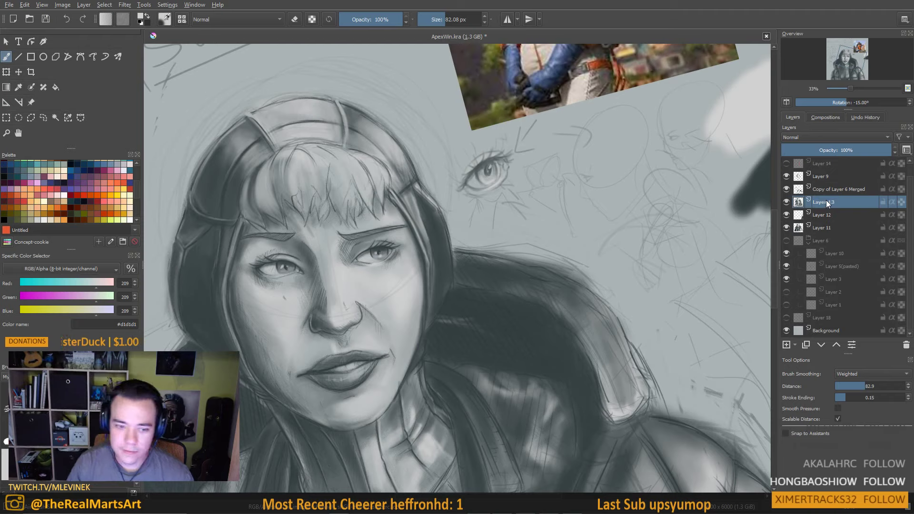
{"action": "left_click", "coordinate": [815, 176]}
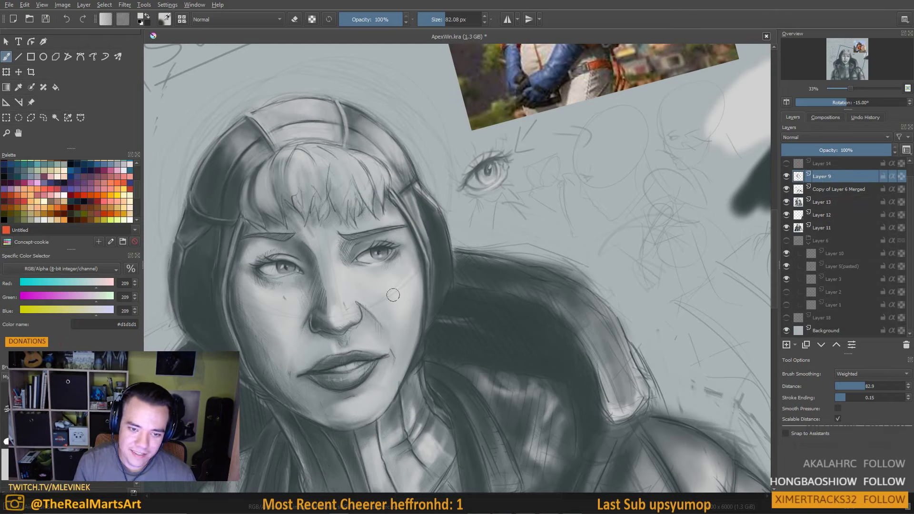
{"action": "mouse_move", "coordinate": [404, 288]}
{"action": "left_mouse_down", "text": "shift"}
{"action": "mouse_move", "coordinate": [415, 289]}
{"action": "mouse_move", "coordinate": [402, 284]}
{"action": "mouse_move", "coordinate": [391, 303]}
{"action": "left_mouse_up", "text": "shift"}
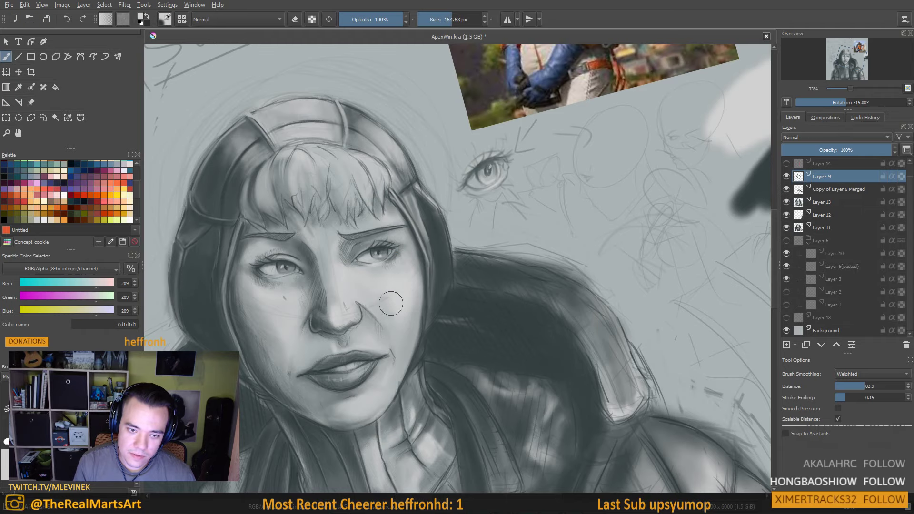
{"action": "scroll", "coordinate": [412, 312], "scroll_direction": "down", "scroll_amount": 3}
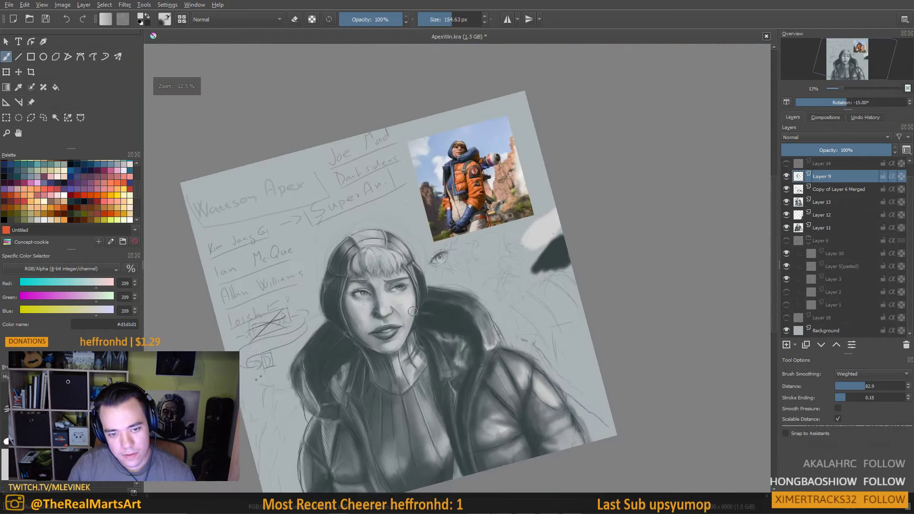
{"action": "scroll", "coordinate": [412, 317], "scroll_direction": "up", "scroll_amount": 2}
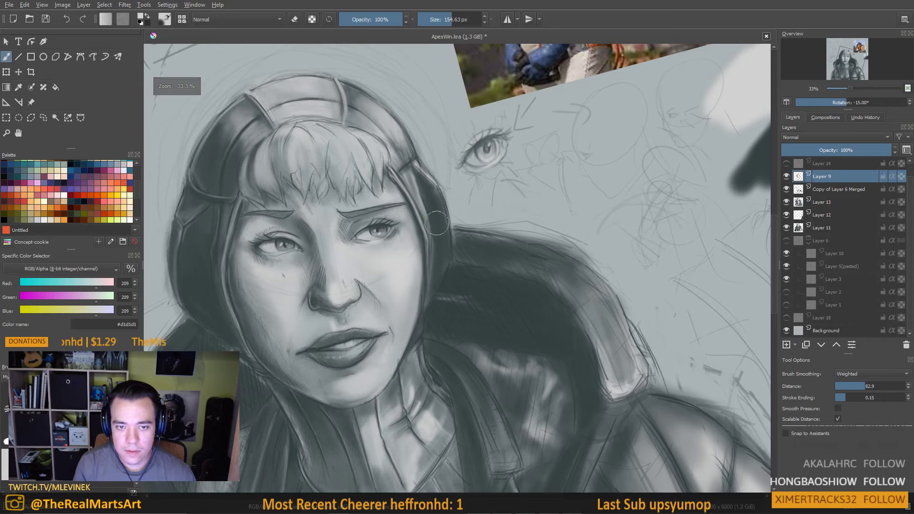
Reduce the brush to about 30 px and paint a light highlight on the hood's small strap beside the fringe
{"action": "left_click_drag", "start_coordinate": [483, 369], "coordinate": [509, 406]}
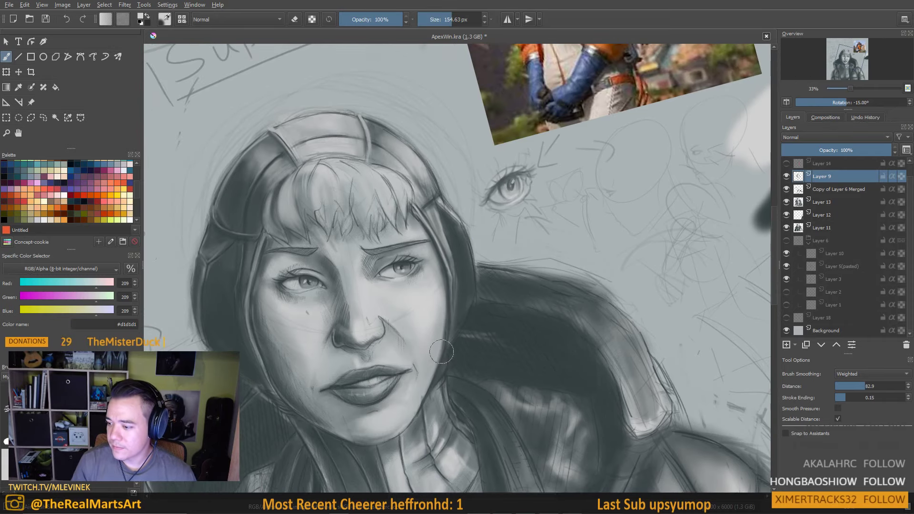
{"action": "mouse_move", "coordinate": [454, 358]}
{"action": "left_mouse_down", "text": "shift"}
{"action": "mouse_move", "coordinate": [403, 358]}
{"action": "mouse_move", "coordinate": [447, 358]}
{"action": "left_mouse_up", "text": "shift"}
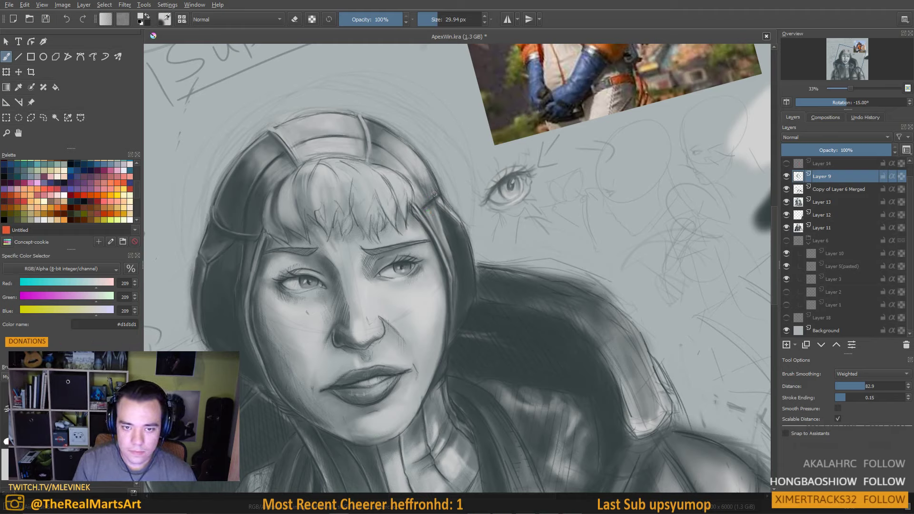
{"action": "left_click_drag", "start_coordinate": [440, 192], "coordinate": [424, 206]}
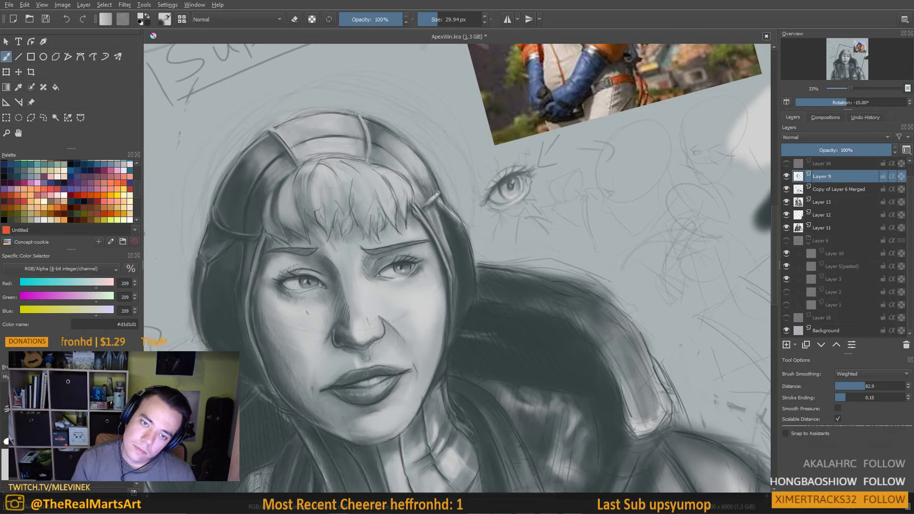
Refine the strap's edges with a brush of about 12 px, using darks of RGB 63, 73, 75 and 69, 78, 80 and a light of 193, 195, 195
{"action": "left_click", "coordinate": [440, 217], "text": "ctrl"}
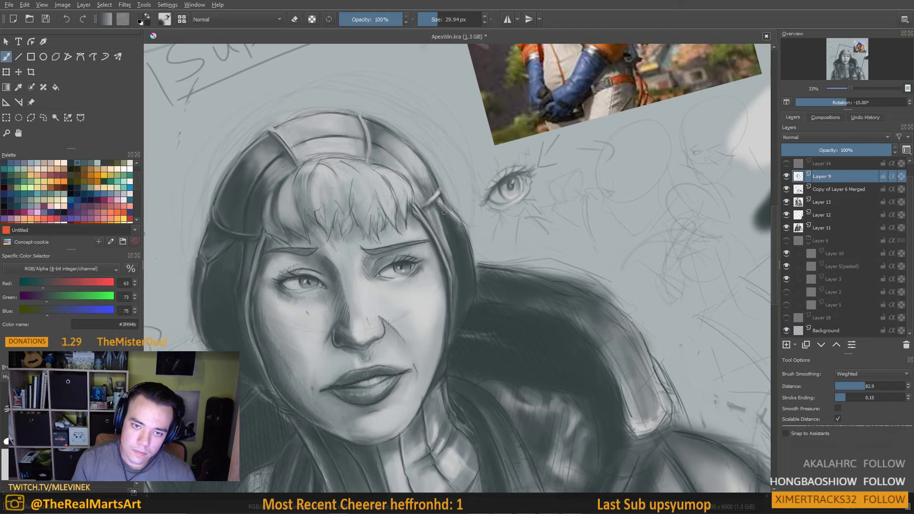
{"action": "left_click_drag", "start_coordinate": [448, 192], "coordinate": [442, 193], "text": "shift"}
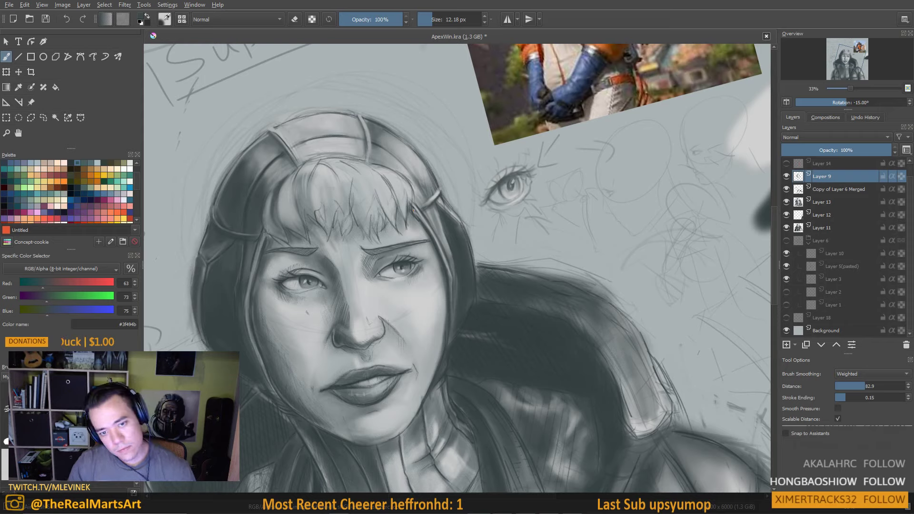
{"action": "left_click", "coordinate": [437, 188], "text": "ctrl"}
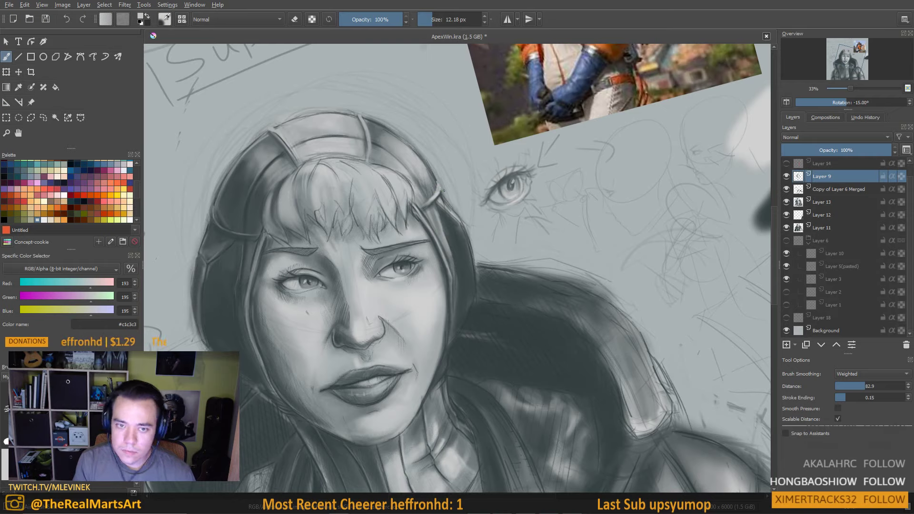
{"action": "left_click", "coordinate": [443, 190], "text": "ctrl"}
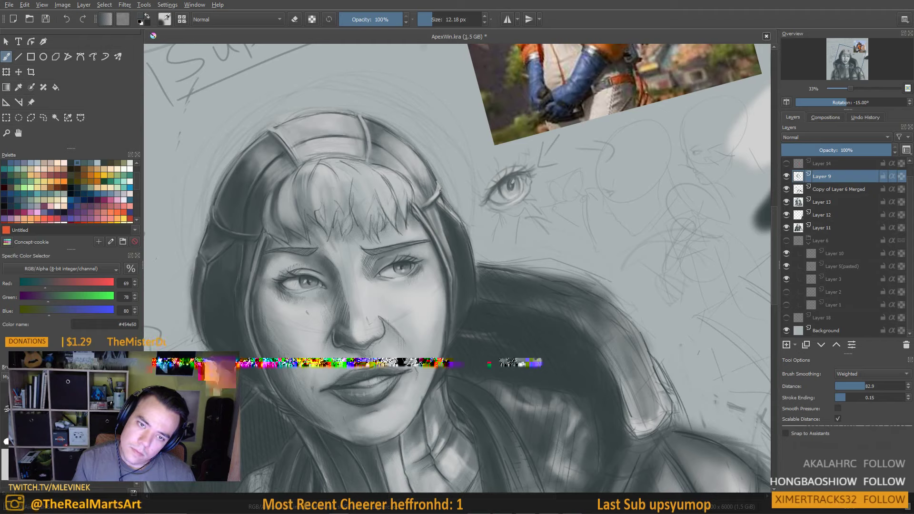
Enlarge the brush to about 52 px and sample greys of RGB 76, 85, 87 from the face and 124, 131, 133 from the hood
{"action": "key", "text": "e"}
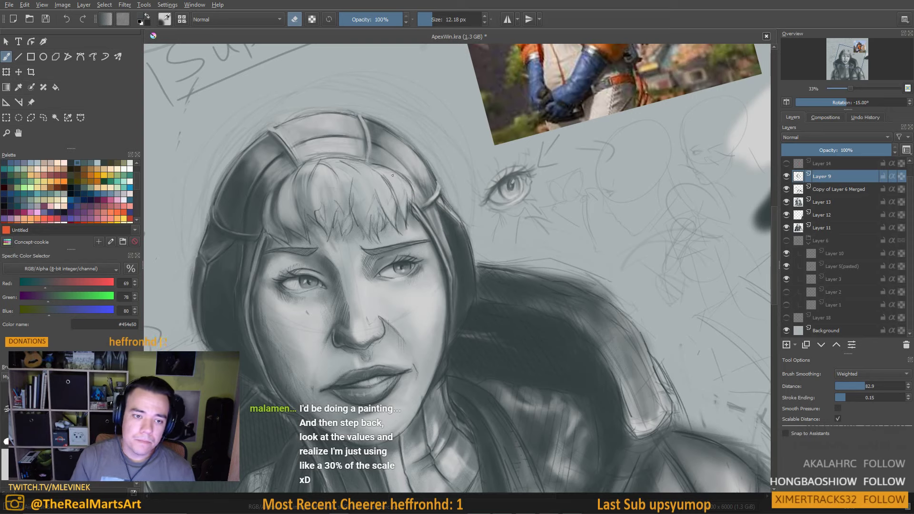
{"action": "left_click_drag", "start_coordinate": [401, 316], "coordinate": [437, 234]}
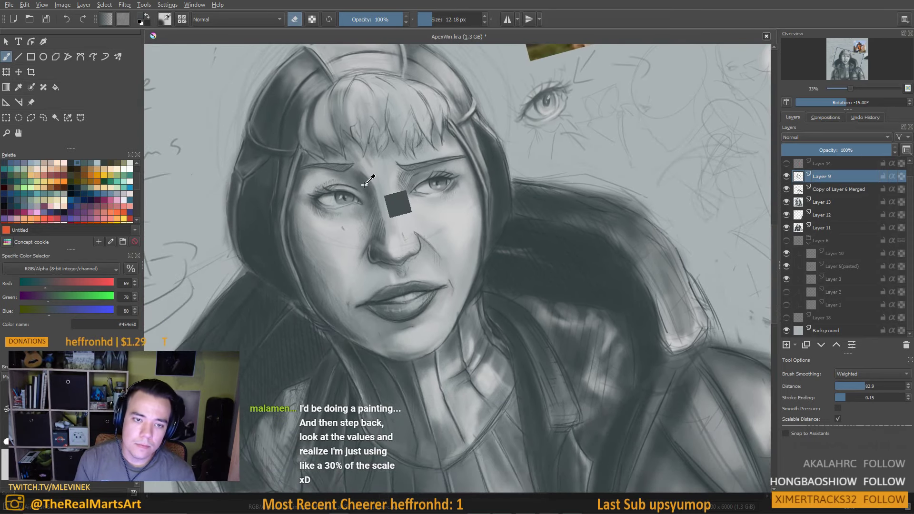
{"action": "left_click", "coordinate": [366, 184], "text": "ctrl"}
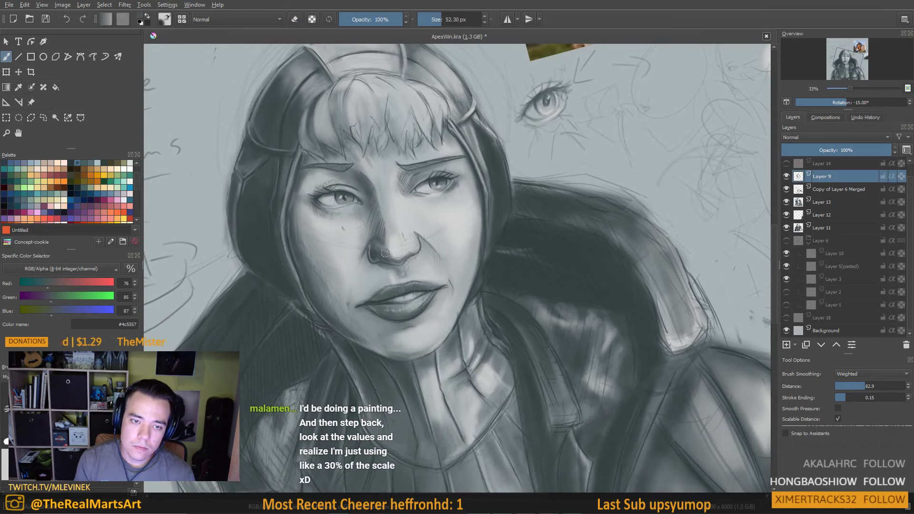
{"action": "left_click_drag", "start_coordinate": [402, 312], "coordinate": [420, 257]}
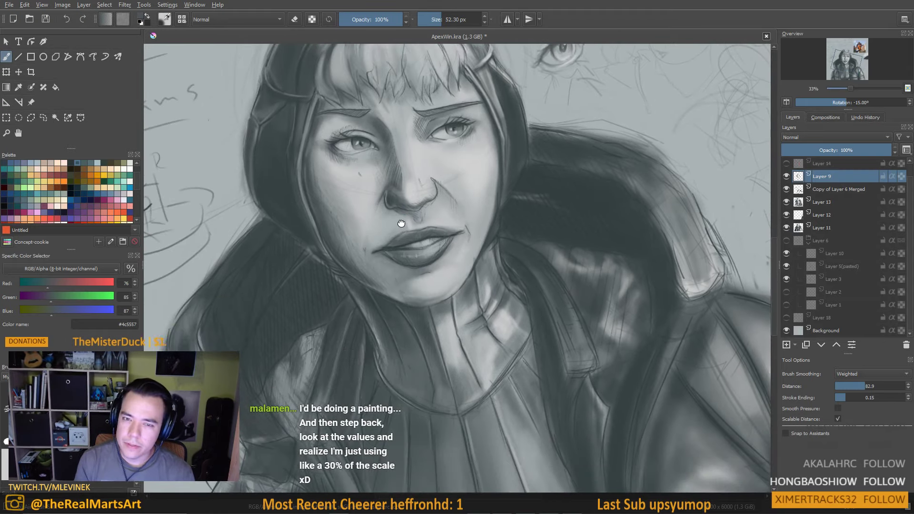
{"action": "left_click_drag", "start_coordinate": [402, 205], "coordinate": [405, 288]}
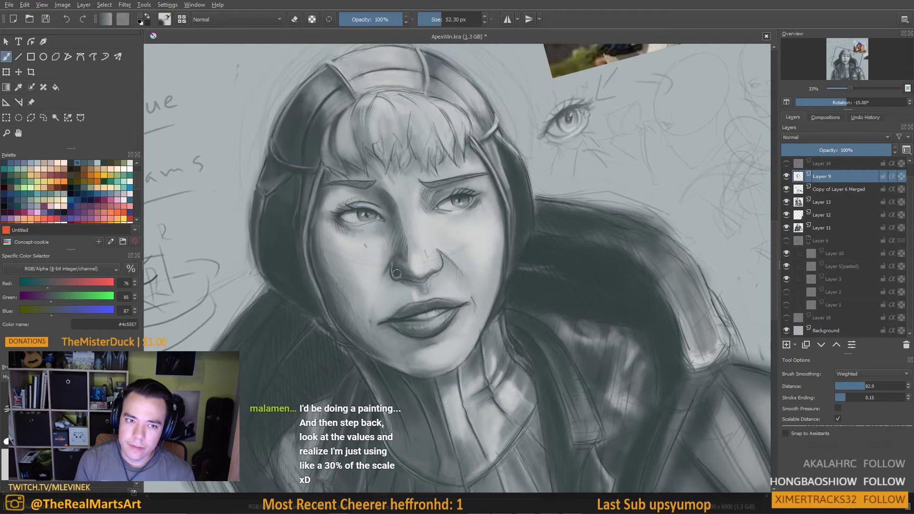
{"action": "left_click", "coordinate": [325, 116], "text": "ctrl"}
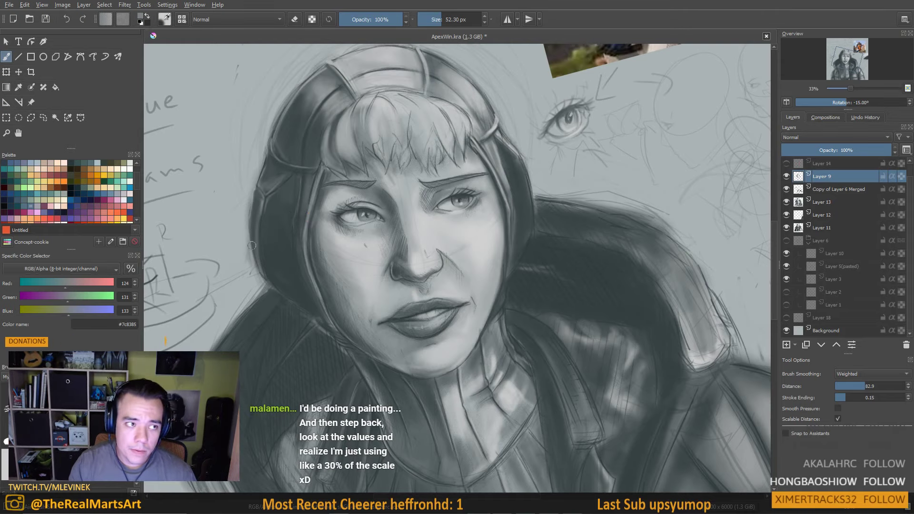
Sample the light grey of RGB 209 from the light patch beside the sketches and set the brush size to about 34 px
{"action": "scroll", "coordinate": [291, 215], "scroll_direction": "down", "scroll_amount": 2}
{"action": "scroll", "coordinate": [297, 241], "scroll_direction": "up", "scroll_amount": 2}
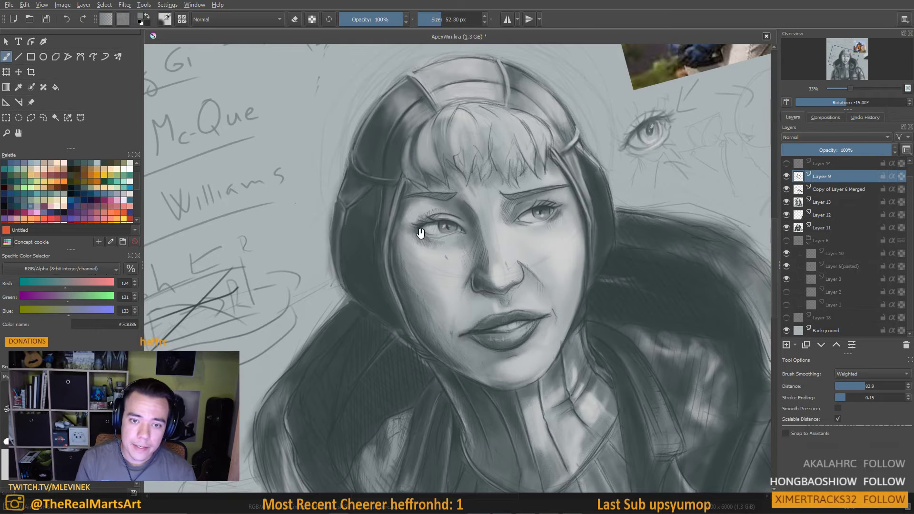
{"action": "left_click_drag", "start_coordinate": [484, 221], "coordinate": [474, 210]}
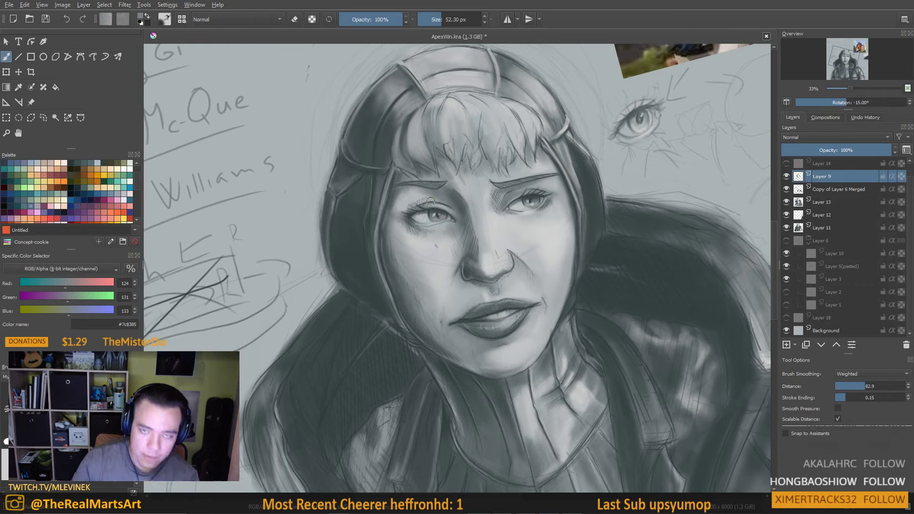
{"action": "mouse_move", "coordinate": [591, 239]}
{"action": "left_mouse_down"}
{"action": "mouse_move", "coordinate": [374, 275]}
{"action": "mouse_move", "coordinate": [324, 271]}
{"action": "left_mouse_up"}
{"action": "left_click_drag", "start_coordinate": [469, 261], "coordinate": [541, 268]}
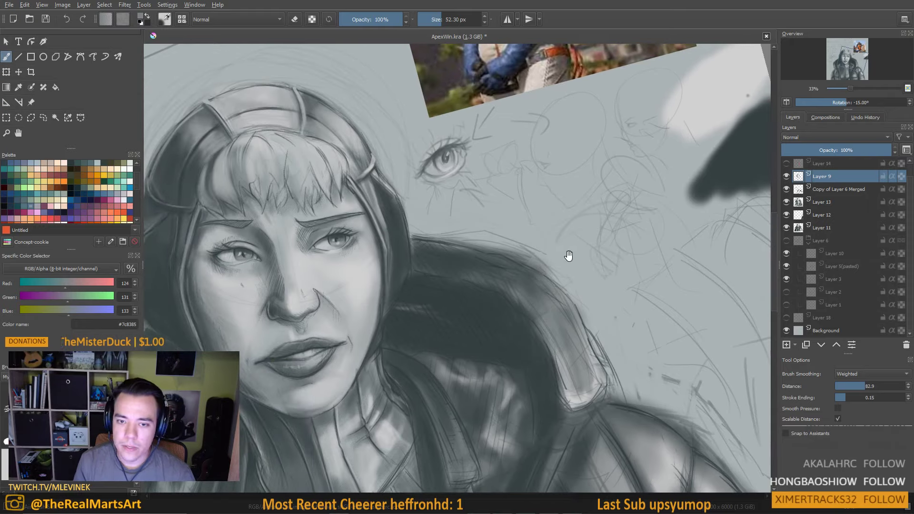
{"action": "left_click_drag", "start_coordinate": [588, 199], "coordinate": [571, 199], "text": "shift"}
{"action": "left_click", "coordinate": [650, 170], "text": "ctrl"}
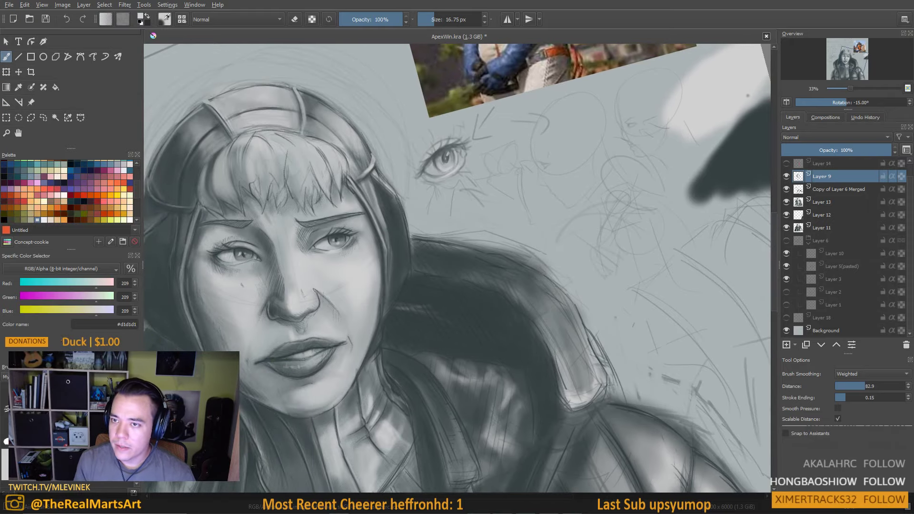
{"action": "mouse_move", "coordinate": [644, 191]}
{"action": "left_mouse_down"}
{"action": "mouse_move", "coordinate": [651, 176]}
{"action": "mouse_move", "coordinate": [629, 226]}
{"action": "mouse_move", "coordinate": [593, 242]}
{"action": "left_mouse_up"}
{"action": "key", "text": "bracketright"}
{"action": "key", "text": "bracketright"}
Examine the portrait's values from the whole figure and reference photo down to a close view of the face
{"action": "scroll", "coordinate": [565, 201], "scroll_direction": "down", "scroll_amount": 1}
{"action": "scroll", "coordinate": [582, 229], "scroll_direction": "up", "scroll_amount": 2}
{"action": "scroll", "coordinate": [593, 241], "scroll_direction": "down", "scroll_amount": 1}
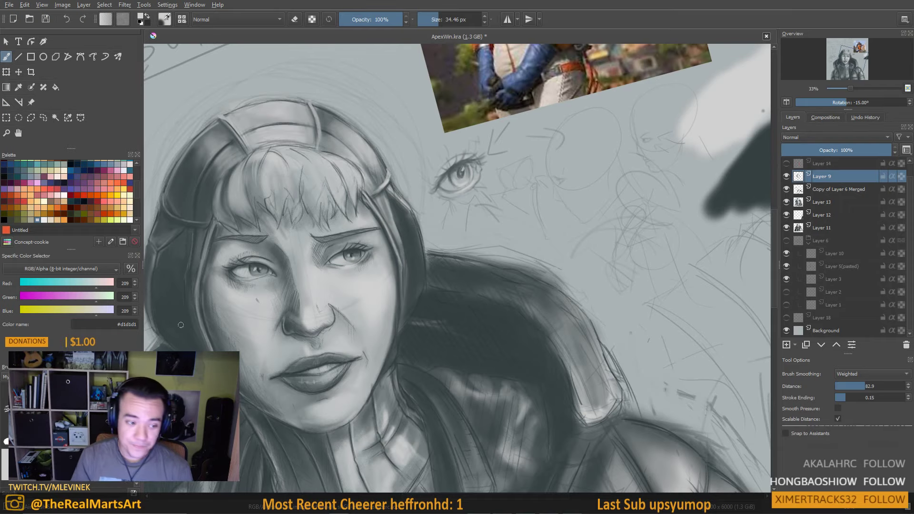
{"action": "scroll", "coordinate": [357, 238], "scroll_direction": "down", "scroll_amount": 1}
{"action": "left_click_drag", "start_coordinate": [341, 271], "coordinate": [421, 267]}
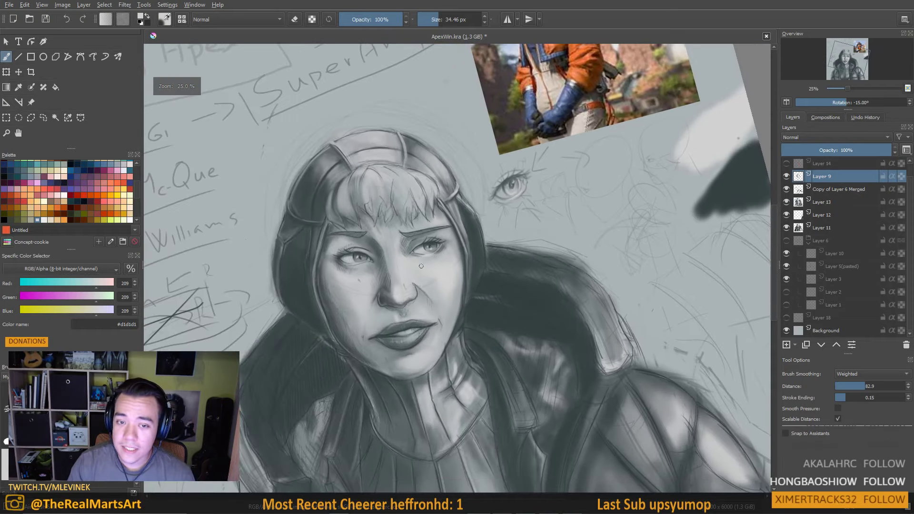
{"action": "scroll", "coordinate": [421, 266], "scroll_direction": "up", "scroll_amount": 1}
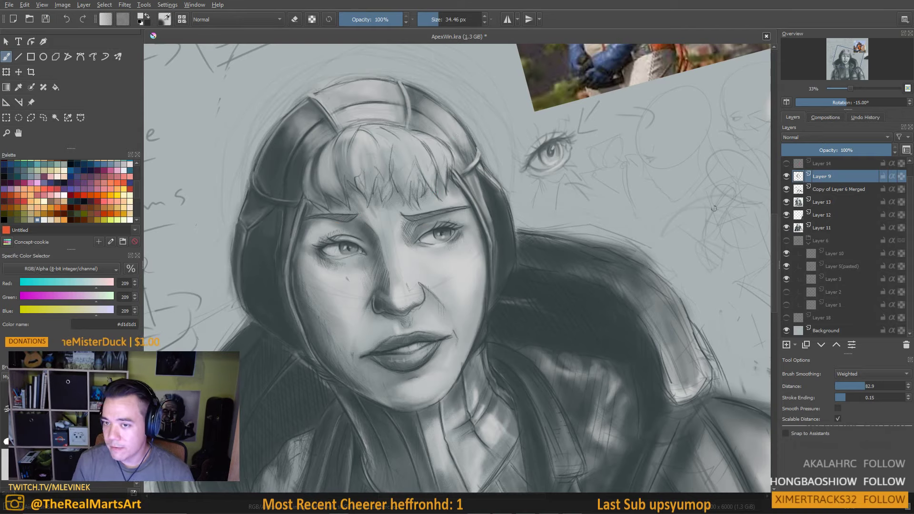
{"action": "scroll", "coordinate": [559, 217], "scroll_direction": "down", "scroll_amount": 2}
{"action": "left_click_drag", "start_coordinate": [559, 218], "coordinate": [516, 233]}
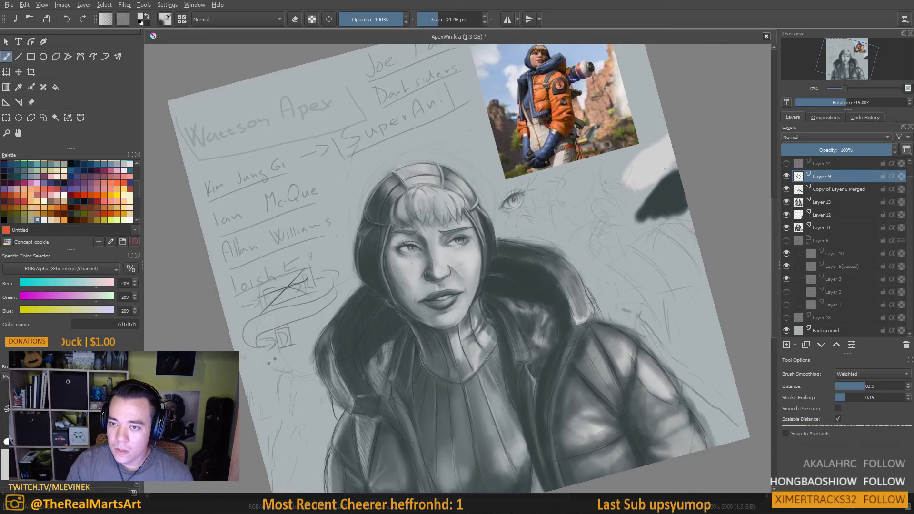
{"action": "key", "text": "plus"}
{"action": "key", "text": "plus"}
{"action": "key", "text": "plus"}
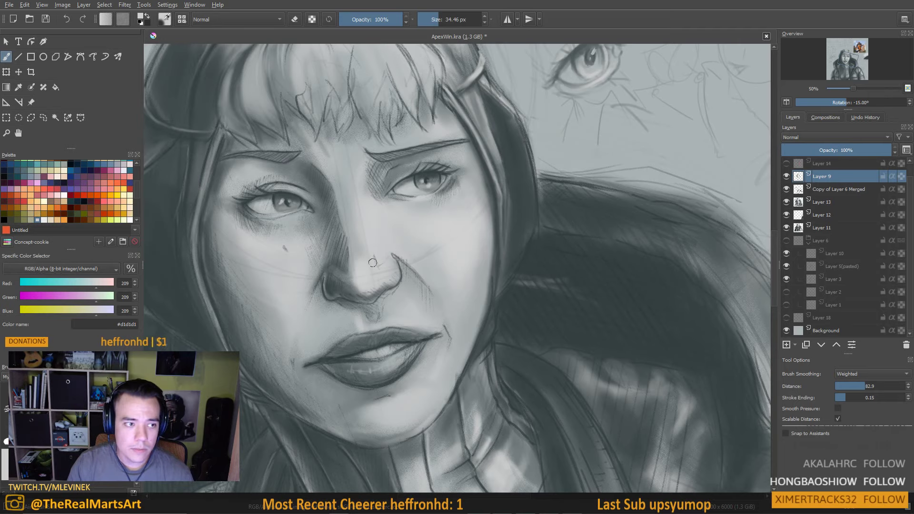
{"action": "left_click", "coordinate": [172, 6]}
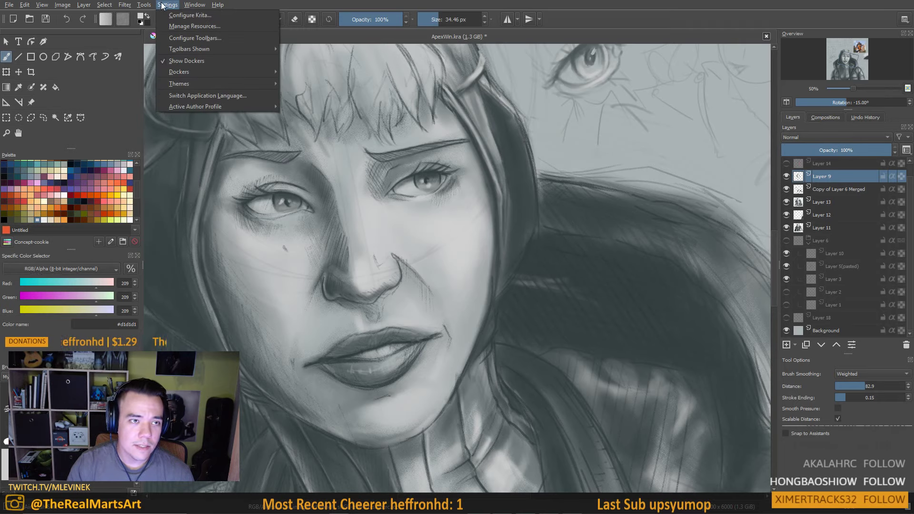
{"action": "mouse_move", "coordinate": [196, 74]}
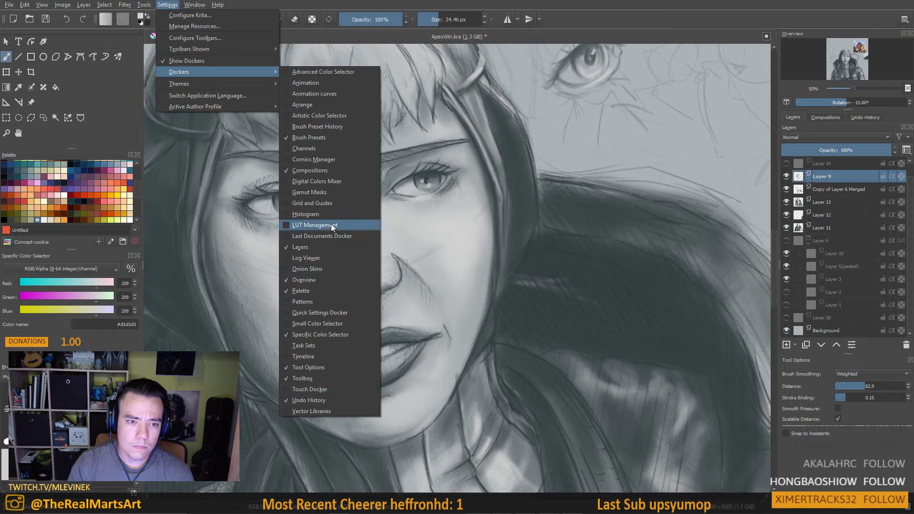
{"action": "left_click", "coordinate": [330, 116]}
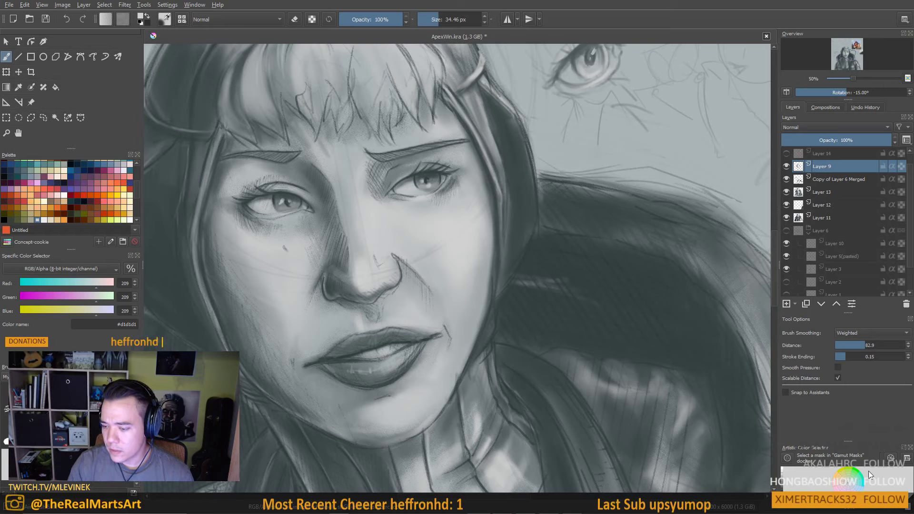
{"action": "left_click_drag", "start_coordinate": [816, 448], "coordinate": [421, 164]}
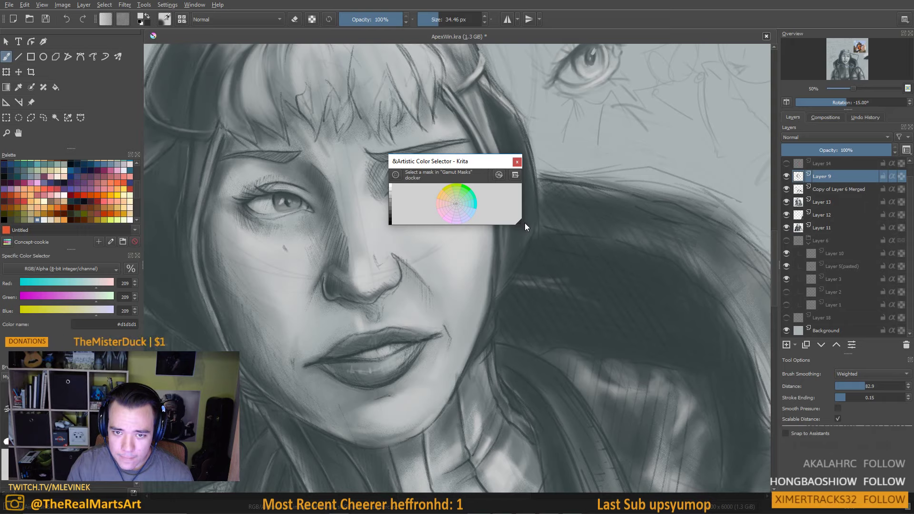
{"action": "left_click_drag", "start_coordinate": [520, 223], "coordinate": [646, 223]}
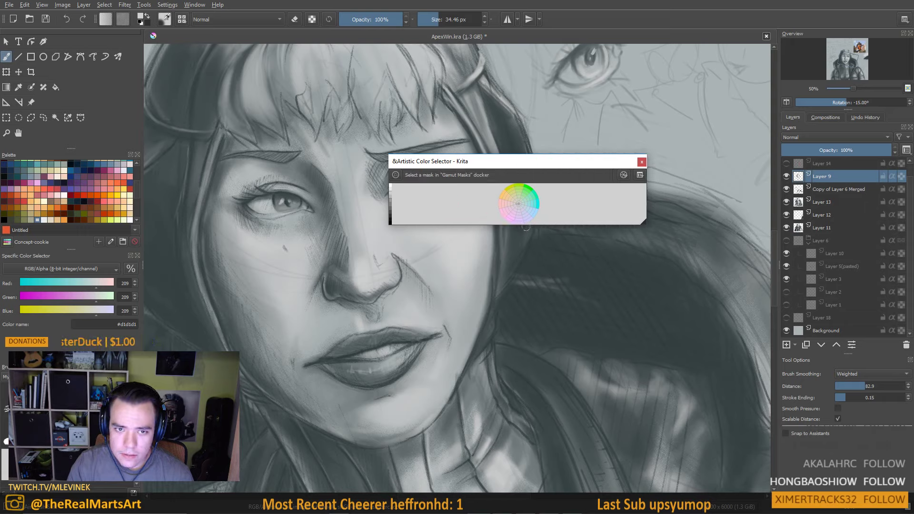
{"action": "left_click", "coordinate": [642, 162]}
Show the Advanced Color Selector docker and place its floating window over the canvas beside the portrait's nose
{"action": "left_click", "coordinate": [164, 5]}
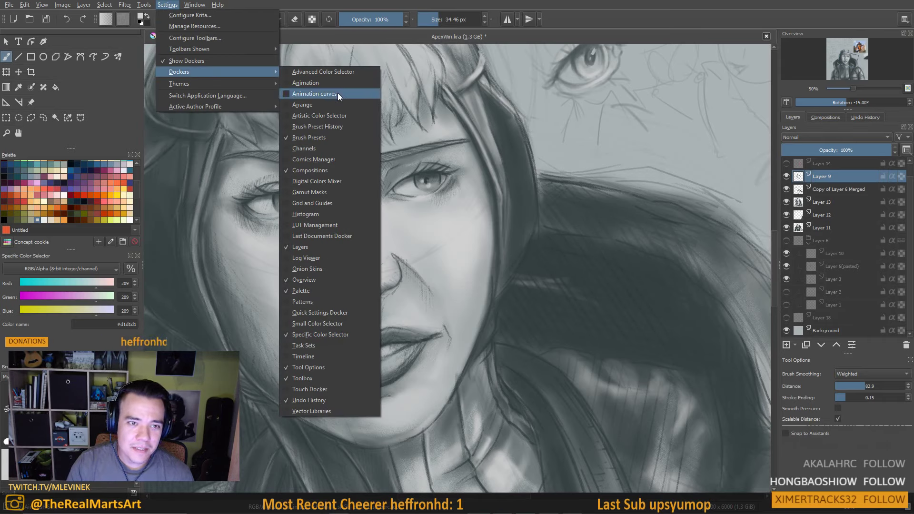
{"action": "left_click", "coordinate": [336, 72]}
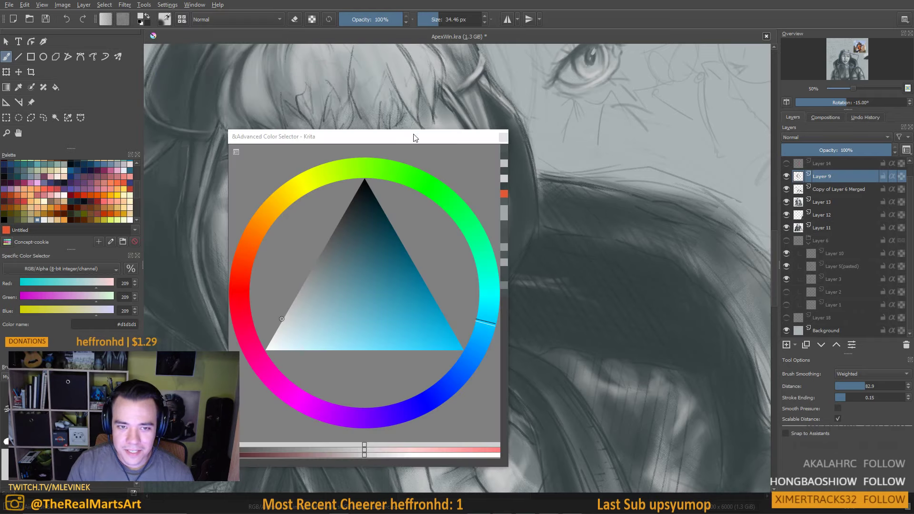
{"action": "left_click_drag", "start_coordinate": [415, 137], "coordinate": [569, 89]}
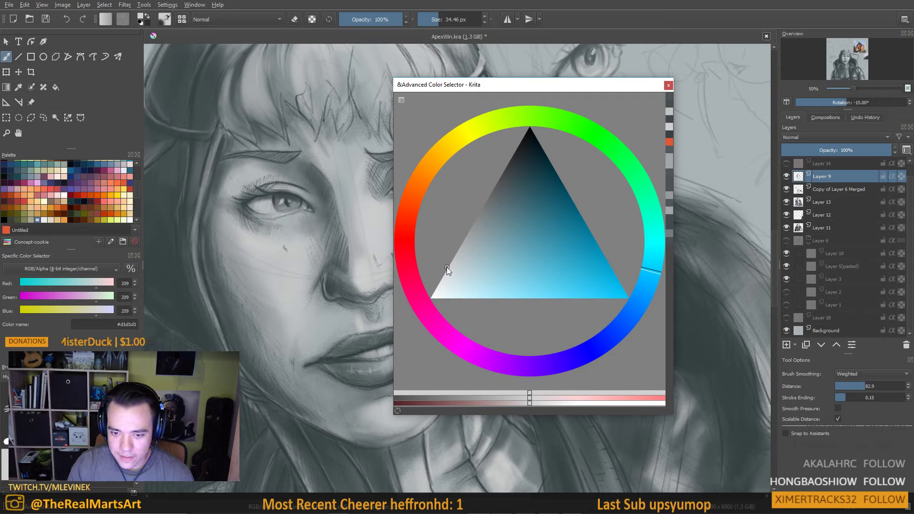
Review the colour models offered by the Specific Color Selector and keep RGB/Alpha
{"action": "left_click", "coordinate": [96, 269]}
{"action": "left_click", "coordinate": [52, 285]}
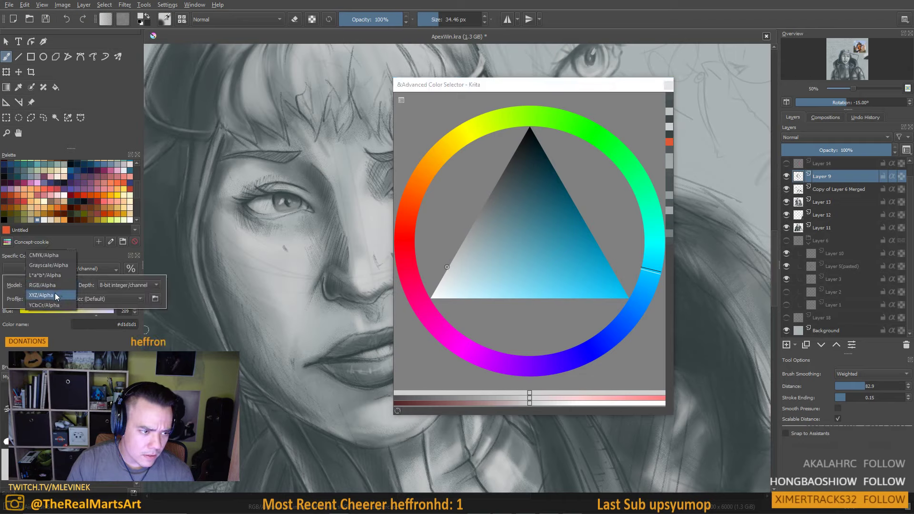
{"action": "left_click", "coordinate": [42, 286]}
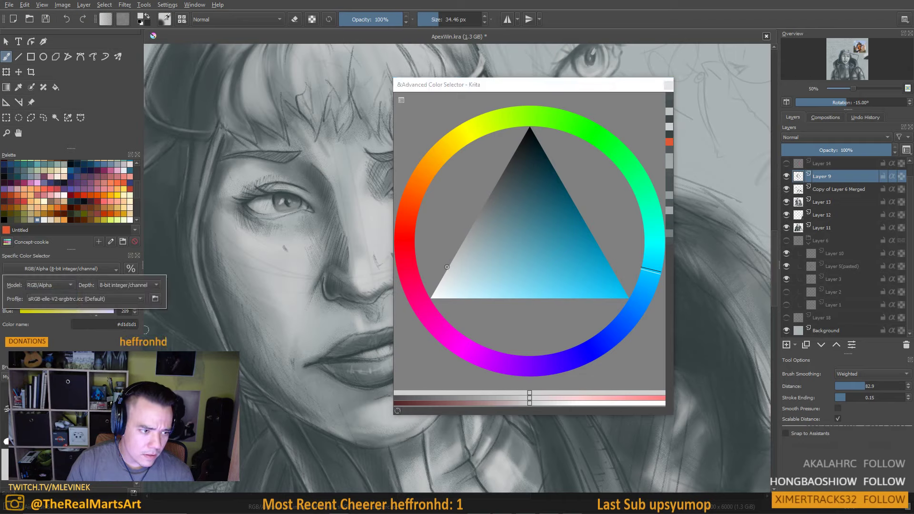
{"action": "left_click", "coordinate": [95, 255]}
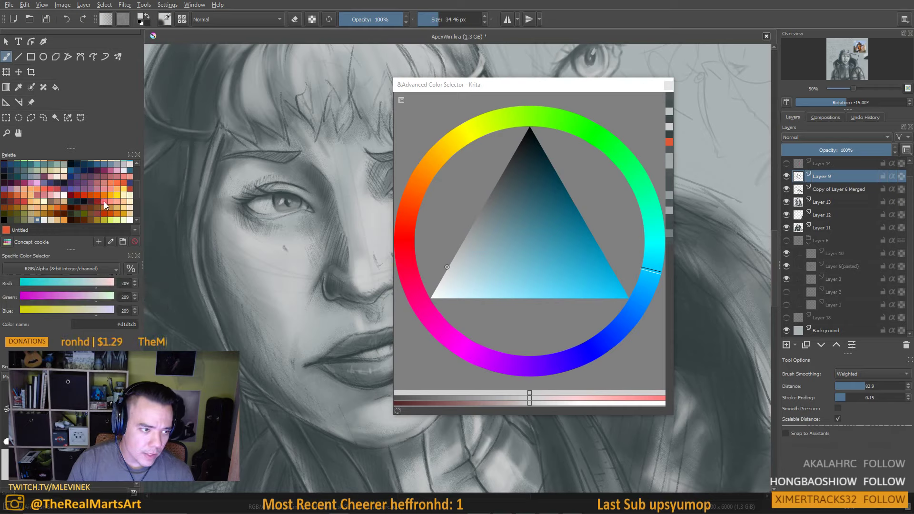
{"action": "left_click", "coordinate": [171, 4]}
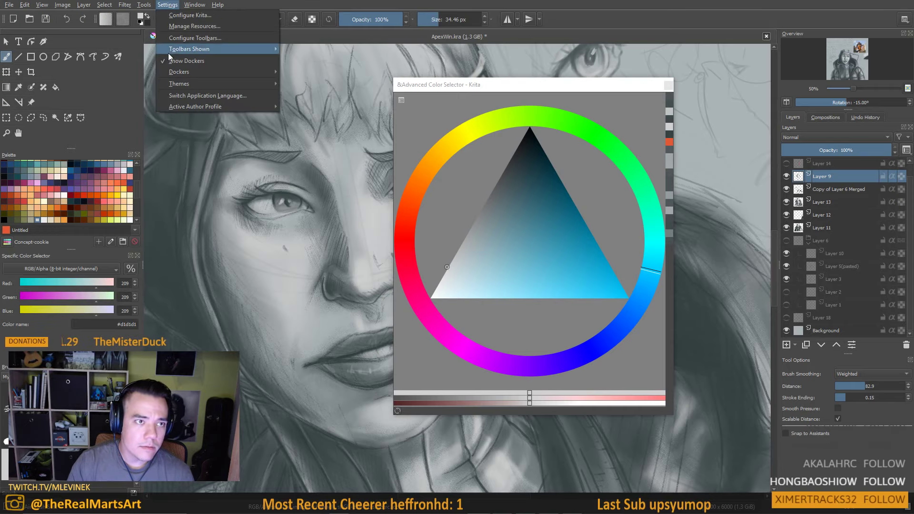
{"action": "mouse_move", "coordinate": [194, 84]}
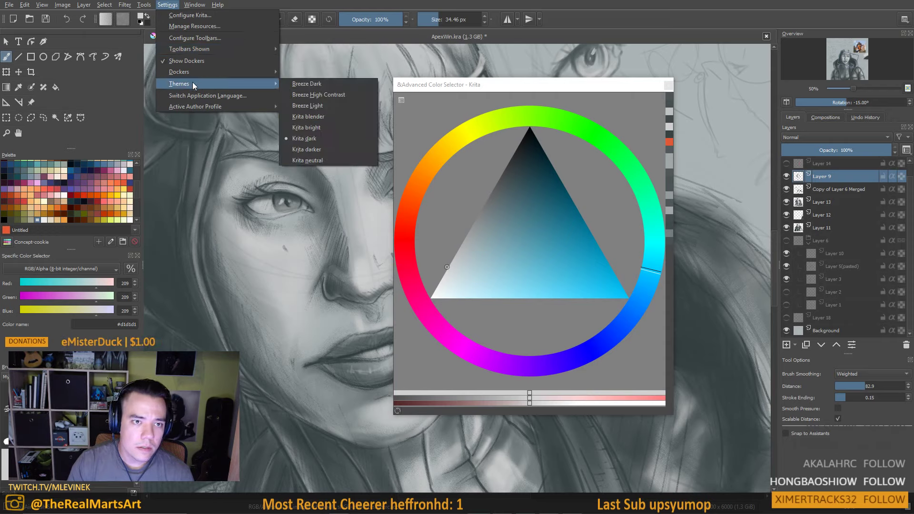
{"action": "mouse_move", "coordinate": [150, 4]}
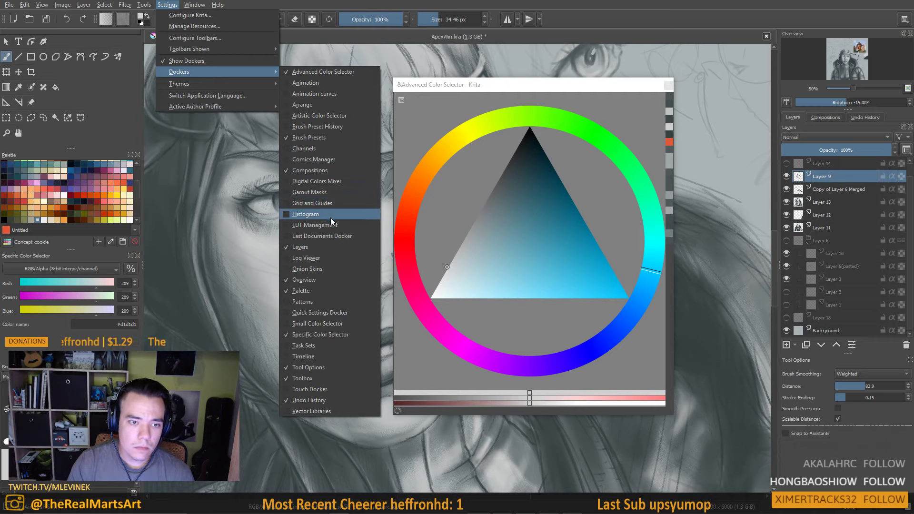
{"action": "left_click", "coordinate": [286, 181]}
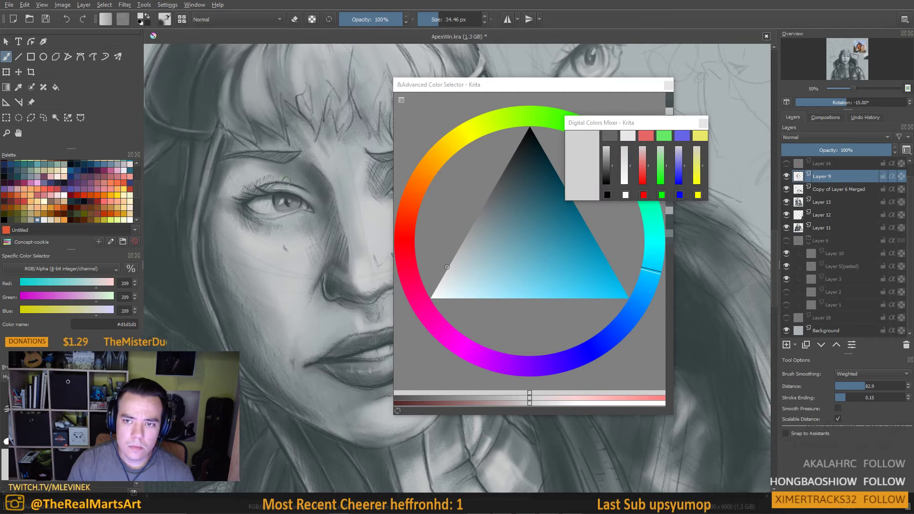
{"action": "left_click", "coordinate": [702, 123]}
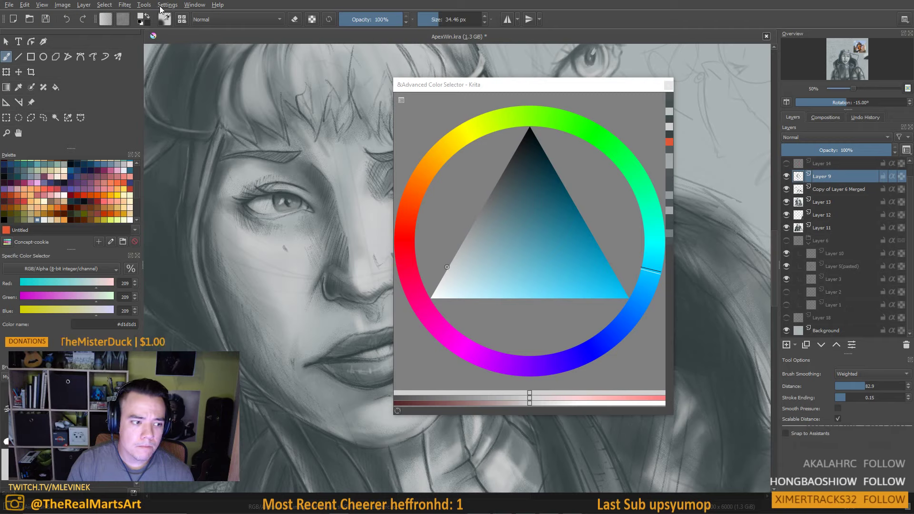
{"action": "left_click", "coordinate": [81, 270]}
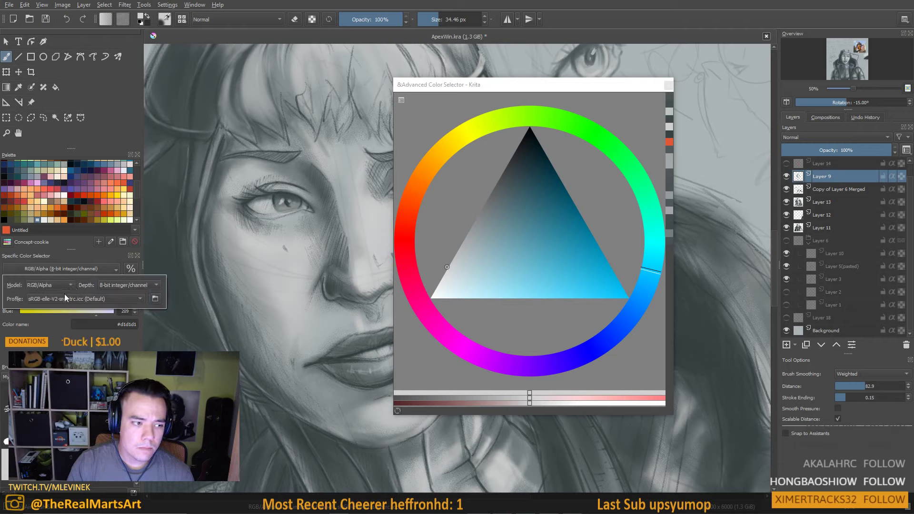
{"action": "left_click", "coordinate": [79, 257]}
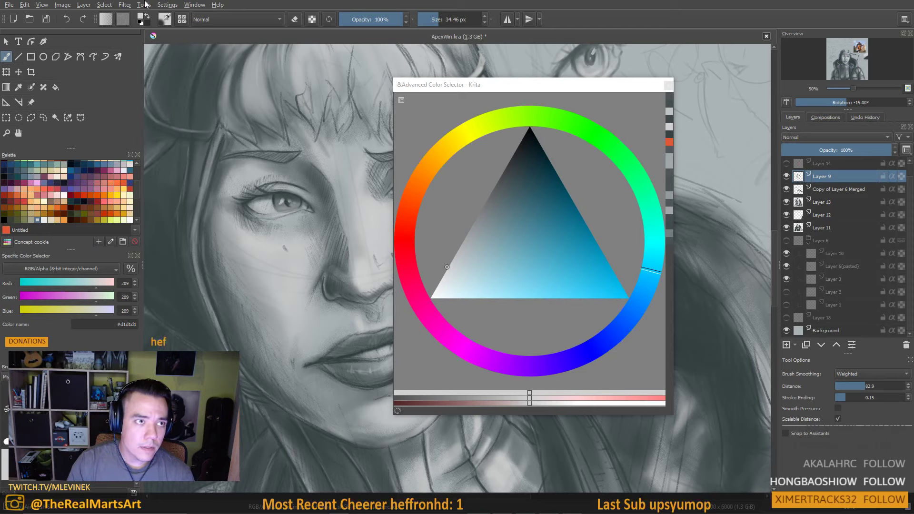
{"action": "left_click", "coordinate": [167, 4]}
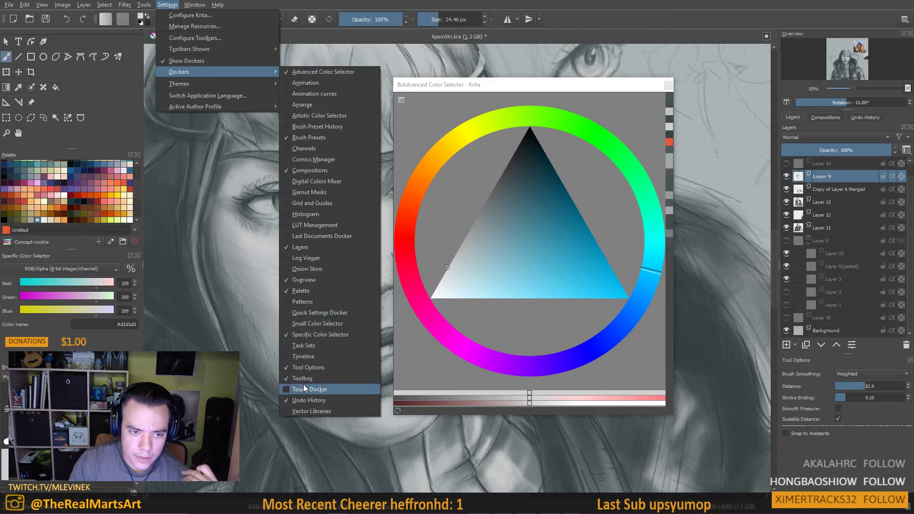
{"action": "left_click", "coordinate": [187, 319]}
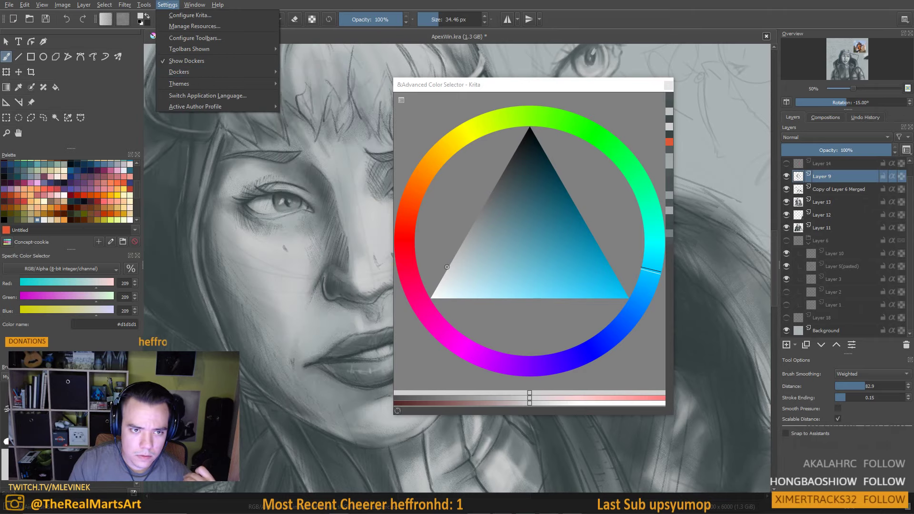
Try the XYZ/Alpha, L*a*b*/Alpha and CMYK/Alpha models in the Specific Color Selector, and return it to RGB/Alpha
{"action": "left_click", "coordinate": [53, 268]}
{"action": "left_click", "coordinate": [59, 285]}
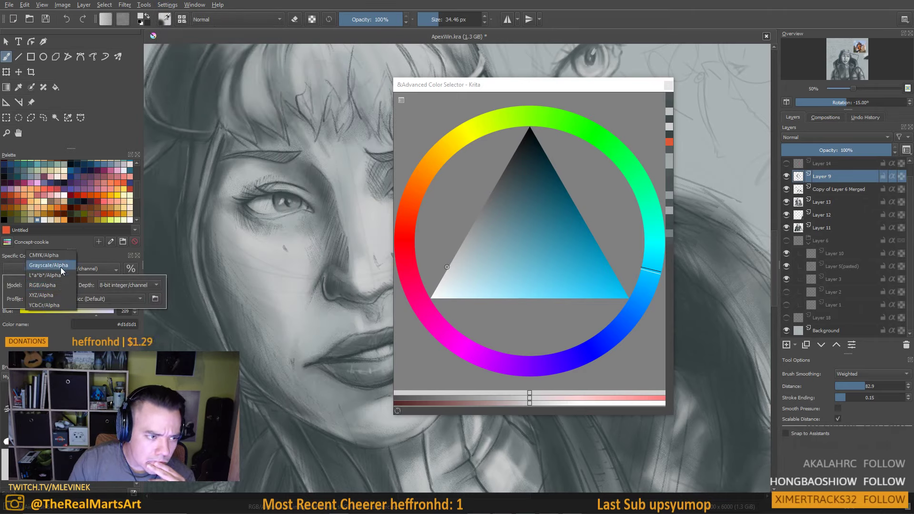
{"action": "left_click", "coordinate": [58, 294]}
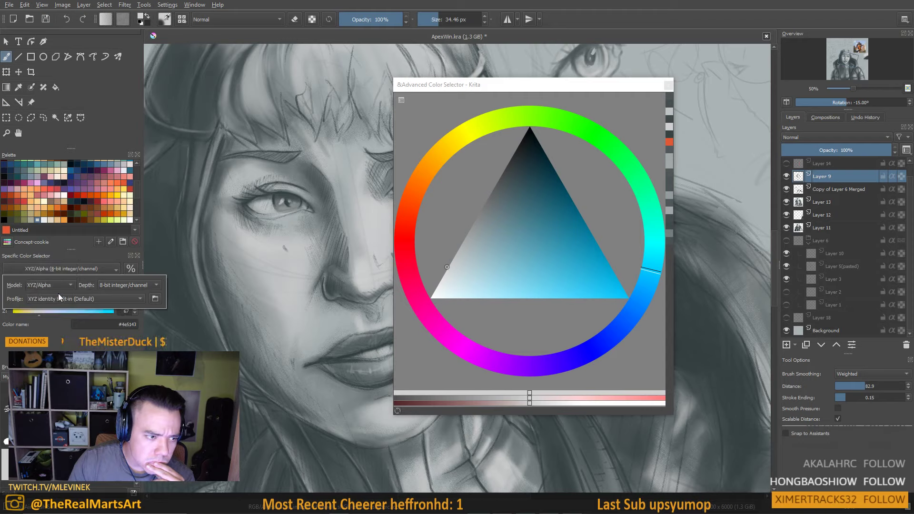
{"action": "left_click", "coordinate": [58, 271]}
{"action": "left_click", "coordinate": [56, 275]}
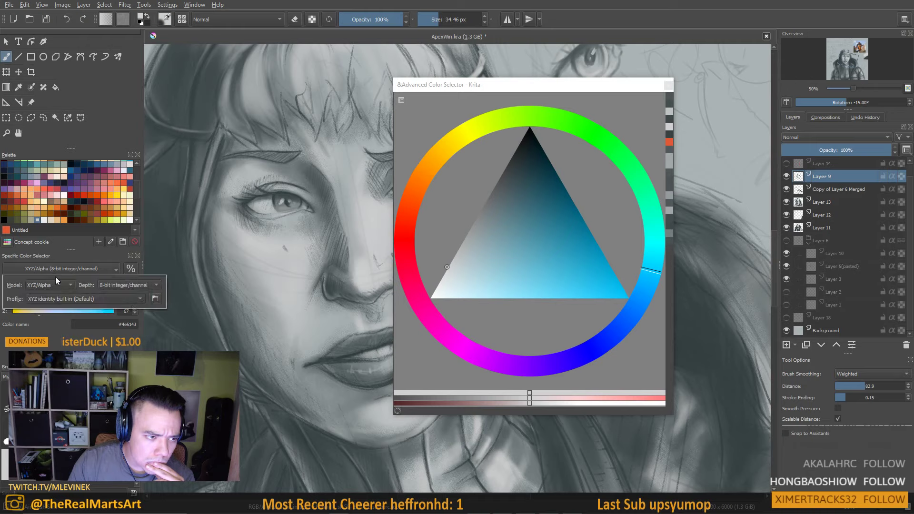
{"action": "left_click", "coordinate": [50, 284]}
{"action": "left_click", "coordinate": [50, 296]}
{"action": "left_click", "coordinate": [49, 285]}
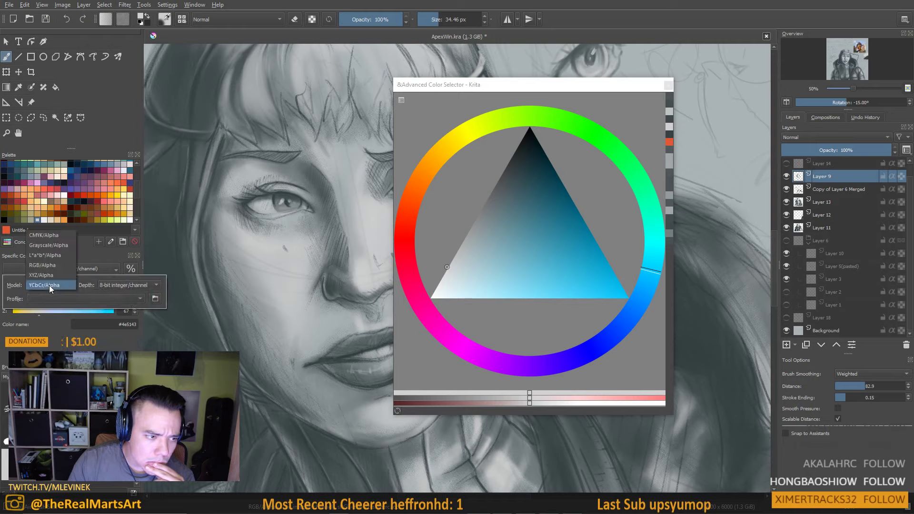
{"action": "left_click", "coordinate": [58, 255]}
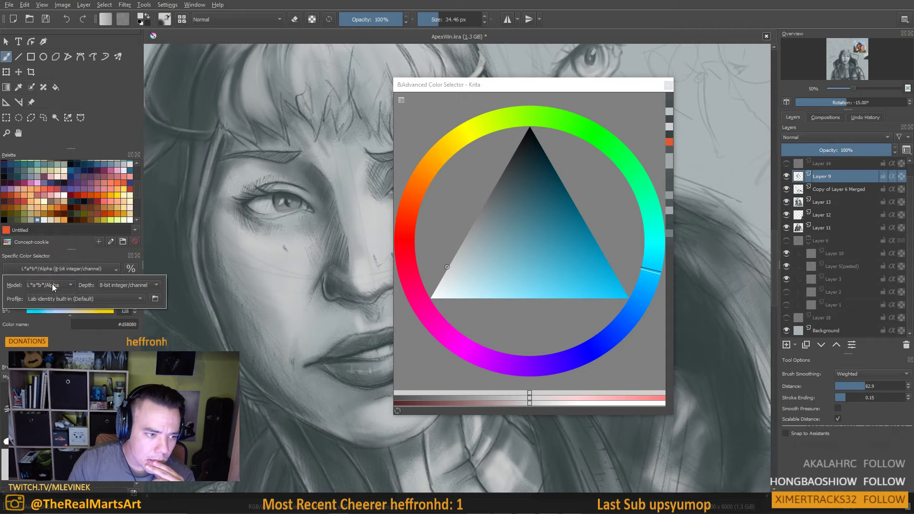
{"action": "left_click", "coordinate": [52, 284]}
{"action": "left_click", "coordinate": [53, 267]}
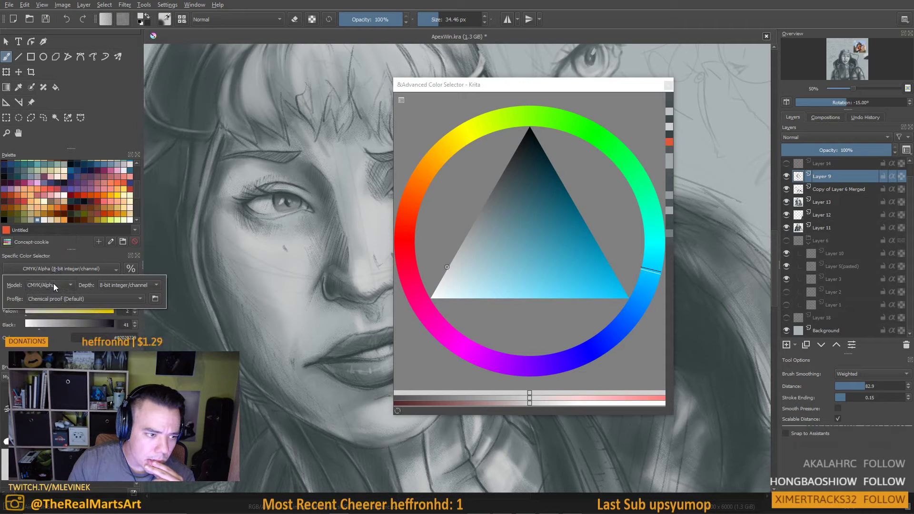
{"action": "left_click", "coordinate": [53, 283]}
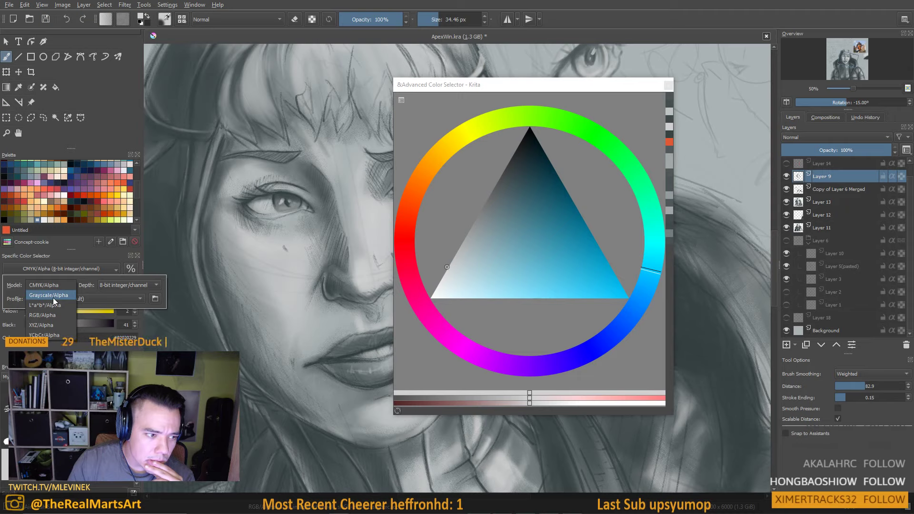
{"action": "left_click", "coordinate": [59, 316]}
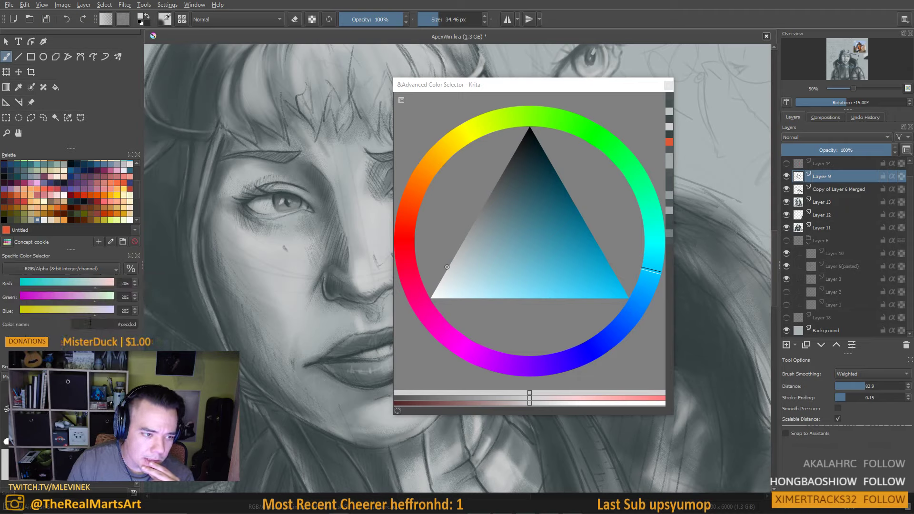
Inspect the Advanced Color Selector's behaviour and colour selector settings, and leave them without changes
{"action": "left_click_drag", "start_coordinate": [498, 86], "coordinate": [502, 80]}
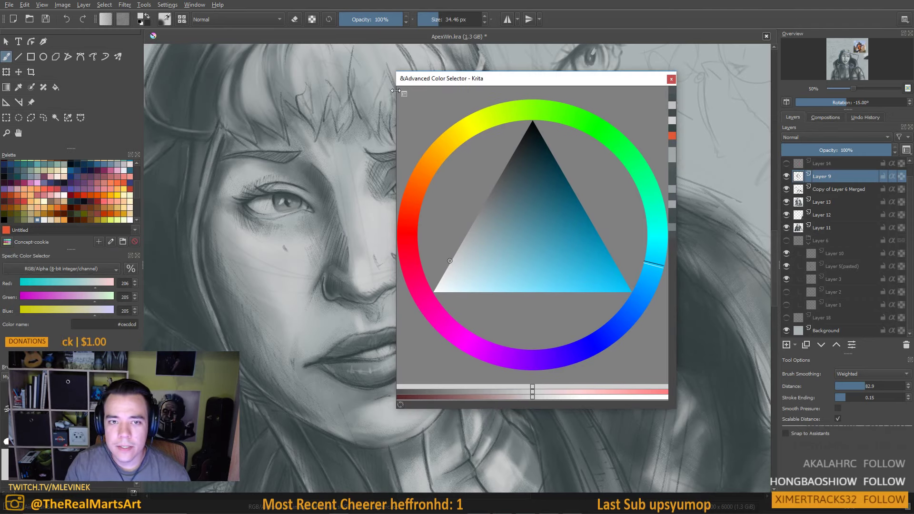
{"action": "left_click", "coordinate": [405, 94]}
{"action": "left_click", "coordinate": [396, 172]}
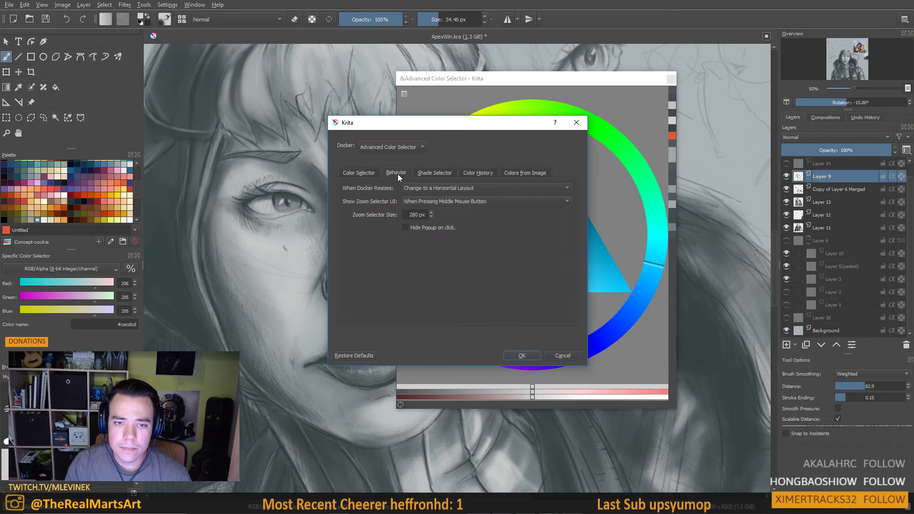
{"action": "left_click", "coordinate": [362, 173]}
{"action": "left_click", "coordinate": [577, 123]}
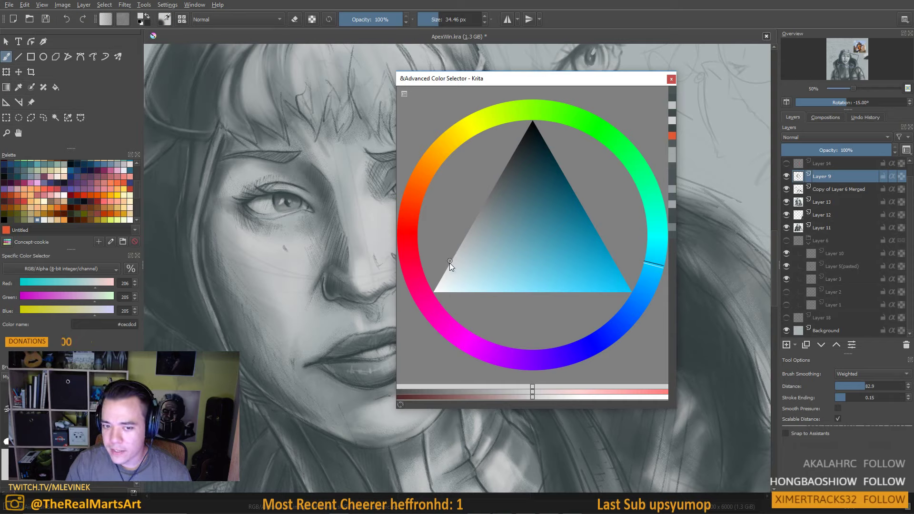
Sample the grey of RGB 186, 189, 189 from beside the nose bridge, pick a lighter grey in the Advanced Color Selector, and hide the docker
{"action": "left_click", "coordinate": [316, 220], "text": "ctrl"}
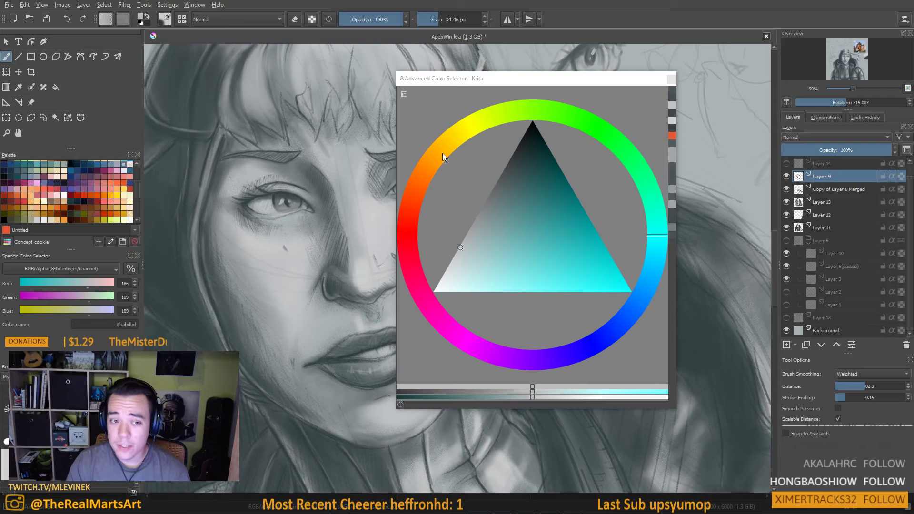
{"action": "left_click_drag", "start_coordinate": [497, 80], "coordinate": [543, 73]}
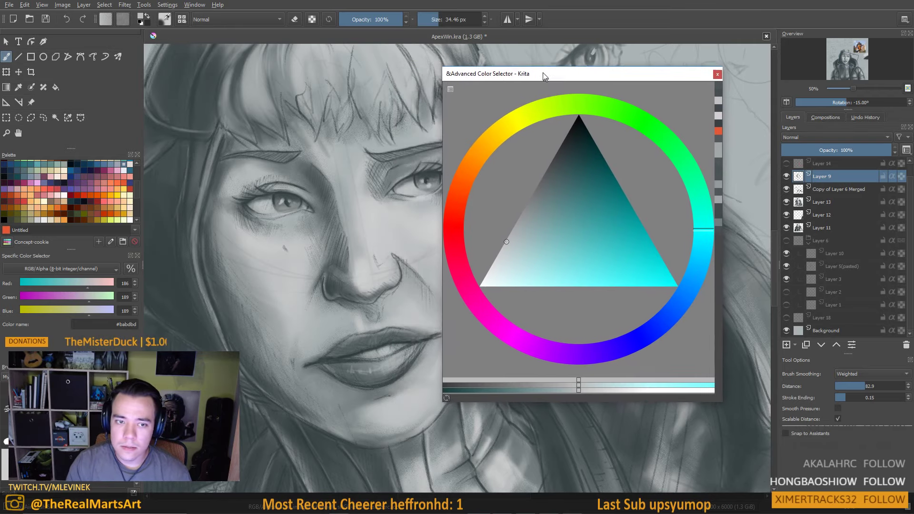
{"action": "left_click_drag", "start_coordinate": [504, 247], "coordinate": [499, 262]}
{"action": "left_click", "coordinate": [716, 72]}
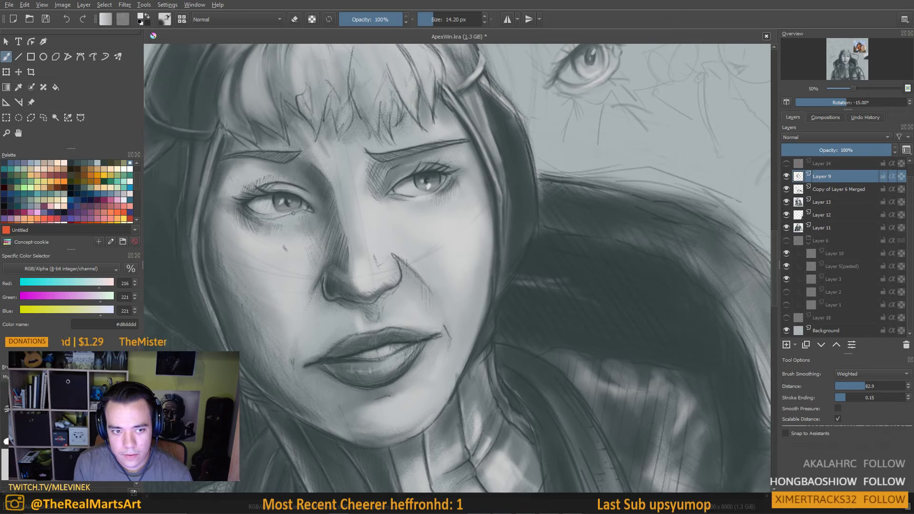
Sample the dark grey of RGB 65, 74, 76 from the hood's shadowed edge and set the brush size to about 29 px
{"action": "scroll", "coordinate": [407, 193], "scroll_direction": "down", "scroll_amount": 3}
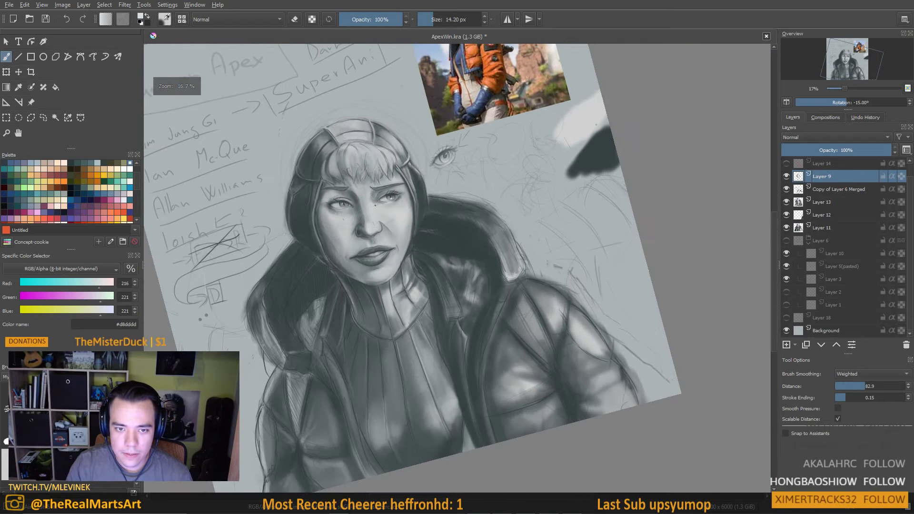
{"action": "scroll", "coordinate": [373, 196], "scroll_direction": "up", "scroll_amount": 3}
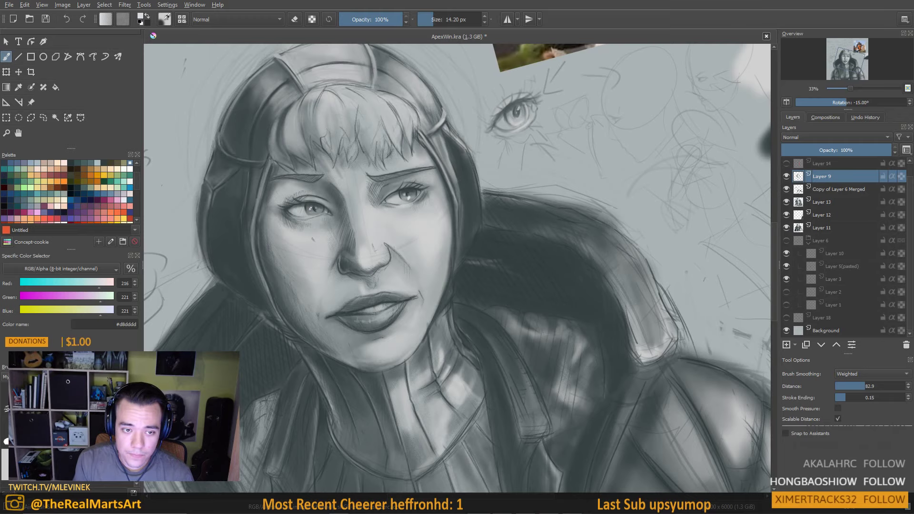
{"action": "scroll", "coordinate": [314, 215], "scroll_direction": "down", "scroll_amount": 3}
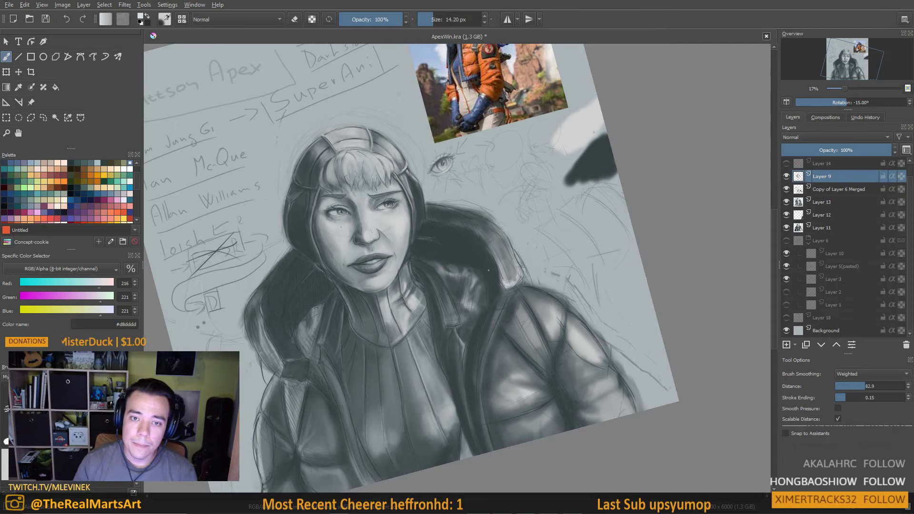
{"action": "scroll", "coordinate": [498, 154], "scroll_direction": "up", "scroll_amount": 4}
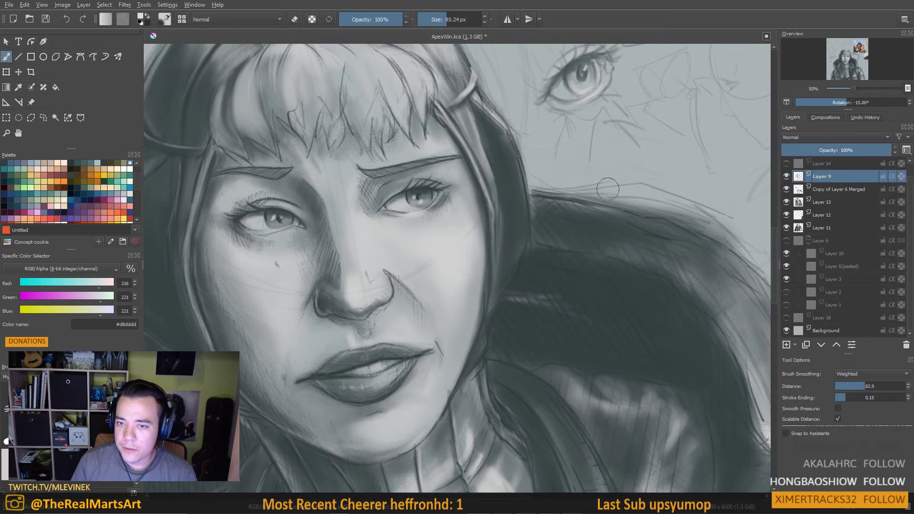
{"action": "left_click_drag", "start_coordinate": [611, 207], "coordinate": [612, 262]}
{"action": "left_click", "coordinate": [522, 252], "text": "ctrl"}
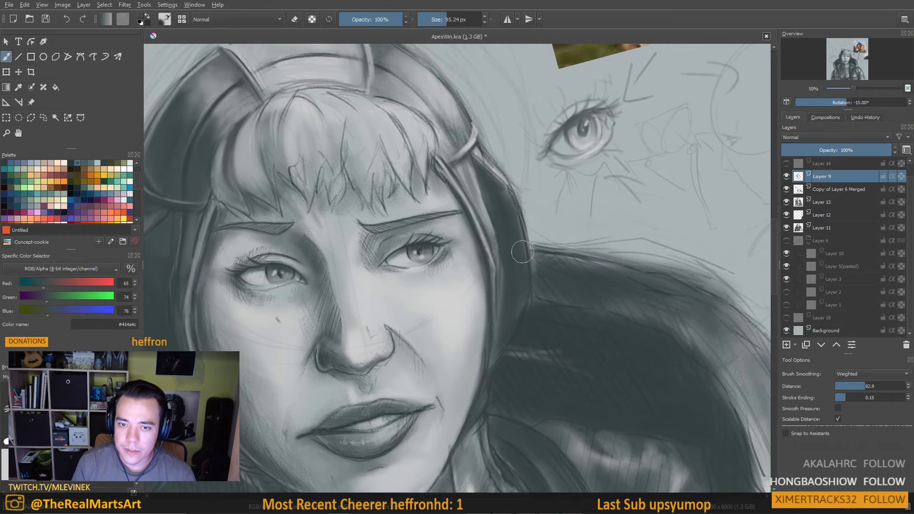
{"action": "left_click_drag", "start_coordinate": [513, 307], "coordinate": [518, 307], "text": "shift"}
{"action": "left_click_drag", "start_coordinate": [515, 276], "coordinate": [430, 321]}
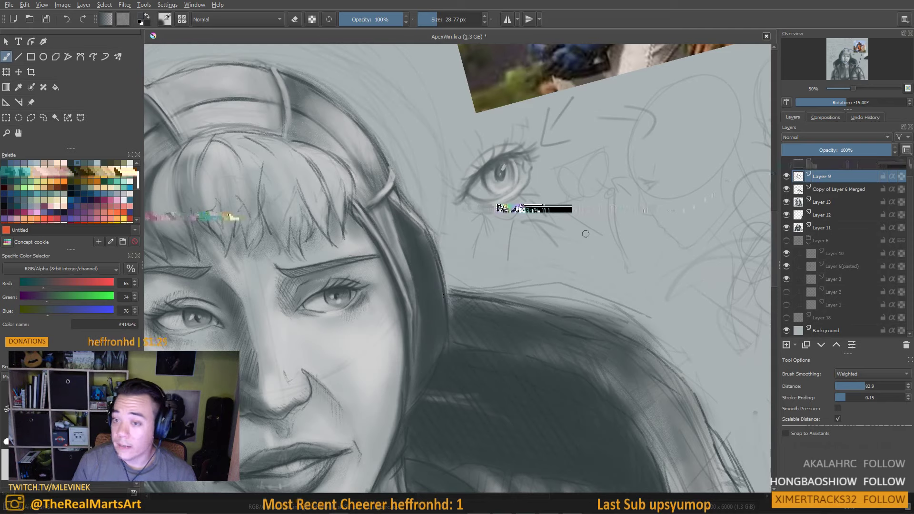
{"action": "mouse_move", "coordinate": [495, 323]}
{"action": "left_mouse_down"}
{"action": "mouse_move", "coordinate": [525, 287]}
{"action": "mouse_move", "coordinate": [545, 237]}
{"action": "left_mouse_up"}
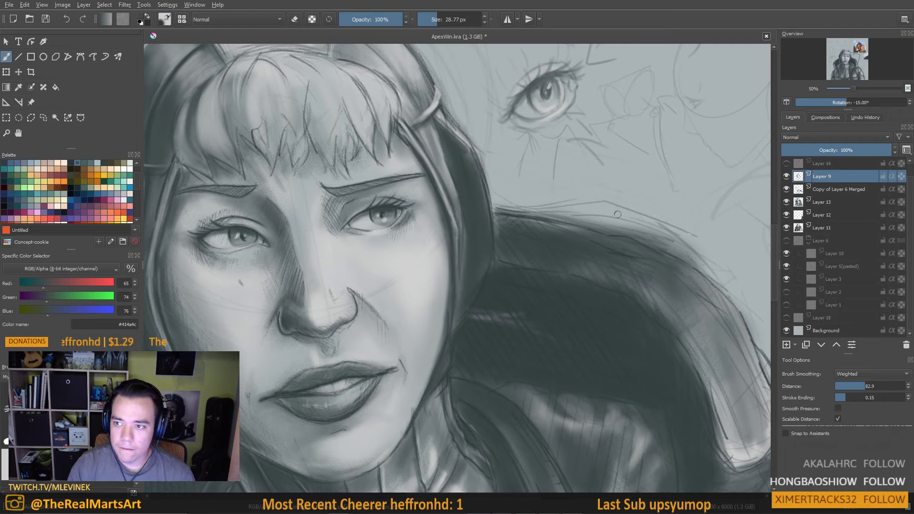
Show the Advanced Color Selector docker again and dock it as a tab together with the Specific Color Selector below the palette
{"action": "left_click", "coordinate": [167, 4]}
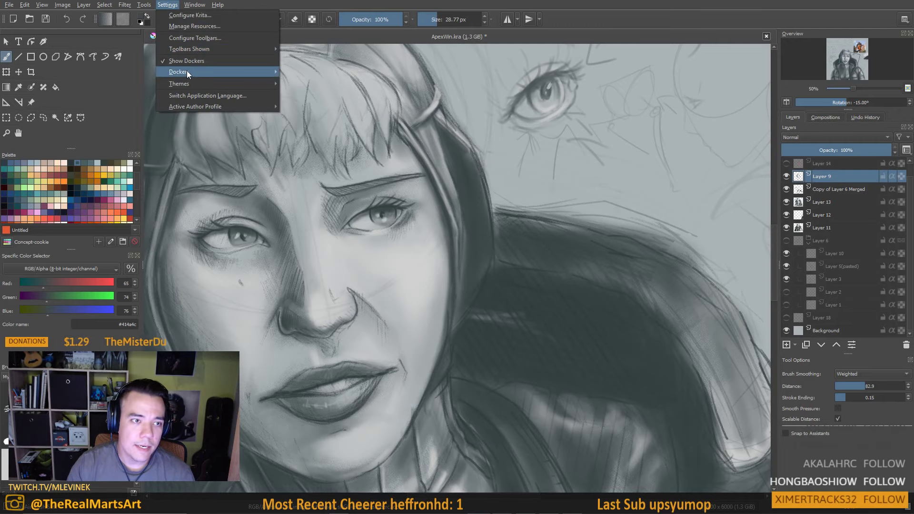
{"action": "mouse_move", "coordinate": [186, 71]}
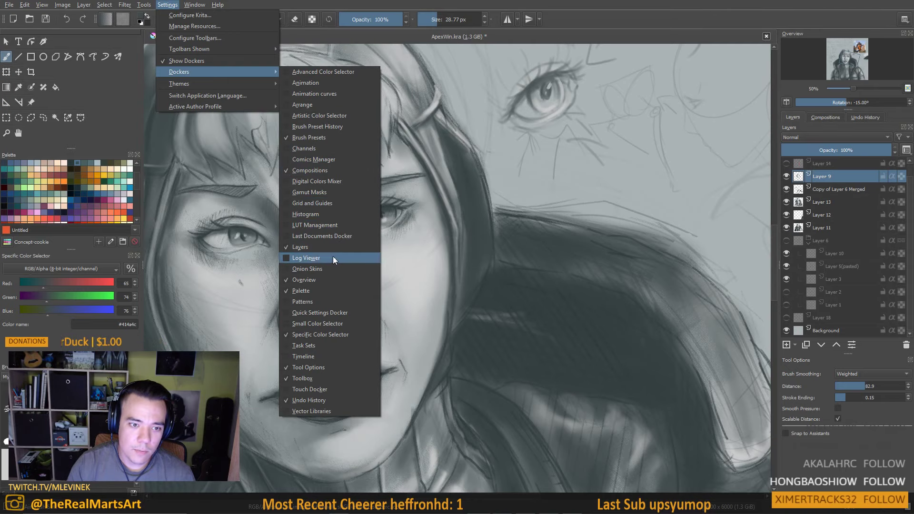
{"action": "left_click", "coordinate": [291, 72]}
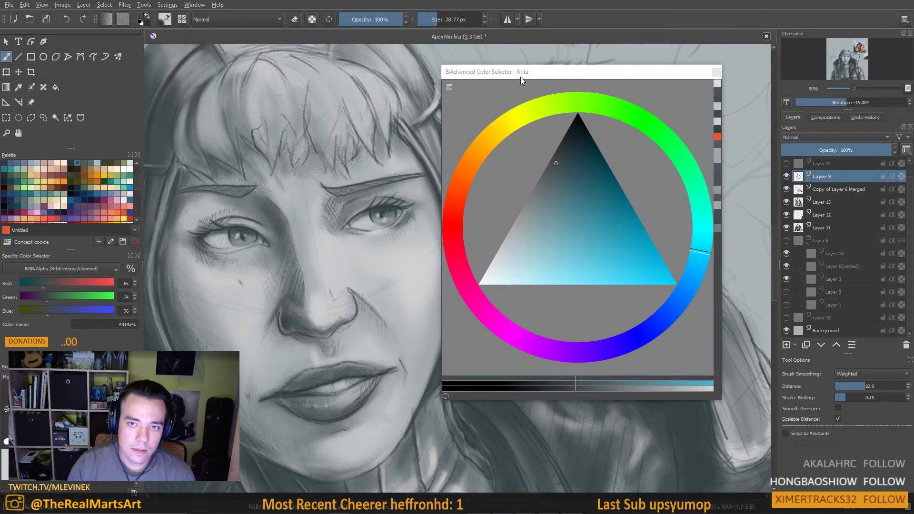
{"action": "left_click_drag", "start_coordinate": [514, 70], "coordinate": [90, 301]}
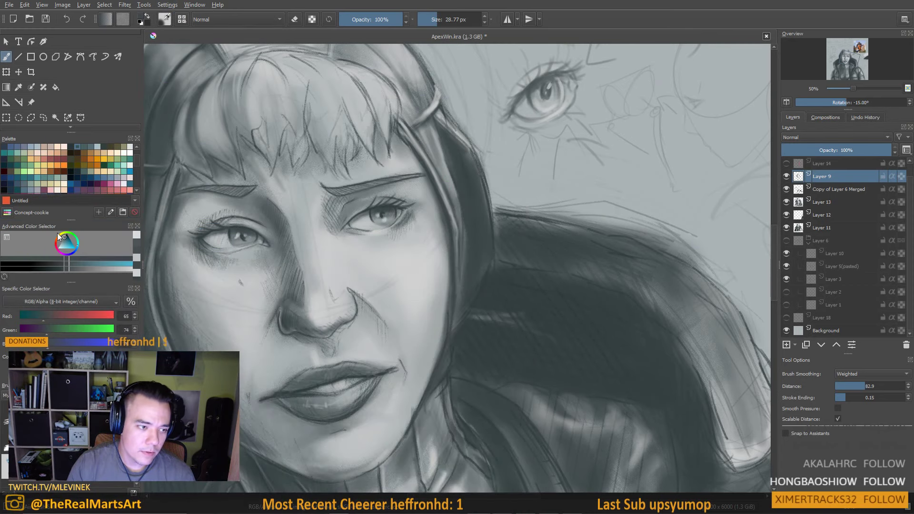
{"action": "left_click_drag", "start_coordinate": [36, 224], "coordinate": [32, 290]}
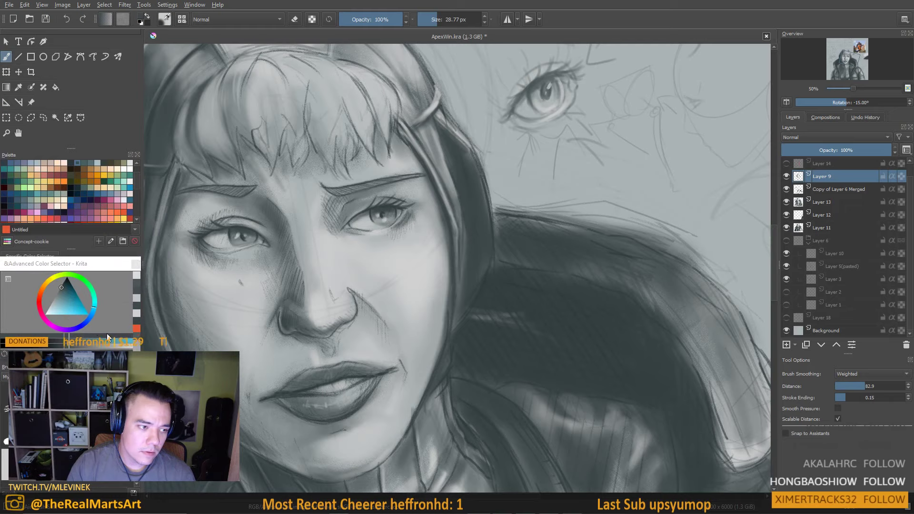
{"action": "left_click_drag", "start_coordinate": [71, 248], "coordinate": [75, 206]}
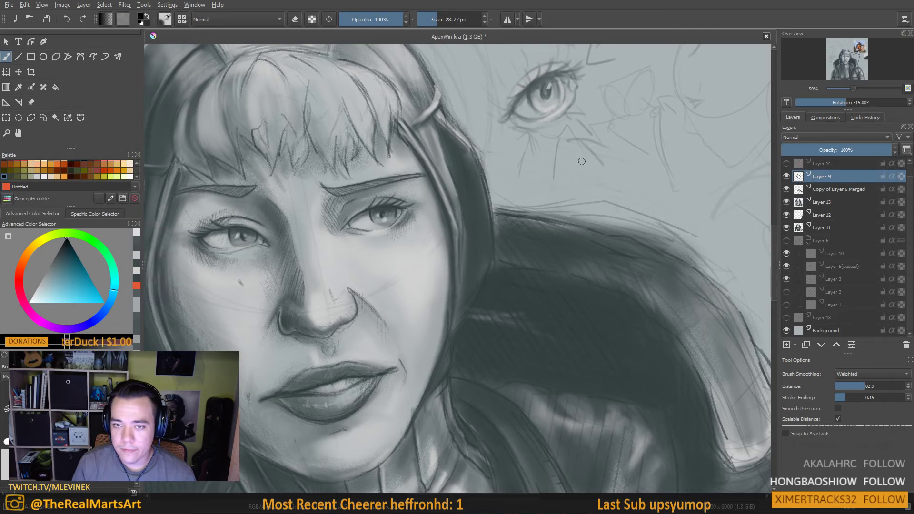
Add a new paint layer above Layer 9 and paint a black patch with a short grey stroke inside it above the coat collar
{"action": "key", "text": "Insert"}
{"action": "mouse_move", "coordinate": [633, 180]}
{"action": "left_mouse_down"}
{"action": "mouse_move", "coordinate": [614, 185]}
{"action": "mouse_move", "coordinate": [672, 168]}
{"action": "mouse_move", "coordinate": [659, 156]}
{"action": "mouse_move", "coordinate": [659, 180]}
{"action": "mouse_move", "coordinate": [585, 209]}
{"action": "mouse_move", "coordinate": [512, 195]}
{"action": "left_mouse_up"}
{"action": "left_click_drag", "start_coordinate": [652, 160], "coordinate": [640, 173]}
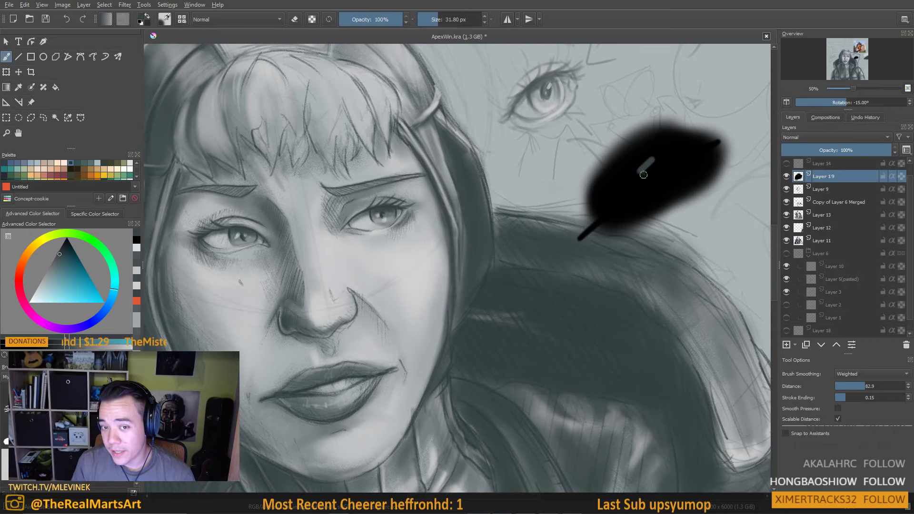
{"action": "scroll", "coordinate": [610, 194], "scroll_direction": "down", "scroll_amount": 3}
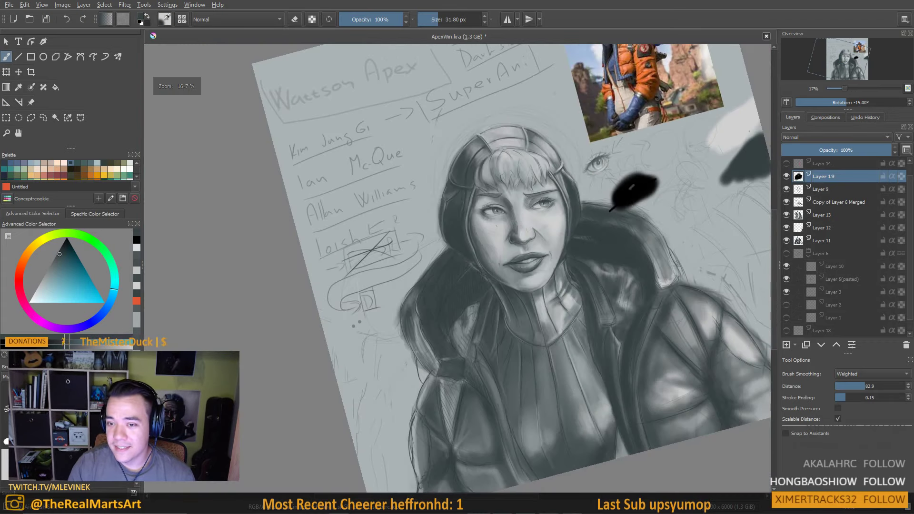
{"action": "scroll", "coordinate": [619, 191], "scroll_direction": "up", "scroll_amount": 4}
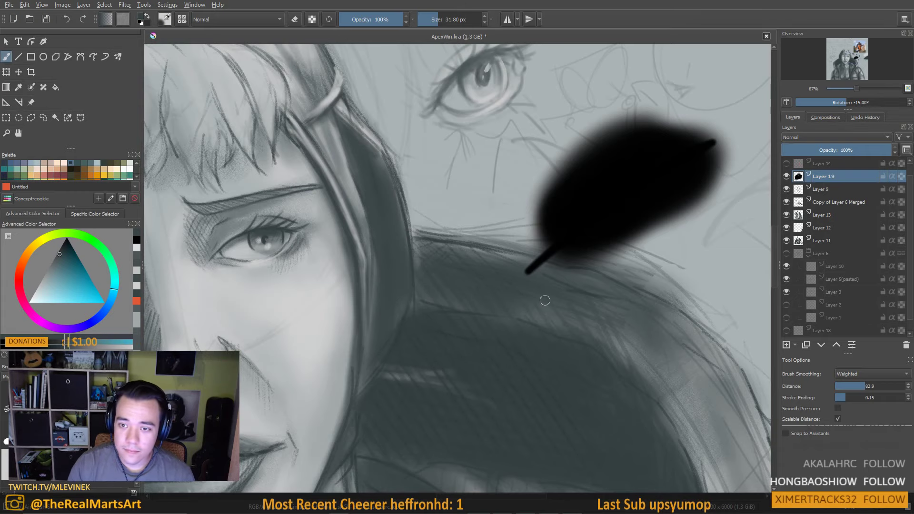
Undo the short grey stroke and the black test patch on the new layer
{"action": "key", "text": "ctrl+z"}
{"action": "key", "text": "ctrl+z"}
{"action": "scroll", "coordinate": [572, 286], "scroll_direction": "down", "scroll_amount": 3}
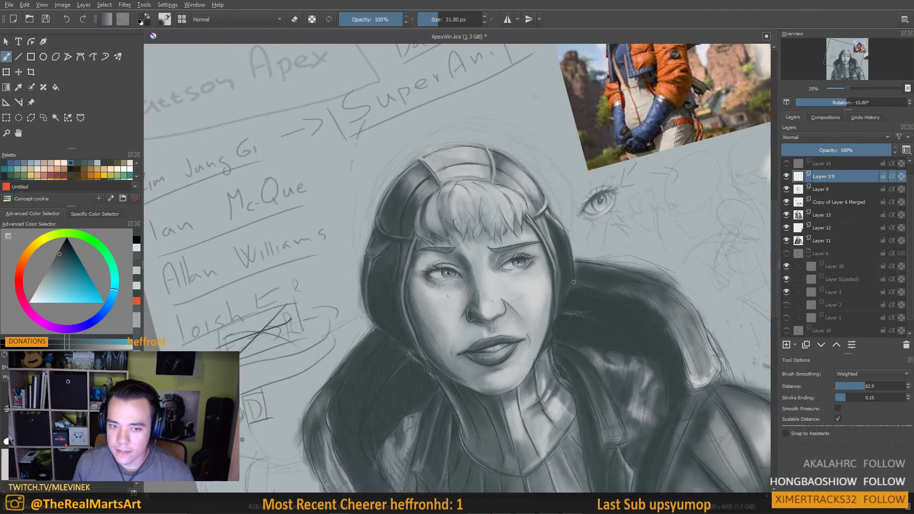
Examine the portrait's value range against the reference photo and the light and dark patches beside the sketches
{"action": "scroll", "coordinate": [493, 410], "scroll_direction": "down", "scroll_amount": 3}
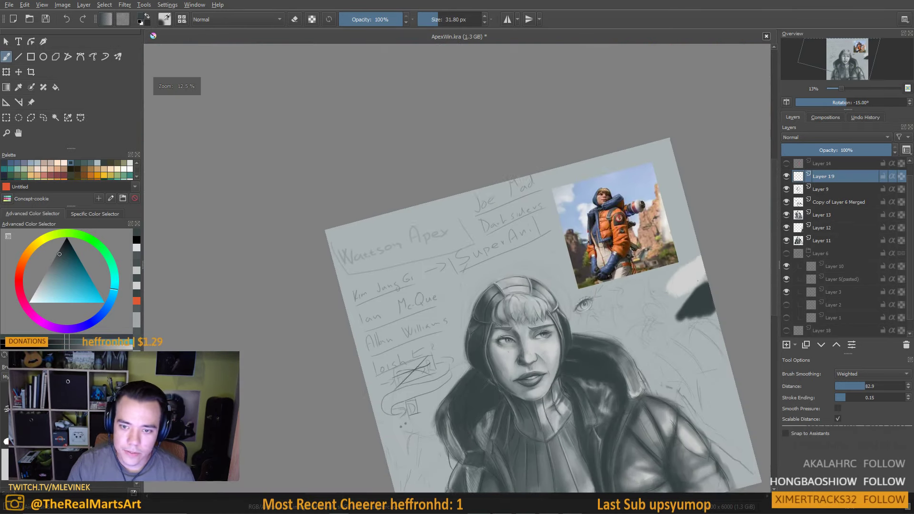
{"action": "scroll", "coordinate": [524, 333], "scroll_direction": "up", "scroll_amount": 4}
{"action": "scroll", "coordinate": [537, 306], "scroll_direction": "down", "scroll_amount": 2}
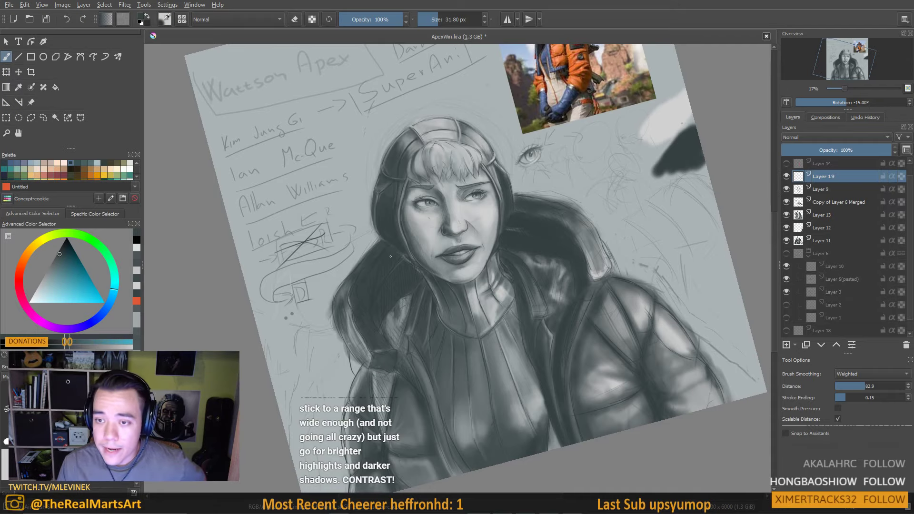
{"action": "left_click_drag", "start_coordinate": [643, 148], "coordinate": [461, 257]}
{"action": "scroll", "coordinate": [461, 258], "scroll_direction": "up", "scroll_amount": 2}
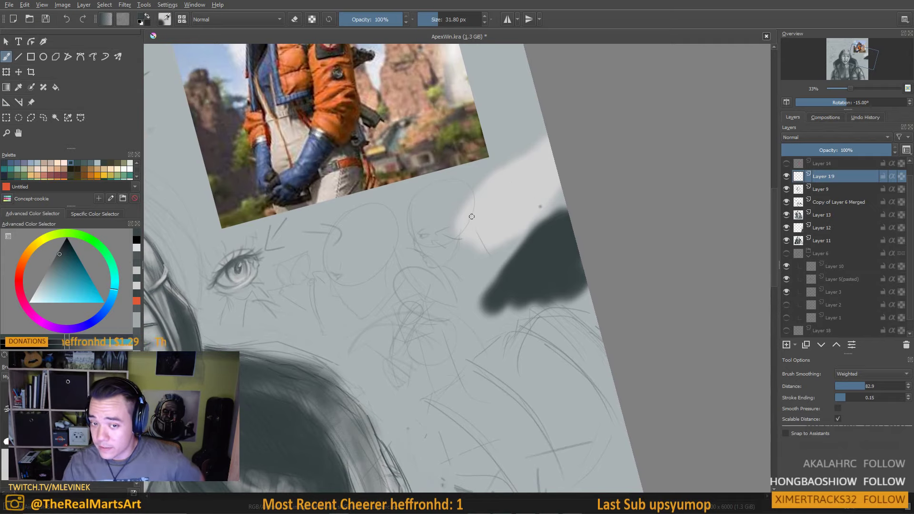
{"action": "left_click_drag", "start_coordinate": [522, 214], "coordinate": [636, 214]}
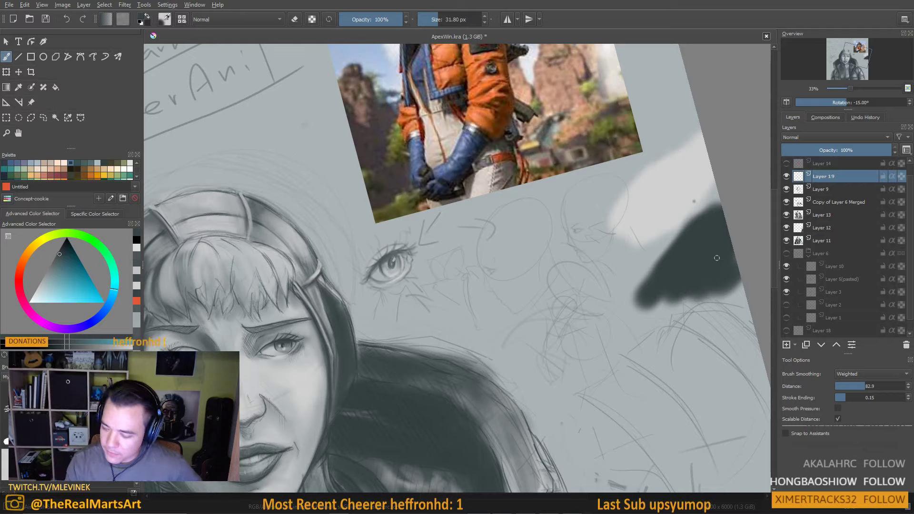
Paint a light and a dark grey patch side by side on Layer 19 beside the coat collar with an approximately 384 px brush
{"action": "scroll", "coordinate": [713, 257], "scroll_direction": "down", "scroll_amount": 8}
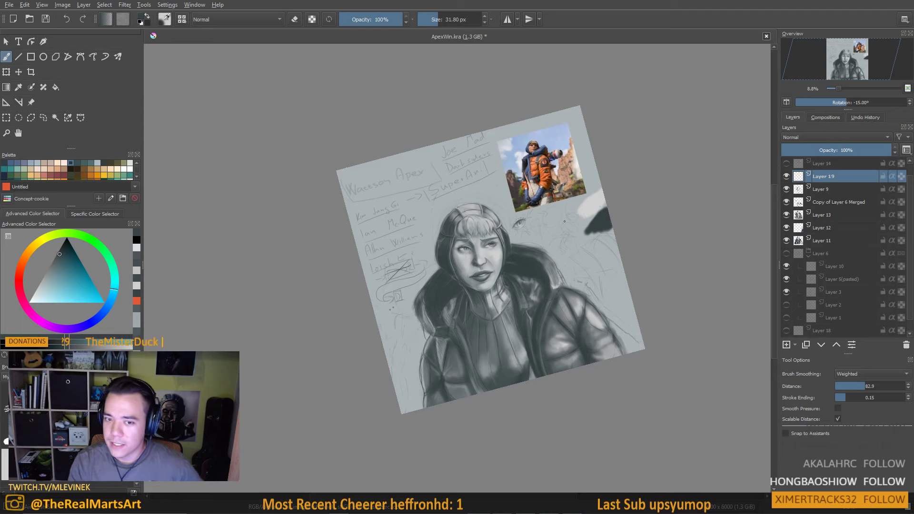
{"action": "scroll", "coordinate": [541, 272], "scroll_direction": "up", "scroll_amount": 3}
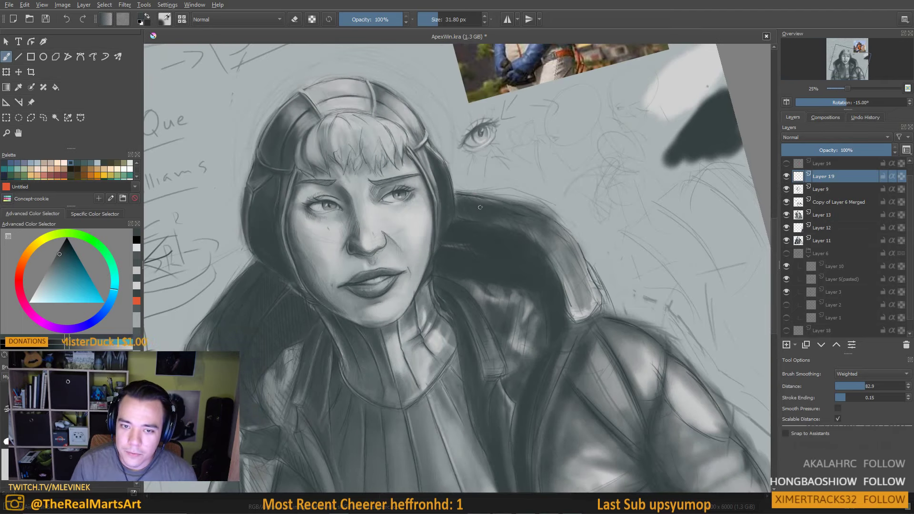
{"action": "left_click", "coordinate": [524, 230], "text": "ctrl"}
{"action": "left_click", "coordinate": [715, 114], "text": "ctrl"}
{"action": "left_click_drag", "start_coordinate": [706, 221], "coordinate": [858, 221], "text": "shift"}
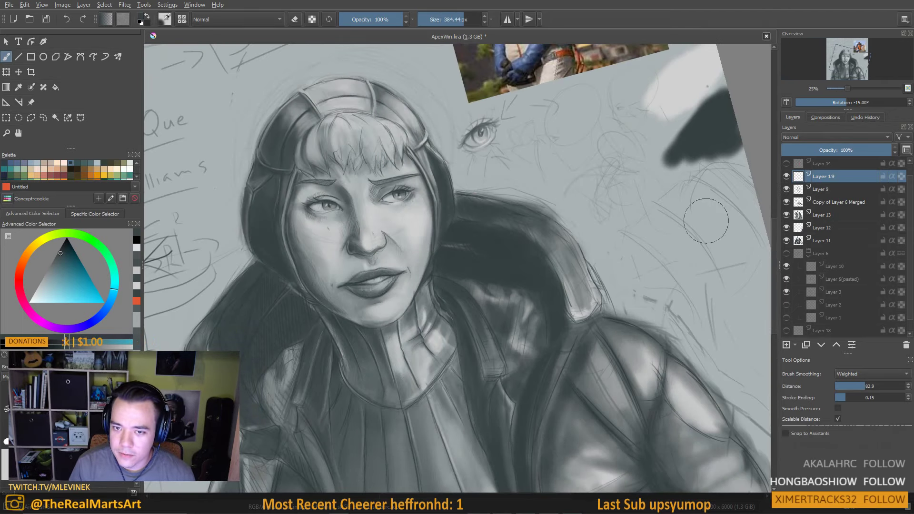
{"action": "mouse_move", "coordinate": [631, 179]}
{"action": "left_mouse_down"}
{"action": "mouse_move", "coordinate": [640, 214]}
{"action": "mouse_move", "coordinate": [601, 176]}
{"action": "mouse_move", "coordinate": [601, 194]}
{"action": "left_mouse_up"}
{"action": "left_click", "coordinate": [666, 93], "text": "ctrl"}
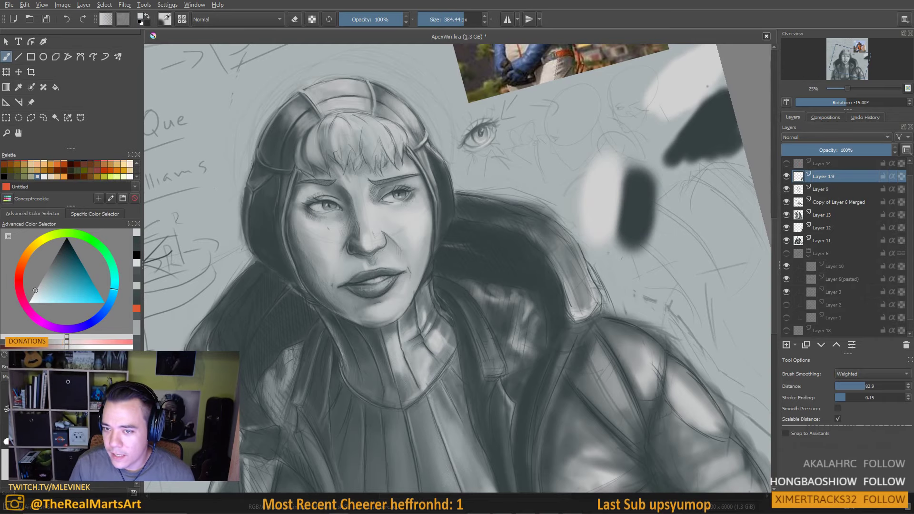
Blend sampled mid-greys between and over the top of the new light and dark patches to form a gradient
{"action": "left_click", "coordinate": [631, 177], "text": "ctrl"}
{"action": "left_click_drag", "start_coordinate": [625, 169], "coordinate": [613, 220]}
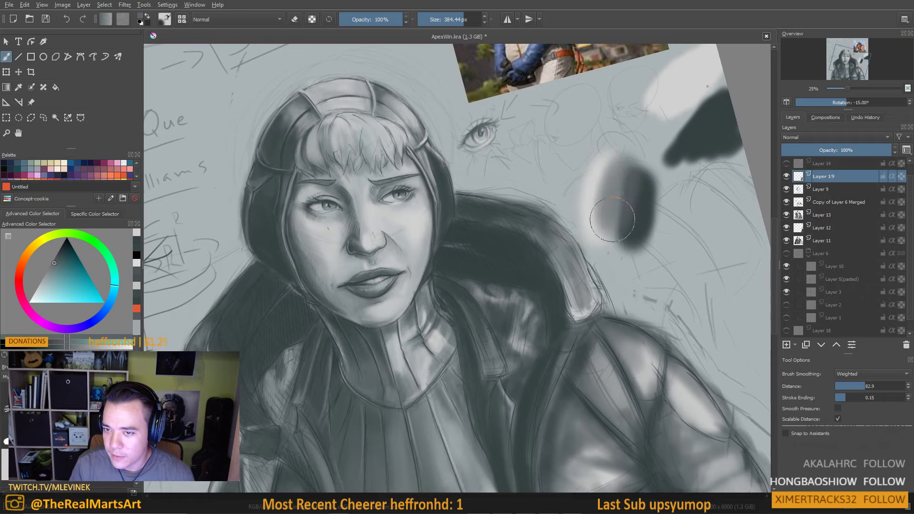
{"action": "left_click", "coordinate": [634, 190], "text": "ctrl"}
{"action": "mouse_move", "coordinate": [648, 190]}
{"action": "left_mouse_down"}
{"action": "mouse_move", "coordinate": [635, 187]}
{"action": "mouse_move", "coordinate": [653, 175]}
{"action": "left_mouse_up"}
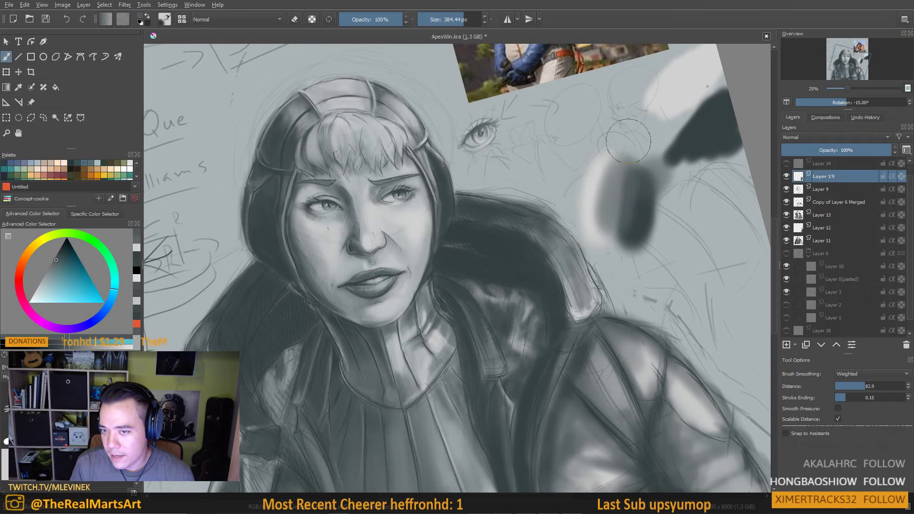
{"action": "left_click_drag", "start_coordinate": [536, 163], "coordinate": [612, 202]}
{"action": "left_click_drag", "start_coordinate": [600, 147], "coordinate": [633, 223]}
{"action": "key", "text": "ctrl+z"}
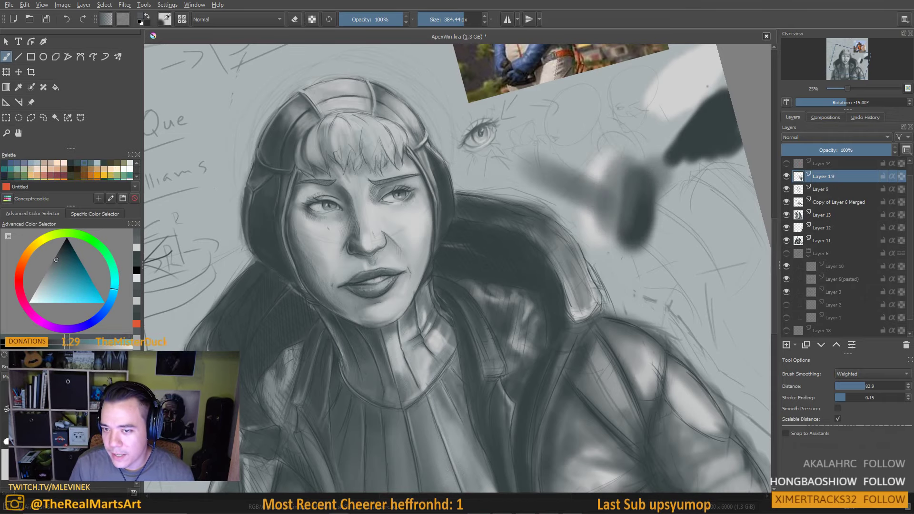
{"action": "key", "text": "ctrl+z"}
{"action": "mouse_move", "coordinate": [574, 201]}
{"action": "left_mouse_down", "text": "shift"}
{"action": "mouse_move", "coordinate": [493, 156]}
{"action": "mouse_move", "coordinate": [485, 172]}
{"action": "mouse_move", "coordinate": [568, 198]}
{"action": "left_mouse_up", "text": "shift"}
{"action": "key", "text": "ctrl+z"}
{"action": "key", "text": "ctrl+z"}
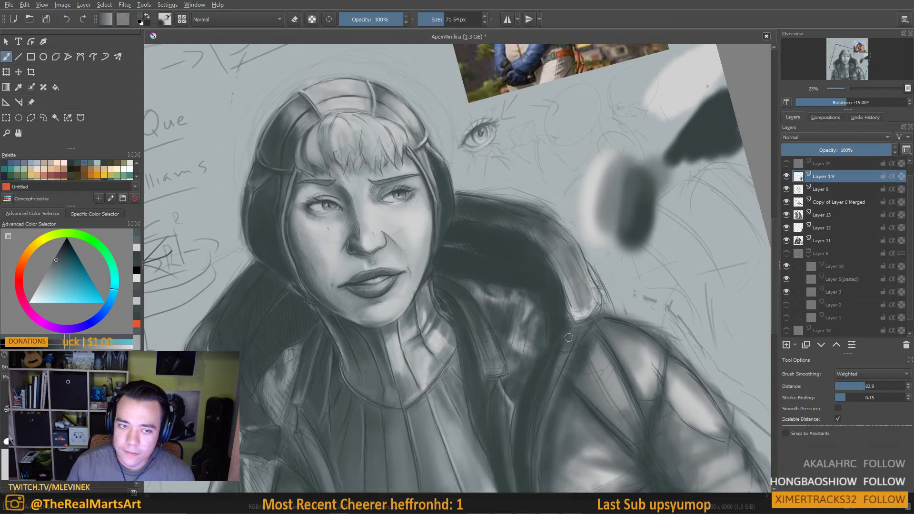
Compare the portrait with Layer 9 hidden and shown, and make Layer 19 the active layer again
{"action": "scroll", "coordinate": [389, 300], "scroll_direction": "down", "scroll_amount": 2}
{"action": "left_click_drag", "start_coordinate": [396, 304], "coordinate": [448, 277]}
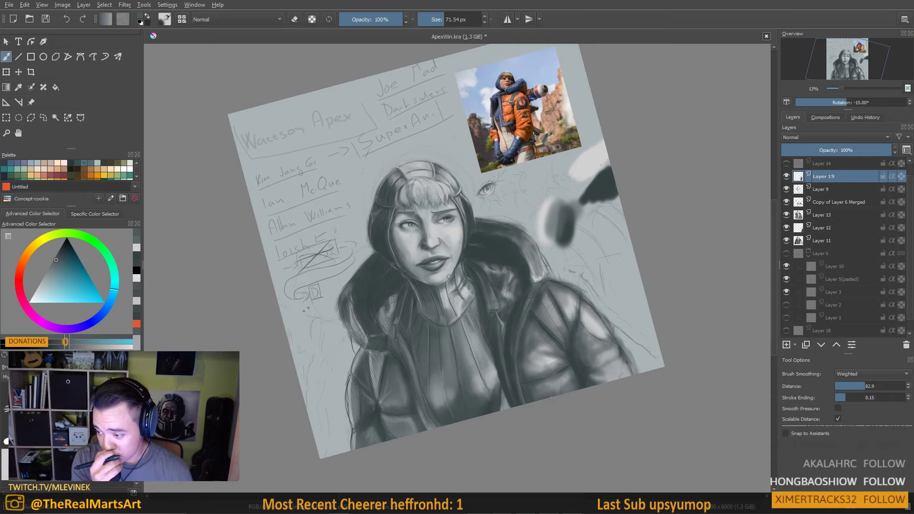
{"action": "scroll", "coordinate": [448, 277], "scroll_direction": "up", "scroll_amount": 2}
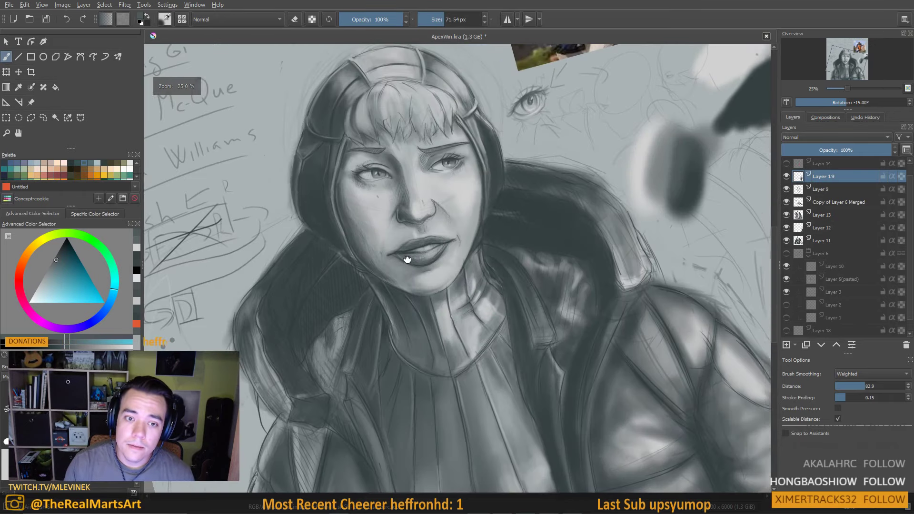
{"action": "left_click_drag", "start_coordinate": [405, 257], "coordinate": [416, 257]}
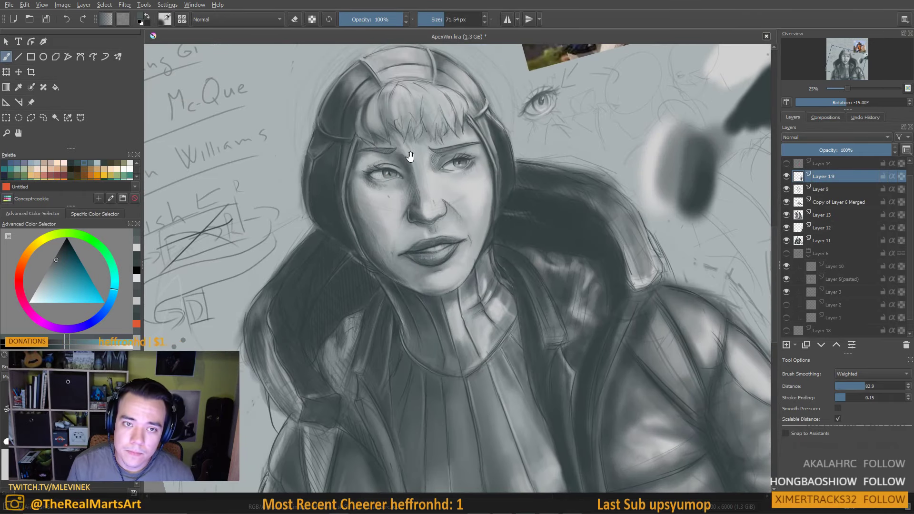
{"action": "left_click_drag", "start_coordinate": [408, 155], "coordinate": [413, 150]}
{"action": "left_click", "coordinate": [800, 190]}
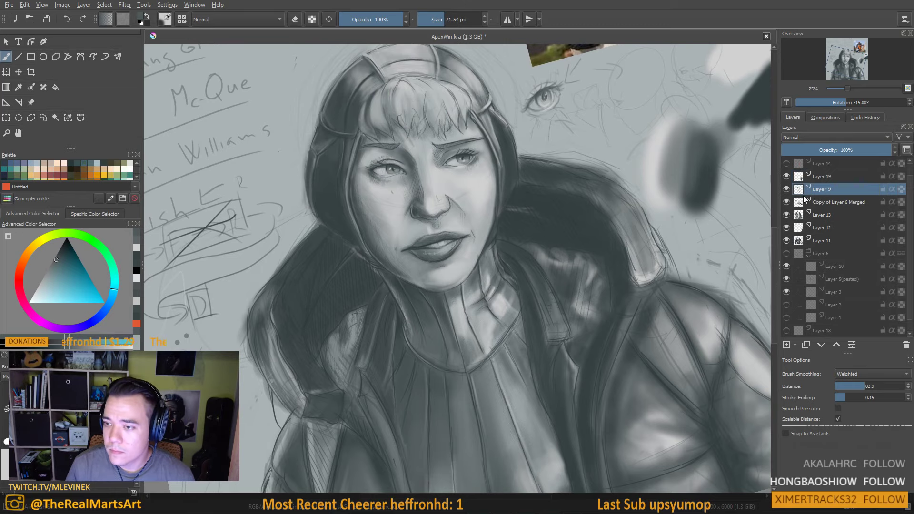
{"action": "left_click", "coordinate": [787, 190]}
{"action": "left_click", "coordinate": [787, 189]}
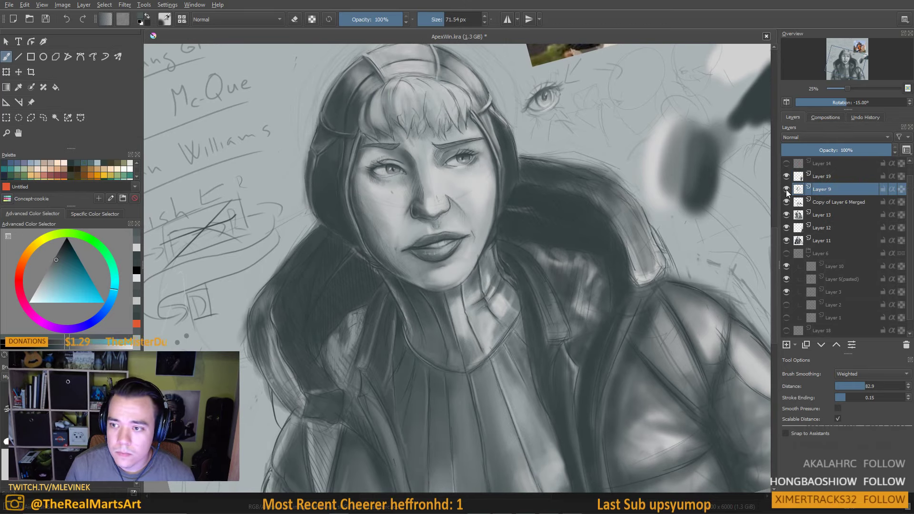
{"action": "left_click", "coordinate": [825, 178]}
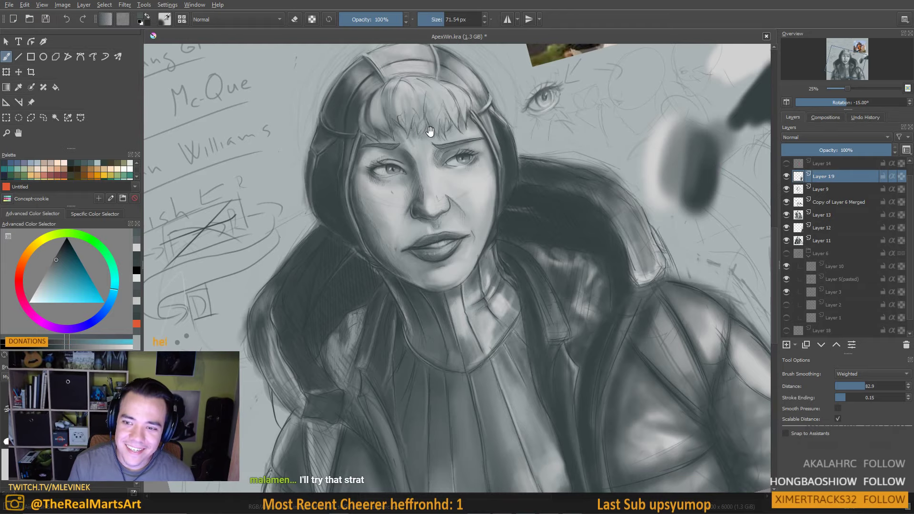
Paint the fringe strands beside the hood's inner edge above the shadowed eye, using sampled light and mid-greys and a 34.45 px brush
{"action": "left_click_drag", "start_coordinate": [482, 143], "coordinate": [500, 213]}
{"action": "left_click", "coordinate": [420, 160], "text": "ctrl"}
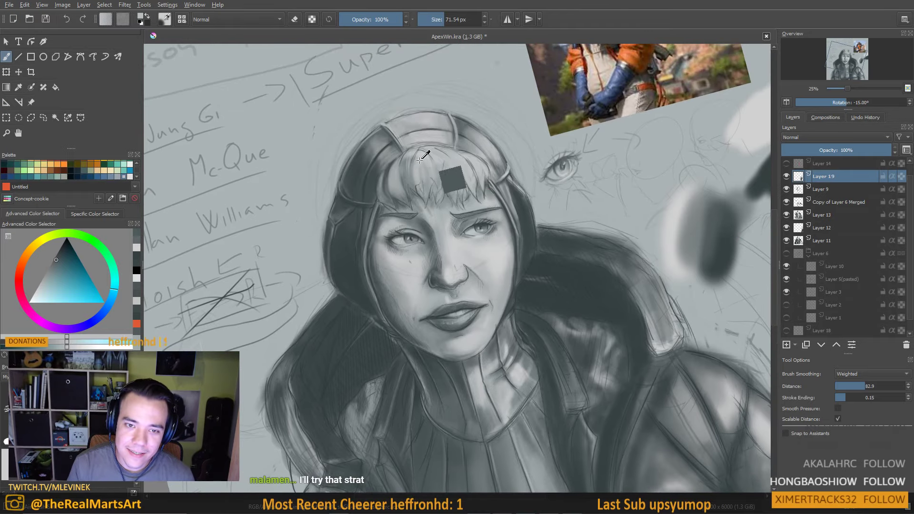
{"action": "mouse_move", "coordinate": [411, 163]}
{"action": "left_mouse_down"}
{"action": "mouse_move", "coordinate": [386, 162]}
{"action": "mouse_move", "coordinate": [406, 162]}
{"action": "left_mouse_up"}
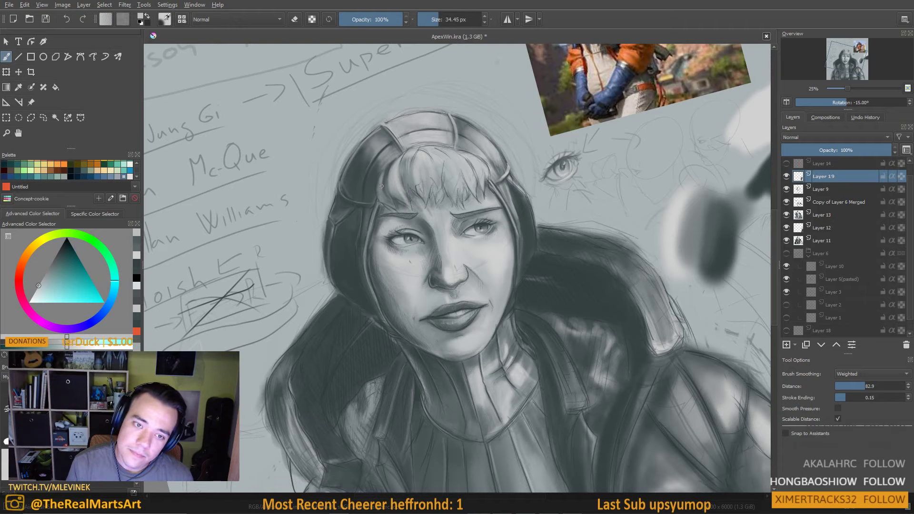
{"action": "left_click", "coordinate": [399, 171], "text": "ctrl"}
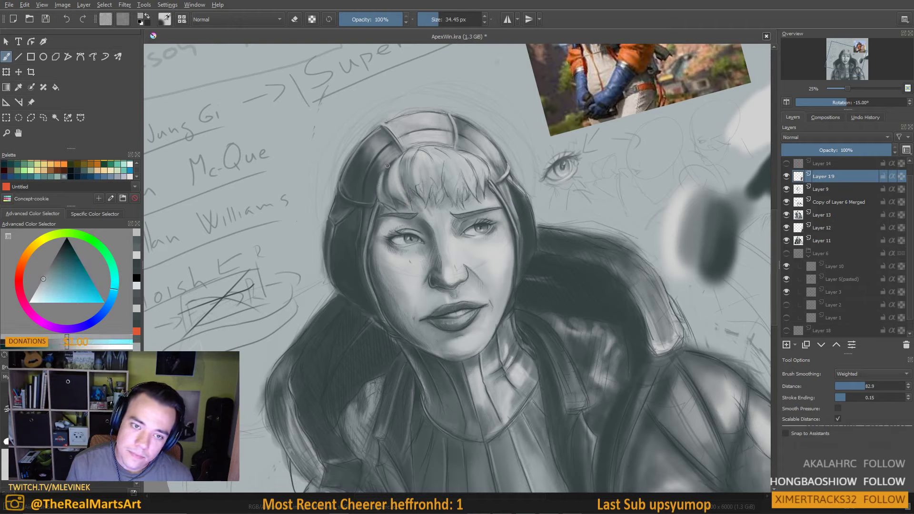
{"action": "left_click_drag", "start_coordinate": [394, 184], "coordinate": [392, 166]}
{"action": "left_click", "coordinate": [392, 165], "text": "ctrl"}
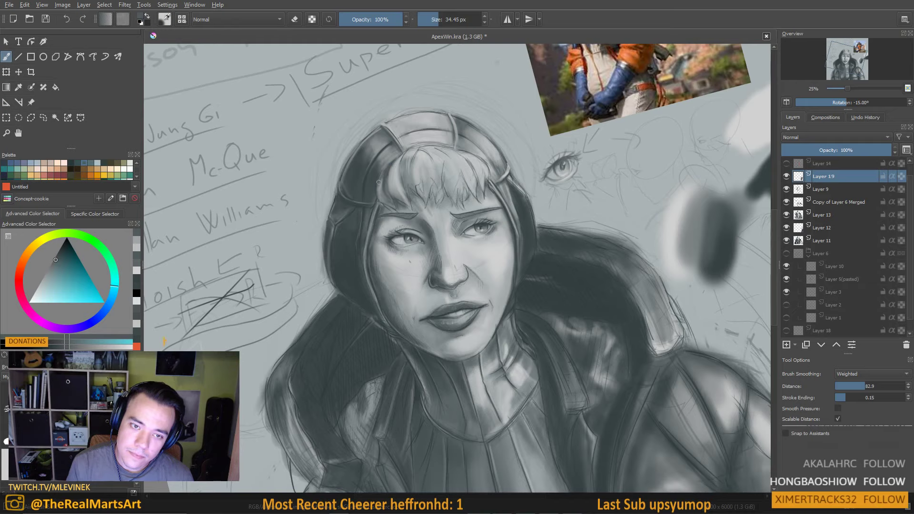
{"action": "left_click", "coordinate": [398, 197], "text": "ctrl"}
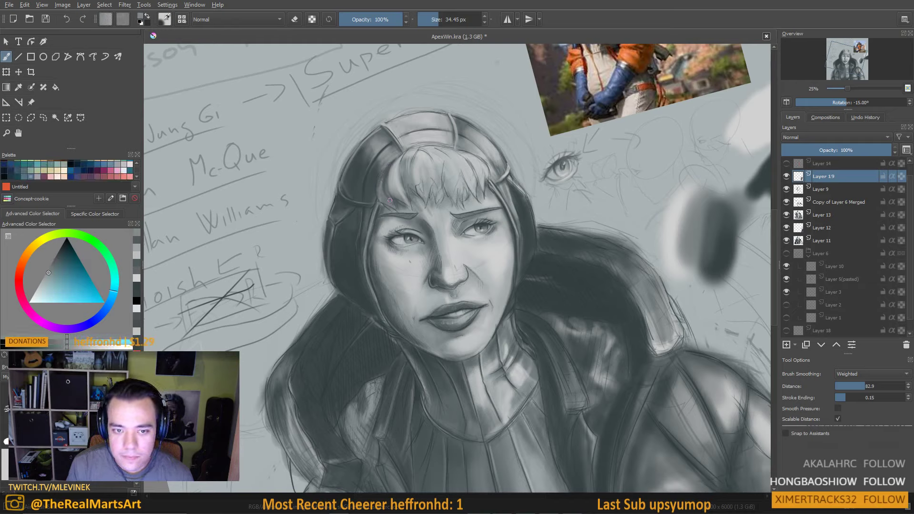
{"action": "left_click", "coordinate": [394, 195], "text": "ctrl"}
{"action": "mouse_move", "coordinate": [394, 195]}
{"action": "left_mouse_down"}
{"action": "mouse_move", "coordinate": [392, 206]}
{"action": "mouse_move", "coordinate": [387, 185]}
{"action": "mouse_move", "coordinate": [393, 211]}
{"action": "left_mouse_up"}
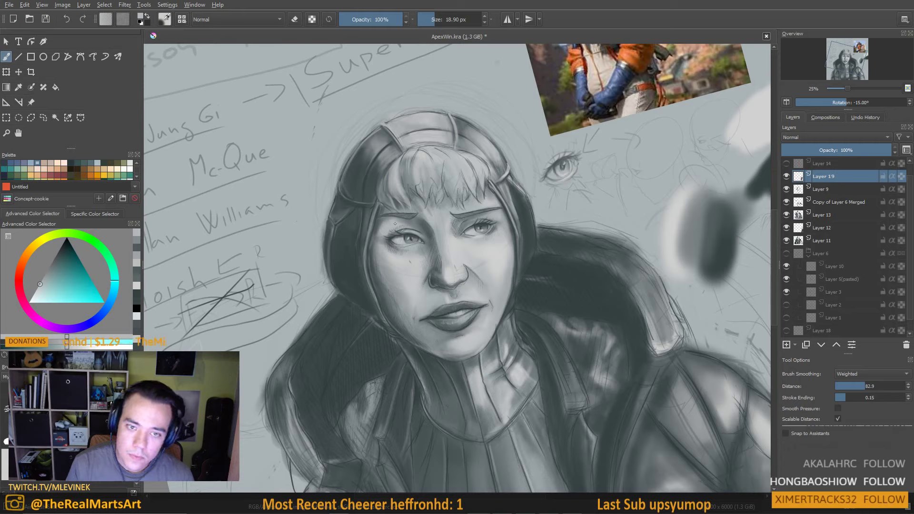
Refine the outer fringe strands down to the brow with sampled greys and an 18.90 px brush
{"action": "left_click_drag", "start_coordinate": [400, 208], "coordinate": [397, 216]}
{"action": "left_click", "coordinate": [390, 166], "text": "ctrl"}
{"action": "left_click_drag", "start_coordinate": [388, 174], "coordinate": [376, 195]}
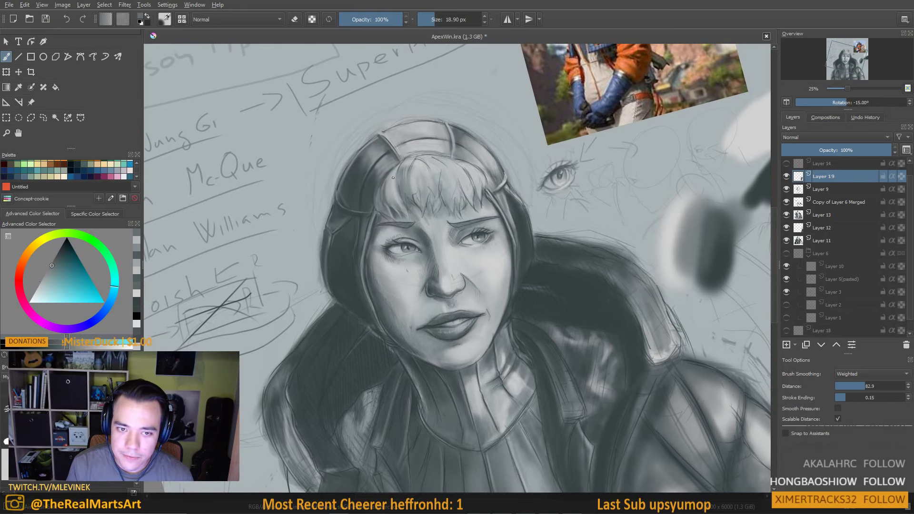
{"action": "left_click", "coordinate": [389, 193], "text": "ctrl"}
{"action": "left_click", "coordinate": [402, 209], "text": "ctrl"}
{"action": "left_click", "coordinate": [399, 211], "text": "ctrl"}
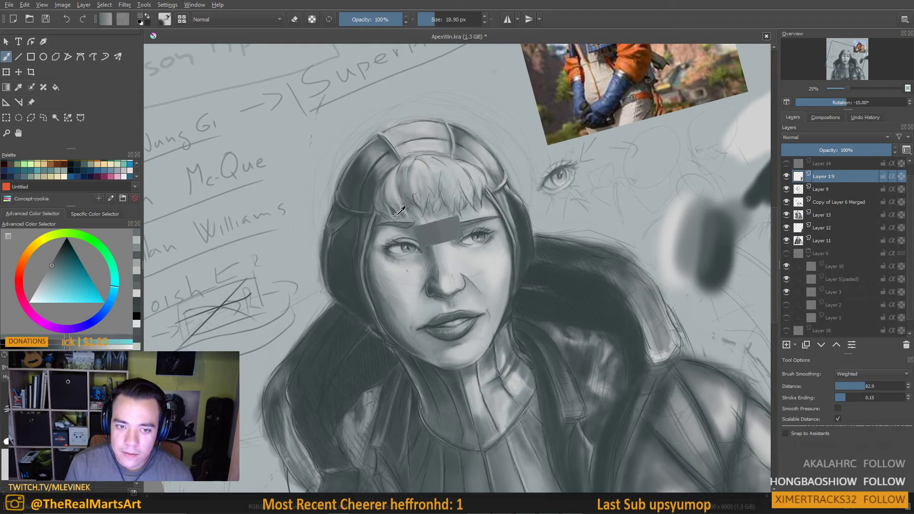
{"action": "left_click_drag", "start_coordinate": [386, 219], "coordinate": [379, 213]}
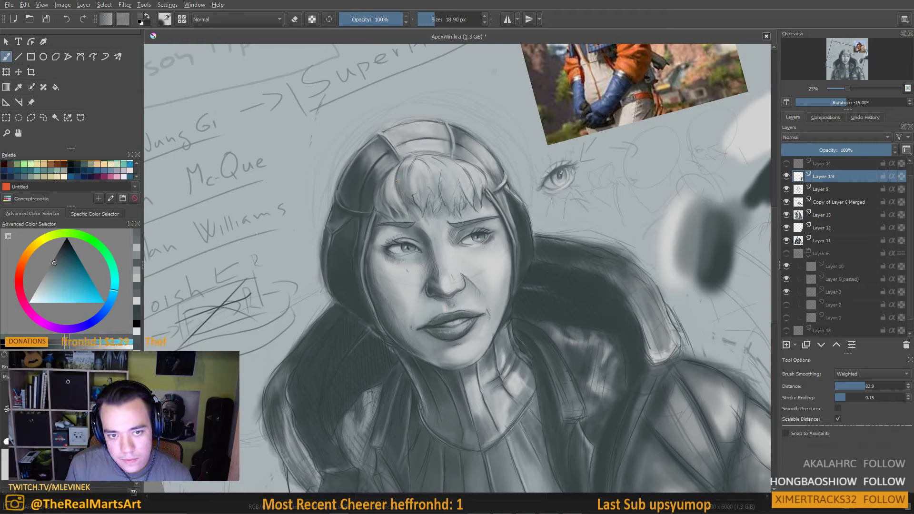
Add a light grey strand at the fringe's root just under the hood rim
{"action": "left_click", "coordinate": [408, 167], "text": "ctrl"}
{"action": "left_click", "coordinate": [410, 157], "text": "ctrl"}
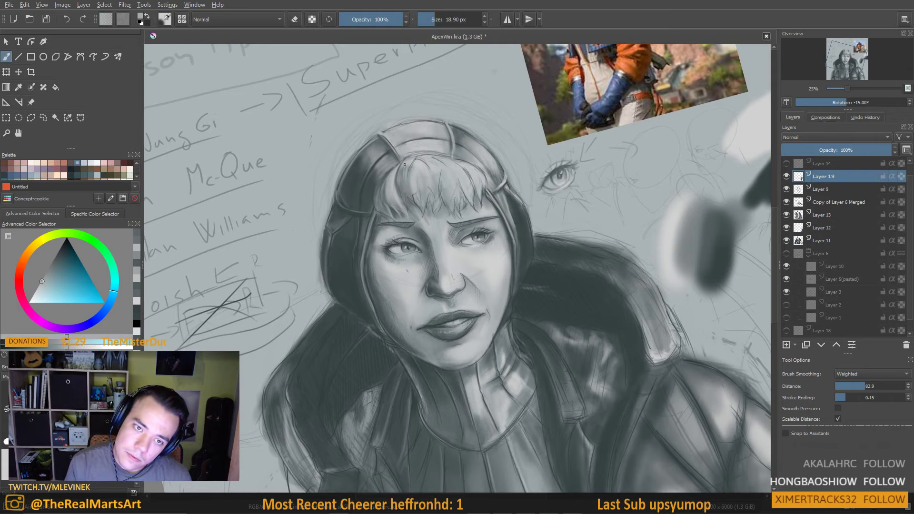
{"action": "mouse_move", "coordinate": [404, 171]}
{"action": "left_mouse_down"}
{"action": "mouse_move", "coordinate": [396, 188]}
{"action": "mouse_move", "coordinate": [405, 179]}
{"action": "left_mouse_up"}
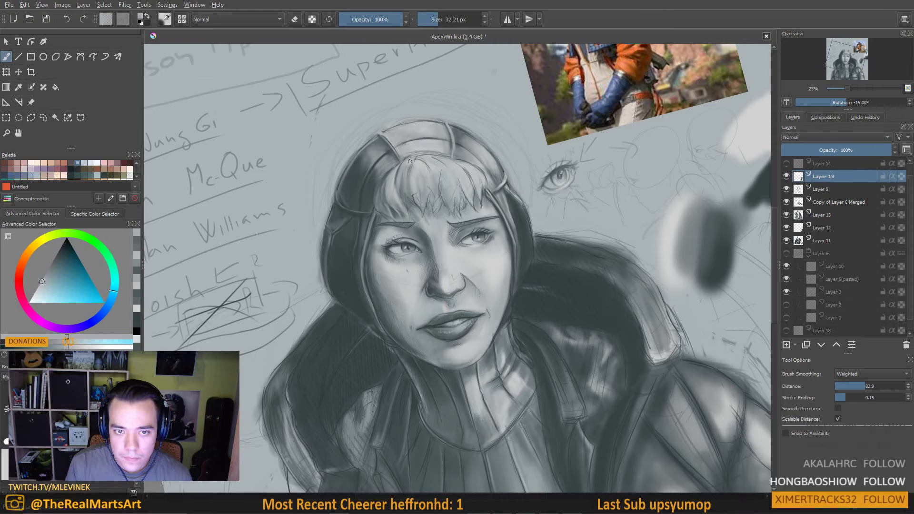
Paint bright highlights down the central fringe strands with a light tone sampled from the cheek and a 32.21 px brush
{"action": "left_click_drag", "start_coordinate": [470, 220], "coordinate": [460, 225]}
{"action": "left_click", "coordinate": [471, 268], "text": "ctrl"}
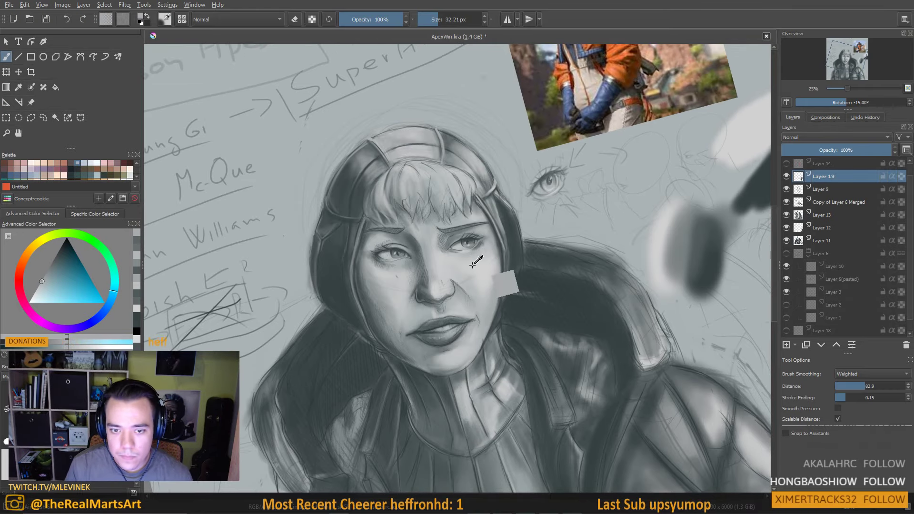
{"action": "left_click_drag", "start_coordinate": [404, 165], "coordinate": [398, 178]}
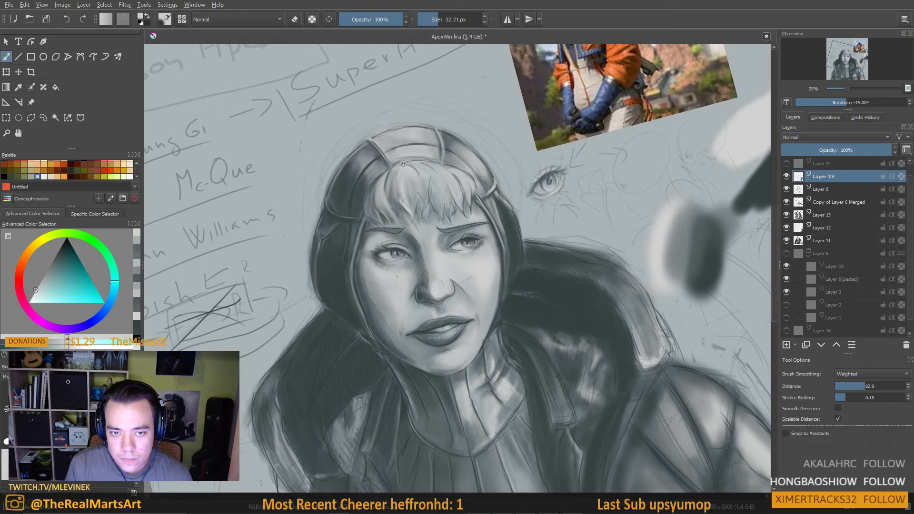
{"action": "left_click_drag", "start_coordinate": [405, 191], "coordinate": [410, 207]}
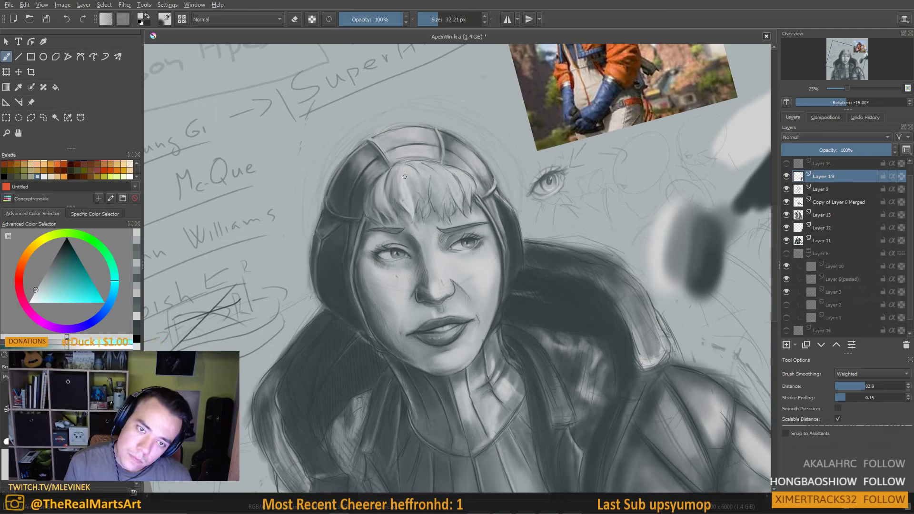
{"action": "left_click_drag", "start_coordinate": [417, 192], "coordinate": [418, 206]}
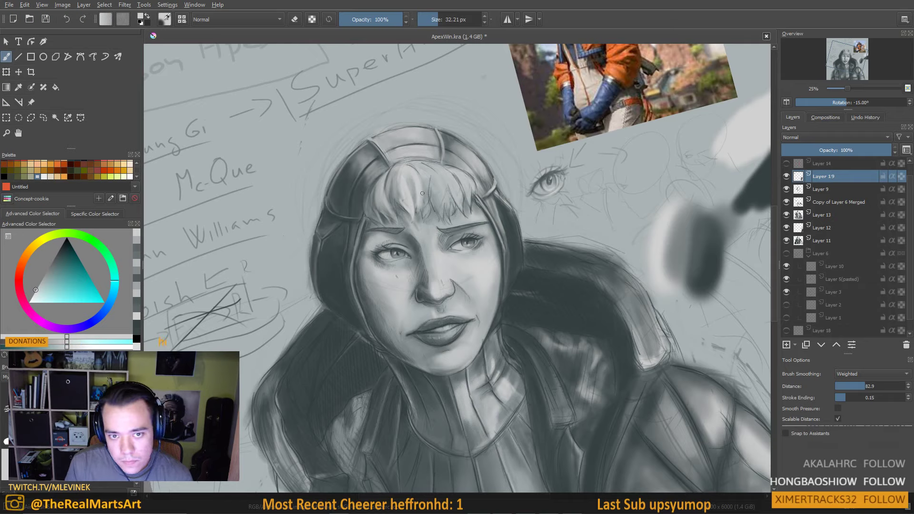
{"action": "left_click_drag", "start_coordinate": [419, 207], "coordinate": [418, 219]}
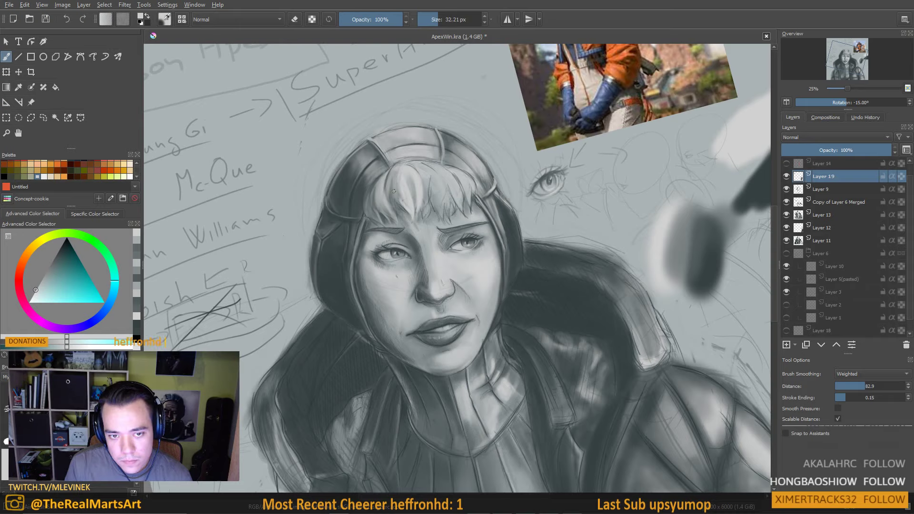
Refine the fringe strands beside the central highlight up to the hood rim with sampled greys and a 23.26 px brush
{"action": "left_click_drag", "start_coordinate": [394, 190], "coordinate": [386, 190], "text": "shift"}
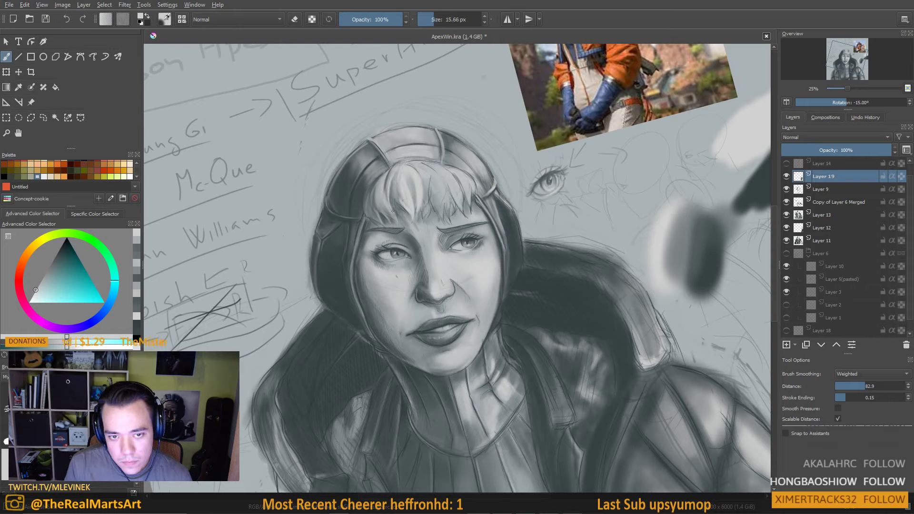
{"action": "left_click_drag", "start_coordinate": [394, 187], "coordinate": [397, 187], "text": "shift"}
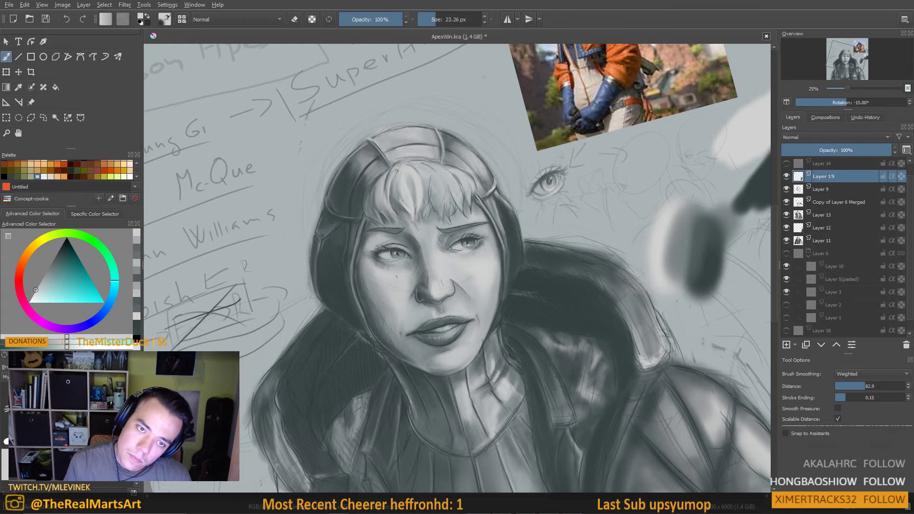
{"action": "left_click", "coordinate": [399, 165], "text": "ctrl"}
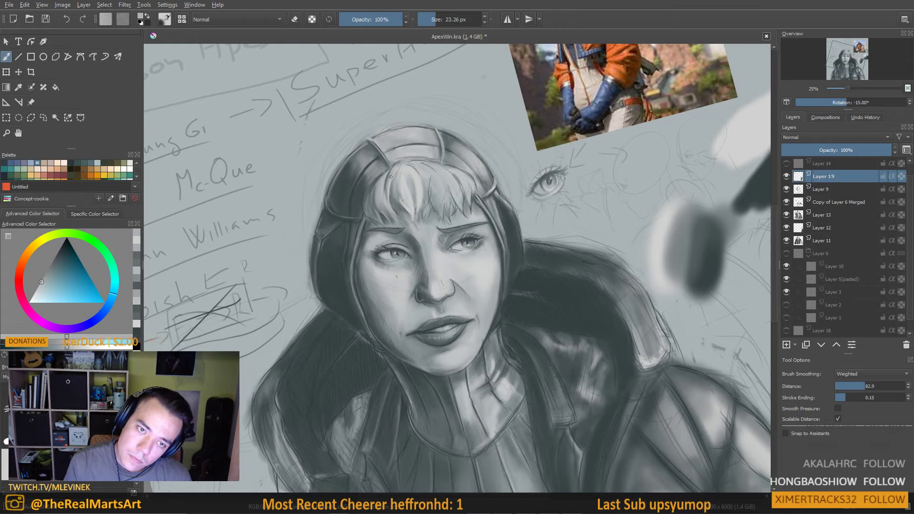
{"action": "left_click_drag", "start_coordinate": [429, 214], "coordinate": [395, 200]}
{"action": "left_click", "coordinate": [398, 206], "text": "ctrl"}
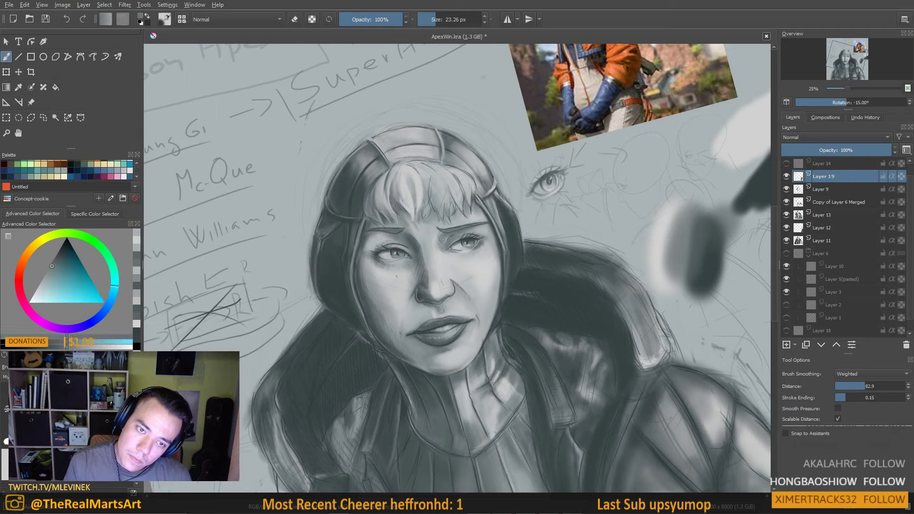
Shade the gaps and tips of the central fringe strands with sampled mid and dark greys, keeping the 23.26 px brush
{"action": "left_click", "coordinate": [397, 193], "text": "ctrl"}
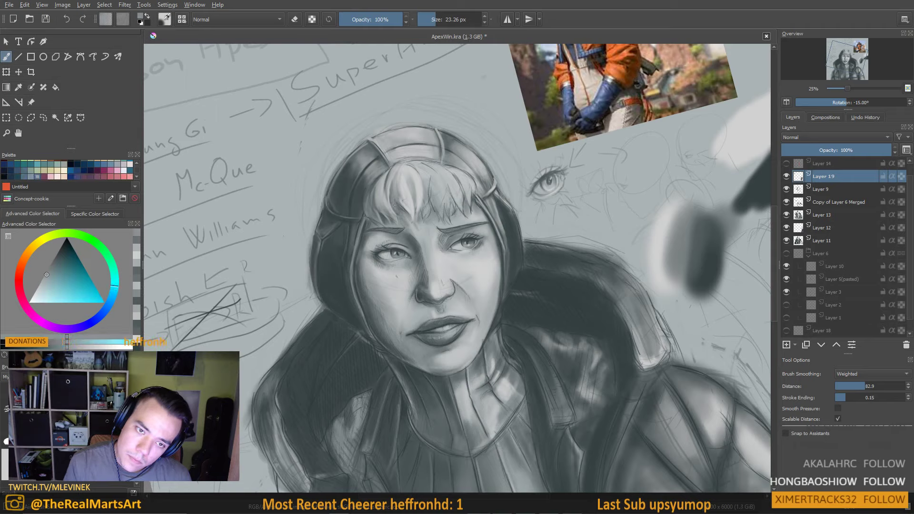
{"action": "left_click", "coordinate": [411, 222], "text": "ctrl"}
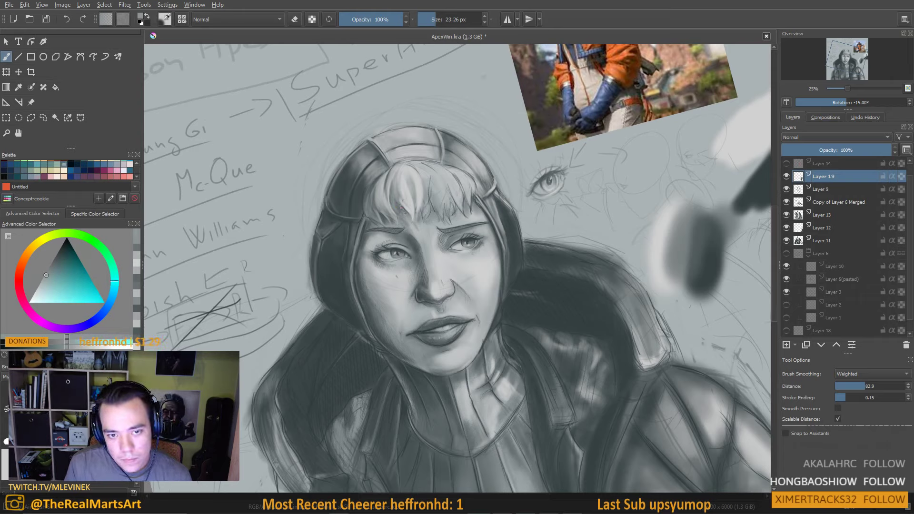
{"action": "left_click", "coordinate": [366, 220], "text": "ctrl"}
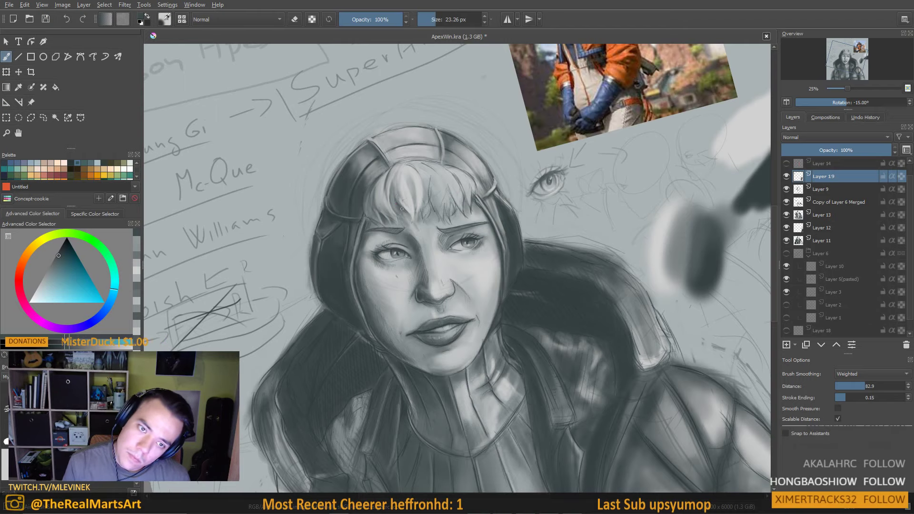
{"action": "left_click", "coordinate": [398, 191], "text": "ctrl"}
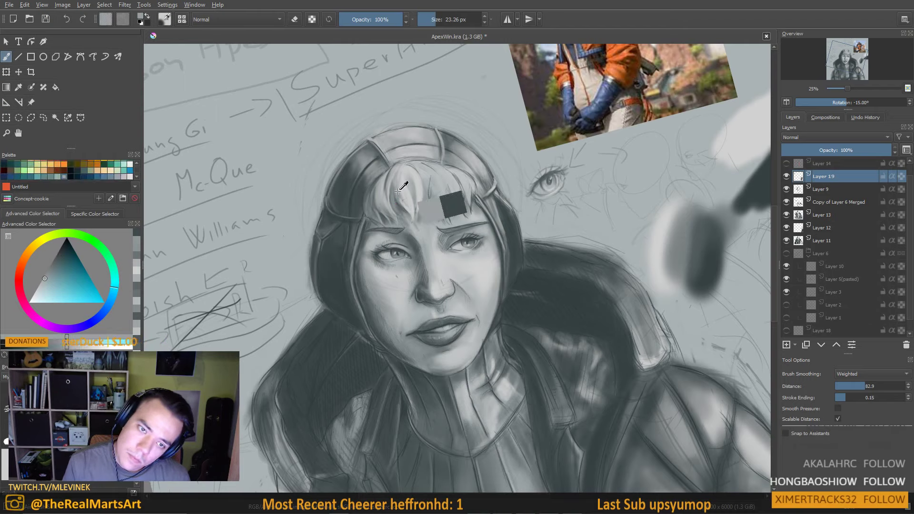
{"action": "left_click", "coordinate": [413, 212], "text": "ctrl"}
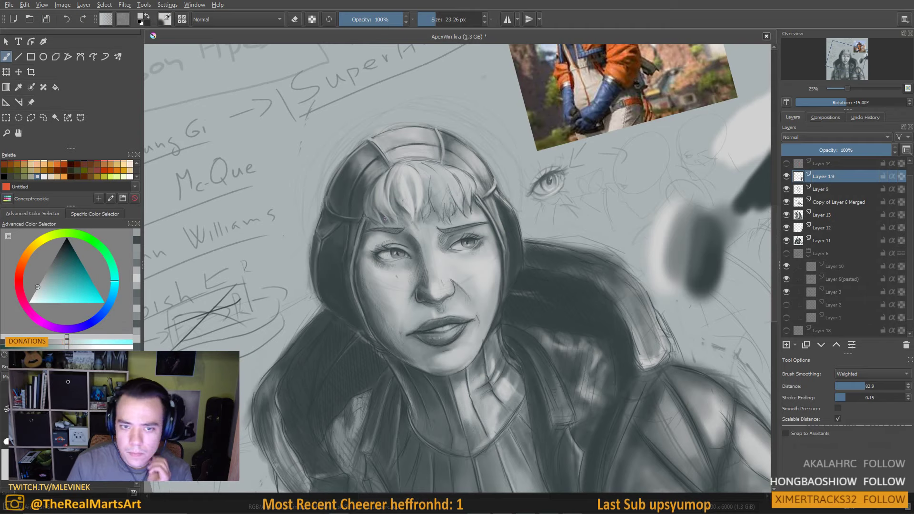
Check the fringe against the whole portrait, then sample a dark grey and reduce the brush to 14.99 px for its details
{"action": "scroll", "coordinate": [385, 219], "scroll_direction": "down", "scroll_amount": 2}
{"action": "scroll", "coordinate": [430, 253], "scroll_direction": "up", "scroll_amount": 1}
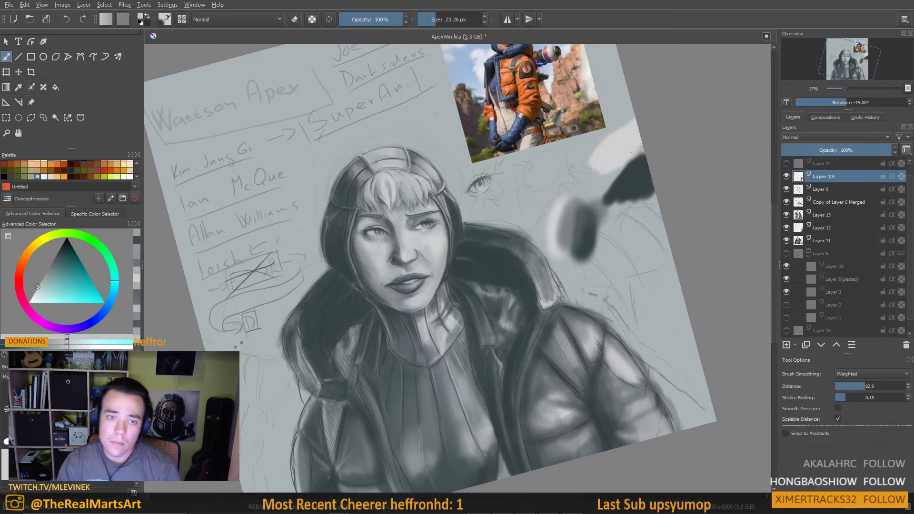
{"action": "left_click_drag", "start_coordinate": [386, 258], "coordinate": [385, 266]}
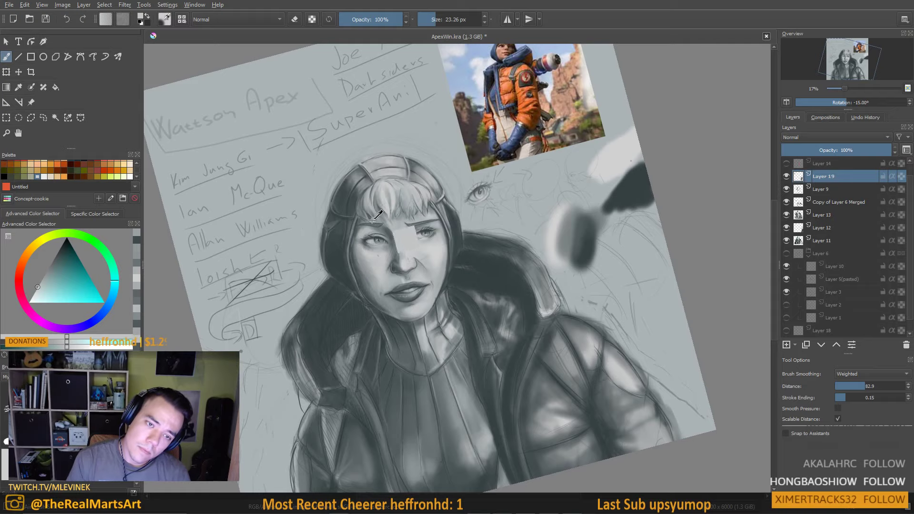
{"action": "left_click", "coordinate": [399, 238], "text": "ctrl"}
{"action": "left_click", "coordinate": [386, 204], "text": "ctrl"}
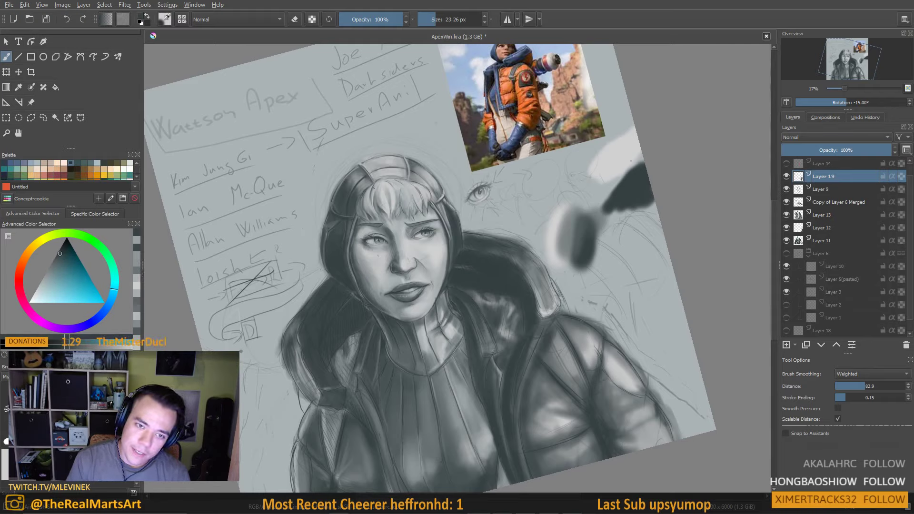
{"action": "left_click_drag", "start_coordinate": [374, 188], "coordinate": [369, 191], "text": "shift"}
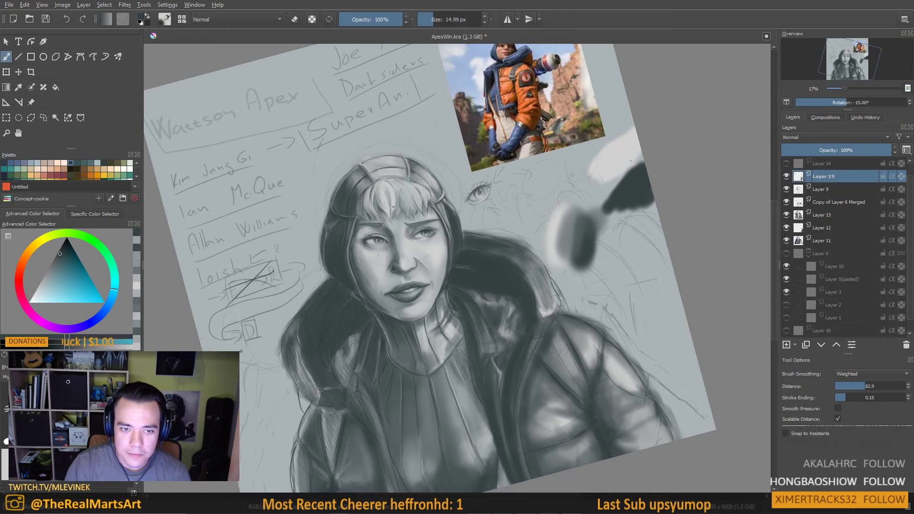
Blend the strands around the central fringe highlight with sampled light and mid-greys and a 21.69 px brush
{"action": "scroll", "coordinate": [348, 181], "scroll_direction": "up", "scroll_amount": 2}
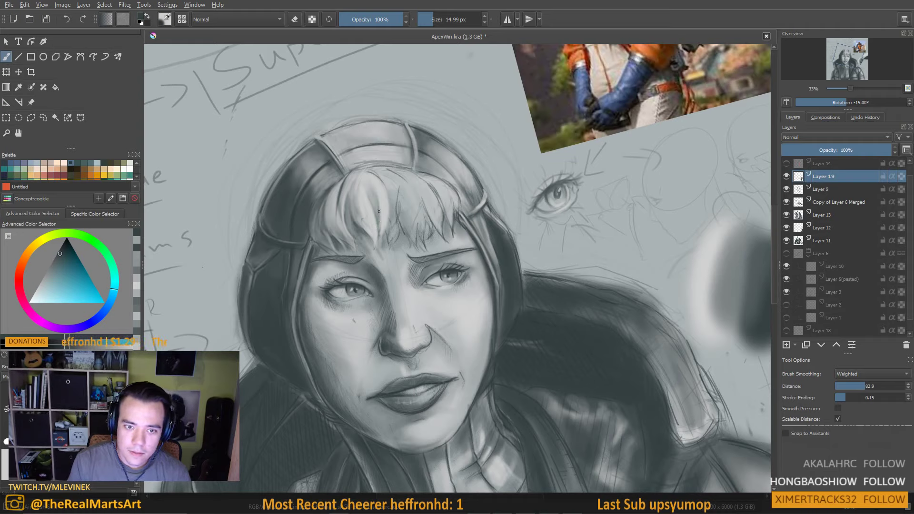
{"action": "left_click", "coordinate": [375, 211], "text": "ctrl"}
{"action": "left_click_drag", "start_coordinate": [377, 207], "coordinate": [375, 201], "text": "shift"}
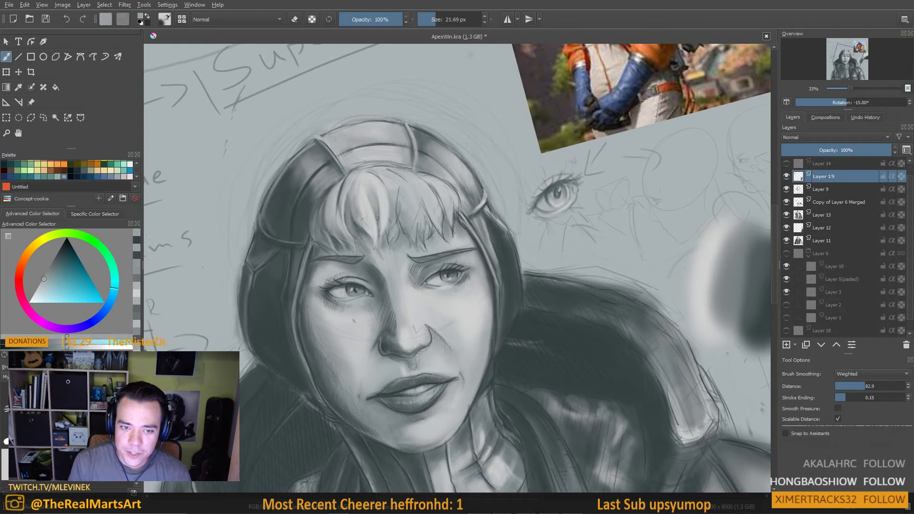
{"action": "left_click", "coordinate": [364, 233], "text": "ctrl"}
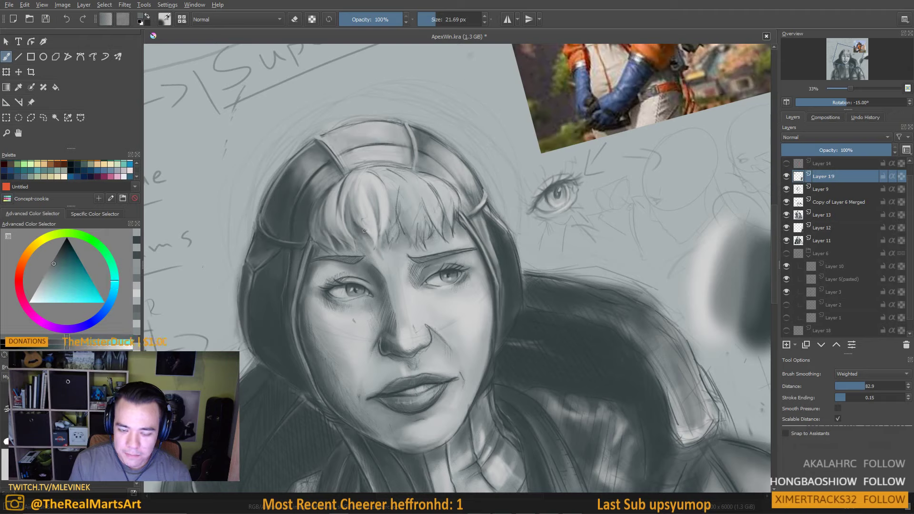
{"action": "left_click_drag", "start_coordinate": [364, 230], "coordinate": [357, 220]}
{"action": "left_click", "coordinate": [361, 222], "text": "ctrl"}
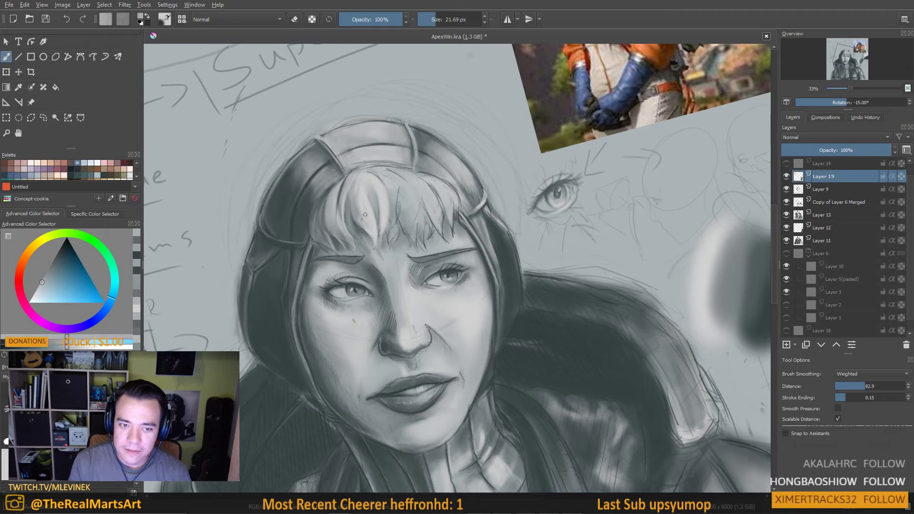
{"action": "left_click", "coordinate": [374, 232], "text": "ctrl"}
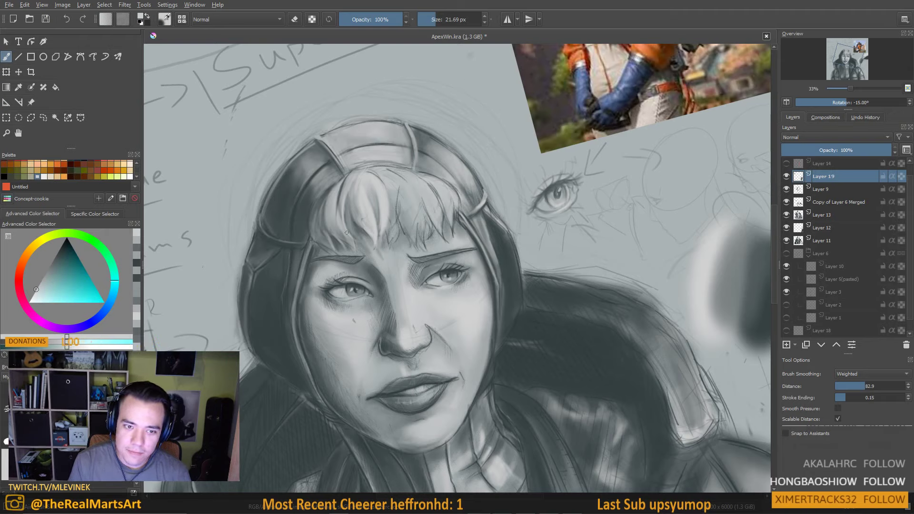
Add light strands from the fringe's root near the hood edge towards the brow with 12.68 px and 20.26 px brushes
{"action": "mouse_move", "coordinate": [347, 232]}
{"action": "left_mouse_down"}
{"action": "mouse_move", "coordinate": [335, 200]}
{"action": "mouse_move", "coordinate": [356, 224]}
{"action": "mouse_move", "coordinate": [388, 188]}
{"action": "mouse_move", "coordinate": [382, 211]}
{"action": "mouse_move", "coordinate": [342, 182]}
{"action": "left_mouse_up"}
{"action": "left_click", "coordinate": [363, 217], "text": "ctrl"}
{"action": "left_click", "coordinate": [365, 197], "text": "ctrl"}
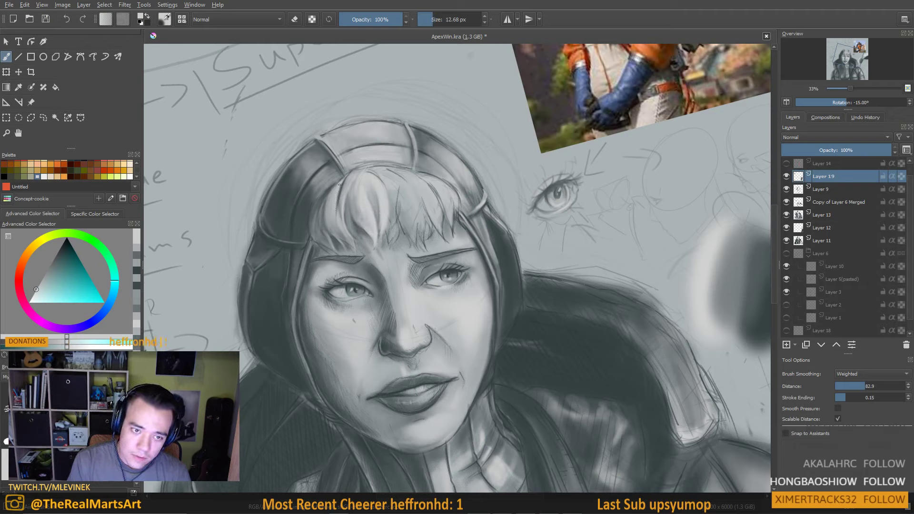
{"action": "key", "text": "bracketright"}
{"action": "key", "text": "bracketright"}
{"action": "key", "text": "bracketright"}
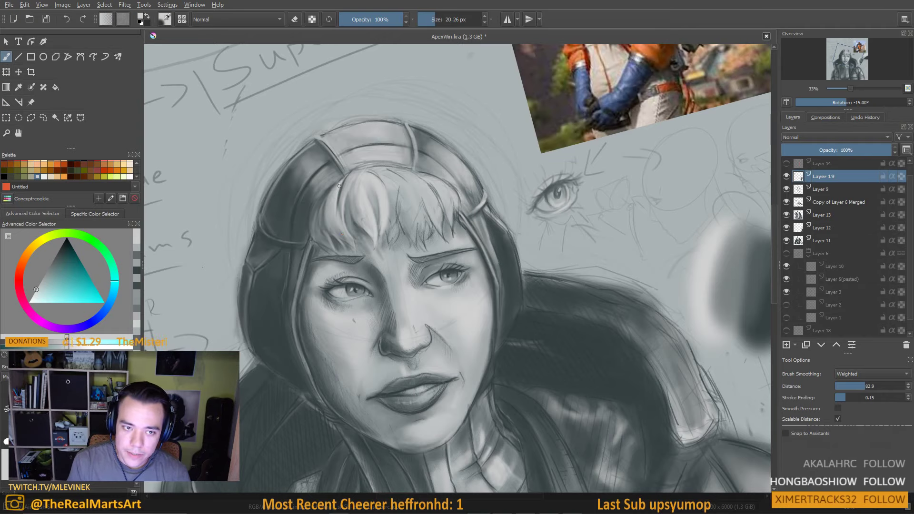
{"action": "mouse_move", "coordinate": [346, 254]}
{"action": "left_mouse_down"}
{"action": "mouse_move", "coordinate": [355, 277]}
{"action": "mouse_move", "coordinate": [343, 260]}
{"action": "left_mouse_up"}
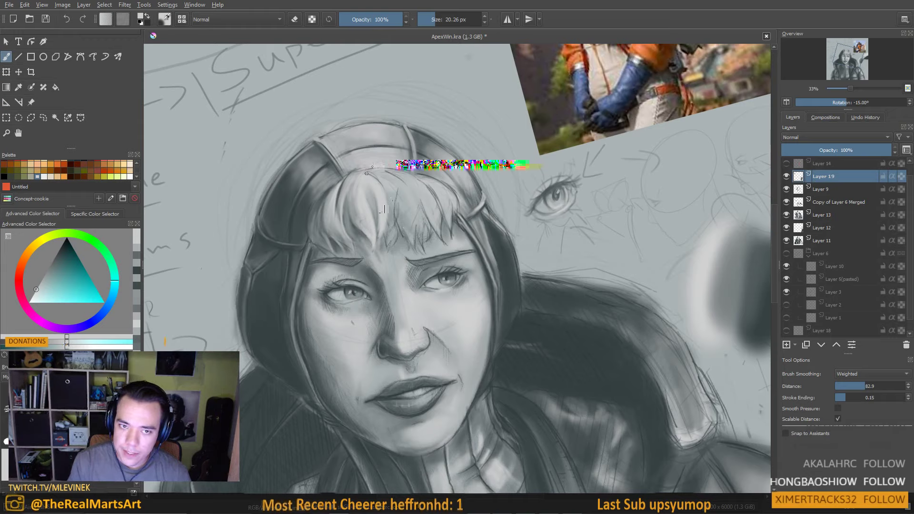
Brighten the fringe's root under the hood rim with a light tone, using 37.19 px and 19.88 px brushes
{"action": "left_click_drag", "start_coordinate": [365, 176], "coordinate": [377, 182], "text": "shift"}
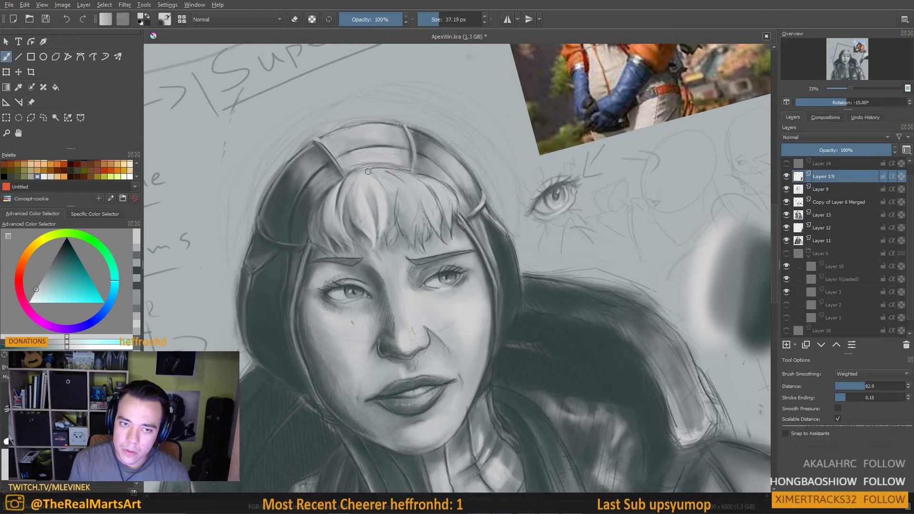
{"action": "left_click", "coordinate": [391, 201], "text": "ctrl"}
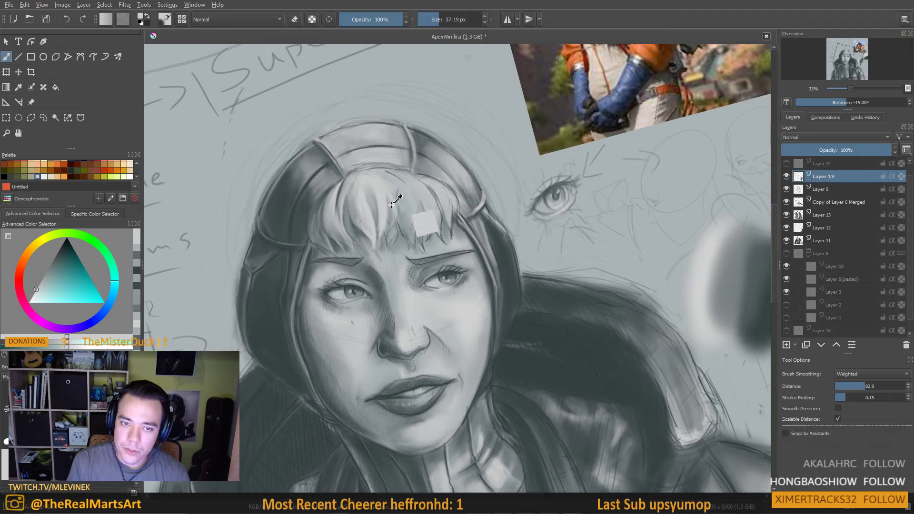
{"action": "left_click_drag", "start_coordinate": [392, 209], "coordinate": [392, 215], "text": "shift"}
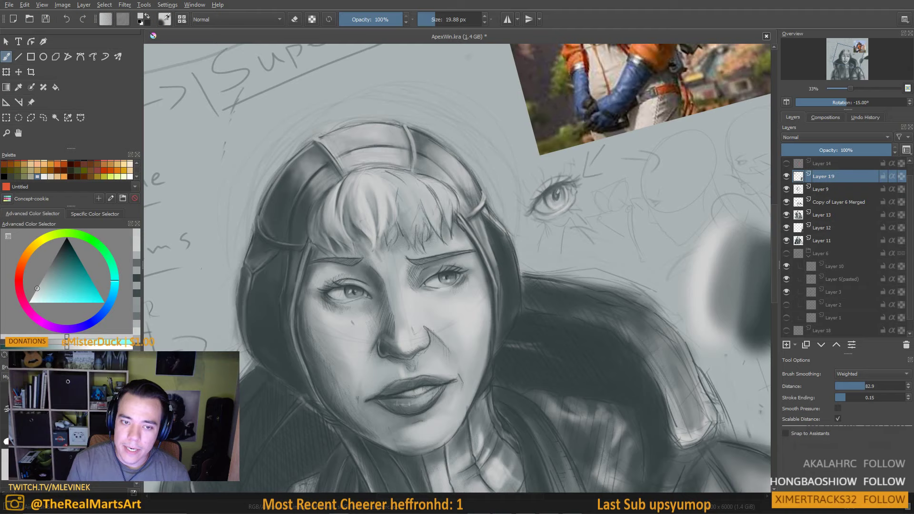
Build up the central fringe strands with sampled greys and 23.21 px and 57.07 px brushes, and check the portrait mirrored
{"action": "left_click", "coordinate": [361, 230], "text": "ctrl"}
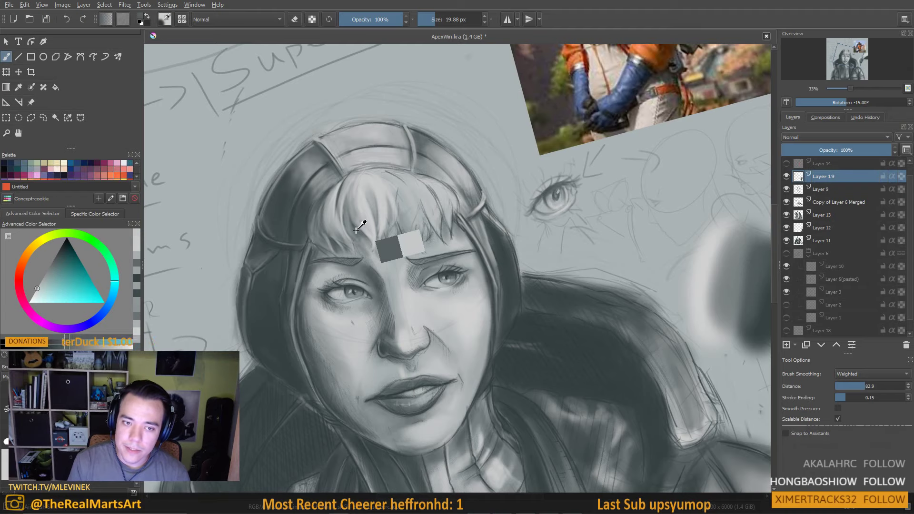
{"action": "left_click", "coordinate": [392, 207], "text": "ctrl"}
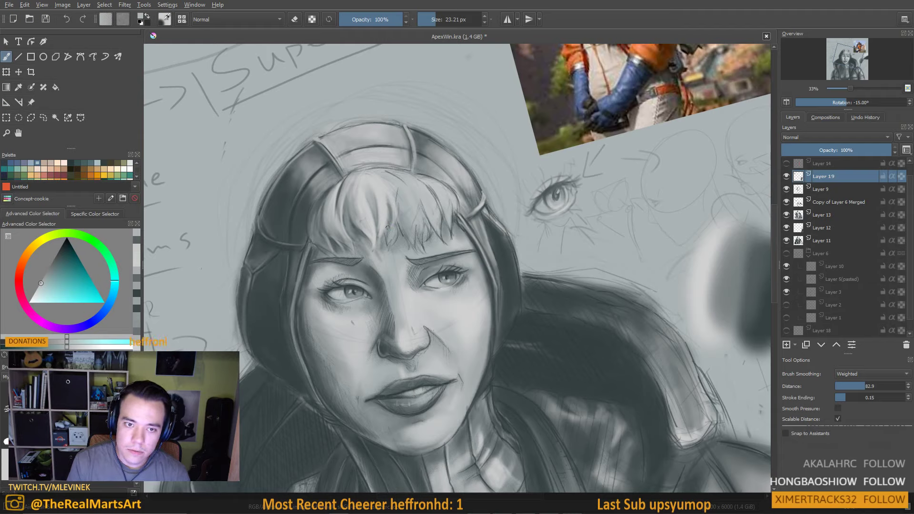
{"action": "mouse_move", "coordinate": [390, 219]}
{"action": "left_mouse_down", "text": "ctrl"}
{"action": "mouse_move", "coordinate": [364, 202]}
{"action": "mouse_move", "coordinate": [399, 177]}
{"action": "left_mouse_up", "text": "ctrl"}
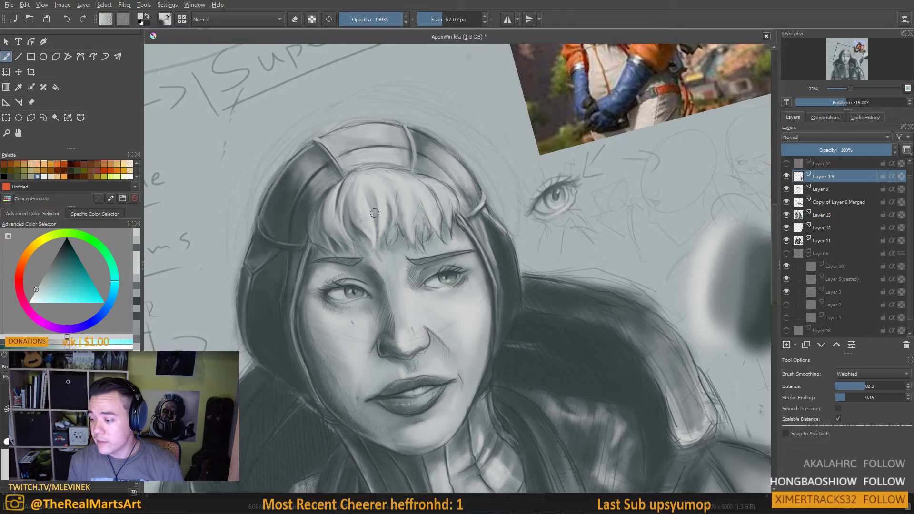
{"action": "key", "text": "m"}
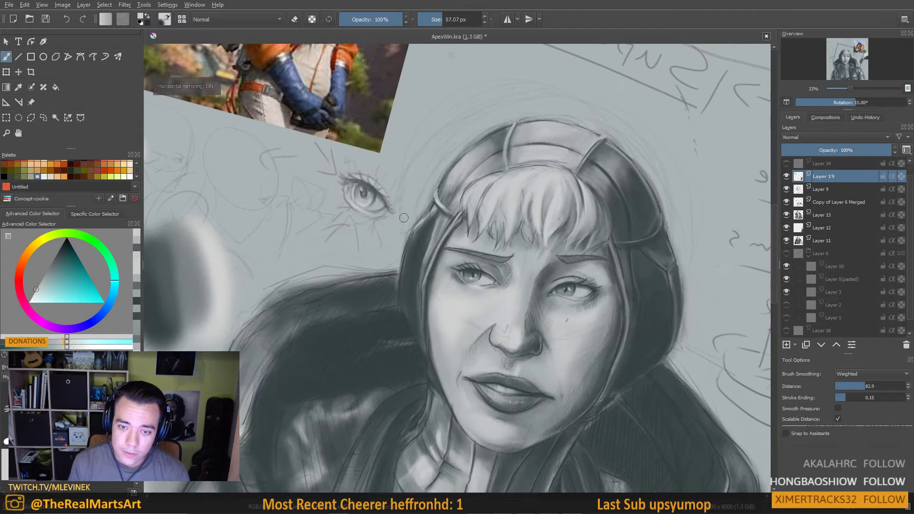
{"action": "key", "text": "m"}
Define the outer fringe strands along the hood's inner edge with sampled light and dark greys and an 11.66 px brush
{"action": "left_click", "coordinate": [322, 198], "text": "ctrl"}
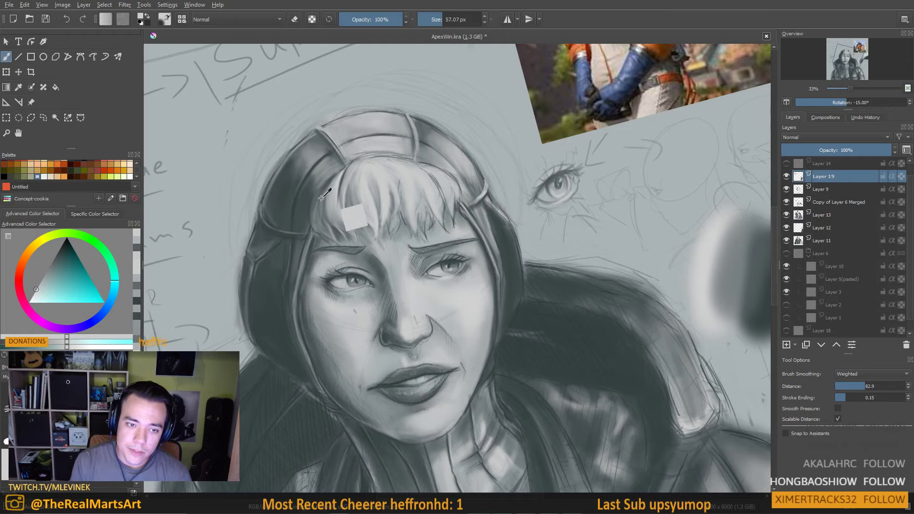
{"action": "left_click", "coordinate": [329, 194], "text": "ctrl"}
{"action": "mouse_move", "coordinate": [329, 195]}
{"action": "left_mouse_down", "text": "shift"}
{"action": "mouse_move", "coordinate": [308, 194]}
{"action": "mouse_move", "coordinate": [315, 197]}
{"action": "left_mouse_up", "text": "shift"}
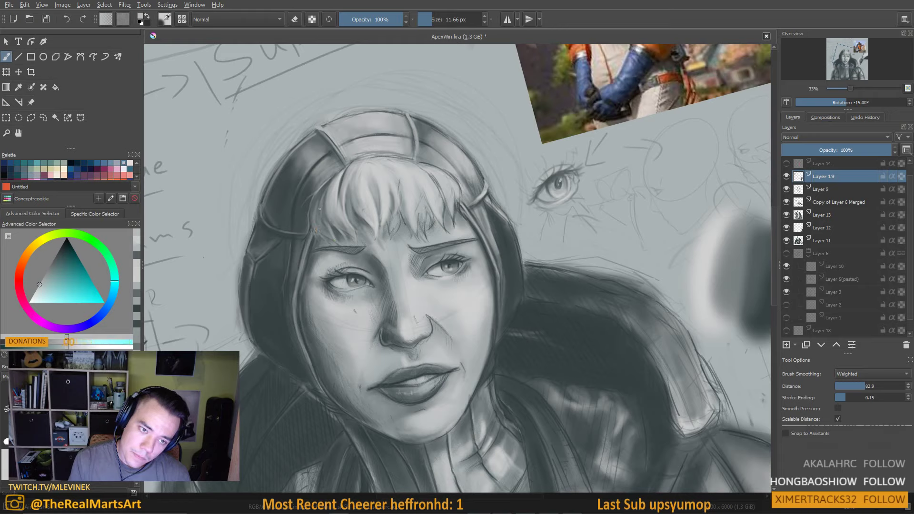
{"action": "left_click", "coordinate": [318, 198], "text": "ctrl"}
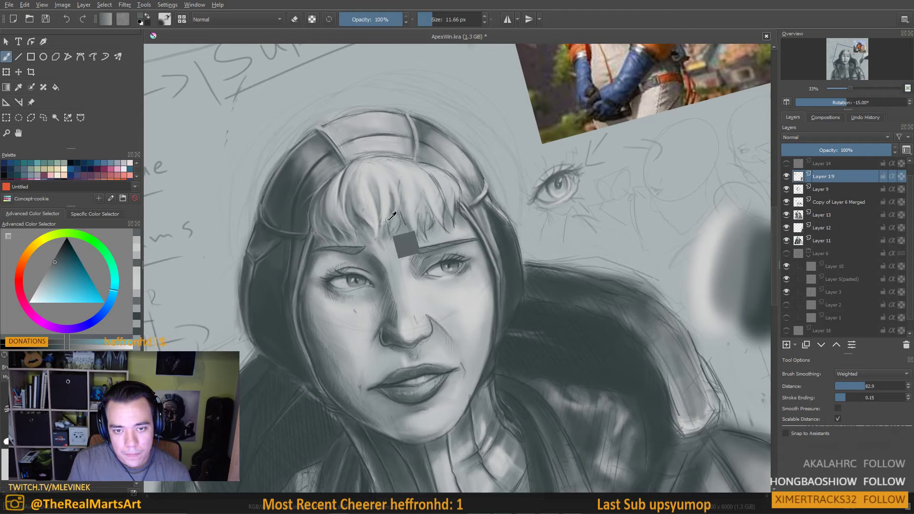
{"action": "left_click", "coordinate": [495, 218], "text": "ctrl"}
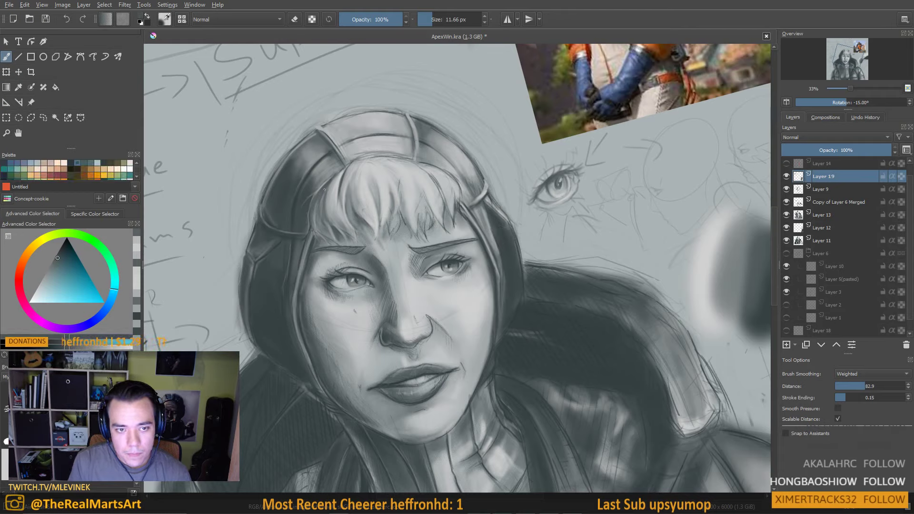
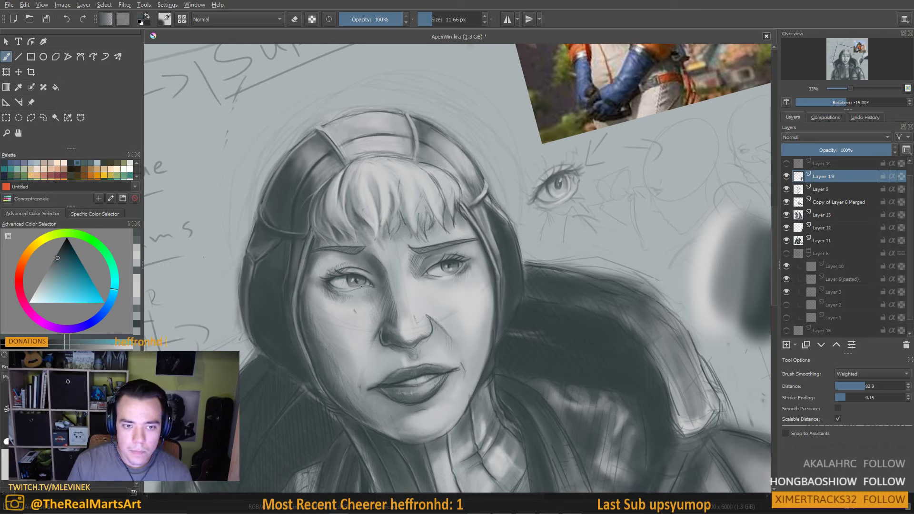
Soften and brighten the fringe's outer and central strands with sampled greys, using 24.50 px and 44.47 px brushes
{"action": "scroll", "coordinate": [402, 270], "scroll_direction": "down", "scroll_amount": 2}
{"action": "scroll", "coordinate": [403, 270], "scroll_direction": "up", "scroll_amount": 1}
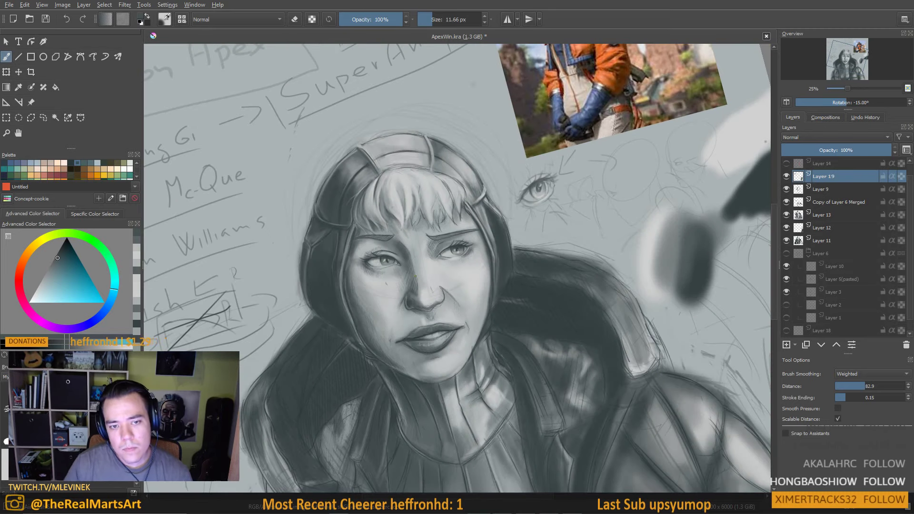
{"action": "left_click", "coordinate": [385, 180], "text": "ctrl"}
{"action": "left_click", "coordinate": [384, 181], "text": "ctrl"}
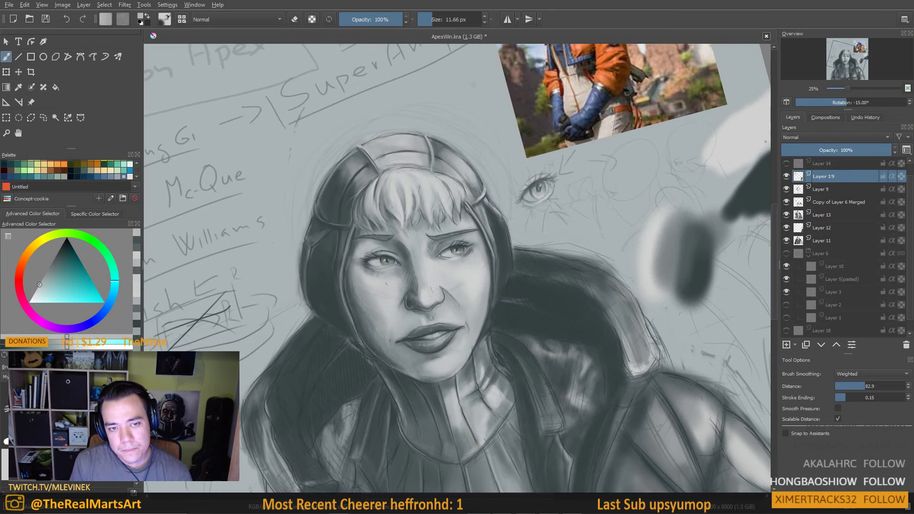
{"action": "left_click", "coordinate": [396, 171], "text": "ctrl"}
{"action": "left_click_drag", "start_coordinate": [380, 181], "coordinate": [386, 181]}
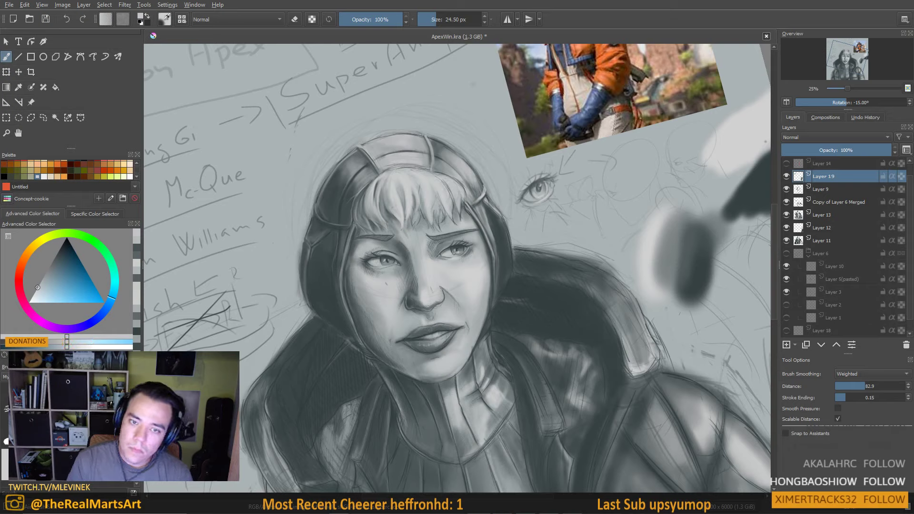
{"action": "left_click", "coordinate": [421, 195], "text": "ctrl"}
{"action": "left_click_drag", "start_coordinate": [419, 198], "coordinate": [427, 198]}
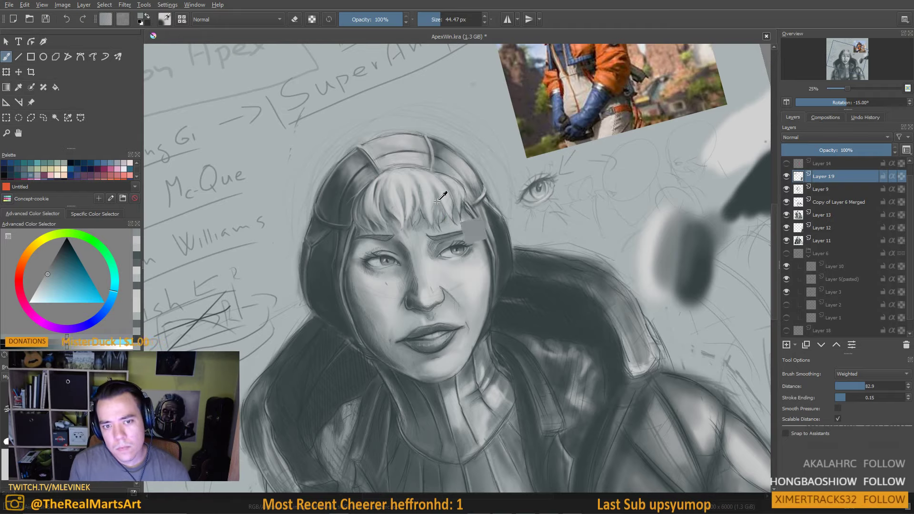
{"action": "left_click", "coordinate": [428, 189], "text": "ctrl"}
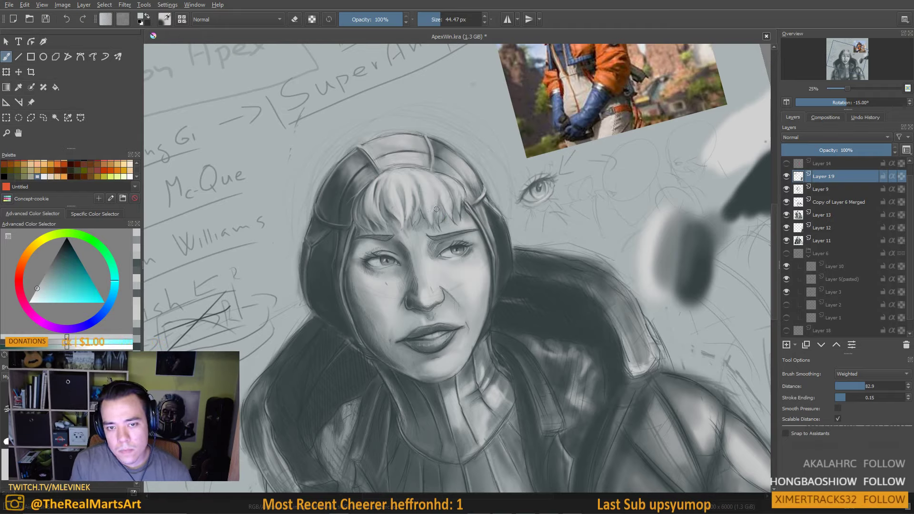
Sample a dark grey from the hood and deepen the separations between the central fringe strands with a 17.44 px brush
{"action": "key", "text": "minus"}
{"action": "mouse_move", "coordinate": [456, 199]}
{"action": "left_mouse_down"}
{"action": "mouse_move", "coordinate": [423, 267]}
{"action": "mouse_move", "coordinate": [436, 315]}
{"action": "mouse_move", "coordinate": [525, 332]}
{"action": "mouse_move", "coordinate": [537, 242]}
{"action": "mouse_move", "coordinate": [481, 228]}
{"action": "mouse_move", "coordinate": [425, 285]}
{"action": "mouse_move", "coordinate": [472, 228]}
{"action": "left_mouse_up"}
{"action": "scroll", "coordinate": [462, 242], "scroll_direction": "up", "scroll_amount": 2}
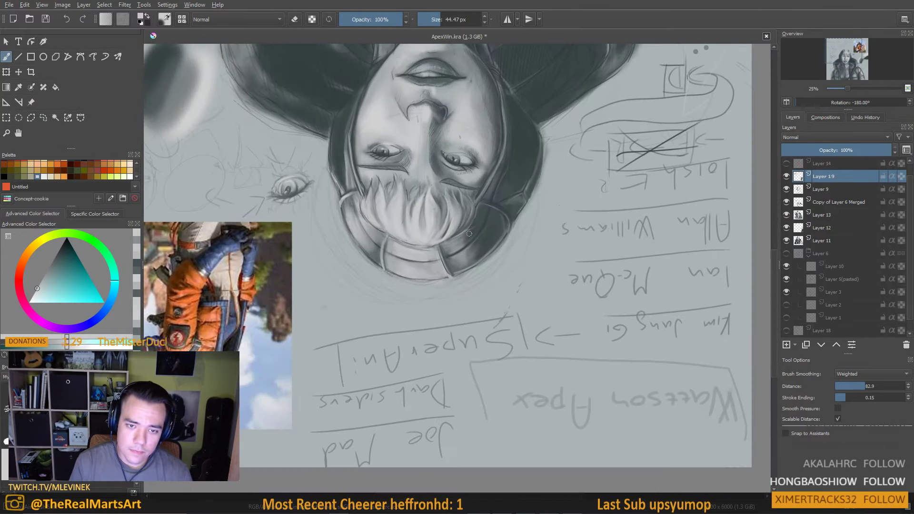
{"action": "left_click", "coordinate": [480, 250], "text": "ctrl"}
{"action": "left_click_drag", "start_coordinate": [422, 215], "coordinate": [413, 217], "text": "shift"}
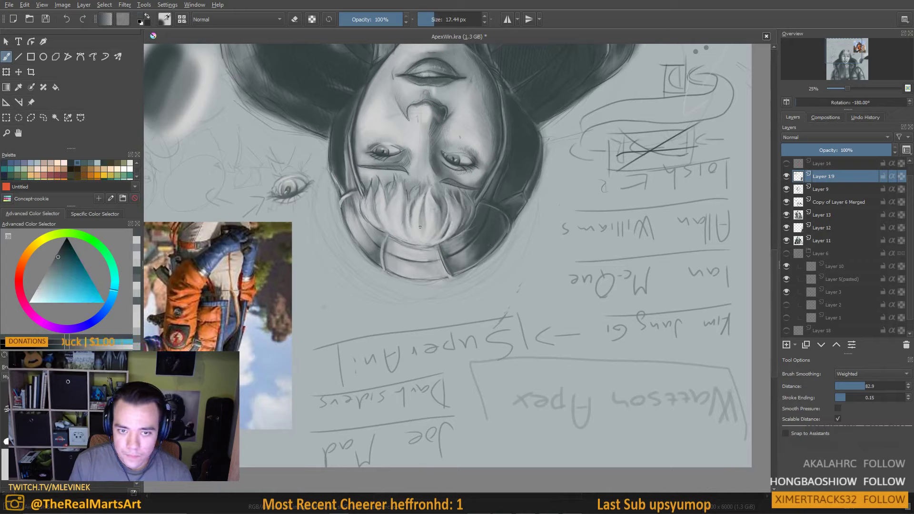
Paint light strand tips along the fringe's lower edge above the brow with sampled light greys and the 17.44 px brush
{"action": "left_click", "coordinate": [419, 193], "text": "ctrl"}
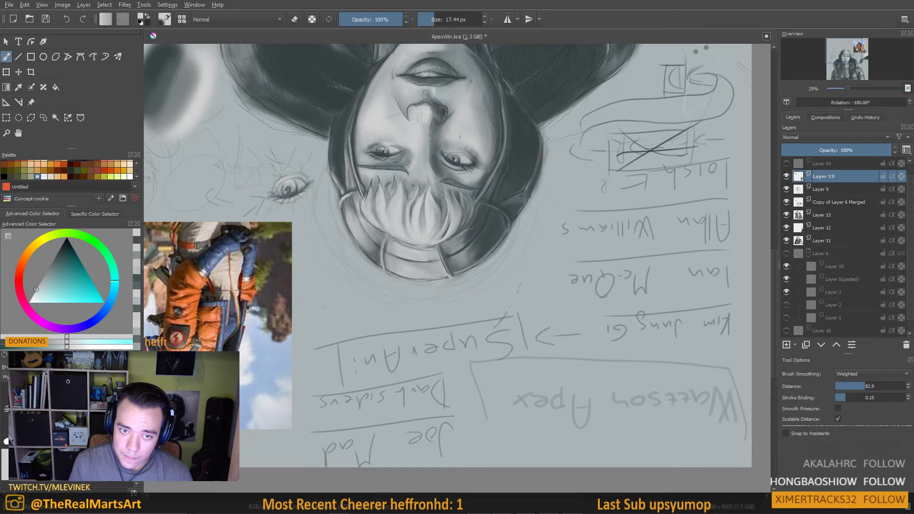
{"action": "left_click", "coordinate": [400, 185], "text": "ctrl"}
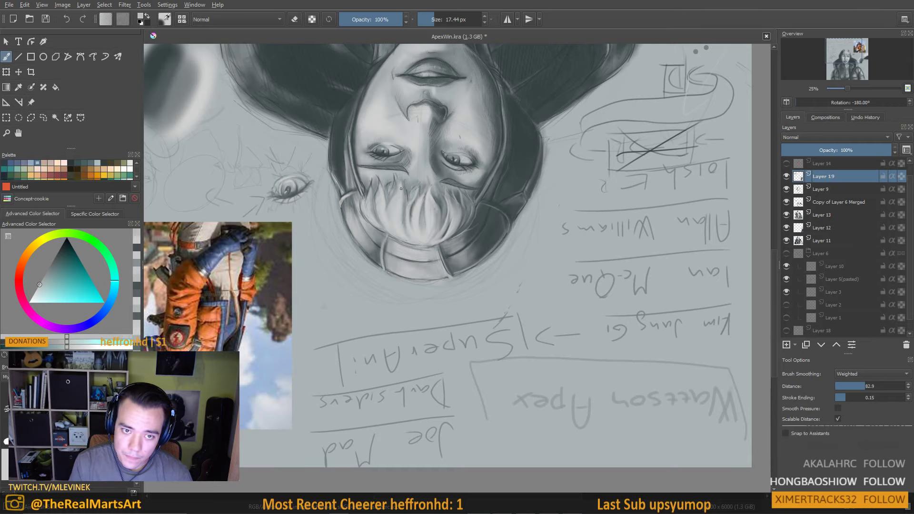
{"action": "left_click", "coordinate": [381, 142], "text": "ctrl"}
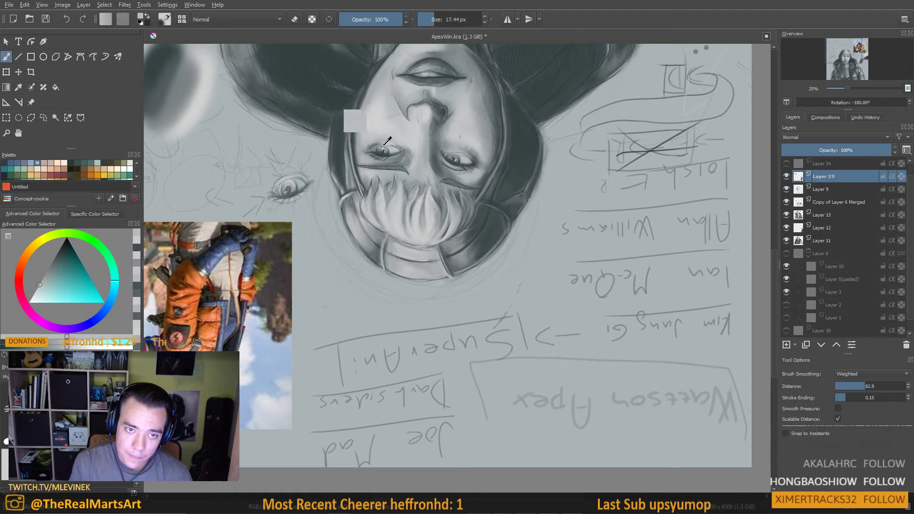
{"action": "left_click", "coordinate": [292, 178], "text": "ctrl"}
{"action": "left_click", "coordinate": [288, 181], "text": "ctrl"}
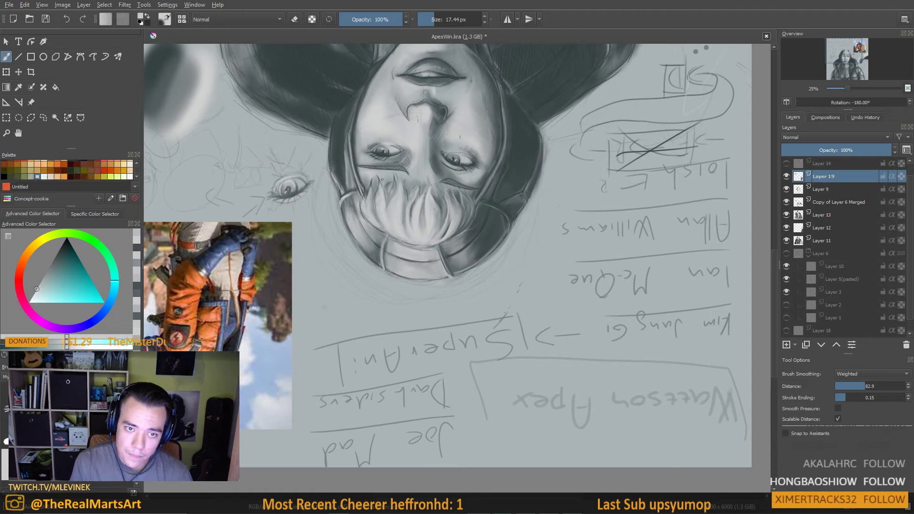
{"action": "left_click", "coordinate": [397, 177]}
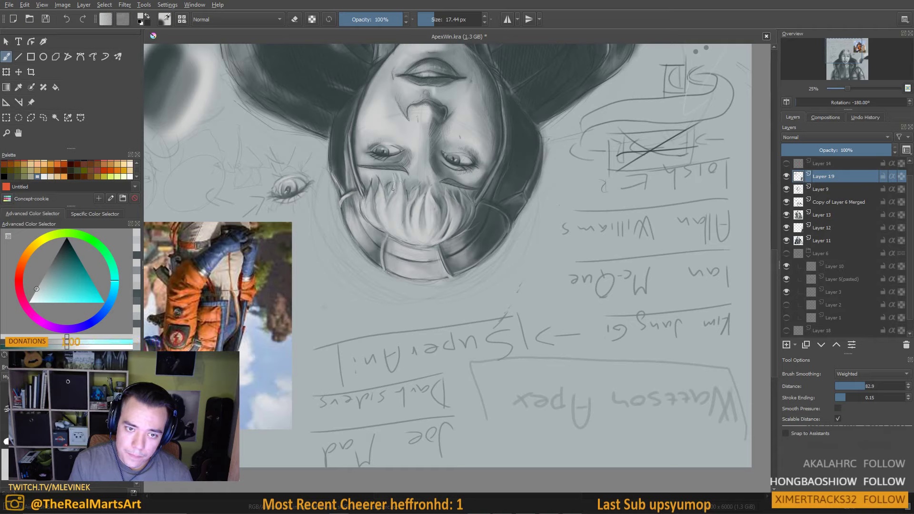
{"action": "left_click", "coordinate": [394, 192], "text": "ctrl"}
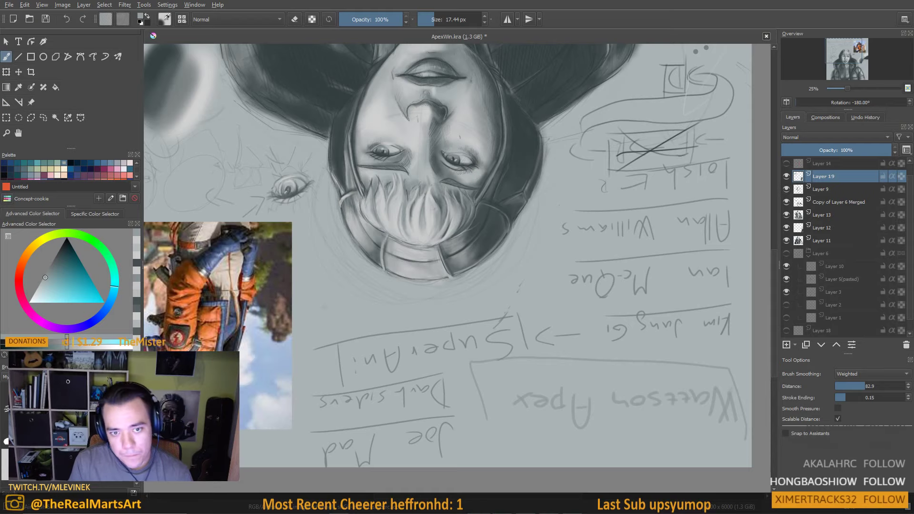
Blend the middle of the fringe with sampled light and mid greys, using 17.44 px and 33.50 px brushes
{"action": "left_click", "coordinate": [404, 215], "text": "ctrl"}
{"action": "mouse_move", "coordinate": [403, 217]}
{"action": "left_mouse_down"}
{"action": "mouse_move", "coordinate": [412, 239]}
{"action": "mouse_move", "coordinate": [402, 215]}
{"action": "left_mouse_up"}
{"action": "left_click", "coordinate": [409, 229], "text": "ctrl"}
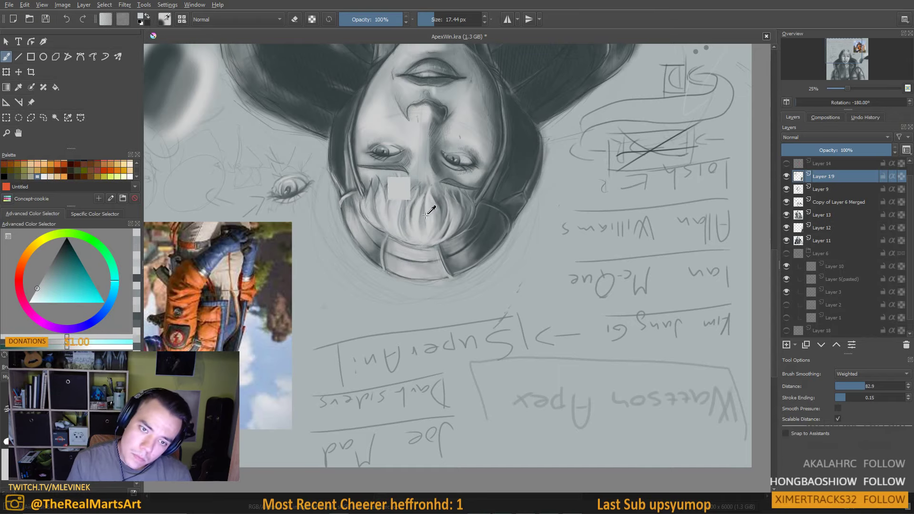
{"action": "left_click", "coordinate": [443, 202], "text": "ctrl"}
{"action": "left_click_drag", "start_coordinate": [405, 195], "coordinate": [412, 194]}
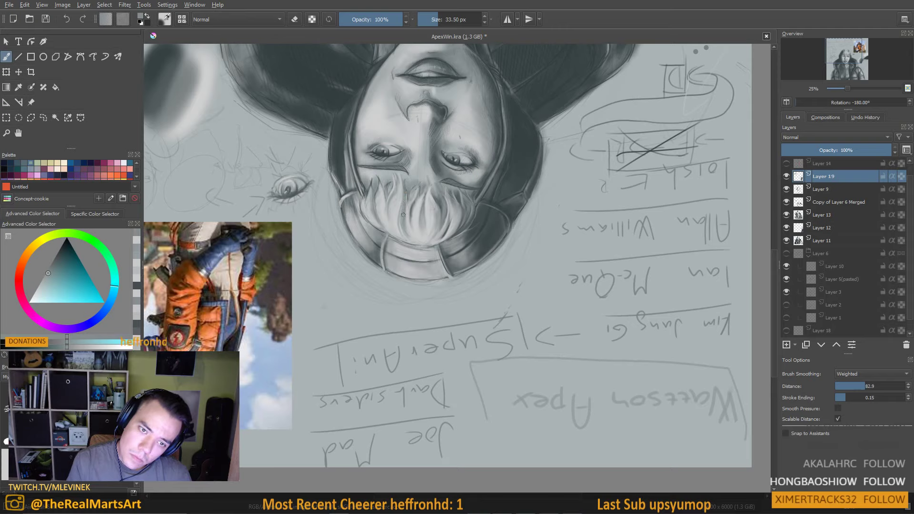
Darken the gaps between the fringe strands with sampled dark greys and an 18.79 px brush
{"action": "key", "text": "bracketleft"}
{"action": "key", "text": "bracketleft"}
{"action": "key", "text": "bracketleft"}
{"action": "key", "text": "bracketright"}
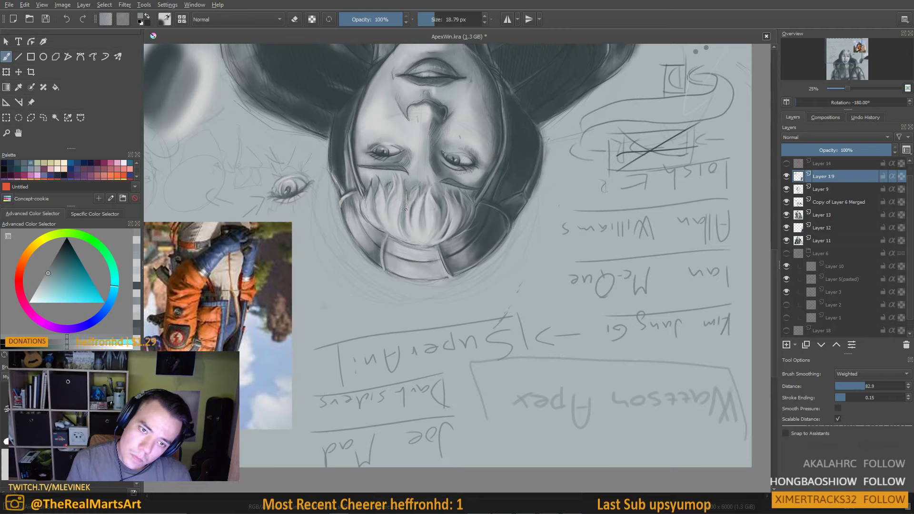
{"action": "left_click", "coordinate": [438, 206], "text": "ctrl"}
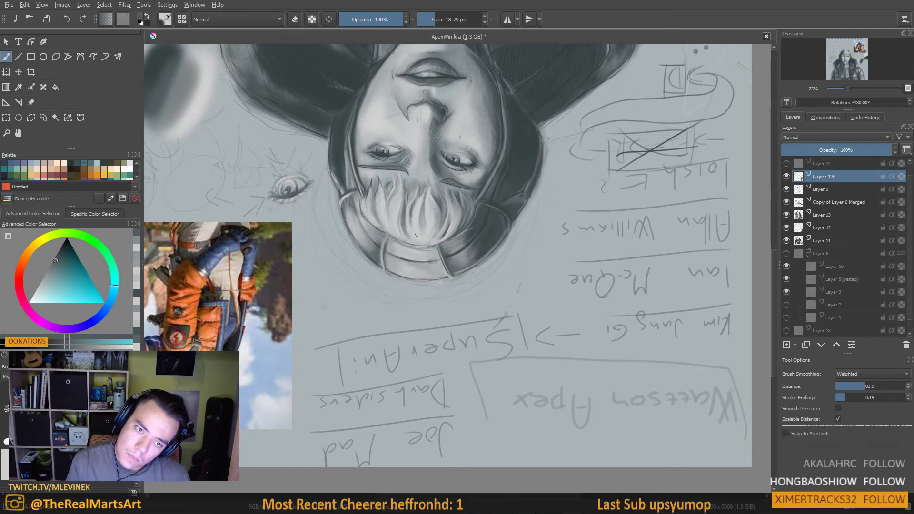
Refine the fringe strands and tips above the outer brow with alternating light and dark greys and the 18.79 px brush
{"action": "scroll", "coordinate": [67, 169], "scroll_direction": "down", "scroll_amount": 3}
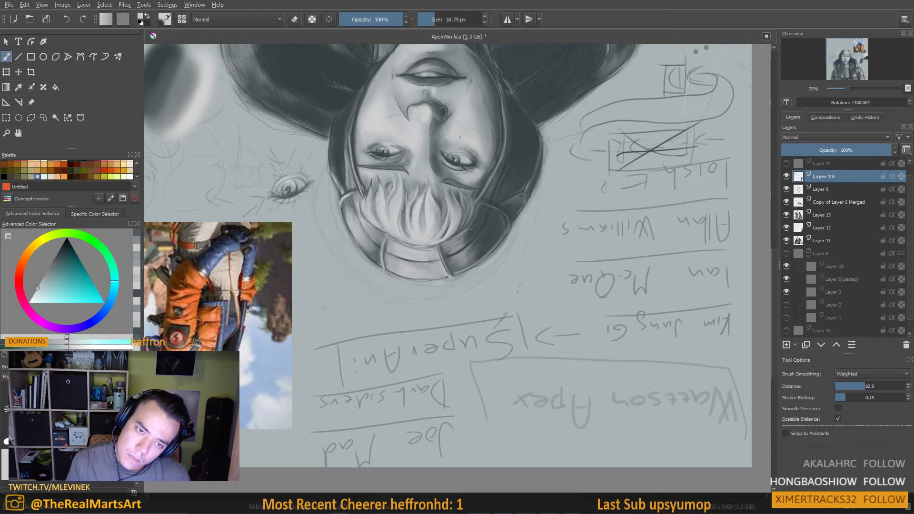
{"action": "left_click", "coordinate": [37, 176]}
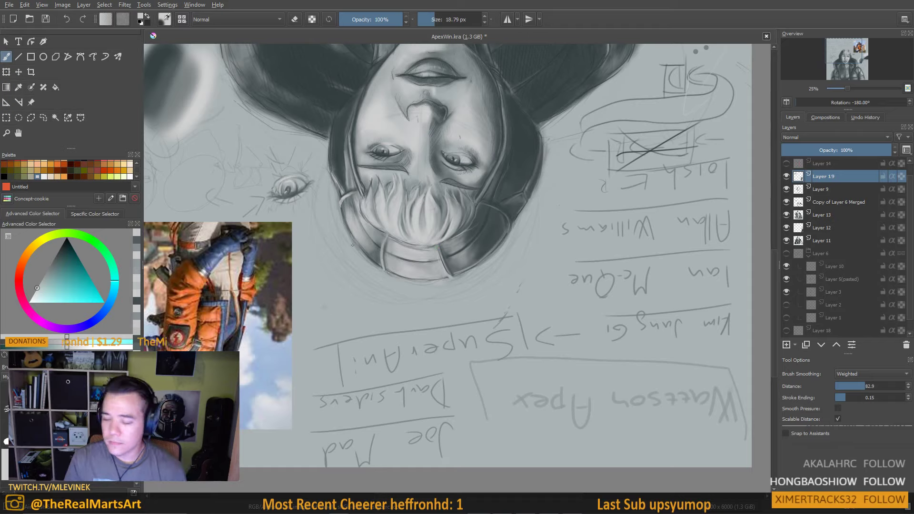
{"action": "left_click", "coordinate": [385, 200], "text": "ctrl"}
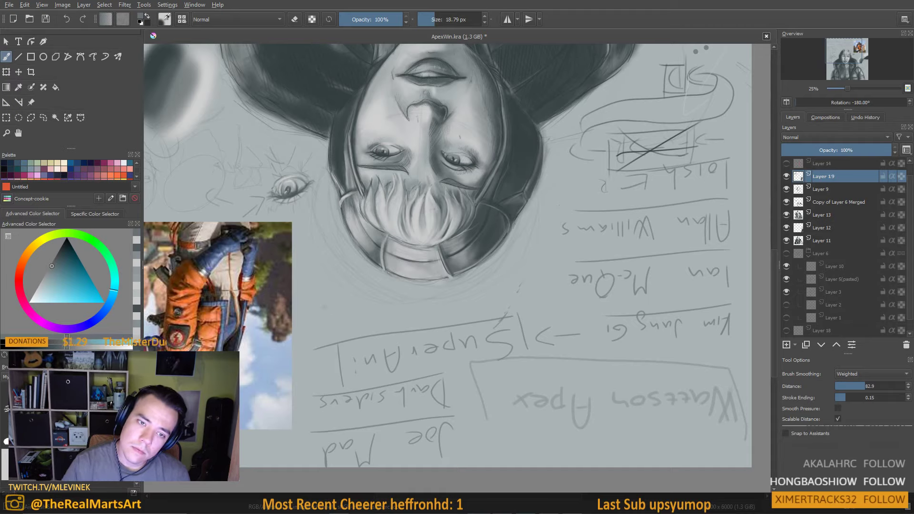
{"action": "left_click", "coordinate": [376, 216], "text": "ctrl"}
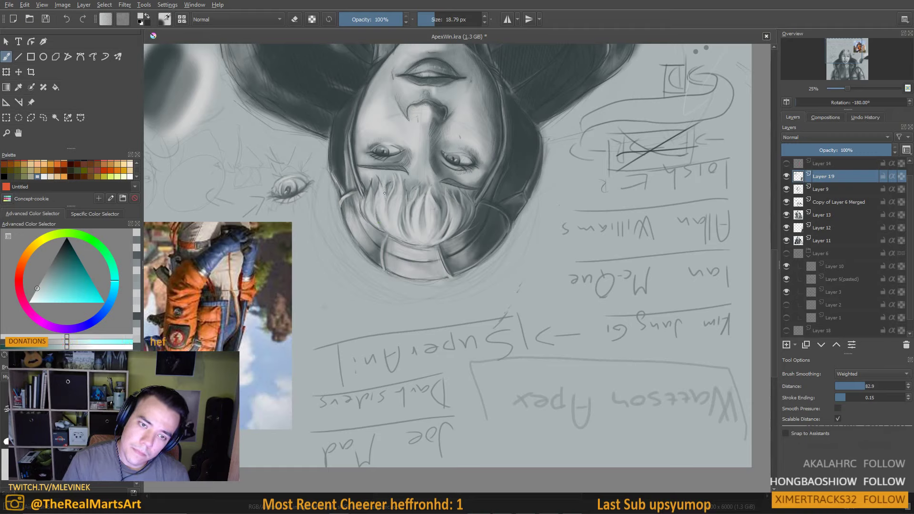
Review the whole portrait with the canvas rotation reset to 0° and save ApexWin.kra
{"action": "scroll", "coordinate": [419, 198], "scroll_direction": "down", "scroll_amount": 4}
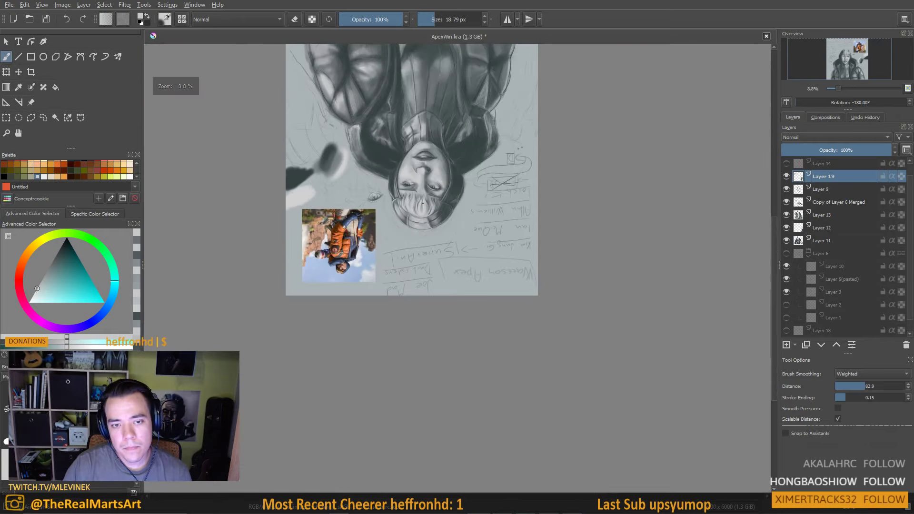
{"action": "scroll", "coordinate": [422, 201], "scroll_direction": "up", "scroll_amount": 4}
{"action": "key", "text": "5"}
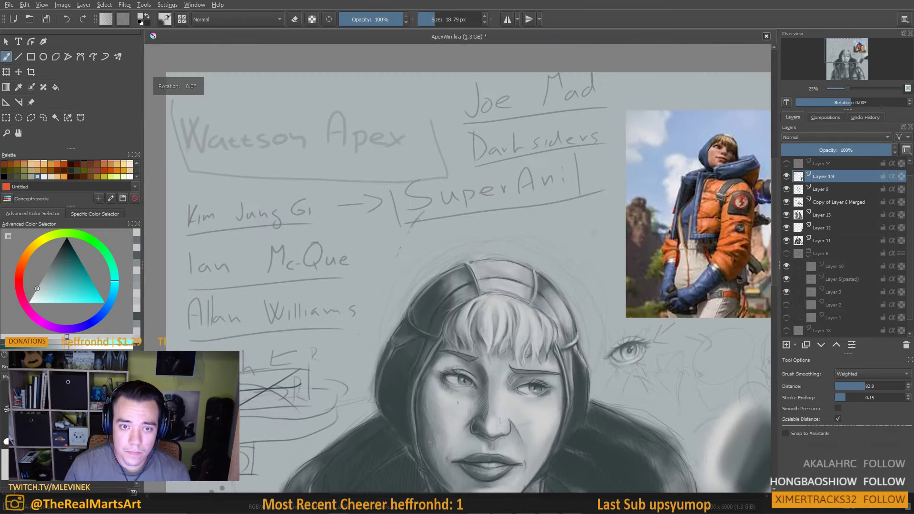
{"action": "scroll", "coordinate": [409, 431], "scroll_direction": "down", "scroll_amount": 3}
{"action": "left_click_drag", "start_coordinate": [429, 407], "coordinate": [475, 312]}
{"action": "scroll", "coordinate": [463, 332], "scroll_direction": "up", "scroll_amount": 1}
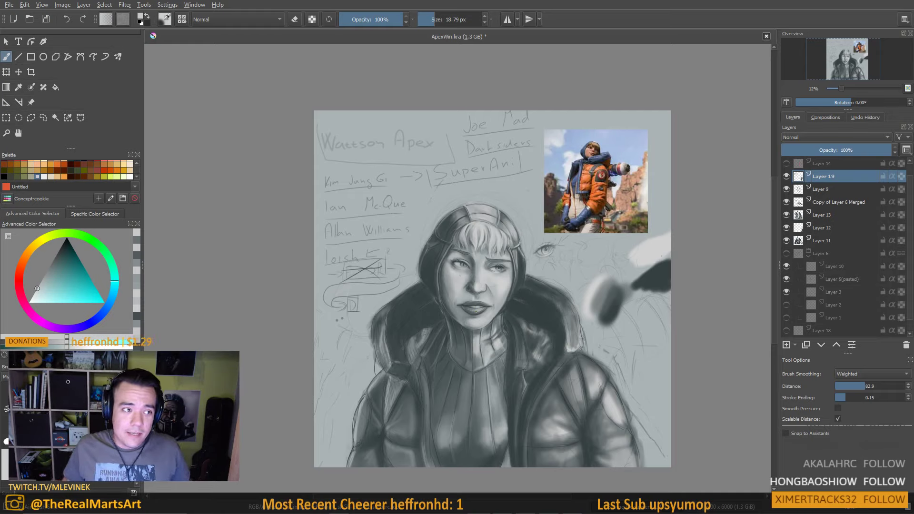
{"action": "key", "text": "ctrl+s"}
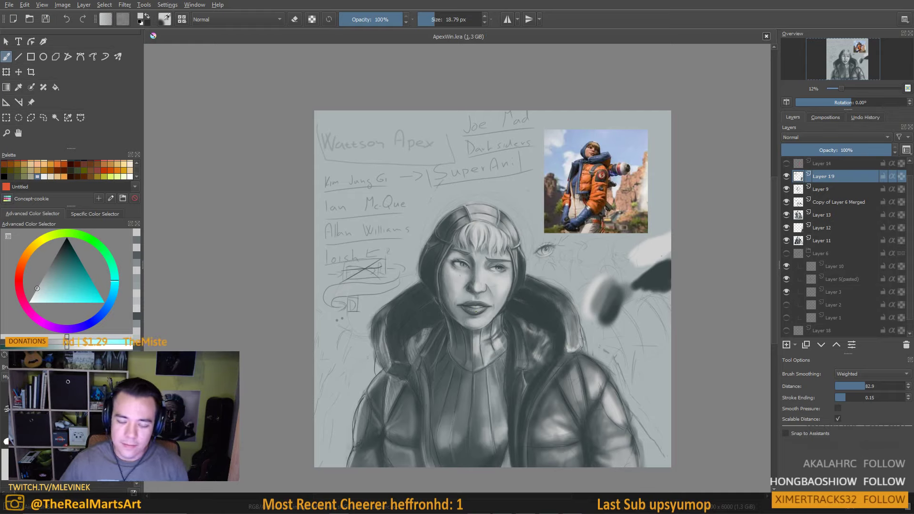
Add light strands to the fringe's upper and outer parts below the hood rim with sampled light greys and the 18.79 px brush
{"action": "scroll", "coordinate": [476, 312], "scroll_direction": "up", "scroll_amount": 3}
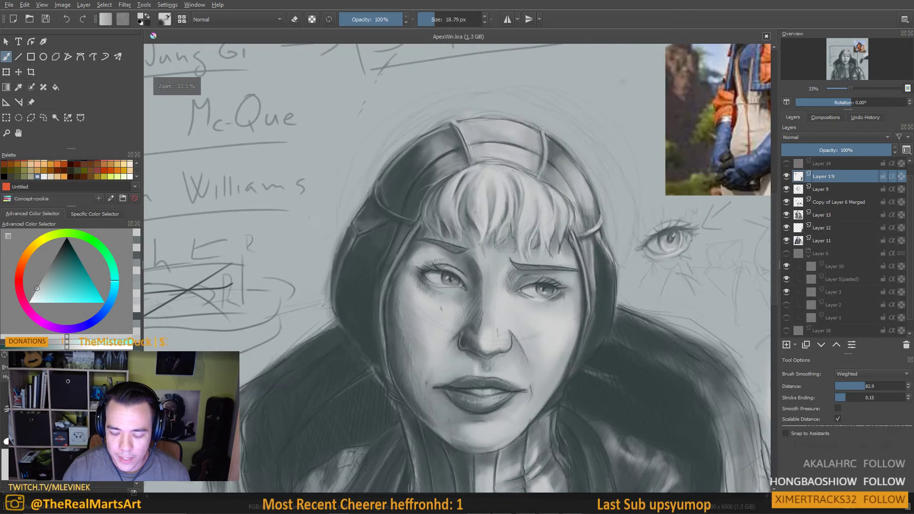
{"action": "left_click_drag", "start_coordinate": [536, 252], "coordinate": [502, 226]}
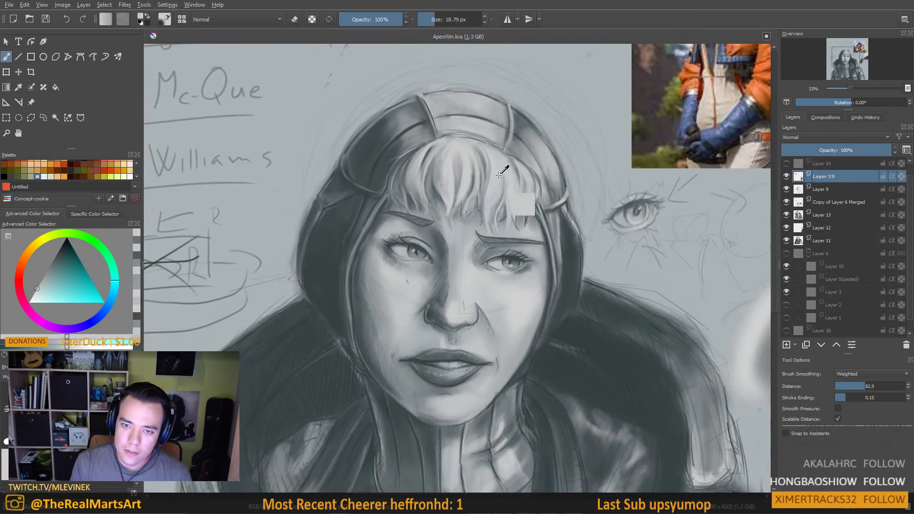
{"action": "left_click", "coordinate": [532, 204], "text": "ctrl"}
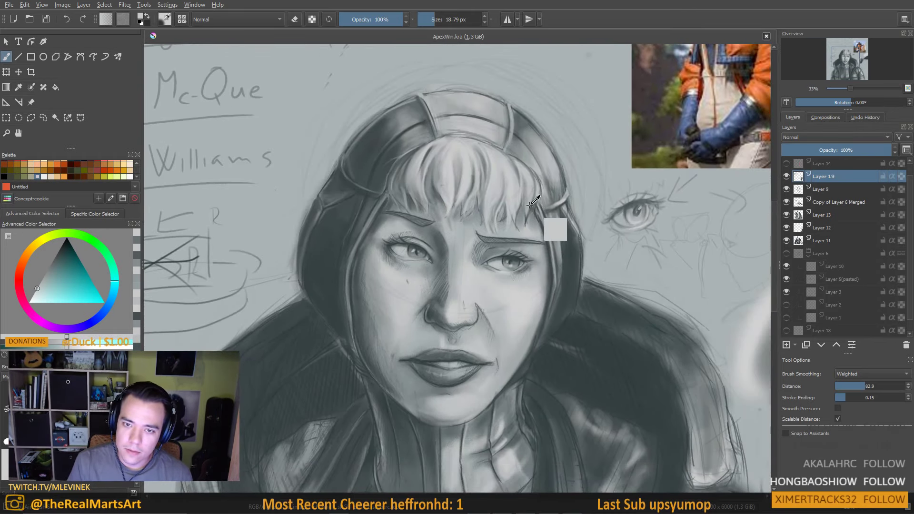
{"action": "left_click", "coordinate": [481, 163], "text": "ctrl"}
{"action": "left_click_drag", "start_coordinate": [508, 170], "coordinate": [502, 185]}
{"action": "left_click_drag", "start_coordinate": [402, 169], "coordinate": [428, 156]}
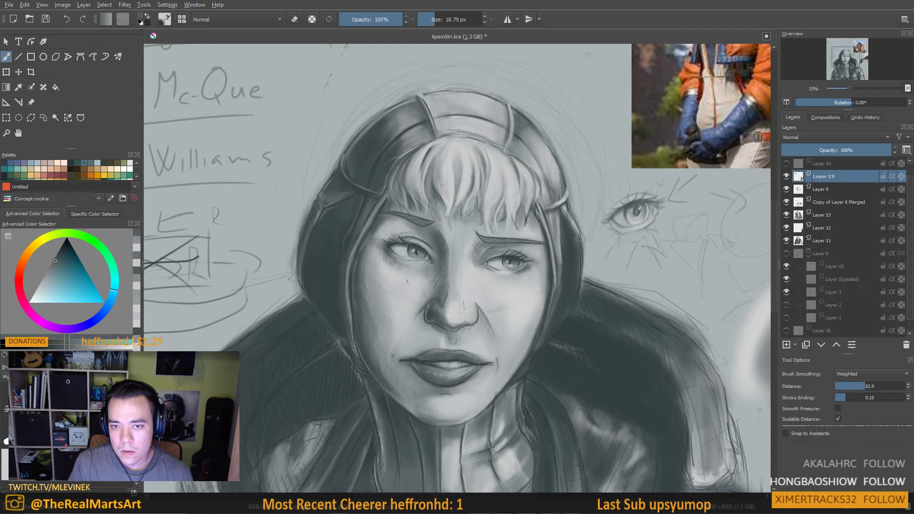
Draw dark separations between the fringe tips above the outer brow with a sampled dark grey and 7.50 px and 13.26 px brushes
{"action": "left_click_drag", "start_coordinate": [524, 204], "coordinate": [519, 204], "text": "shift"}
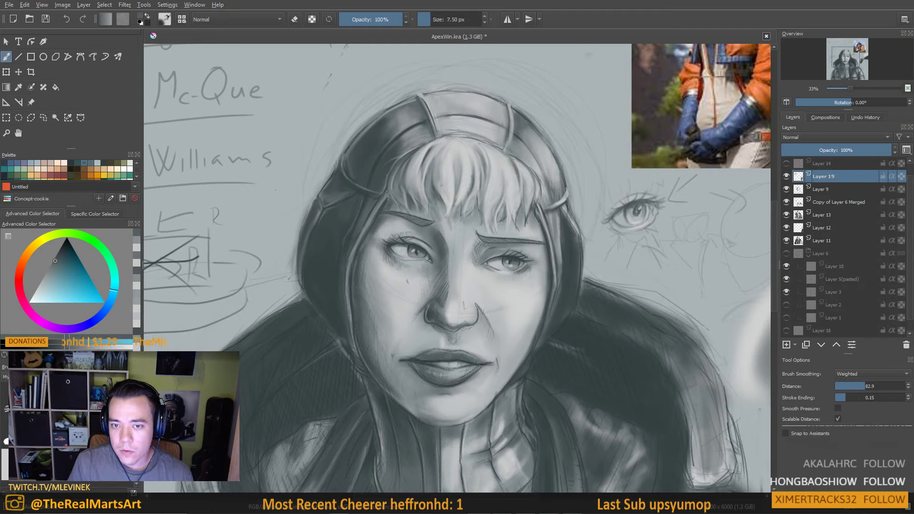
{"action": "key", "text": "bracketright"}
{"action": "key", "text": "bracketright"}
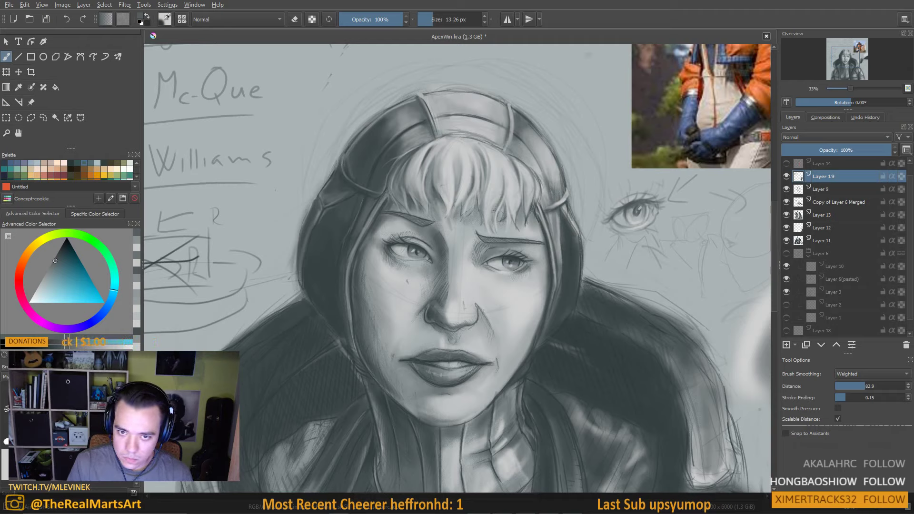
Add light strands to the fringe above the outer brow with a sampled light grey and a 25.93 px brush
{"action": "left_click", "coordinate": [499, 194], "text": "ctrl"}
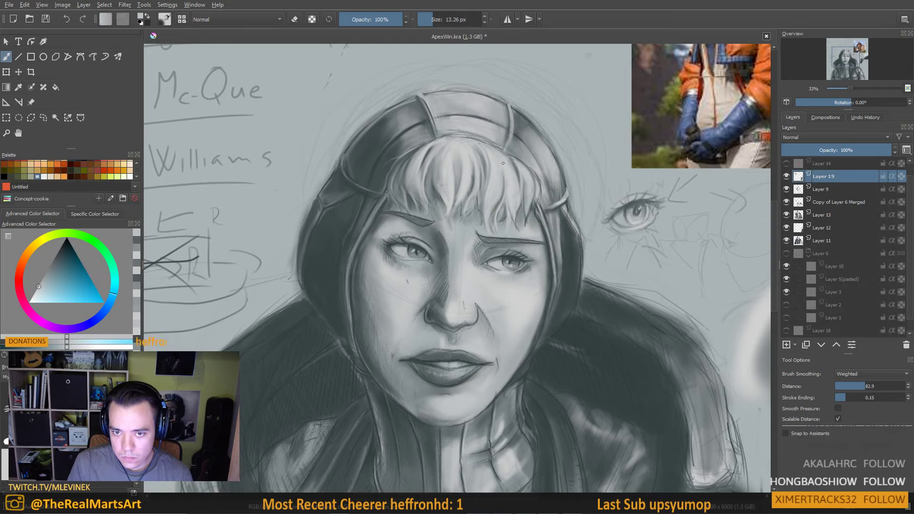
{"action": "left_click_drag", "start_coordinate": [505, 198], "coordinate": [511, 198], "text": "shift"}
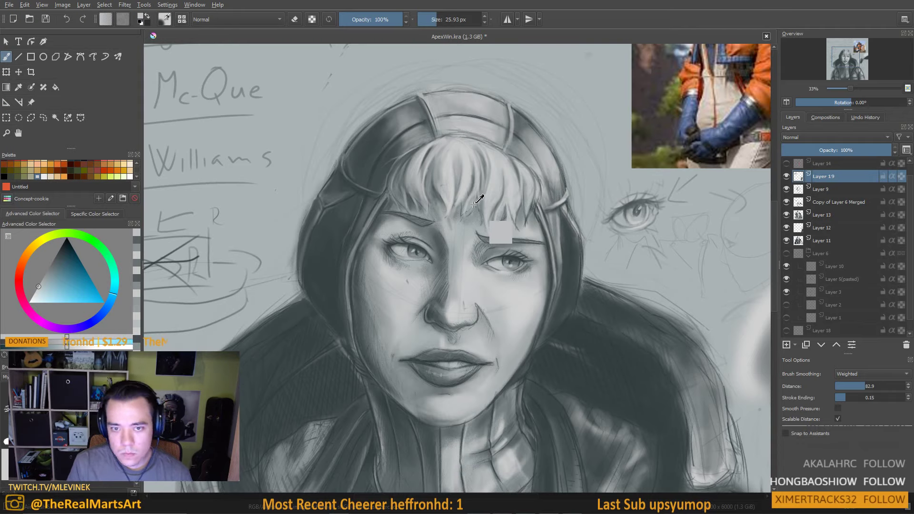
{"action": "left_click", "coordinate": [487, 194], "text": "ctrl"}
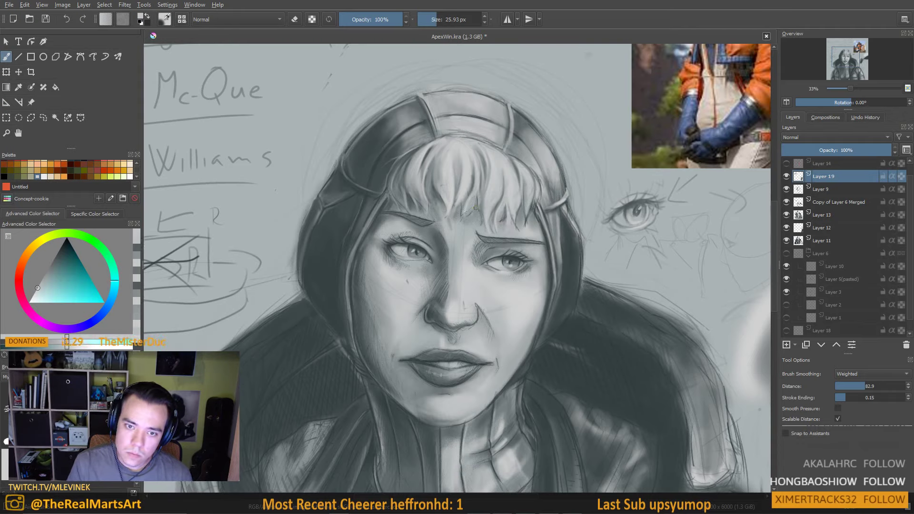
Refine the fringe's central and upper strands with sampled light and mid greys and 13.66 px and 12.91 px brushes
{"action": "left_click_drag", "start_coordinate": [473, 202], "coordinate": [462, 203], "text": "shift"}
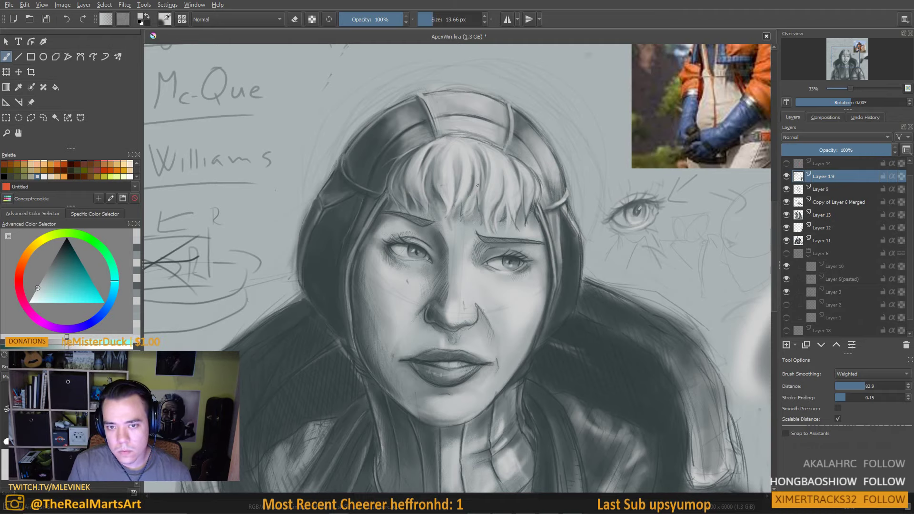
{"action": "left_click", "coordinate": [428, 152], "text": "ctrl"}
{"action": "left_click_drag", "start_coordinate": [428, 153], "coordinate": [433, 158], "text": "ctrl"}
{"action": "left_click_drag", "start_coordinate": [457, 188], "coordinate": [456, 188], "text": "shift"}
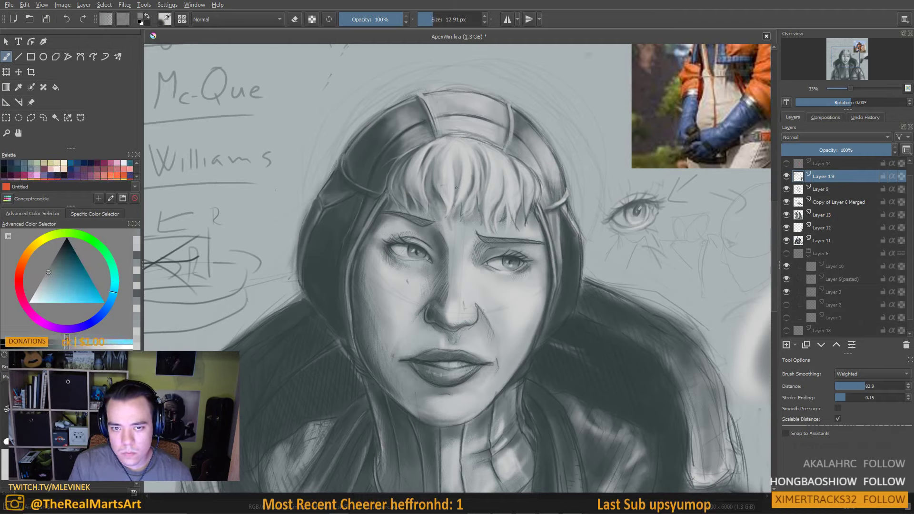
{"action": "left_click", "coordinate": [453, 144], "text": "ctrl"}
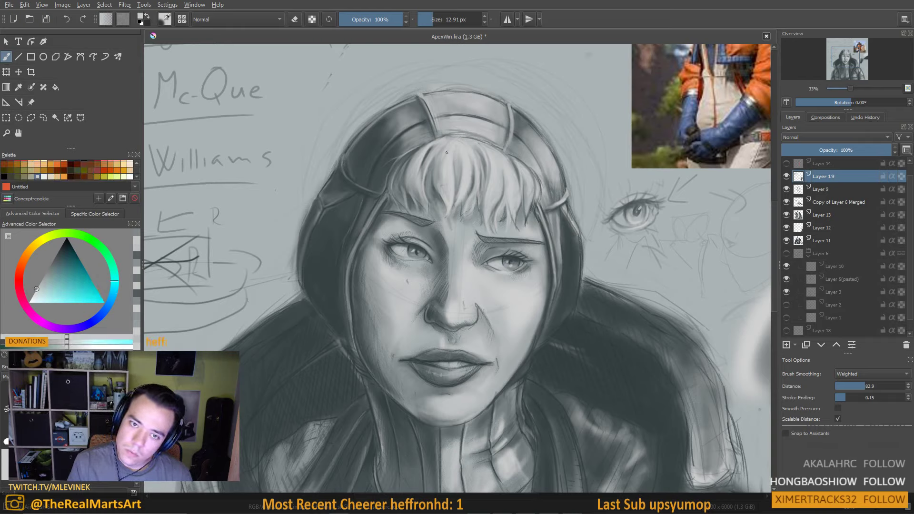
Soften the fringe's outer part with sampled greys, using broader brushes of 39.91, 70.55 and 47.59 px
{"action": "left_click_drag", "start_coordinate": [473, 150], "coordinate": [485, 153], "text": "shift"}
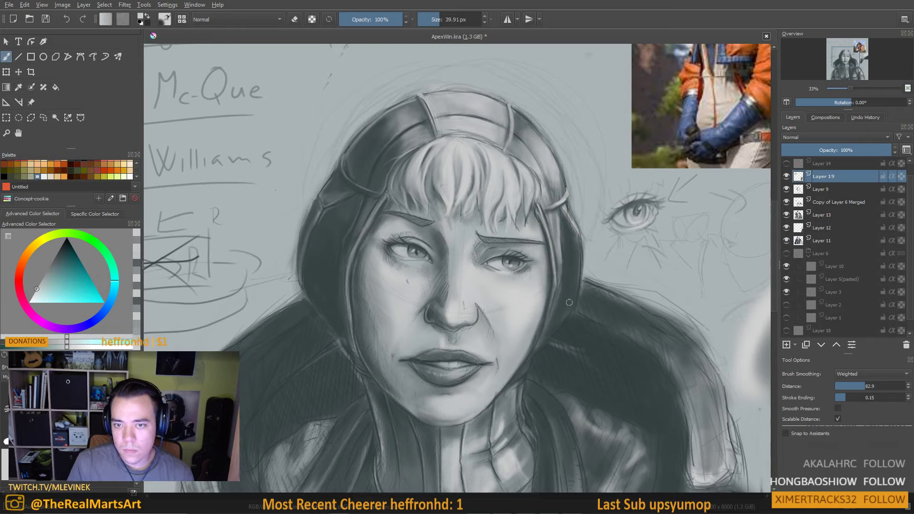
{"action": "left_click", "coordinate": [518, 262], "text": "ctrl"}
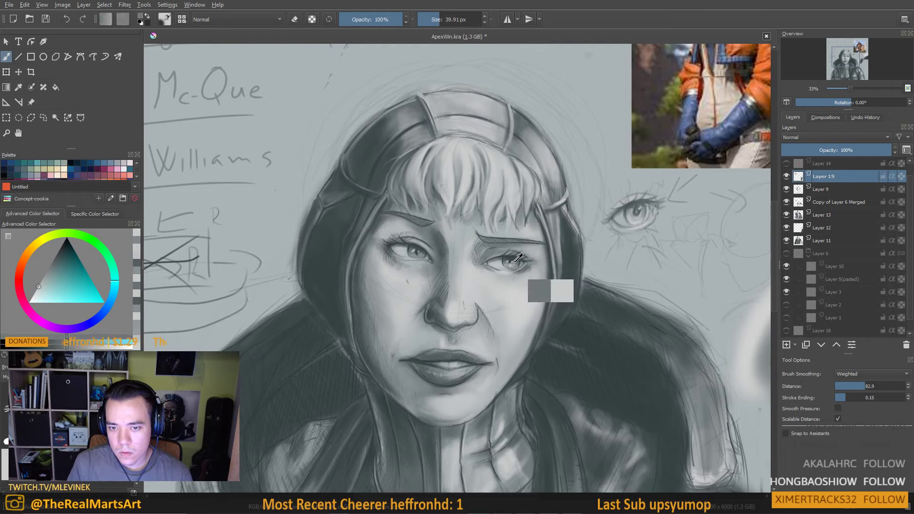
{"action": "left_click", "coordinate": [516, 264], "text": "ctrl"}
{"action": "left_click_drag", "start_coordinate": [482, 143], "coordinate": [497, 143], "text": "shift"}
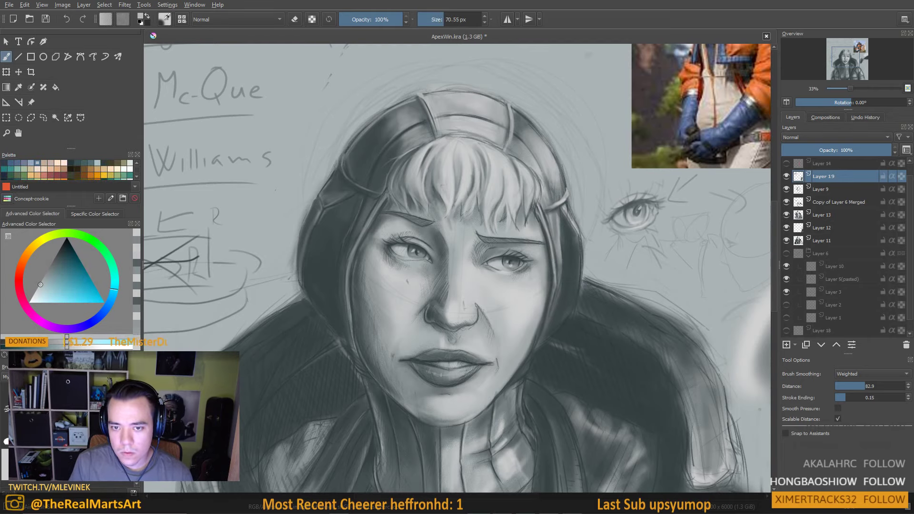
{"action": "left_click", "coordinate": [507, 214], "text": "ctrl"}
{"action": "left_click_drag", "start_coordinate": [530, 208], "coordinate": [519, 209], "text": "shift"}
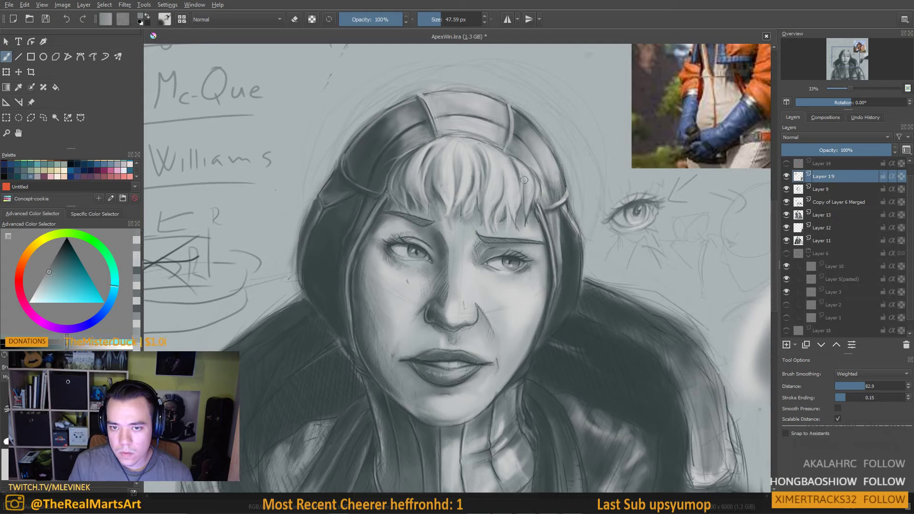
{"action": "left_click", "coordinate": [526, 172], "text": "ctrl"}
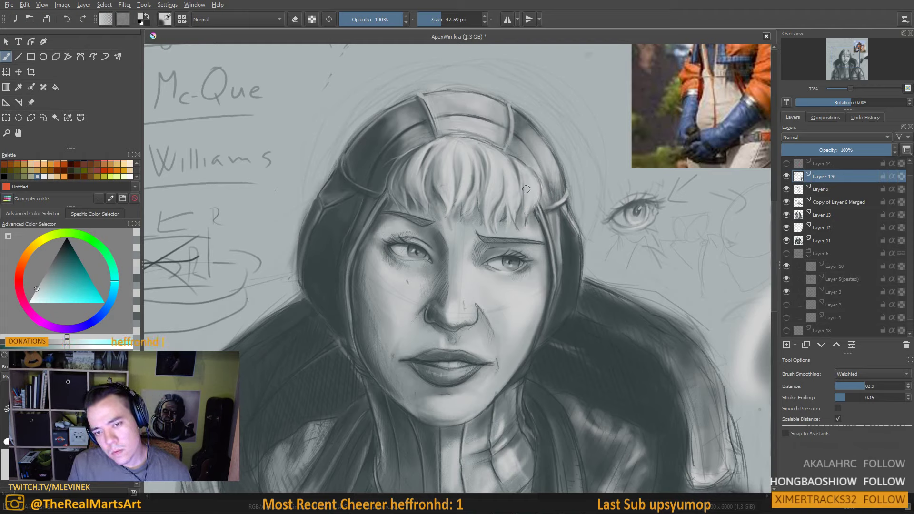
Brighten the outer fringe strands above the outer eye with a light grey and a 20.43 px brush
{"action": "key", "text": "bracketleft"}
{"action": "key", "text": "bracketleft"}
{"action": "key", "text": "bracketleft"}
{"action": "key", "text": "bracketleft"}
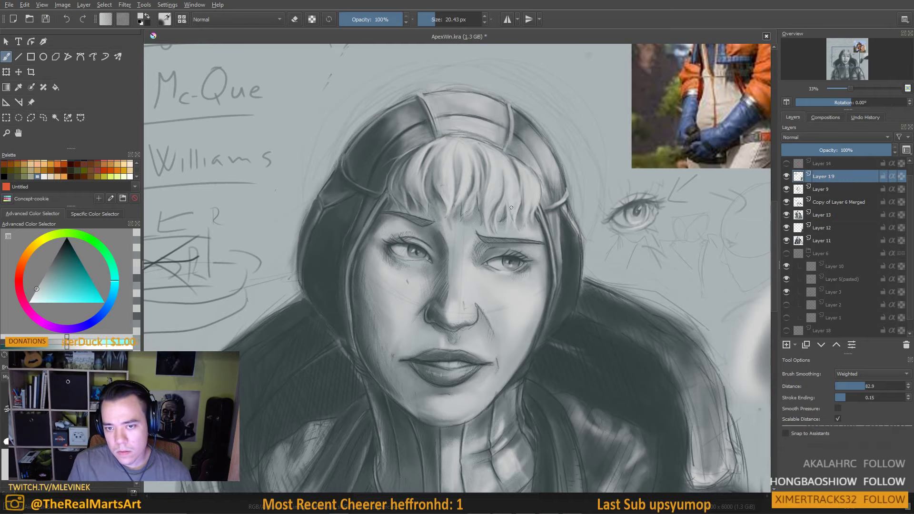
{"action": "left_click_drag", "start_coordinate": [531, 237], "coordinate": [526, 254]}
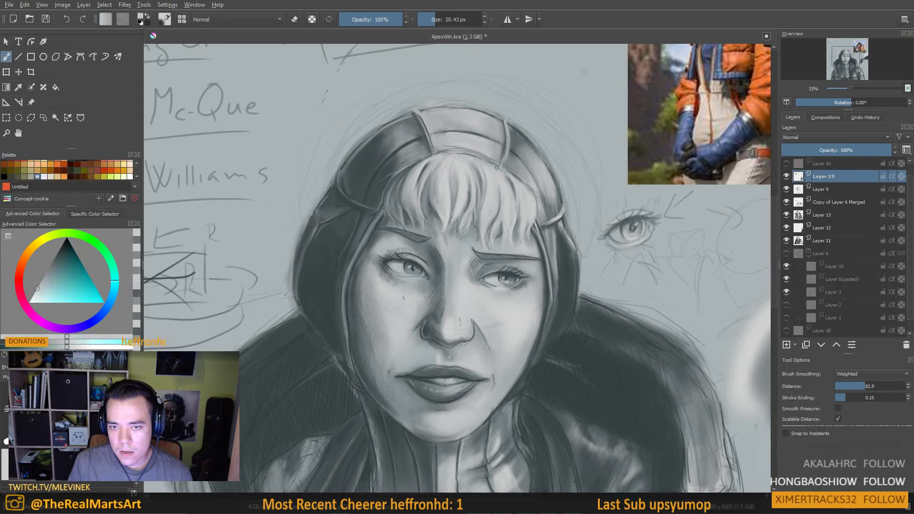
Draw thin separations between the outer fringe strands with a sampled mid grey and a 4.82 px brush
{"action": "left_click", "coordinate": [519, 194], "text": "ctrl"}
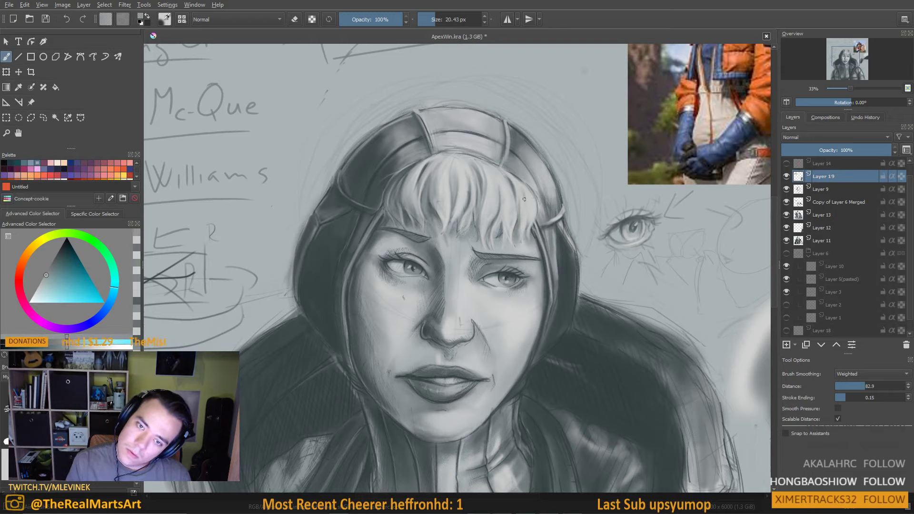
{"action": "left_click_drag", "start_coordinate": [523, 190], "coordinate": [516, 190], "text": "shift"}
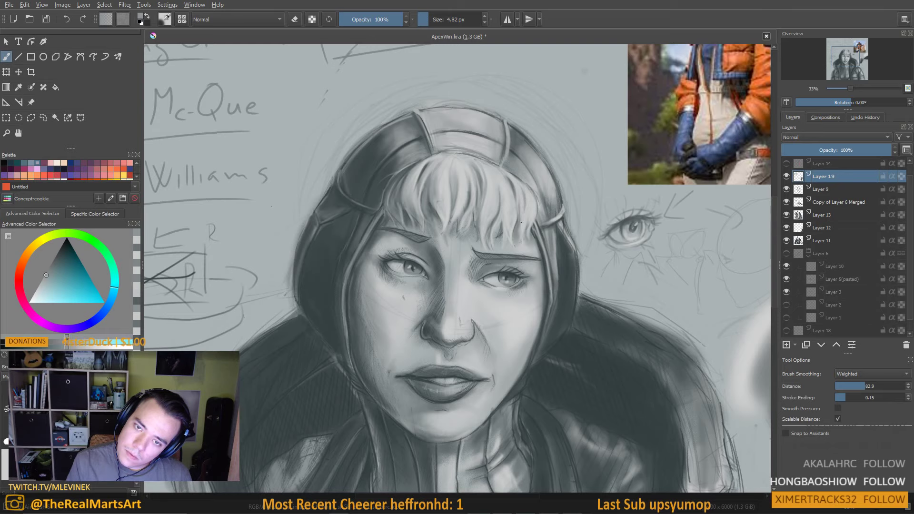
{"action": "scroll", "coordinate": [567, 183], "scroll_direction": "down", "scroll_amount": 1}
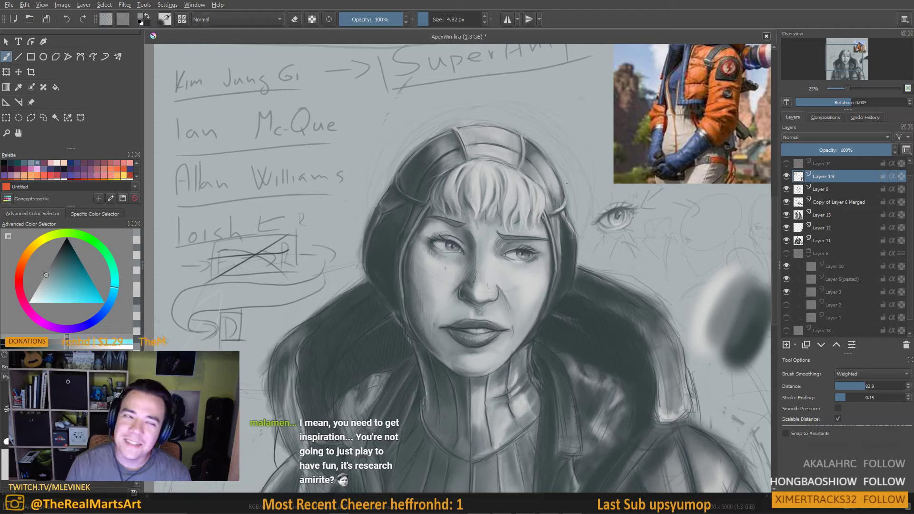
{"action": "left_click_drag", "start_coordinate": [455, 298], "coordinate": [445, 265]}
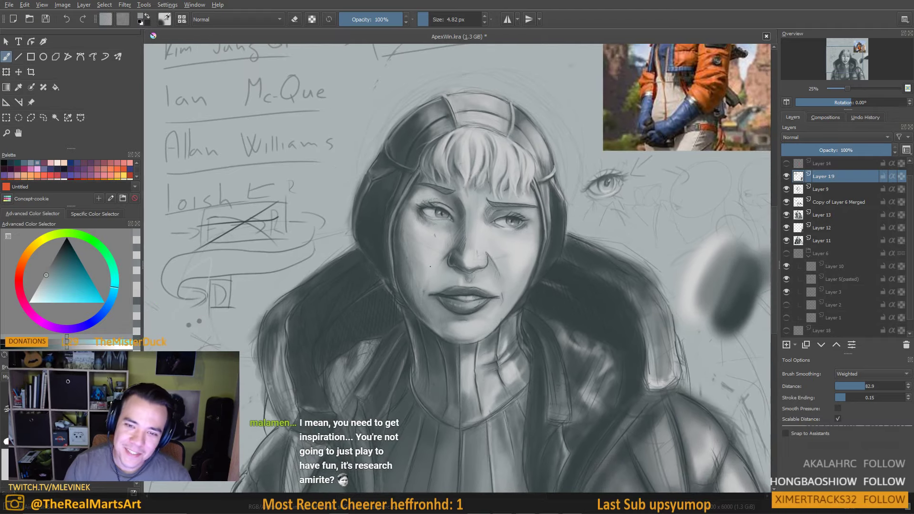
Paint fine light strands on the fringe's inner side and below the hood rim with sampled light greys and a 9.32 px brush
{"action": "scroll", "coordinate": [430, 266], "scroll_direction": "up", "scroll_amount": 1}
{"action": "left_click_drag", "start_coordinate": [460, 228], "coordinate": [453, 323]}
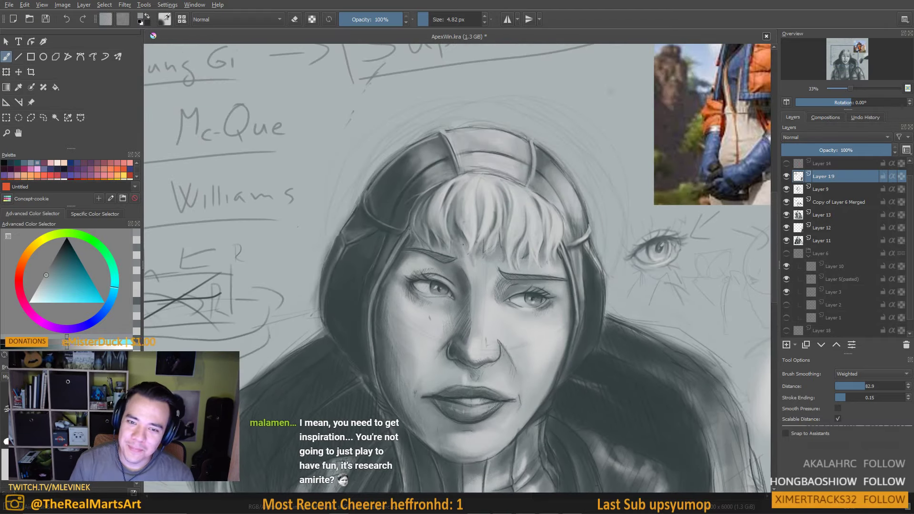
{"action": "left_click", "coordinate": [471, 208], "text": "ctrl"}
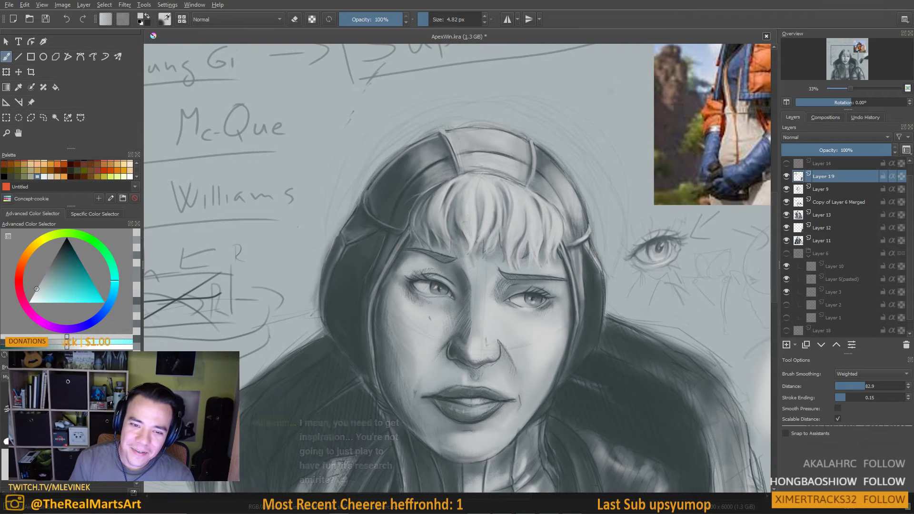
{"action": "left_click_drag", "start_coordinate": [431, 197], "coordinate": [441, 197], "text": "shift"}
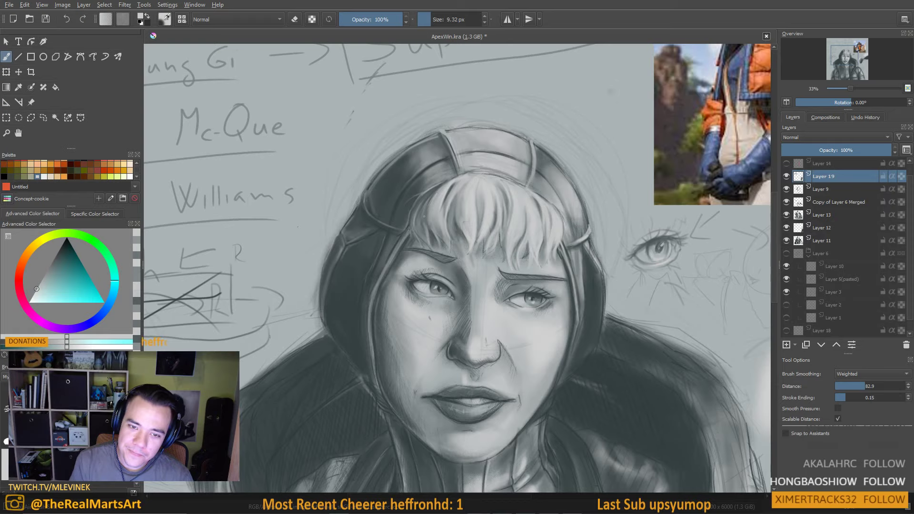
{"action": "left_click_drag", "start_coordinate": [425, 233], "coordinate": [427, 235]}
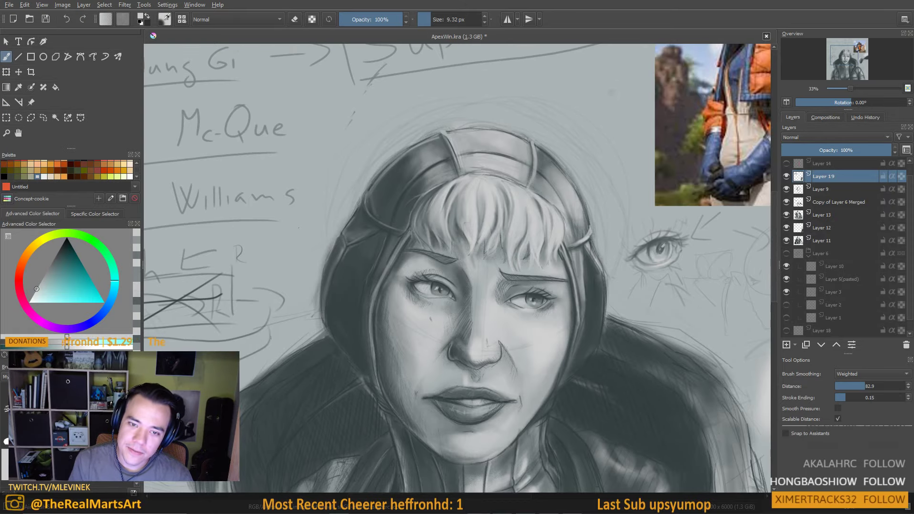
{"action": "left_click", "coordinate": [450, 193], "text": "ctrl"}
{"action": "mouse_move", "coordinate": [452, 187]}
{"action": "left_mouse_down"}
{"action": "mouse_move", "coordinate": [443, 201]}
{"action": "mouse_move", "coordinate": [454, 191]}
{"action": "left_mouse_up"}
{"action": "left_click", "coordinate": [457, 188], "text": "ctrl"}
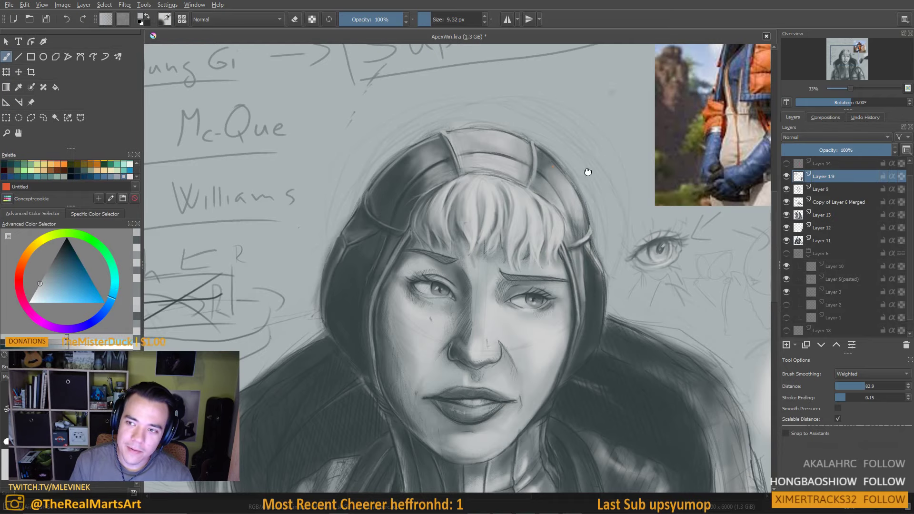
Look over the colour reference photo beside the portrait and hide its layer, Layer 7(pasted)
{"action": "left_click_drag", "start_coordinate": [582, 171], "coordinate": [493, 285]}
{"action": "left_click_drag", "start_coordinate": [670, 228], "coordinate": [580, 300]}
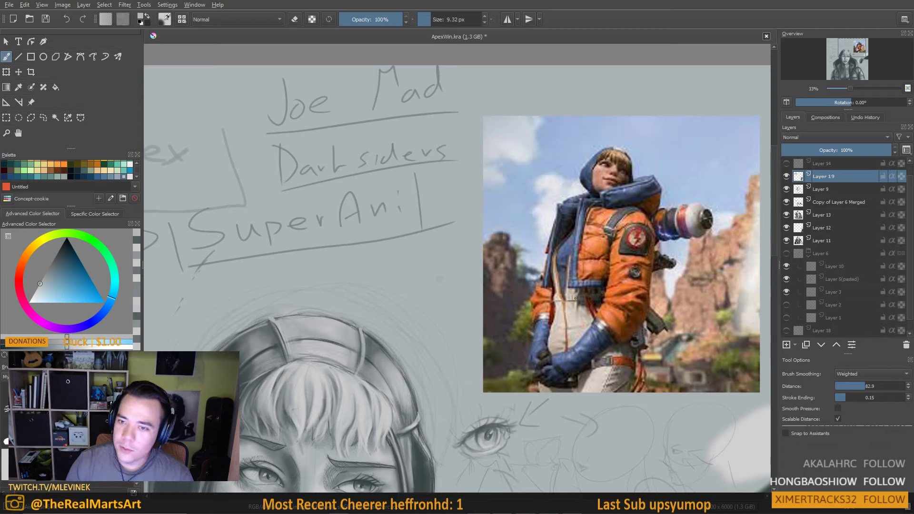
{"action": "scroll", "coordinate": [827, 305], "scroll_direction": "down", "scroll_amount": 1}
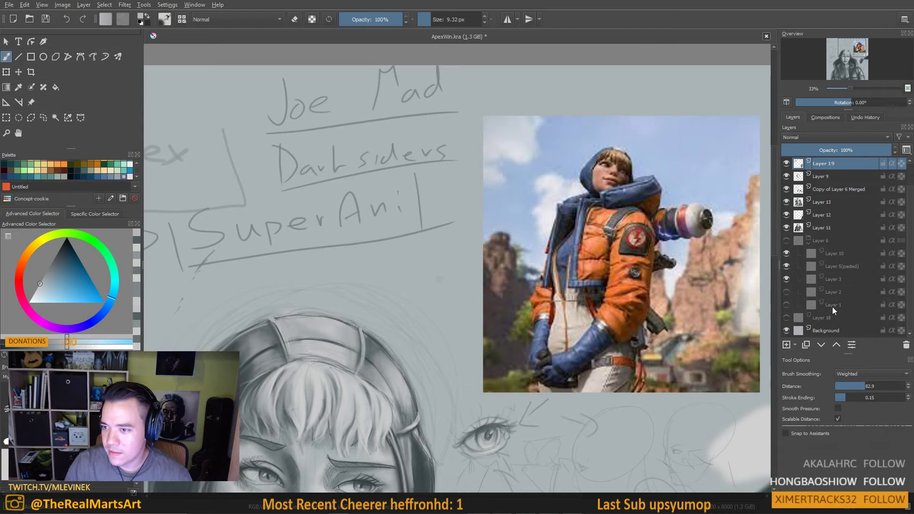
{"action": "scroll", "coordinate": [832, 307], "scroll_direction": "up", "scroll_amount": 2}
{"action": "left_click", "coordinate": [786, 164]}
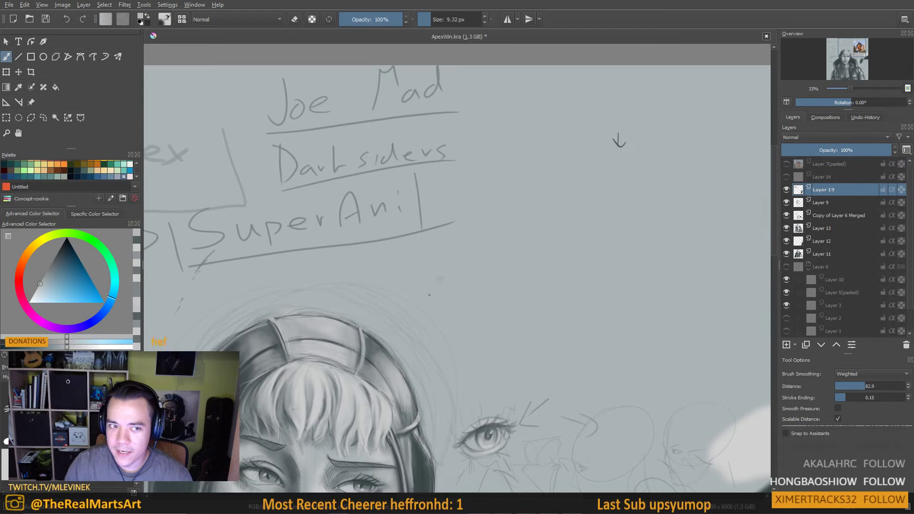
Lighten the fringe's outer strands below the hood rim with sampled light greys and an 18.99 px brush
{"action": "scroll", "coordinate": [354, 281], "scroll_direction": "down", "scroll_amount": 3}
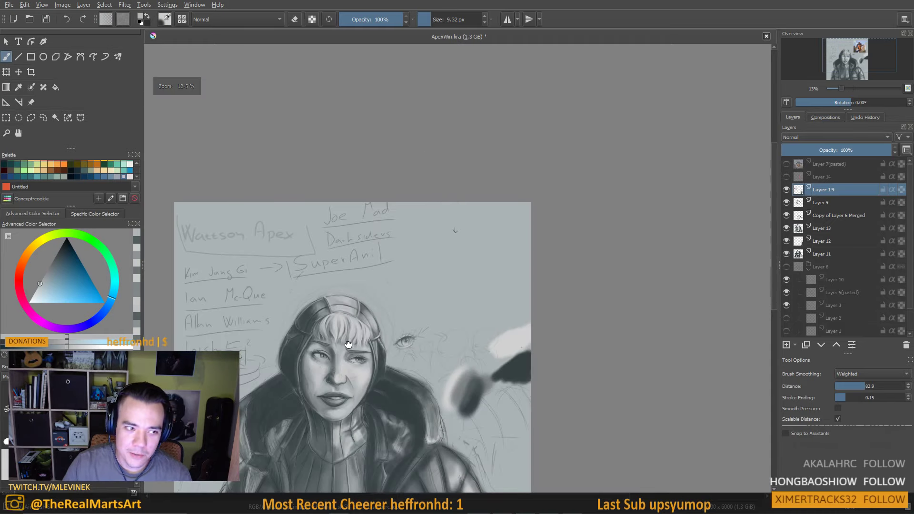
{"action": "left_click_drag", "start_coordinate": [349, 346], "coordinate": [483, 221]}
{"action": "scroll", "coordinate": [455, 271], "scroll_direction": "up", "scroll_amount": 1}
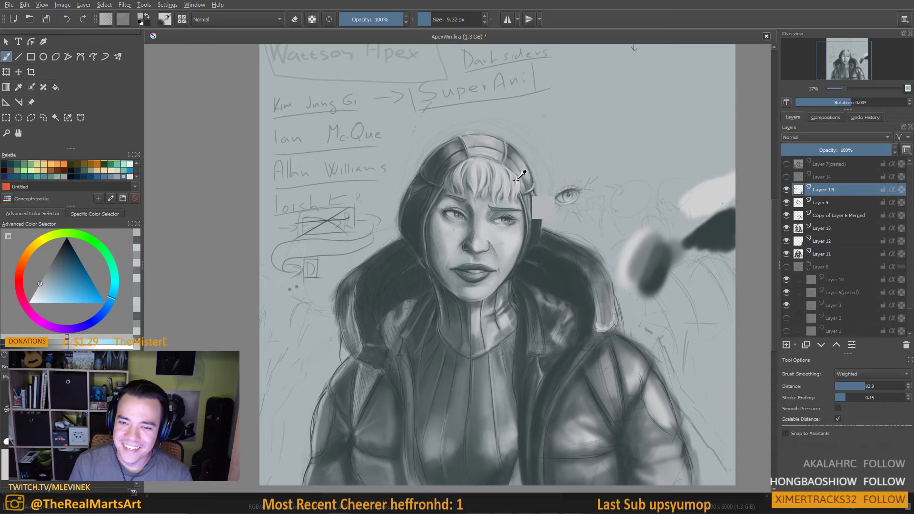
{"action": "left_click", "coordinate": [541, 205], "text": "ctrl"}
{"action": "scroll", "coordinate": [554, 198], "scroll_direction": "up", "scroll_amount": 2}
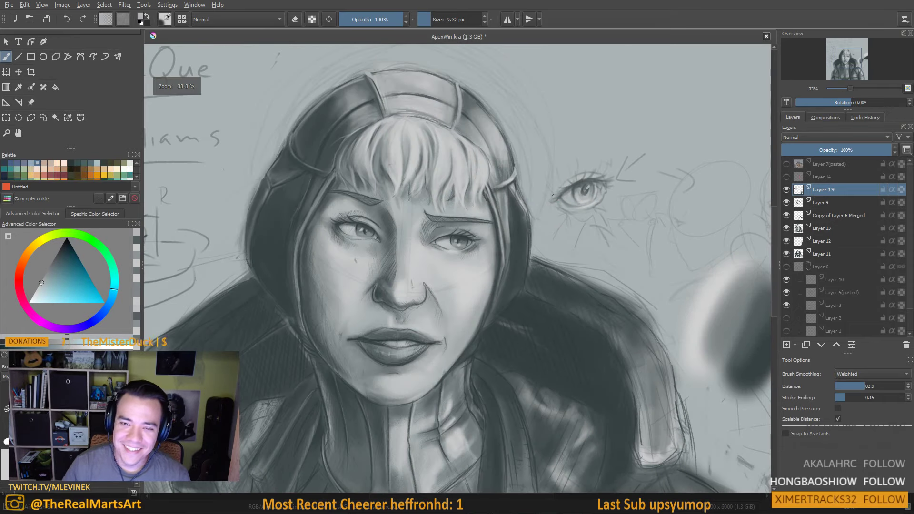
{"action": "left_click", "coordinate": [470, 169], "text": "ctrl"}
{"action": "left_click", "coordinate": [461, 161], "text": "ctrl"}
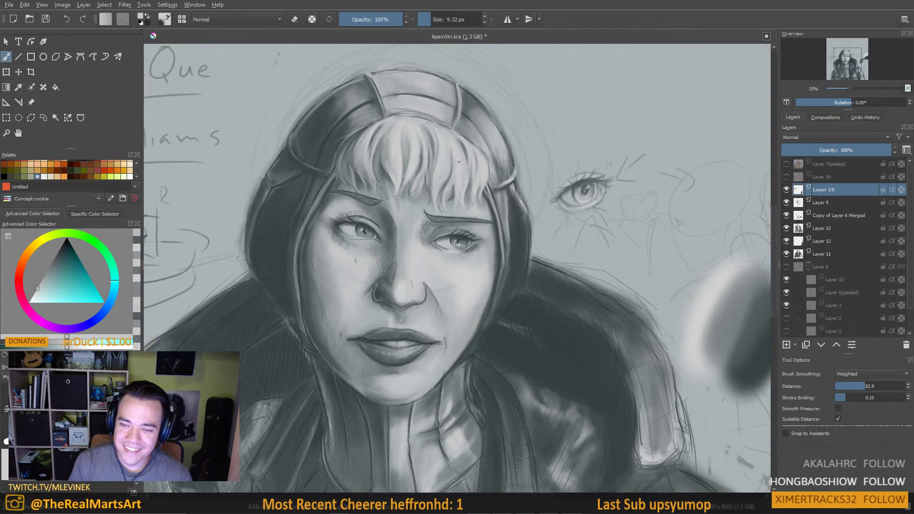
{"action": "left_click_drag", "start_coordinate": [471, 172], "coordinate": [475, 172], "text": "shift"}
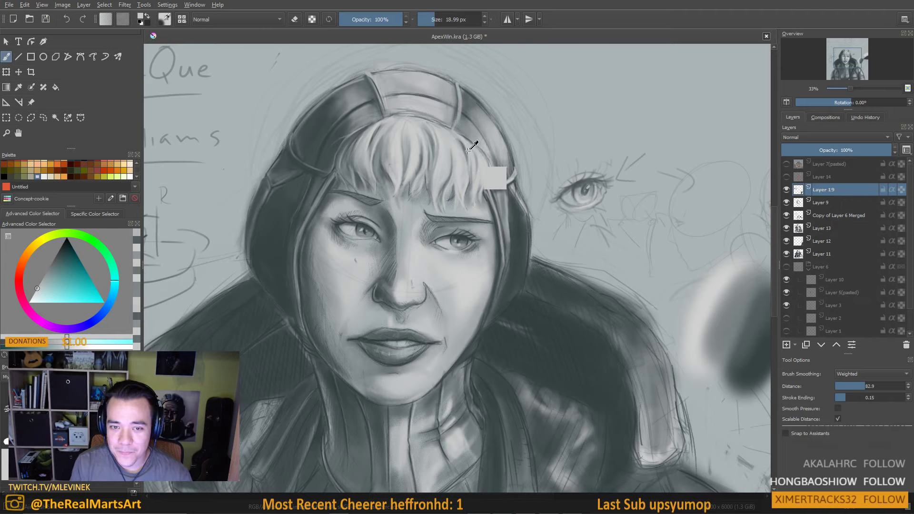
Refine the outermost fringe strands and tips beside the hood edge with sampled dark and light greys and a 12.24 px brush
{"action": "left_click", "coordinate": [513, 222], "text": "ctrl"}
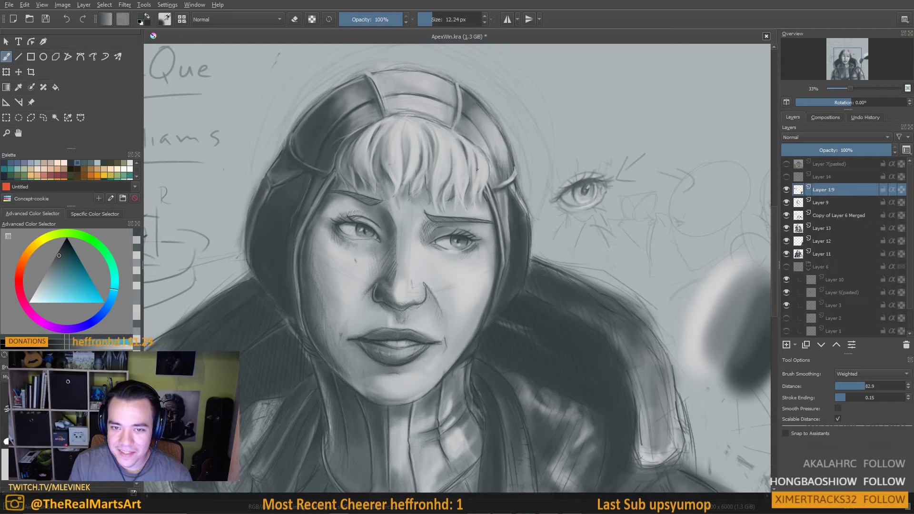
{"action": "left_click", "coordinate": [507, 220], "text": "ctrl"}
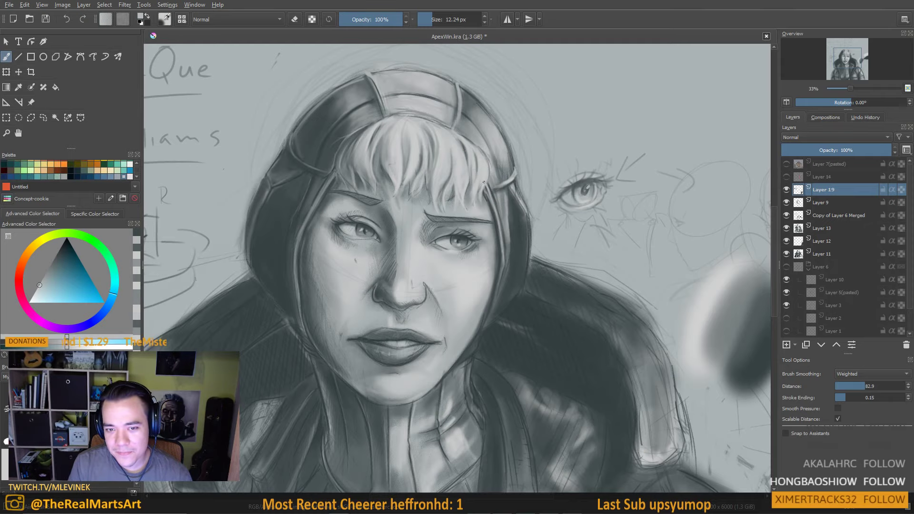
{"action": "left_click_drag", "start_coordinate": [608, 274], "coordinate": [660, 275]}
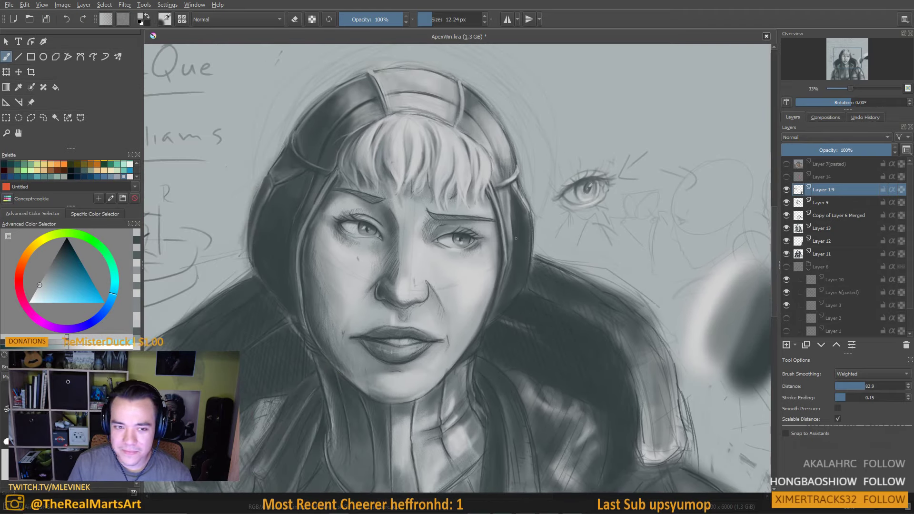
{"action": "left_click", "coordinate": [400, 295], "text": "ctrl"}
{"action": "left_click_drag", "start_coordinate": [492, 178], "coordinate": [487, 186]}
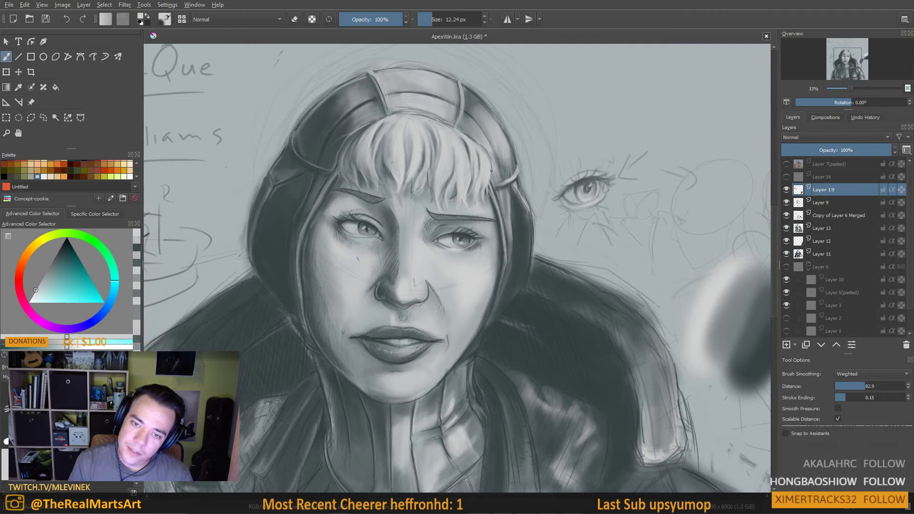
{"action": "scroll", "coordinate": [438, 186], "scroll_direction": "down", "scroll_amount": 1}
{"action": "scroll", "coordinate": [437, 185], "scroll_direction": "up", "scroll_amount": 2}
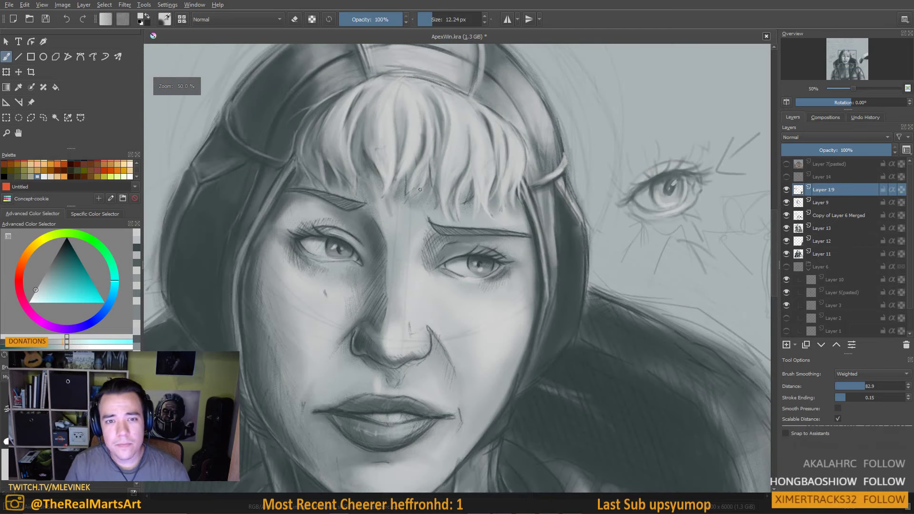
Shade the hood's front panel along the top of the fringe with sampled greys and 70.17 and 22.10 px brushes
{"action": "left_click_drag", "start_coordinate": [424, 178], "coordinate": [446, 250]}
{"action": "left_click", "coordinate": [409, 133], "text": "ctrl"}
{"action": "left_click_drag", "start_coordinate": [398, 144], "coordinate": [409, 144], "text": "shift"}
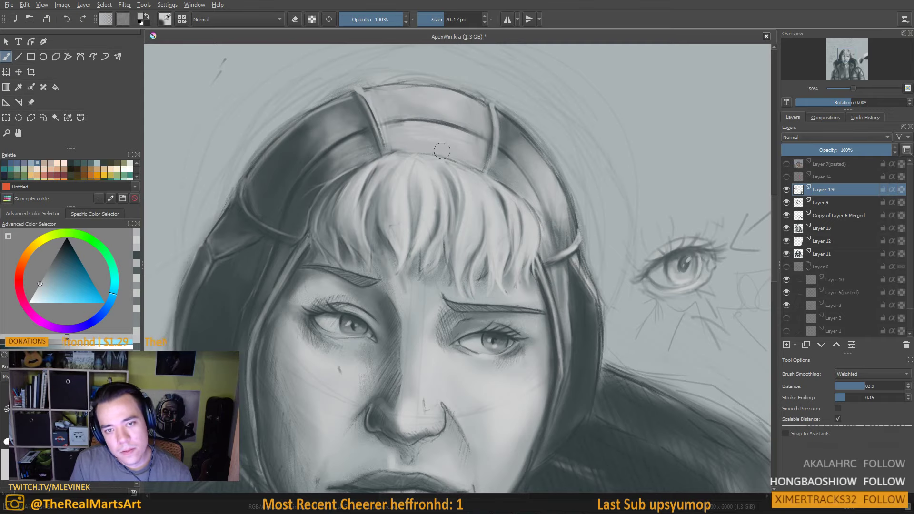
{"action": "left_click", "coordinate": [516, 185], "text": "ctrl"}
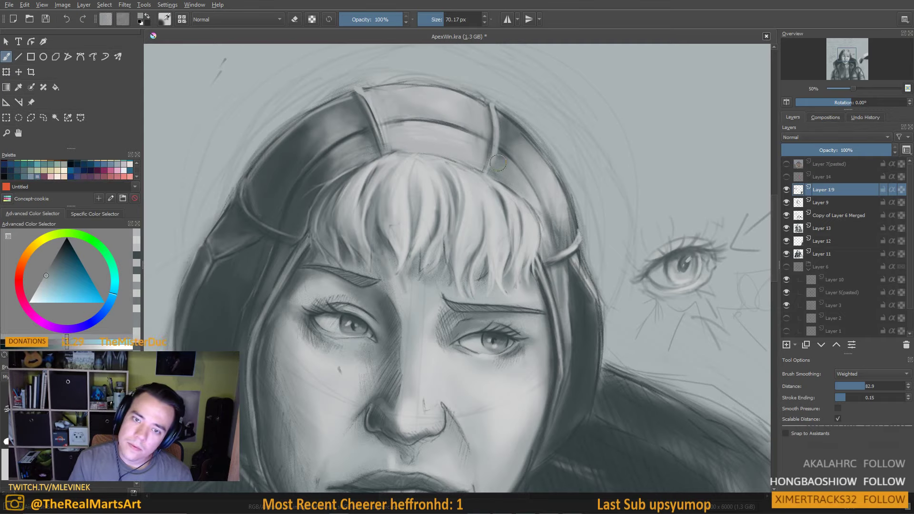
{"action": "mouse_move", "coordinate": [403, 150]}
{"action": "left_mouse_down"}
{"action": "mouse_move", "coordinate": [368, 150]}
{"action": "mouse_move", "coordinate": [419, 150]}
{"action": "left_mouse_up"}
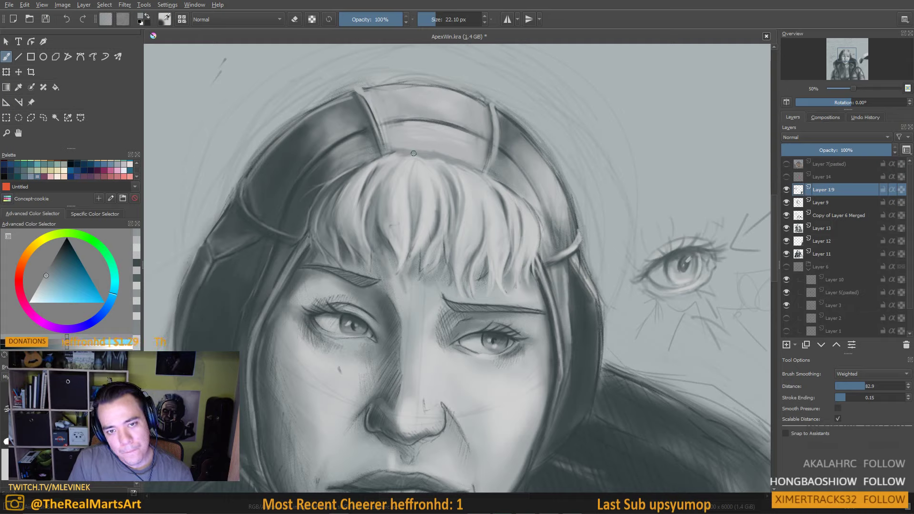
Blend the lower front hood panel above the fringe with sampled greys and 44.99 and 88.11 px brushes
{"action": "left_click_drag", "start_coordinate": [406, 162], "coordinate": [417, 162], "text": "shift"}
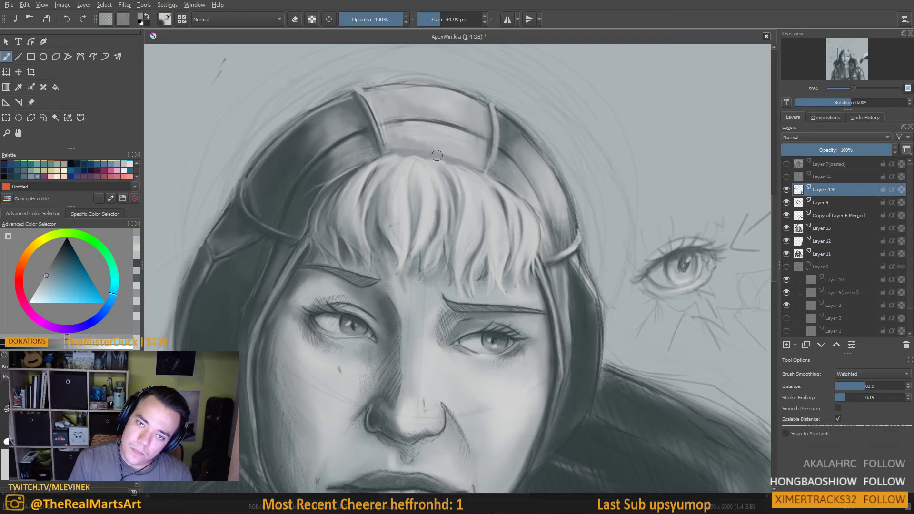
{"action": "mouse_move", "coordinate": [463, 152]}
{"action": "left_mouse_down", "text": "shift"}
{"action": "mouse_move", "coordinate": [472, 160]}
{"action": "mouse_move", "coordinate": [453, 143]}
{"action": "mouse_move", "coordinate": [396, 136]}
{"action": "mouse_move", "coordinate": [461, 146]}
{"action": "mouse_move", "coordinate": [477, 163]}
{"action": "mouse_move", "coordinate": [468, 142]}
{"action": "mouse_move", "coordinate": [424, 133]}
{"action": "mouse_move", "coordinate": [472, 146]}
{"action": "left_mouse_up", "text": "shift"}
{"action": "left_click", "coordinate": [464, 144], "text": "ctrl"}
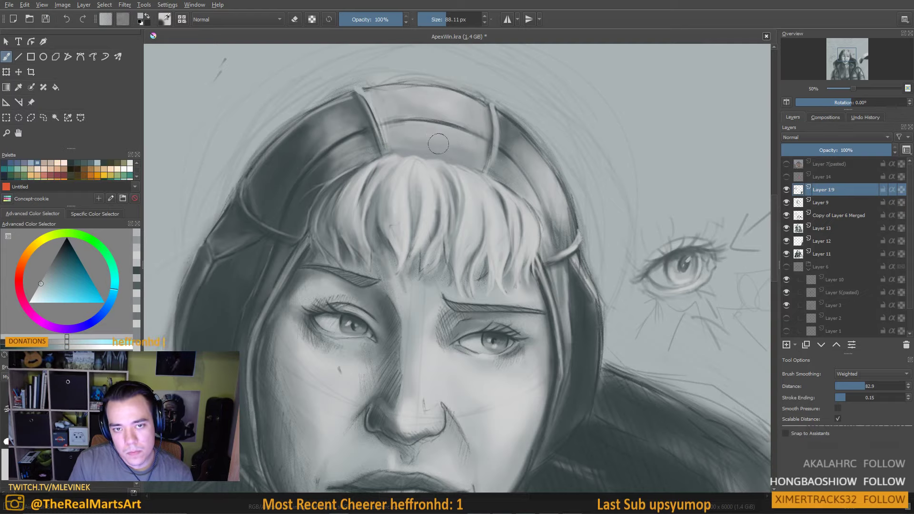
{"action": "scroll", "coordinate": [470, 124], "scroll_direction": "down", "scroll_amount": 3}
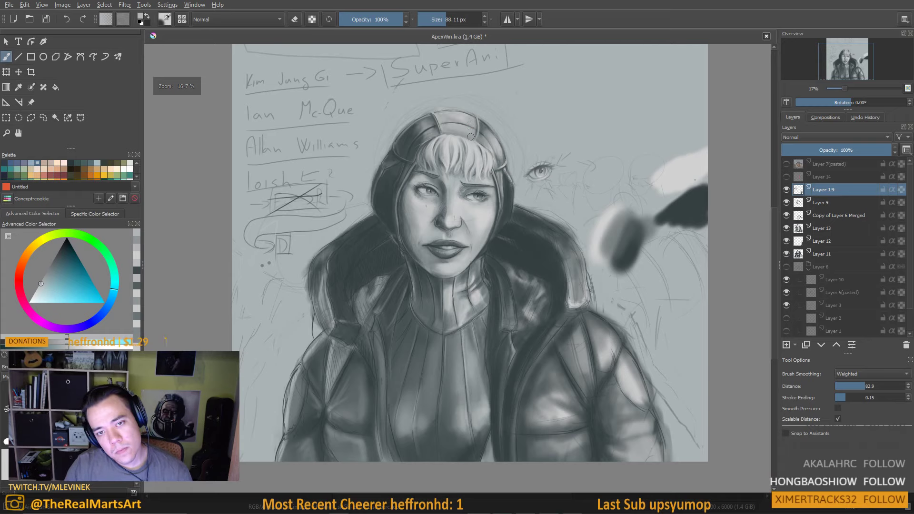
{"action": "scroll", "coordinate": [470, 125], "scroll_direction": "up", "scroll_amount": 2}
{"action": "left_click", "coordinate": [423, 159], "text": "ctrl"}
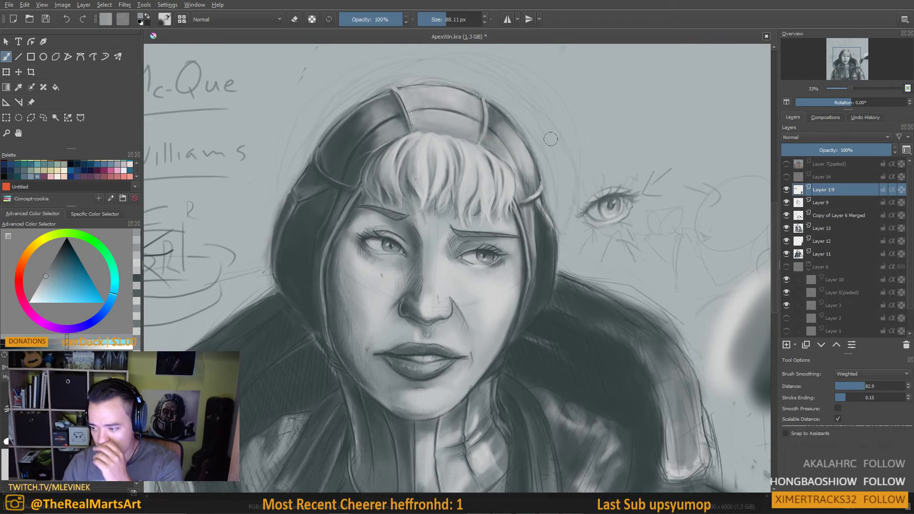
Mirror the canvas view and darken the hood's side edge beside the fringe with sampled greys and a 41.36 px brush
{"action": "scroll", "coordinate": [549, 138], "scroll_direction": "down", "scroll_amount": 2}
{"action": "scroll", "coordinate": [531, 152], "scroll_direction": "up", "scroll_amount": 2}
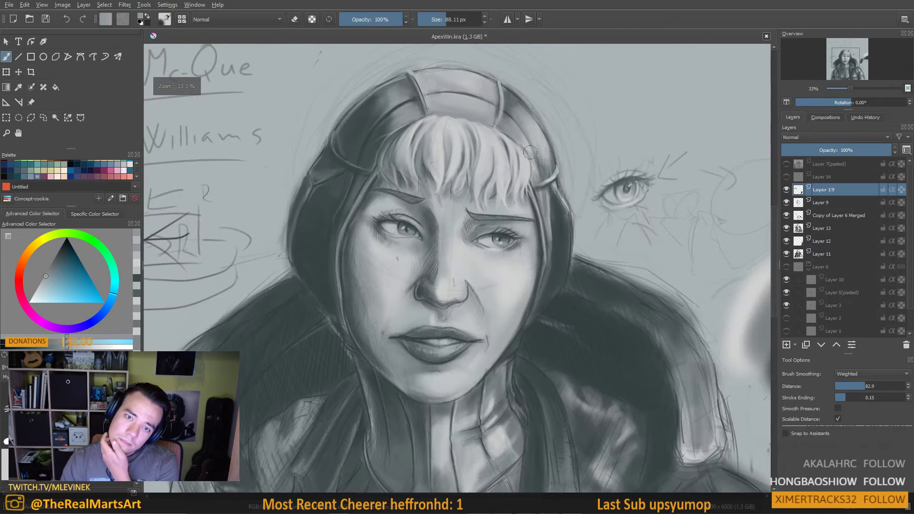
{"action": "key", "text": "m"}
{"action": "scroll", "coordinate": [452, 284], "scroll_direction": "down", "scroll_amount": 1}
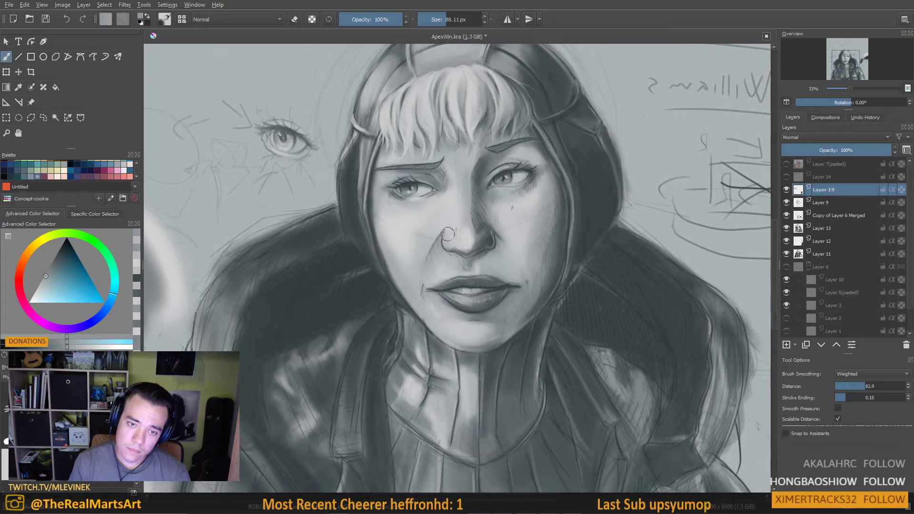
{"action": "scroll", "coordinate": [451, 219], "scroll_direction": "down", "scroll_amount": 2}
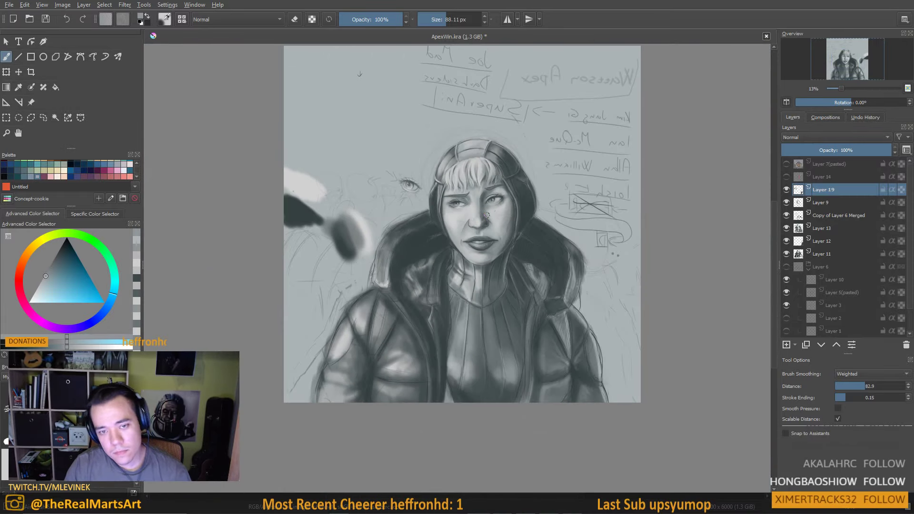
{"action": "scroll", "coordinate": [487, 215], "scroll_direction": "up", "scroll_amount": 2}
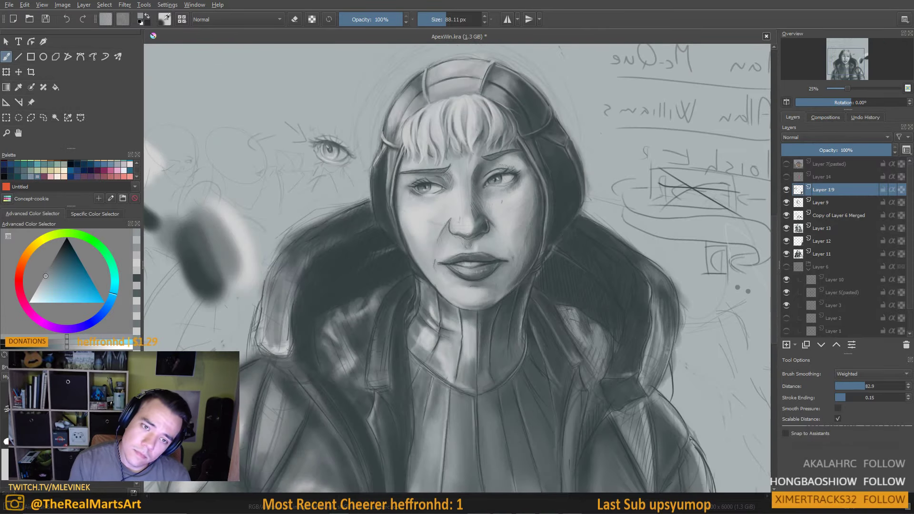
{"action": "left_click", "coordinate": [388, 177], "text": "ctrl"}
{"action": "left_click_drag", "start_coordinate": [391, 179], "coordinate": [385, 178]}
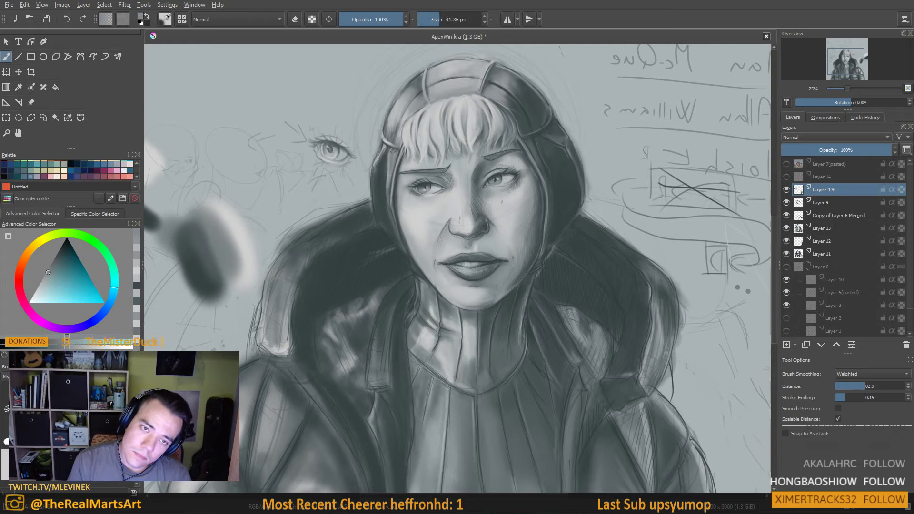
{"action": "left_click", "coordinate": [391, 161], "text": "ctrl"}
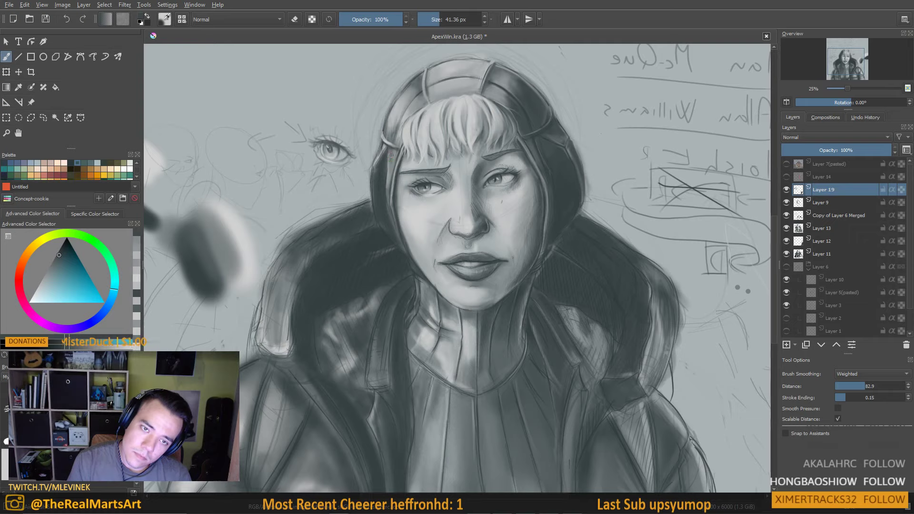
{"action": "left_click_drag", "start_coordinate": [393, 156], "coordinate": [389, 177]}
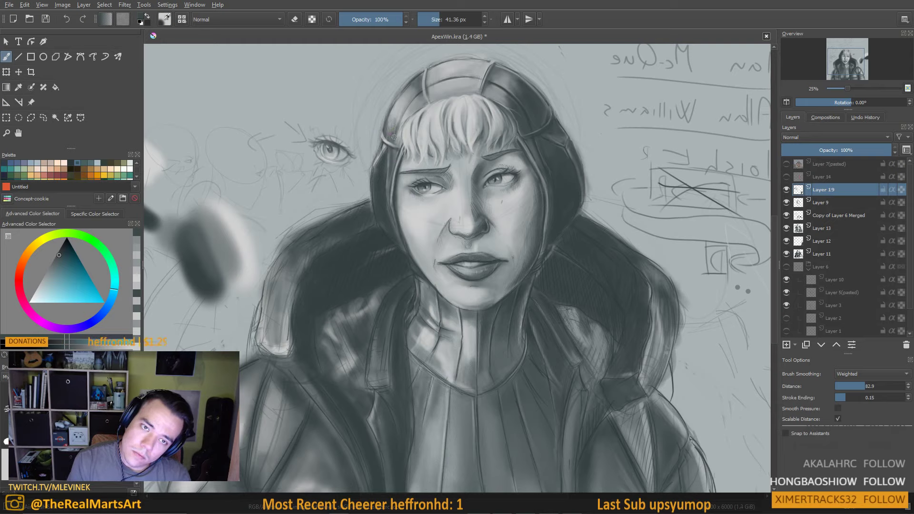
{"action": "left_click_drag", "start_coordinate": [395, 130], "coordinate": [396, 144]}
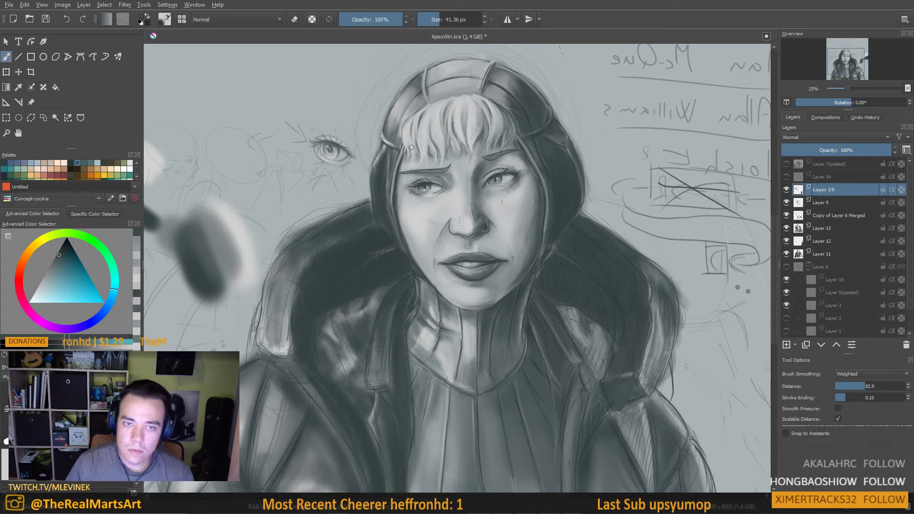
Touch up the hood's edge beside the lit cheek with a sampled mid grey and 41.36 and 51.35 px brushes
{"action": "key", "text": "minus"}
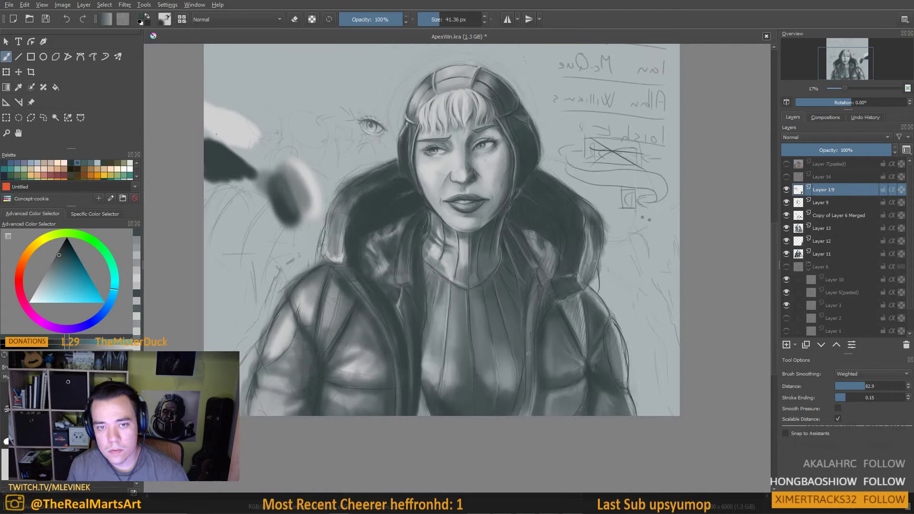
{"action": "scroll", "coordinate": [442, 243], "scroll_direction": "down", "scroll_amount": 1}
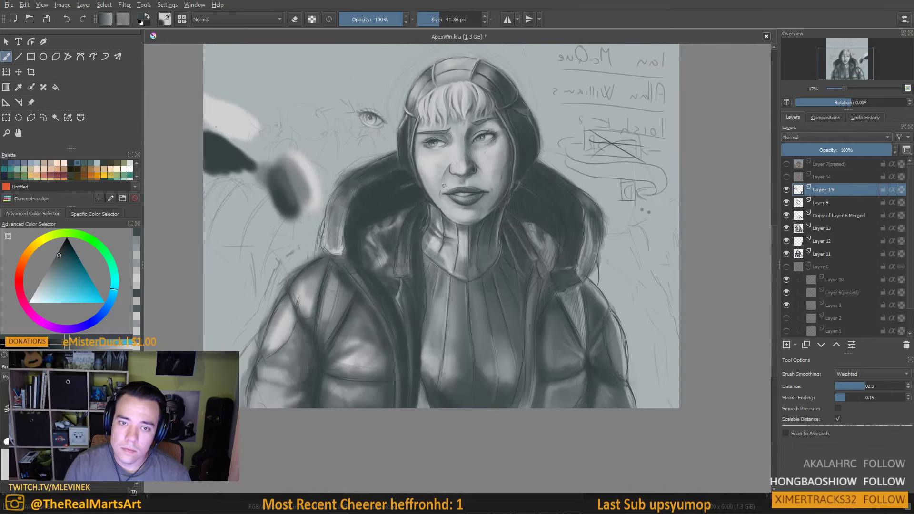
{"action": "scroll", "coordinate": [444, 184], "scroll_direction": "up", "scroll_amount": 2}
{"action": "left_click", "coordinate": [387, 105], "text": "ctrl"}
{"action": "left_click_drag", "start_coordinate": [386, 107], "coordinate": [388, 98]}
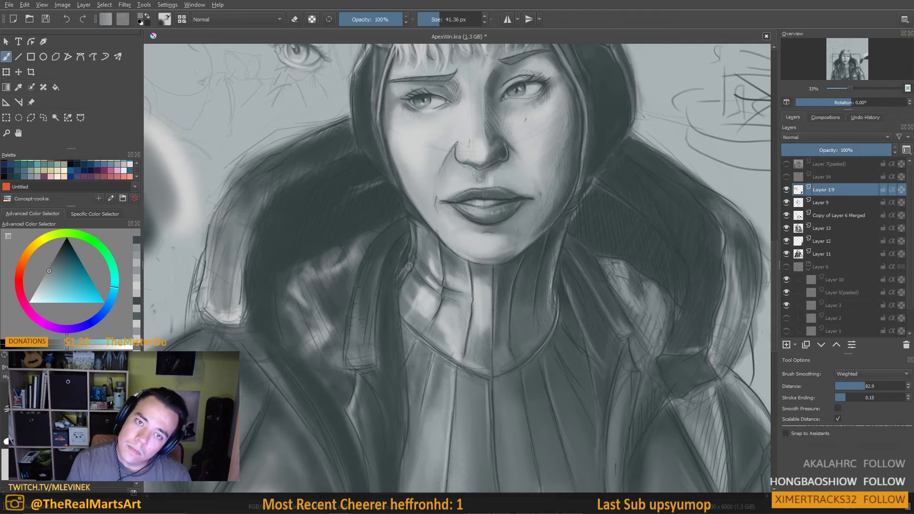
{"action": "scroll", "coordinate": [412, 260], "scroll_direction": "down", "scroll_amount": 2}
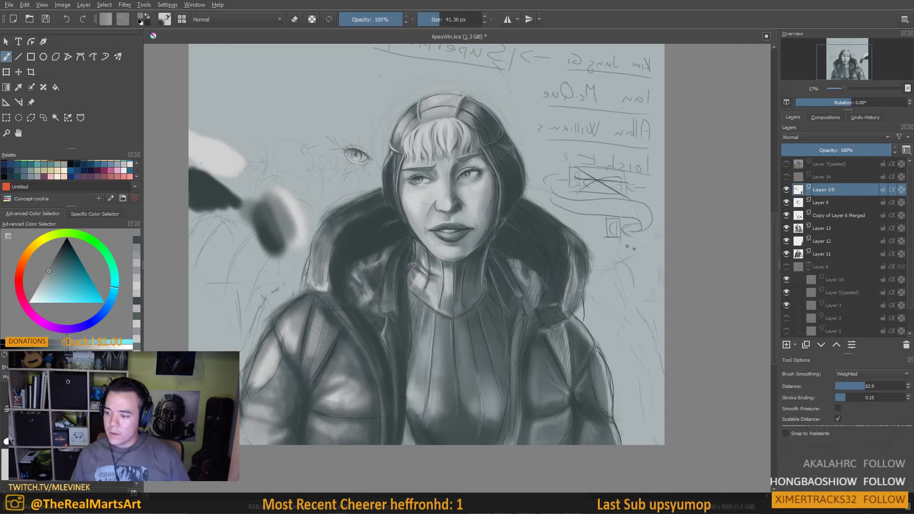
{"action": "left_click", "coordinate": [401, 191], "text": "ctrl"}
{"action": "key", "text": "]"}
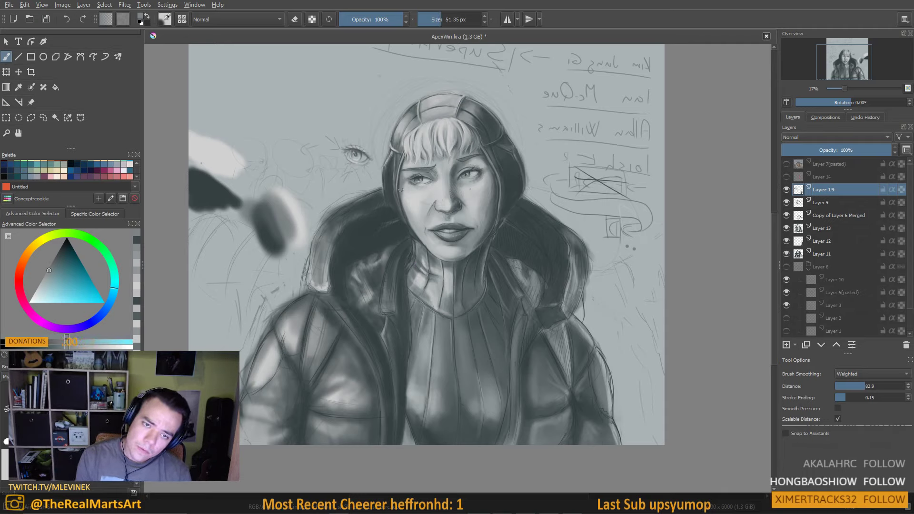
{"action": "left_click", "coordinate": [401, 199]}
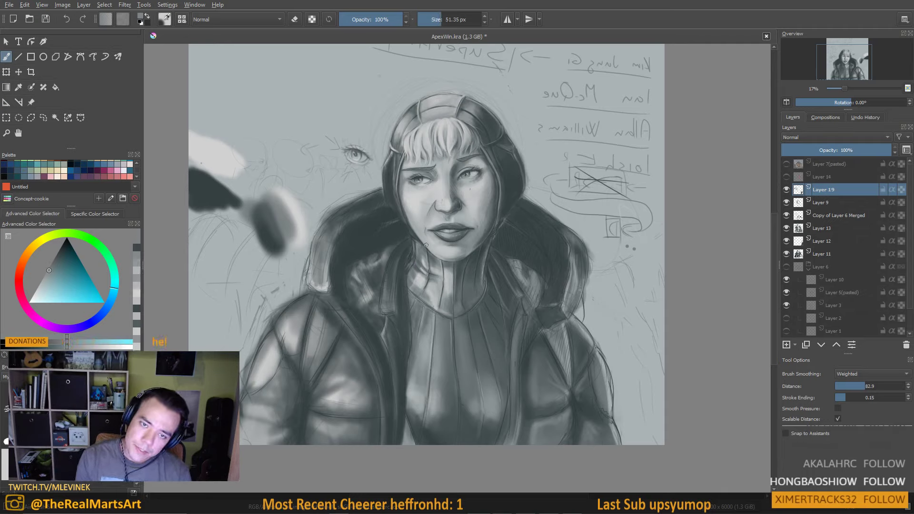
Retouch the shadow-side eye's outer corner and iris with sampled light greys and a 9.18 px brush
{"action": "scroll", "coordinate": [426, 249], "scroll_direction": "down", "scroll_amount": 2}
{"action": "scroll", "coordinate": [419, 250], "scroll_direction": "up", "scroll_amount": 2}
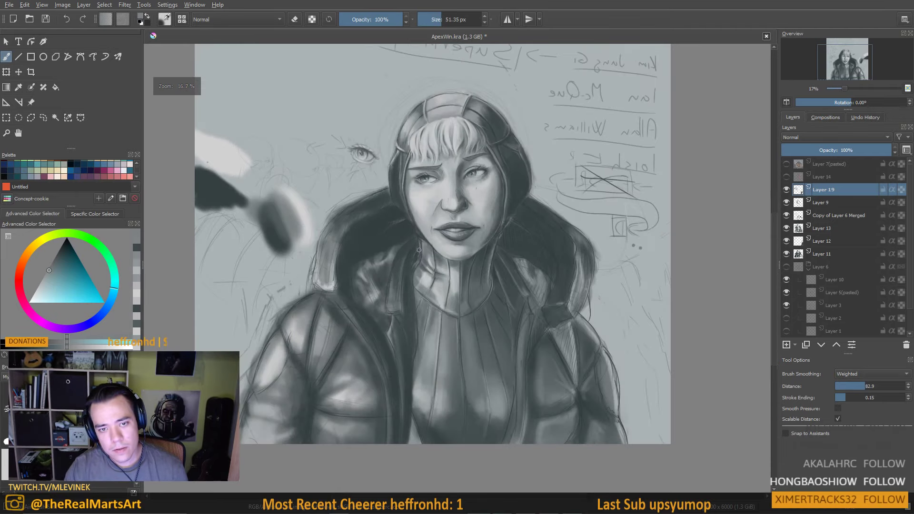
{"action": "key", "text": "bracketleft"}
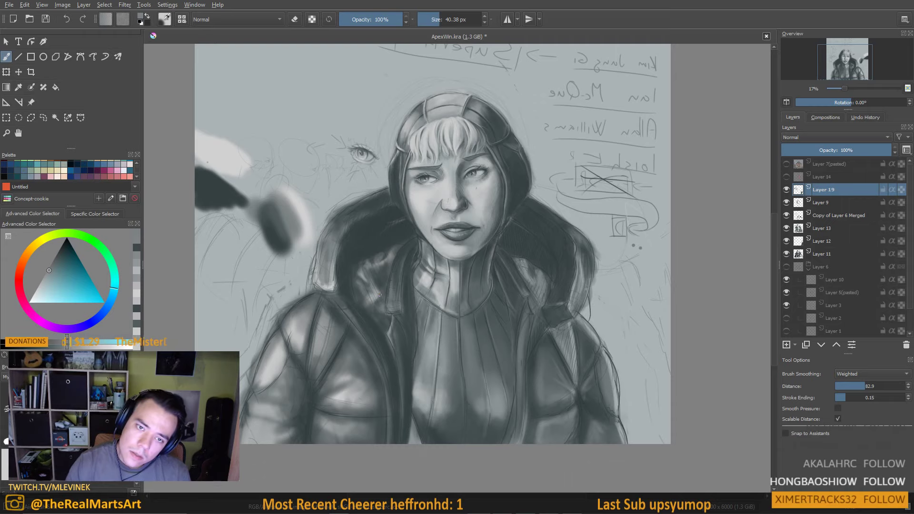
{"action": "scroll", "coordinate": [390, 293], "scroll_direction": "up", "scroll_amount": 3}
{"action": "left_click_drag", "start_coordinate": [479, 128], "coordinate": [452, 396]}
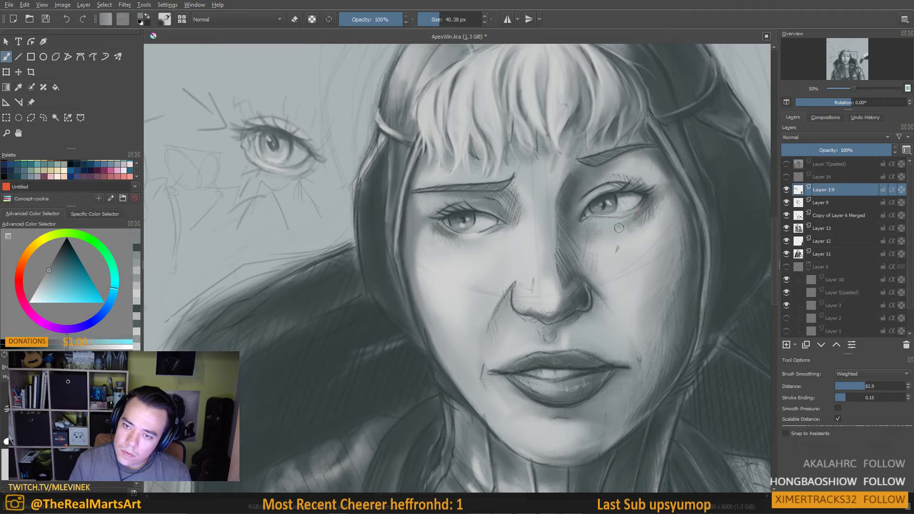
{"action": "key", "text": "ctrl"}
{"action": "left_click", "coordinate": [654, 231], "text": "ctrl"}
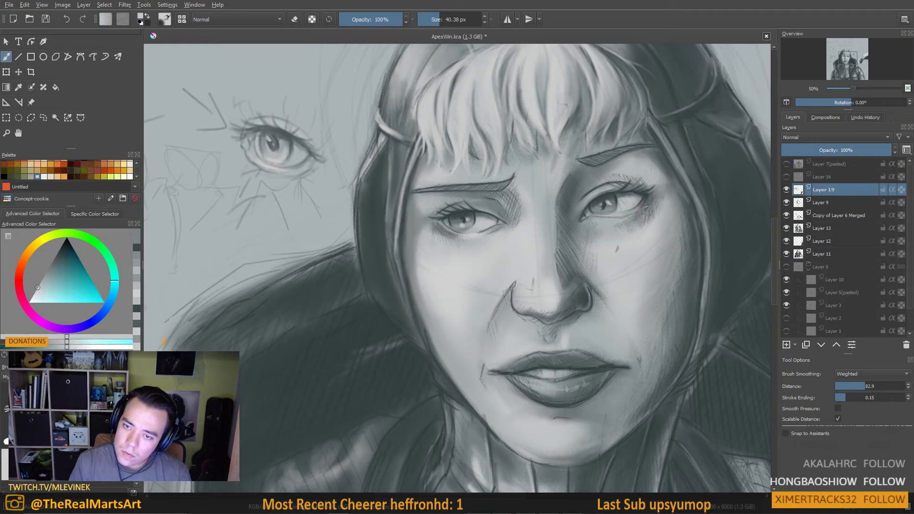
{"action": "mouse_move", "coordinate": [647, 209]}
{"action": "left_mouse_down"}
{"action": "mouse_move", "coordinate": [629, 209]}
{"action": "mouse_move", "coordinate": [649, 202]}
{"action": "left_mouse_up"}
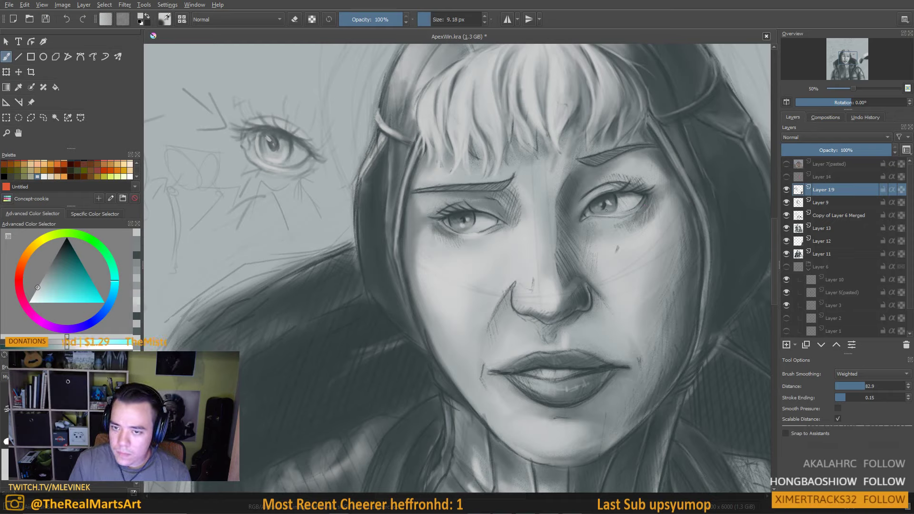
{"action": "left_click", "coordinate": [466, 222], "text": "ctrl"}
{"action": "left_click_drag", "start_coordinate": [604, 214], "coordinate": [611, 215]}
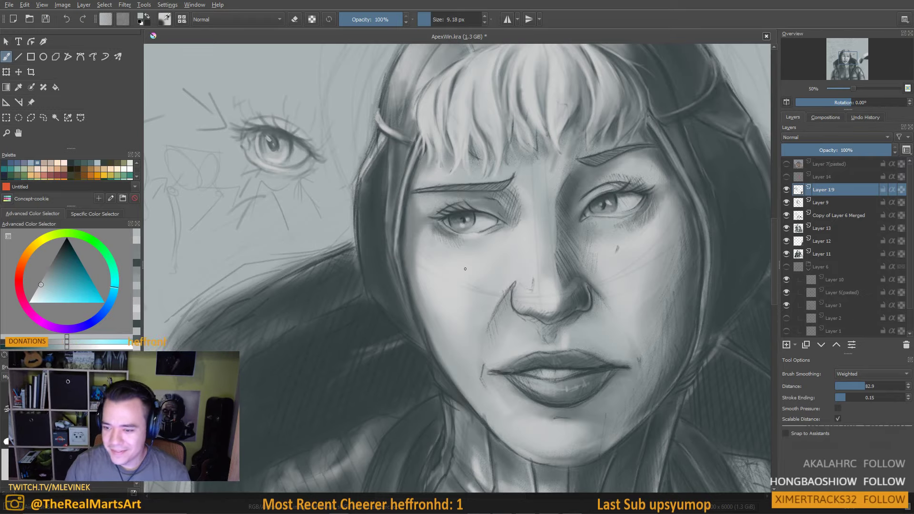
Unmirror the canvas view and write the note "lower" pointing at the hood's side beside the fringe with a dark 21.67 px brush
{"action": "scroll", "coordinate": [466, 269], "scroll_direction": "down", "scroll_amount": 4}
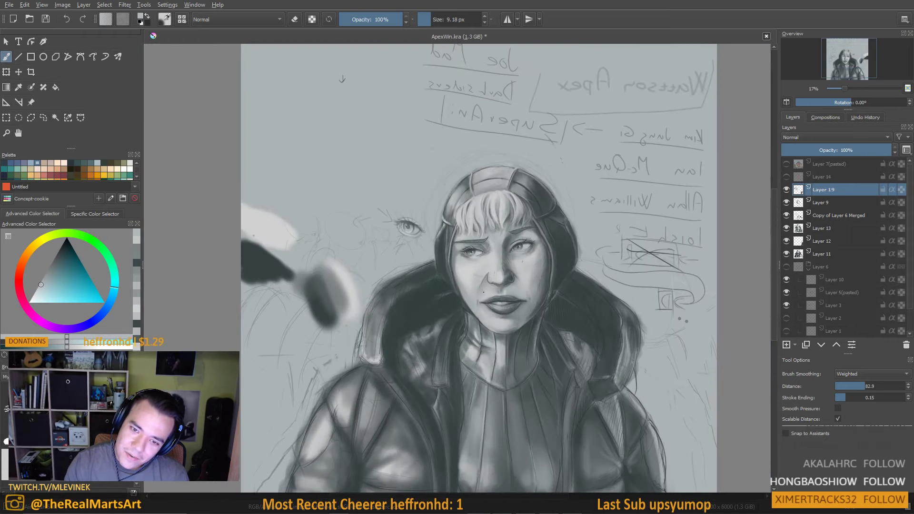
{"action": "key", "text": "m"}
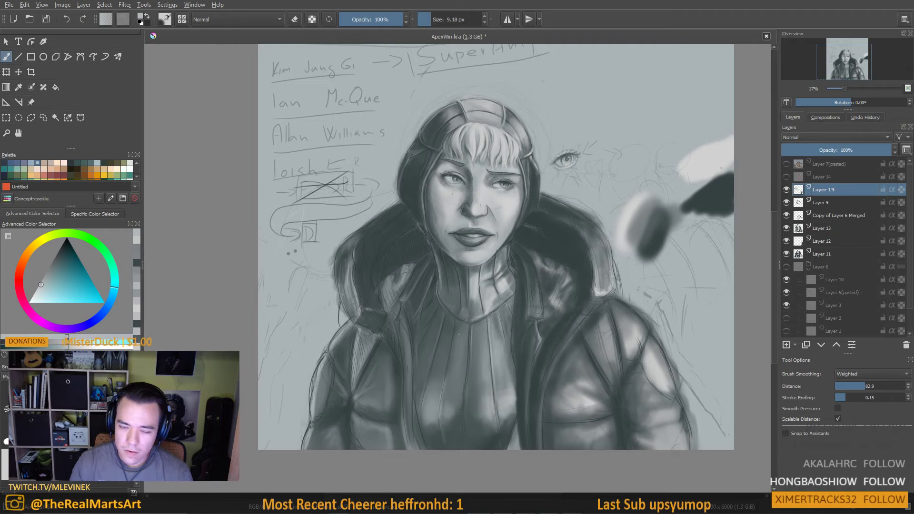
{"action": "scroll", "coordinate": [459, 335], "scroll_direction": "up", "scroll_amount": 2}
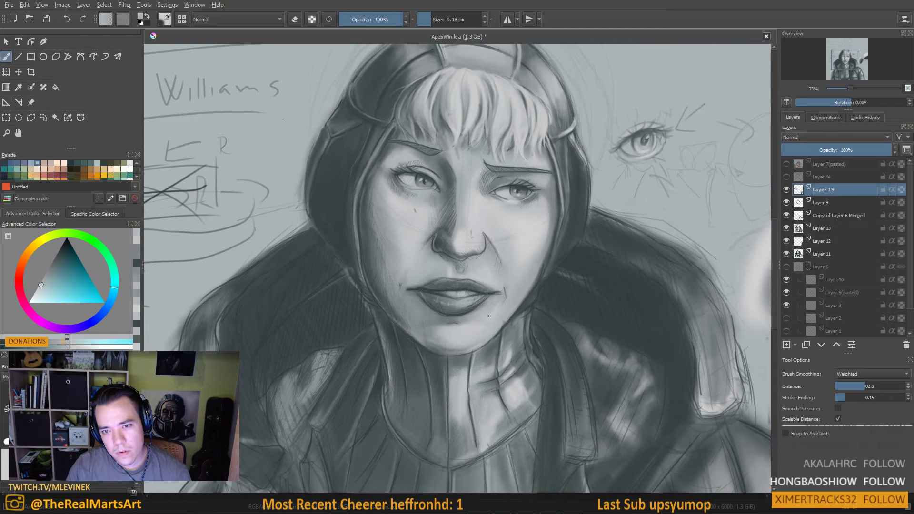
{"action": "scroll", "coordinate": [488, 316], "scroll_direction": "down", "scroll_amount": 2}
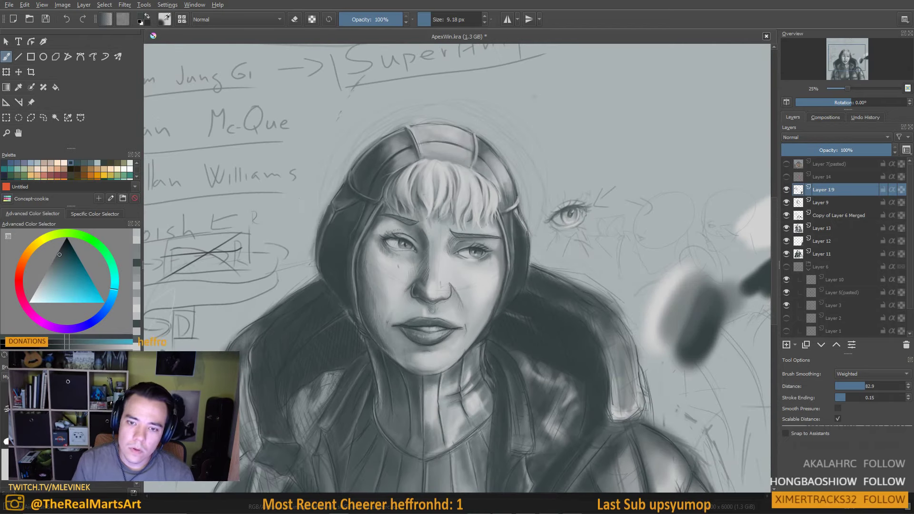
{"action": "left_click_drag", "start_coordinate": [534, 198], "coordinate": [529, 195]}
{"action": "left_click_drag", "start_coordinate": [524, 189], "coordinate": [543, 190]}
{"action": "mouse_move", "coordinate": [574, 159]}
{"action": "left_mouse_down"}
{"action": "mouse_move", "coordinate": [574, 185]}
{"action": "mouse_move", "coordinate": [556, 197]}
{"action": "mouse_move", "coordinate": [590, 174]}
{"action": "left_mouse_up"}
{"action": "mouse_move", "coordinate": [592, 175]}
{"action": "left_mouse_down"}
{"action": "mouse_move", "coordinate": [598, 165]}
{"action": "mouse_move", "coordinate": [630, 182]}
{"action": "left_mouse_up"}
{"action": "left_click_drag", "start_coordinate": [575, 199], "coordinate": [627, 171]}
Toggle Layer 13's visibility to compare the whole portrait with and without that layer
{"action": "scroll", "coordinate": [565, 221], "scroll_direction": "down", "scroll_amount": 2}
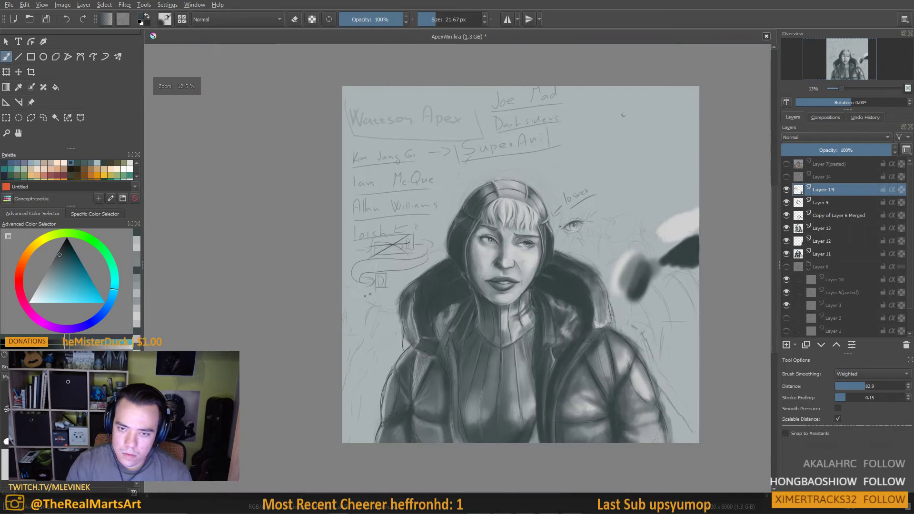
{"action": "left_click_drag", "start_coordinate": [542, 311], "coordinate": [487, 321]}
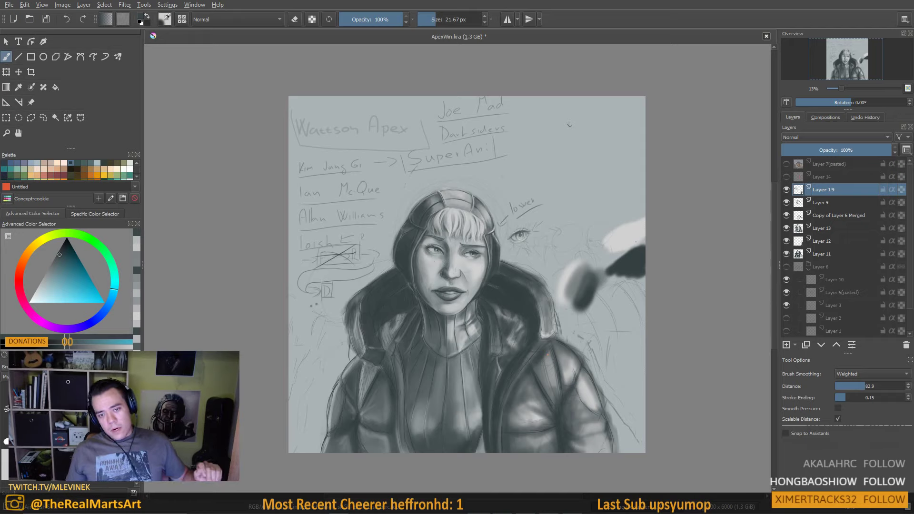
{"action": "left_click", "coordinate": [786, 228]}
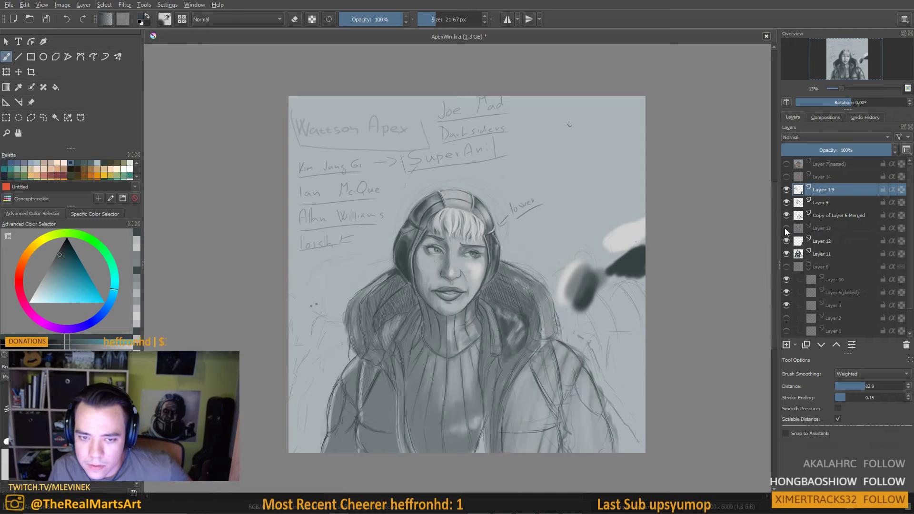
{"action": "left_click", "coordinate": [786, 229]}
{"action": "left_click", "coordinate": [786, 228]}
Compare the portrait with Layers 13, 19 and 9 hidden and shown, leaving all three visible
{"action": "left_click", "coordinate": [785, 228]}
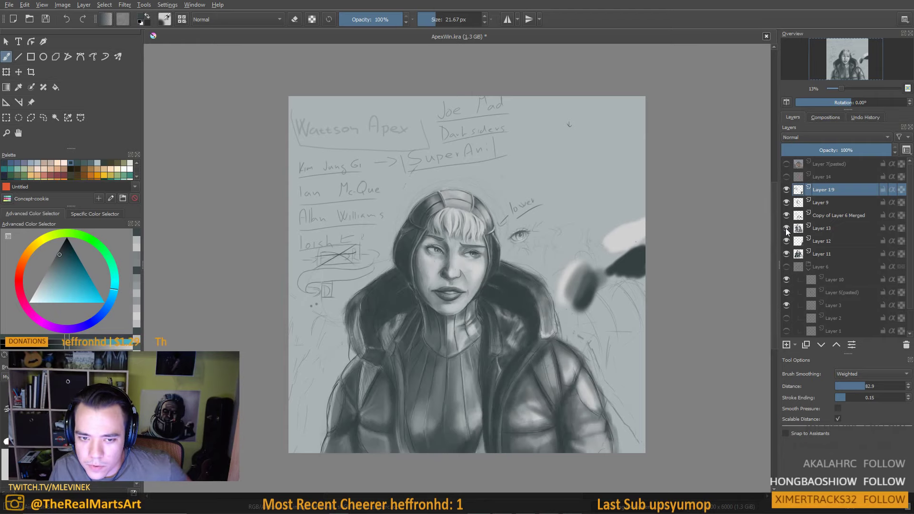
{"action": "left_click", "coordinate": [785, 228]}
{"action": "left_click", "coordinate": [786, 228]}
{"action": "left_click", "coordinate": [786, 228]}
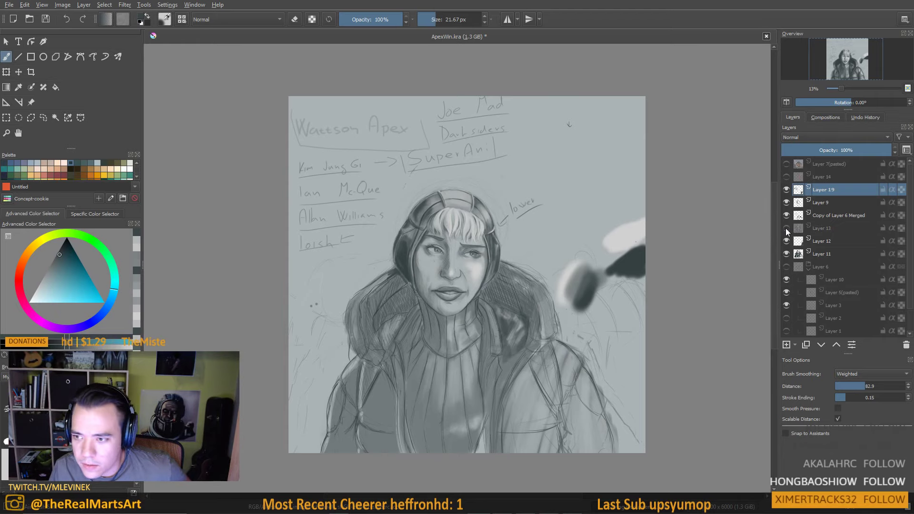
{"action": "left_click", "coordinate": [787, 190]}
{"action": "left_click", "coordinate": [787, 202]}
{"action": "left_click", "coordinate": [787, 203]}
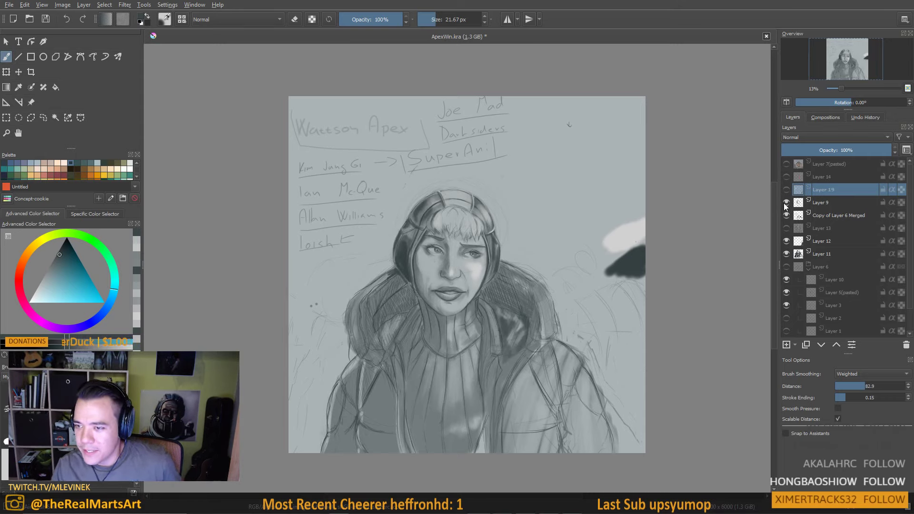
{"action": "left_click", "coordinate": [786, 190]}
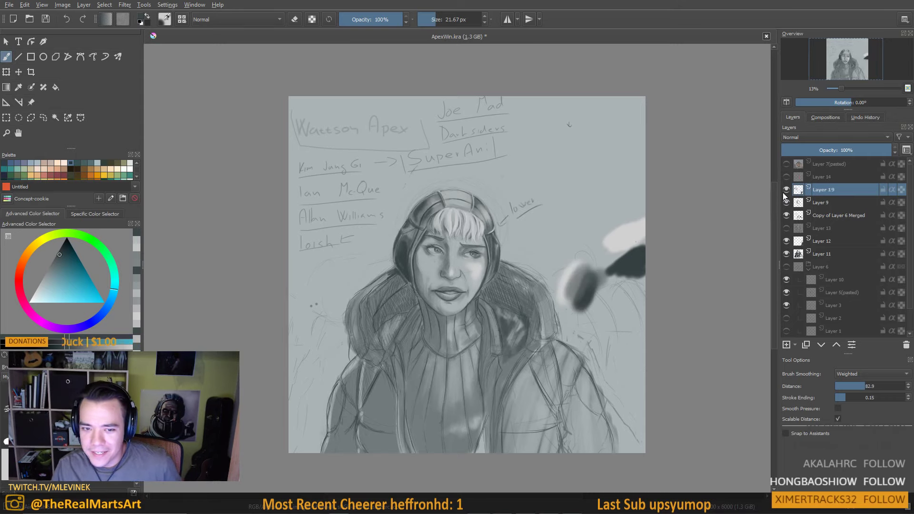
{"action": "left_click", "coordinate": [786, 228]}
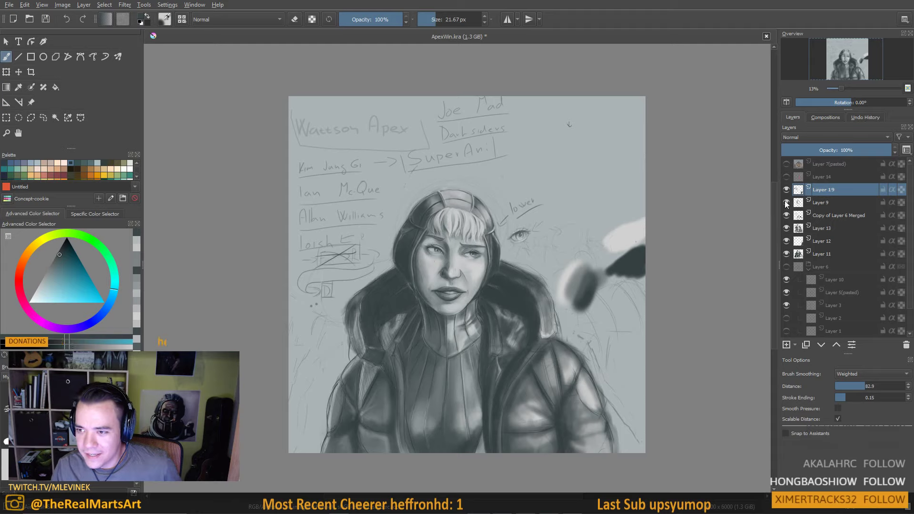
Show and hide Layer 14 repeatedly to check the portrait against its red correction sketch, leaving it hidden
{"action": "left_click", "coordinate": [786, 177]}
{"action": "left_click", "coordinate": [787, 177]}
{"action": "left_click", "coordinate": [787, 178]}
{"action": "left_click", "coordinate": [786, 177]}
{"action": "left_click", "coordinate": [787, 177]}
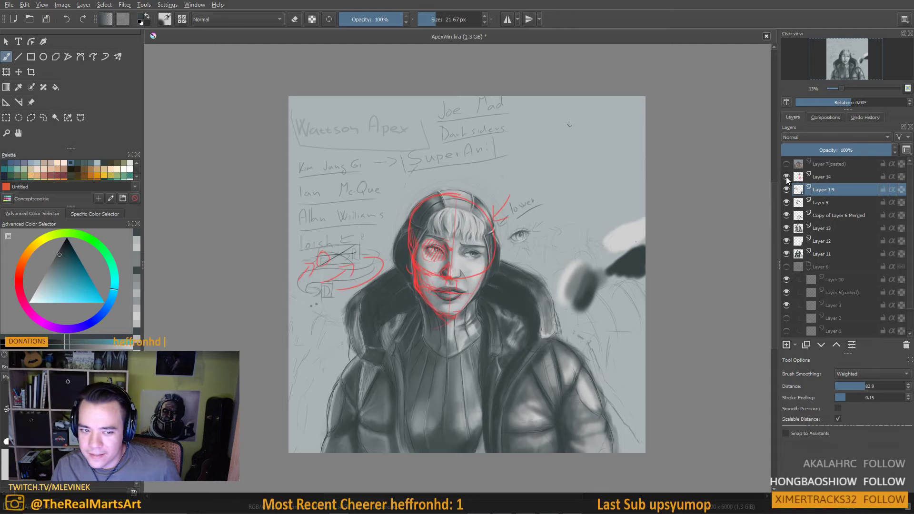
{"action": "left_click", "coordinate": [786, 177]}
{"action": "left_click", "coordinate": [786, 177]}
{"action": "left_click", "coordinate": [786, 178]}
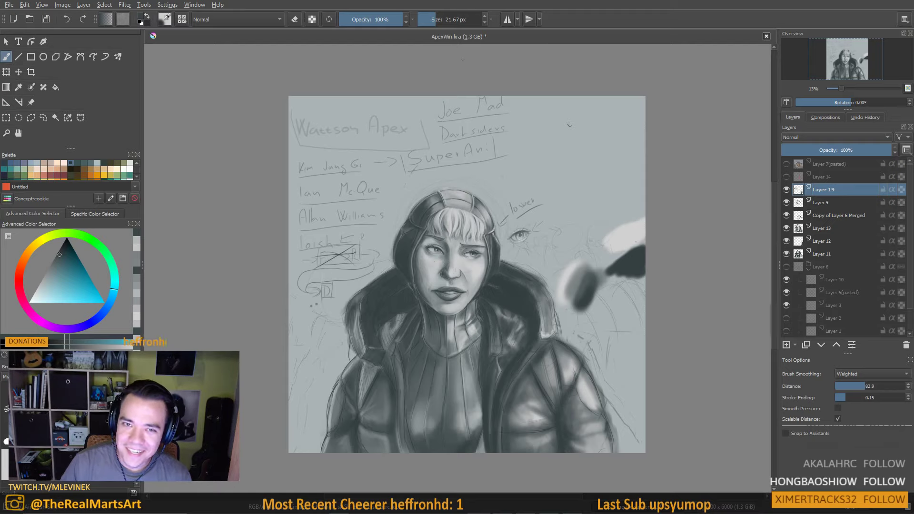
Save the current progress to ApexWin.kra
{"action": "key", "text": "ctrl"}
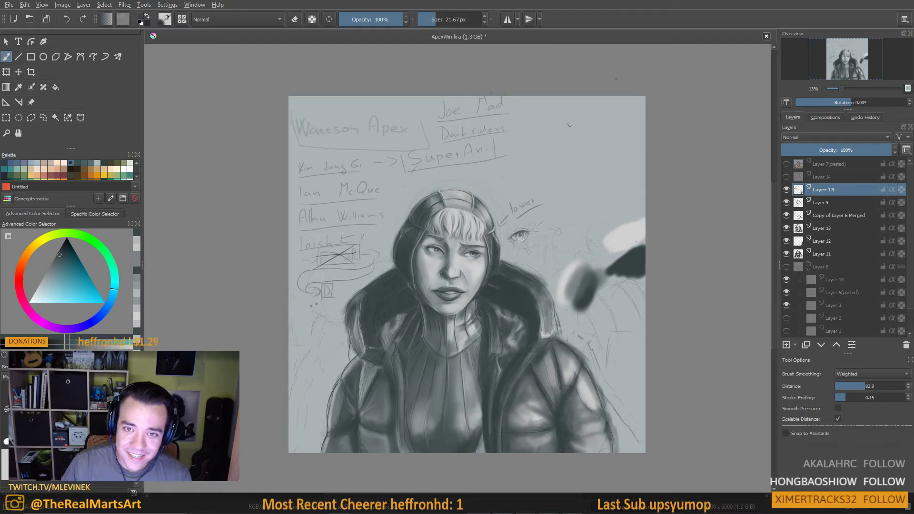
{"action": "key", "text": "ctrl+s"}
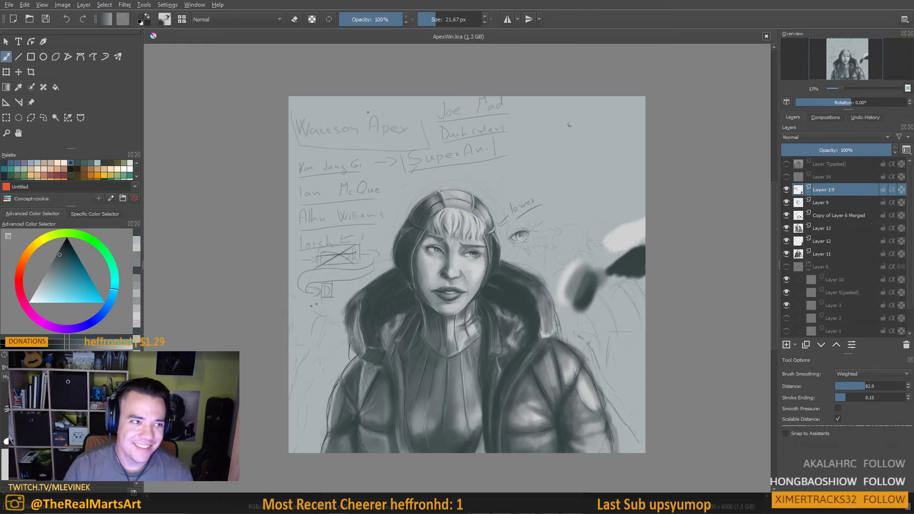
{"action": "scroll", "coordinate": [419, 257], "scroll_direction": "up", "scroll_amount": 1}
{"action": "left_click_drag", "start_coordinate": [419, 257], "coordinate": [381, 217]}
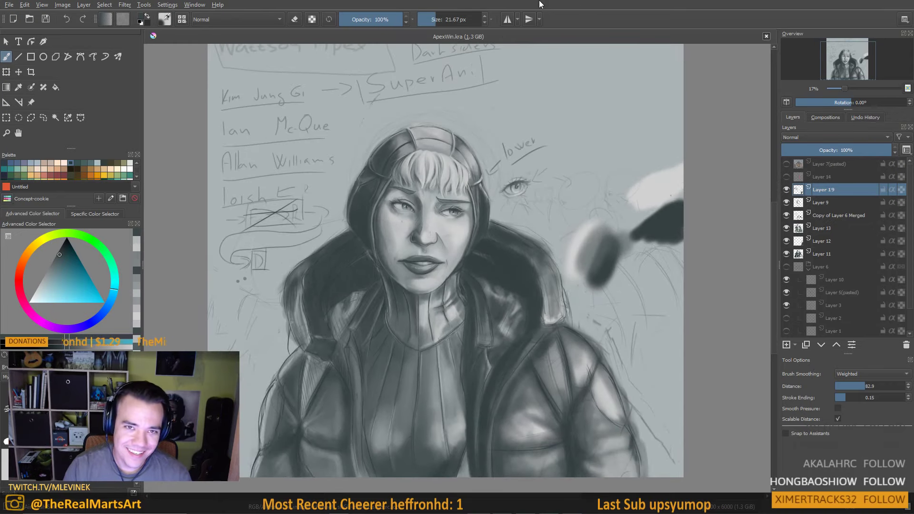